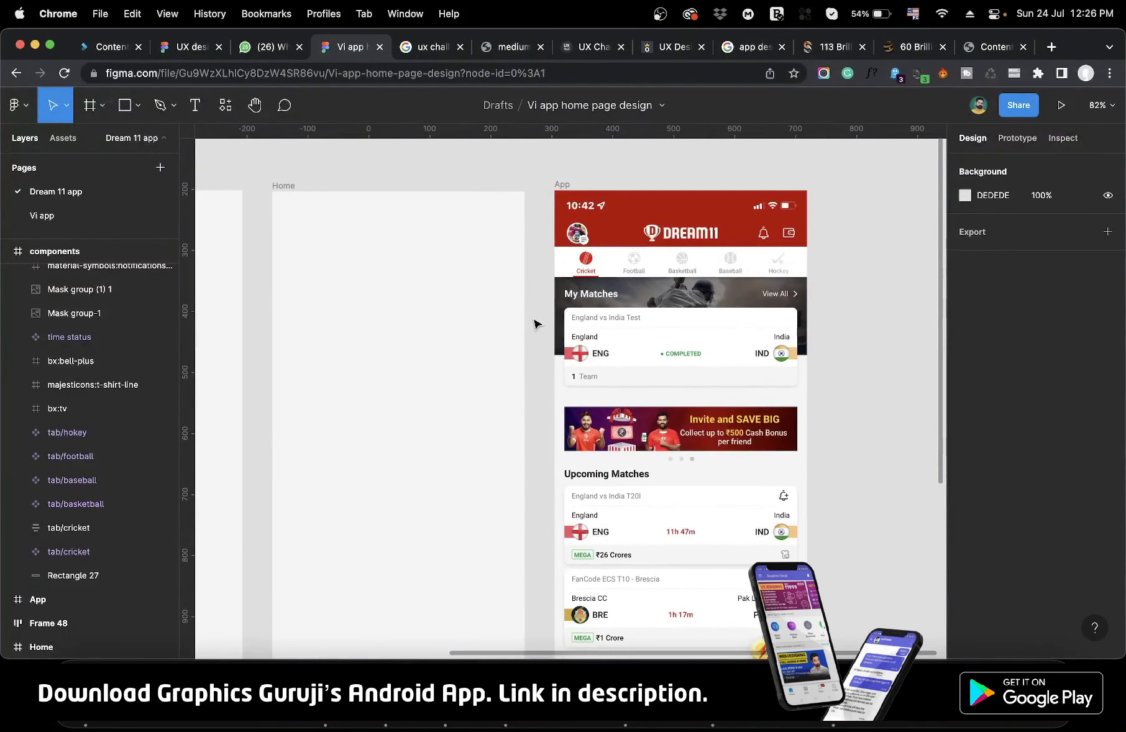
Examine the sport tabs, navigation icons and match status components in the components frame.
key("shift+1")
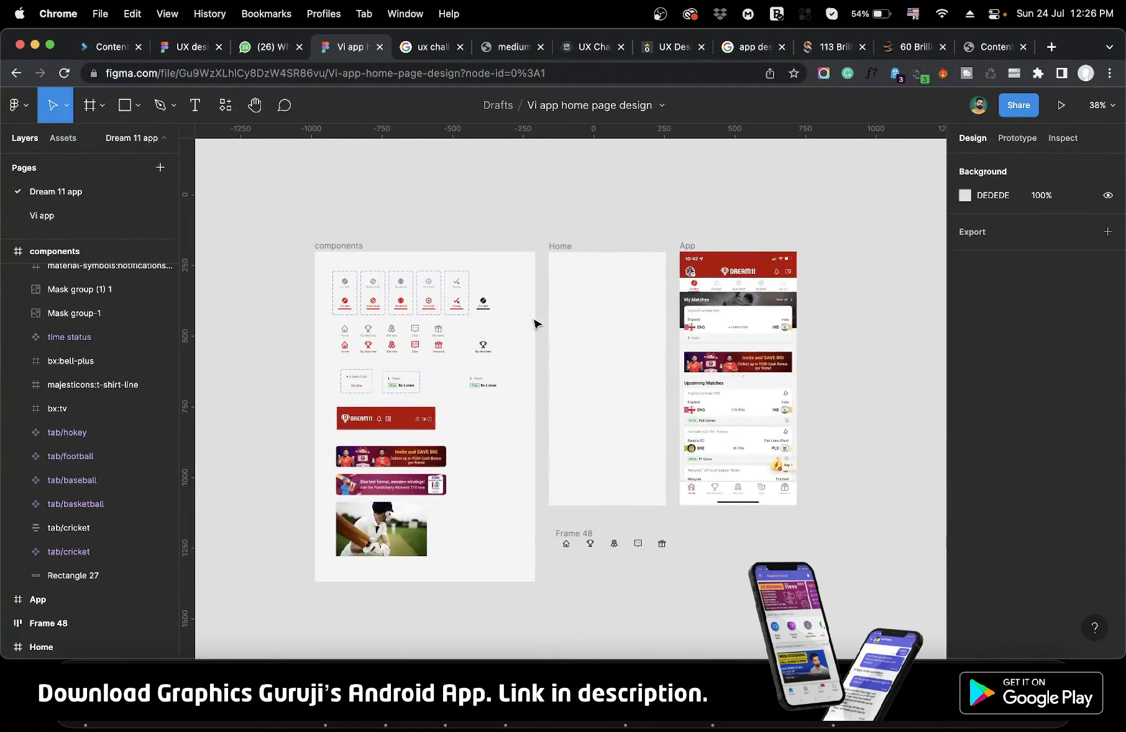
scroll(534, 323, "up", 1)
scroll(535, 323, "up", 5)
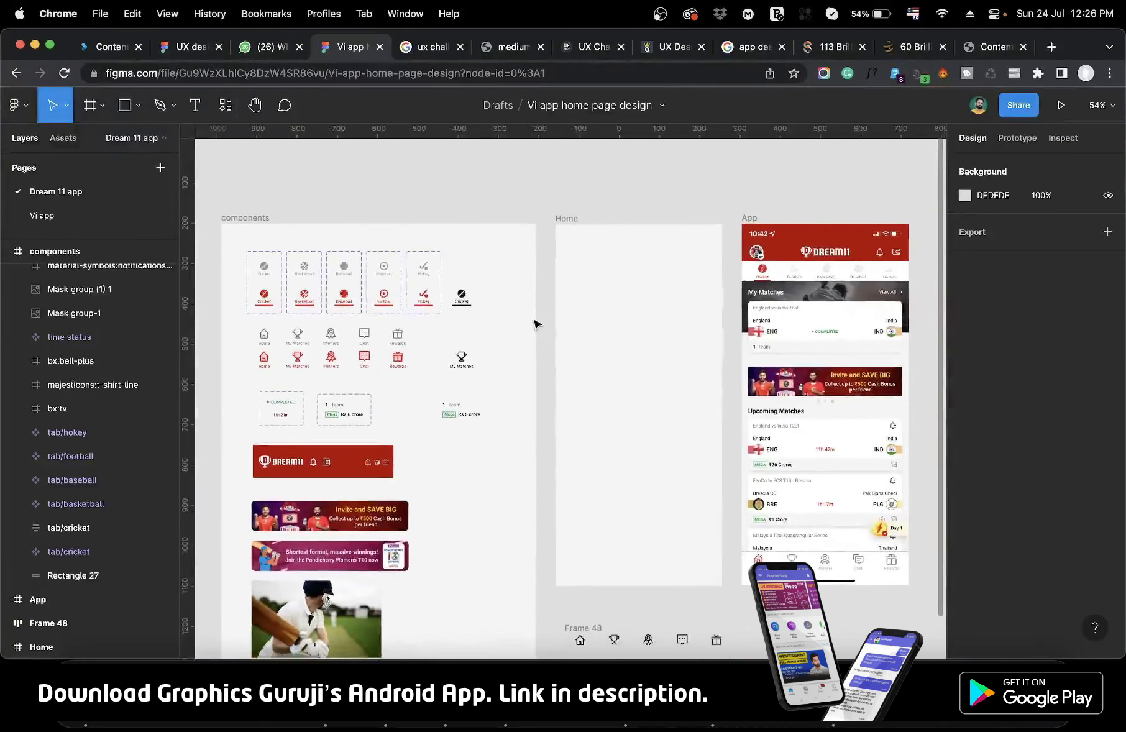
scroll(534, 323, "down", 3)
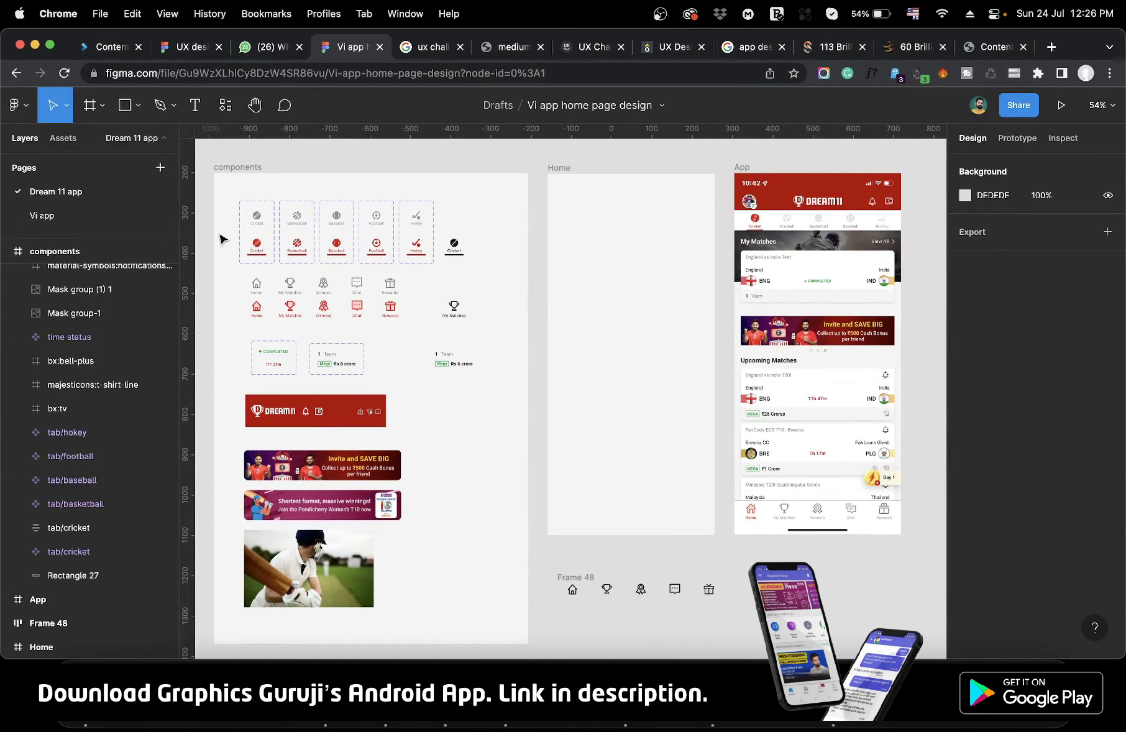
scroll(209, 234, "up", 5)
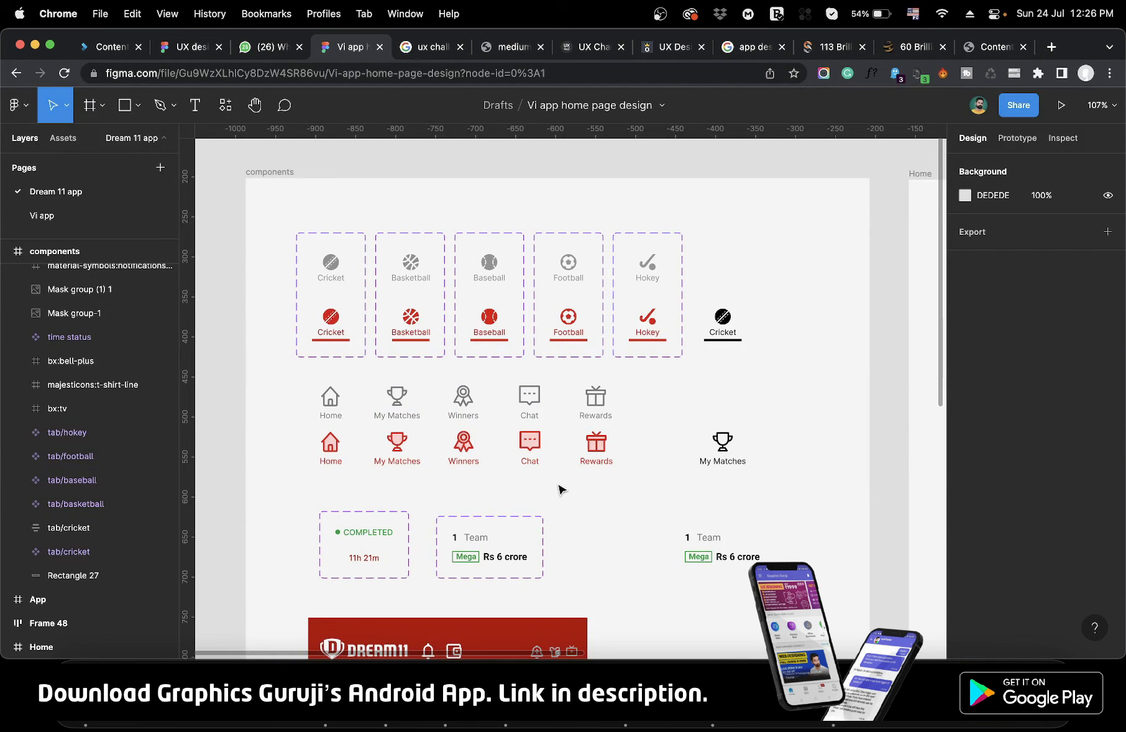
scroll(560, 490, "right", 2)
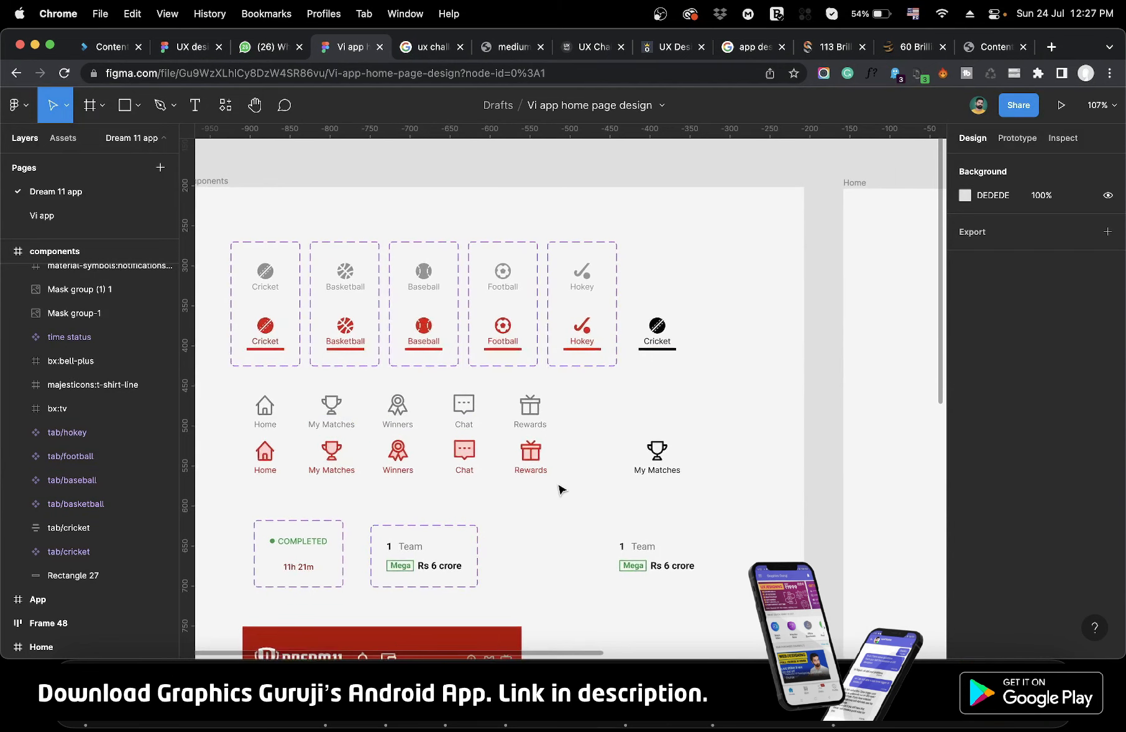
left_click(669, 341)
left_click(330, 339)
left_click(658, 339)
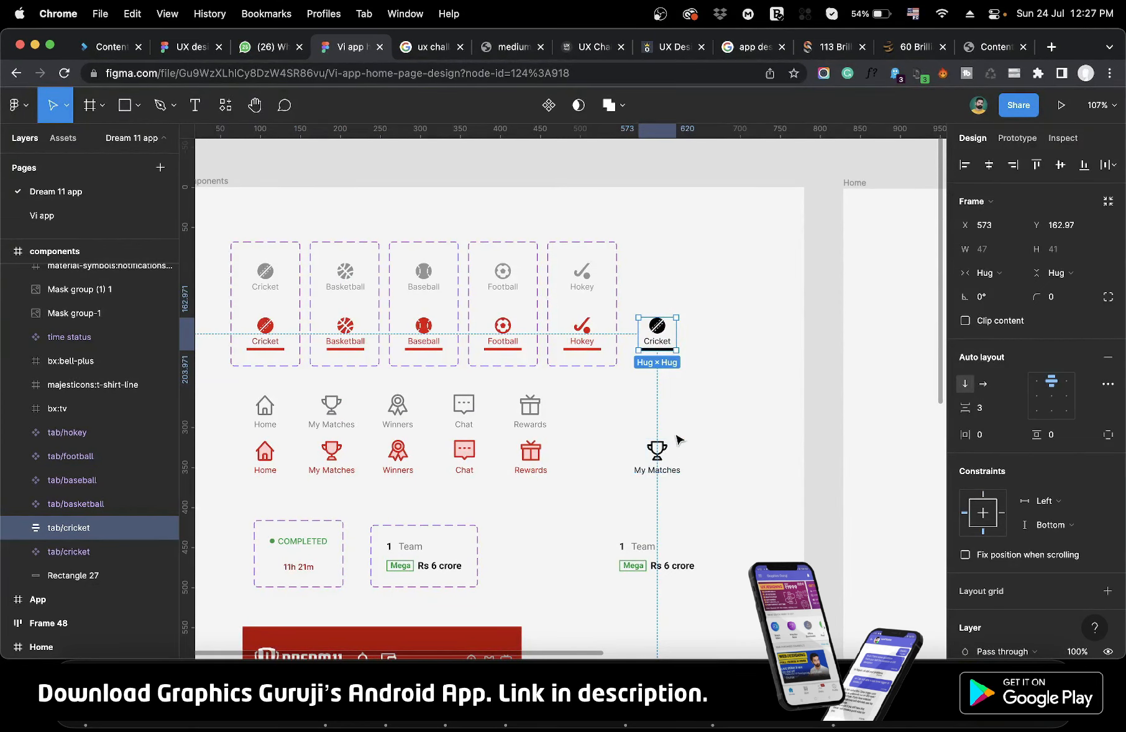
scroll(615, 500, "down", 5)
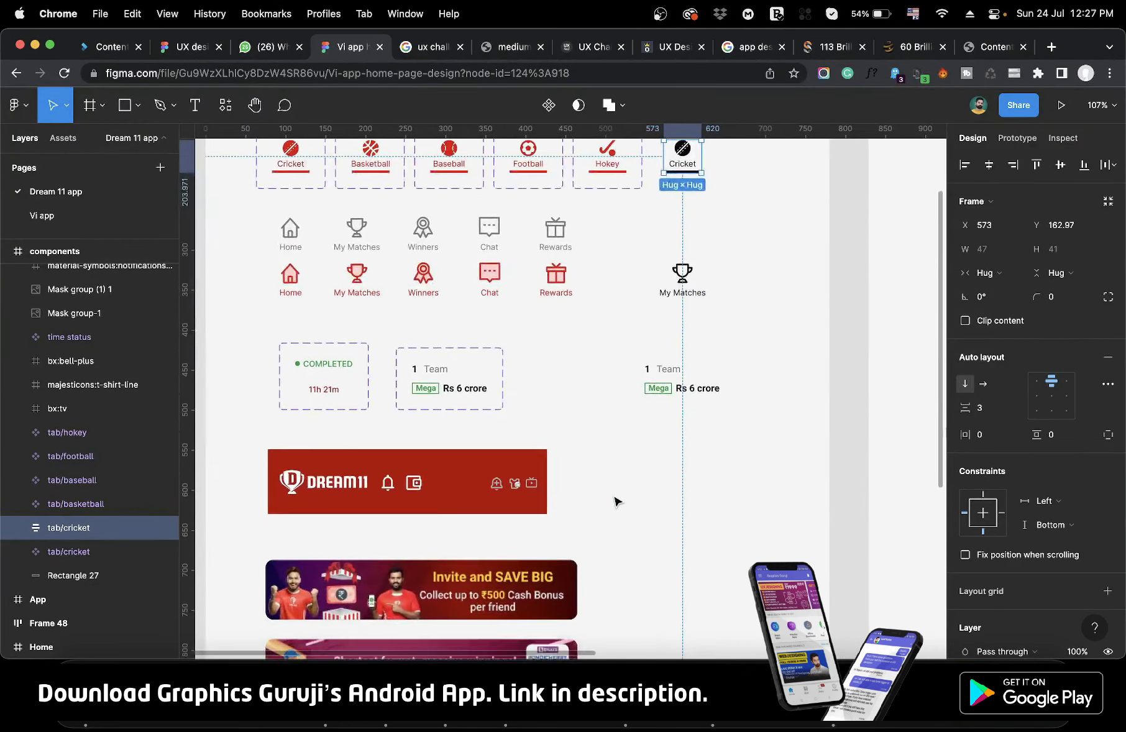
scroll(616, 500, "down", 1)
left_click(422, 346)
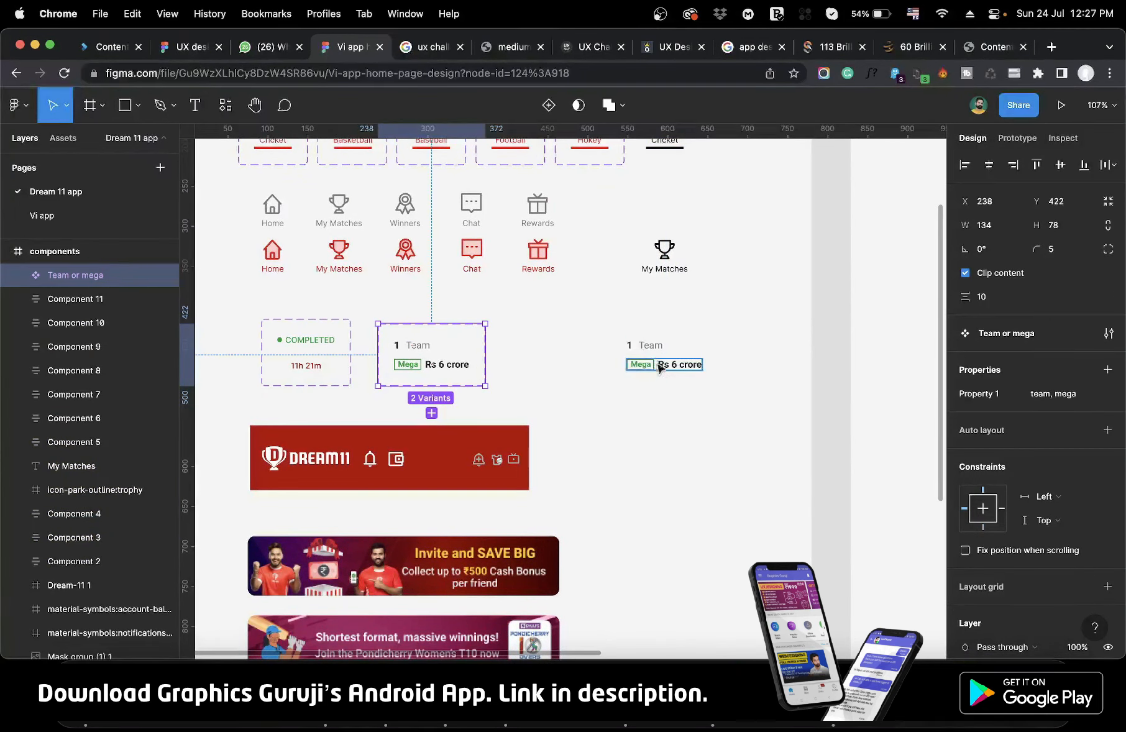
right_click(631, 442)
left_click(588, 465)
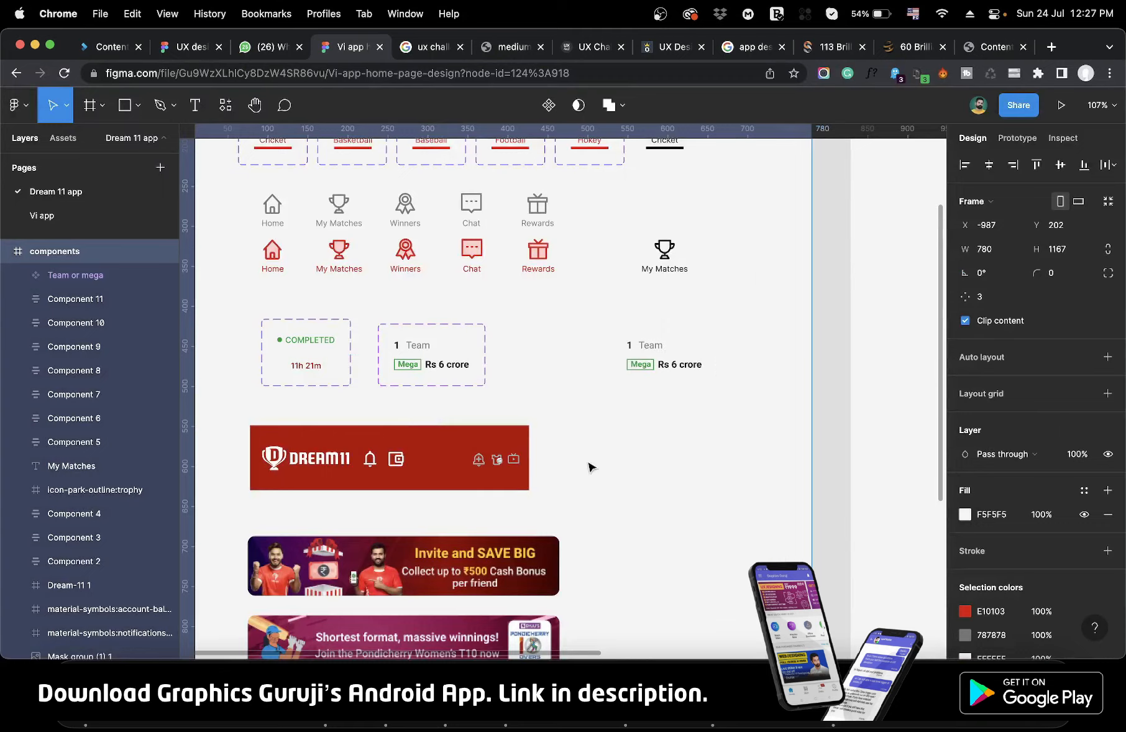
Examine the header logo and icons, the two promotional banners and the cricketer photo in the components frame.
scroll(588, 472, "down", 5)
left_click(403, 372)
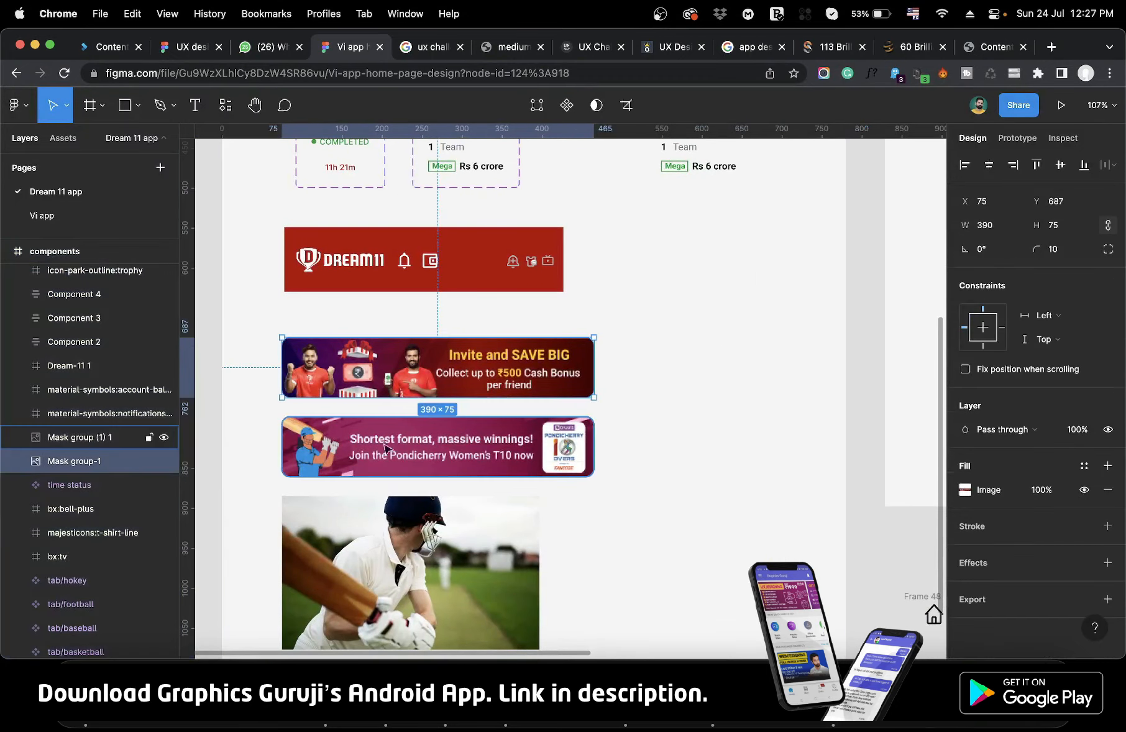
left_click(389, 452)
scroll(323, 348, "up", 2)
left_click(286, 335)
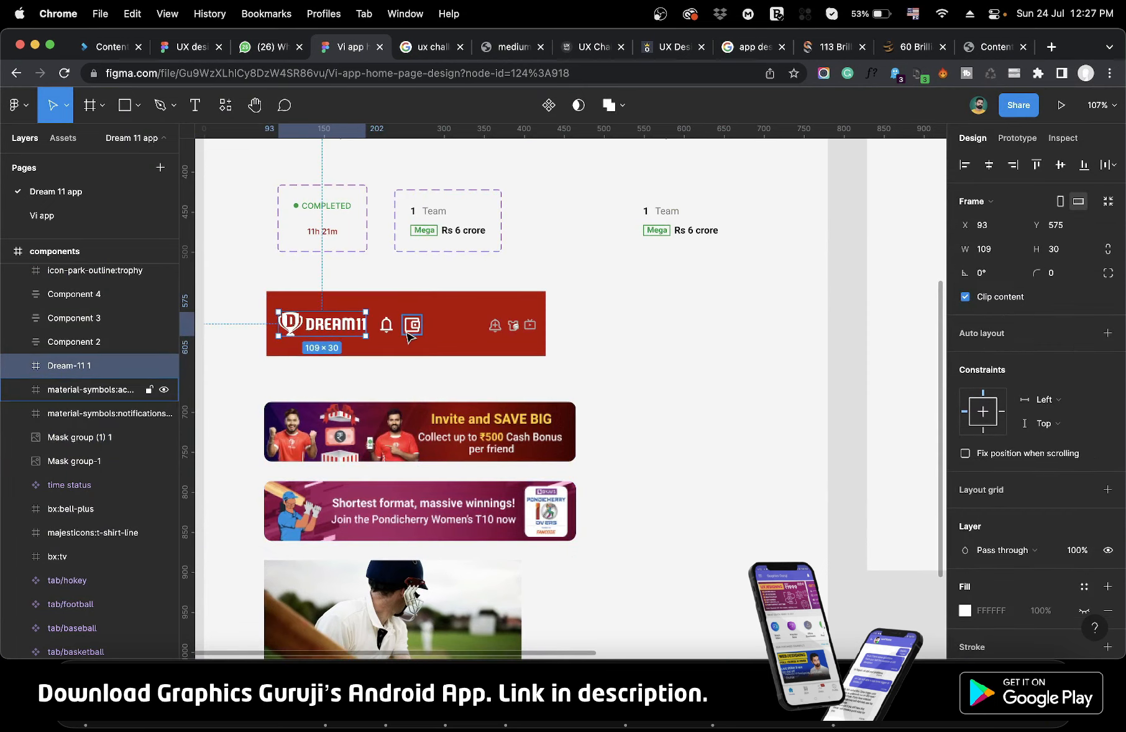
left_click(649, 372)
scroll(651, 375, "down", 5)
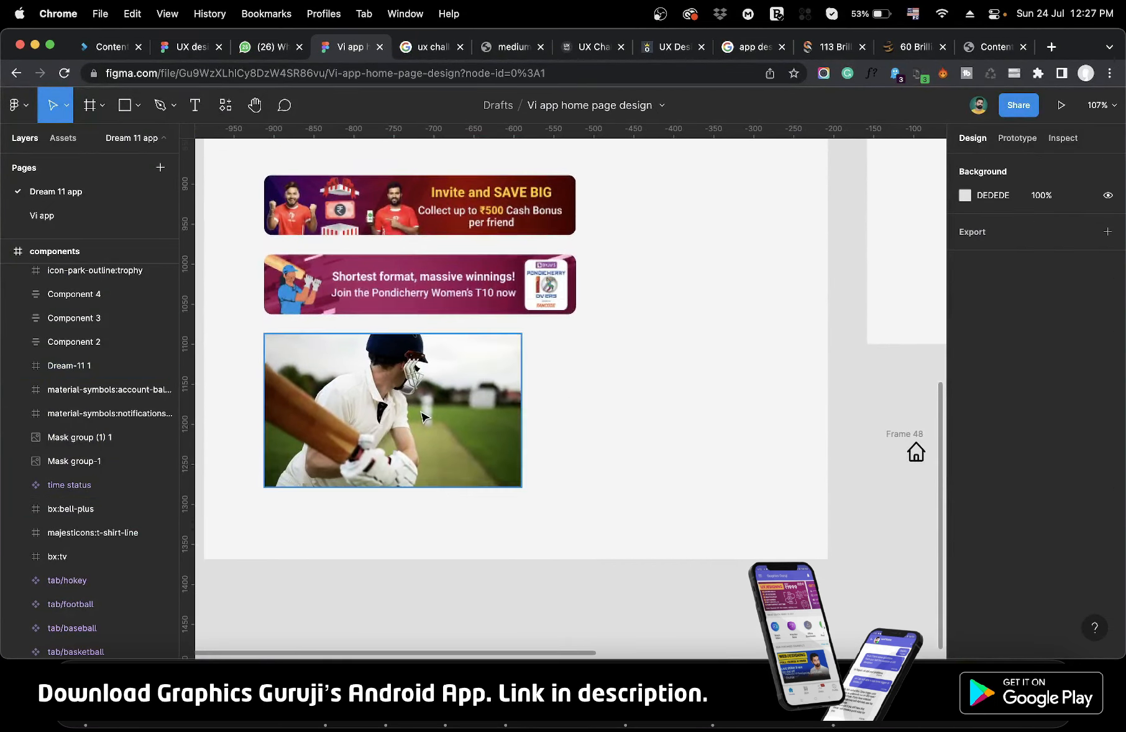
left_click(422, 412)
Review the App reference screen alongside the components frame and the empty Home frame.
scroll(642, 382, "up", 10)
scroll(642, 382, "right", 15)
scroll(645, 384, "right", 10)
scroll(645, 384, "up", 2)
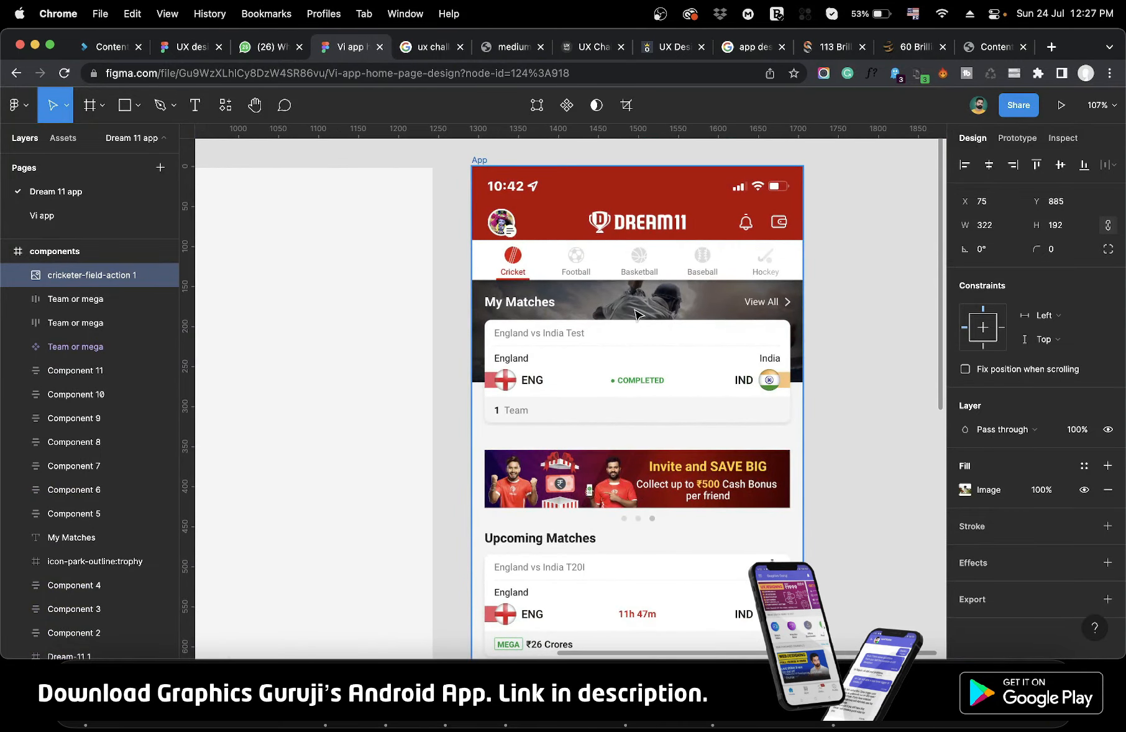
scroll(638, 315, "down", 5)
scroll(639, 315, "left", 2)
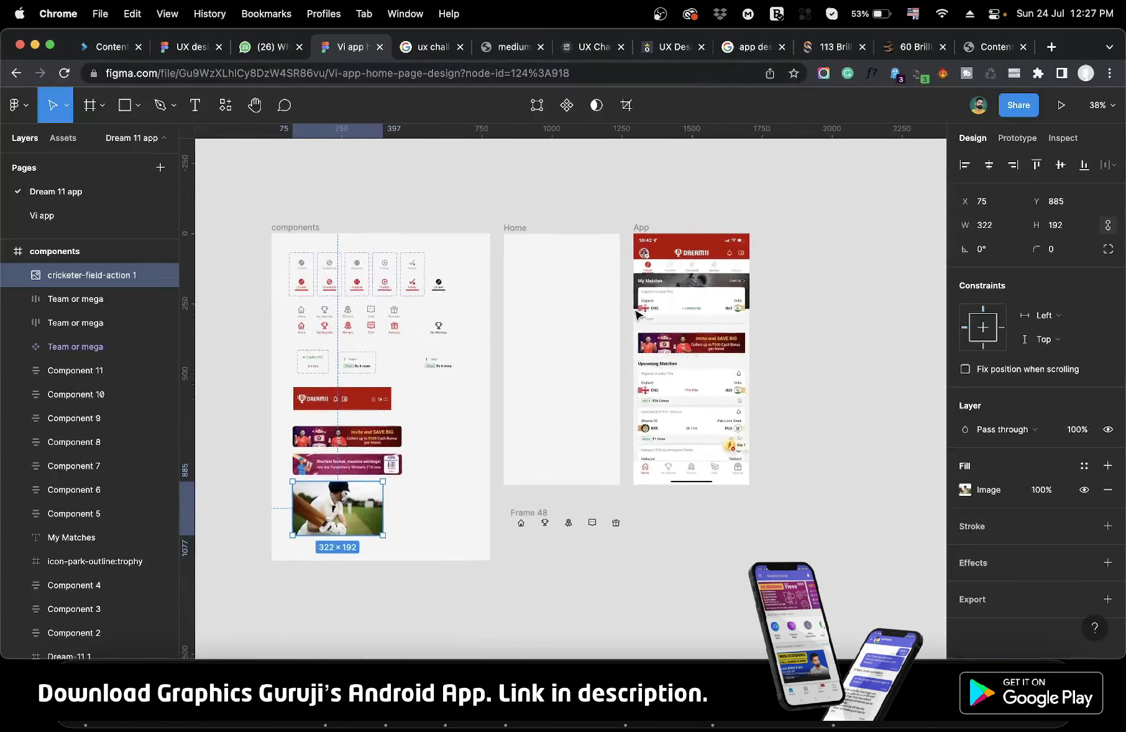
scroll(408, 366, "up", 3)
scroll(408, 367, "up", 3)
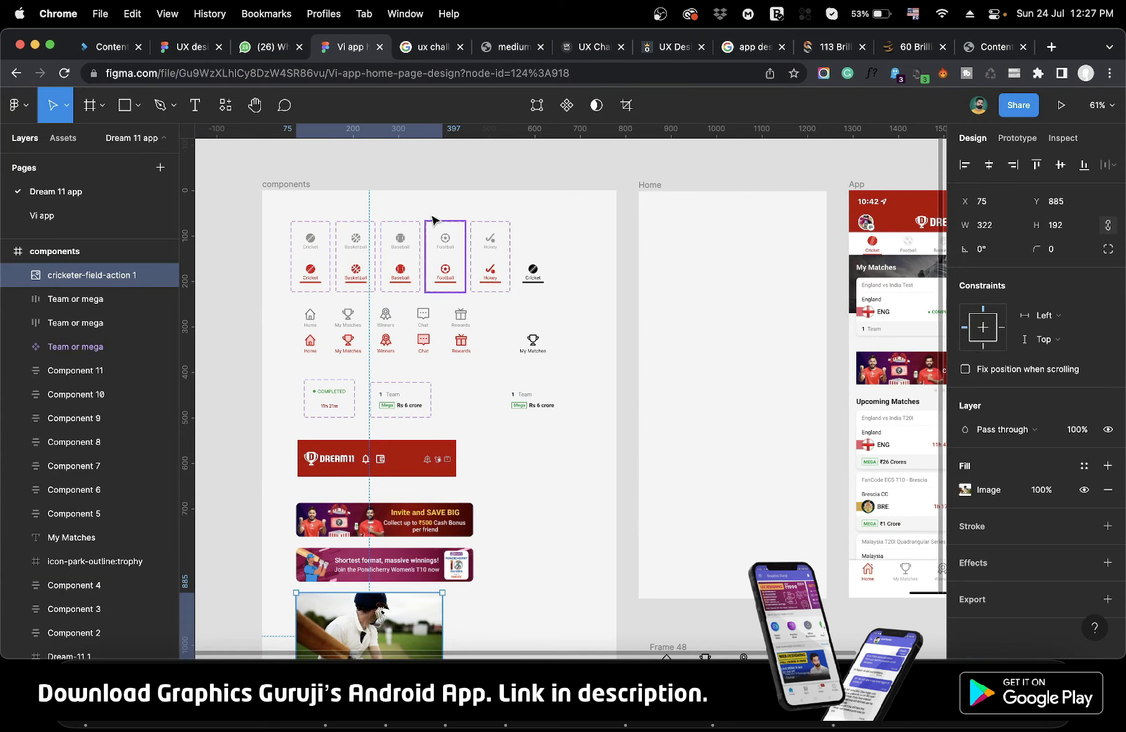
scroll(526, 335, "right", 8)
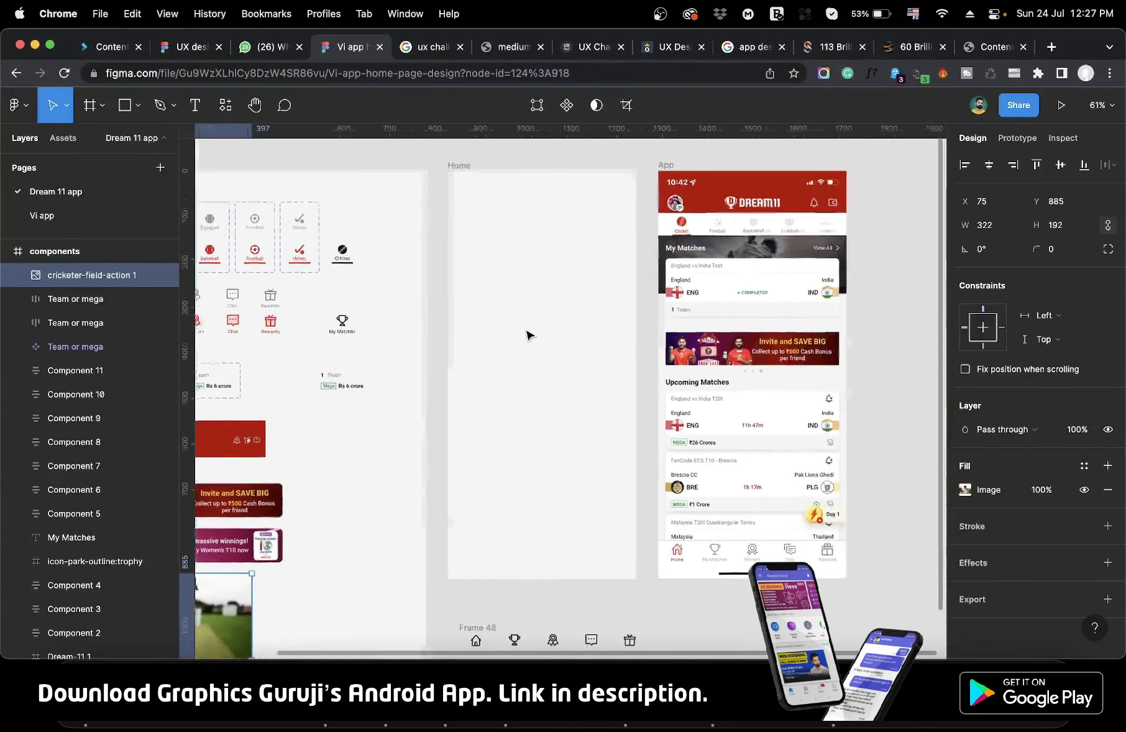
scroll(527, 336, "right", 2)
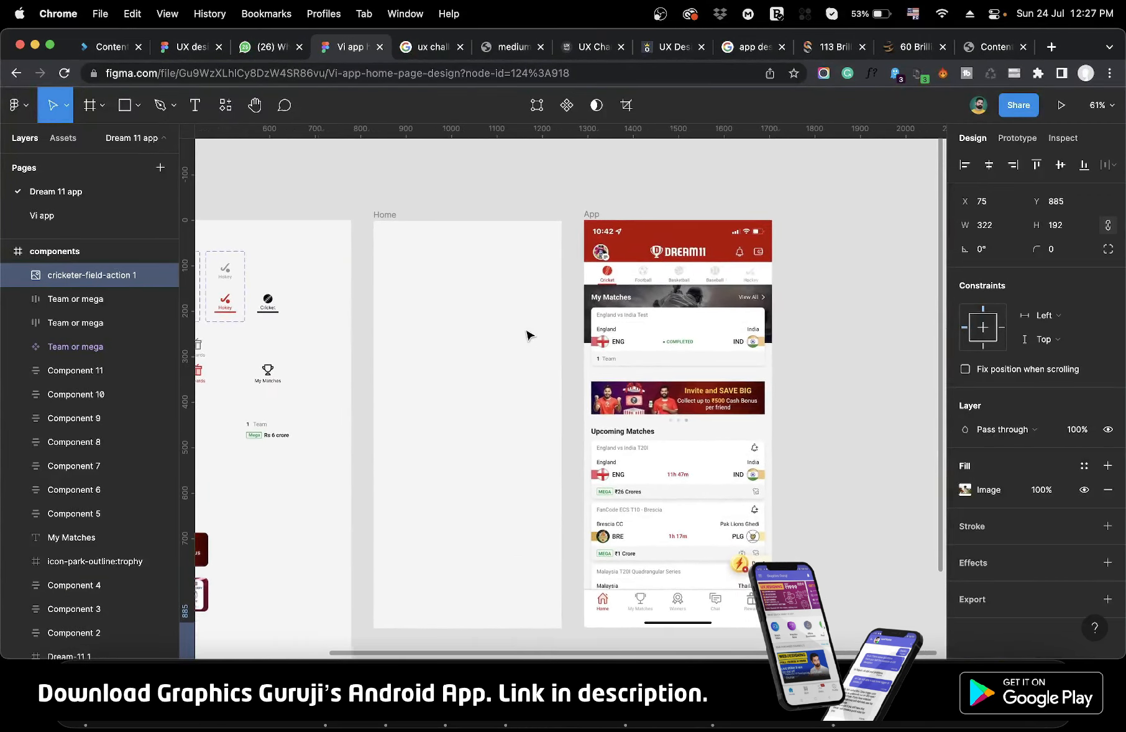
Show the five-column layout grid on the empty Home frame.
left_click(588, 198)
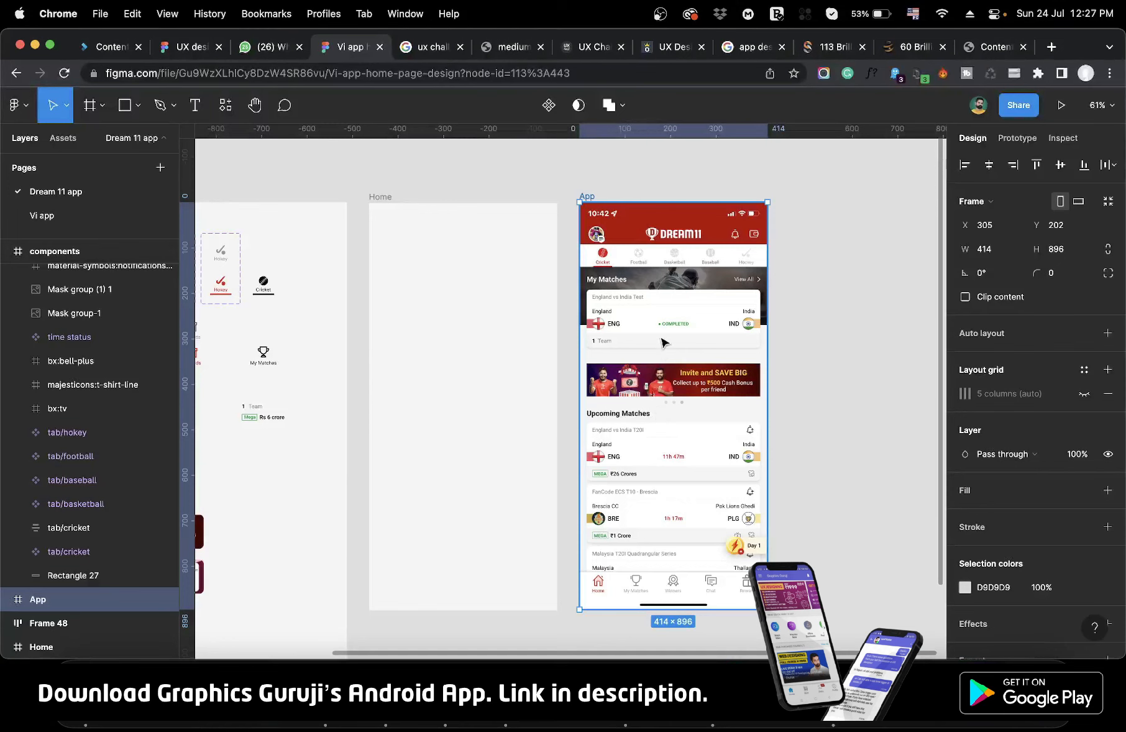
left_click(382, 197)
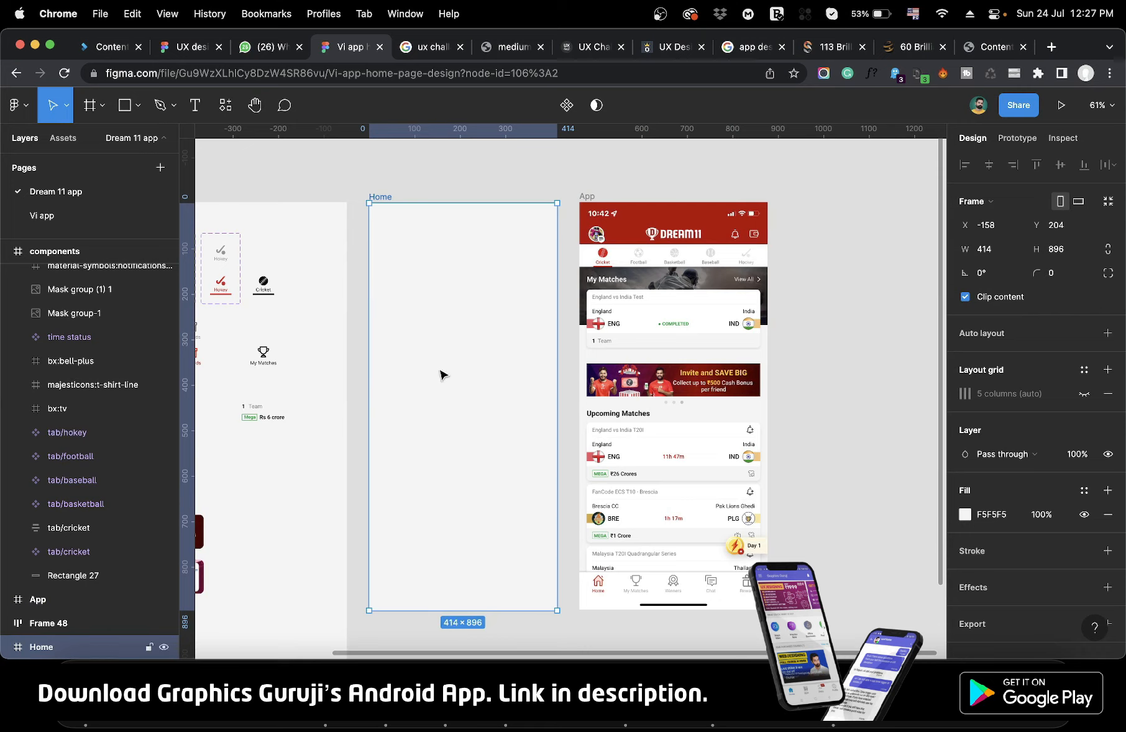
left_click(1083, 395)
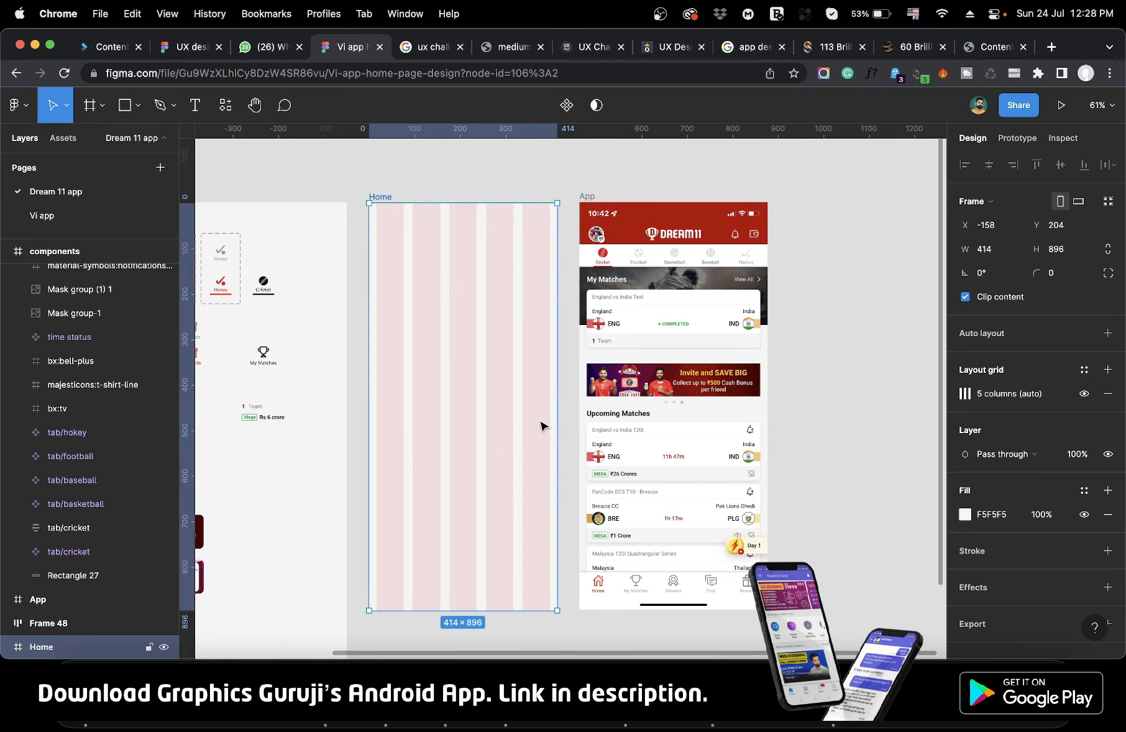
scroll(524, 423, "right", 3)
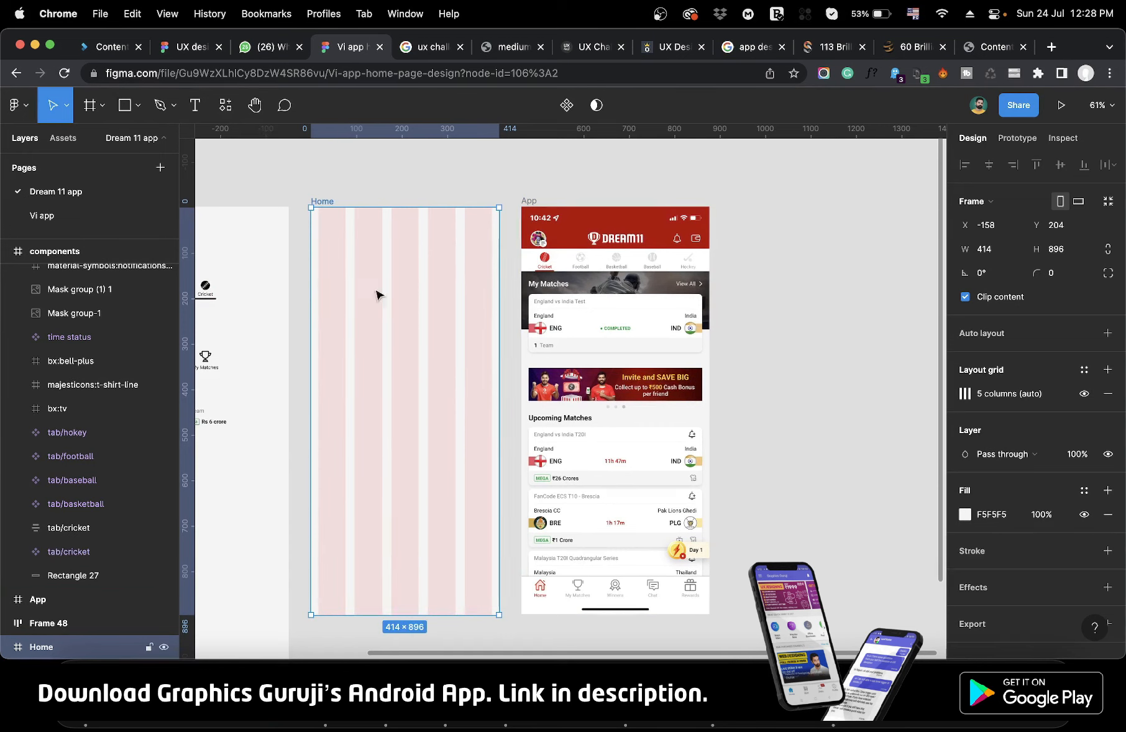
Show the App frame's layout grid and examine how the reference screen's elements align to the columns.
left_click(527, 199)
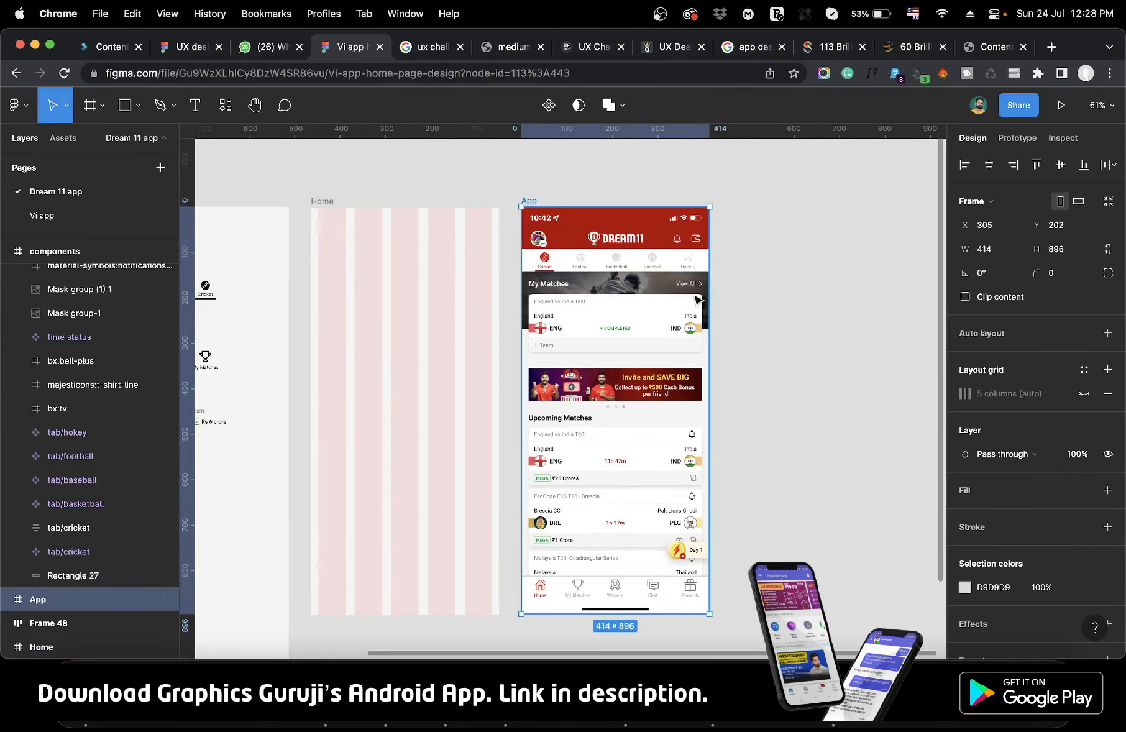
left_click(1084, 393)
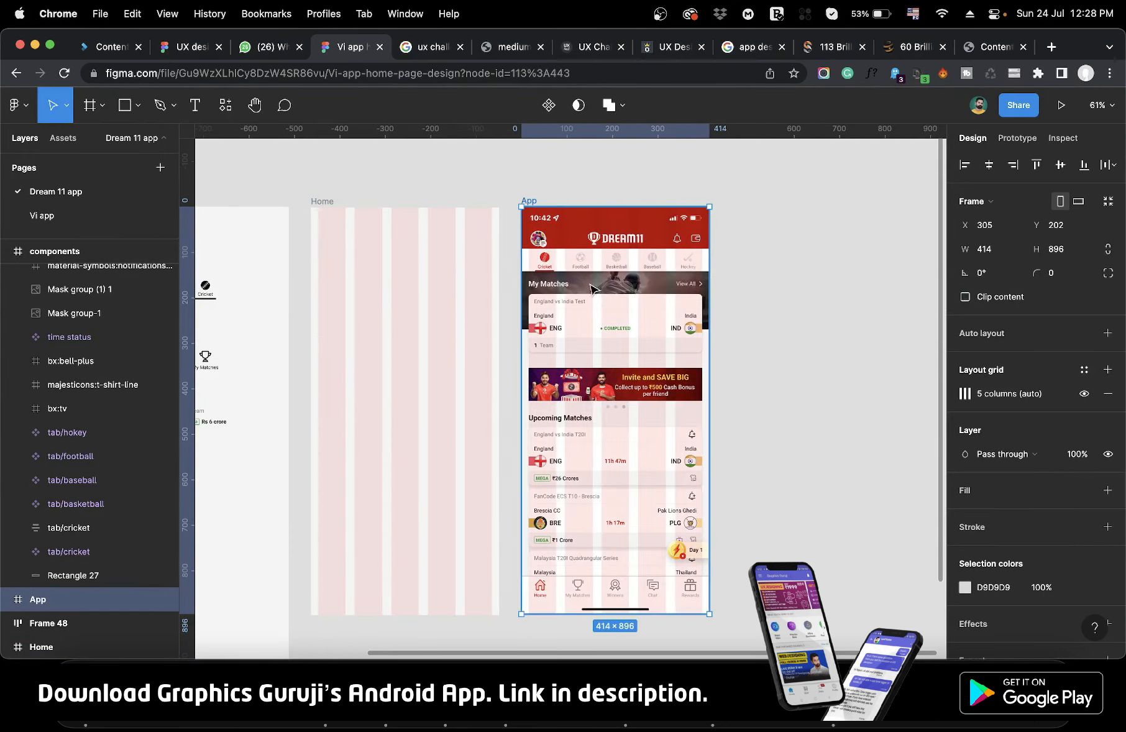
scroll(654, 330, "up", 5)
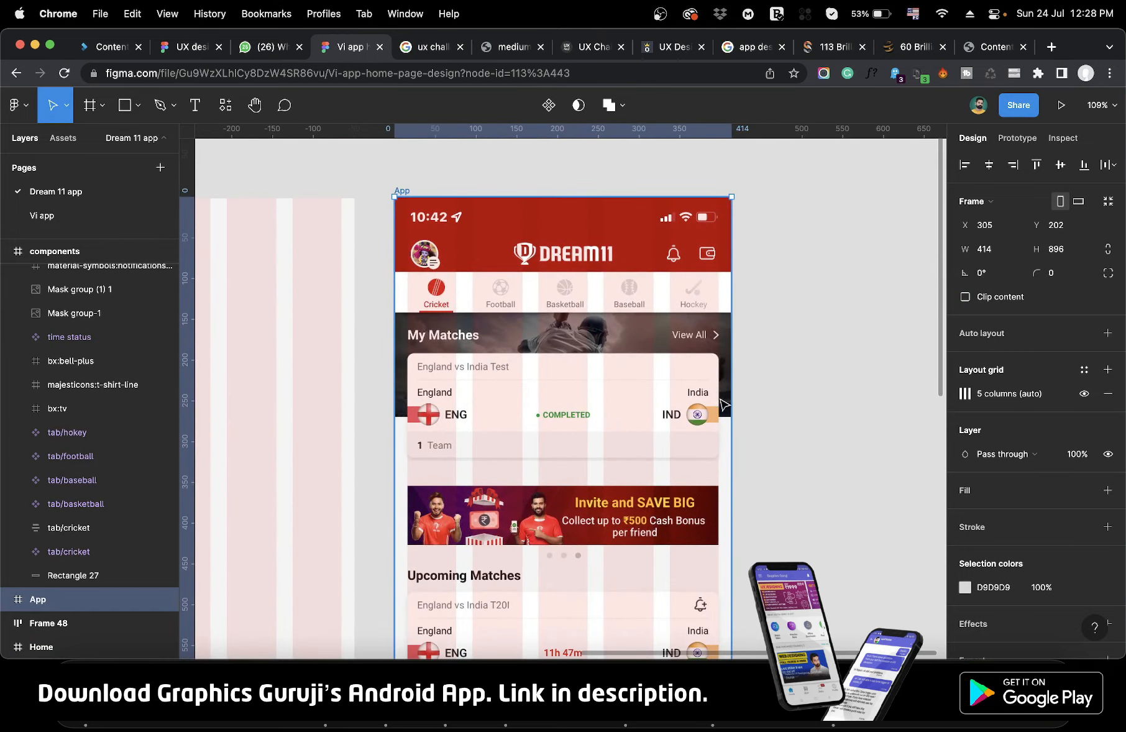
scroll(412, 548, "down", 8)
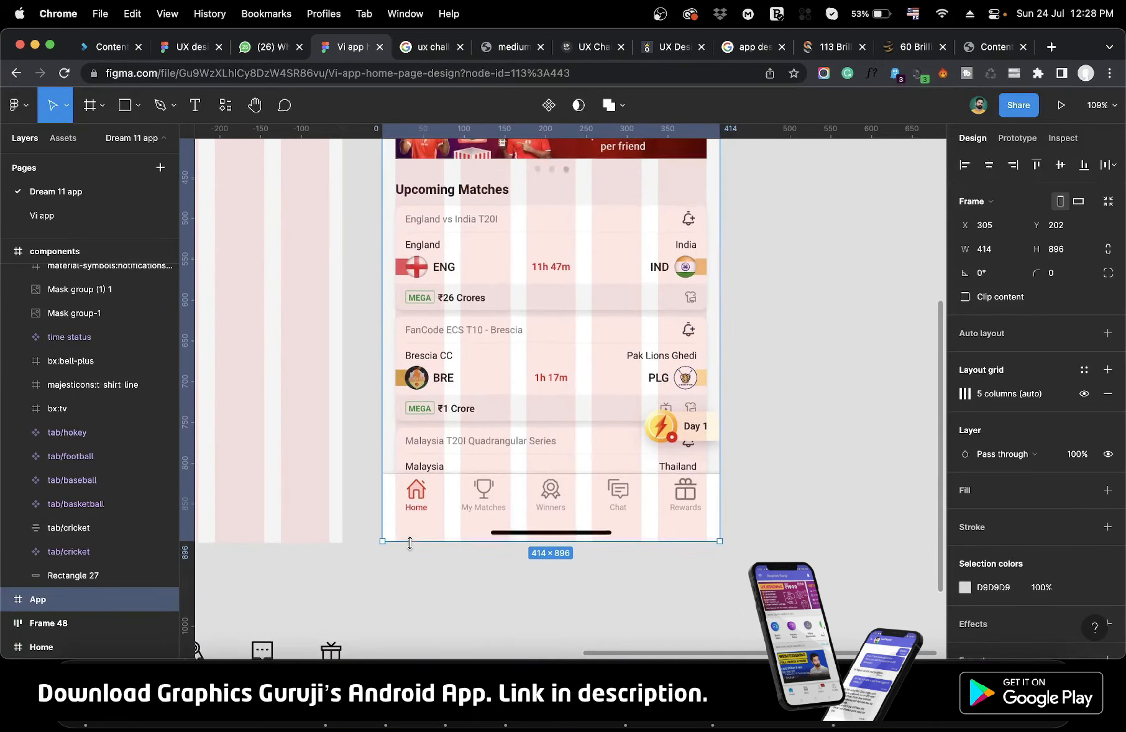
scroll(410, 545, "up", 2)
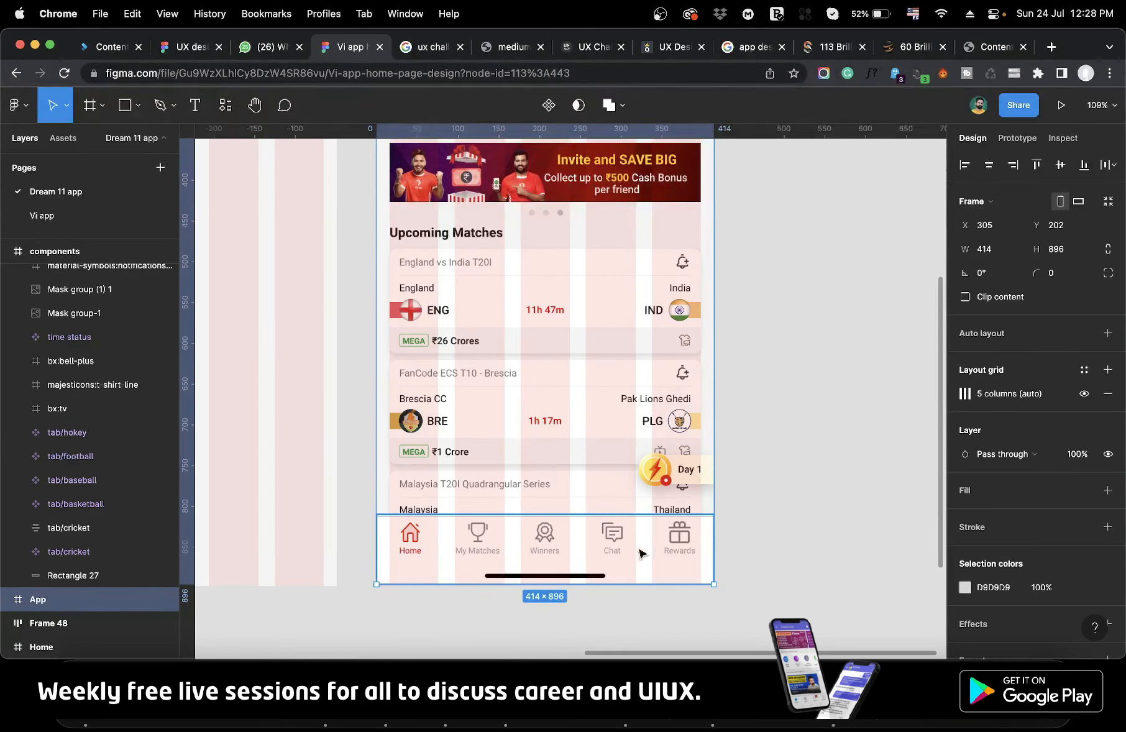
scroll(599, 479, "up", 5)
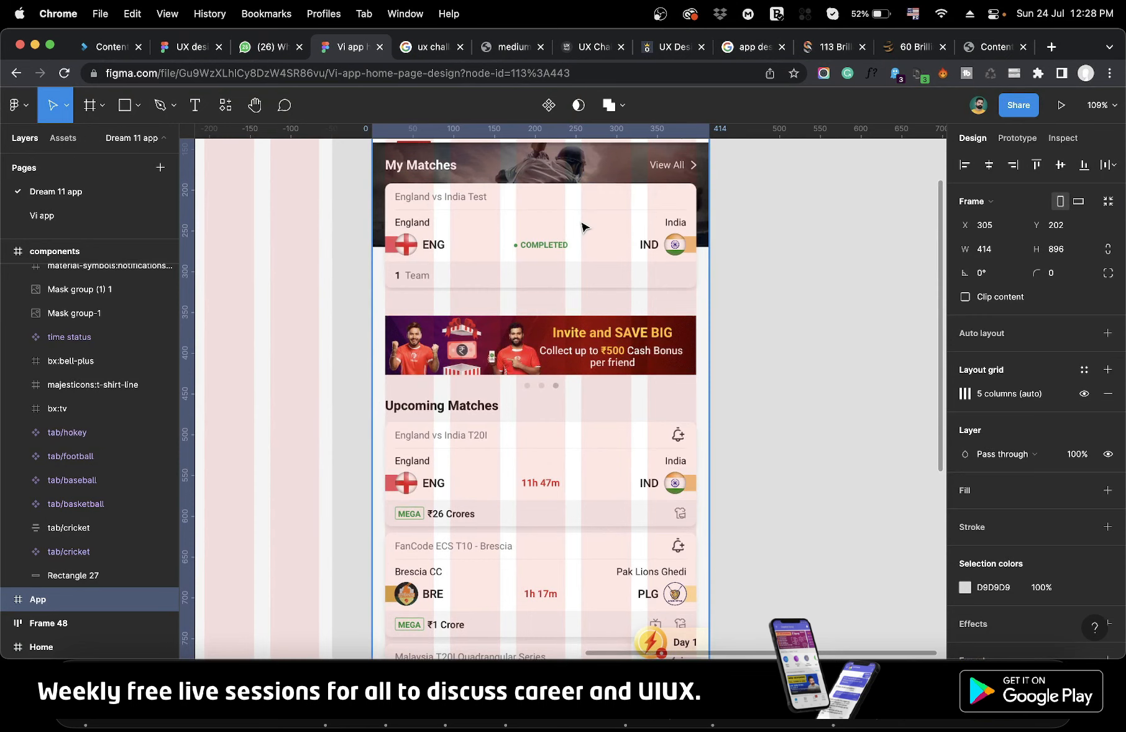
scroll(582, 226, "up", 5)
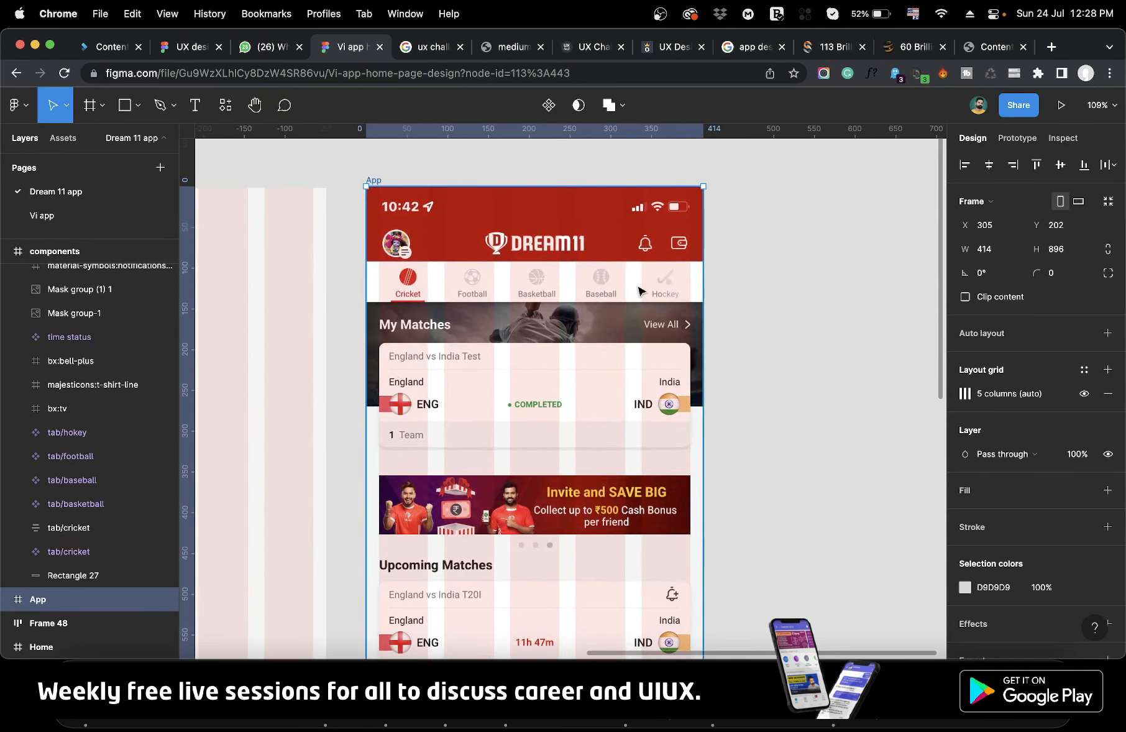
Check the column settings of the App frame's layout grid and hide that grid again.
scroll(470, 416, "left", 10)
left_click(965, 394)
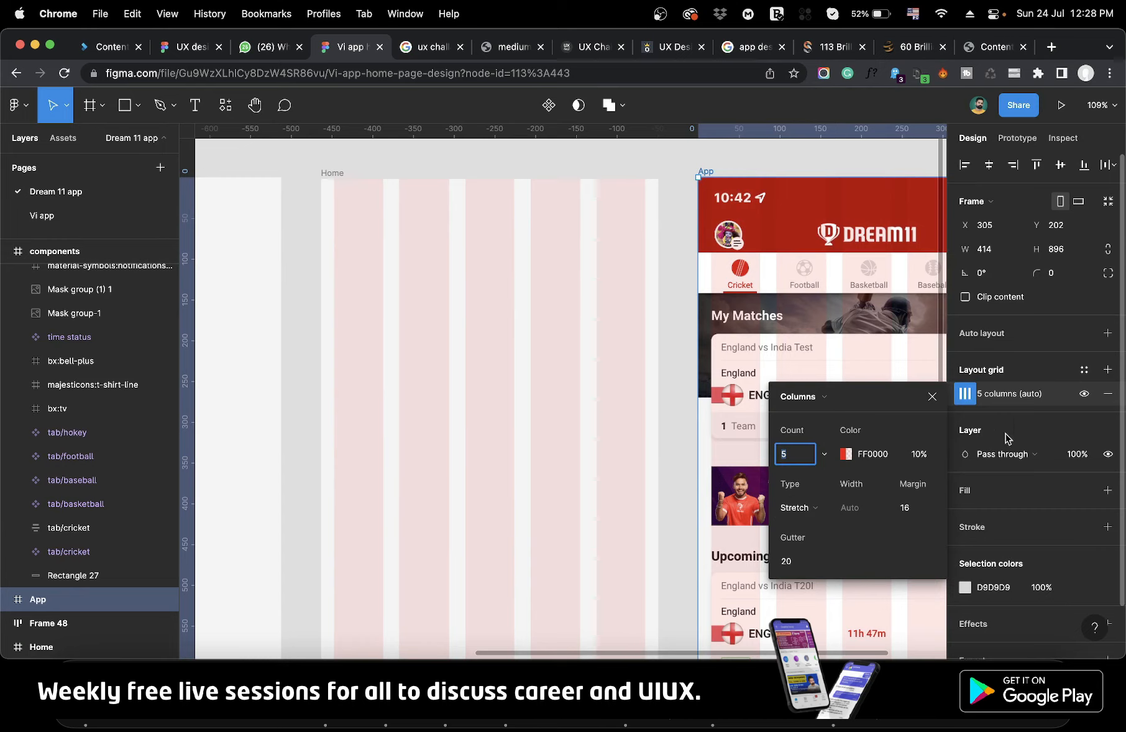
left_click(1085, 395)
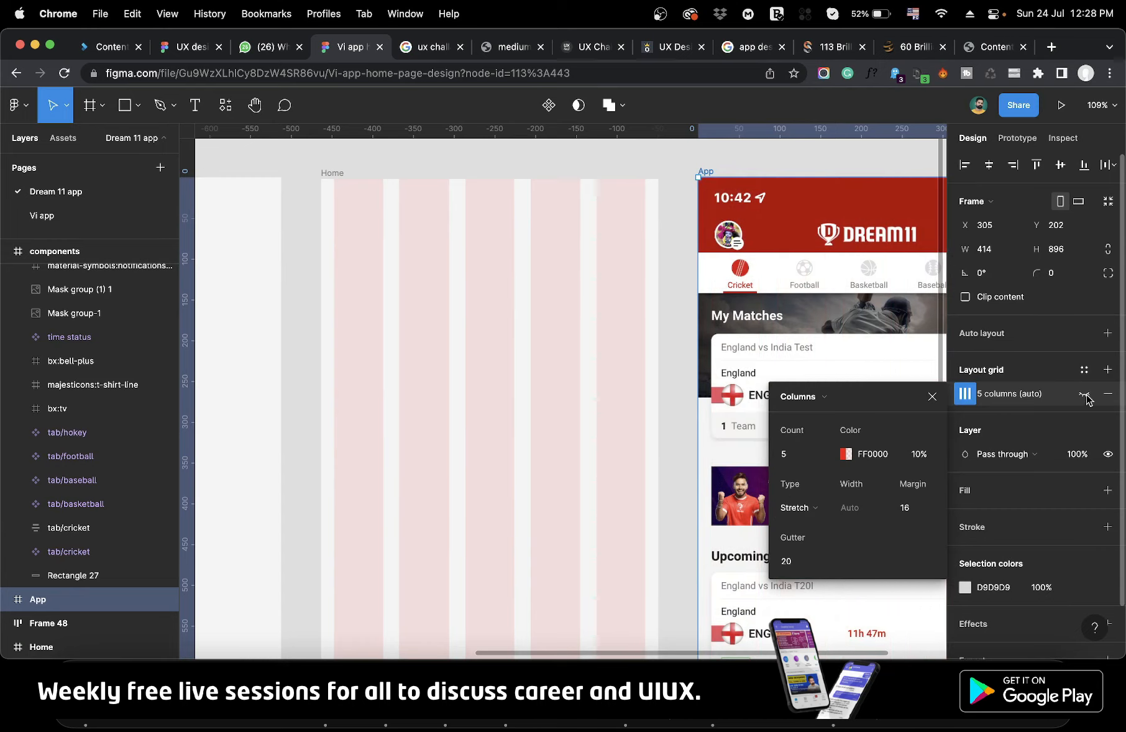
left_click(666, 174)
Draw a full-width header rectangle of about 414 × 89 at the very top of the Home frame.
left_click(338, 174)
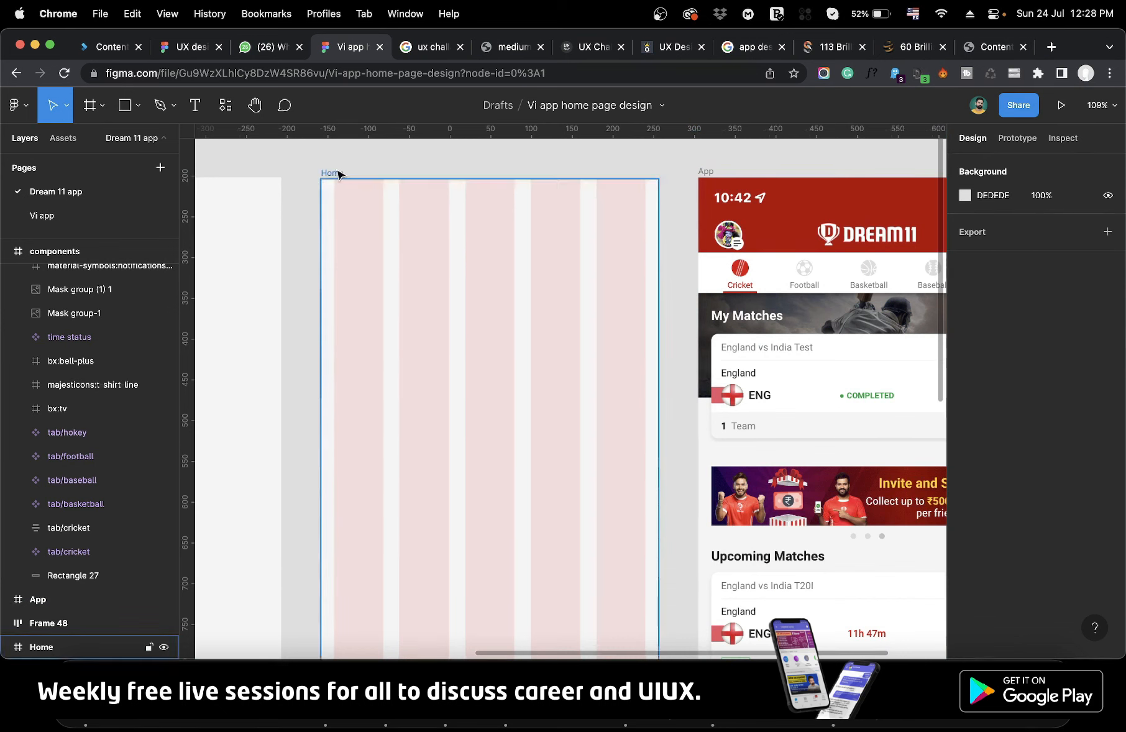
left_click(339, 174)
scroll(520, 234, "right", 3)
scroll(520, 234, "up", 2)
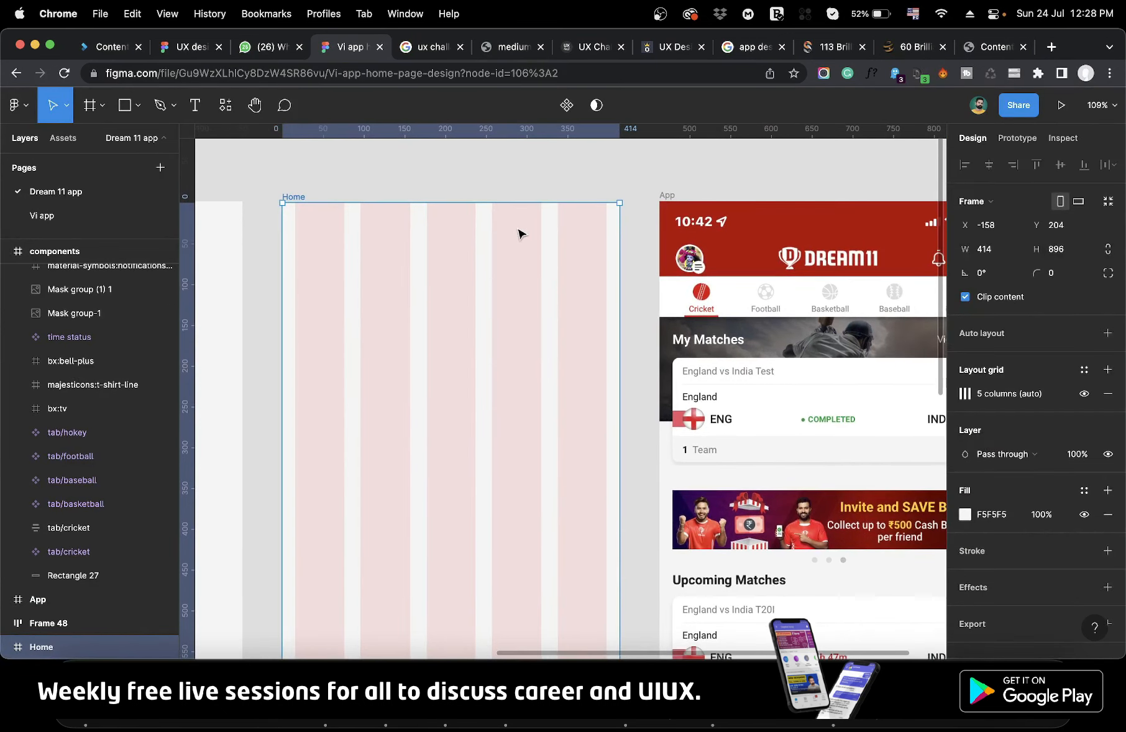
scroll(519, 234, "left", 2)
left_click(123, 105)
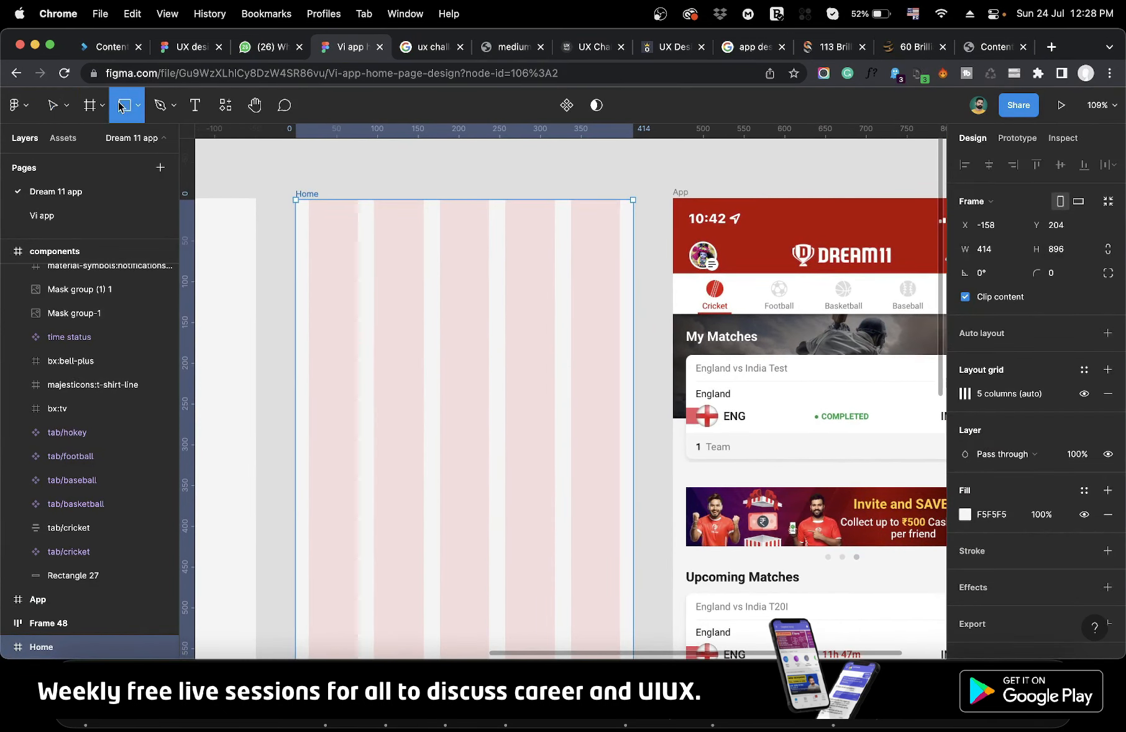
mouse_move(303, 201)
left_mouse_down()
mouse_move(583, 249)
mouse_move(632, 277)
left_mouse_up()
left_click(298, 246)
left_click(315, 244)
left_click_drag(307, 241, 298, 240)
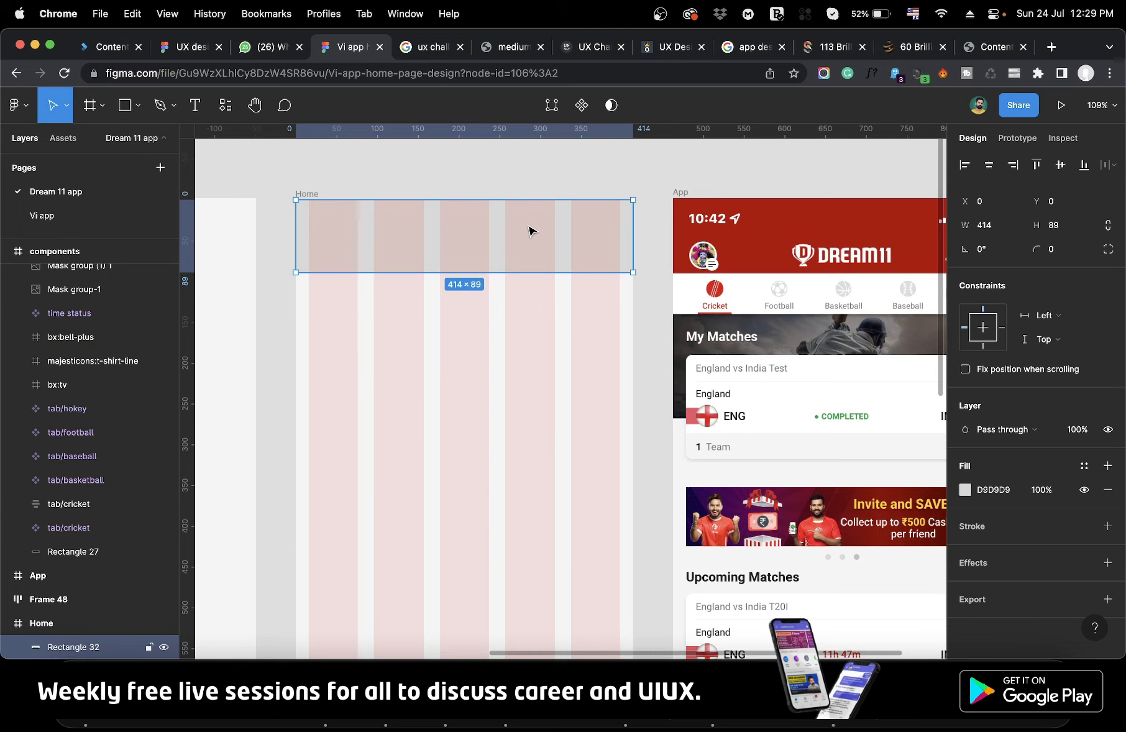
left_click(653, 166)
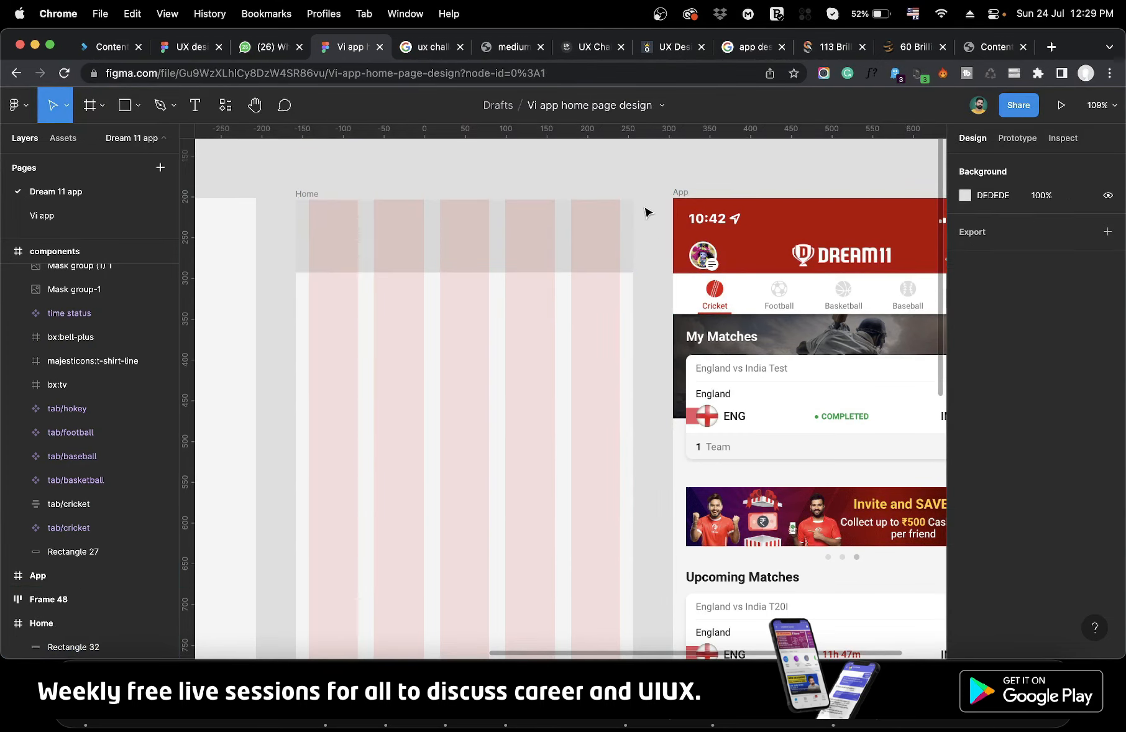
Review the prepared components and compare them with the App reference screen beside the Home frame.
scroll(662, 274, "right", 10)
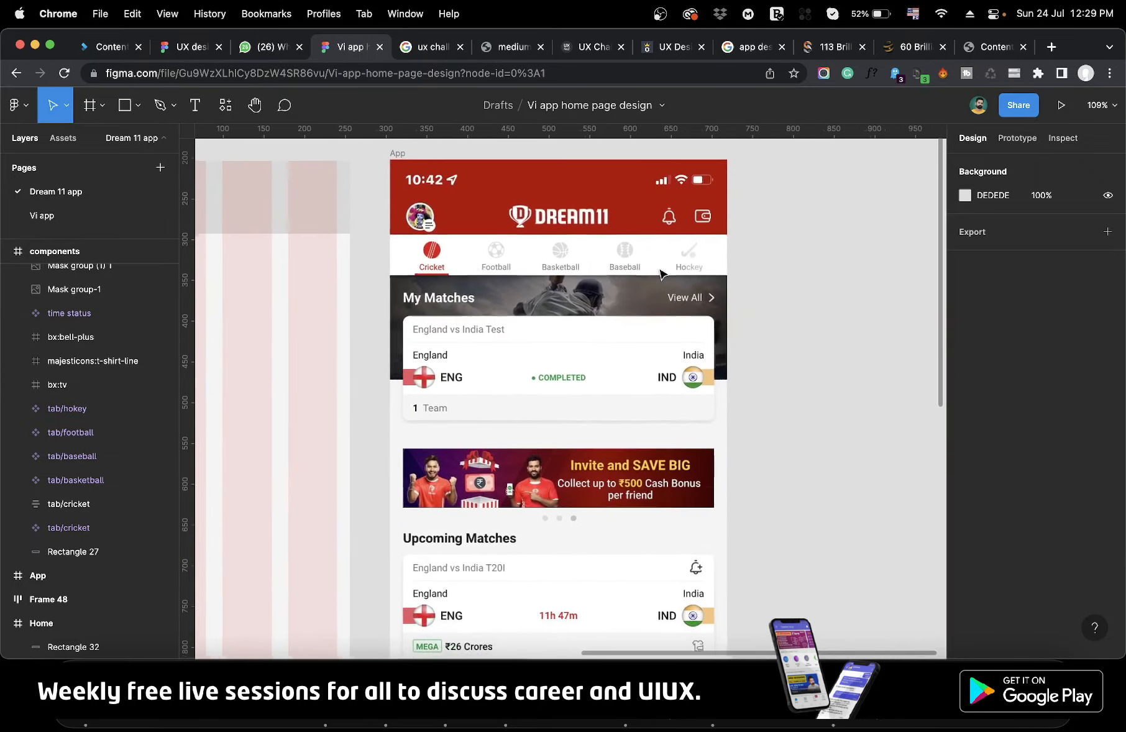
scroll(662, 274, "right", 2)
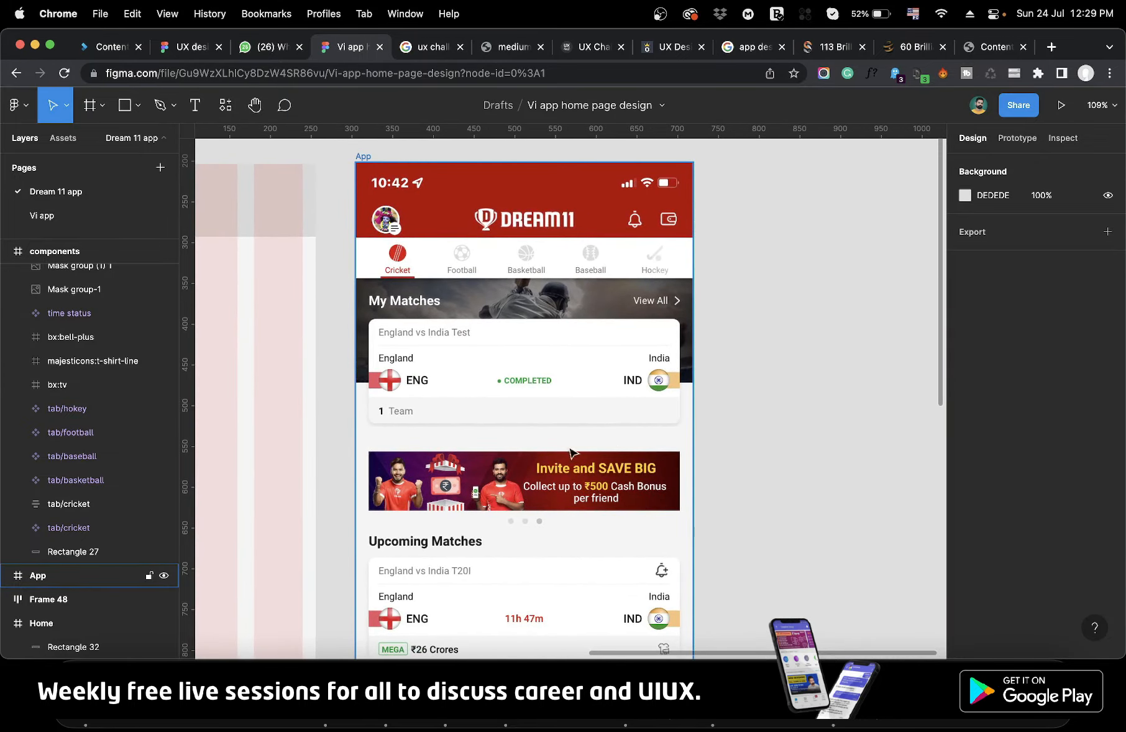
scroll(608, 310, "left", 15)
scroll(607, 310, "down", 10)
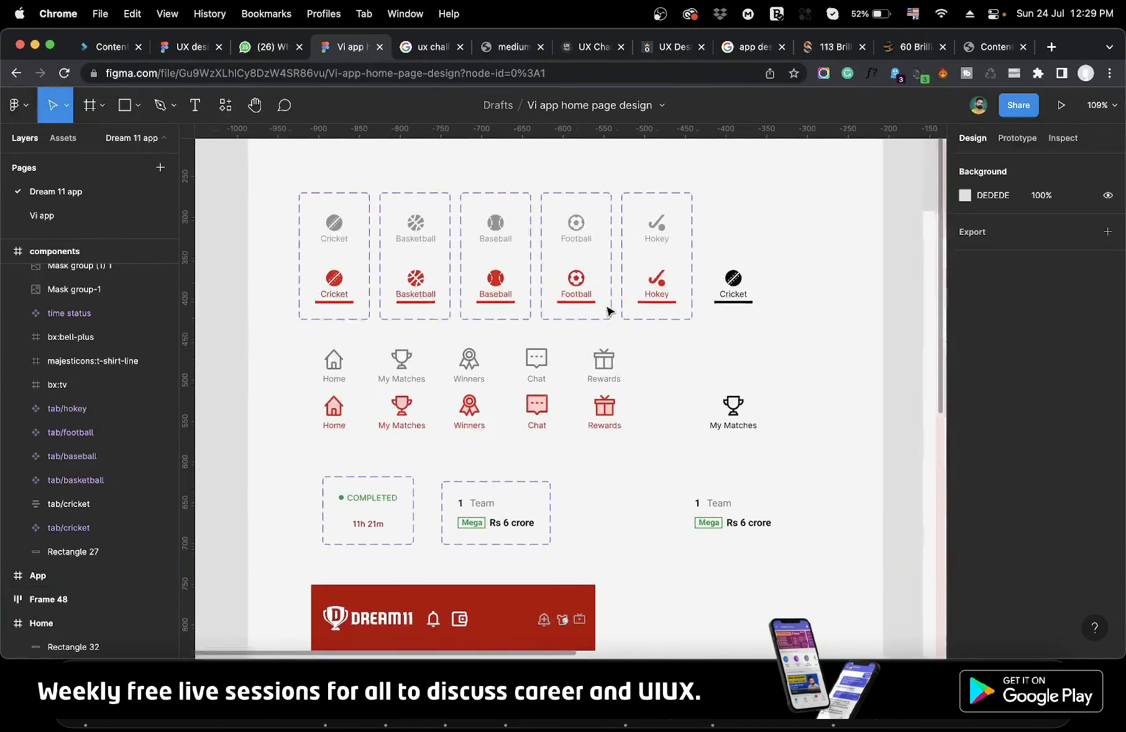
scroll(608, 310, "up", 5)
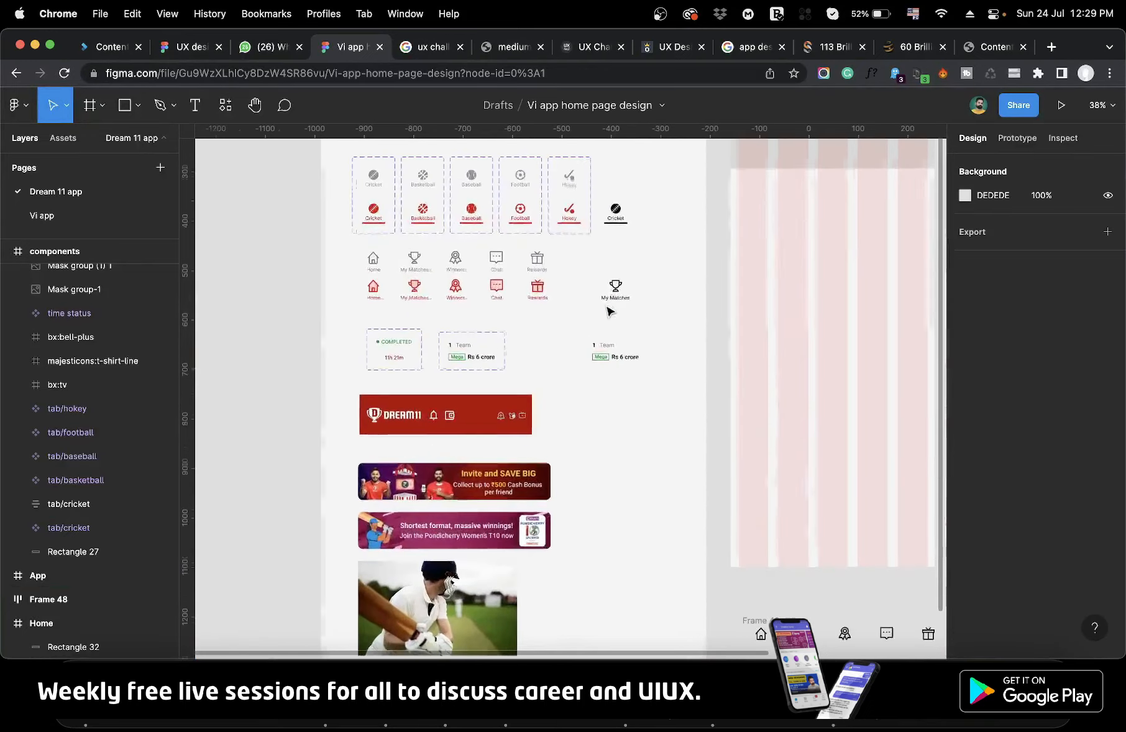
scroll(606, 317, "up", 2)
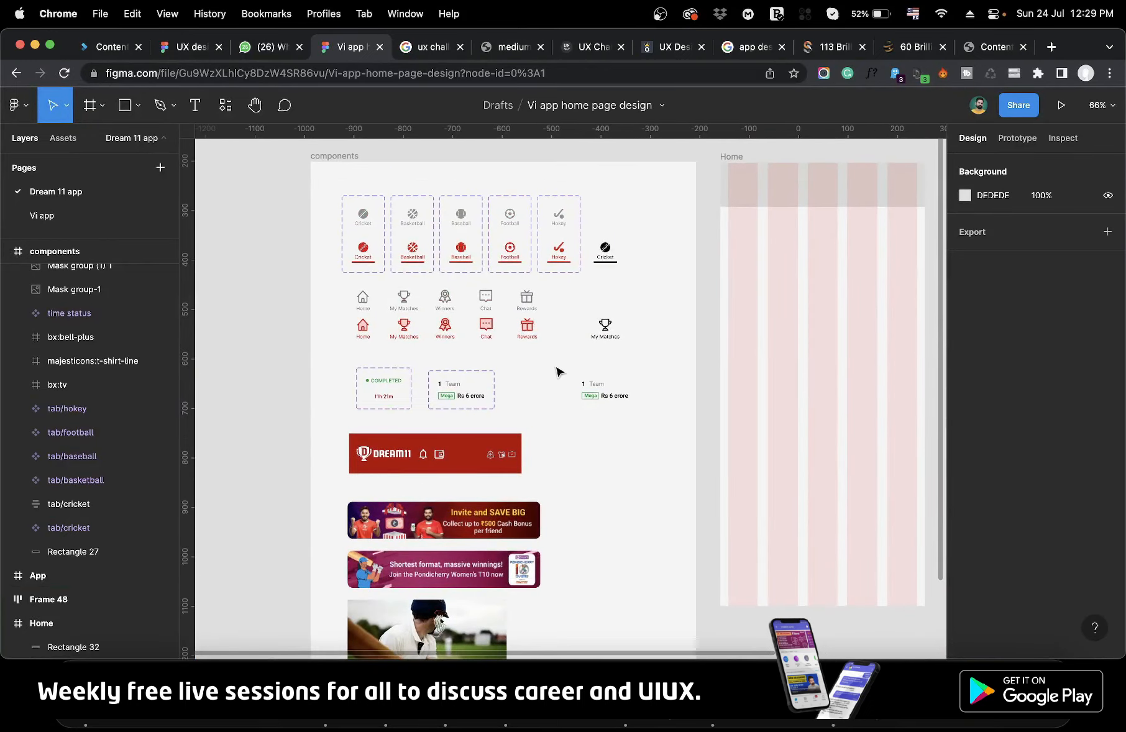
scroll(567, 429, "right", 10)
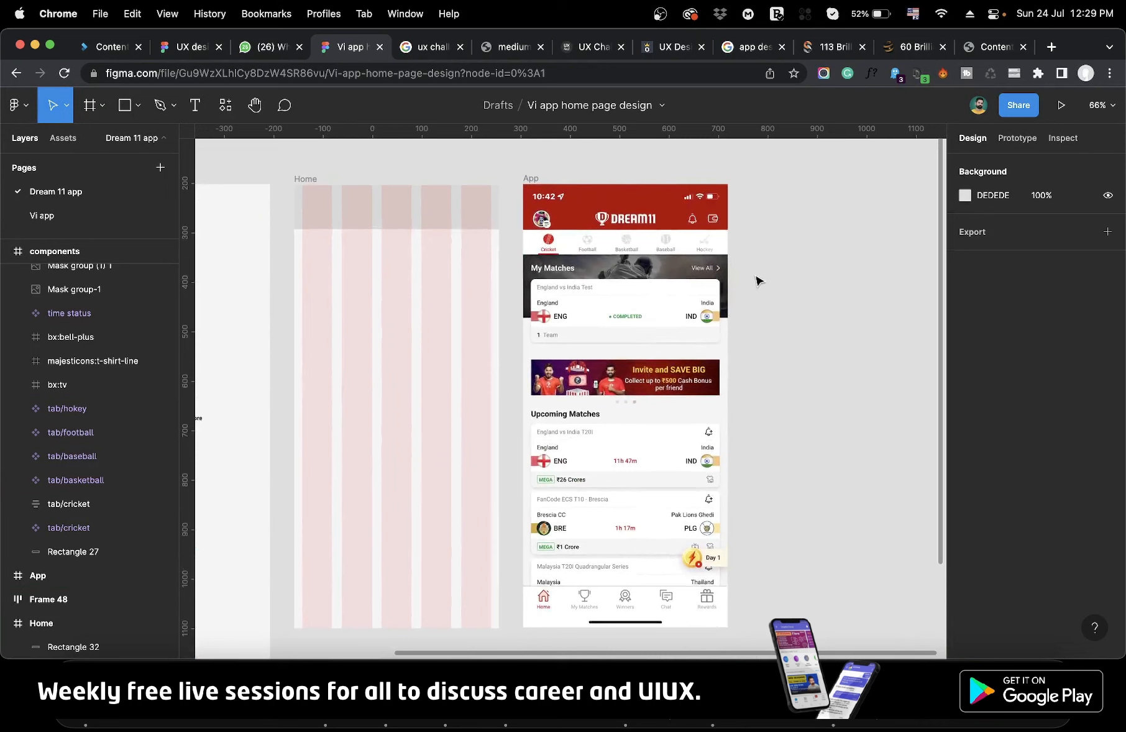
scroll(758, 330, "up", 3)
scroll(758, 329, "right", 2)
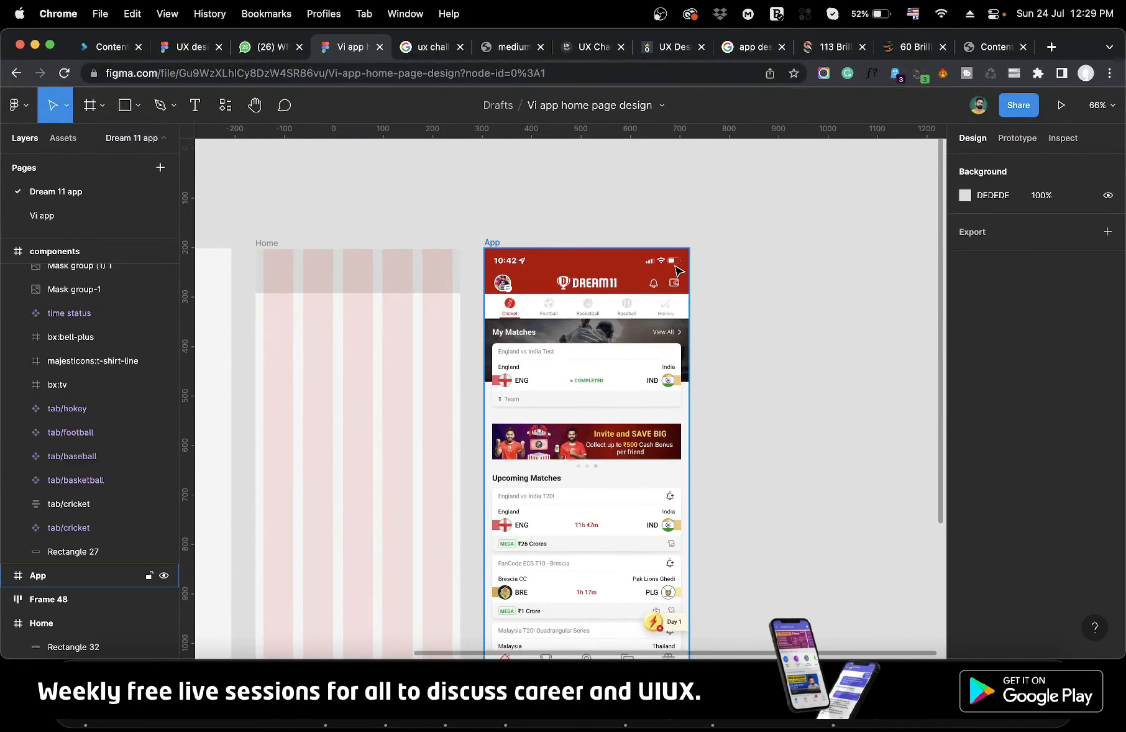
scroll(347, 331, "left", 2)
scroll(347, 332, "up", 1)
scroll(346, 334, "down", 5)
scroll(345, 334, "right", 4)
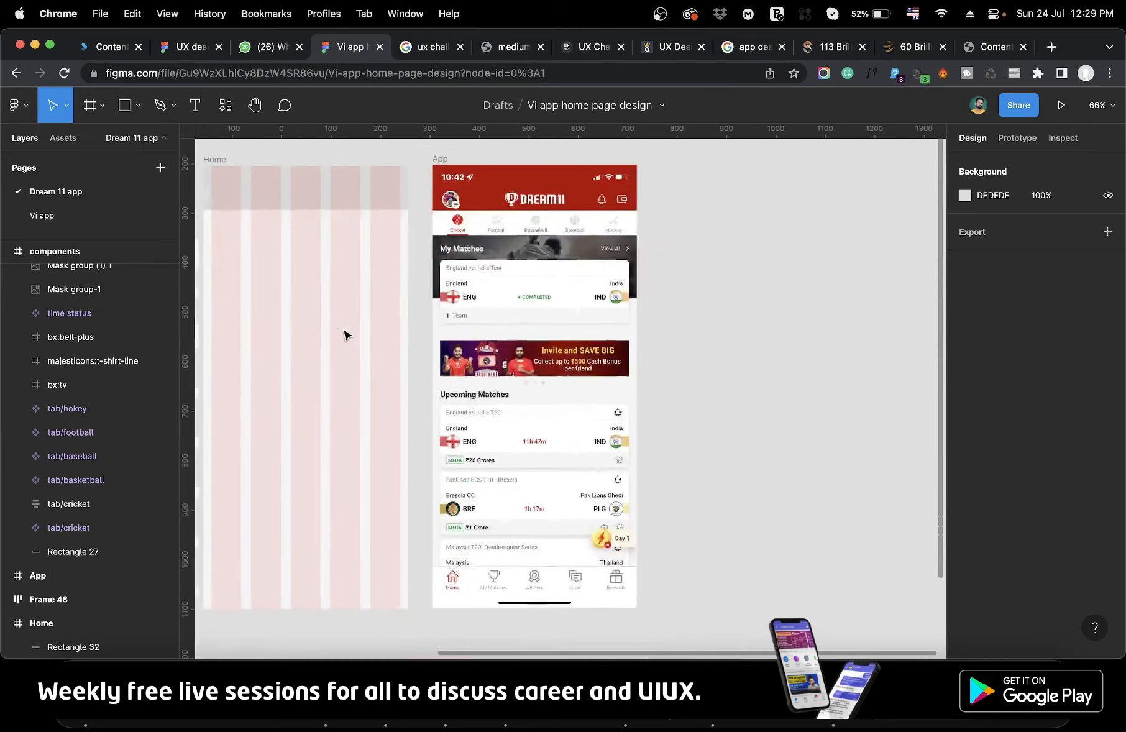
Examine the App reference screen's colours from header to bottom navigation, including the MEGA badge and the active Home icon.
scroll(531, 151, "up", 2)
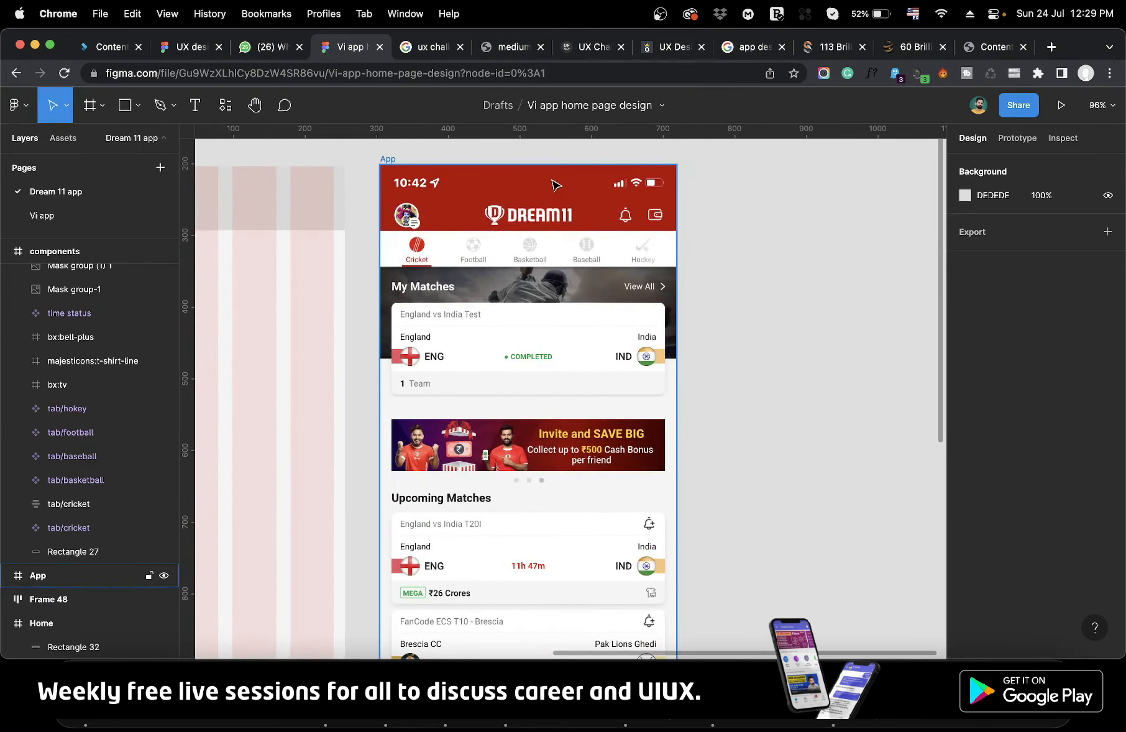
scroll(571, 351, "down", 3)
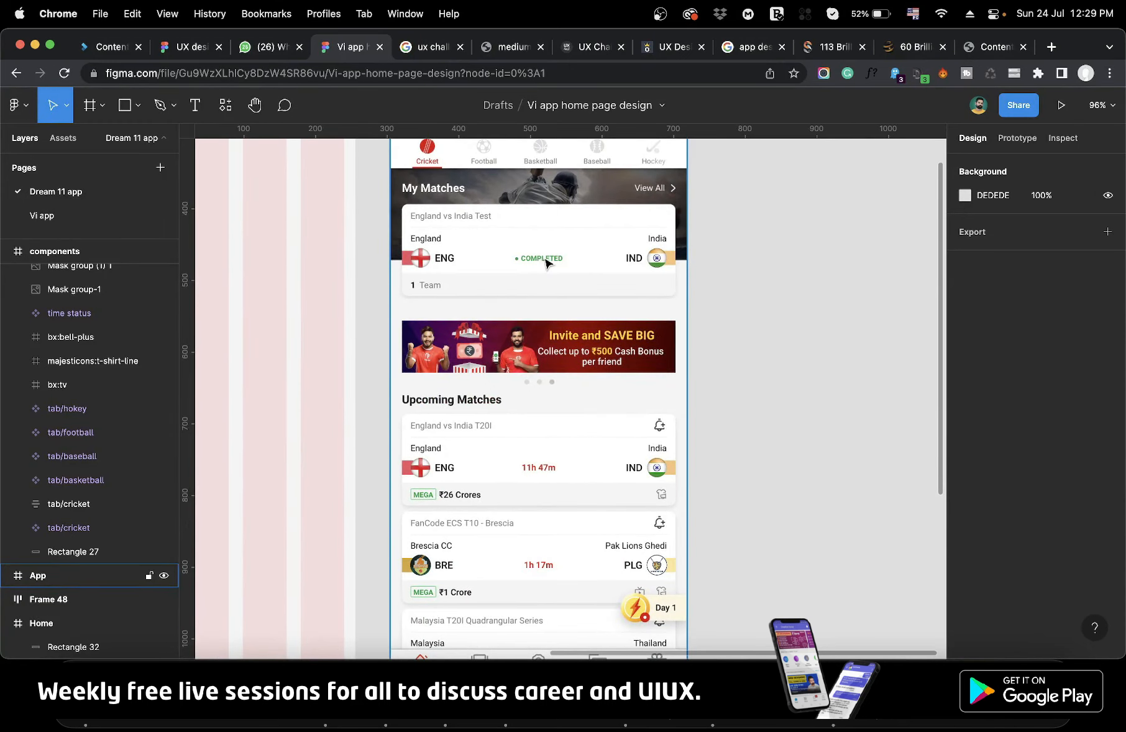
scroll(529, 400, "down", 5)
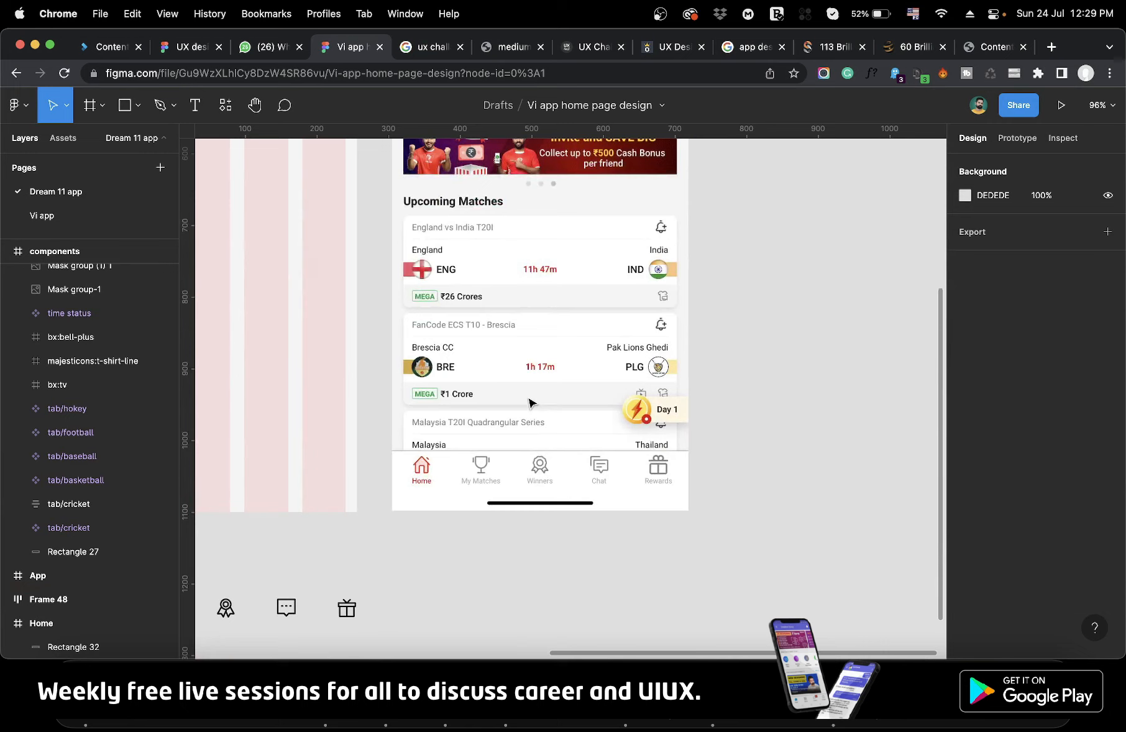
scroll(412, 479, "up", 5)
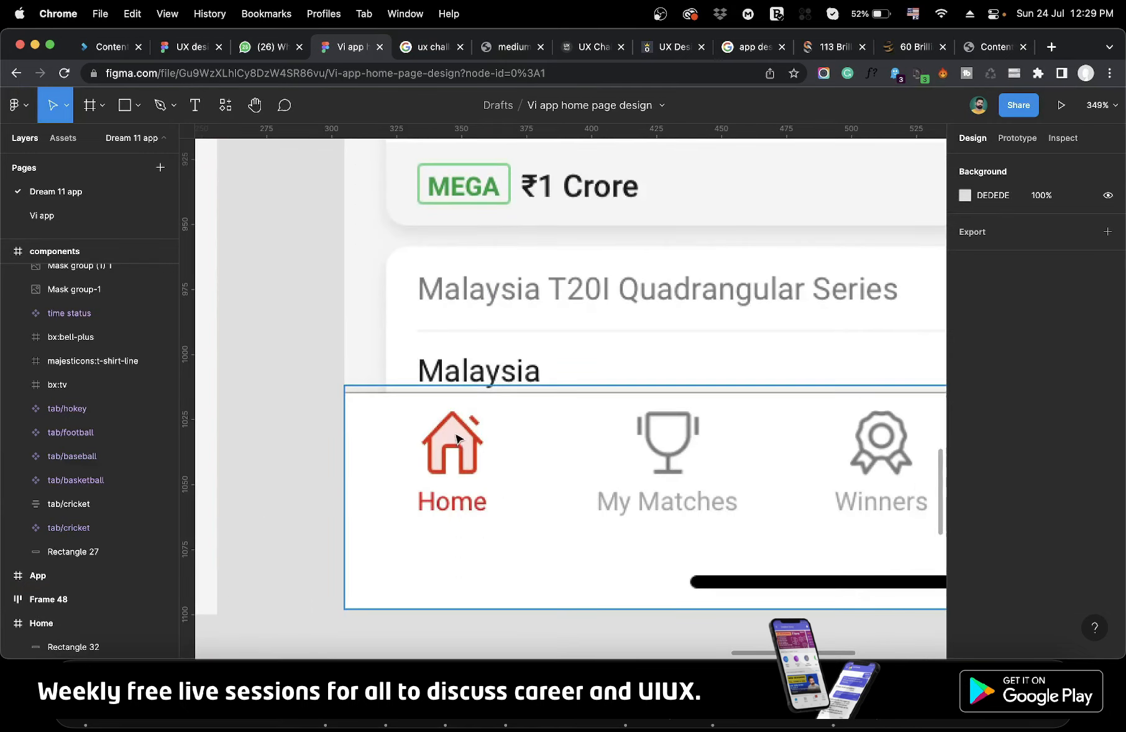
scroll(452, 440, "down", 5)
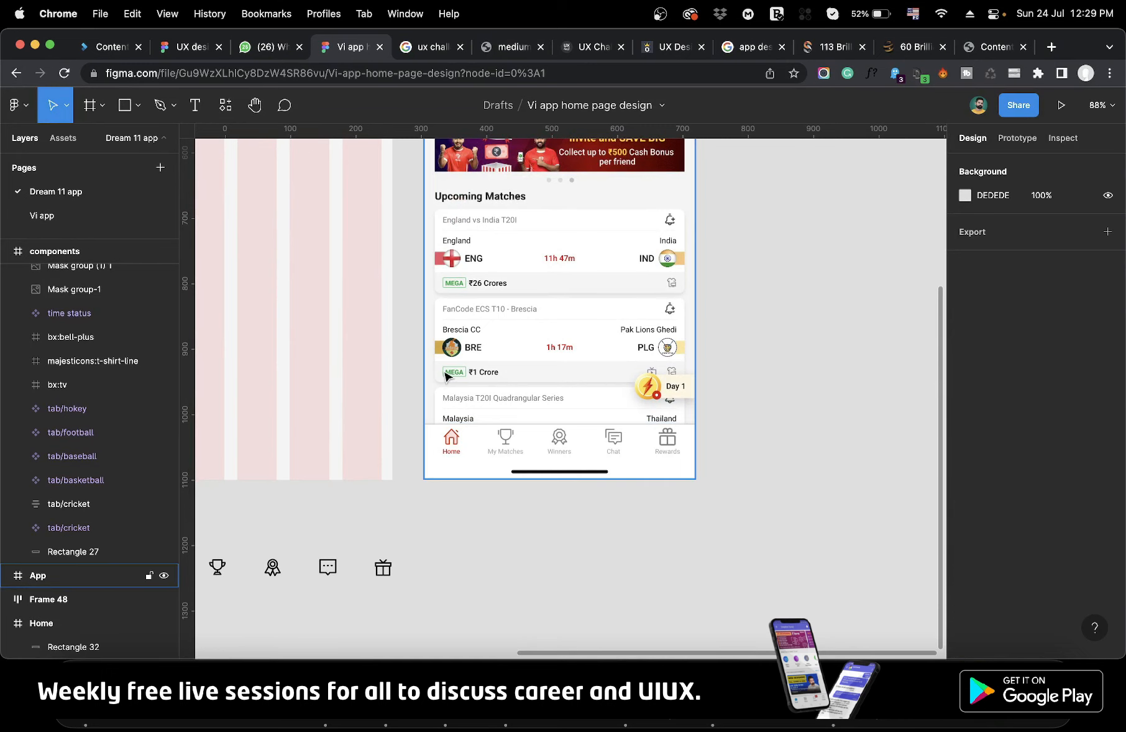
scroll(445, 372, "up", 5)
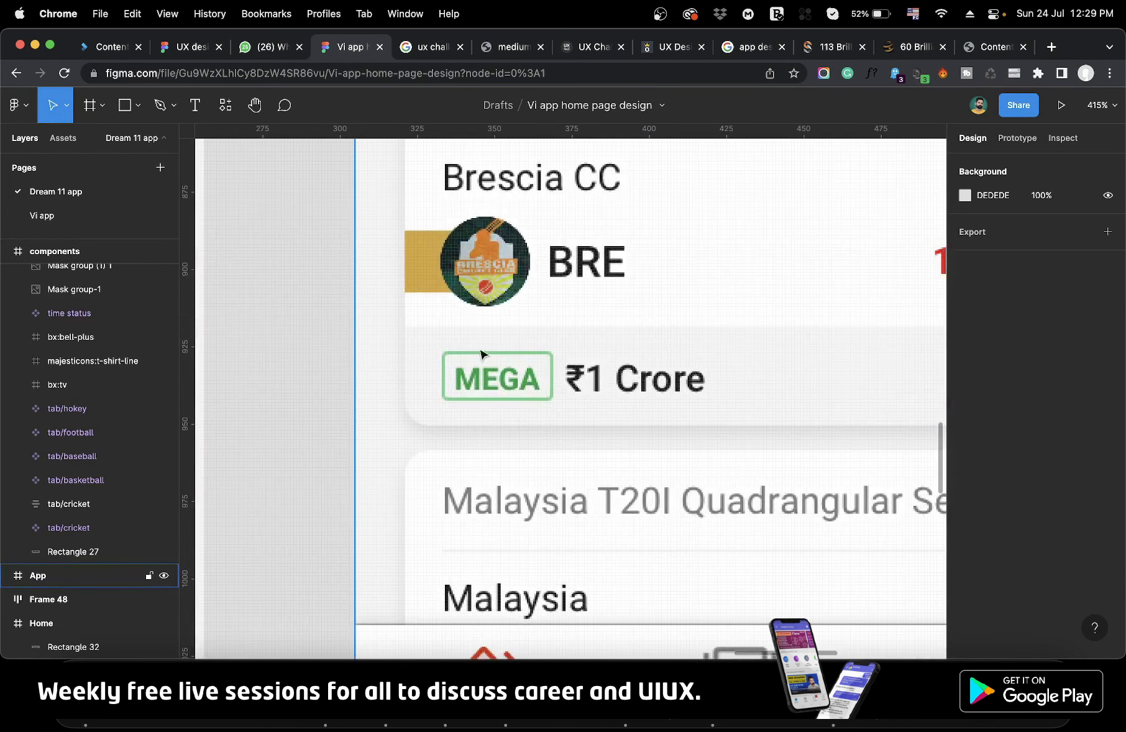
scroll(491, 449, "down", 5)
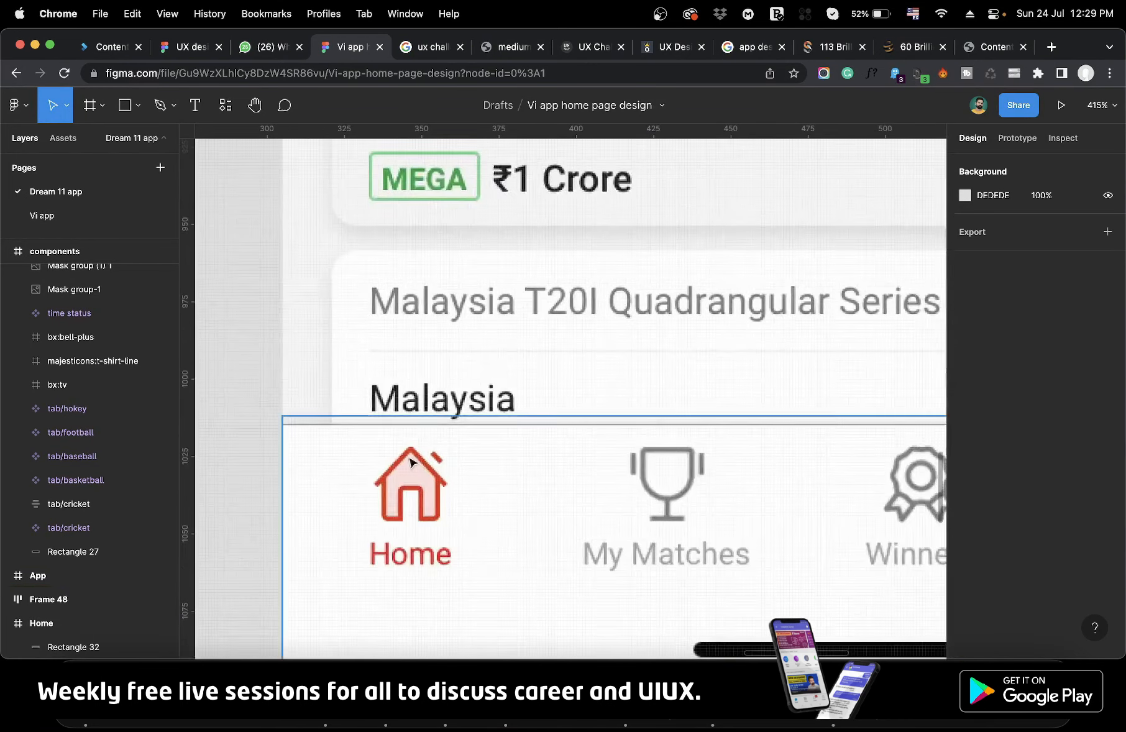
scroll(450, 349, "up", 3)
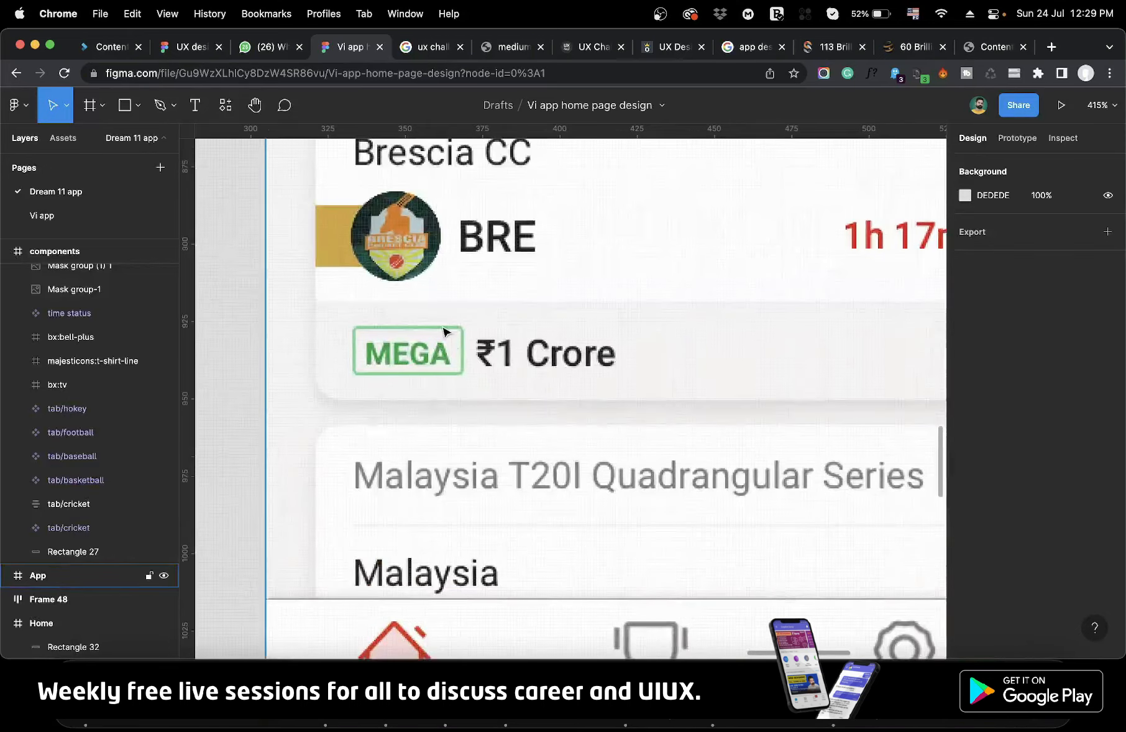
scroll(444, 332, "down", 5)
scroll(444, 332, "down", 5)
scroll(443, 332, "up", 5)
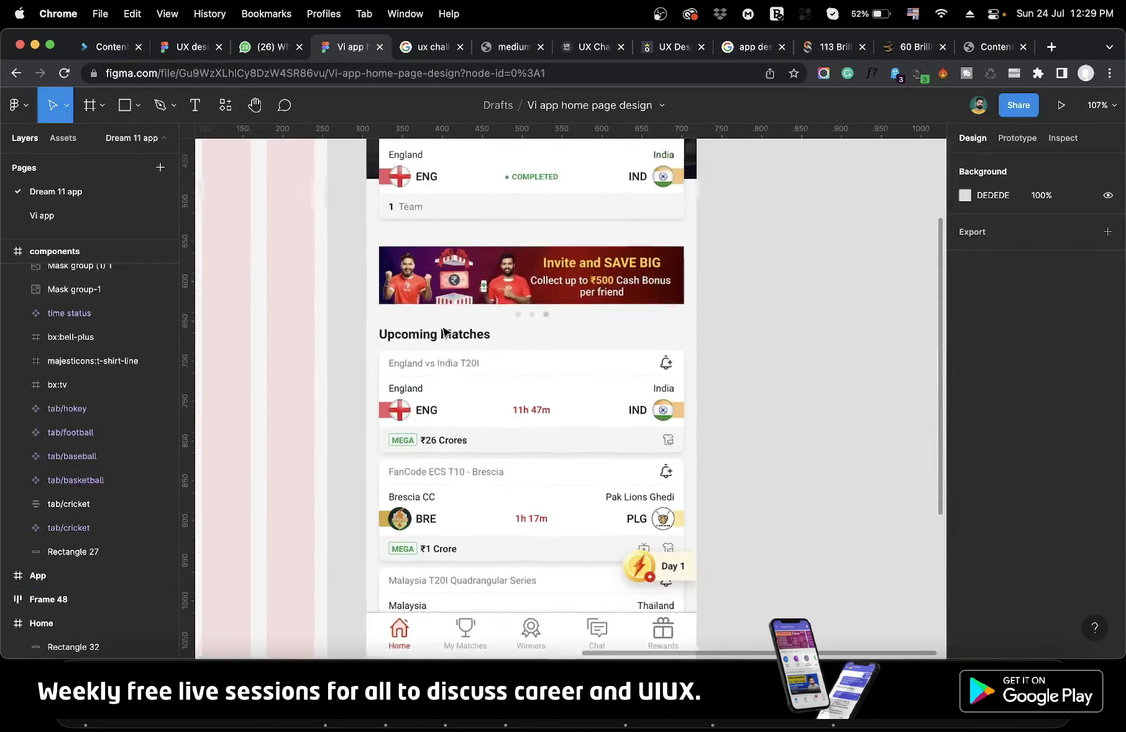
scroll(444, 332, "up", 3)
scroll(443, 332, "up", 3)
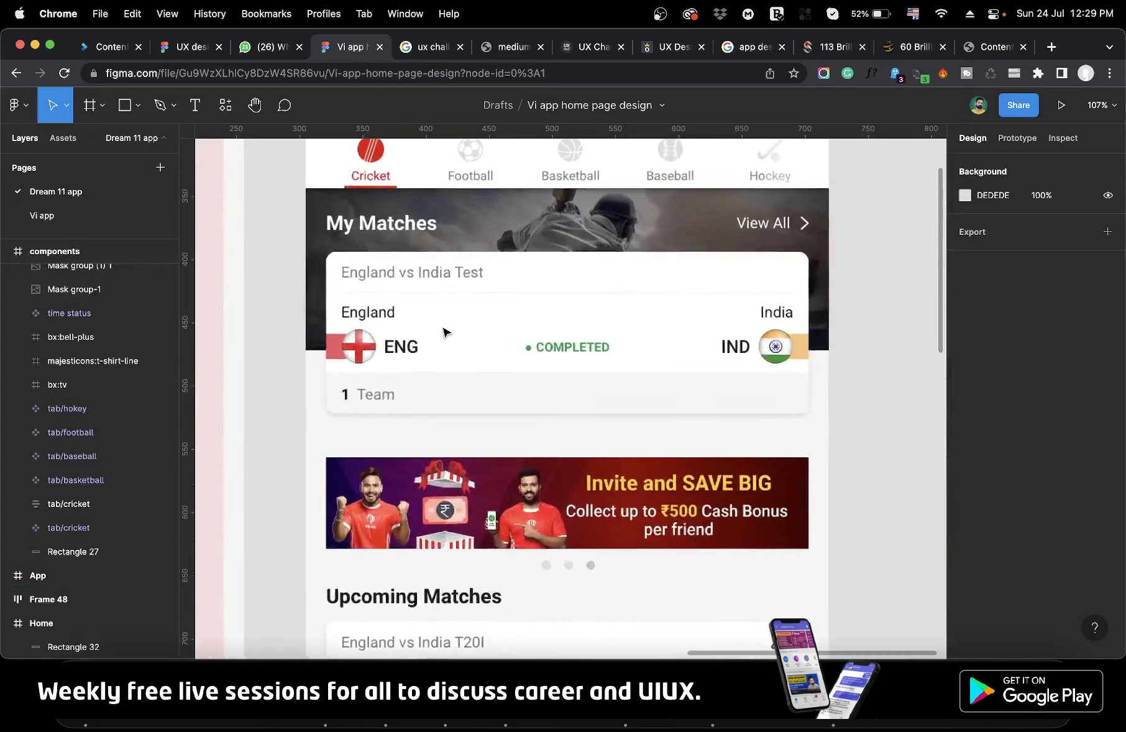
scroll(444, 332, "down", 5)
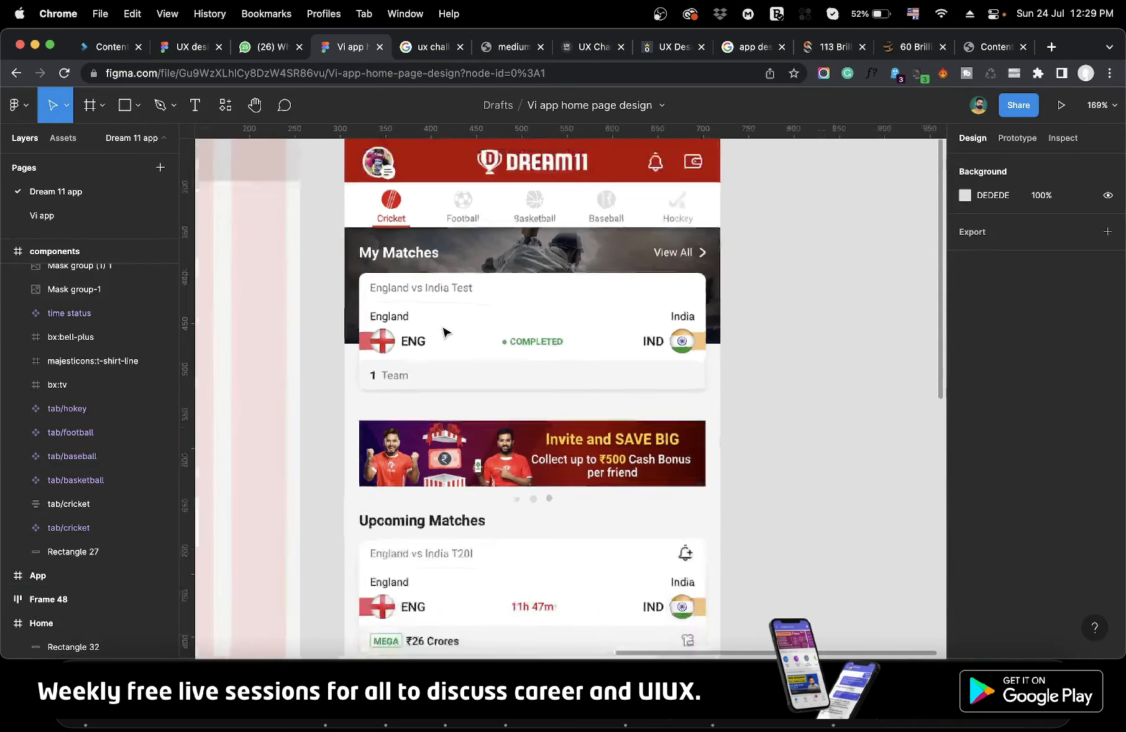
scroll(444, 332, "up", 3)
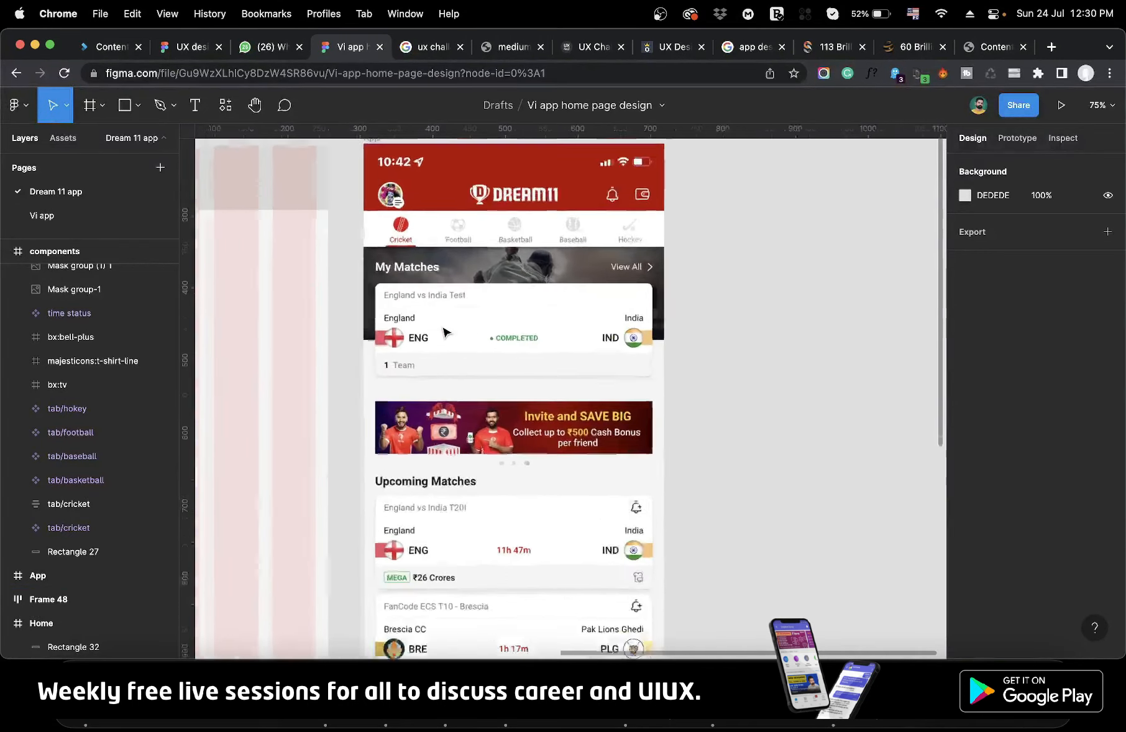
scroll(481, 467, "down", 5)
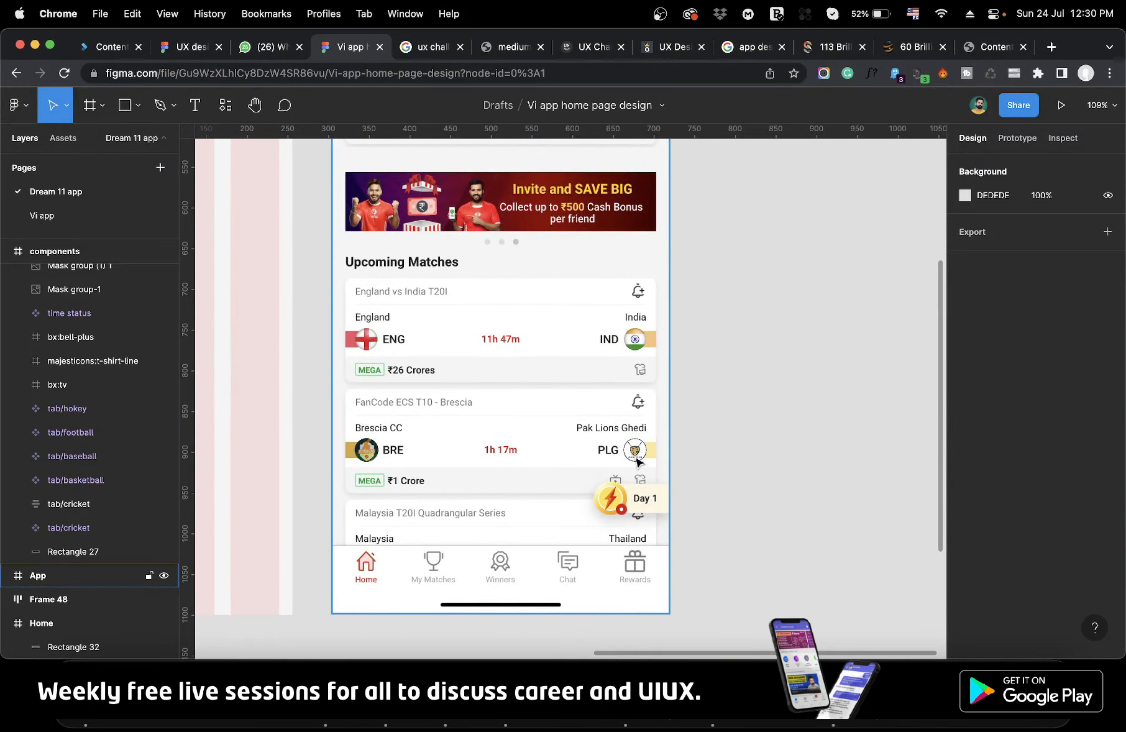
scroll(594, 411, "up", 10)
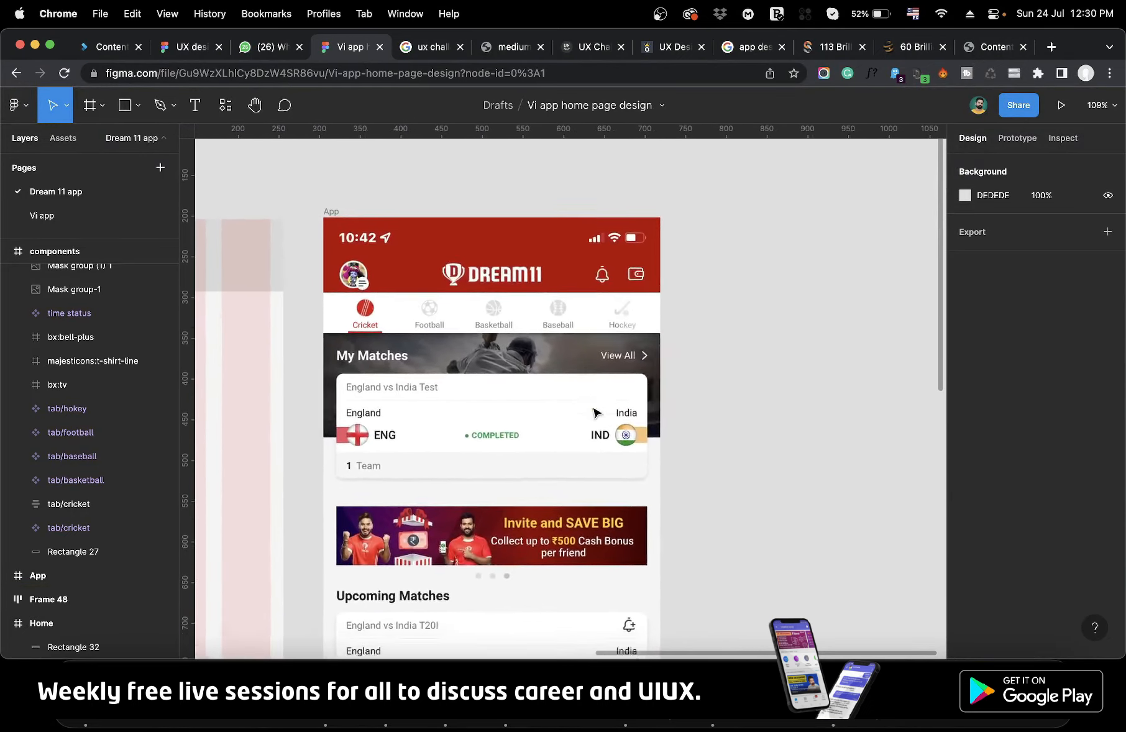
Draw a 64 × 64 square beside the App frame and fill it with the header's red B40000, sampled from the reference.
key("r")
left_click_drag(722, 220, 774, 271)
key("i")
left_click(631, 247)
left_click(786, 328)
Duplicate the red swatch below itself at Y 330 and fill the copy with green 119D38 sampled from the COMPLETED status.
left_click(761, 268)
left_click_drag(758, 257, 758, 351, "alt")
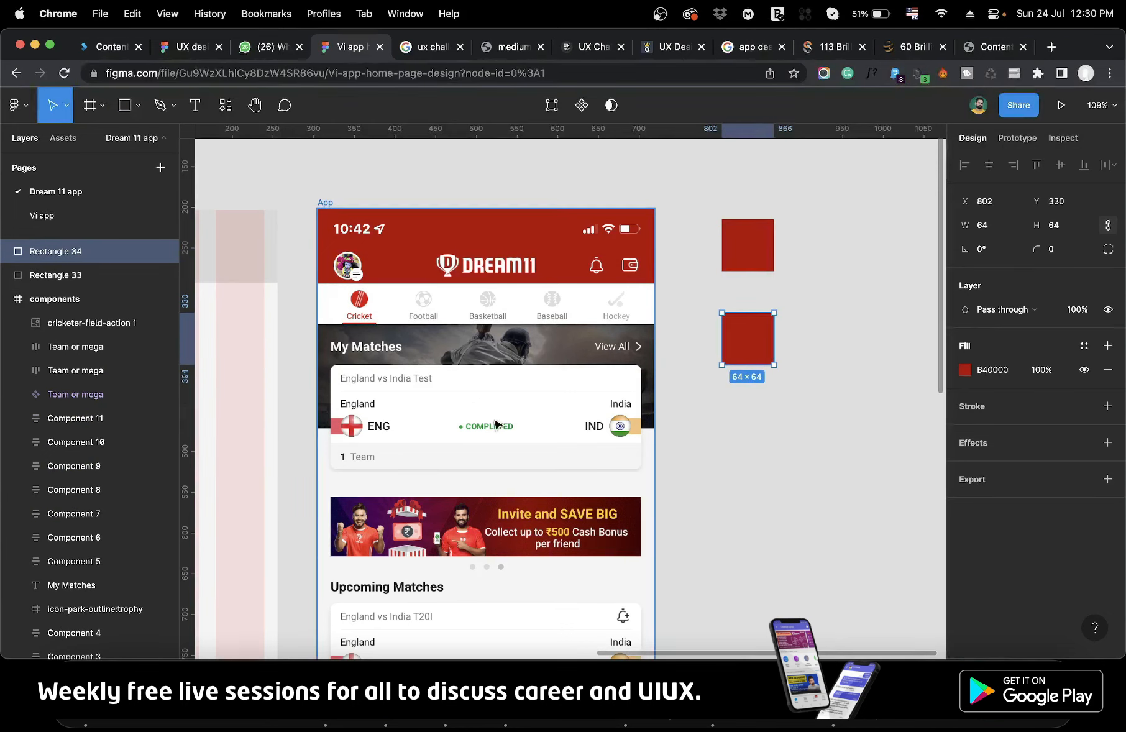
key("i")
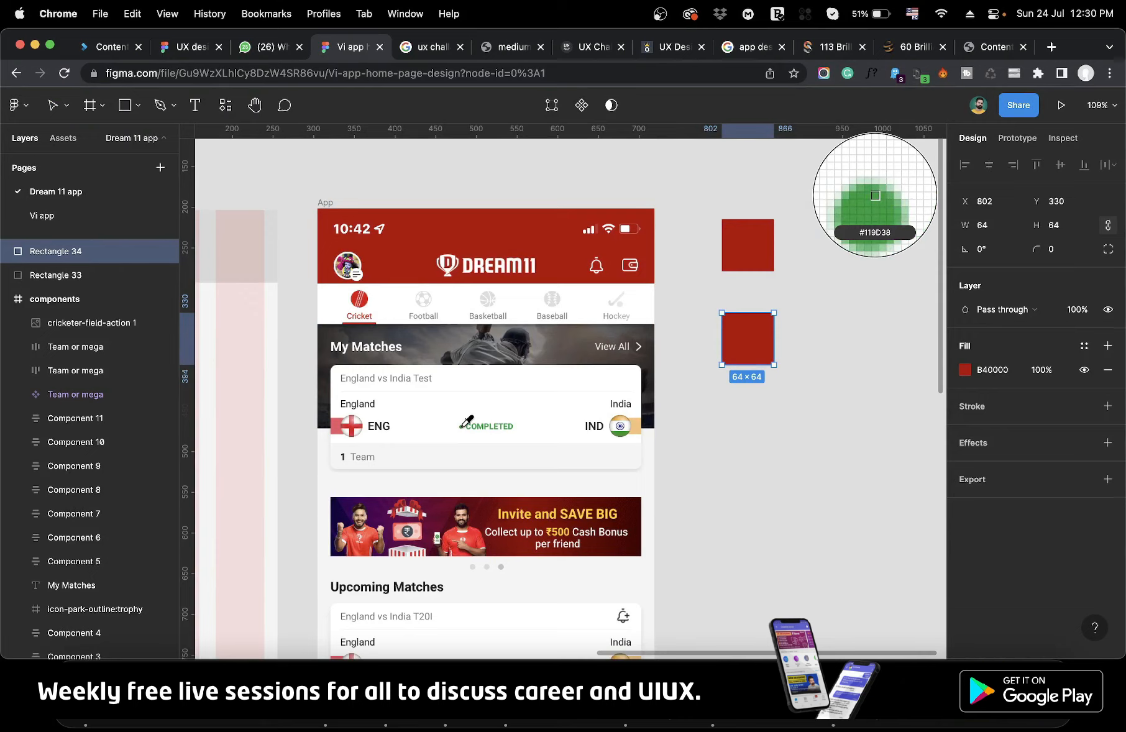
left_click(467, 423)
left_click(774, 422)
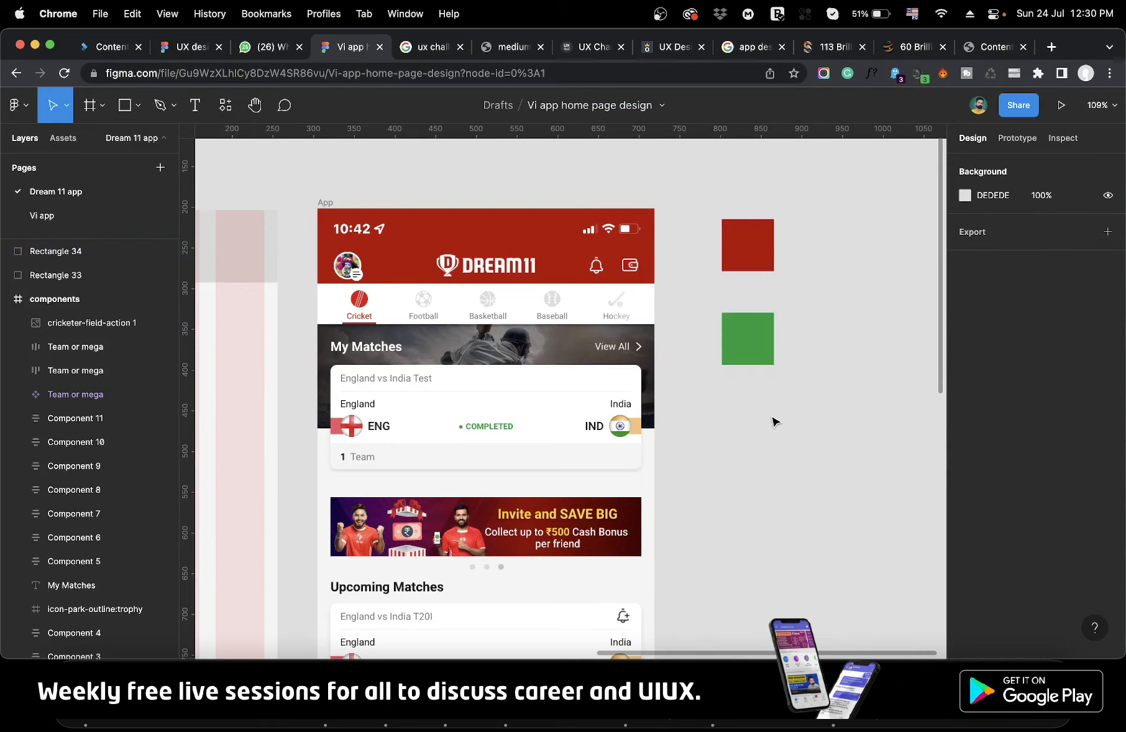
Duplicate the red and green swatches together as a second column on their right at X 915.
scroll(773, 421, "down", 3)
scroll(773, 419, "up", 3)
left_click(692, 256)
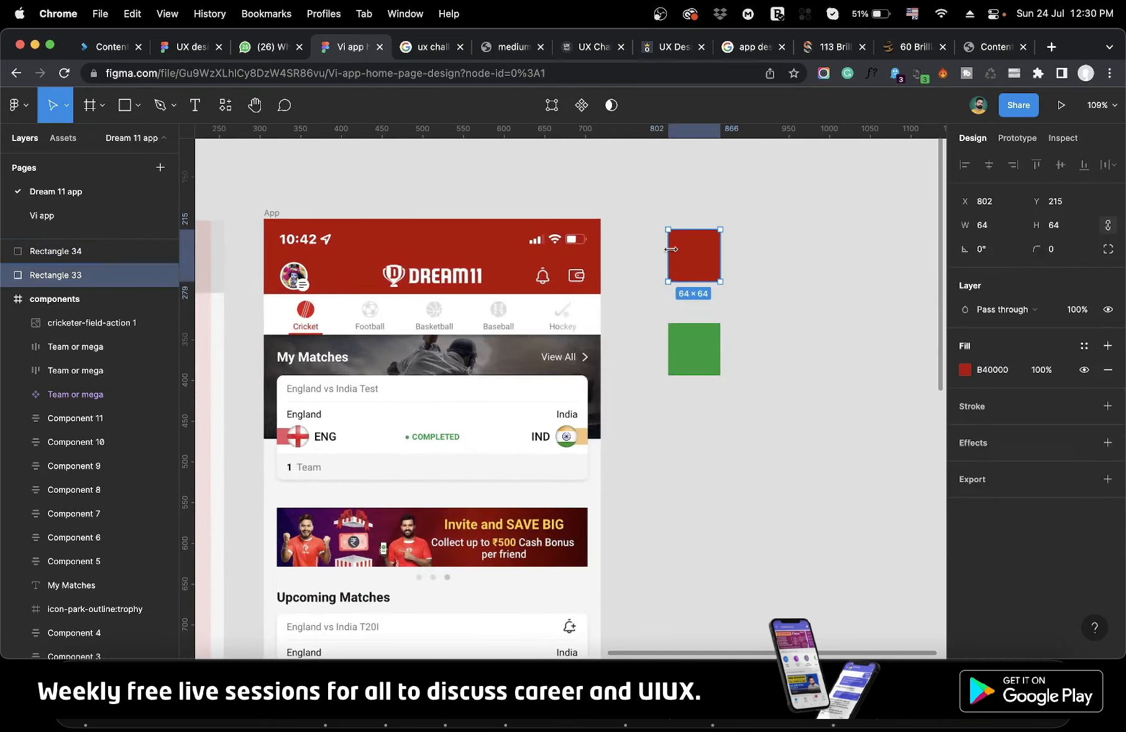
left_click(688, 363, "shift")
left_click_drag(689, 363, 786, 352)
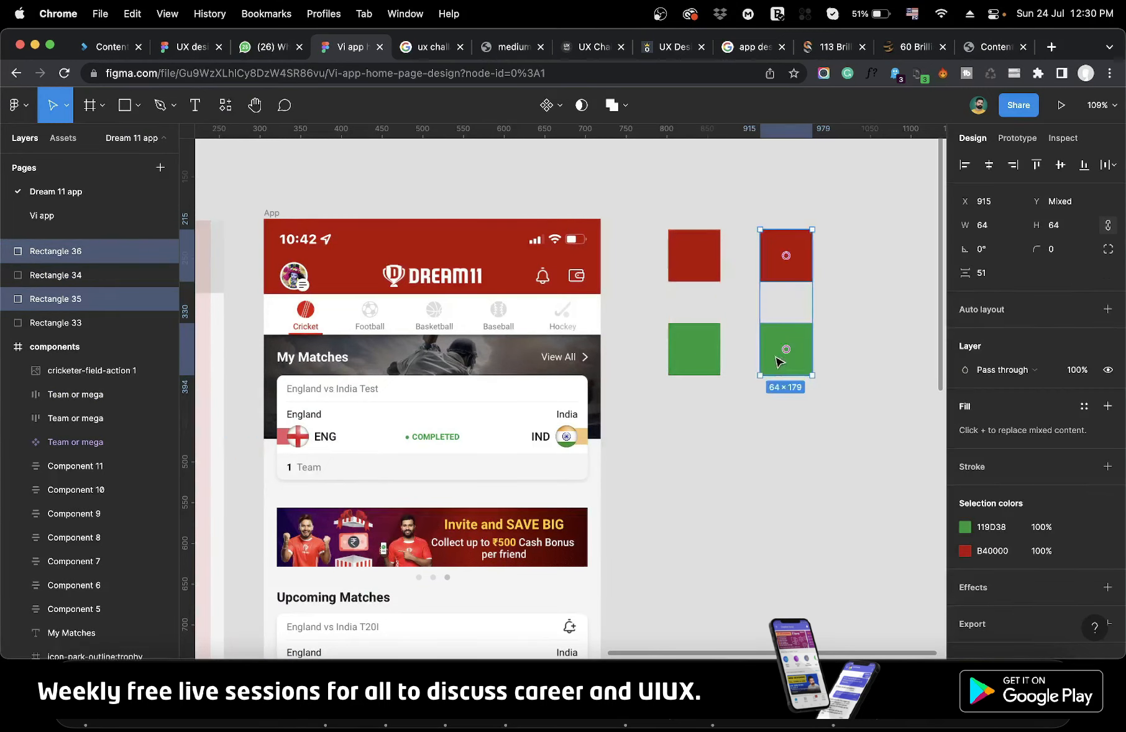
Fill the copied red swatch with the light pink FEE0DE sampled from the active Home icon in the reference's bottom navigation.
scroll(783, 354, "down", 5)
left_click(839, 314)
left_click(56, 299)
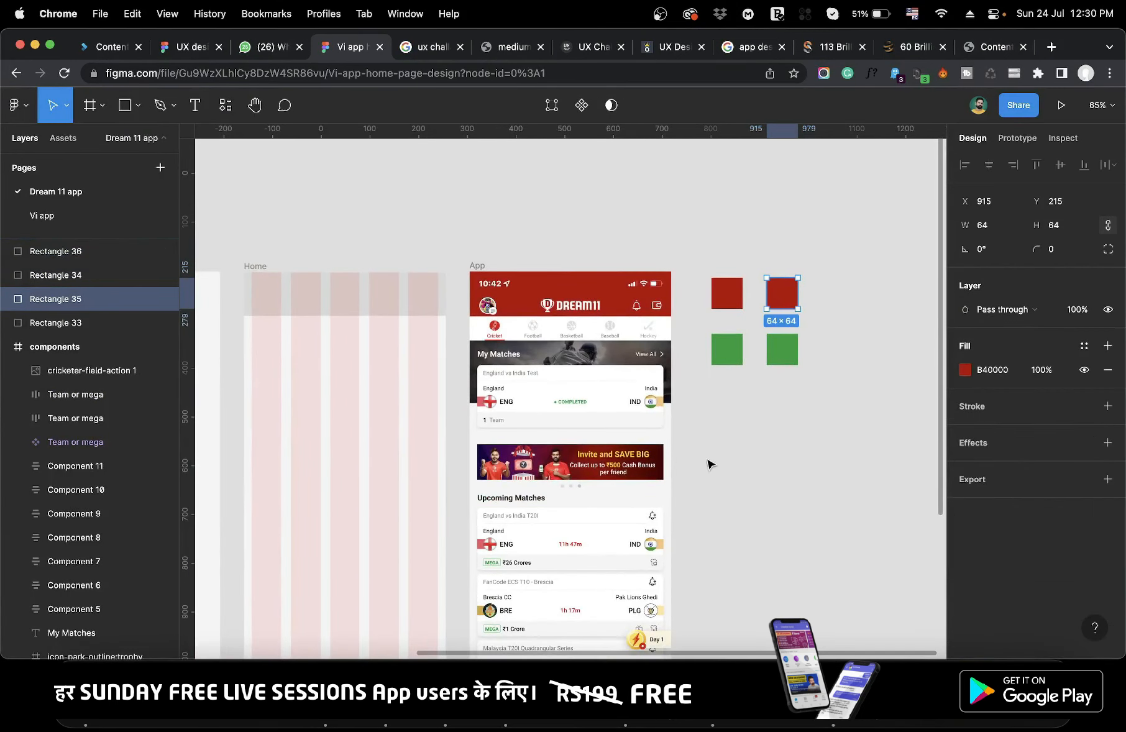
scroll(709, 463, "down", 3)
scroll(709, 463, "down", 1)
scroll(530, 490, "up", 10)
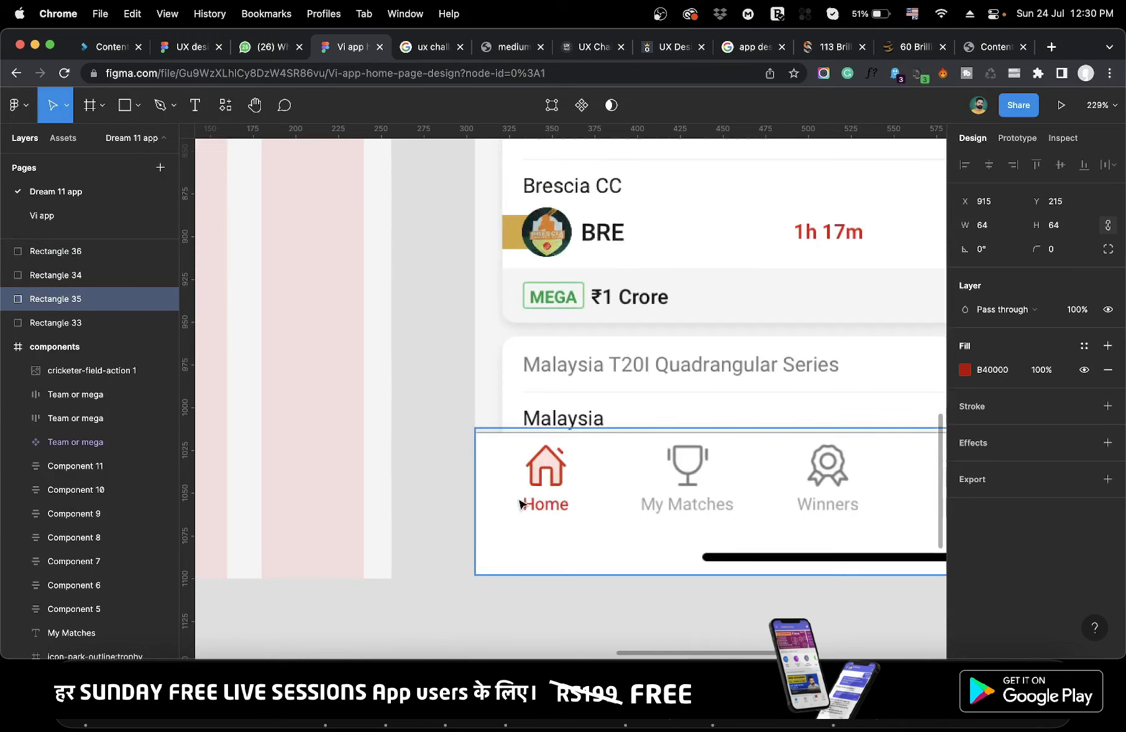
key("i")
left_click(588, 407)
scroll(590, 454, "down", 6)
scroll(594, 445, "down", 4)
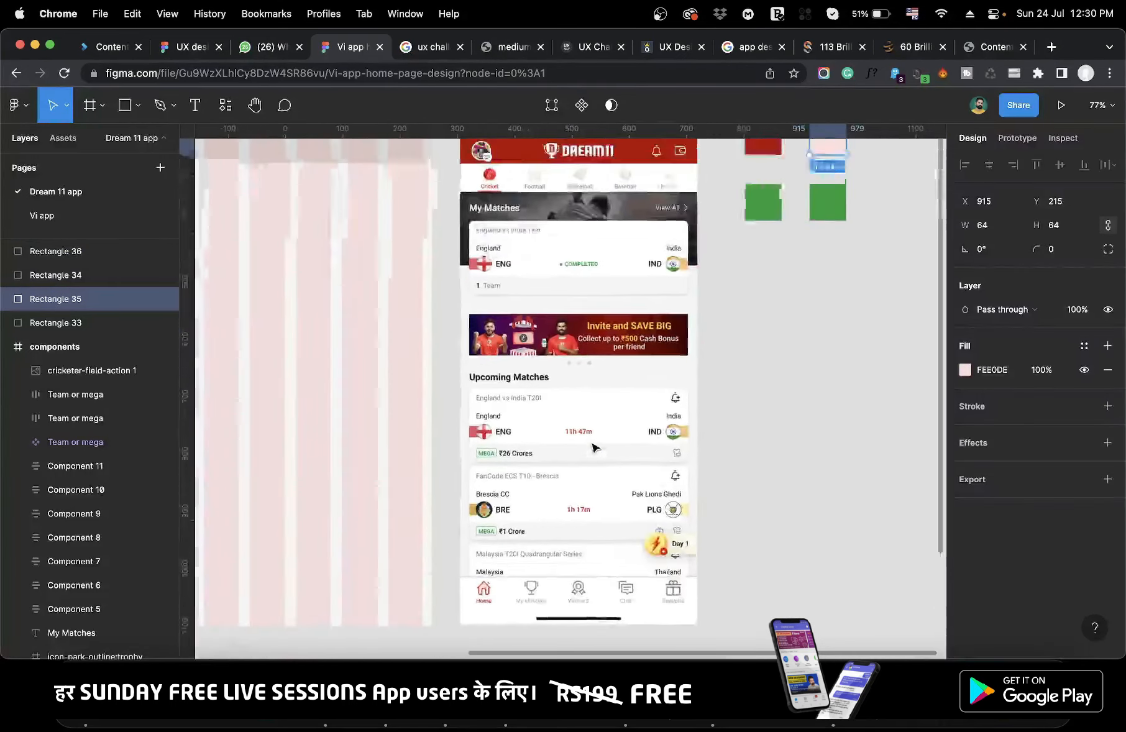
Fill the copied green swatch with the light green 74D48E sampled from the MEGA badge's outline in the reference.
left_click(797, 269)
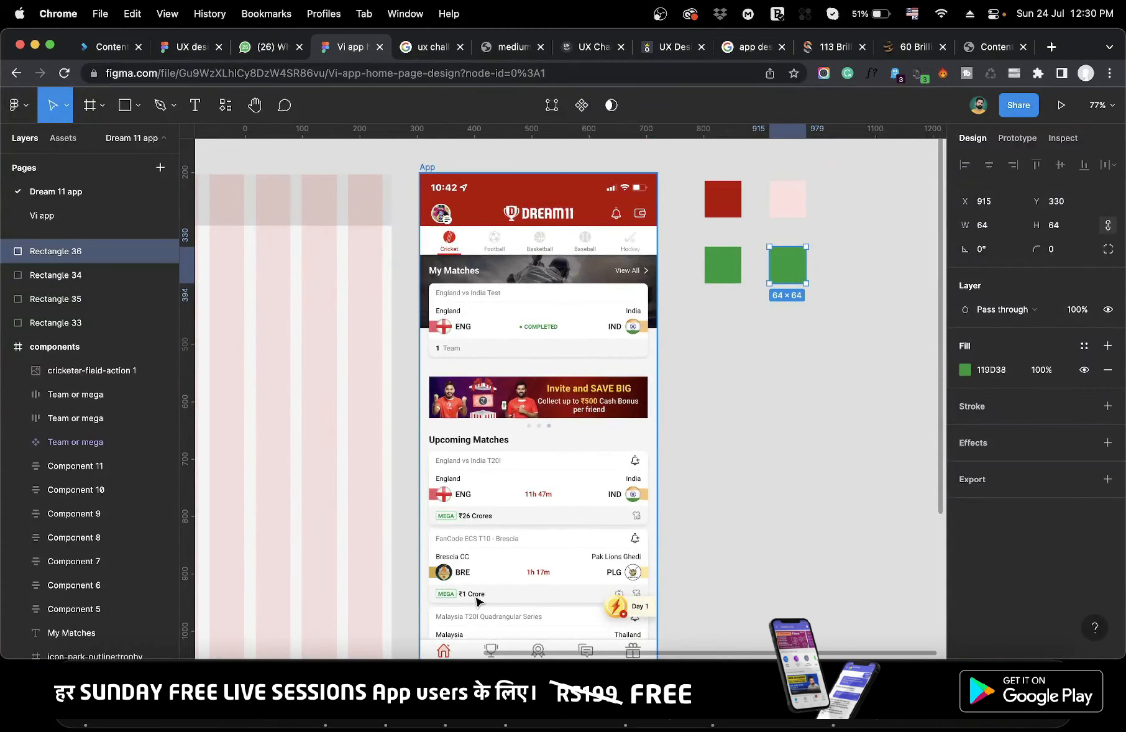
scroll(478, 597, "up", 12)
key("i")
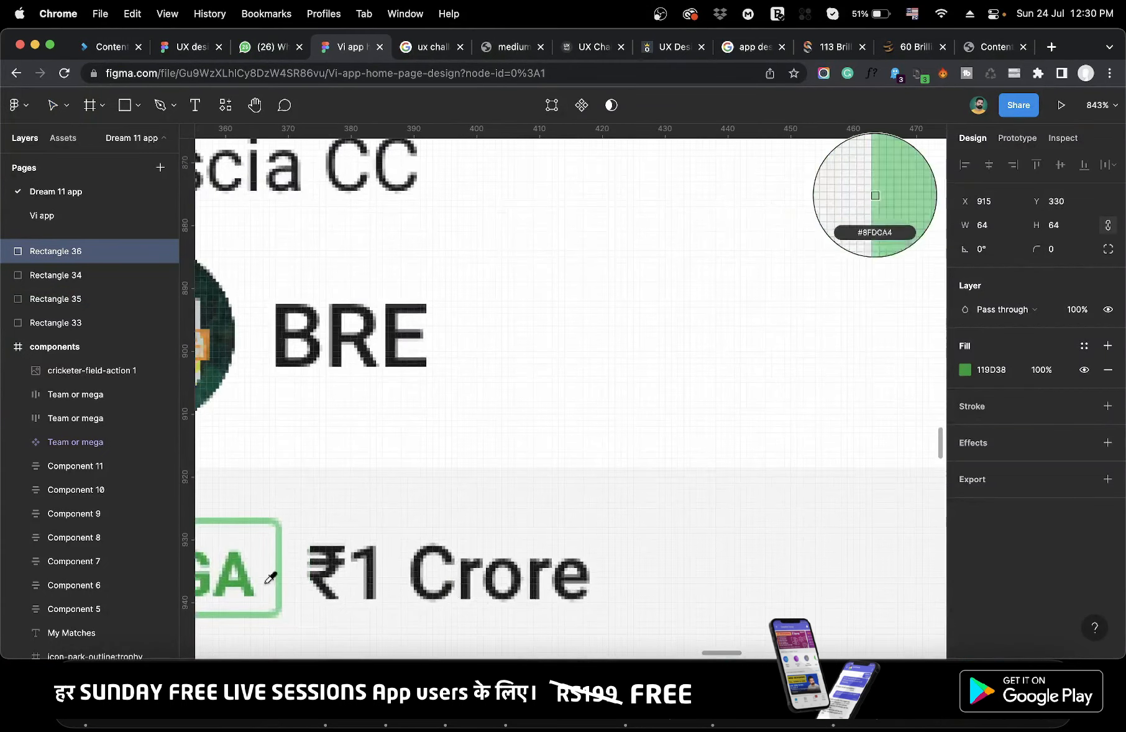
left_click(231, 521)
scroll(397, 538, "down", 5)
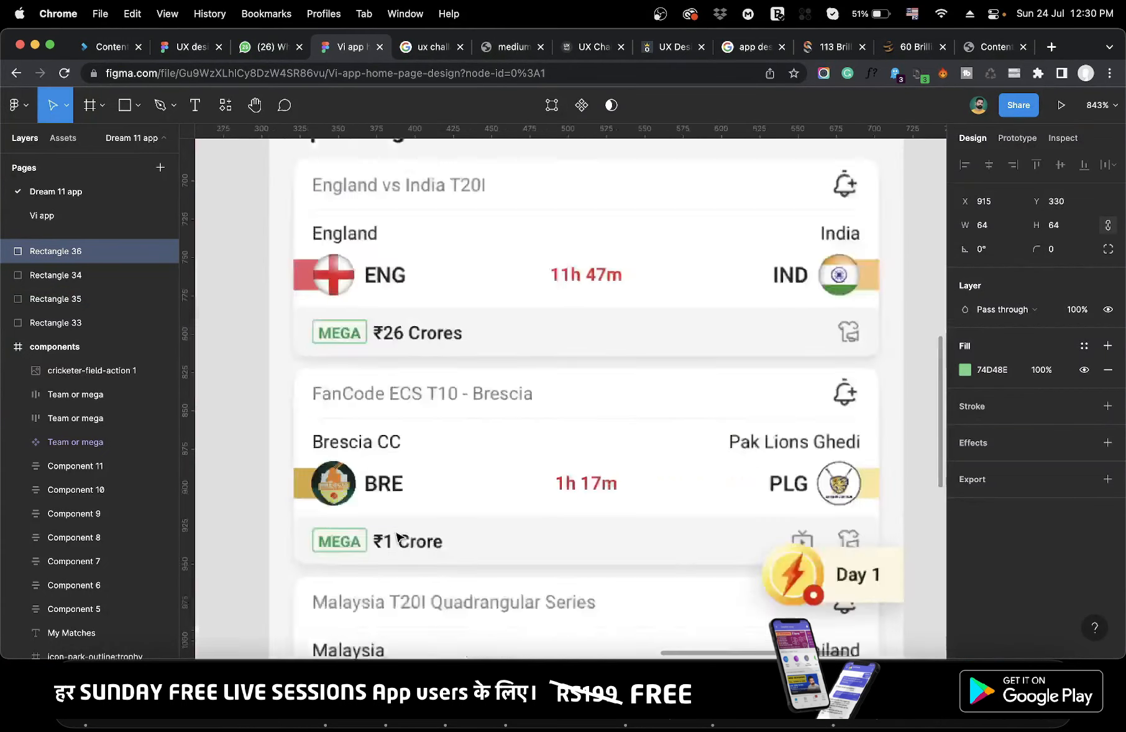
scroll(398, 538, "down", 10)
left_click(665, 408)
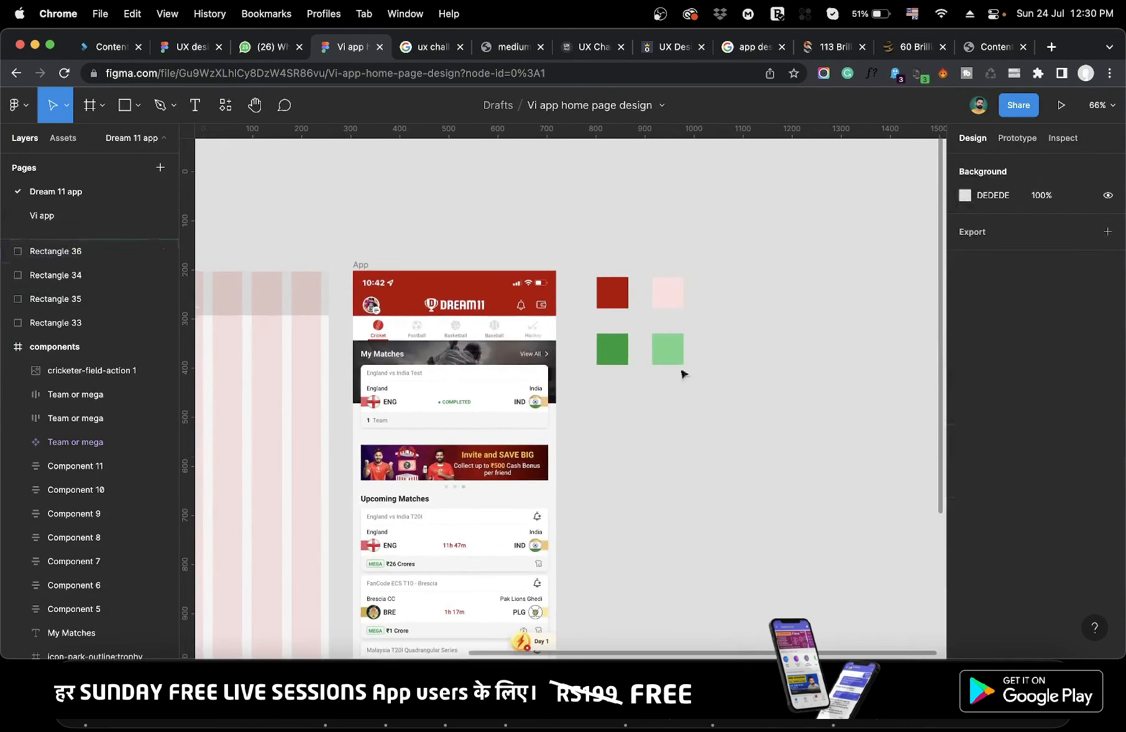
Examine the App reference's header, sports tabs and match cards for further colours to sample beside the existing swatches.
left_click_drag(706, 283, 682, 382)
left_click(612, 349)
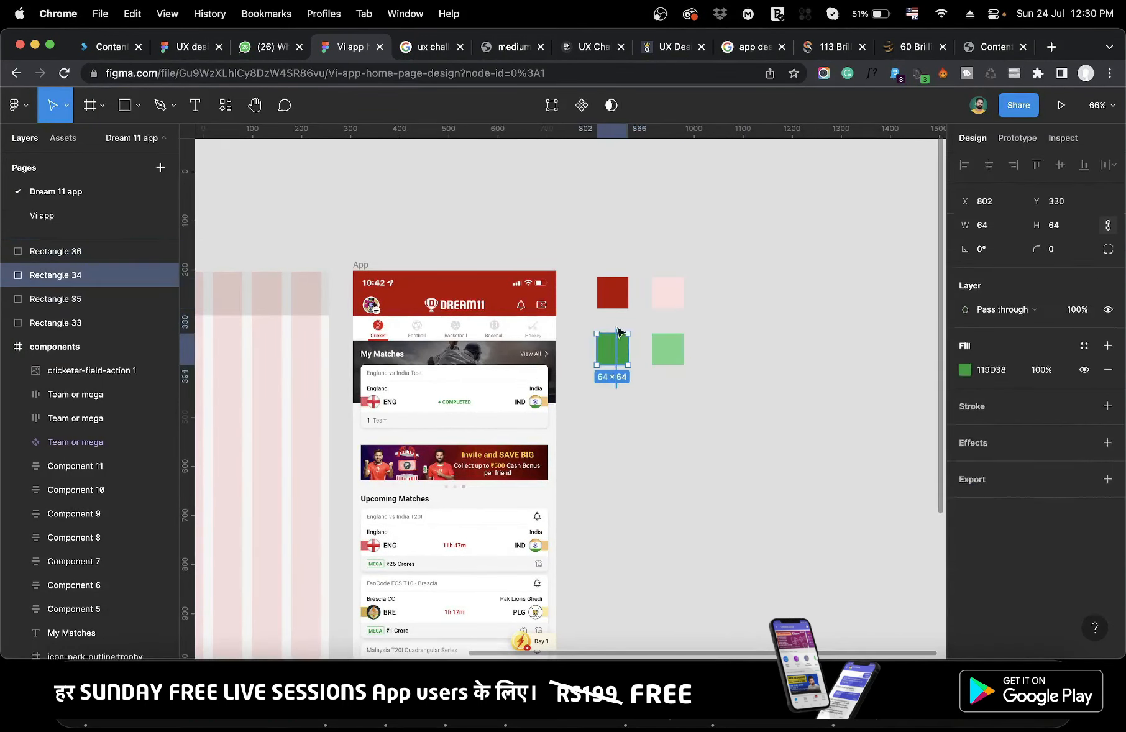
left_click(613, 290, "shift")
left_click(621, 453)
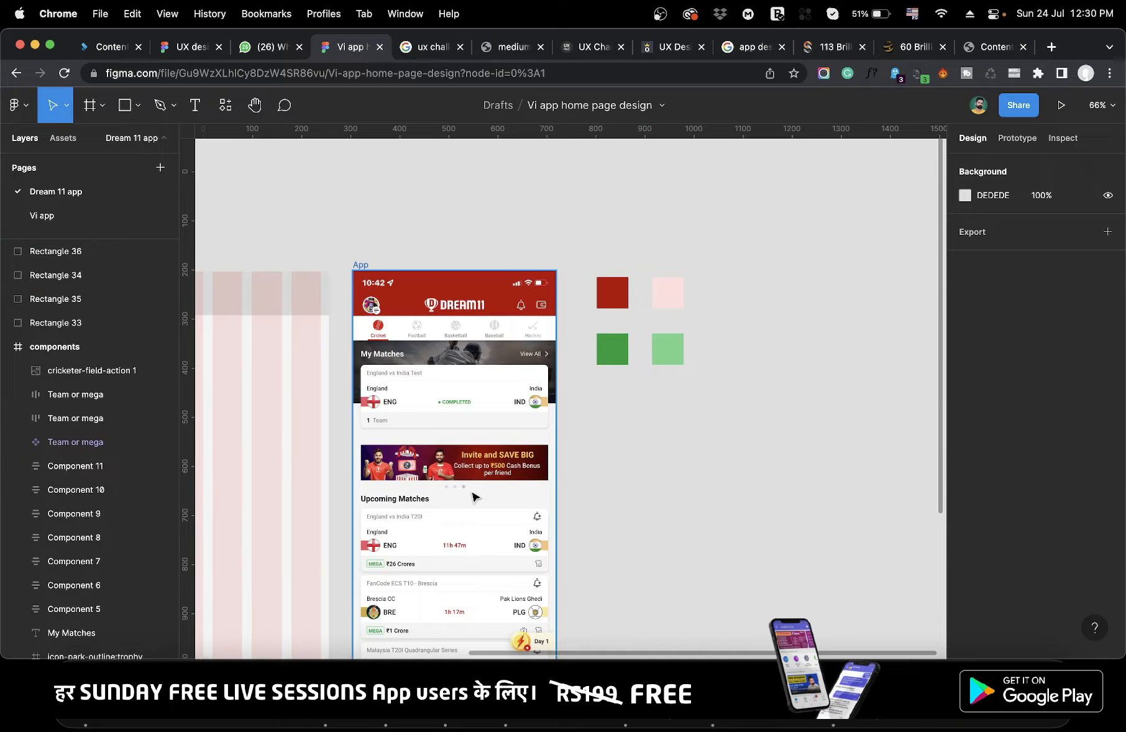
scroll(473, 497, "up", 5)
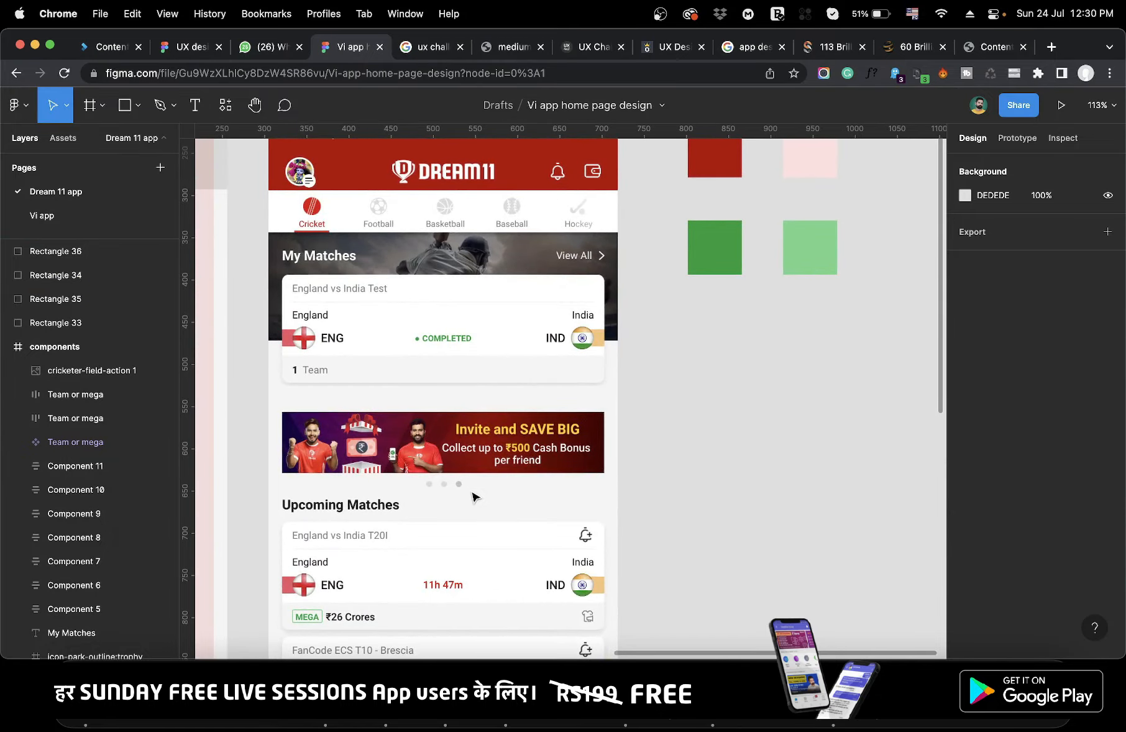
scroll(473, 497, "up", 3)
scroll(473, 497, "left", 3)
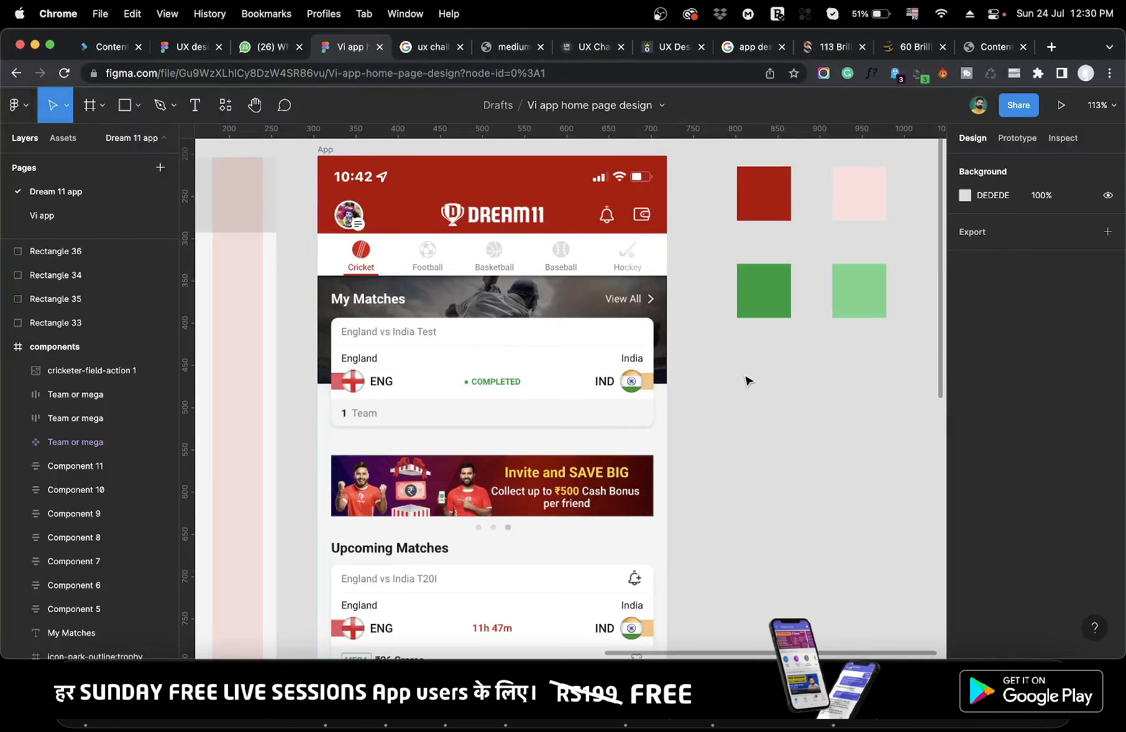
scroll(748, 381, "right", 3)
scroll(748, 381, "down", 2)
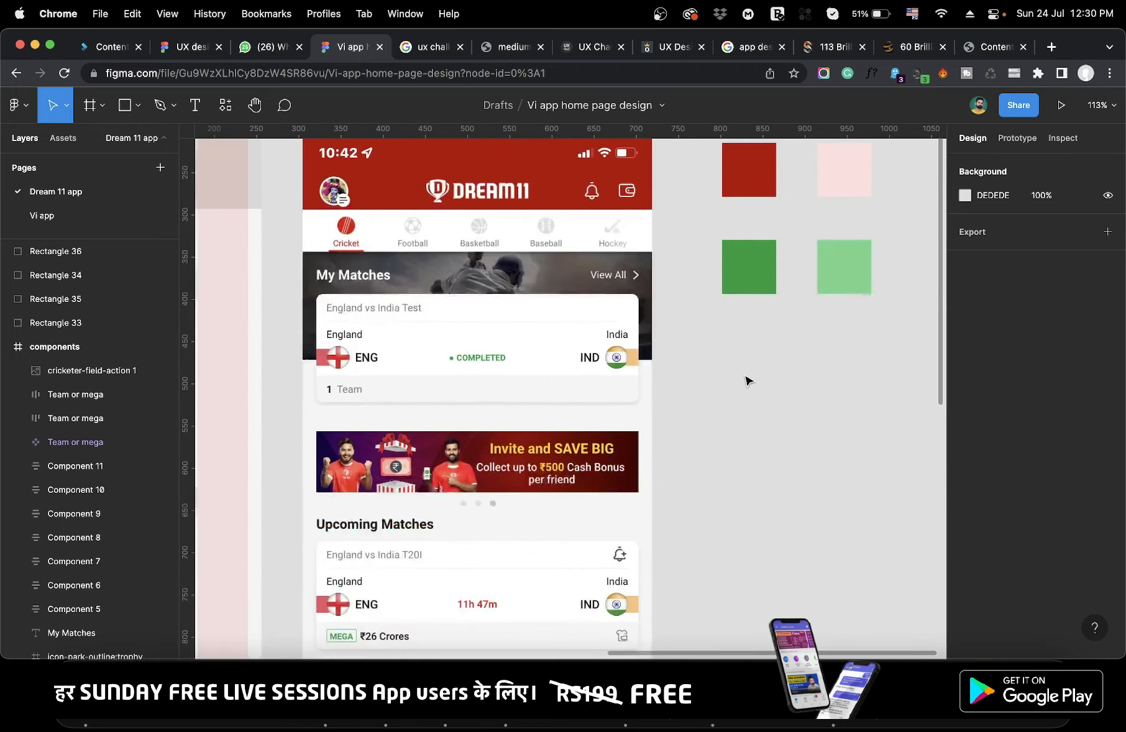
scroll(748, 381, "up", 5)
scroll(748, 380, "right", 2)
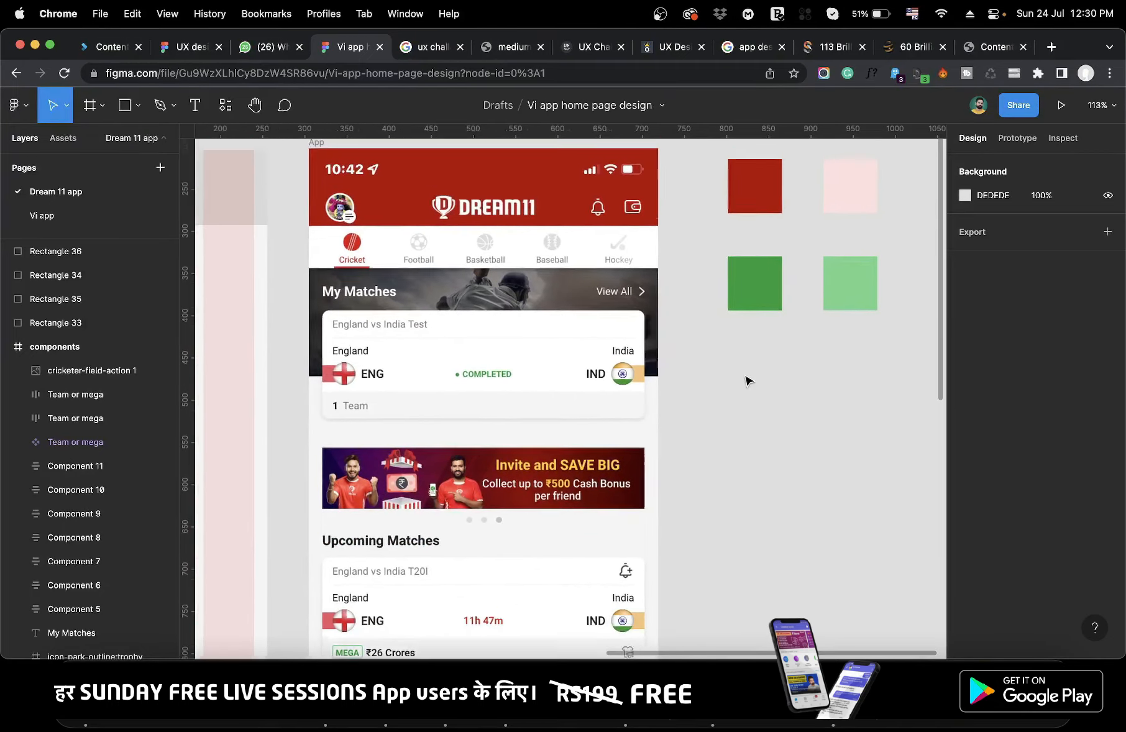
scroll(733, 378, "down", 1)
scroll(733, 378, "right", 1)
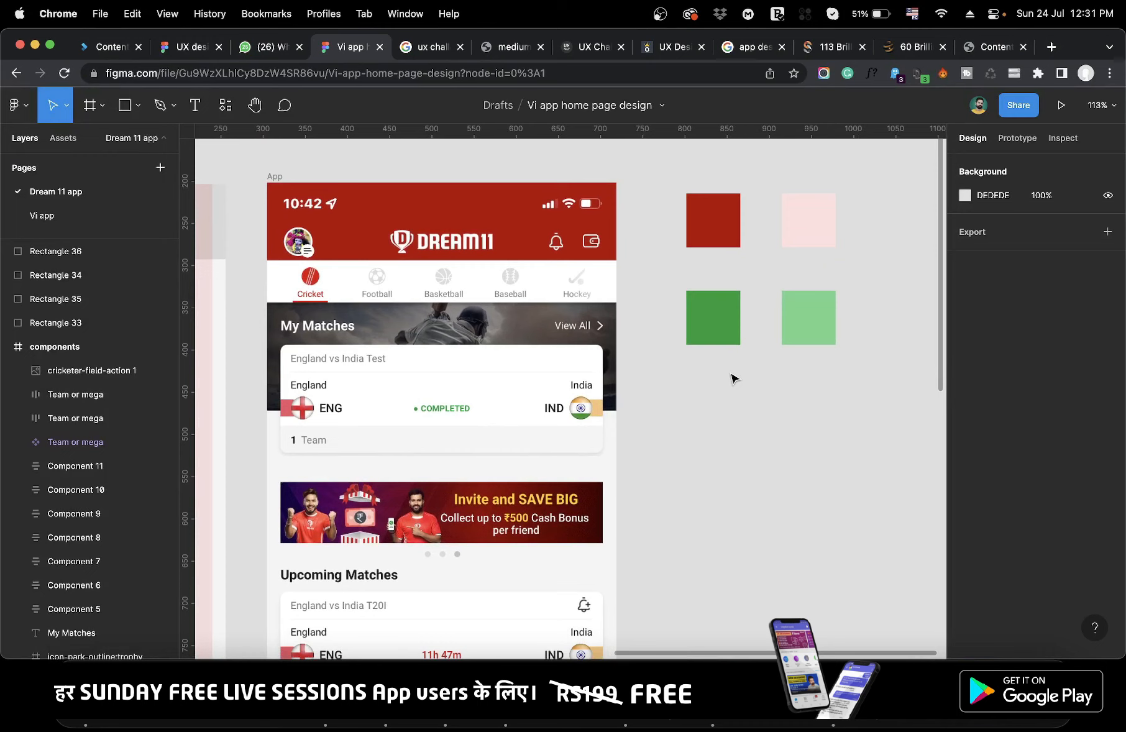
Duplicate the dark green swatch below itself at Y 435 and fill the copy with light grey DDDDDD sampled from the reference's Basketball icon.
left_click(724, 321)
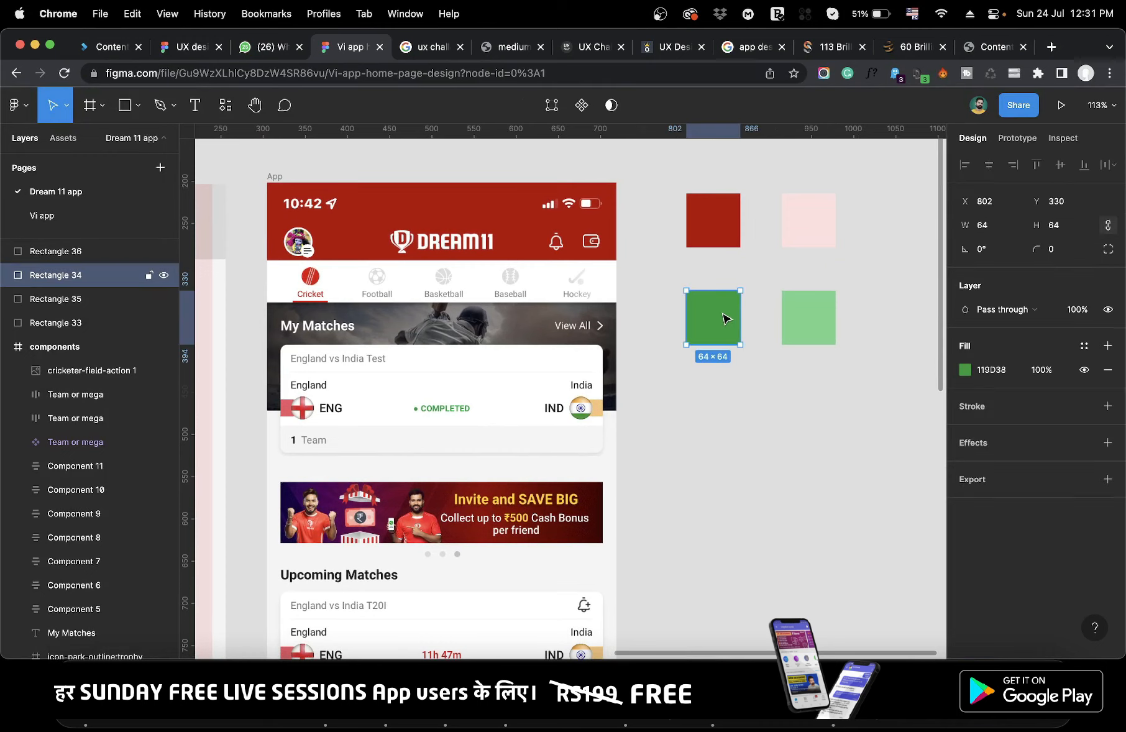
left_click_drag(715, 329, 715, 427)
key("super+z")
left_click_drag(713, 313, 713, 402, "alt")
key("i")
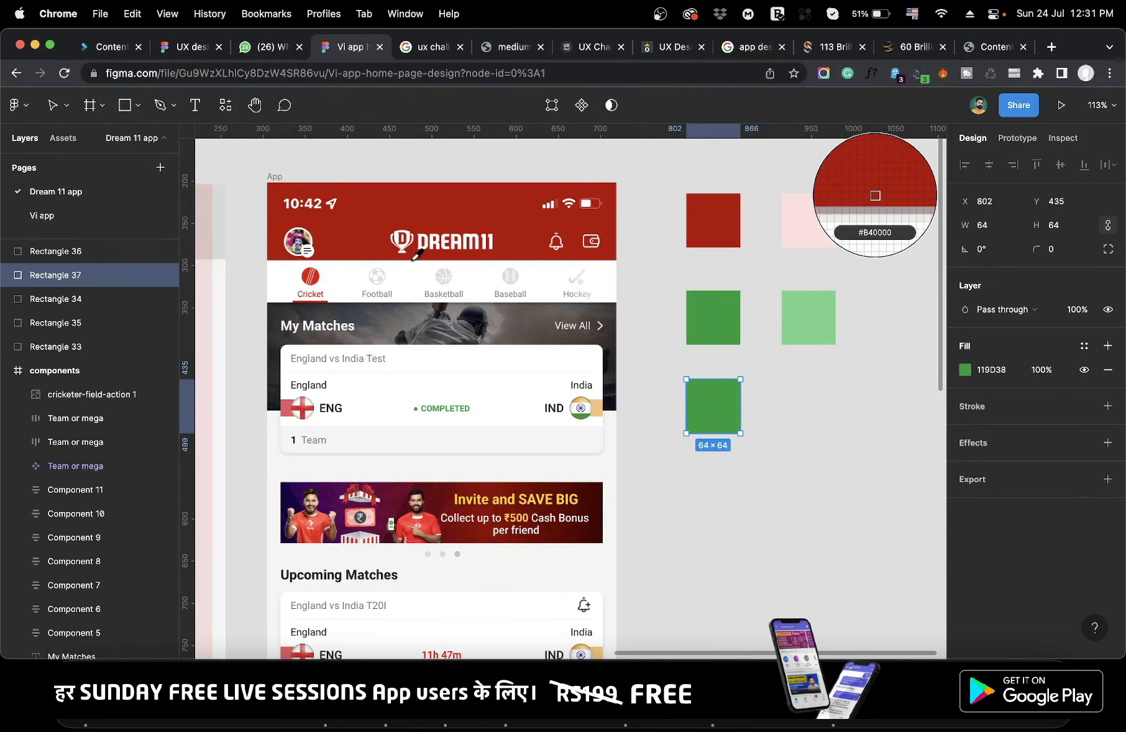
left_click(444, 273)
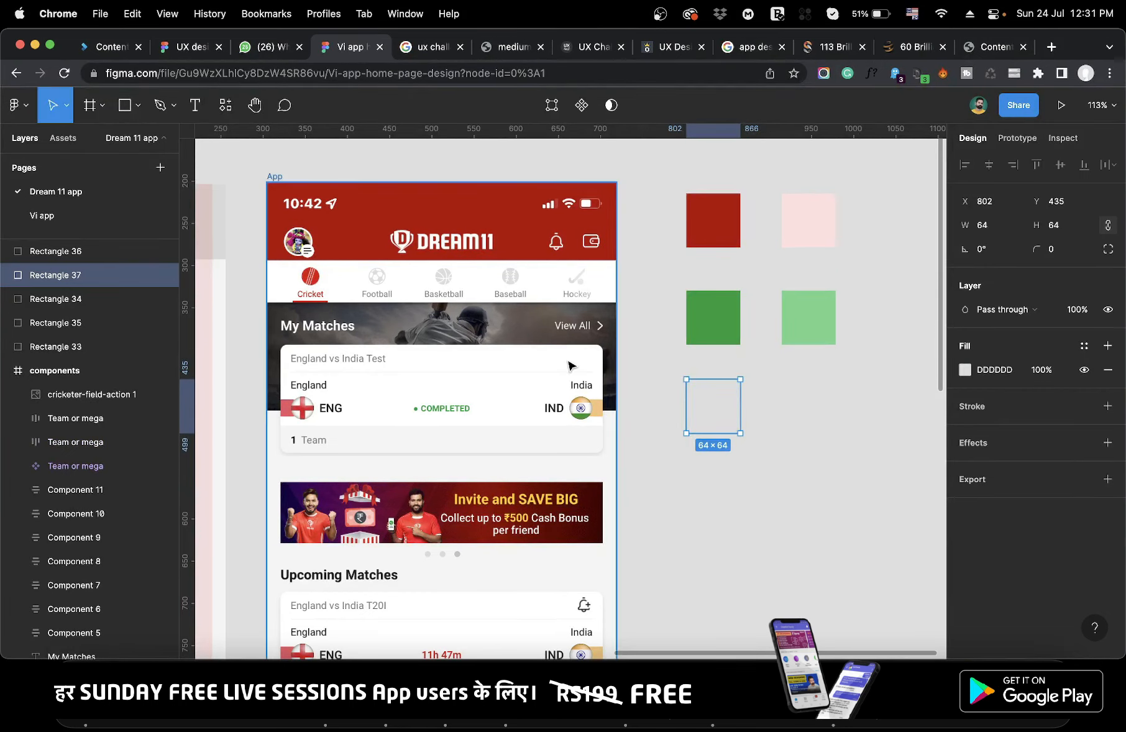
Duplicate the light grey swatch to its right at X 915, under the light green swatch.
left_click(686, 458)
left_click(704, 424)
left_click_drag(704, 423, 798, 425, "alt")
Fill the light grey swatch under the dark green one with black 202020 sampled from the reference's Upcoming Matches heading.
left_click(734, 420)
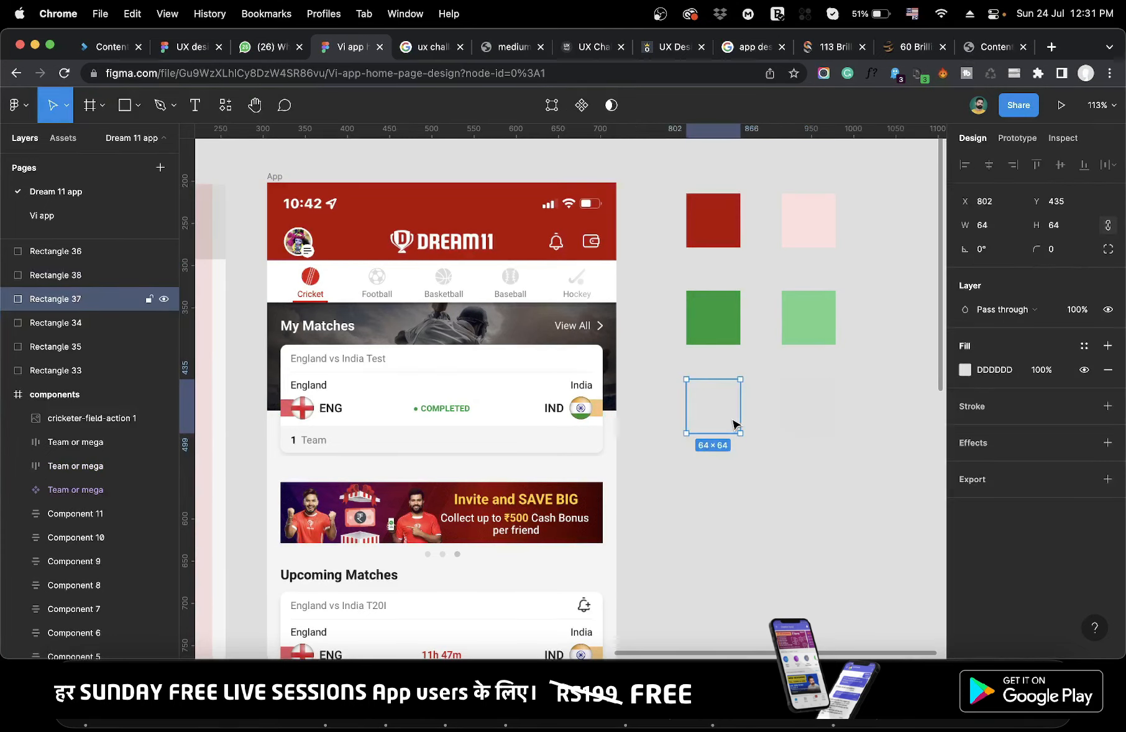
key("i")
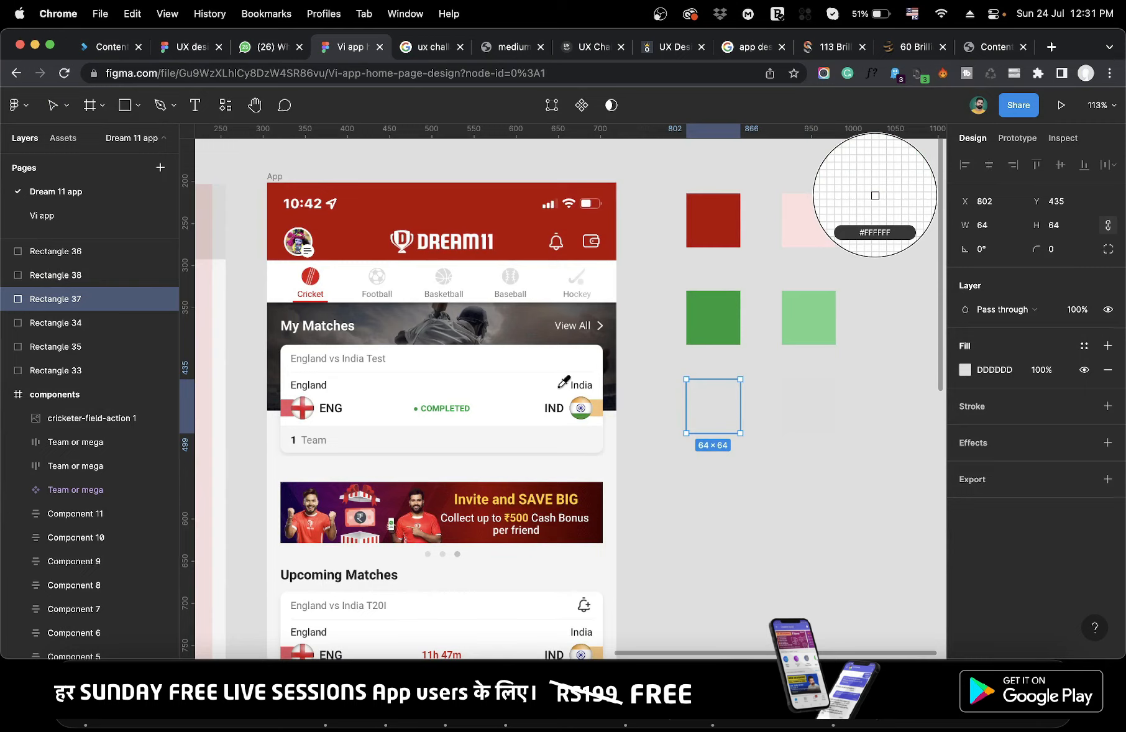
left_click(361, 573)
left_click(698, 541)
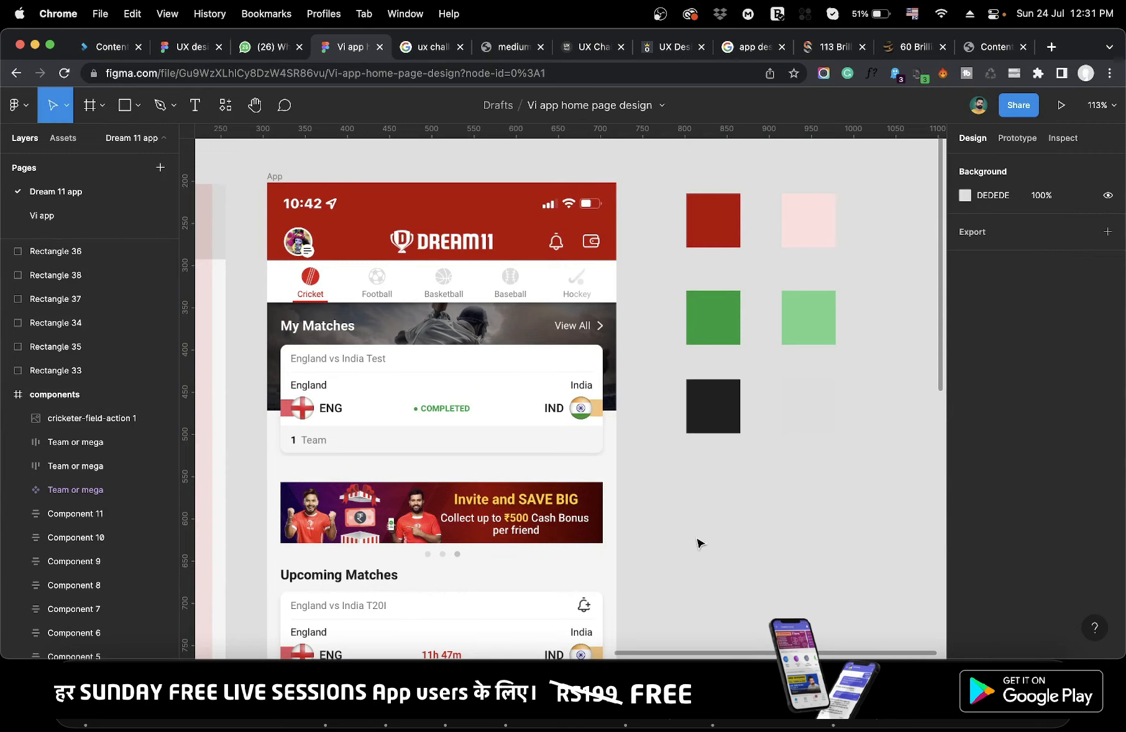
Fill the light grey swatch beside the black one with grey 797979 sampled from the "England vs India Test" text.
left_click(810, 418)
key("i")
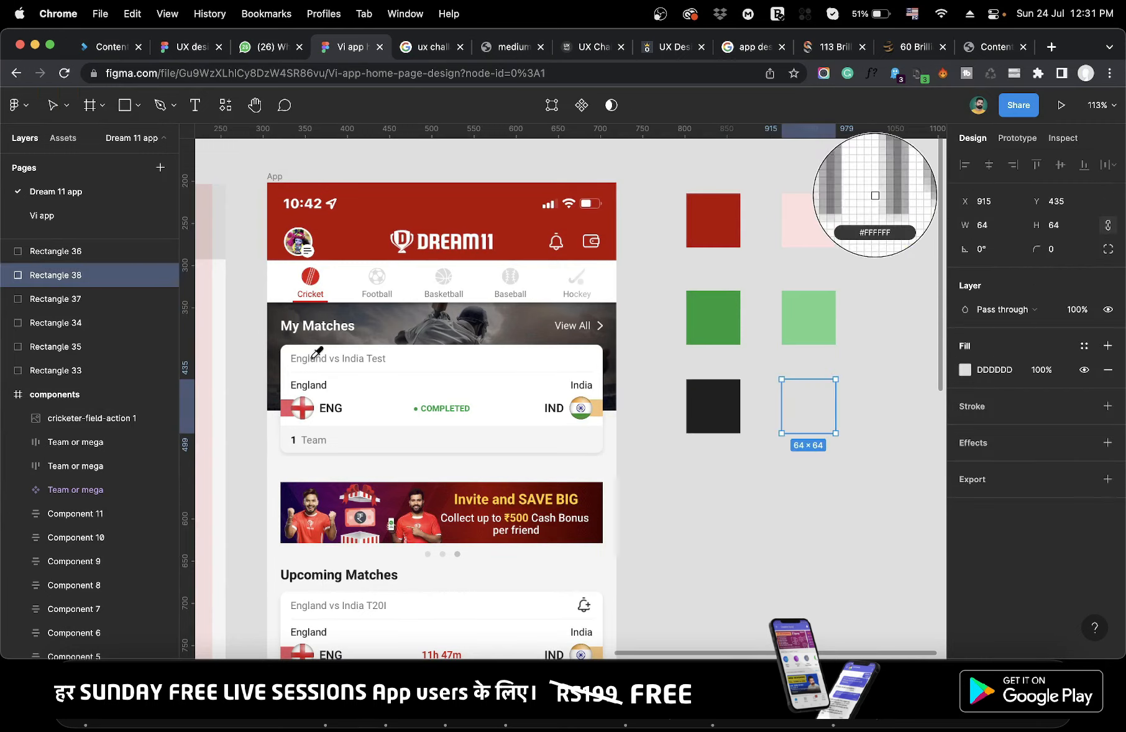
left_click(361, 359)
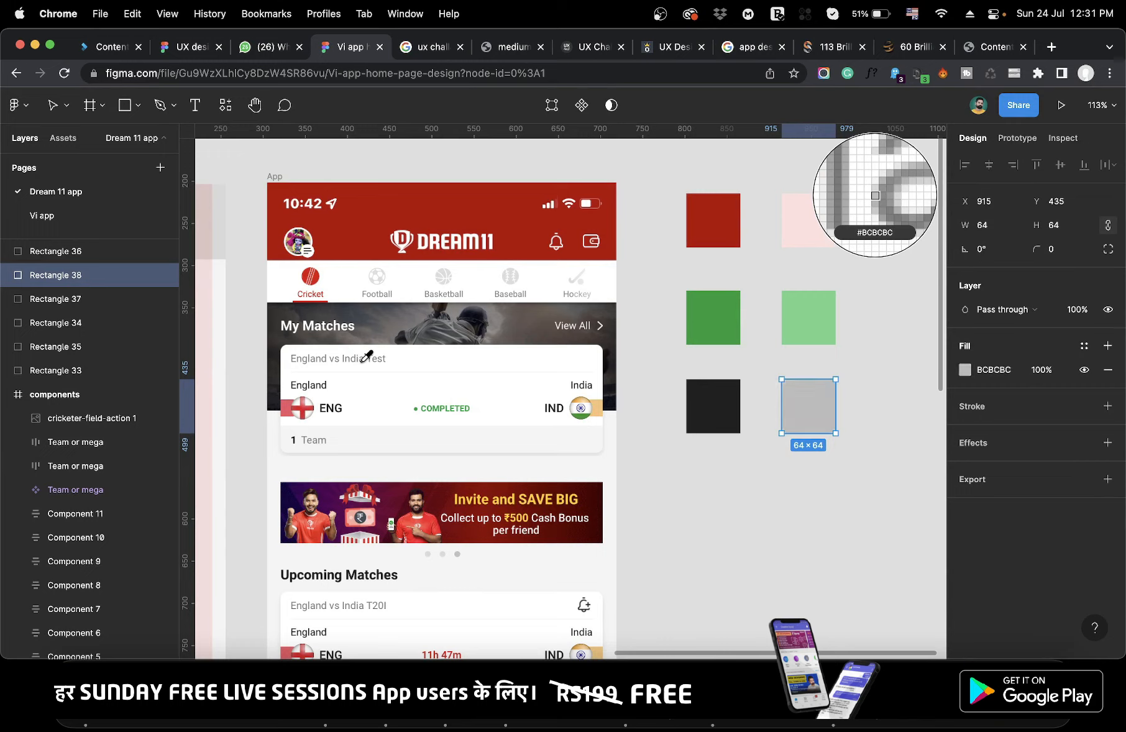
left_click(368, 357)
left_click(370, 358)
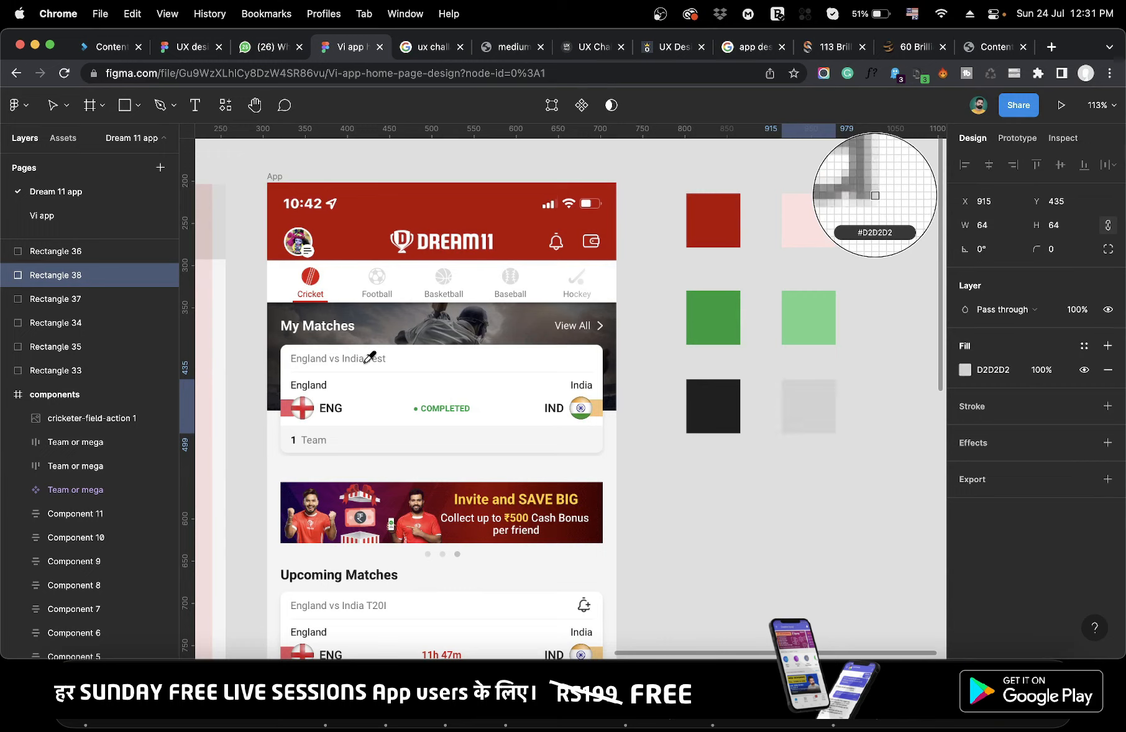
left_click(369, 357)
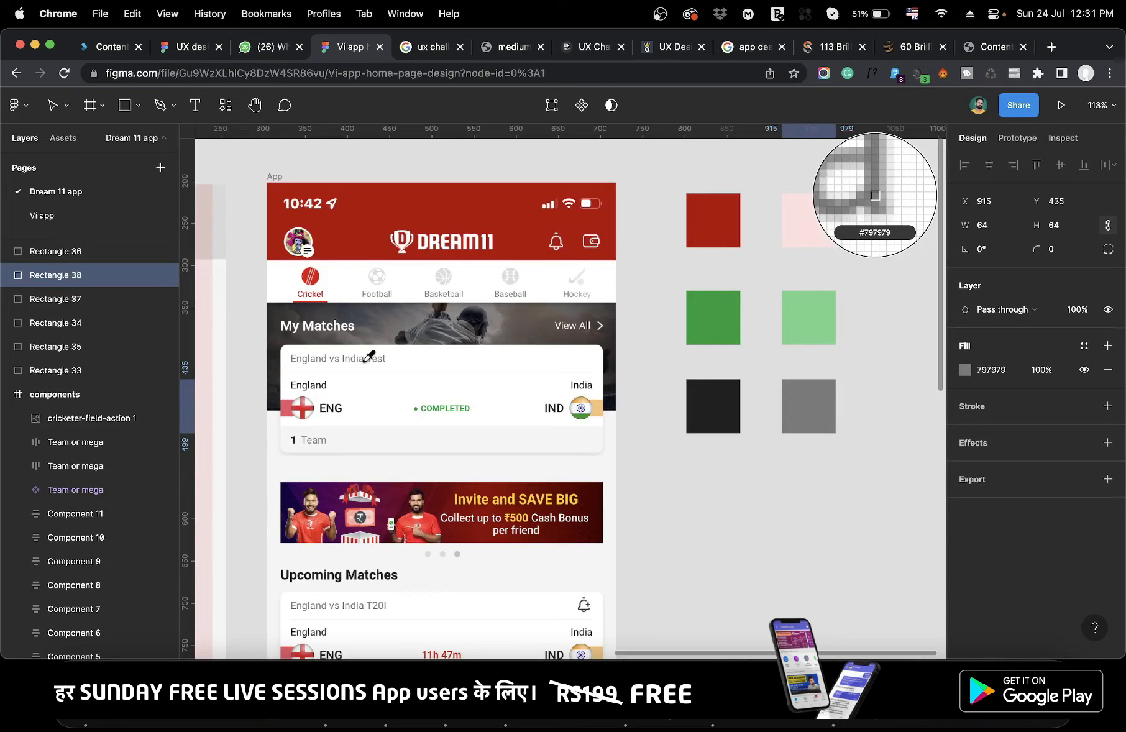
key("Escape")
Duplicate the grey swatch to its right at X 1019 and fill the copy with DCDCDC sampled from the reference's Basketball icon.
left_click_drag(820, 398, 908, 398, "alt")
key("i")
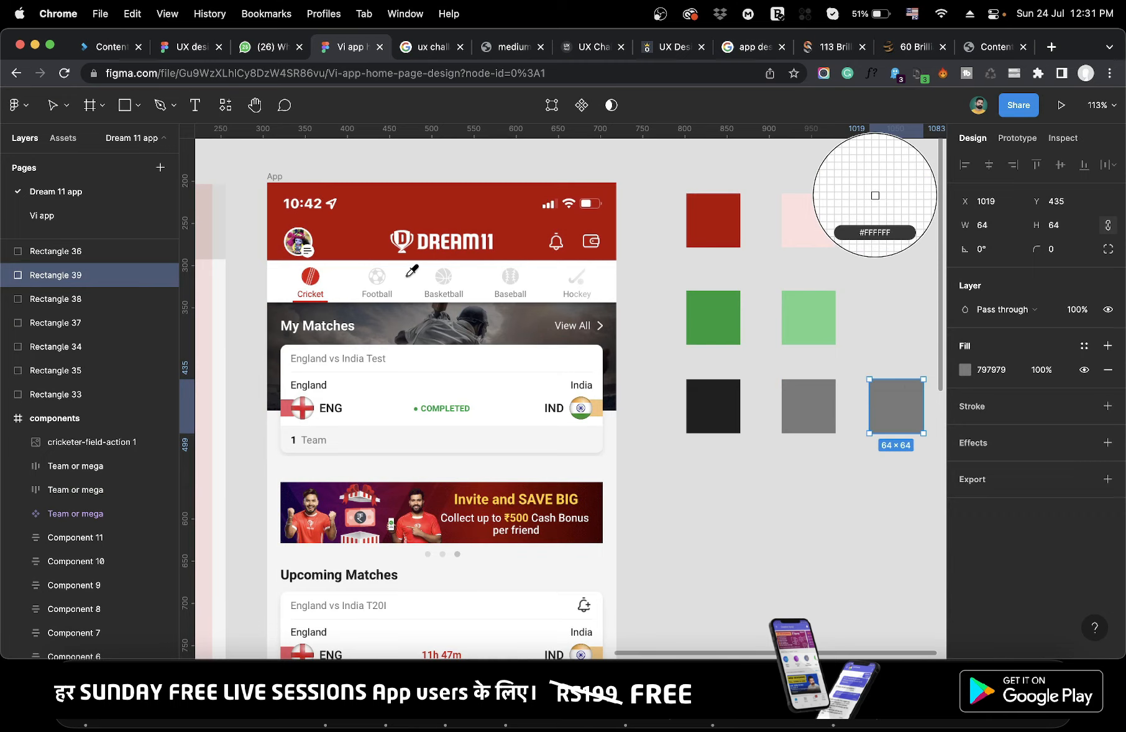
left_click(435, 275)
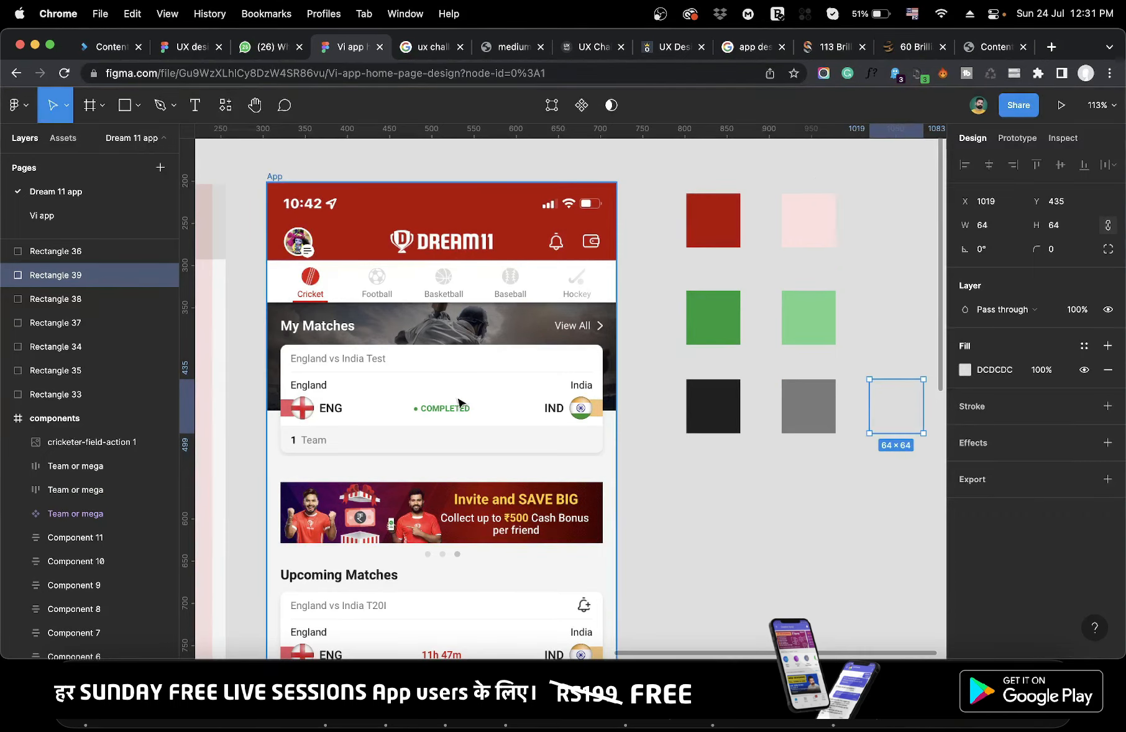
Move all seven colour swatches from beside the App reference into the components frame, next to the header and banners.
scroll(460, 404, "down", 10)
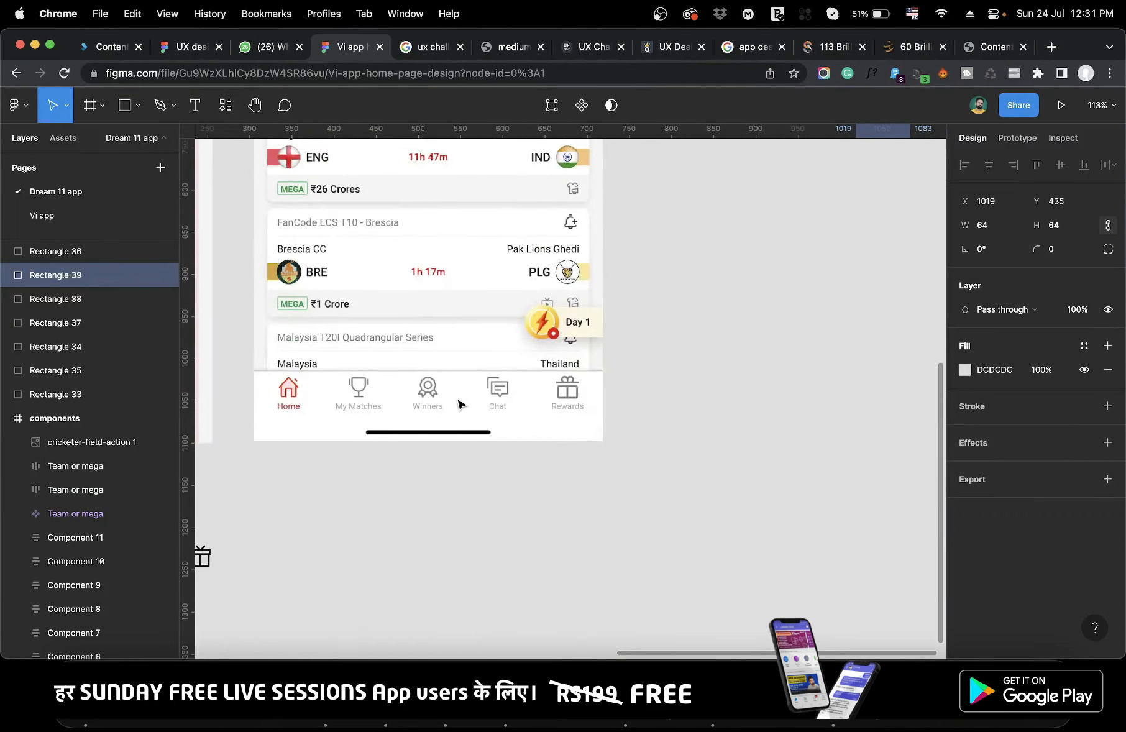
scroll(460, 405, "up", 5)
scroll(460, 405, "right", 4)
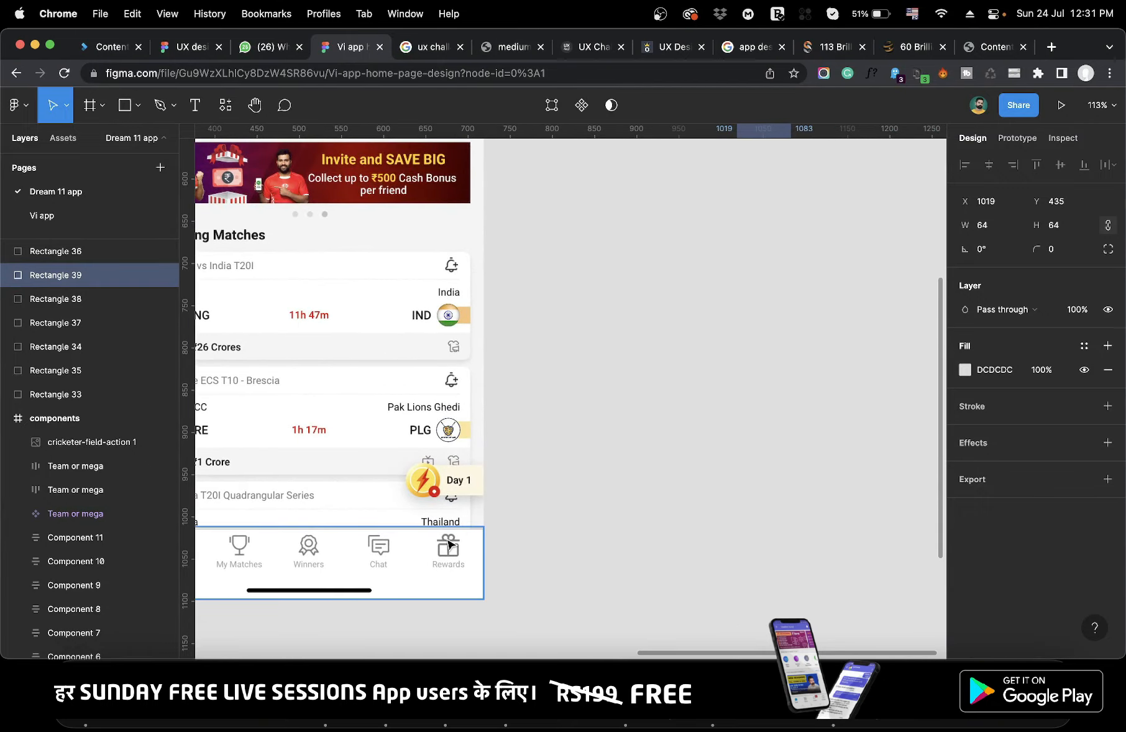
scroll(449, 544, "down", 5)
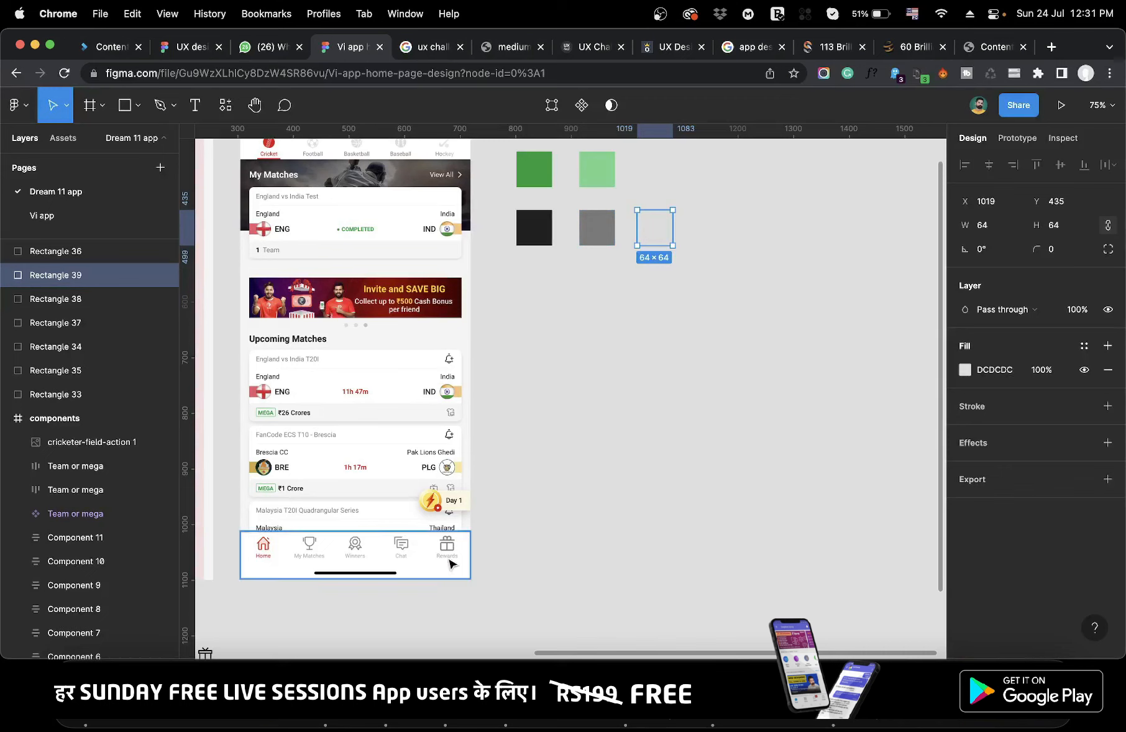
scroll(573, 267, "up", 6)
scroll(573, 267, "left", 3)
left_click_drag(634, 264, 841, 474)
left_click(840, 474)
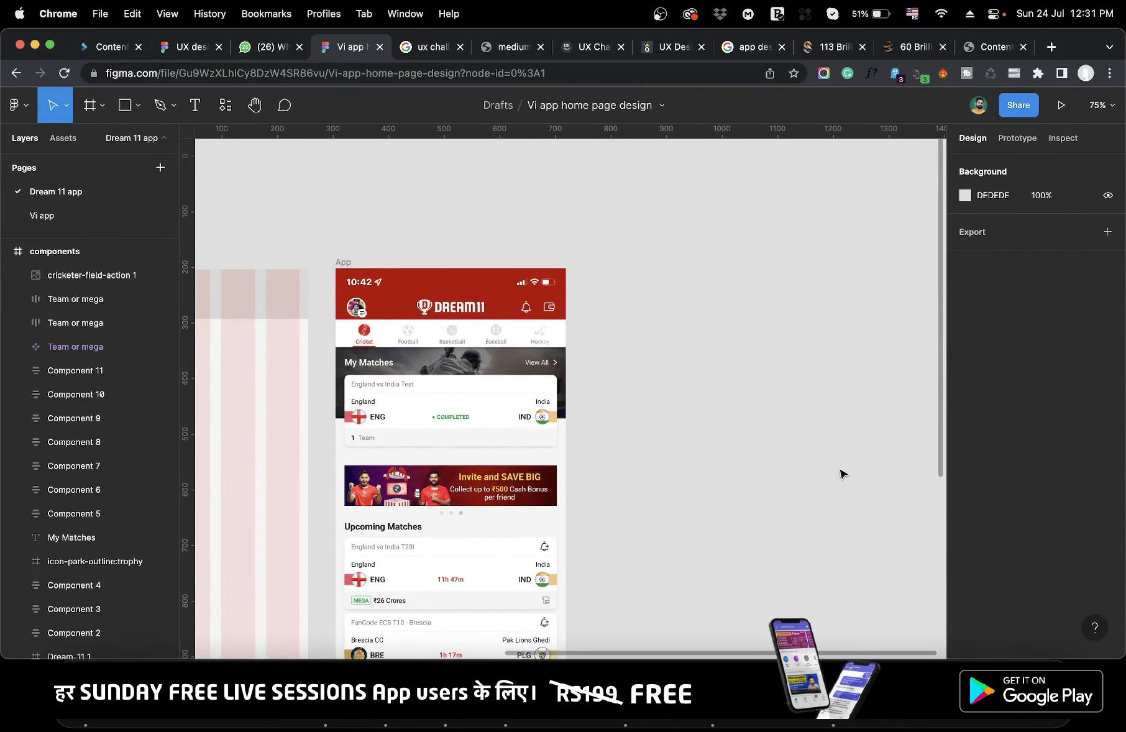
scroll(840, 474, "left", 6)
scroll(840, 474, "down", 3)
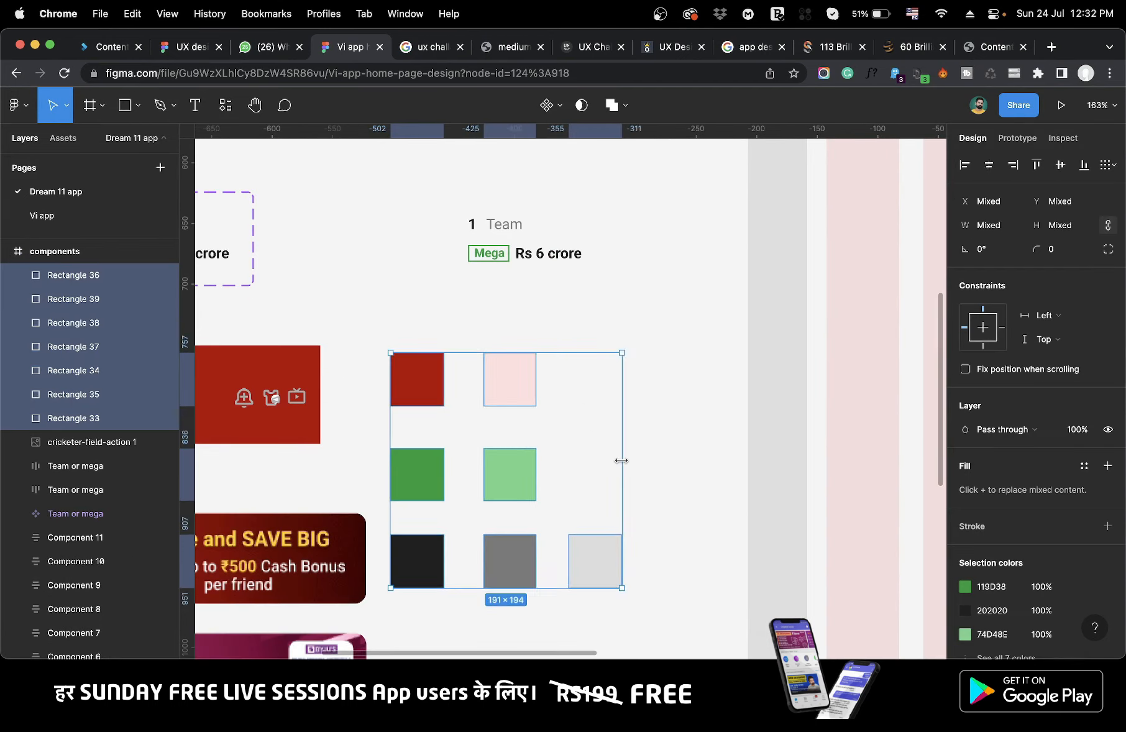
Scale the seven swatches down to 37 × 37 each and shift the group so the red one sits at about X 524, Y 561.
left_click_drag(622, 461, 589, 460)
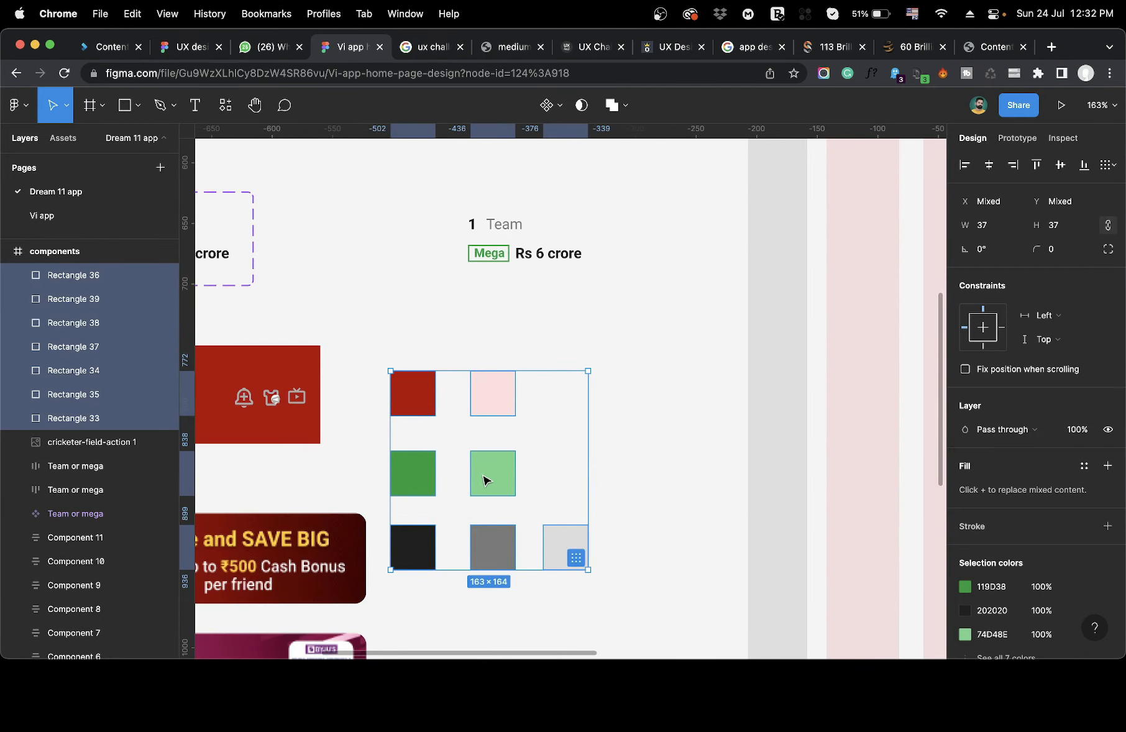
left_click_drag(483, 479, 532, 467)
scroll(531, 467, "down", 5)
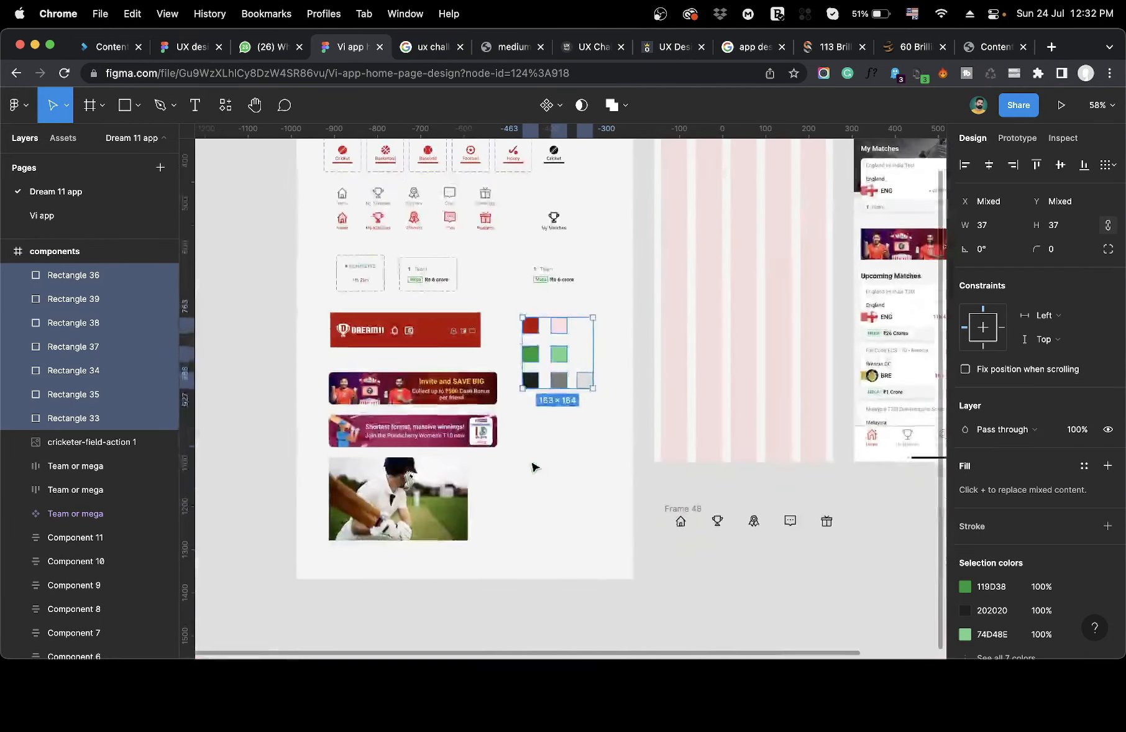
scroll(531, 468, "up", 3)
scroll(558, 465, "up", 2)
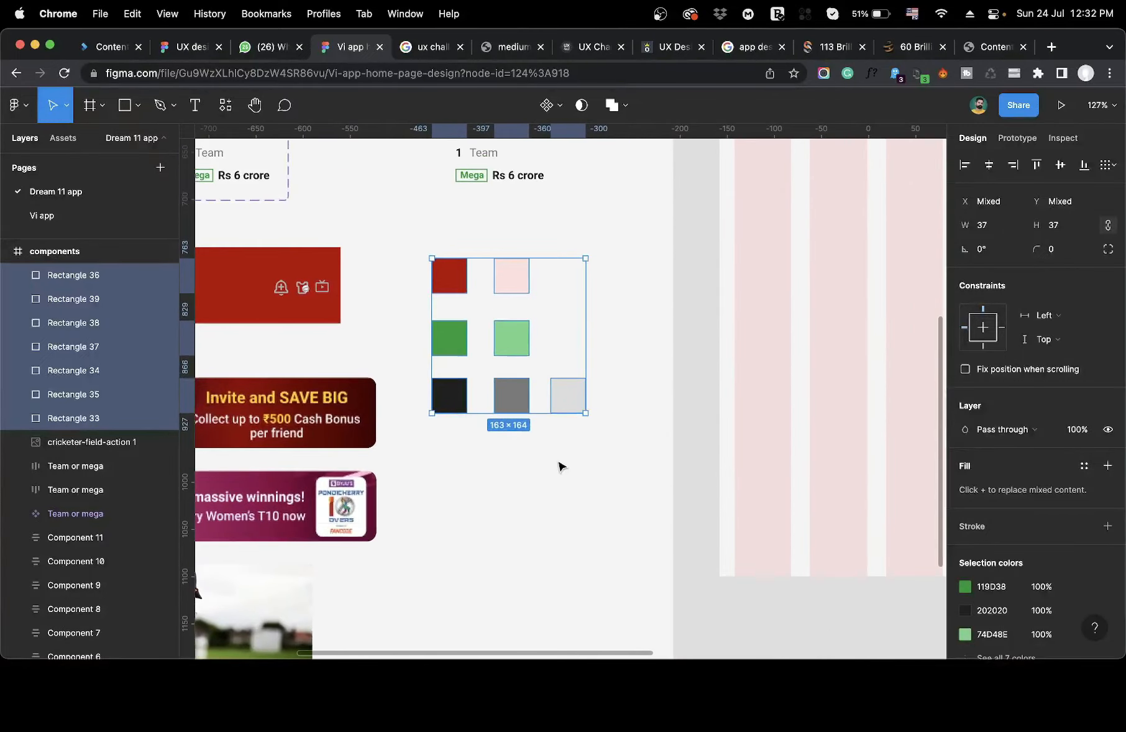
left_click(548, 302)
Create a colour style named red1 from the dark red swatch's fill.
scroll(547, 304, "up", 3)
left_click(360, 266)
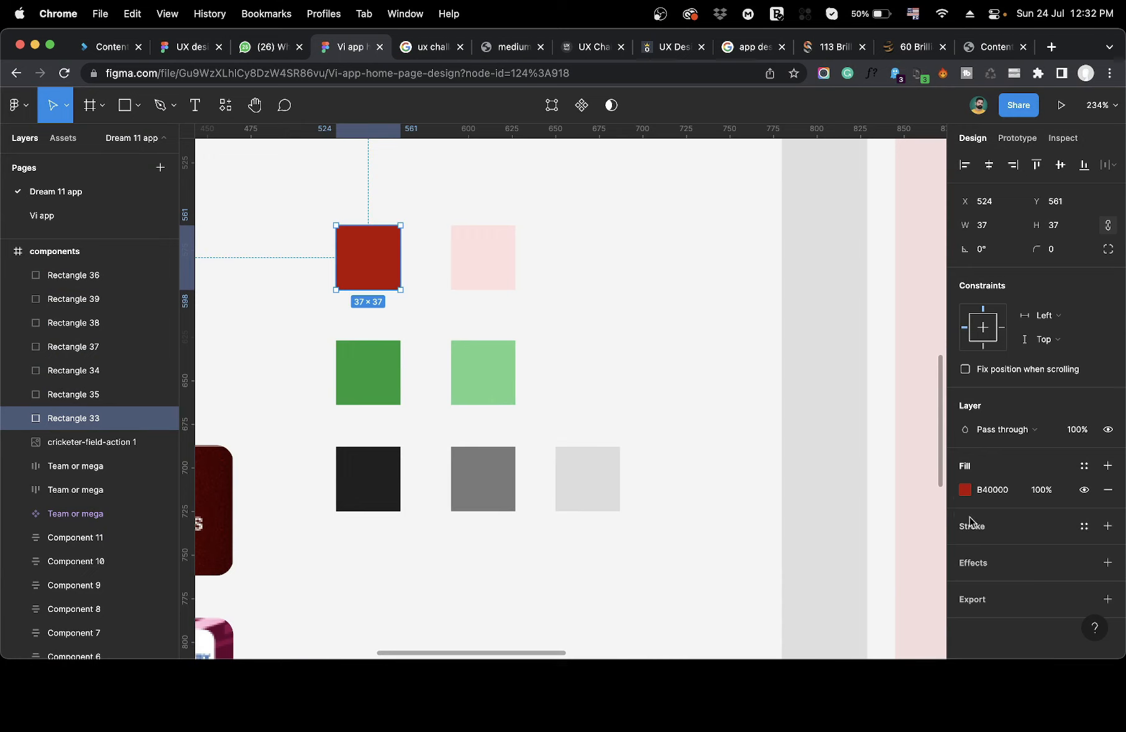
left_click(1084, 468)
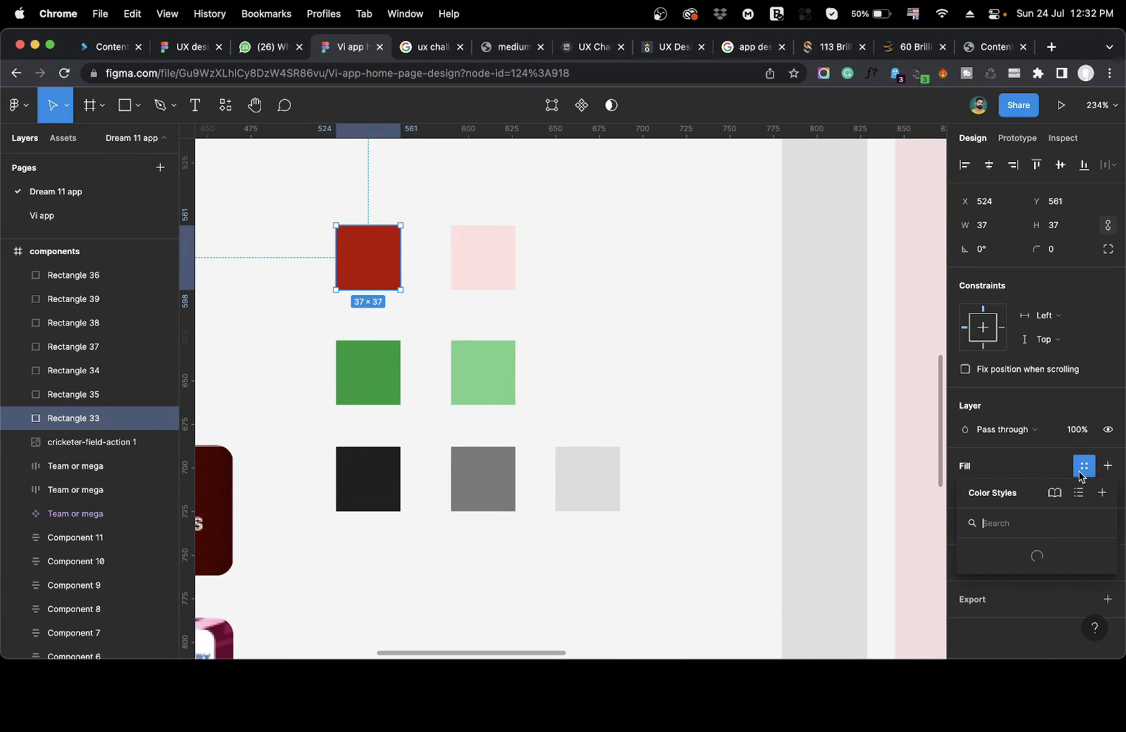
left_click(1102, 493)
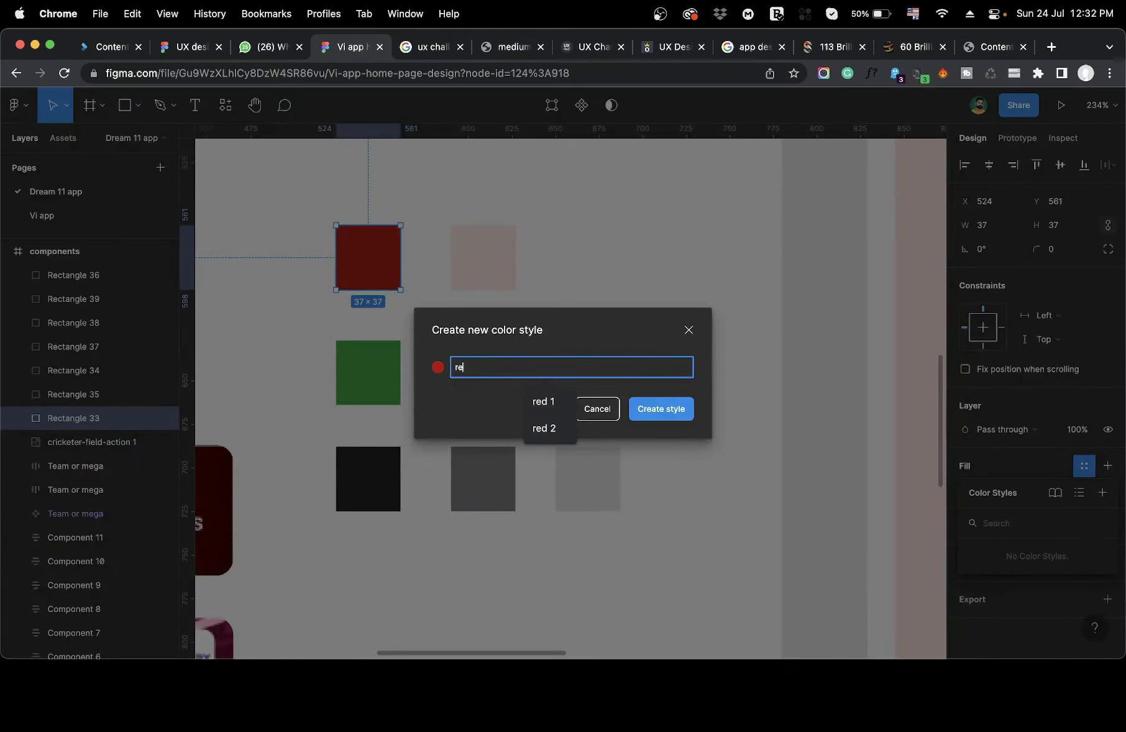
left_click(661, 409)
Create a colour style named green1 from the dark green swatch's fill.
left_click(368, 372)
left_click(1102, 493)
type("green1")
left_click(661, 408)
Create a colour style named red2 from the light pink swatch's fill.
left_click(482, 257)
left_click(1102, 494)
type("red2")
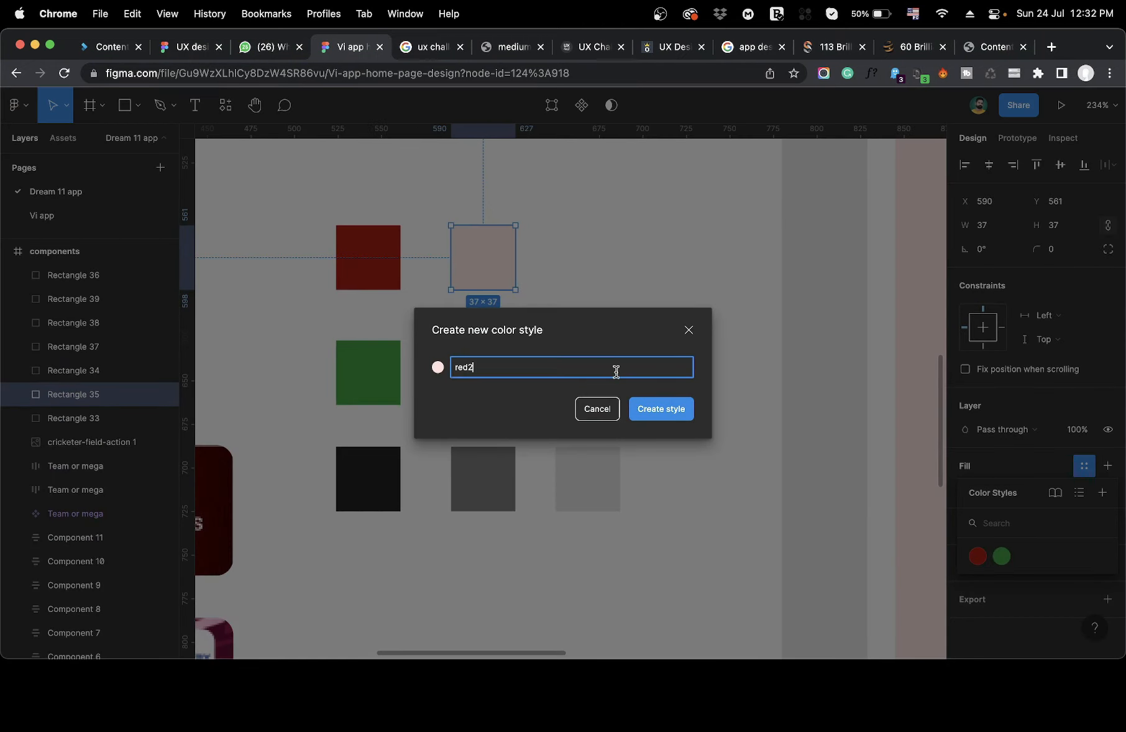
left_click(661, 408)
left_click(483, 372)
left_click(1084, 466)
key("r")
left_click(711, 443)
key("Delete")
Create a colour style named green2 from the light green swatch's fill.
left_click(493, 369)
left_click(1108, 490)
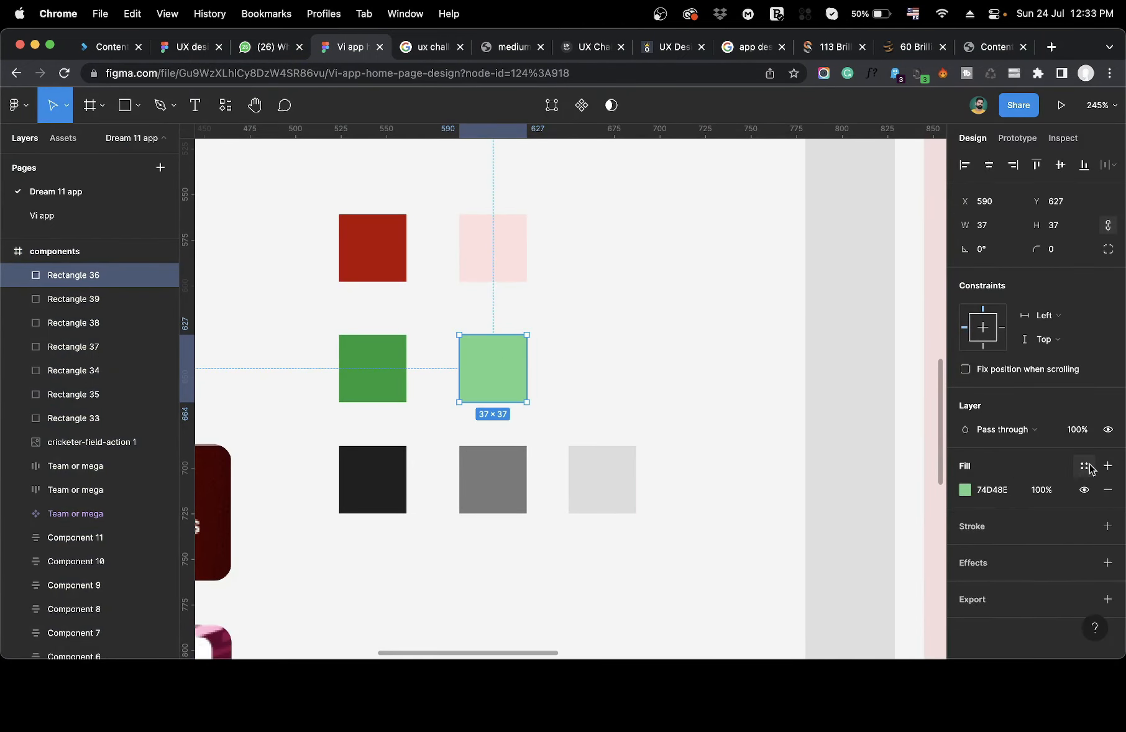
left_click(1103, 494)
type("green2")
left_click(661, 408)
Create a colour style named black1 from the black swatch's fill.
left_click(354, 454)
left_click(1103, 493)
type("black1")
left_click(661, 408)
Create a colour style named black2 from the mid-grey swatch's fill.
left_click(474, 454)
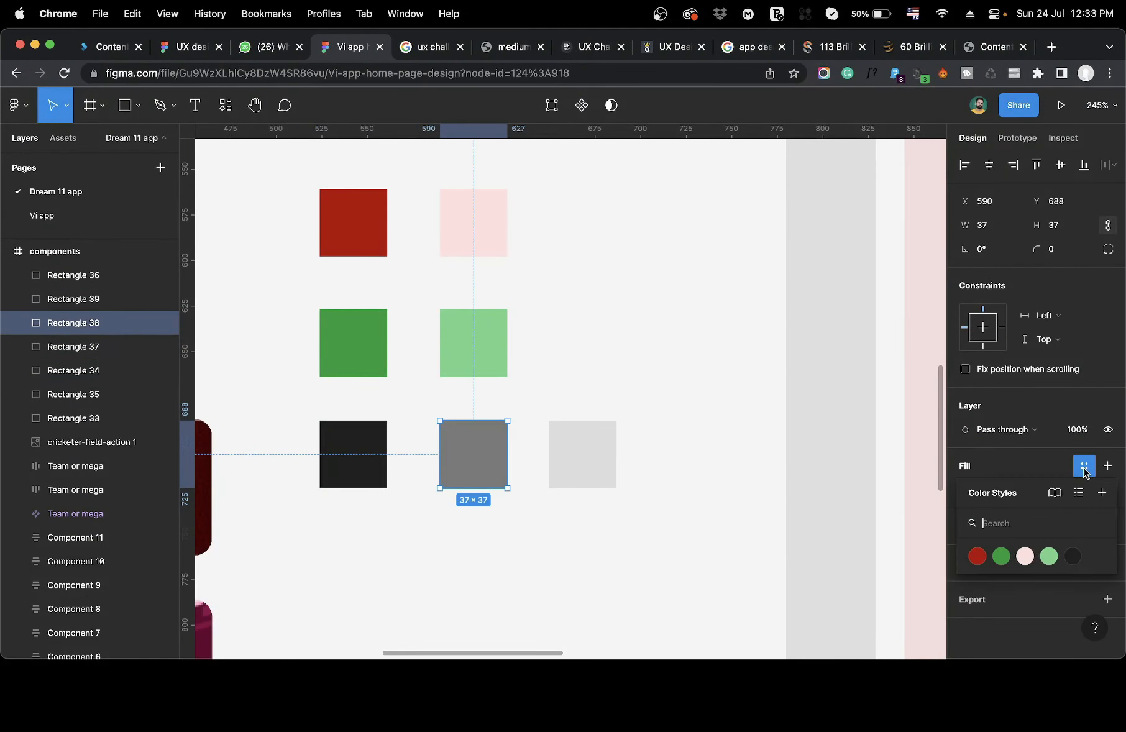
left_click(1102, 494)
type("black2")
left_click(661, 408)
Create a colour style named black3 from the light grey swatch's fill.
left_click(583, 454)
left_click(1084, 466)
left_click(1103, 494)
type("black3")
left_click(662, 408)
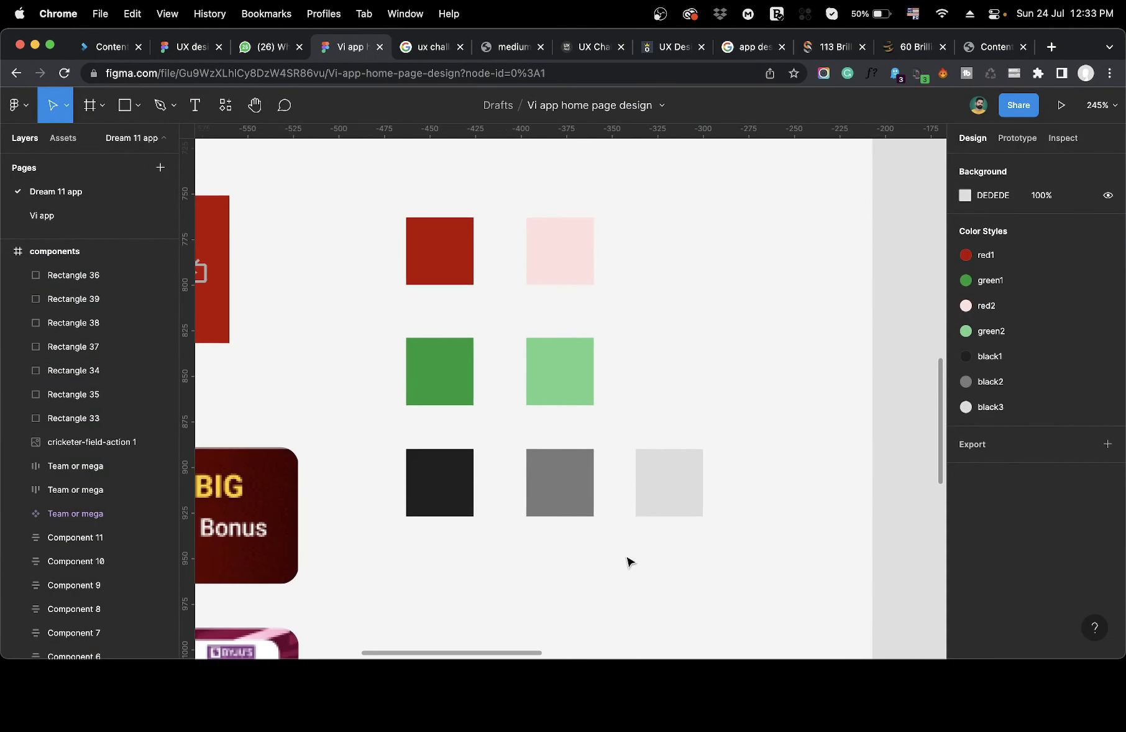
scroll(631, 563, "down", 5)
scroll(781, 399, "right", 3)
scroll(782, 400, "up", 2)
scroll(782, 401, "down", 2)
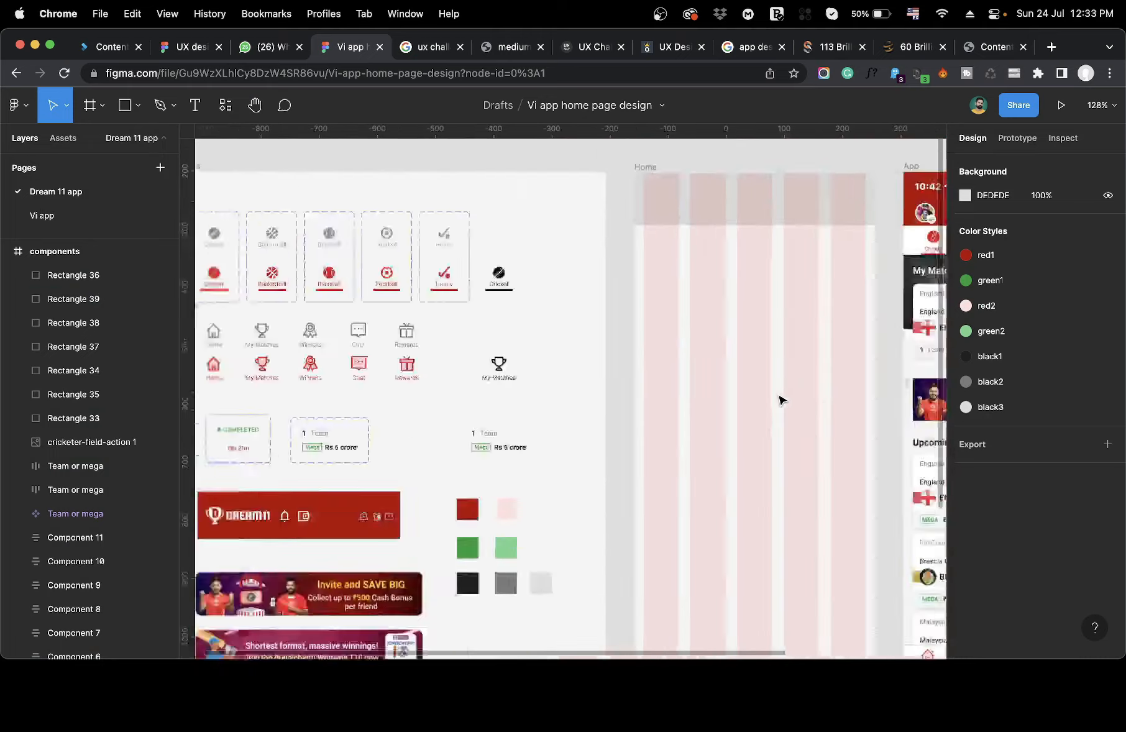
Apply the red1 colour style to the fill of the header rectangle in the Home frame.
scroll(781, 401, "down", 5)
scroll(557, 207, "up", 5)
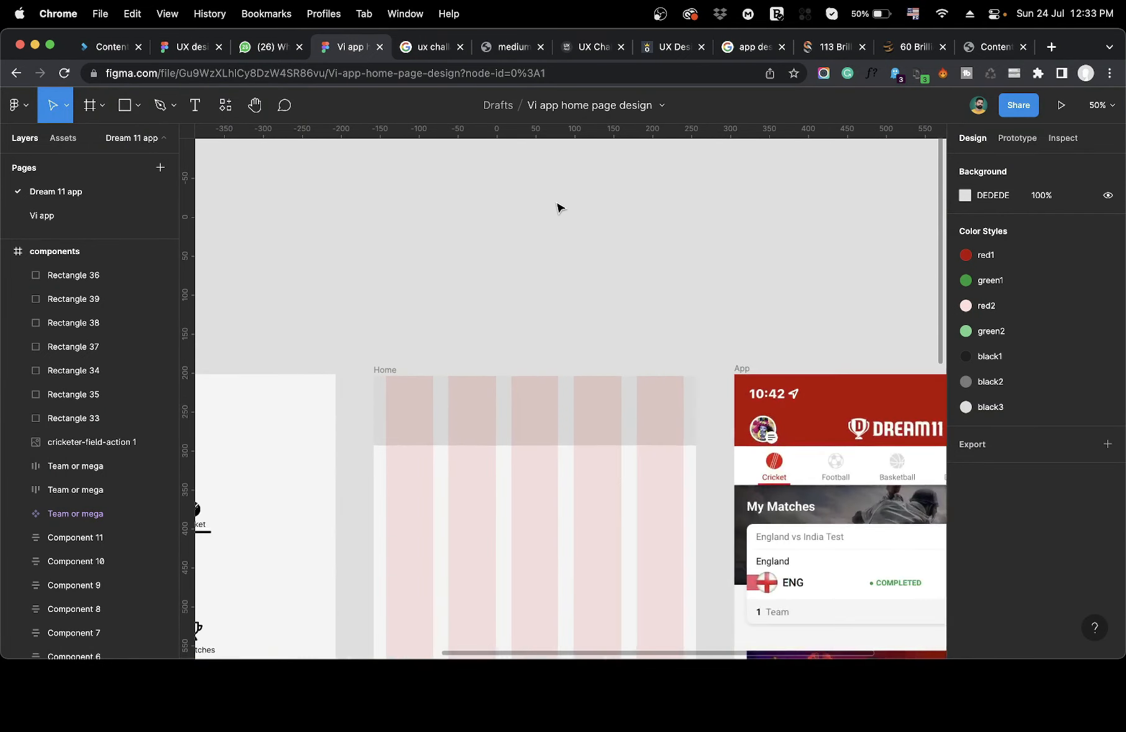
left_click(557, 284)
scroll(558, 284, "right", 3)
scroll(558, 285, "down", 1)
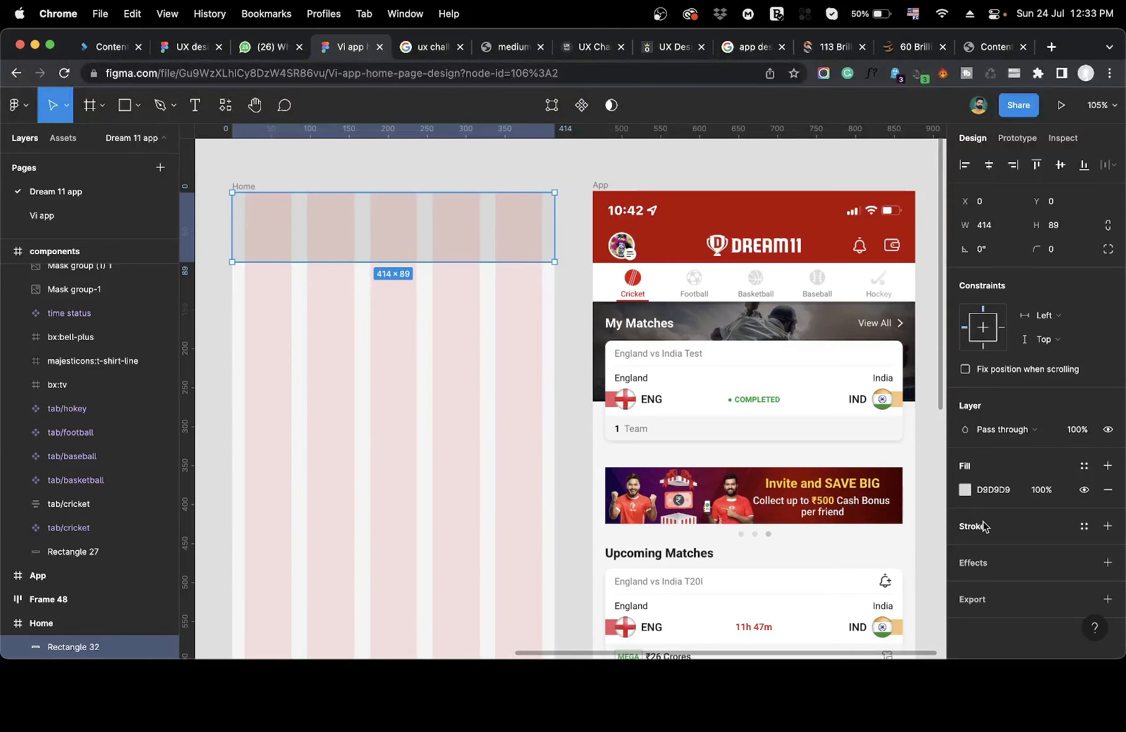
left_click(1084, 468)
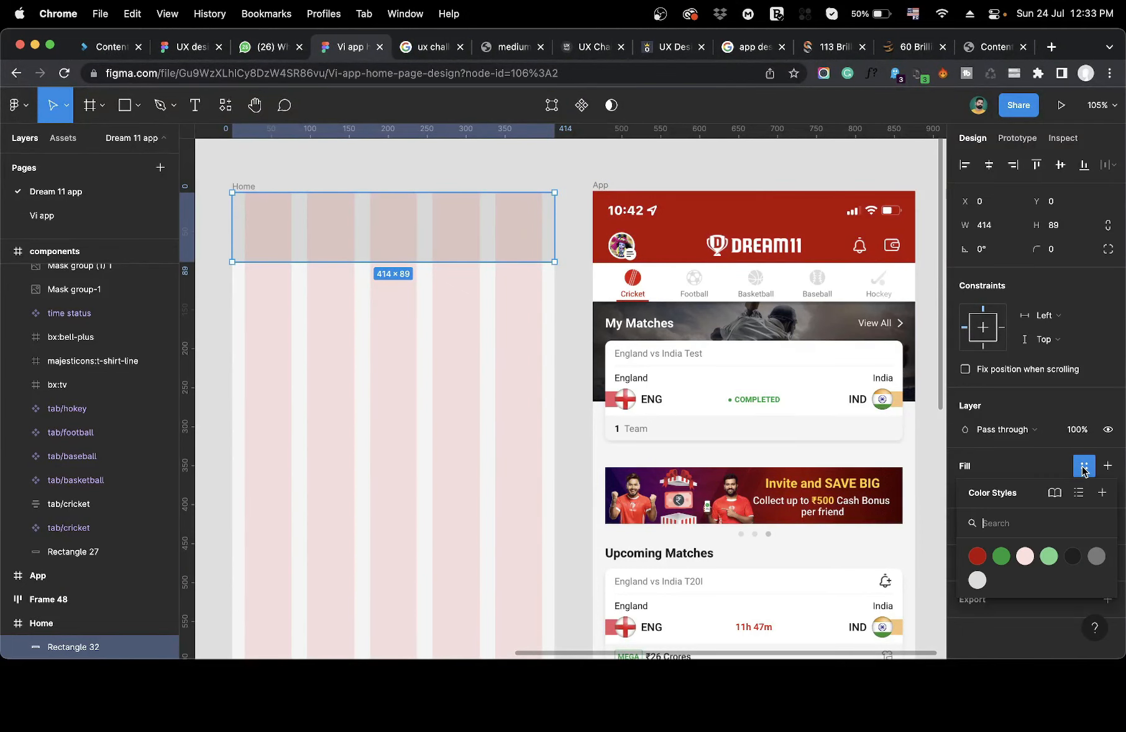
left_click(987, 549)
Copy the Dream11 logo, bell icon and wallet icon from the components frame into the Home frame's header.
scroll(310, 287, "up", 1)
scroll(310, 287, "left", 1)
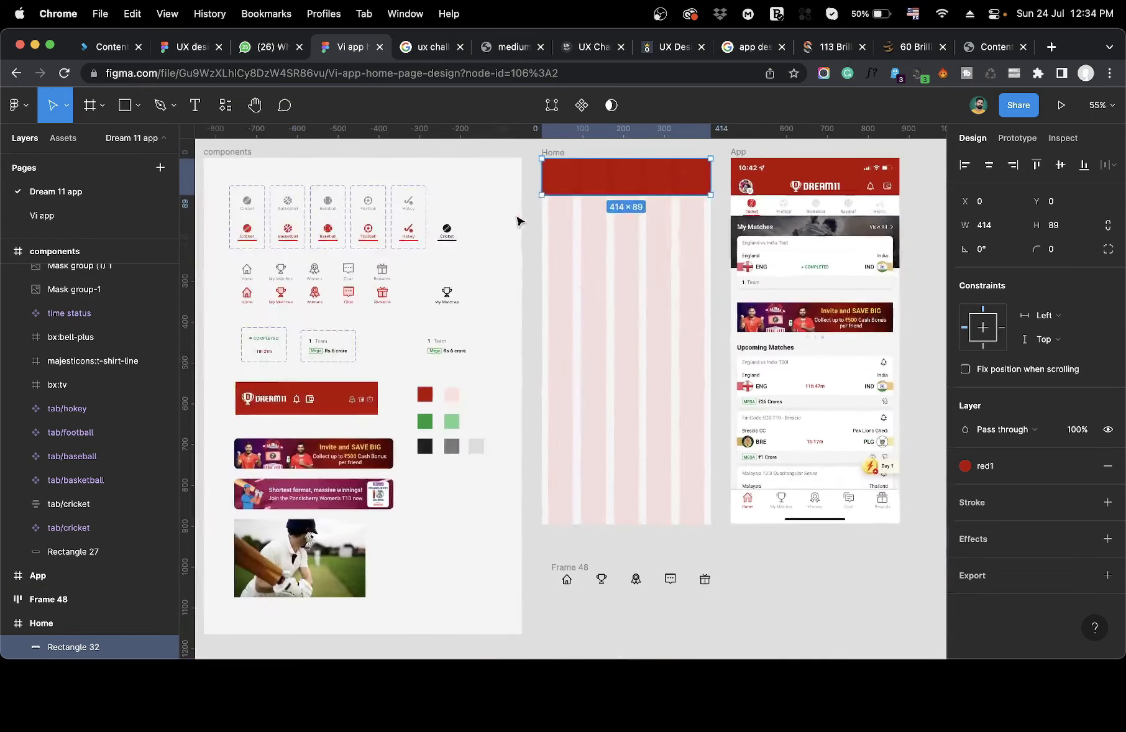
scroll(517, 221, "up", 1)
scroll(518, 222, "right", 1)
scroll(518, 217, "left", 1)
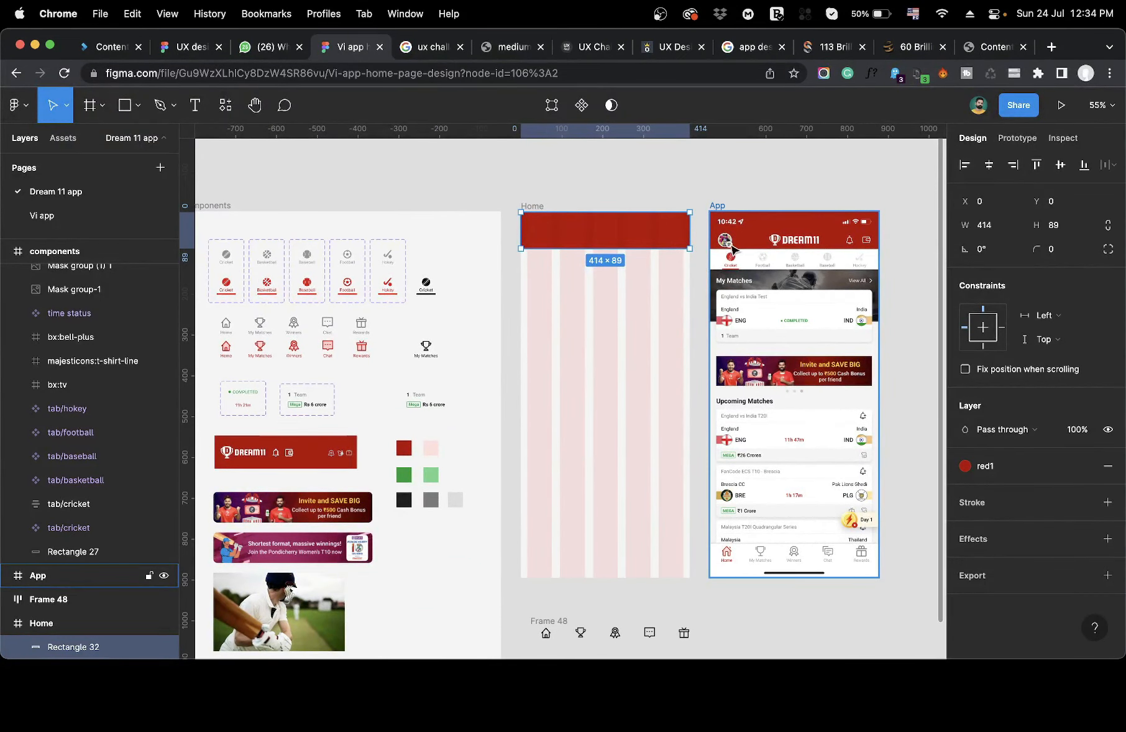
scroll(795, 244, "up", 5)
scroll(788, 252, "right", 1)
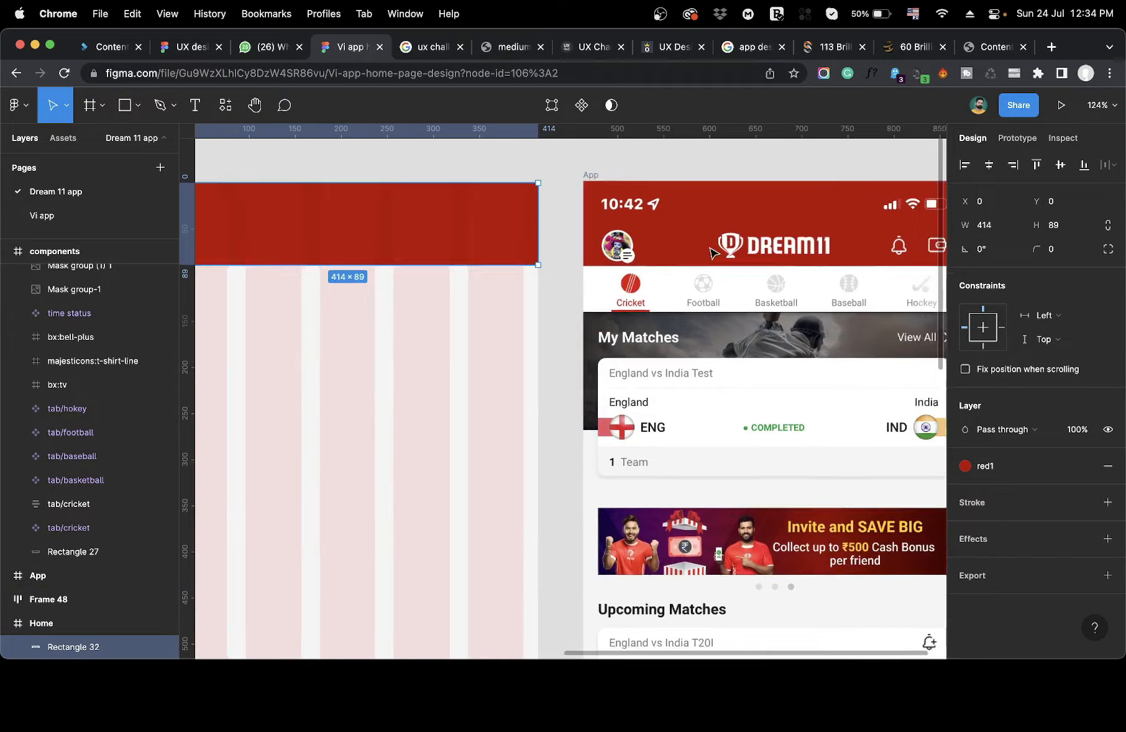
scroll(788, 252, "down", 1)
scroll(788, 252, "left", 3)
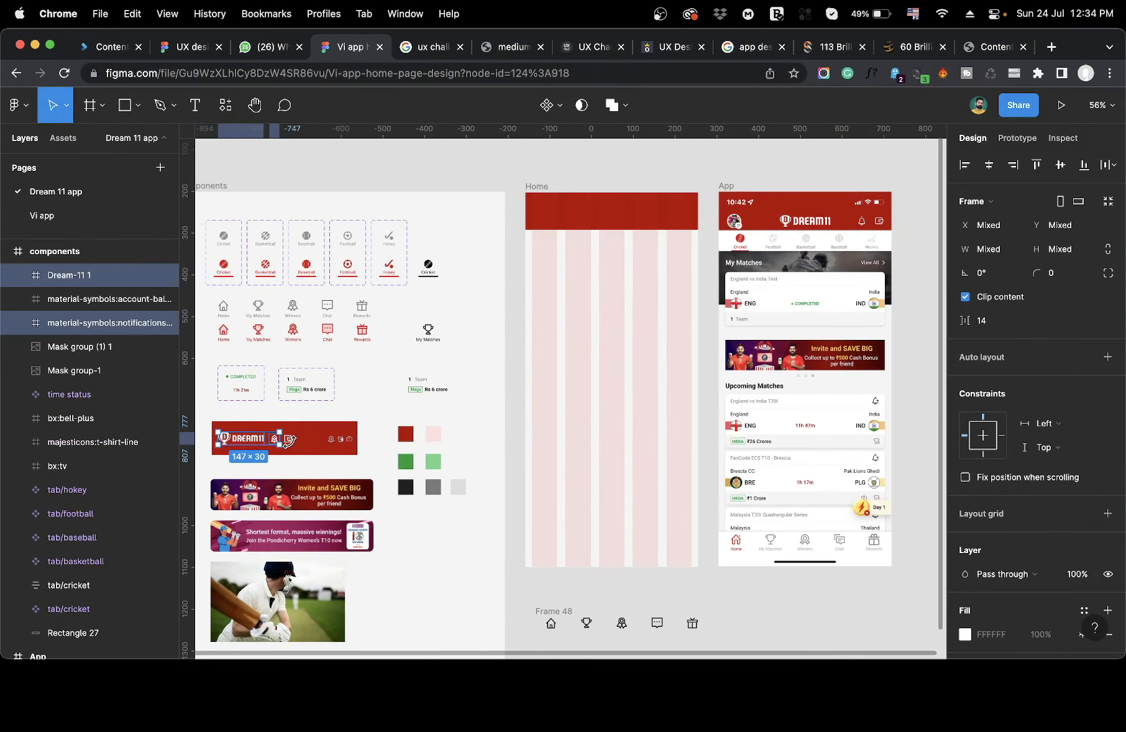
scroll(290, 440, "up", 2)
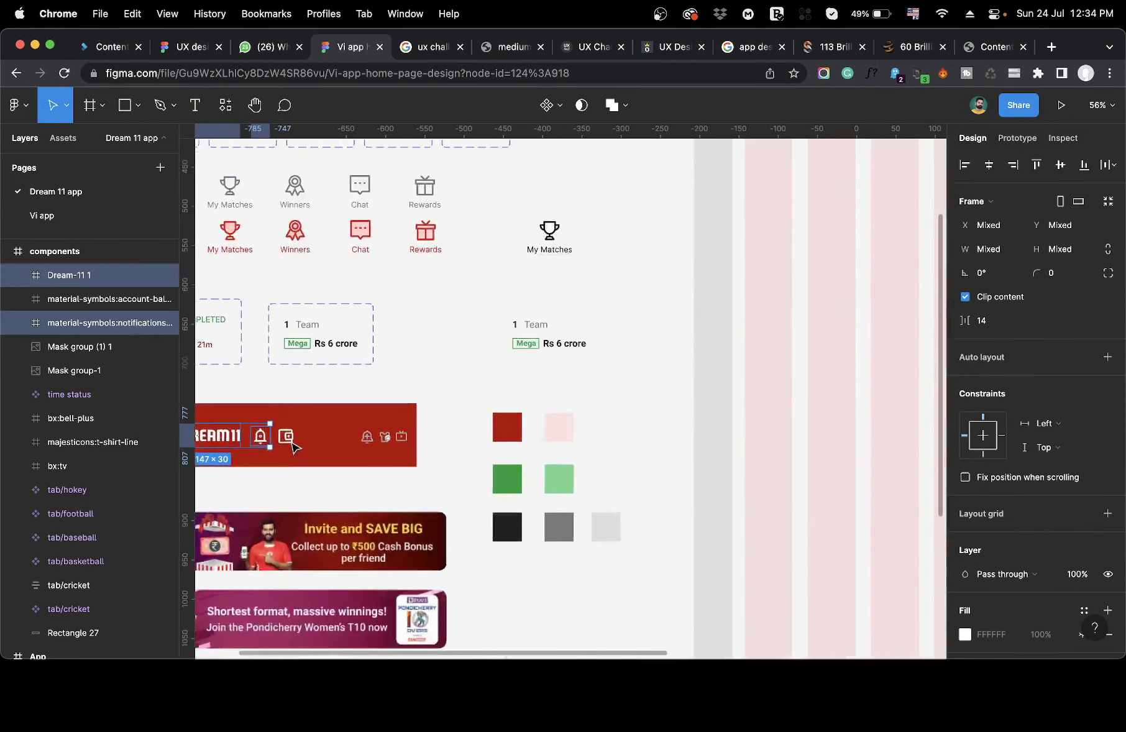
left_click(290, 440, "shift")
key("super+c")
scroll(289, 442, "down", 3)
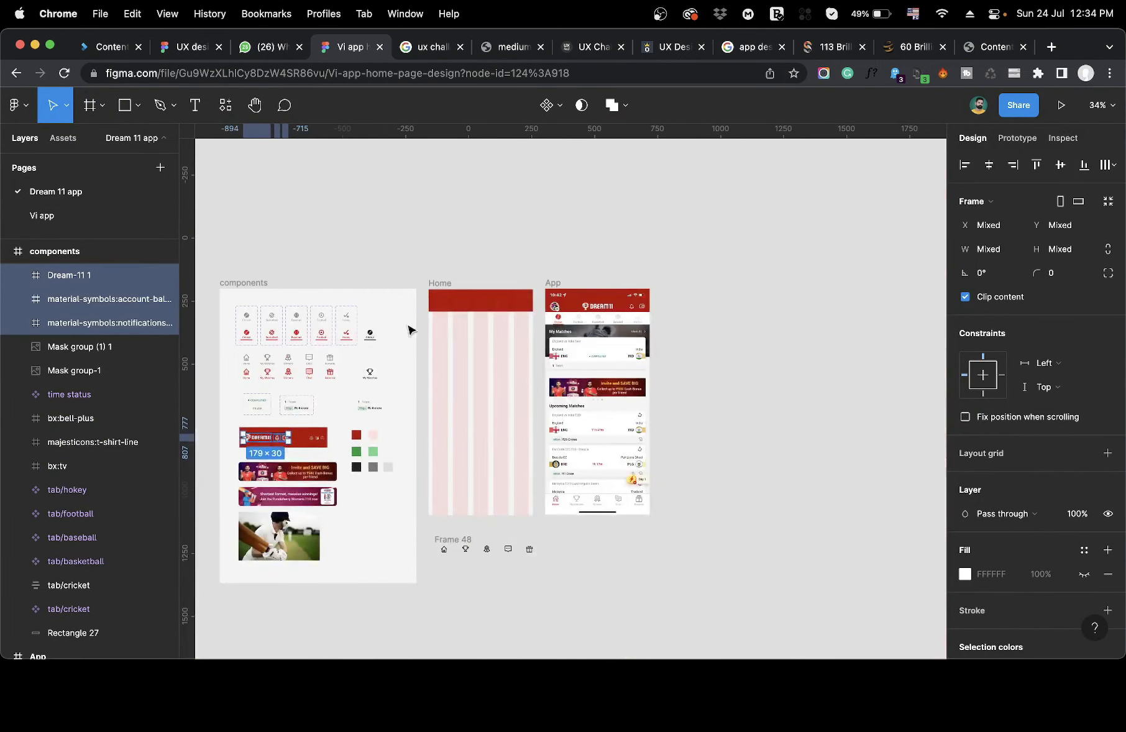
scroll(410, 329, "up", 5)
left_click(464, 304)
key("super+v")
scroll(410, 483, "down", 2)
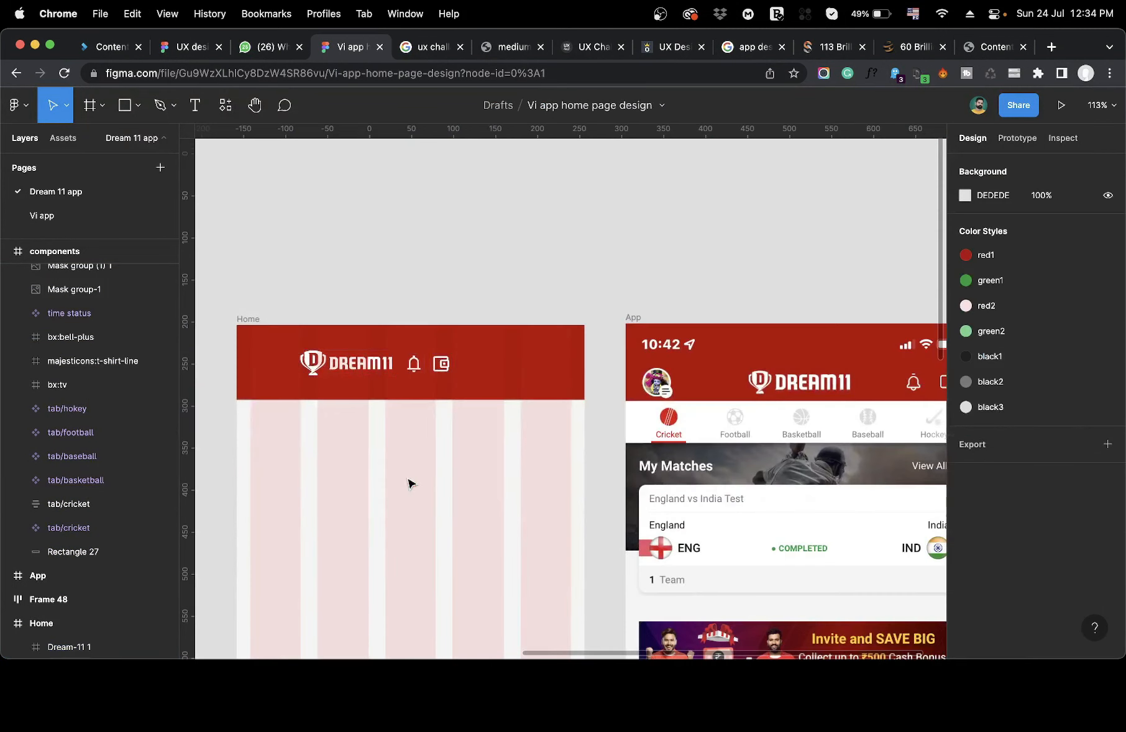
Move the bell and wallet icons together to the right end of the Home header, at Y 46.
scroll(462, 382, "right", 2)
scroll(462, 382, "down", 1)
left_click(381, 342)
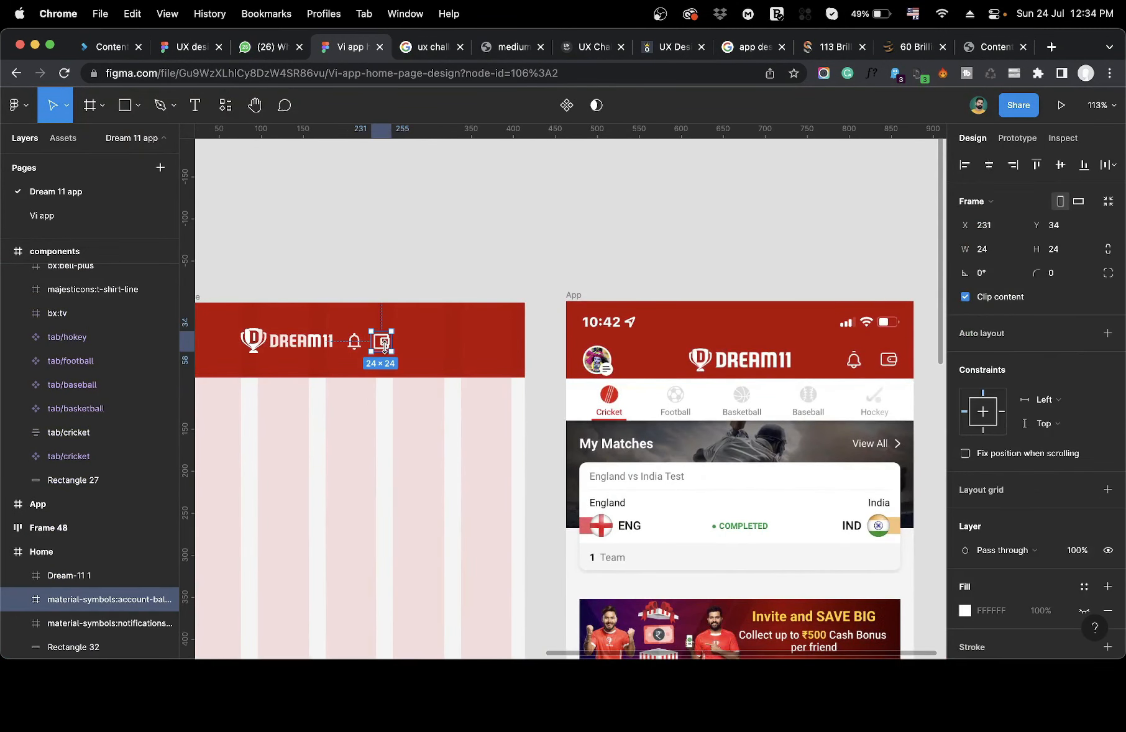
left_click(354, 341)
left_click(382, 342, "shift")
left_click_drag(380, 342, 494, 354)
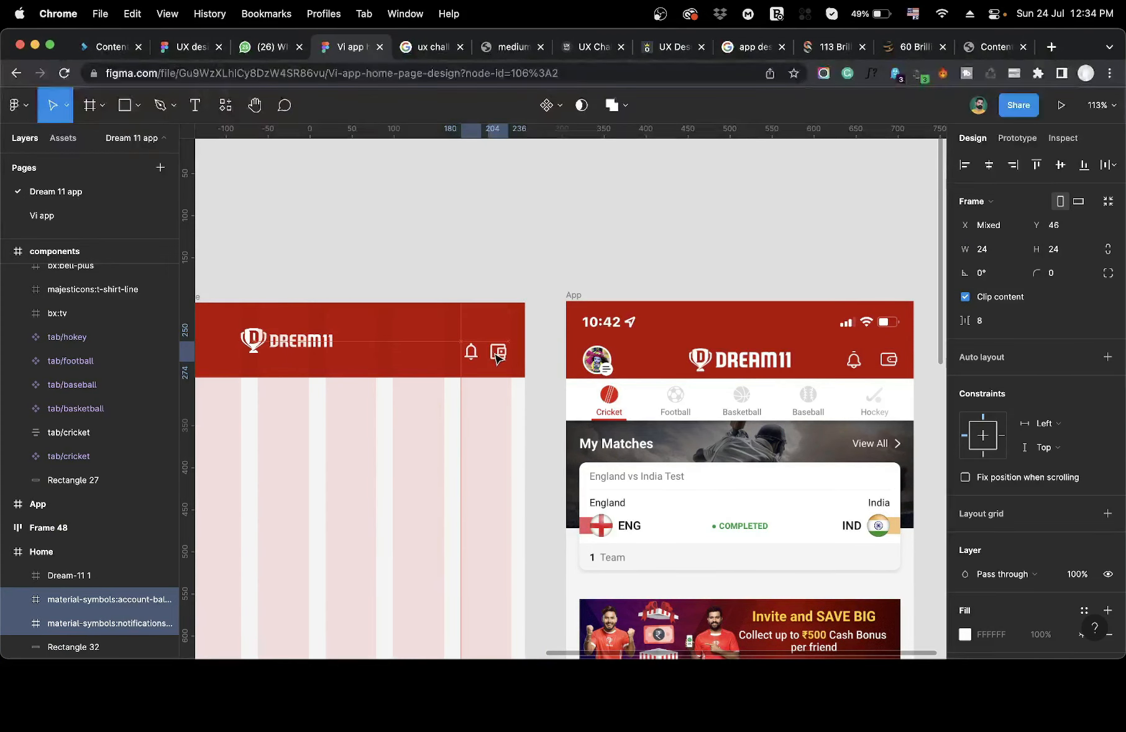
Space the bell and wallet icons 32 apart, with the wallet's right edge on the last grid column's edge.
scroll(497, 357, "up", 10)
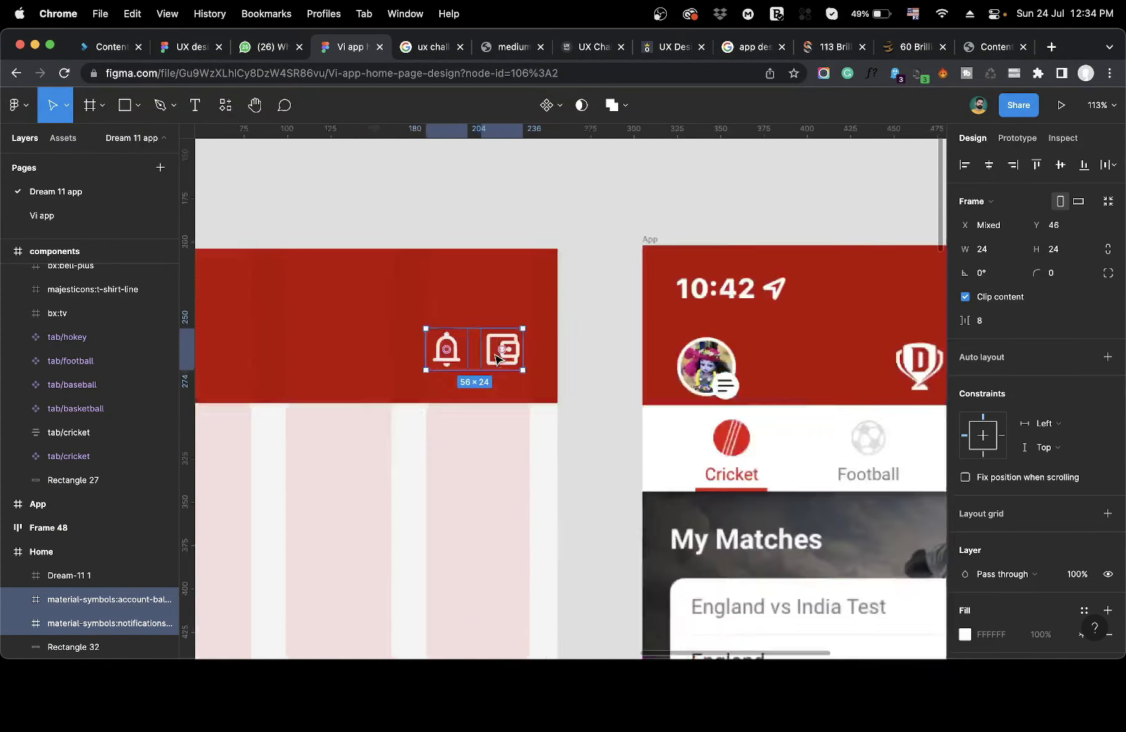
left_click(538, 385)
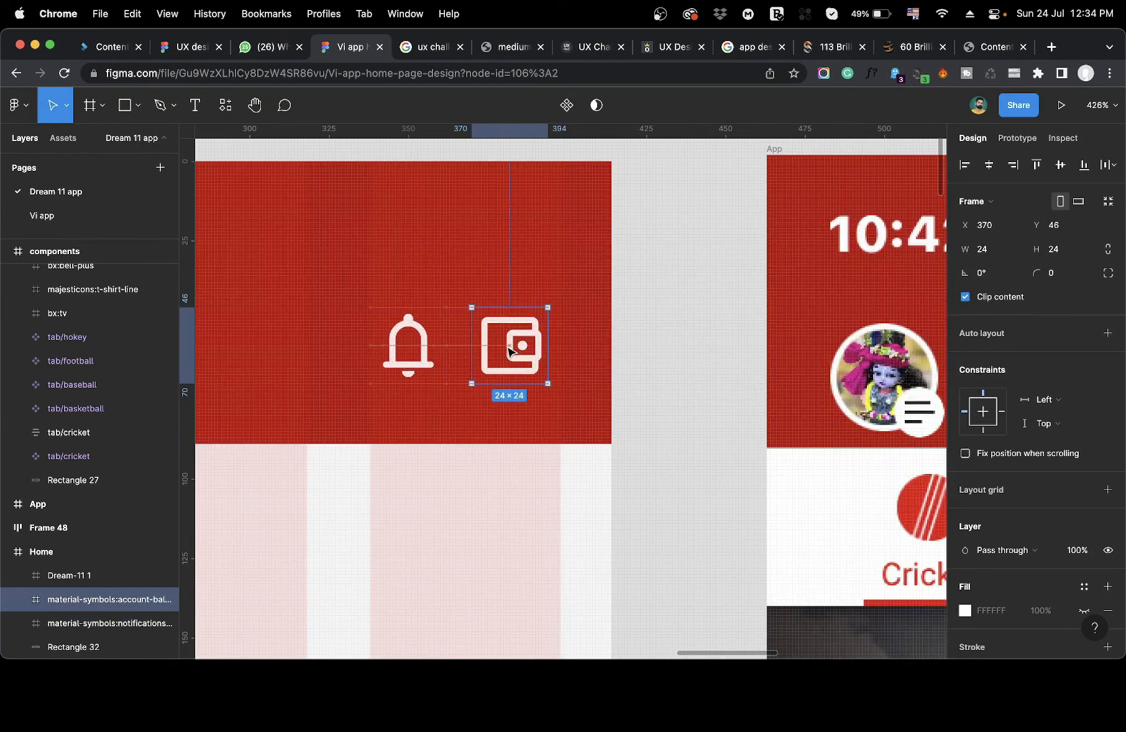
left_click_drag(509, 362, 521, 363)
key("shift+1")
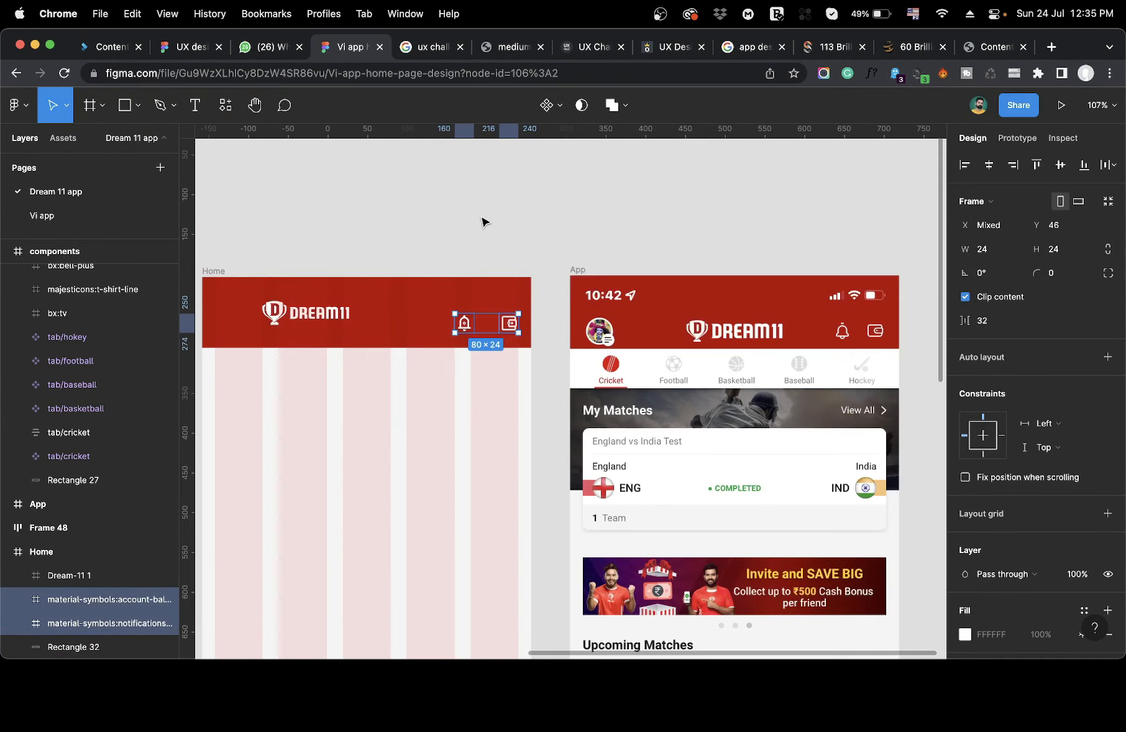
Enlarge the Dream11 logo to 117 × 32 and centre it in the Home header at X 148, Y 44.
left_click(482, 221)
left_click(320, 321)
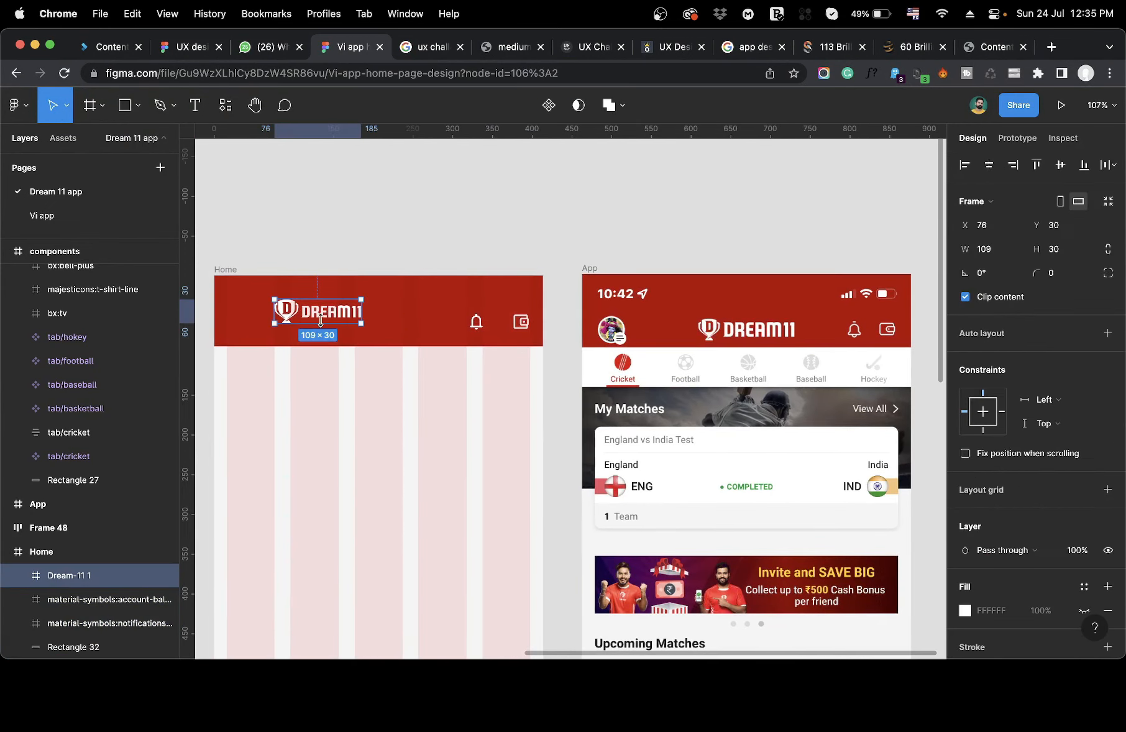
left_click_drag(362, 322, 389, 323)
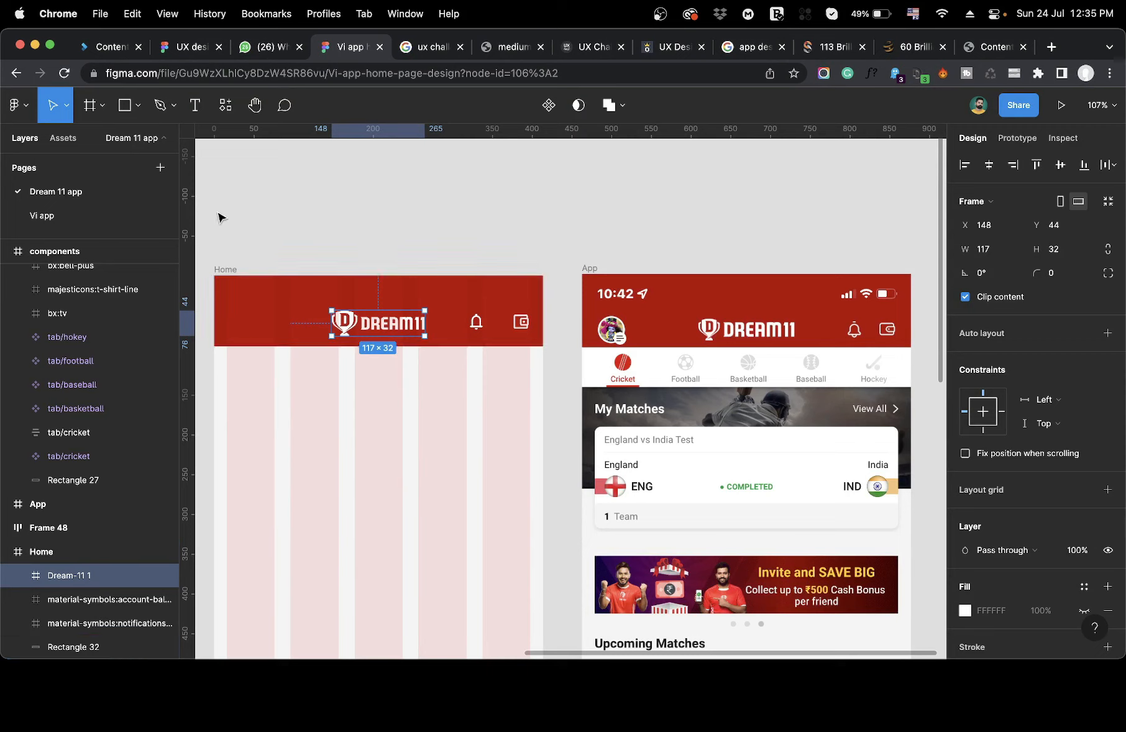
Draw a 40 × 40 circle as the profile picture placeholder at the header's left margin, at X 16, Y 42.
left_click(128, 101)
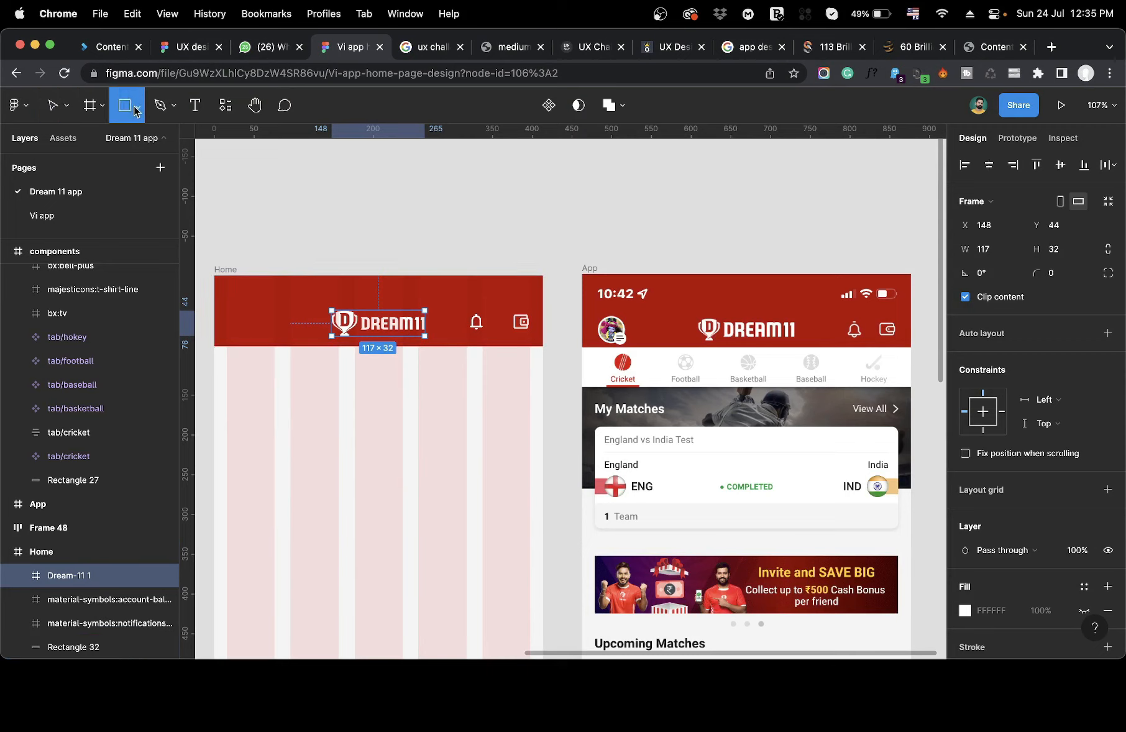
left_click_drag(228, 309, 259, 339)
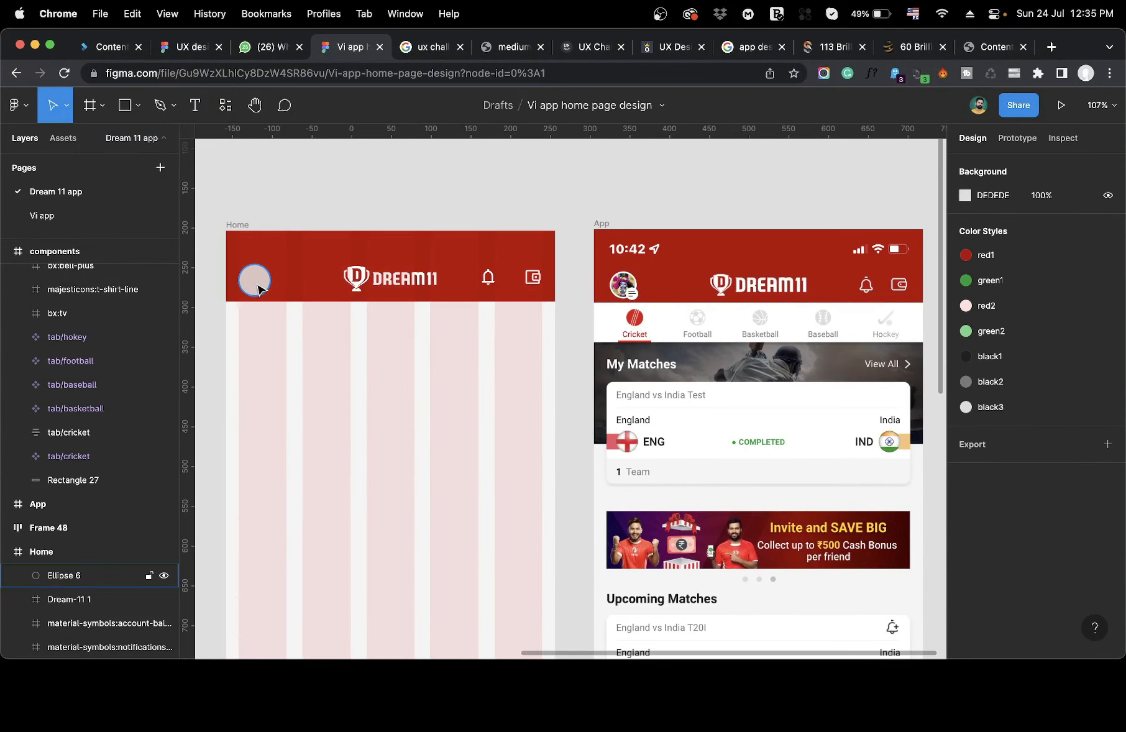
left_click(258, 286)
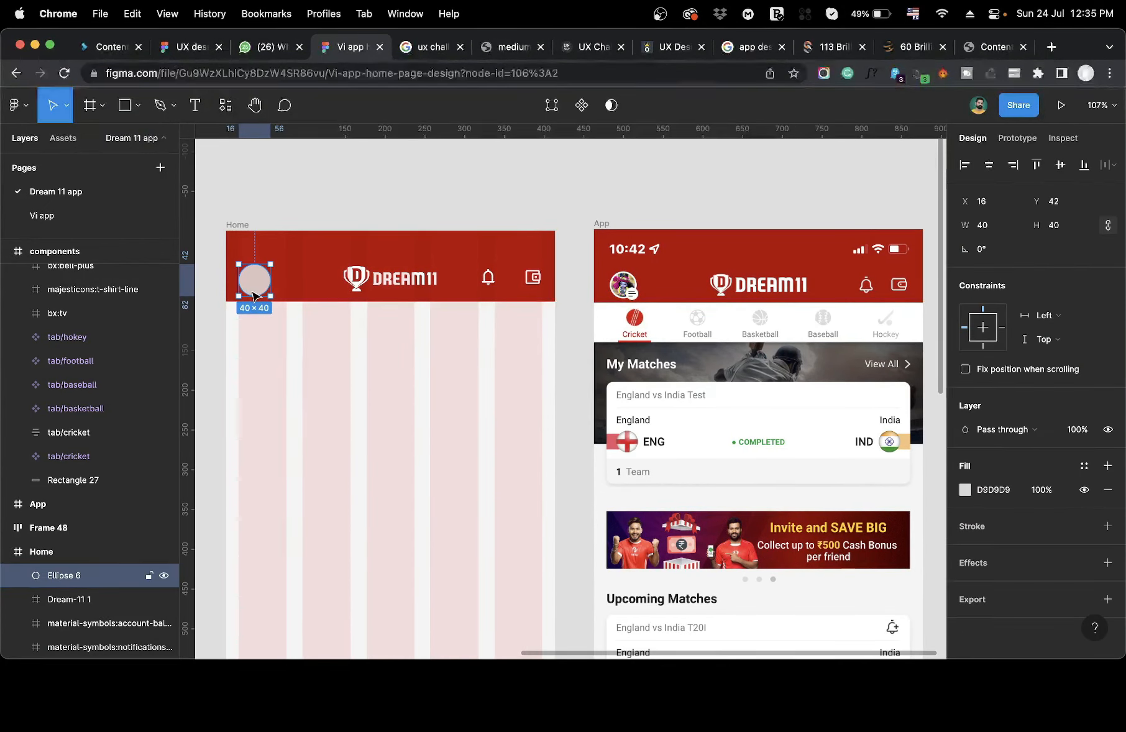
Group the header's bell and wallet icons in an auto layout frame.
left_click(488, 278)
left_click(532, 281, "shift")
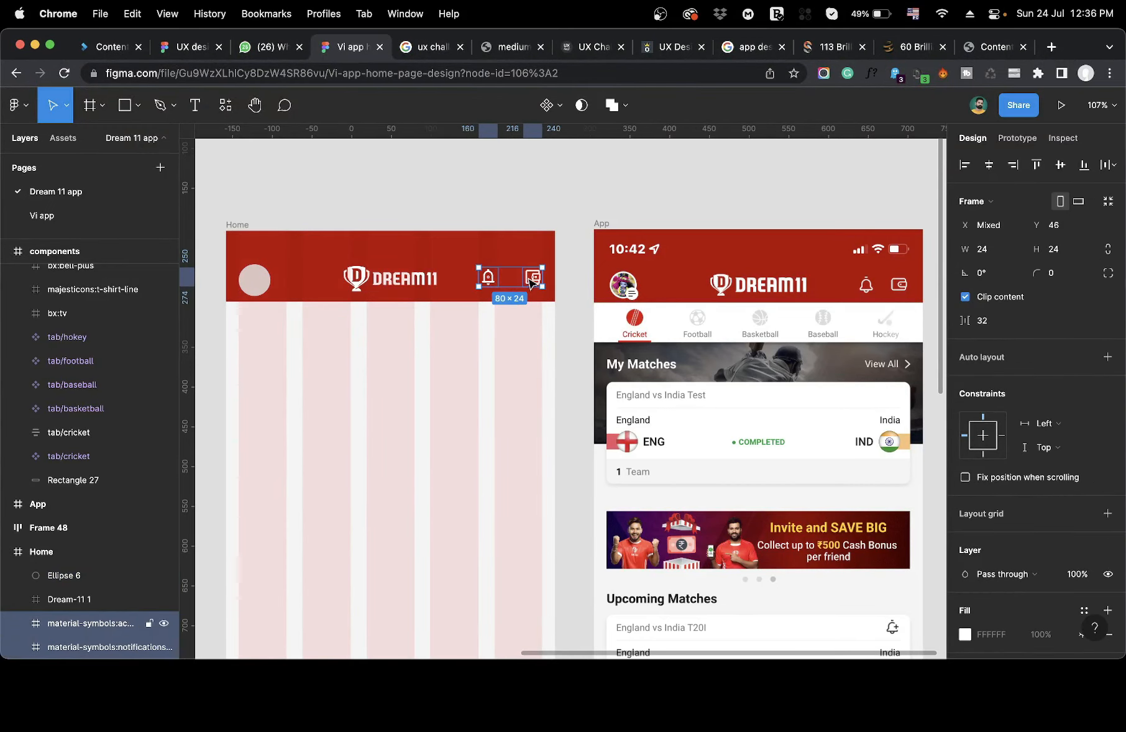
key("shift+a")
key("Escape")
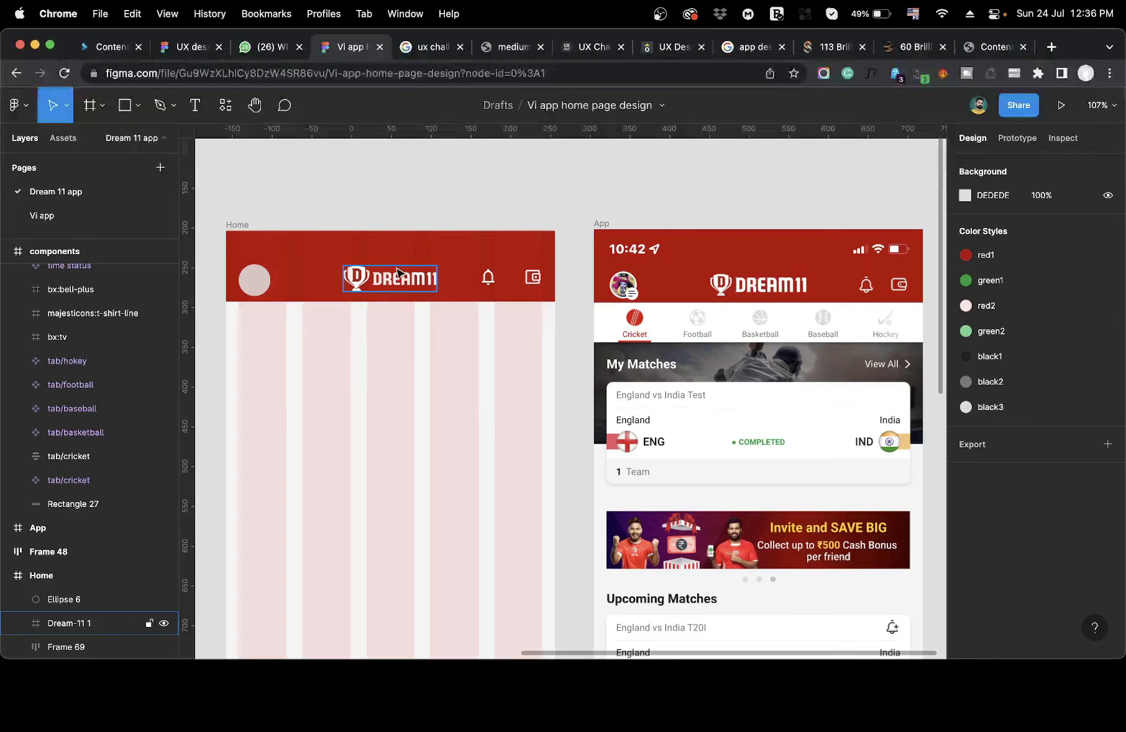
Group the profile circle and the Dream11 logo in an auto layout frame.
left_click(398, 277)
left_click(254, 283, "shift")
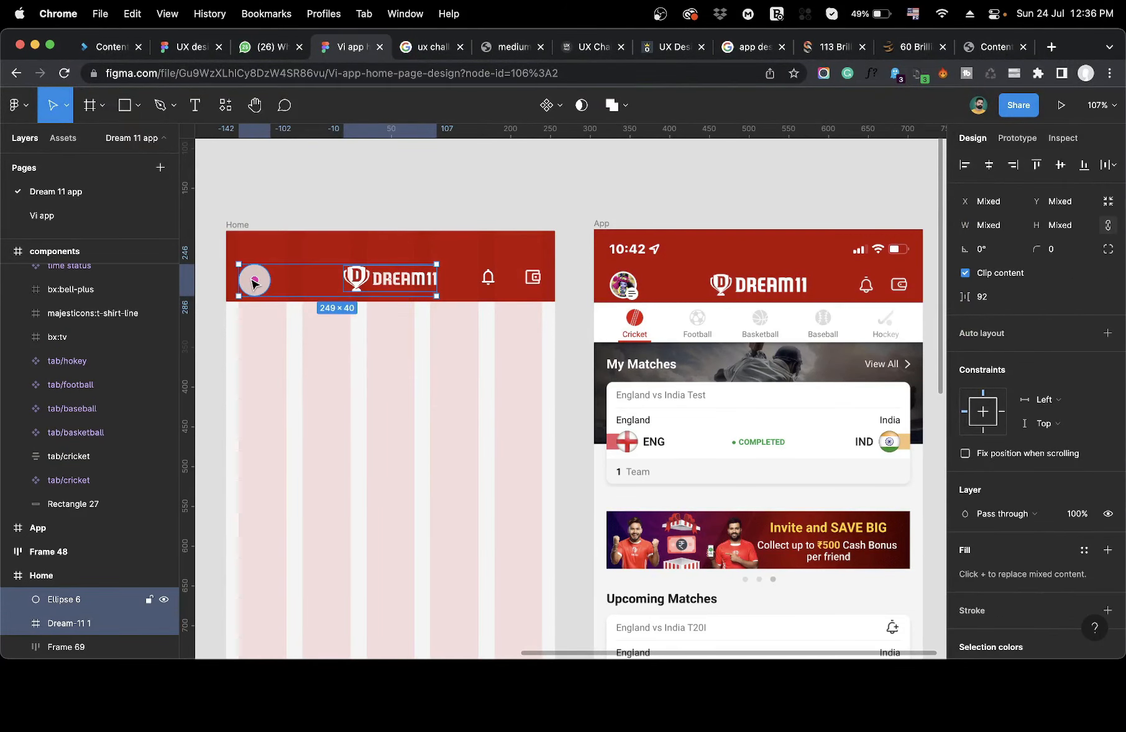
key("shift+a")
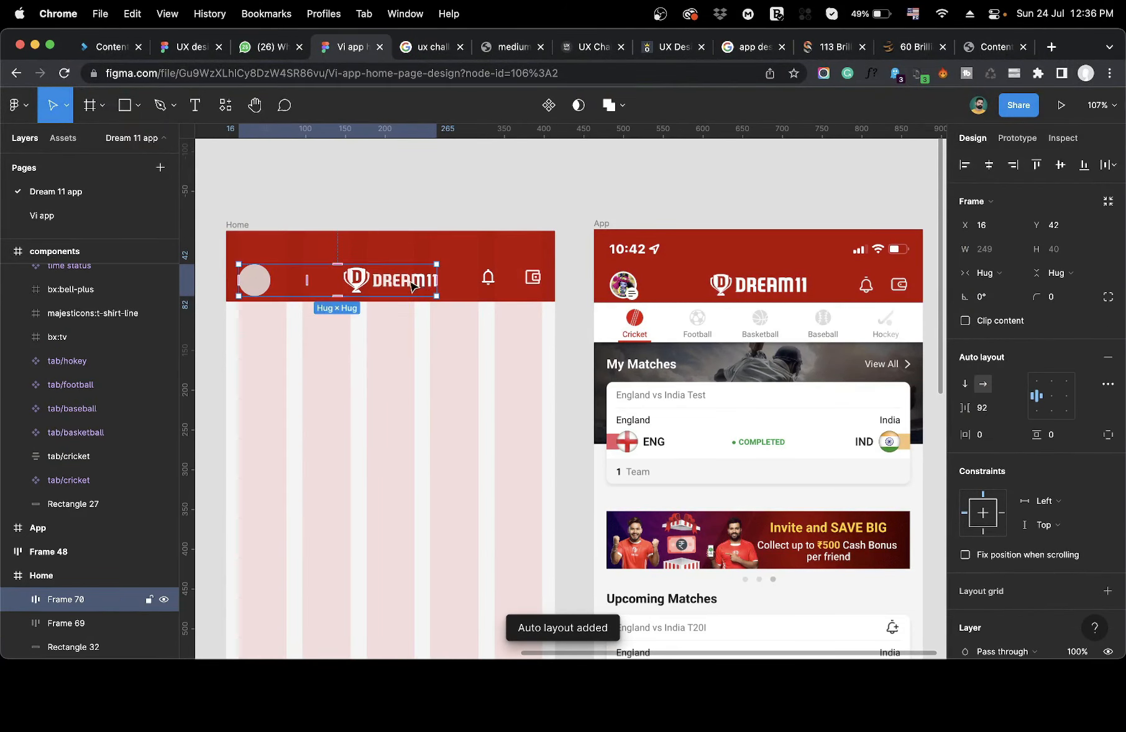
Combine the circle-and-logo frame and the icons frame into one horizontal auto layout row.
left_click(488, 277)
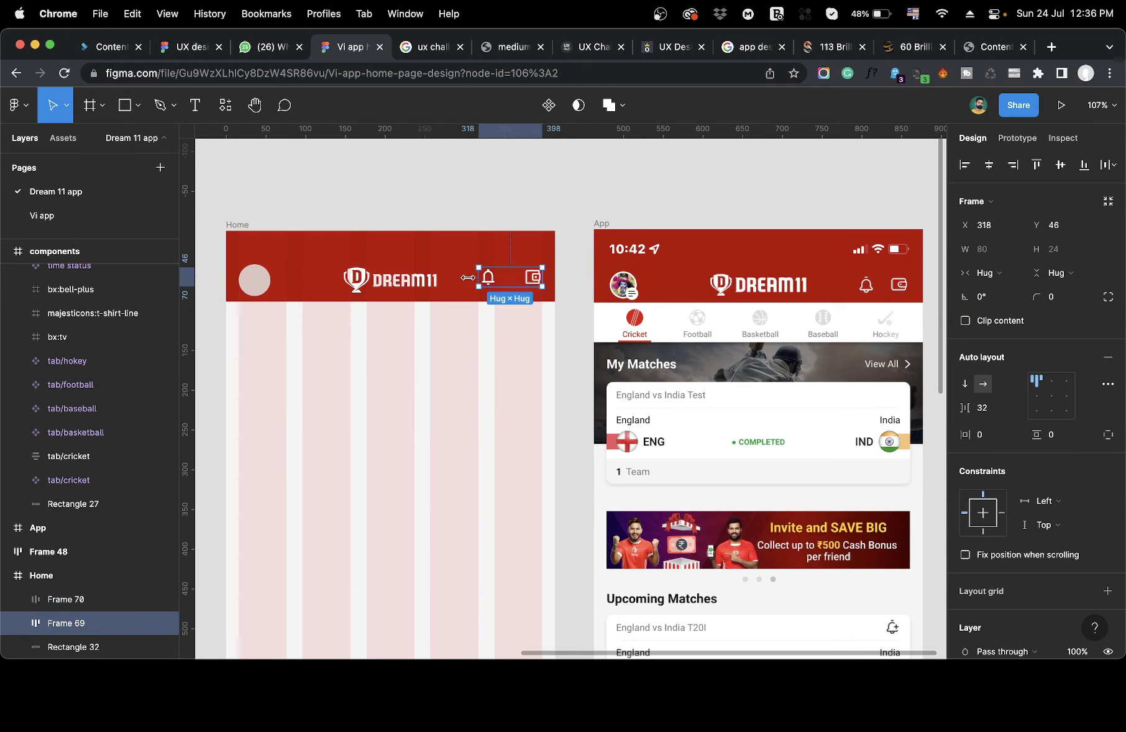
left_click(415, 286, "shift")
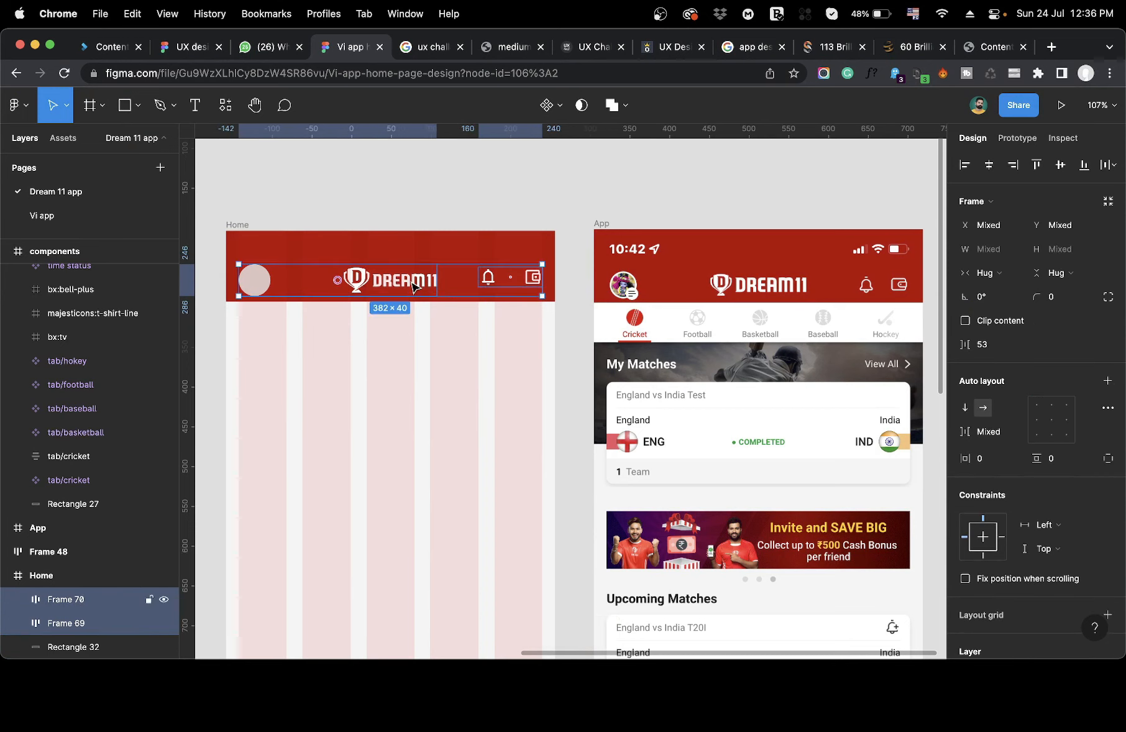
key("shift+a")
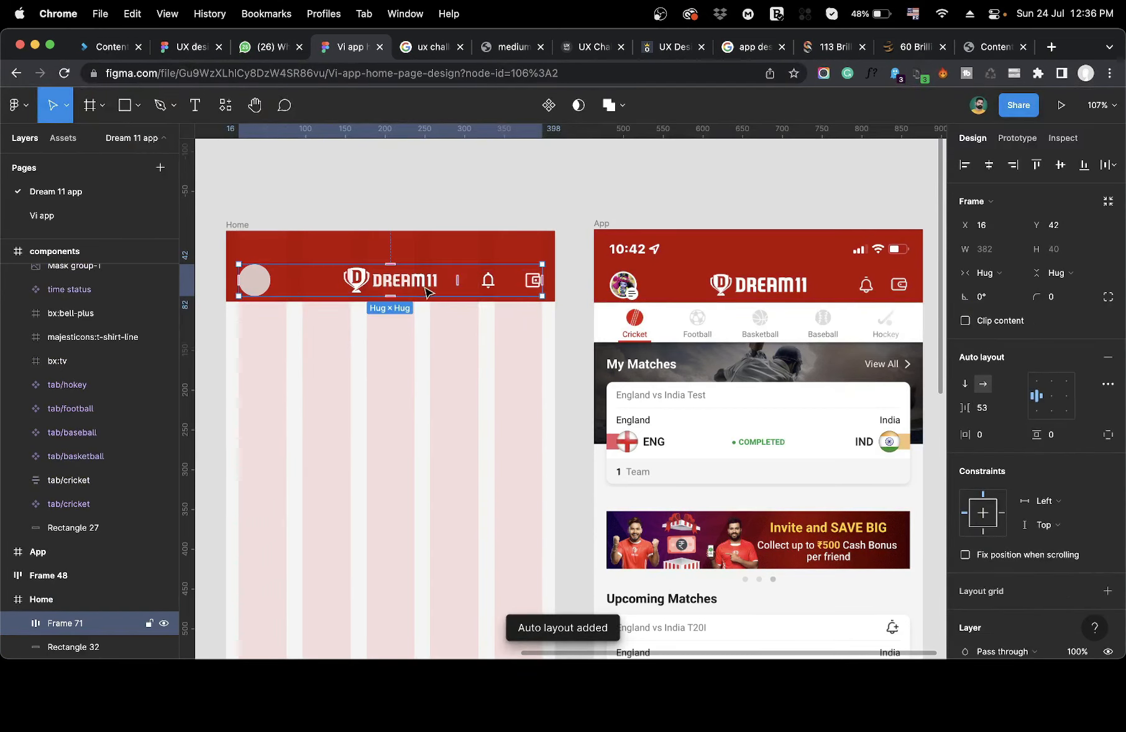
Set the auto layout spacing between the bell and wallet icons to 24.
double_click(487, 287)
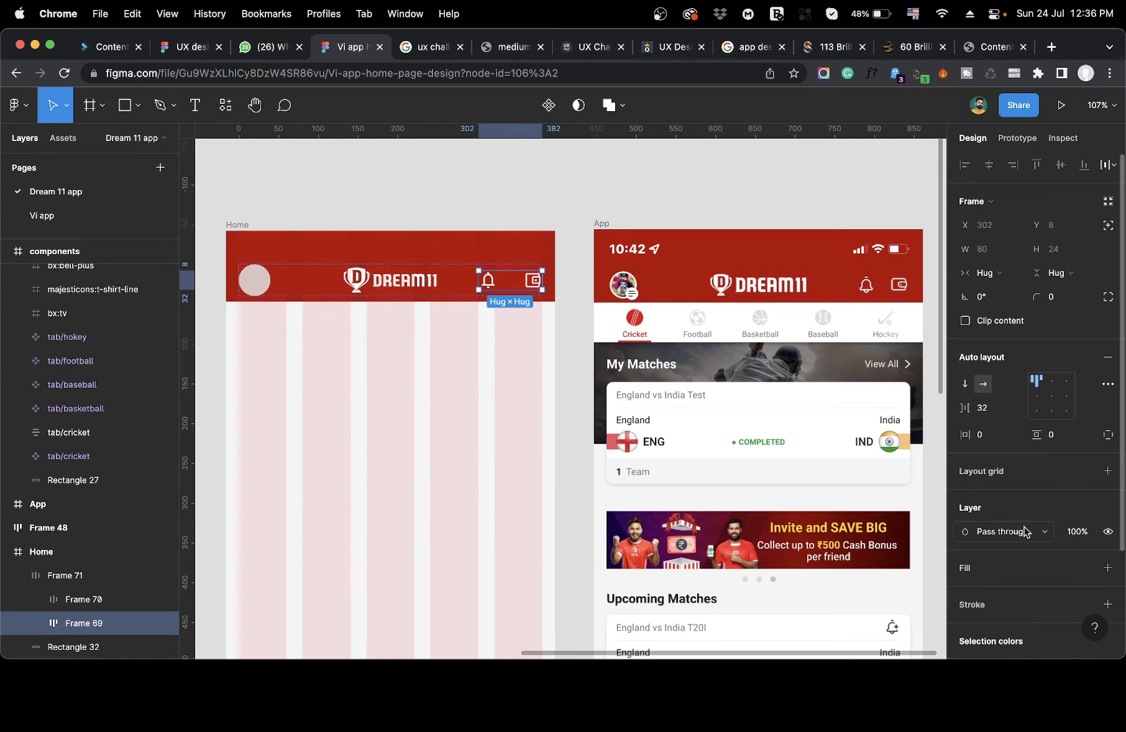
left_click(991, 416)
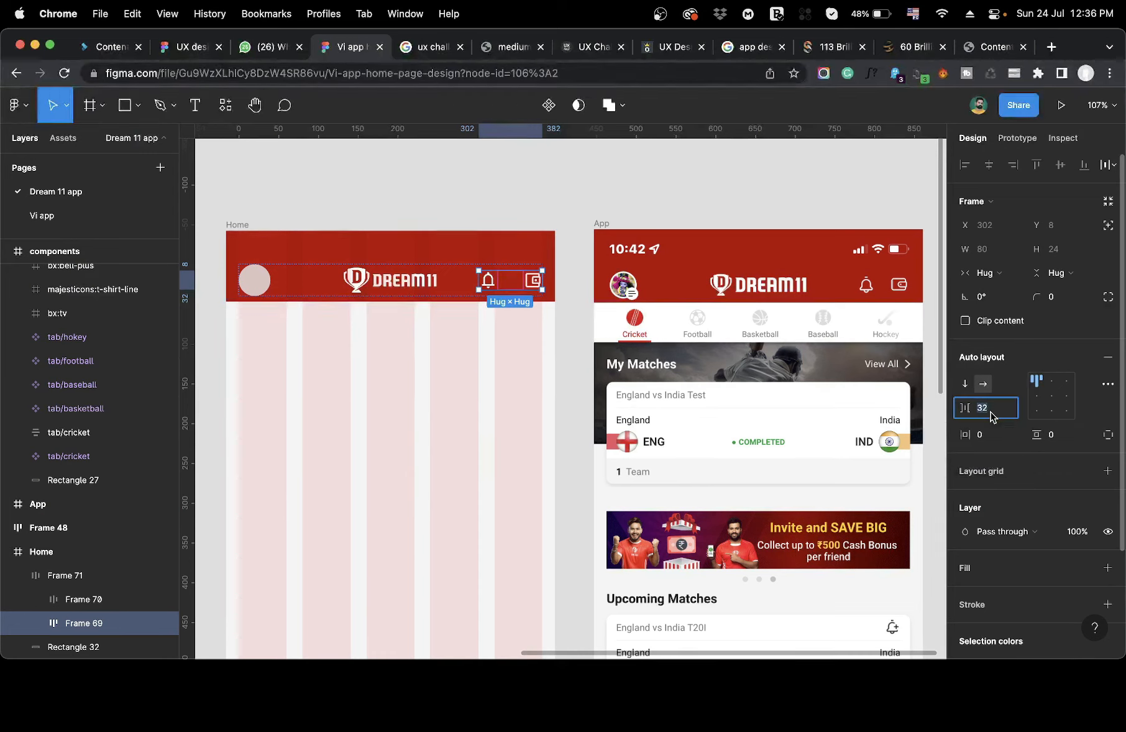
type("24")
key("Return")
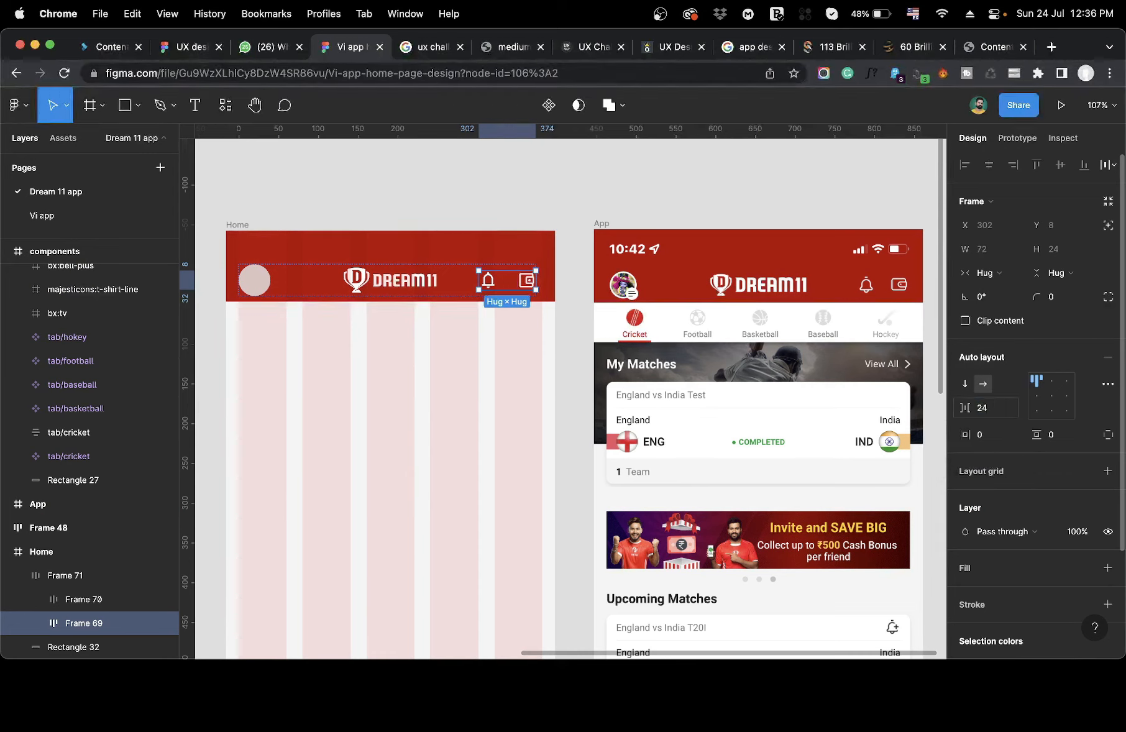
scroll(635, 371, "up", 5)
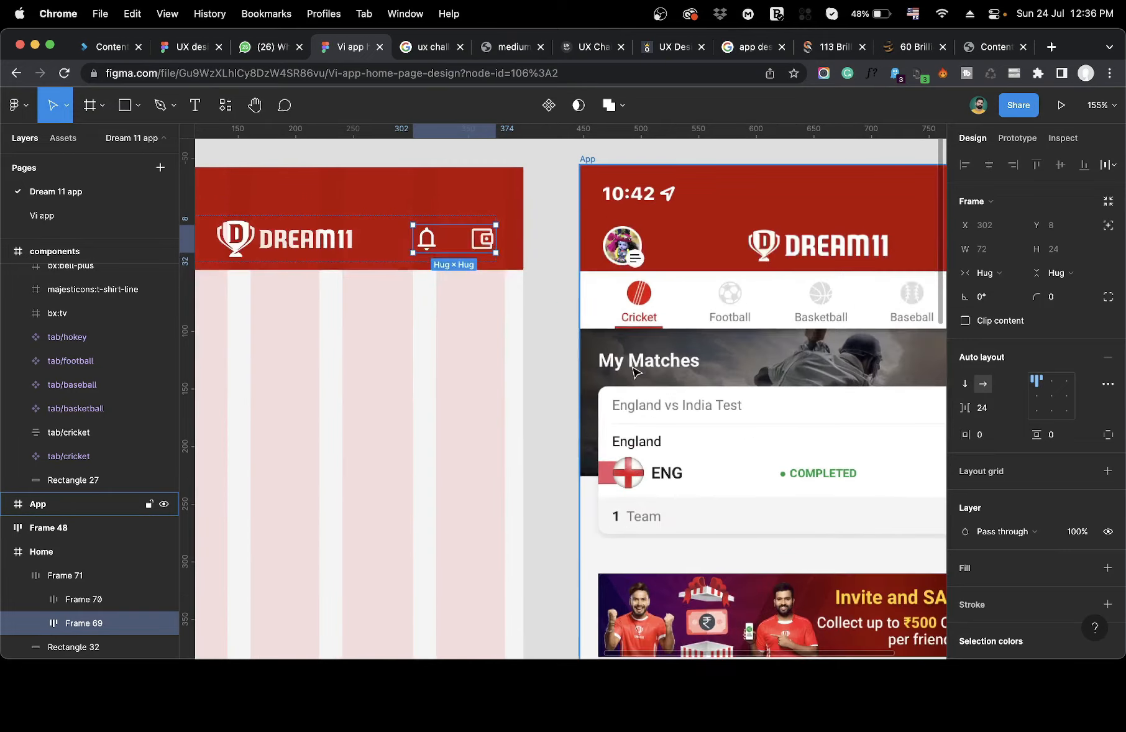
key("super+z")
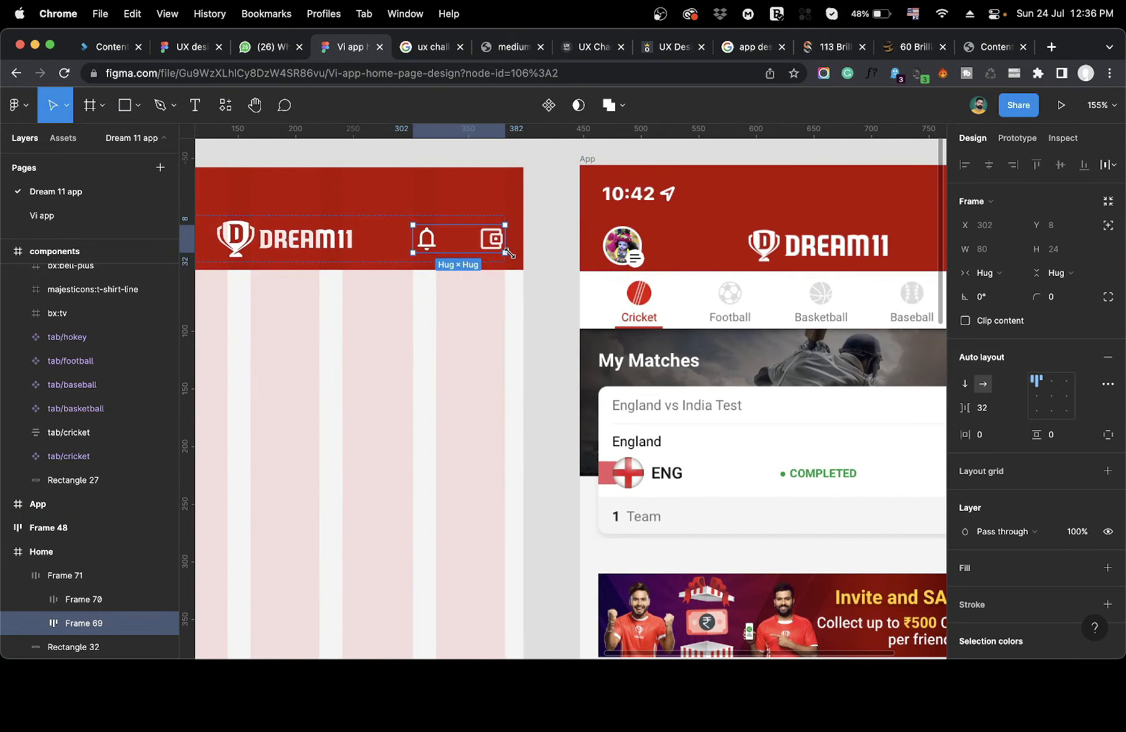
key("super+shift+z")
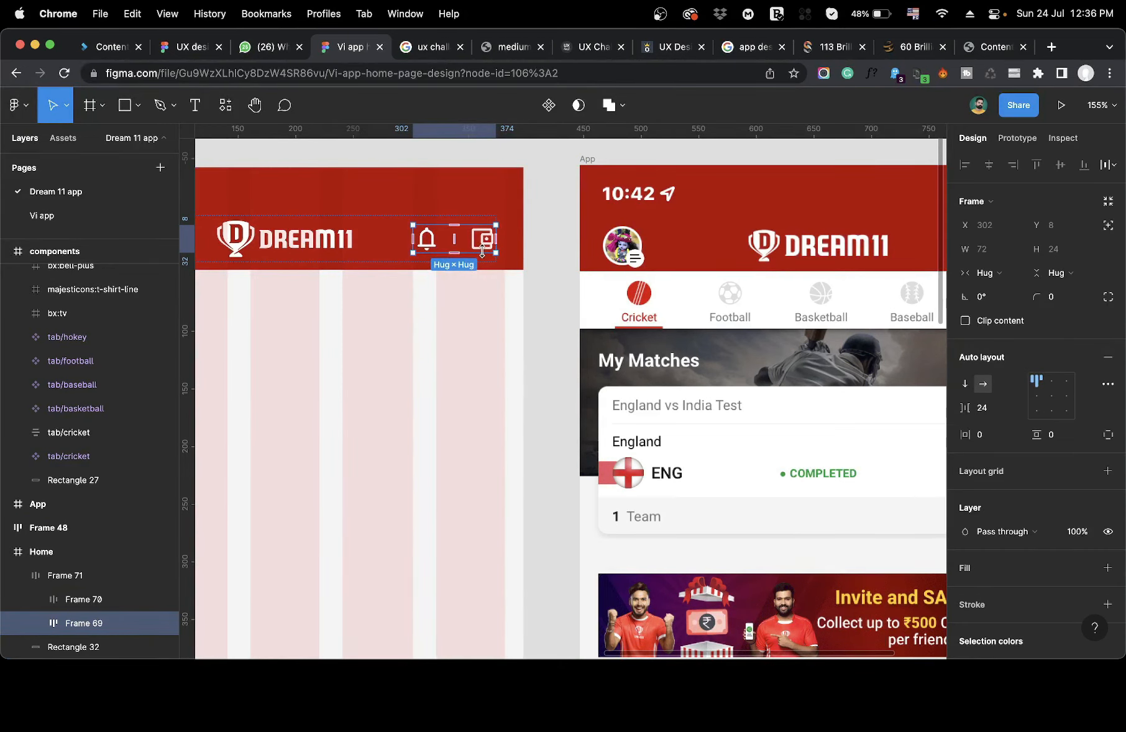
Widen the header's auto layout row to a width of 382 so it ends at the last layout column.
scroll(480, 252, "down", 2)
scroll(479, 252, "down", 3)
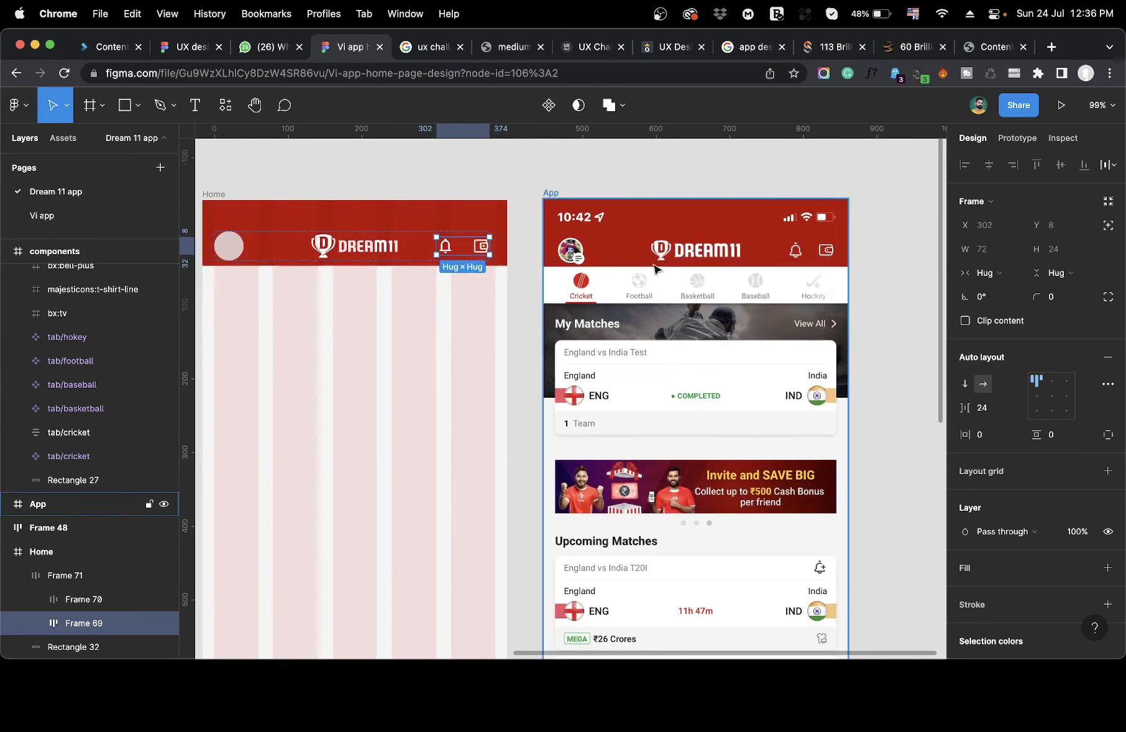
left_click(540, 251)
left_click(65, 575)
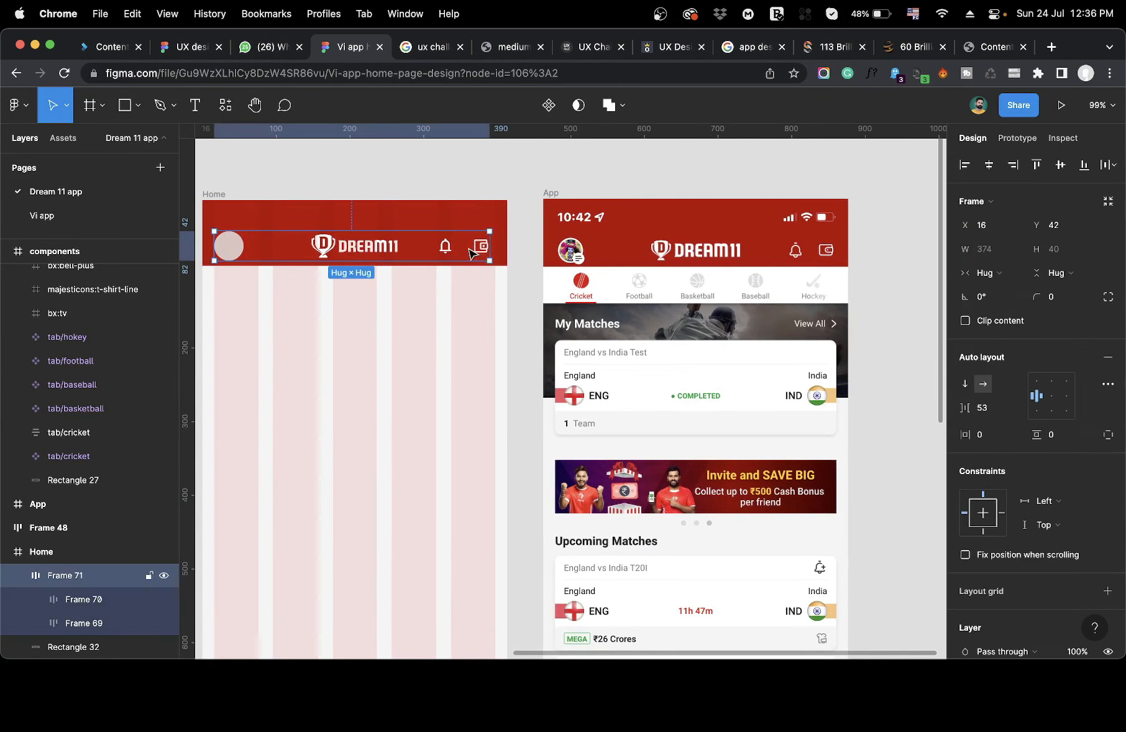
left_click_drag(496, 247, 499, 247)
scroll(500, 279, "up", 3)
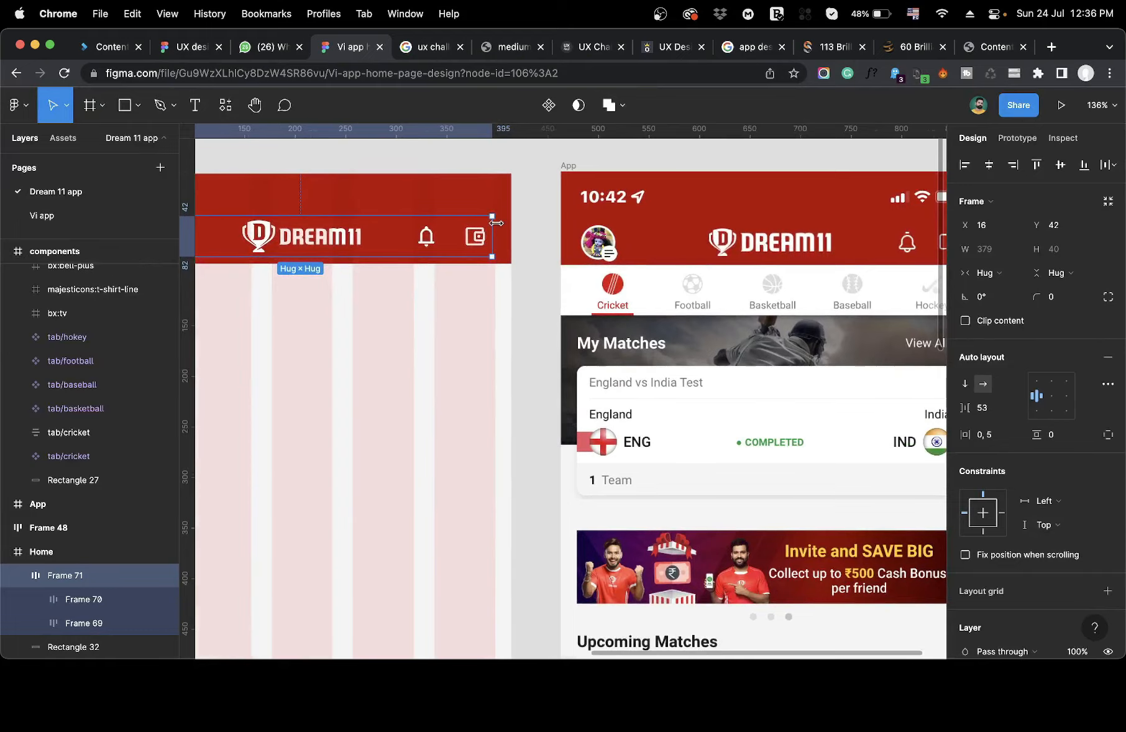
scroll(496, 223, "up", 5)
left_click_drag(489, 224, 493, 224)
scroll(511, 212, "down", 5)
scroll(514, 215, "left", 3)
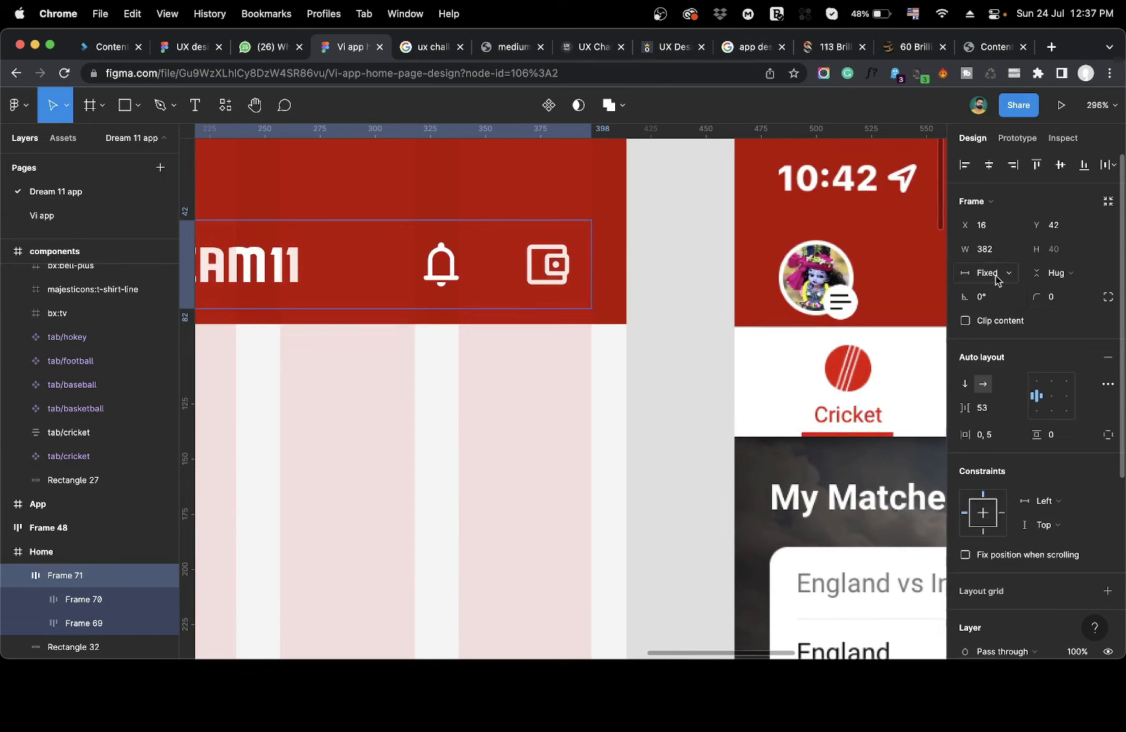
Change the header row's auto layout spacing mode to Space between.
left_click(1108, 385)
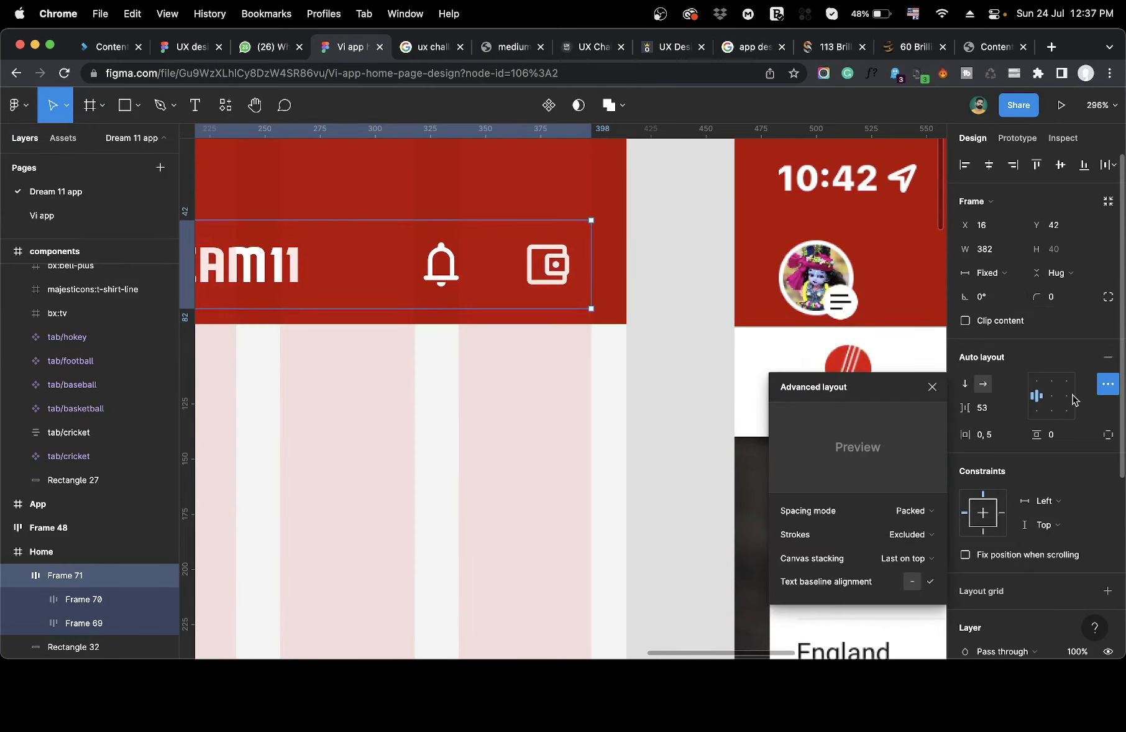
left_click(912, 512)
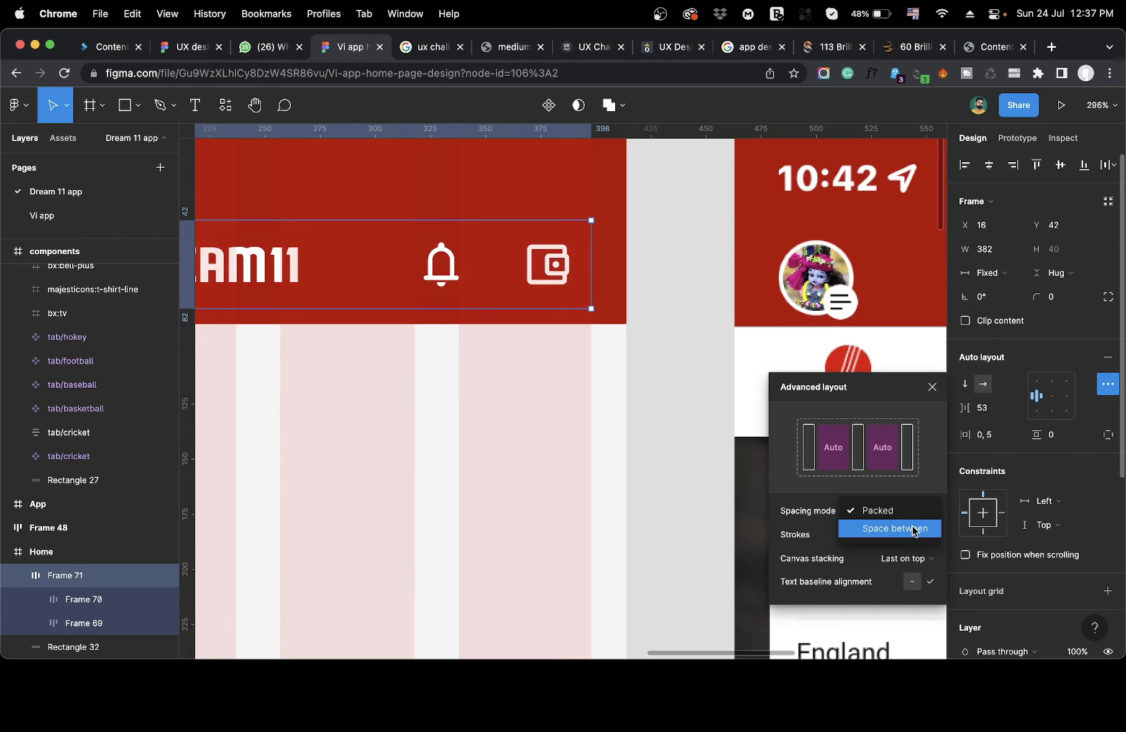
left_click(914, 528)
left_click(933, 388)
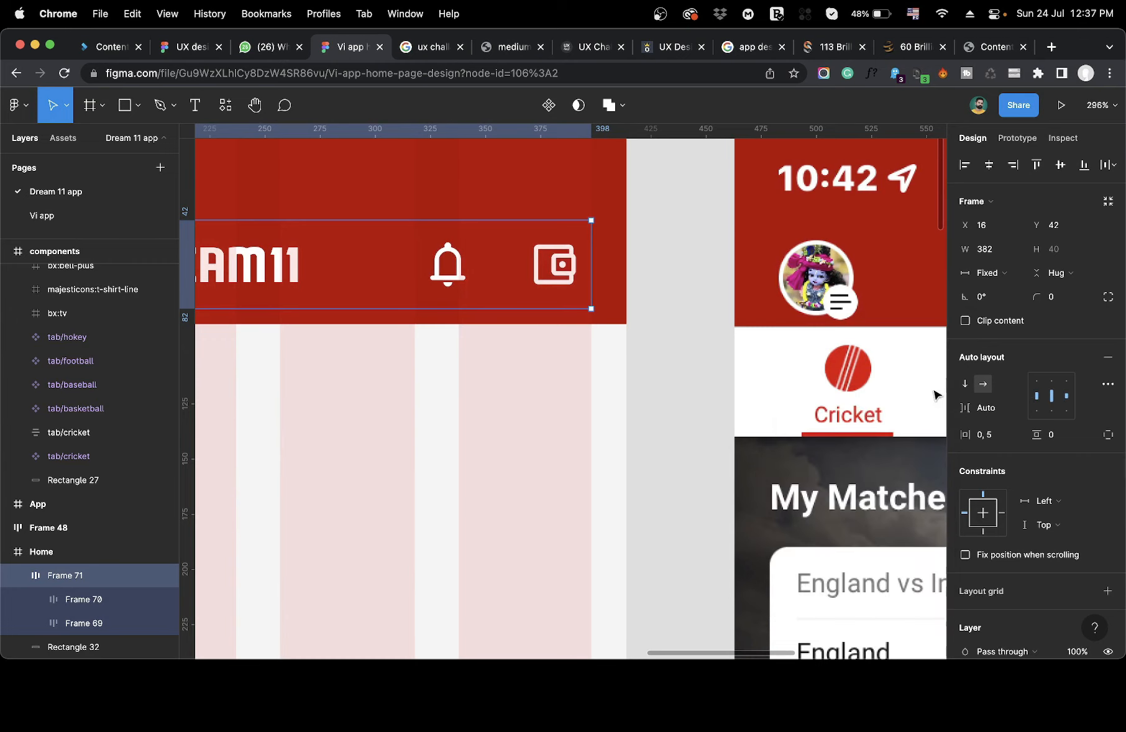
Set the auto layout spacing between the bell and wallet icons to 16.
scroll(683, 385, "left", 2)
left_click(497, 250)
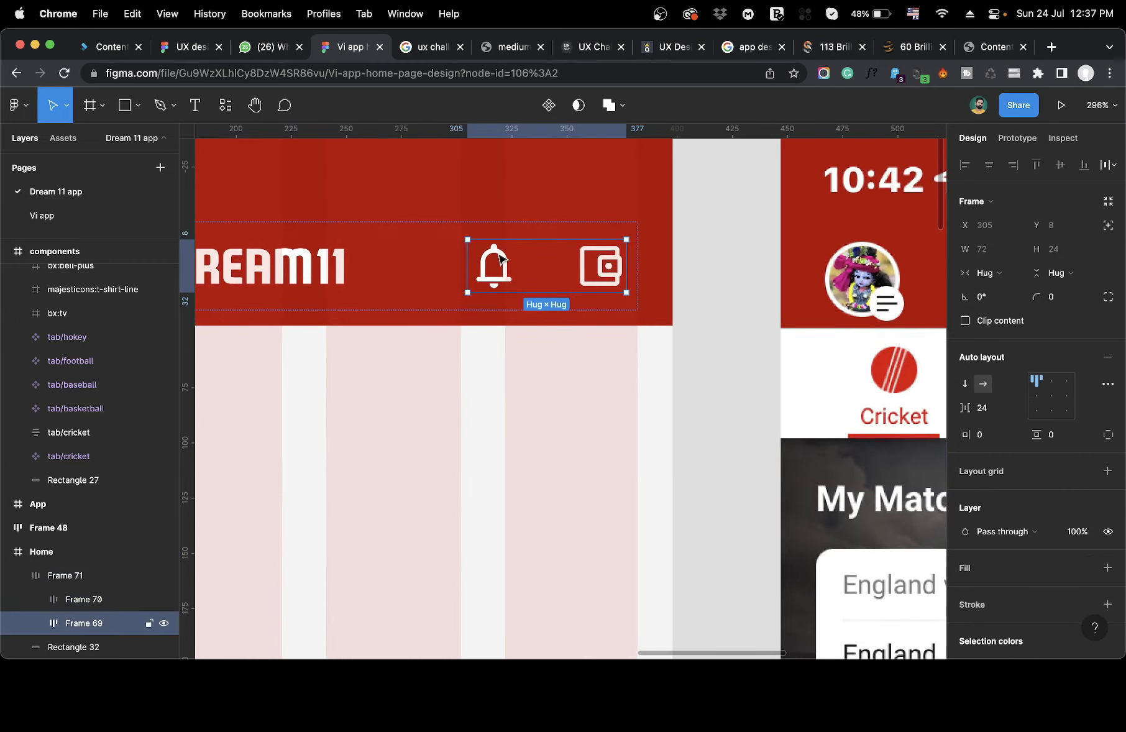
left_click(996, 413)
key("shift+Down")
key("shift+Down")
key("shift+Down")
key("Up")
key("Up")
key("Up")
key("Up")
key("Up")
key("Up")
key("Up")
key("Up")
key("Up")
key("Up")
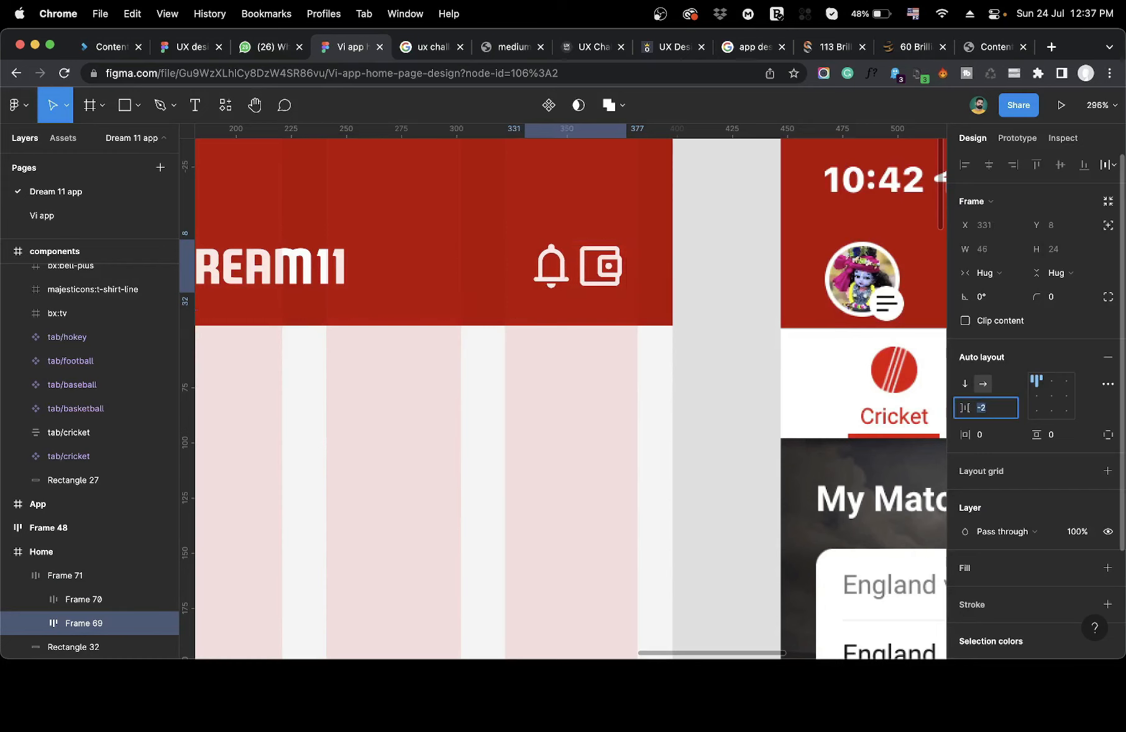
key("Up")
key("Up")
key("Up")
key("Up")
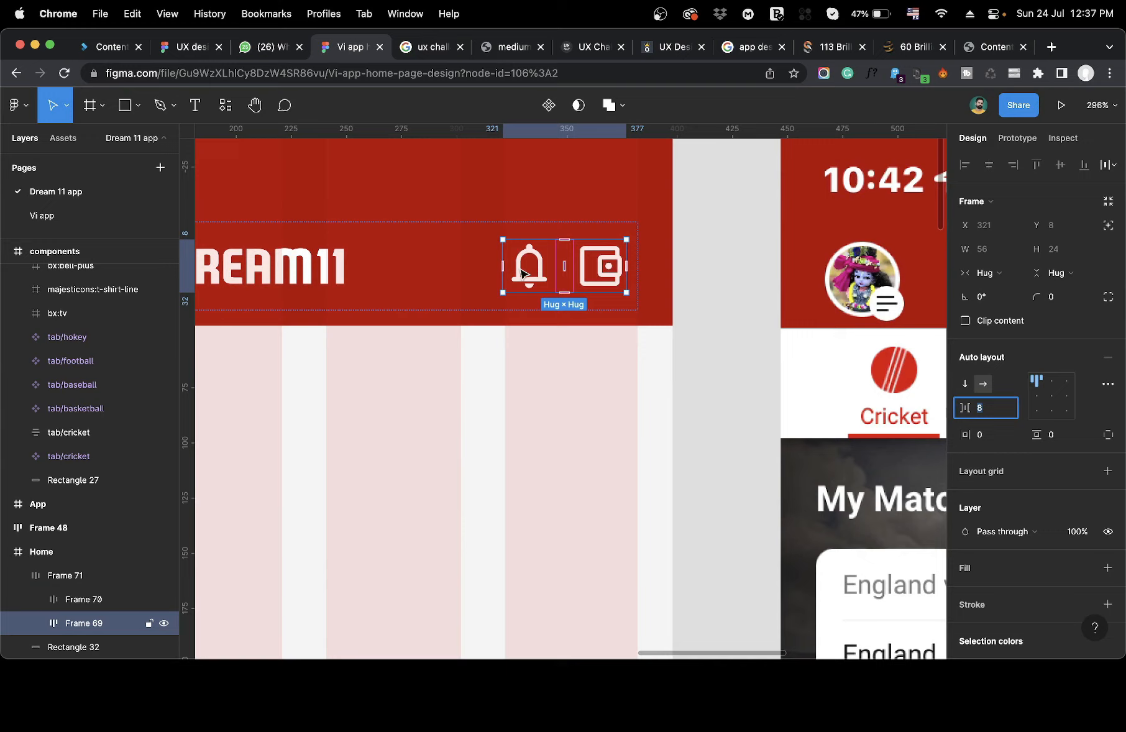
key("shift+Up")
key("shift+Down")
key("shift+Up")
key("Down")
key("Down")
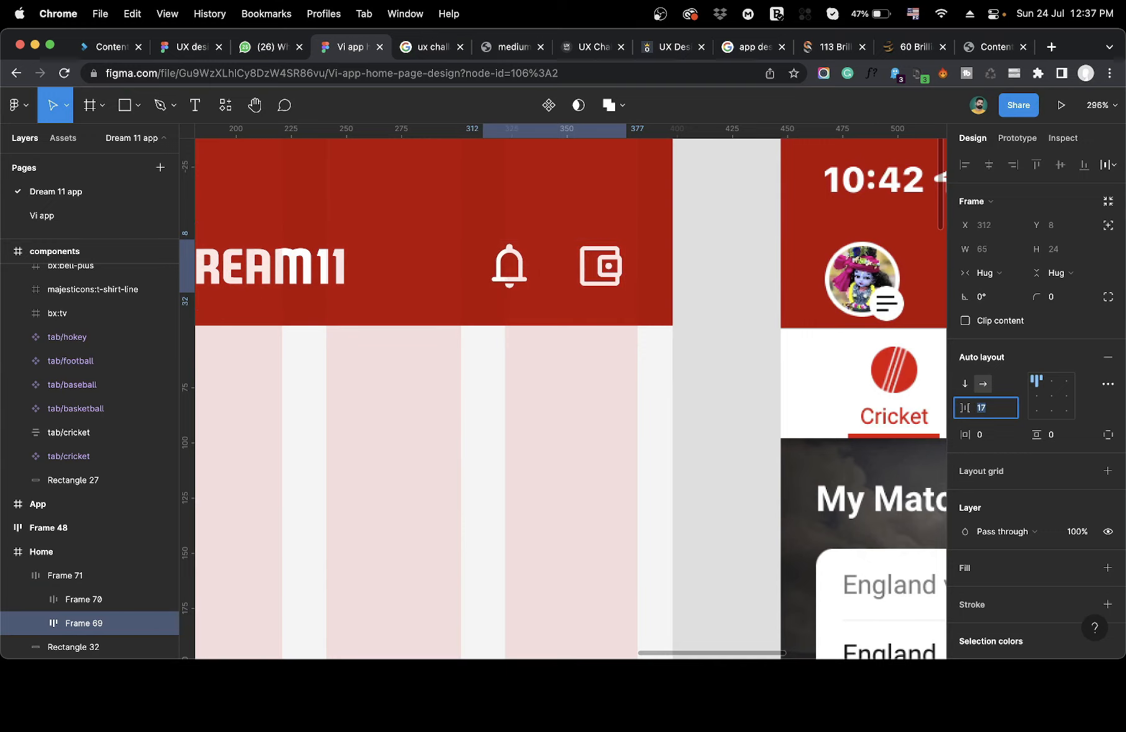
scroll(507, 266, "down", 5)
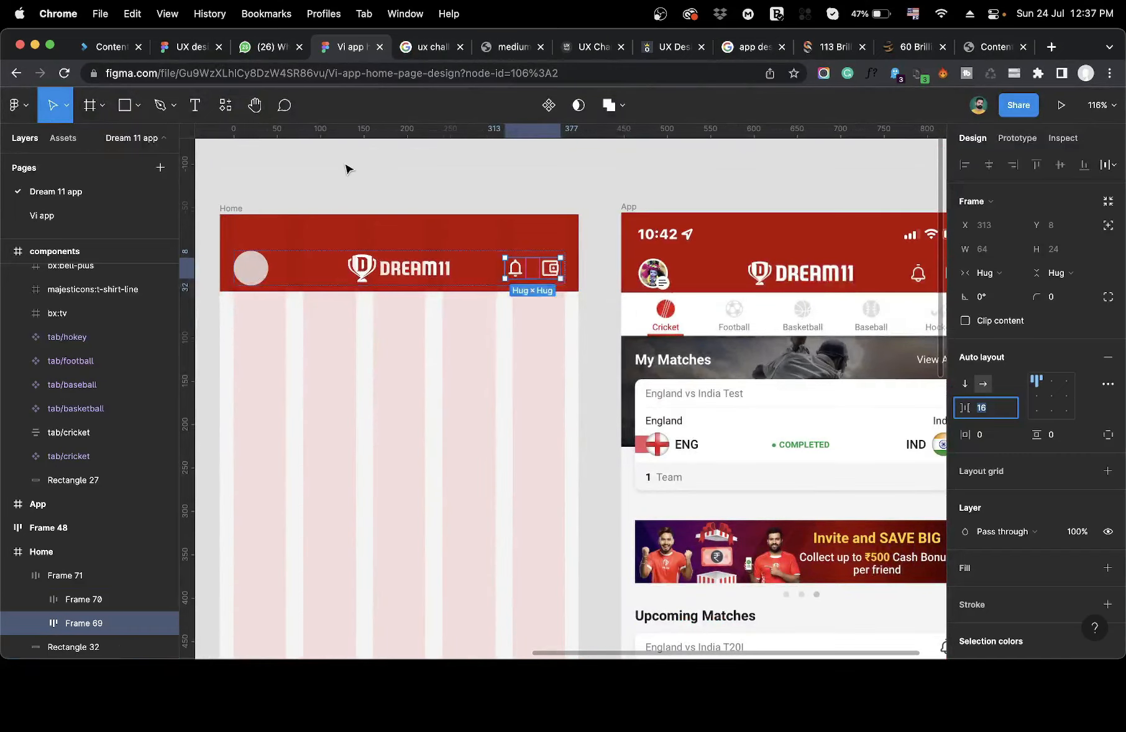
left_click(345, 165)
Turn the standalone black Cricket tab into a component with a second variant, and move the variant set up beside the Hokey tabs.
scroll(345, 165, "down", 5)
scroll(346, 166, "left", 2)
scroll(345, 169, "up", 3)
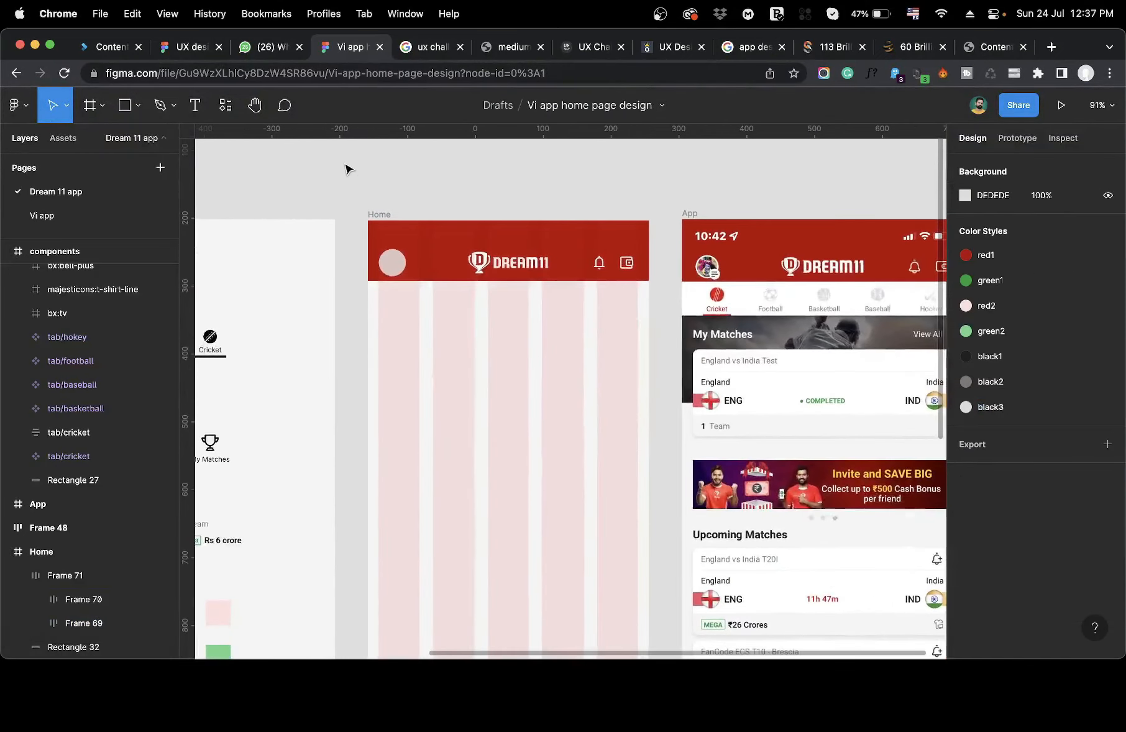
scroll(555, 283, "down", 3)
scroll(554, 283, "right", 2)
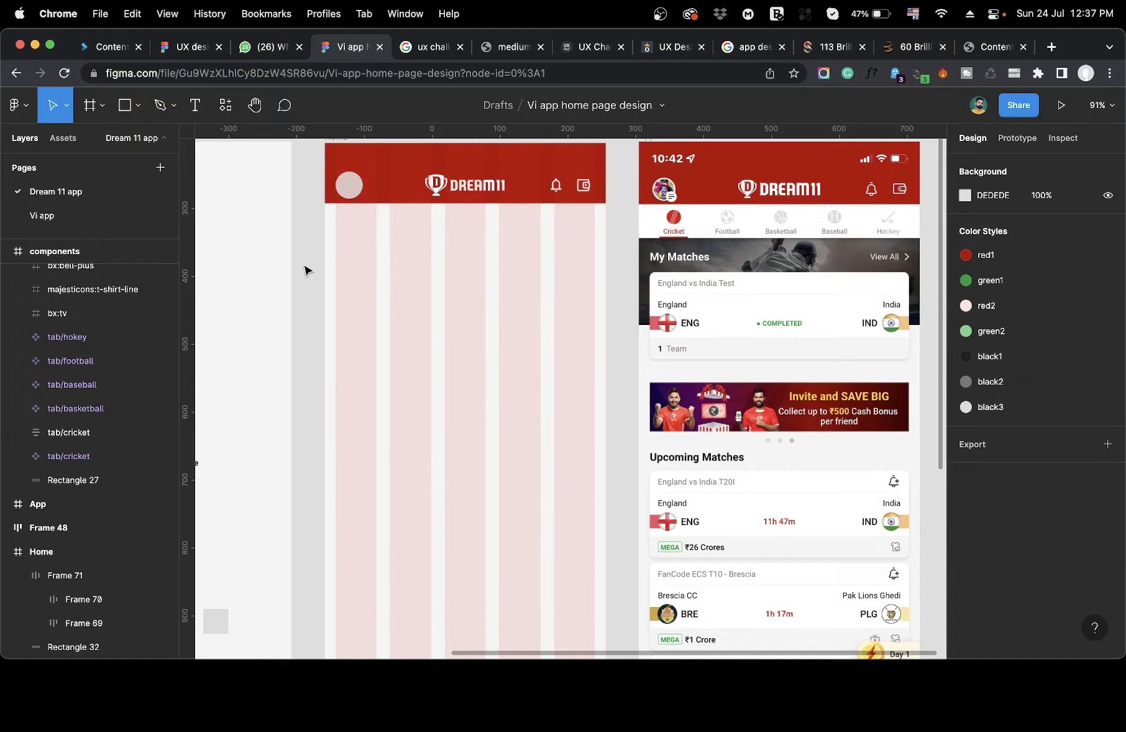
scroll(306, 269, "left", 10)
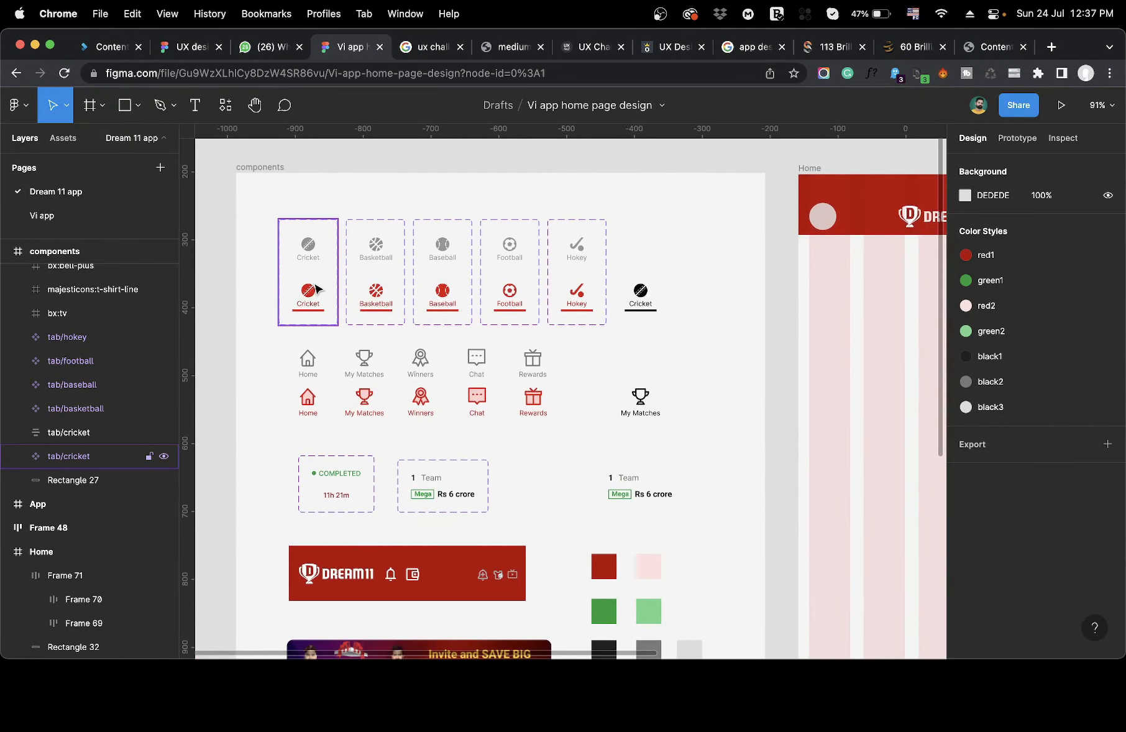
scroll(587, 357, "up", 5)
left_click(582, 358)
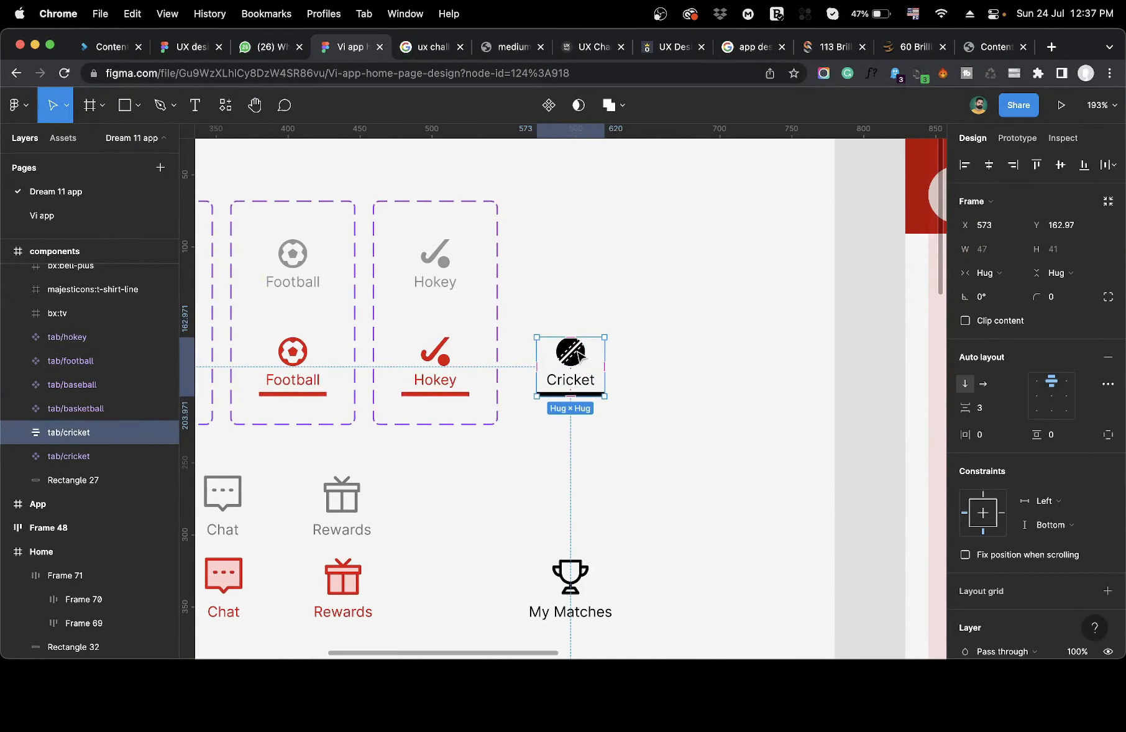
double_click(581, 358)
left_click(609, 367)
left_click(594, 383)
left_click(643, 377)
mouse_move(582, 364)
left_mouse_down()
mouse_move(606, 368)
mouse_move(592, 365)
left_mouse_up()
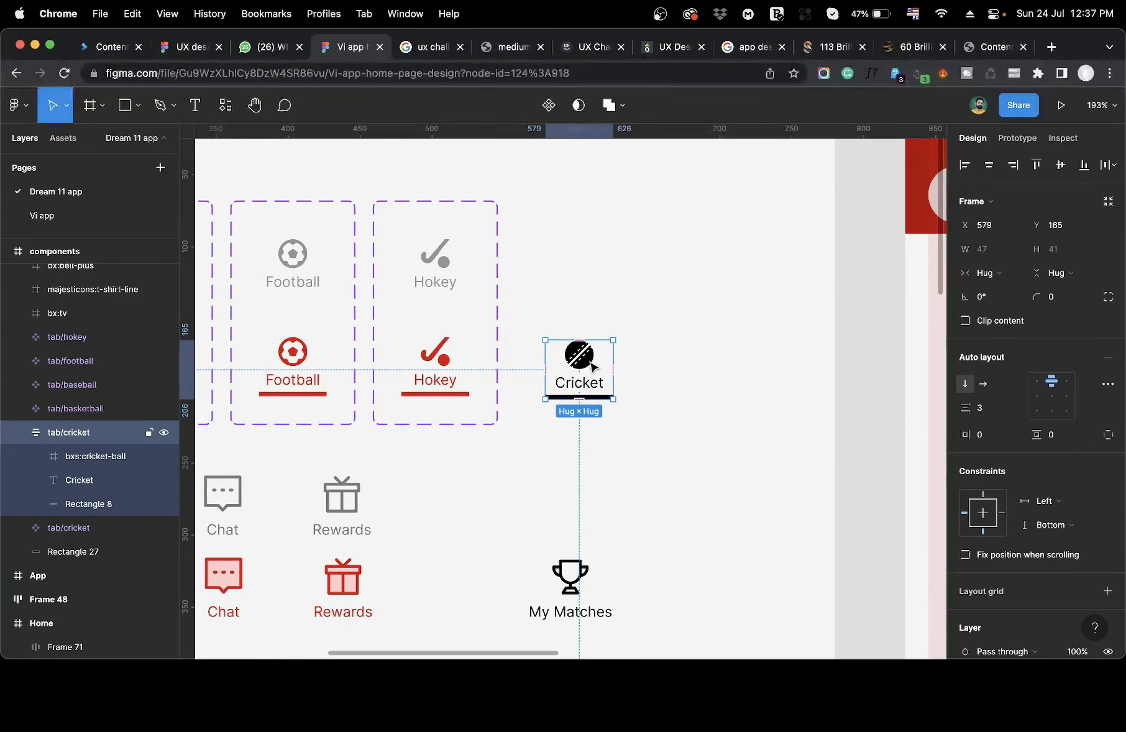
left_click(548, 107)
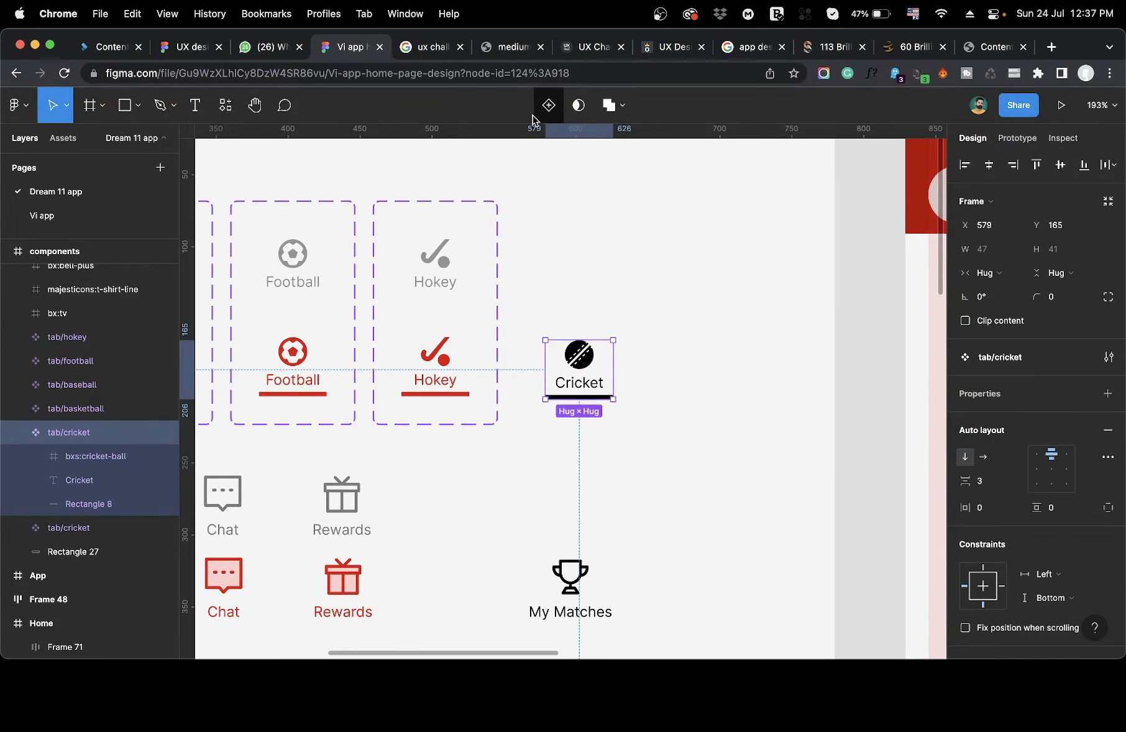
left_click(548, 107)
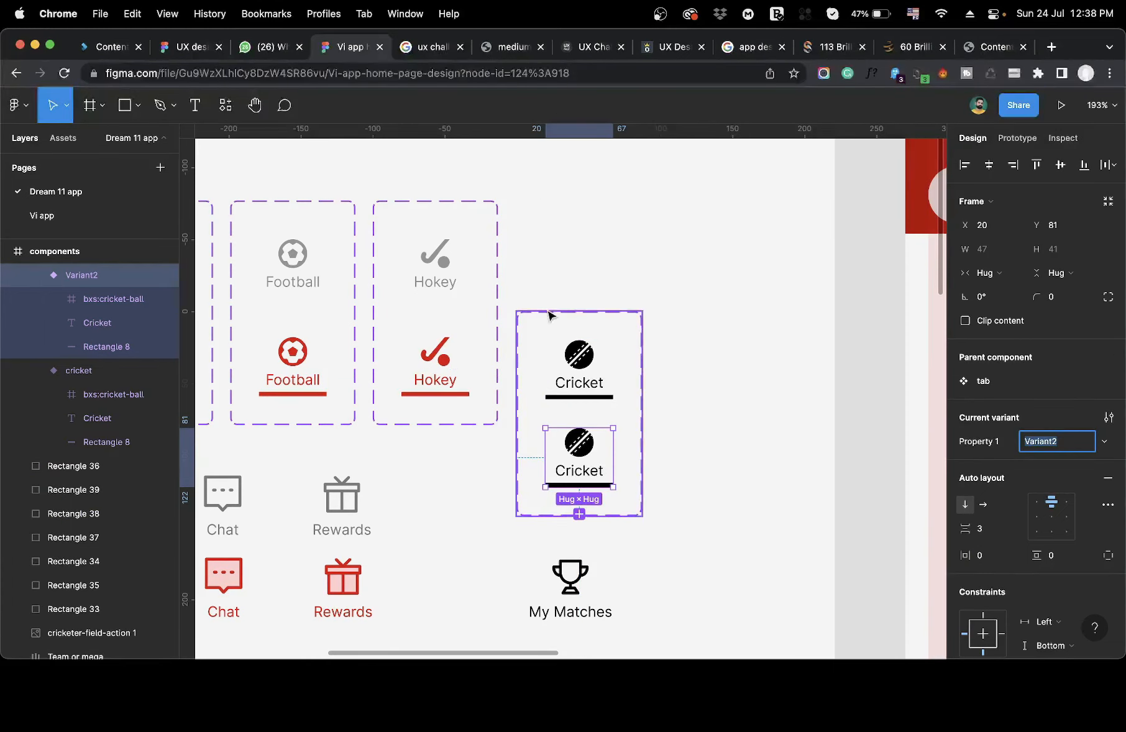
left_click(688, 371)
left_click_drag(589, 364, 591, 270)
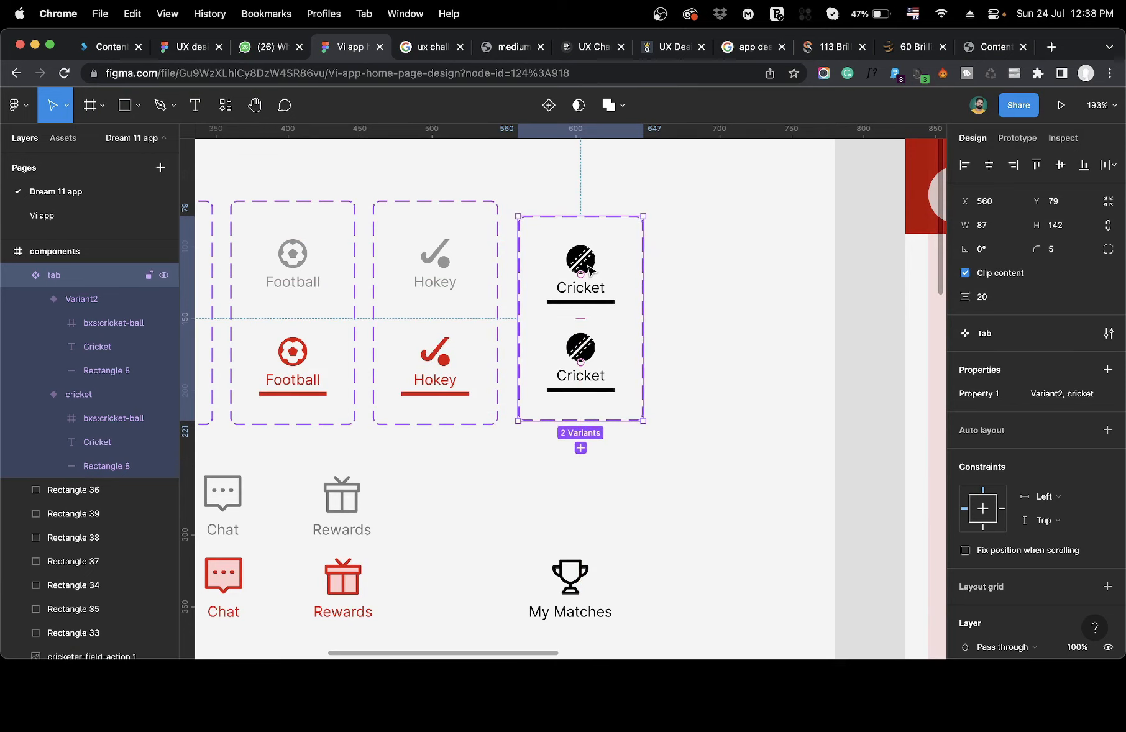
Apply the red1 color style to the lower Cricket tab variant.
left_click(590, 355)
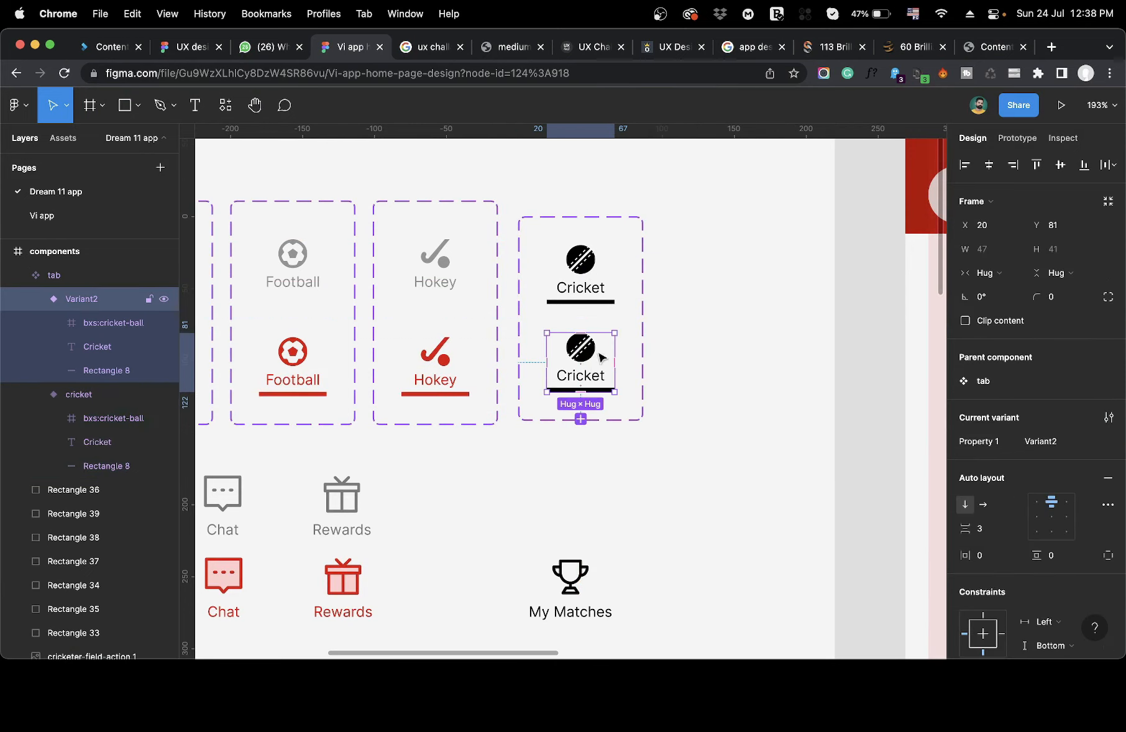
scroll(998, 484, "down", 1)
scroll(999, 484, "down", 5)
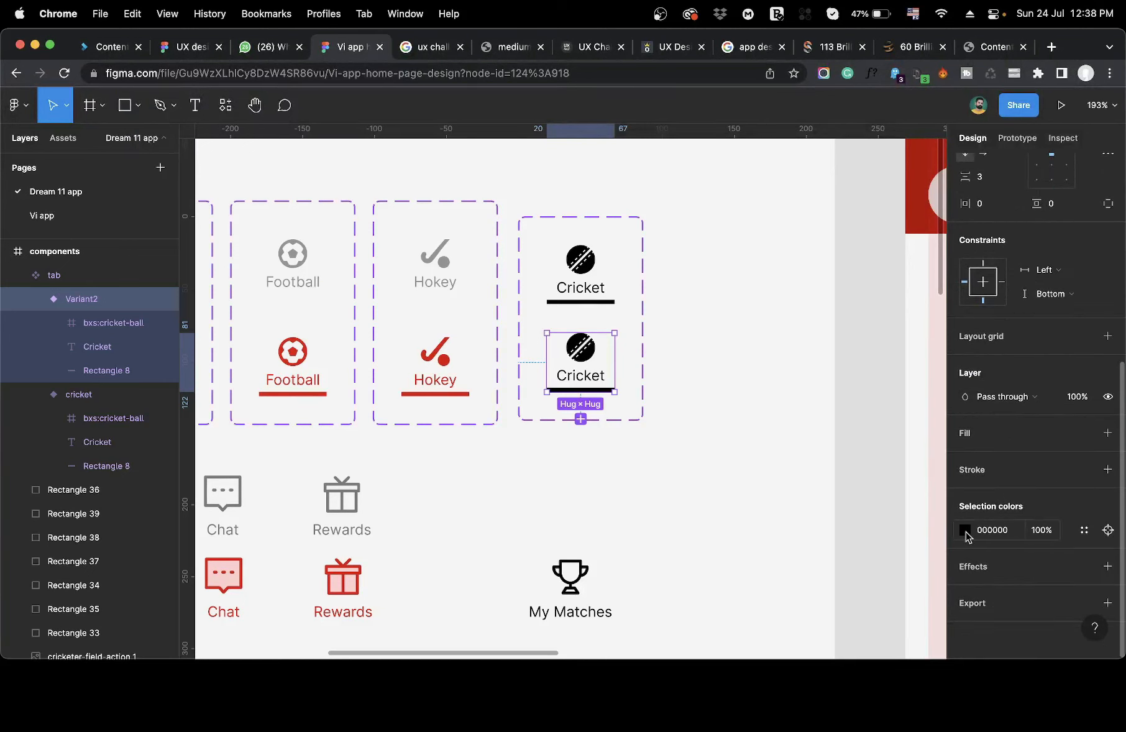
left_click(1083, 533)
left_click(808, 569)
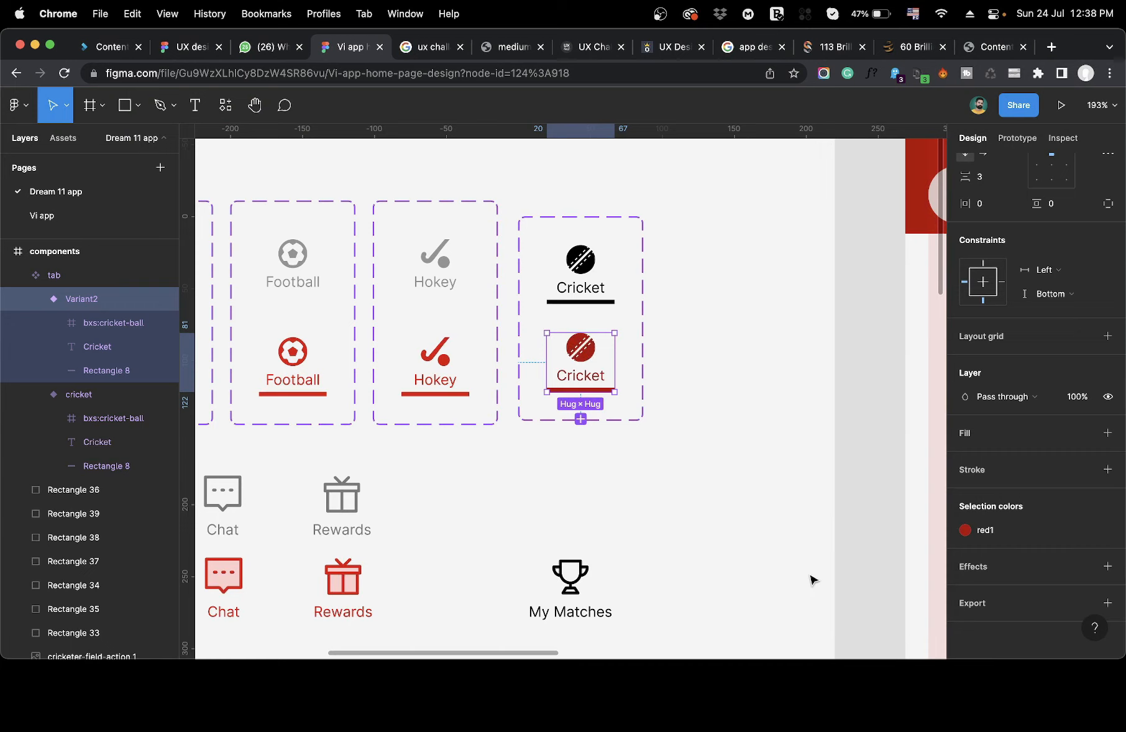
Apply the black2 color style to the upper Cricket tab variant.
left_click(595, 264)
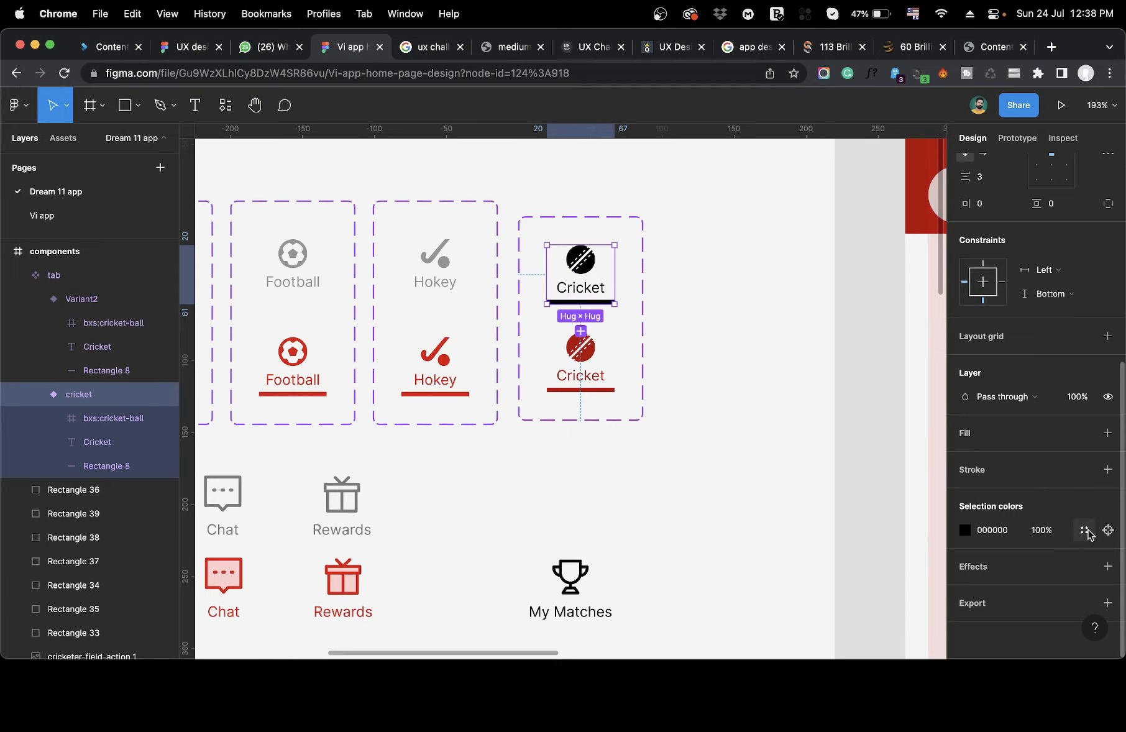
left_click(1085, 531)
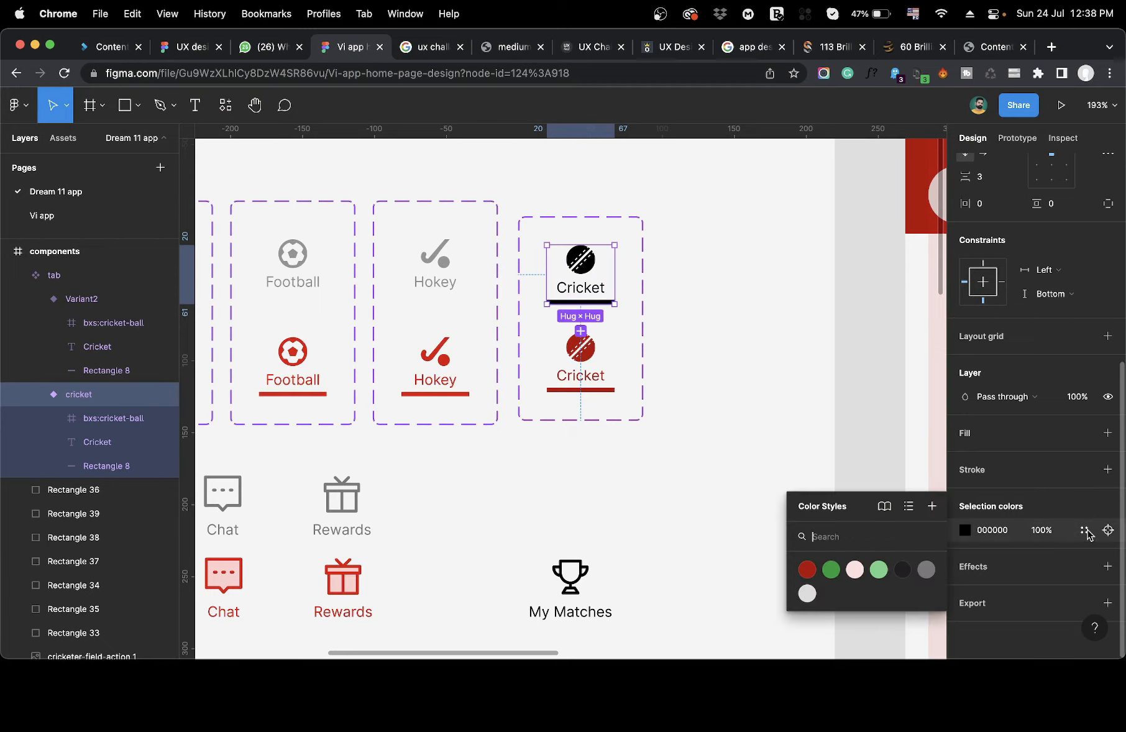
left_click(926, 569)
left_click(724, 412)
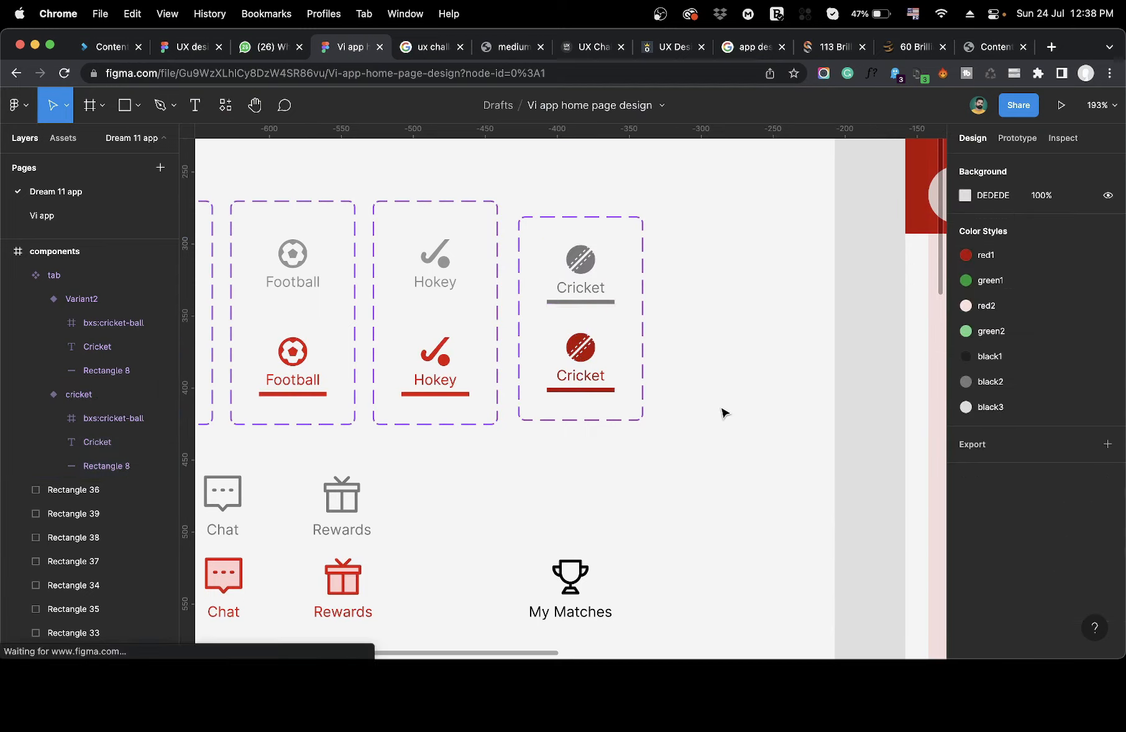
Rename the gray Cricket tab variant so that its Property 1 value is off.
scroll(724, 412, "down", 5)
scroll(724, 412, "left", 1)
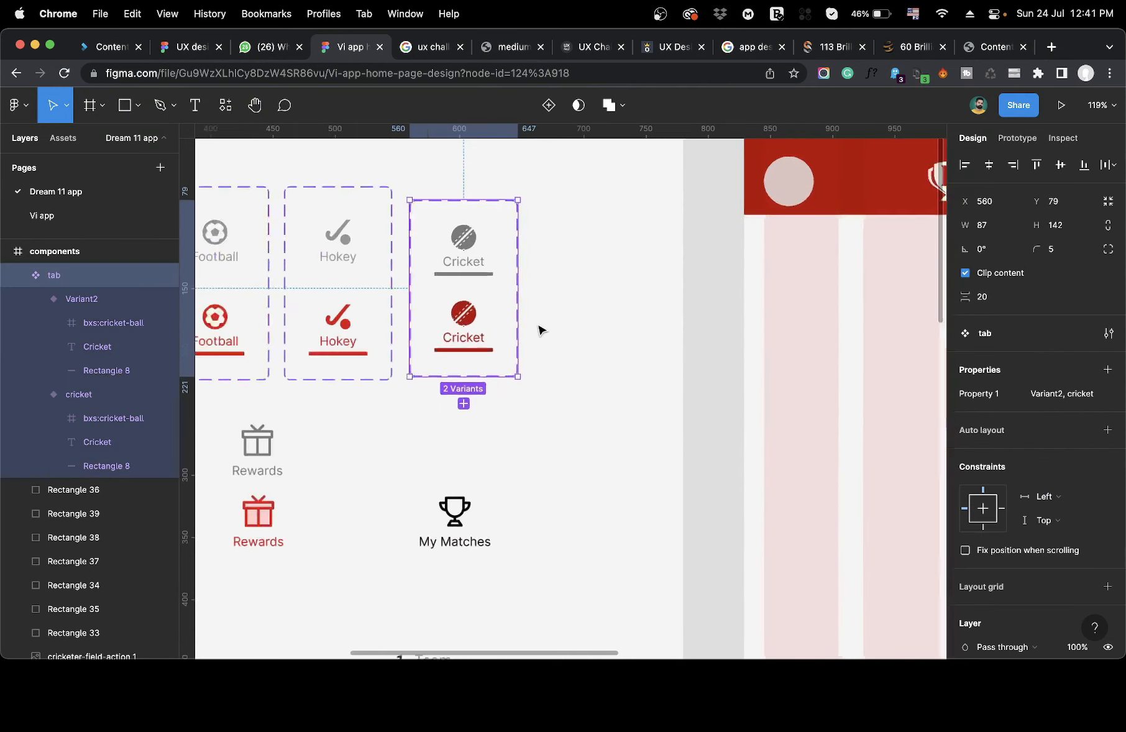
scroll(541, 330, "up", 2)
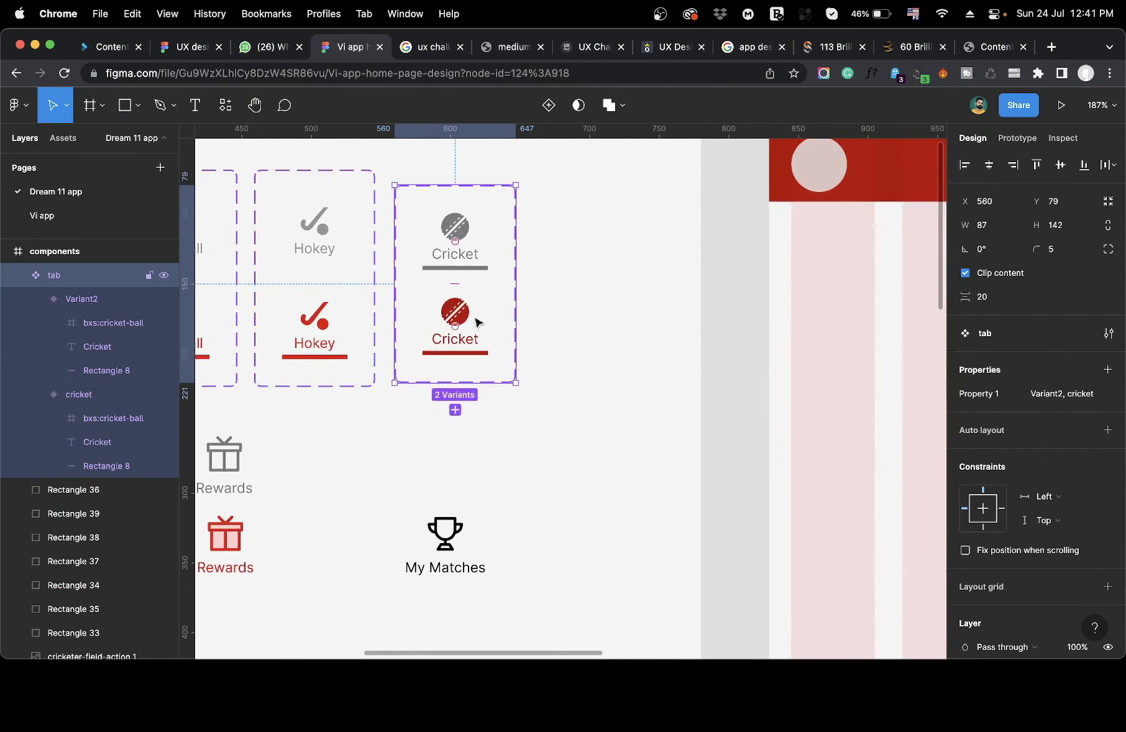
left_click(470, 269)
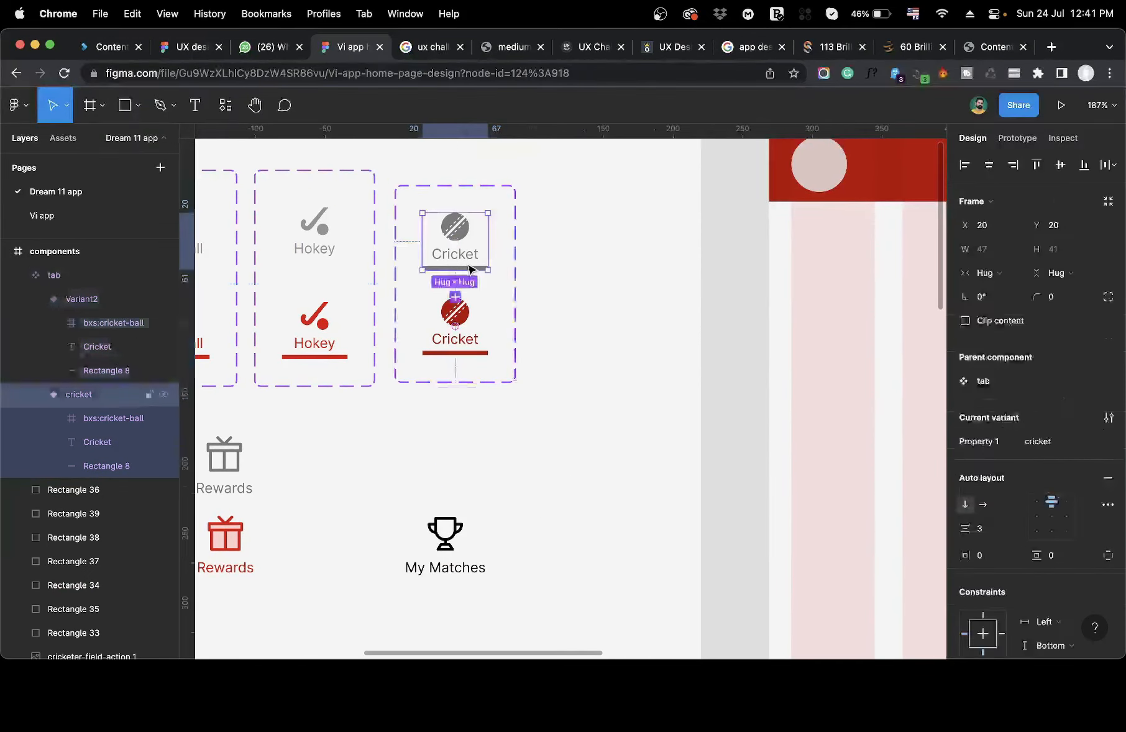
double_click(85, 395)
left_click(118, 396)
left_click_drag(112, 397, 142, 401)
type("off")
Rename the red Cricket tab variant so that its Property 1 value is On.
left_click(429, 317)
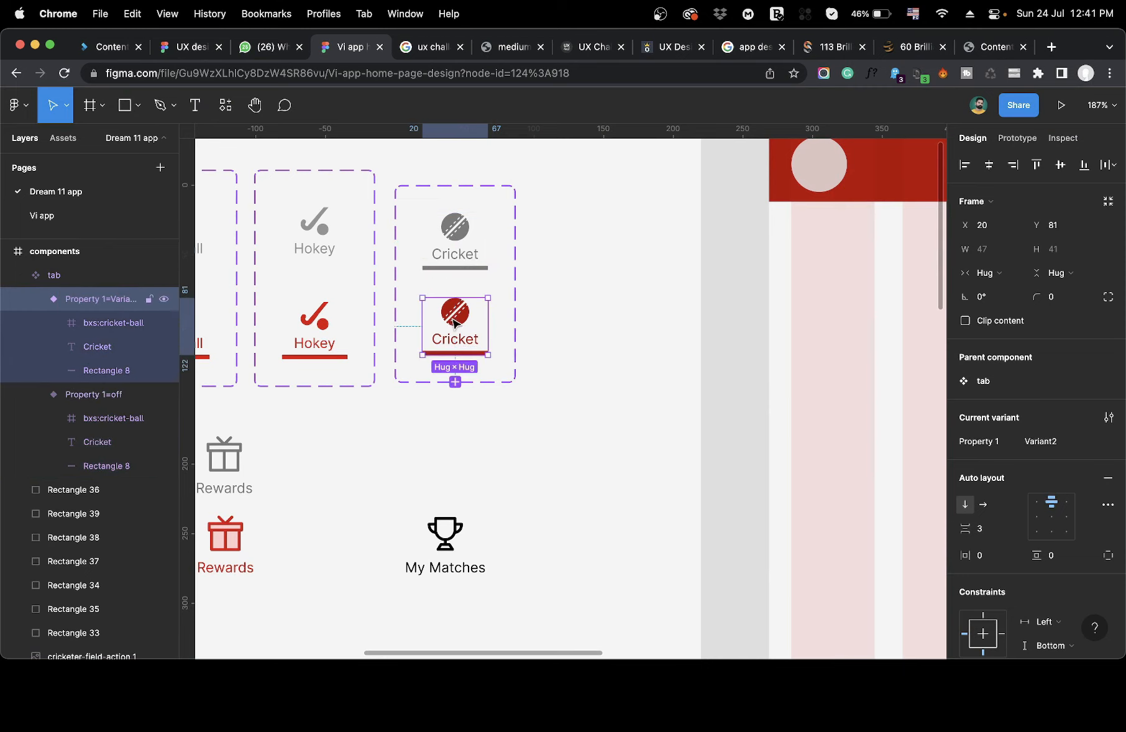
double_click(115, 300)
left_click_drag(112, 300, 154, 301)
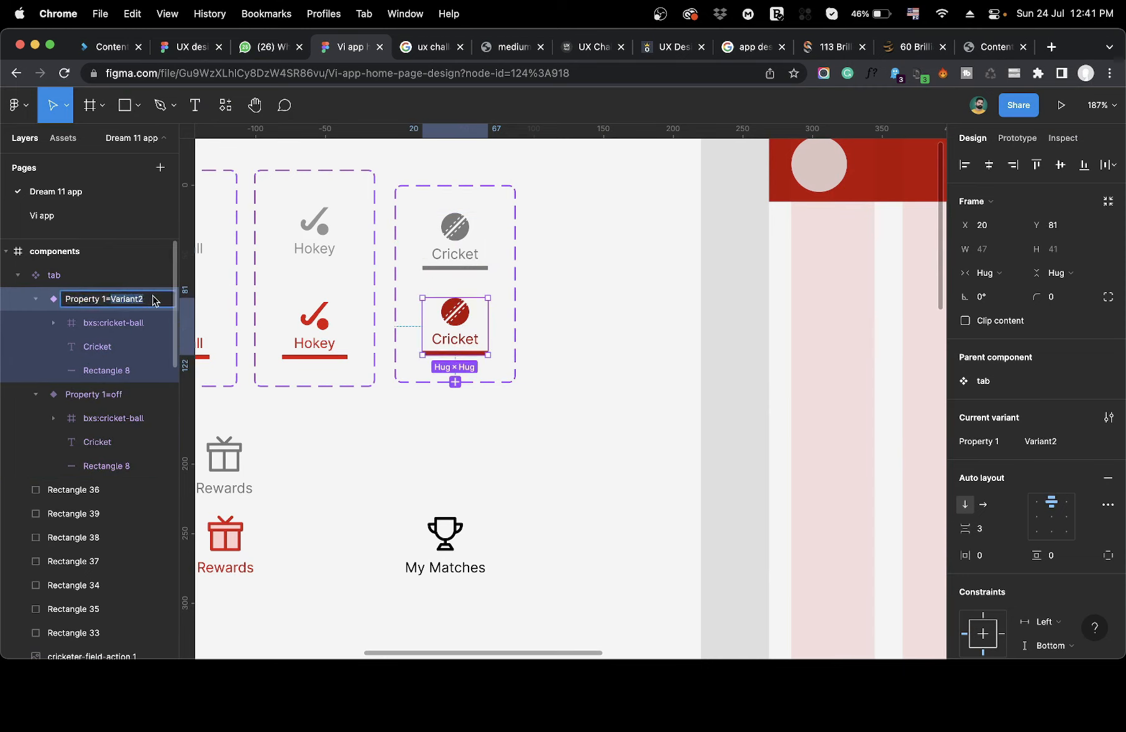
type("On")
left_click(594, 345)
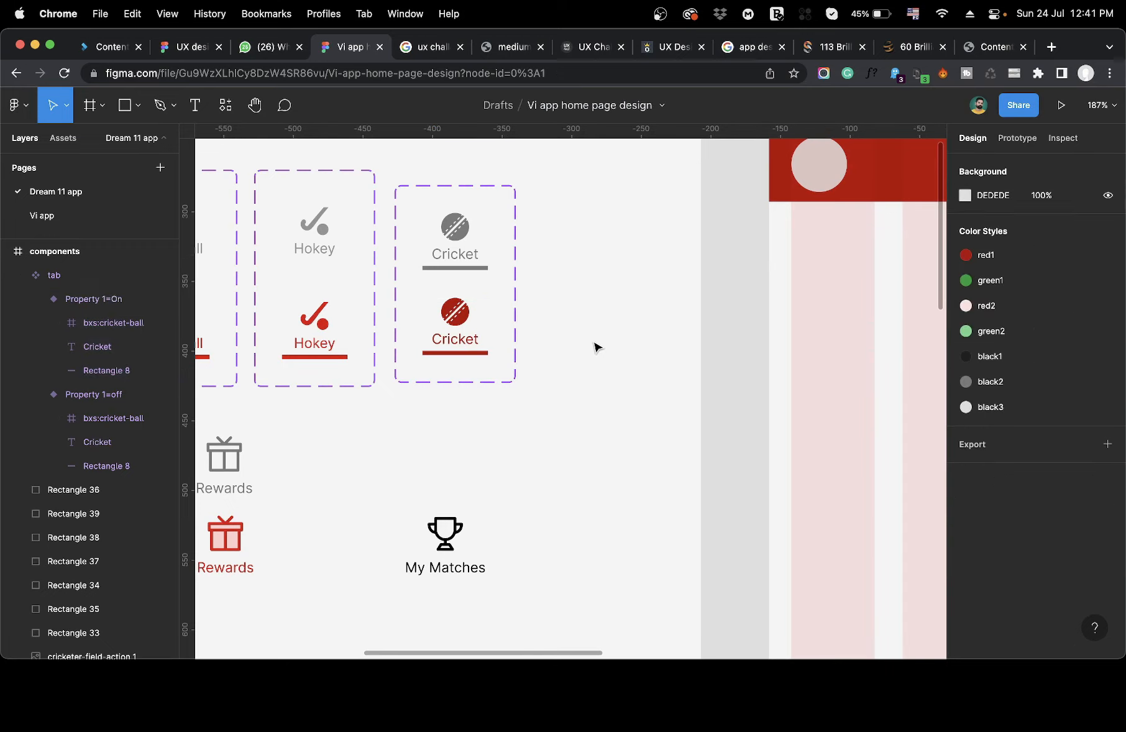
Place an instance of the Cricket tab component in the Home frame below the red header, at about X 22, Y 108.
scroll(595, 346, "right", 10)
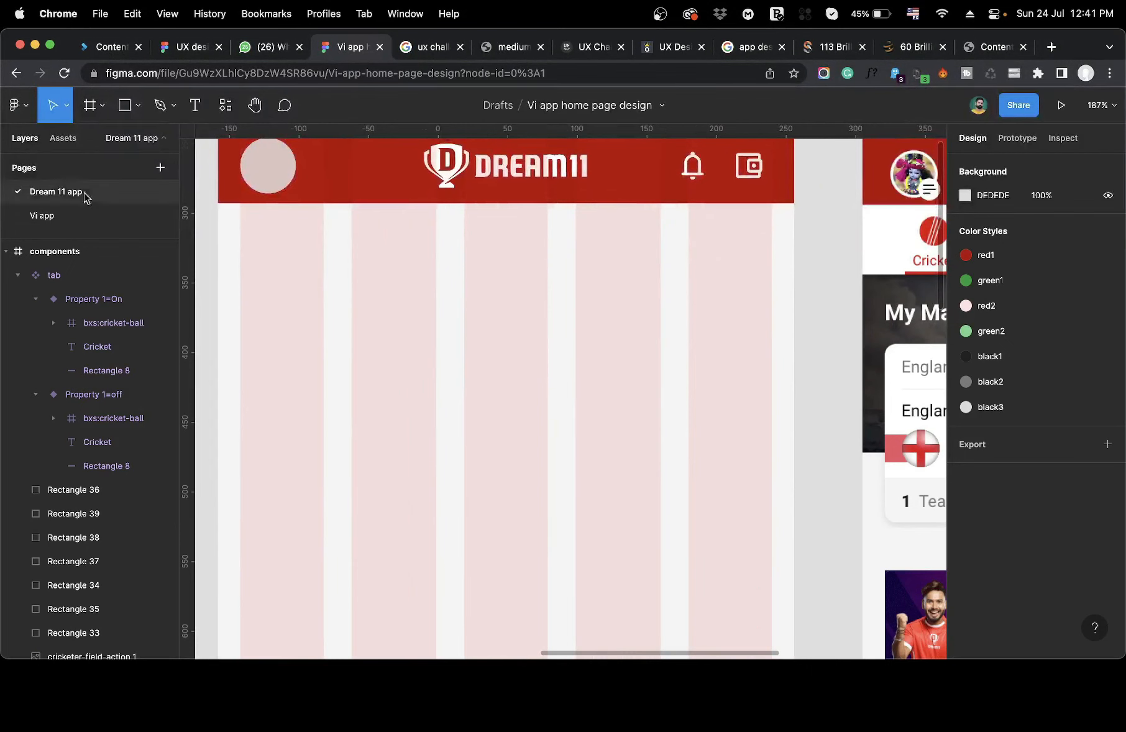
left_click(59, 141)
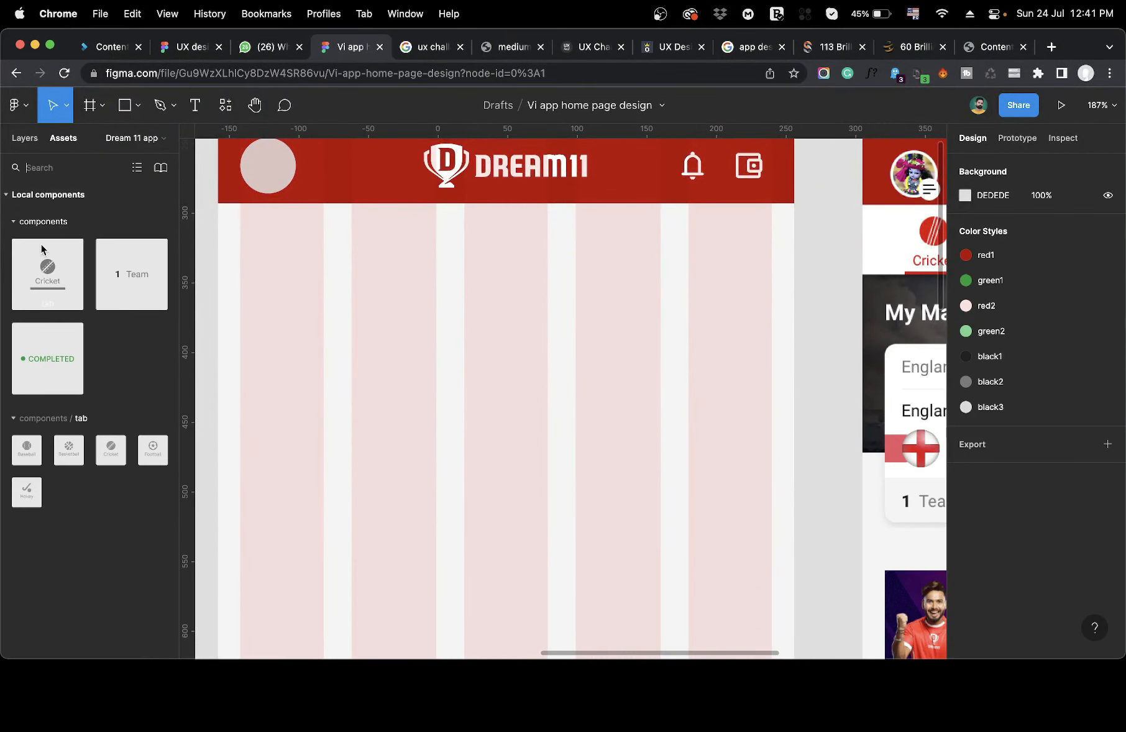
left_click_drag(45, 272, 282, 252)
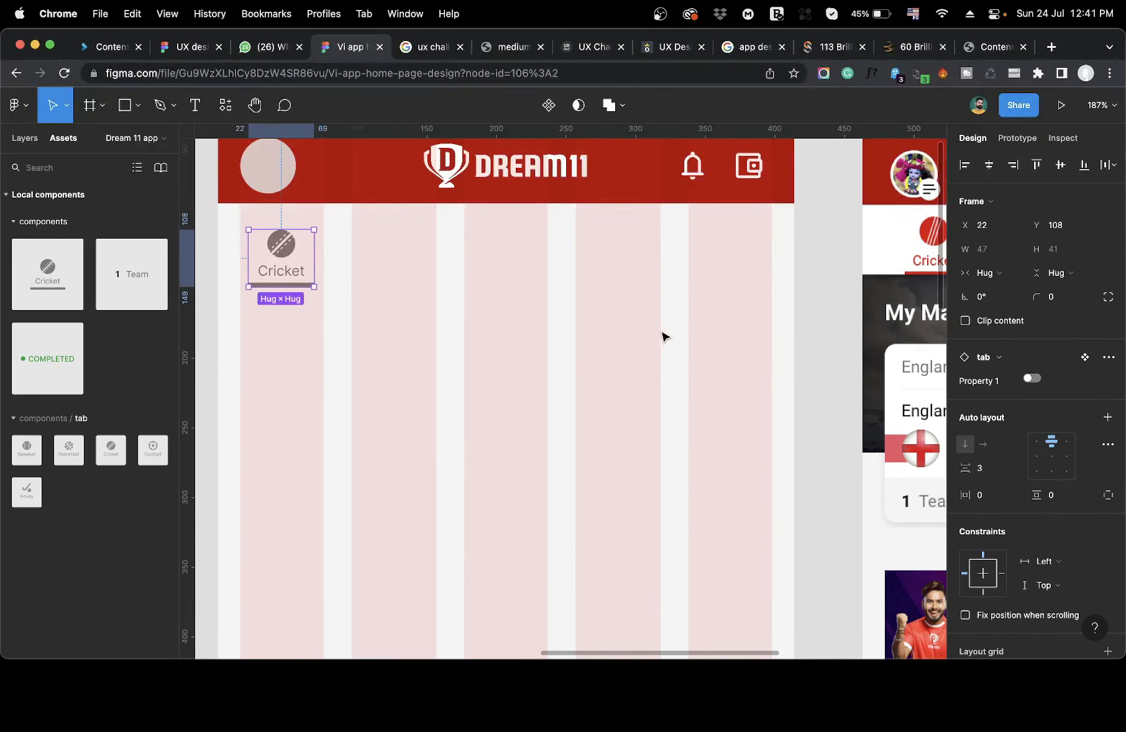
Test the Cricket tab instance by repeatedly switching its Property 1 on and off.
left_click(1032, 380)
left_click(1032, 381)
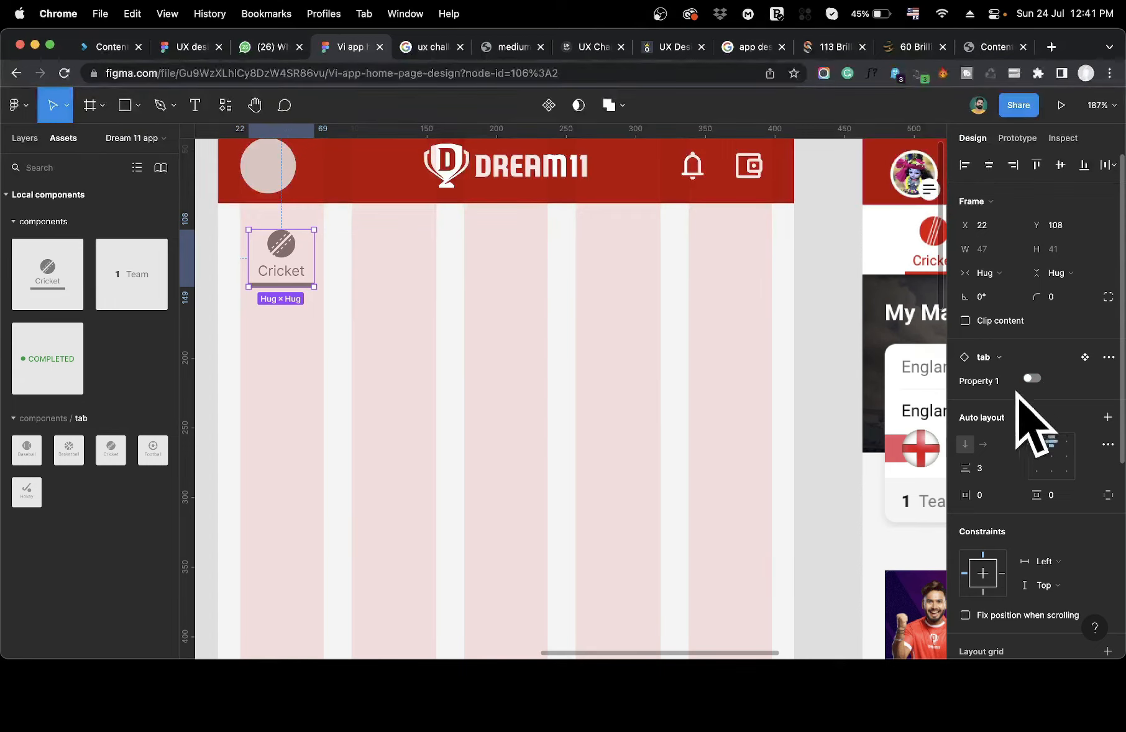
left_click(1032, 379)
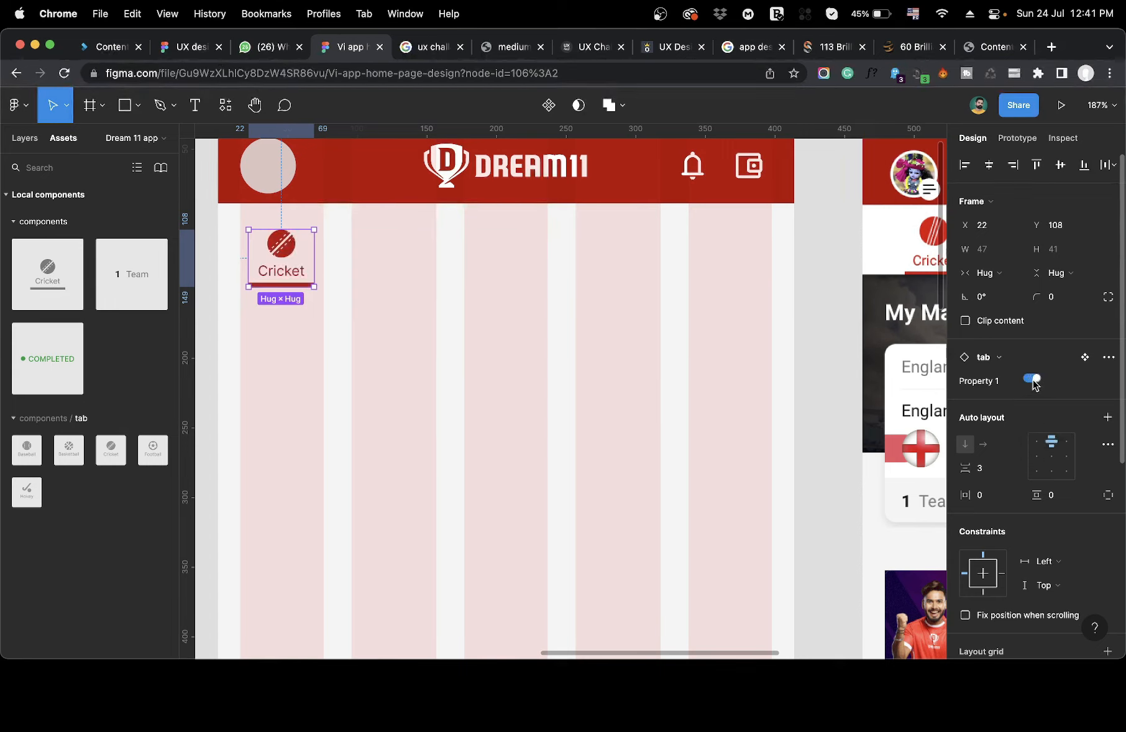
left_click(1032, 379)
left_click(1032, 379)
left_click(1032, 379)
left_click(1032, 379)
left_click(1032, 379)
left_click(1032, 379)
left_click(1032, 379)
left_click(1032, 379)
left_click(1032, 379)
left_click(1032, 379)
left_click(1032, 380)
left_click(1032, 379)
left_click(1032, 379)
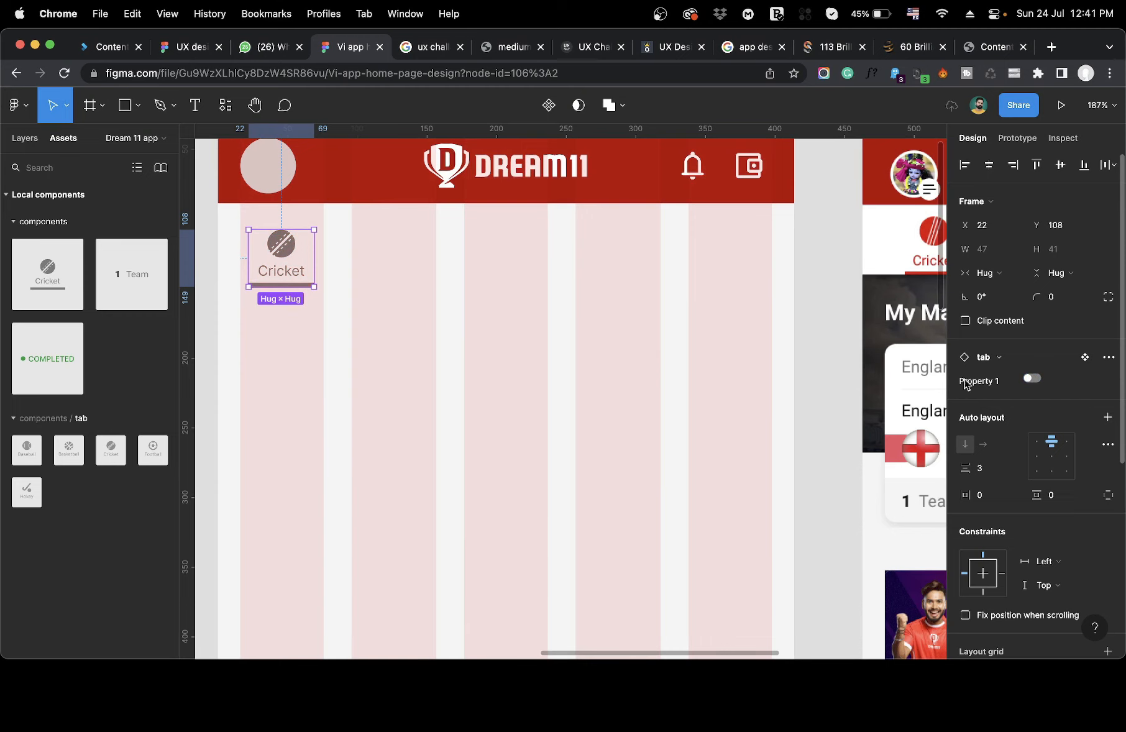
Delete the separate Cricket tab component set beside the Hokey set in the components frame.
left_click(24, 138)
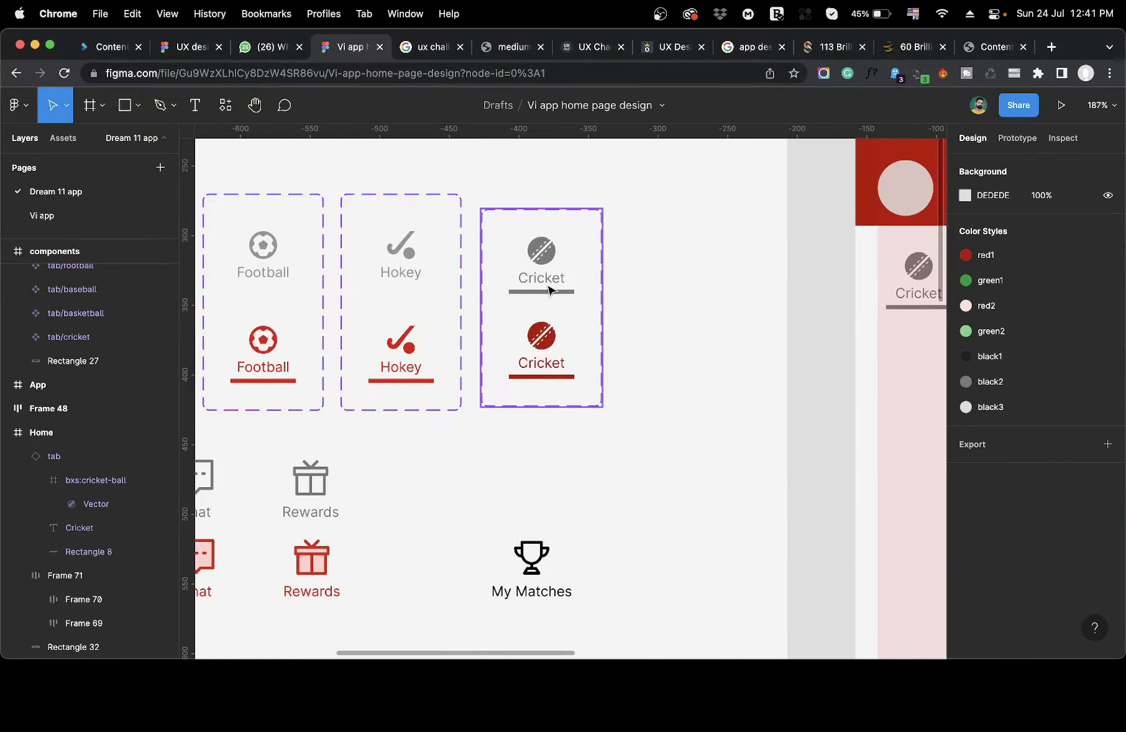
left_click(548, 288)
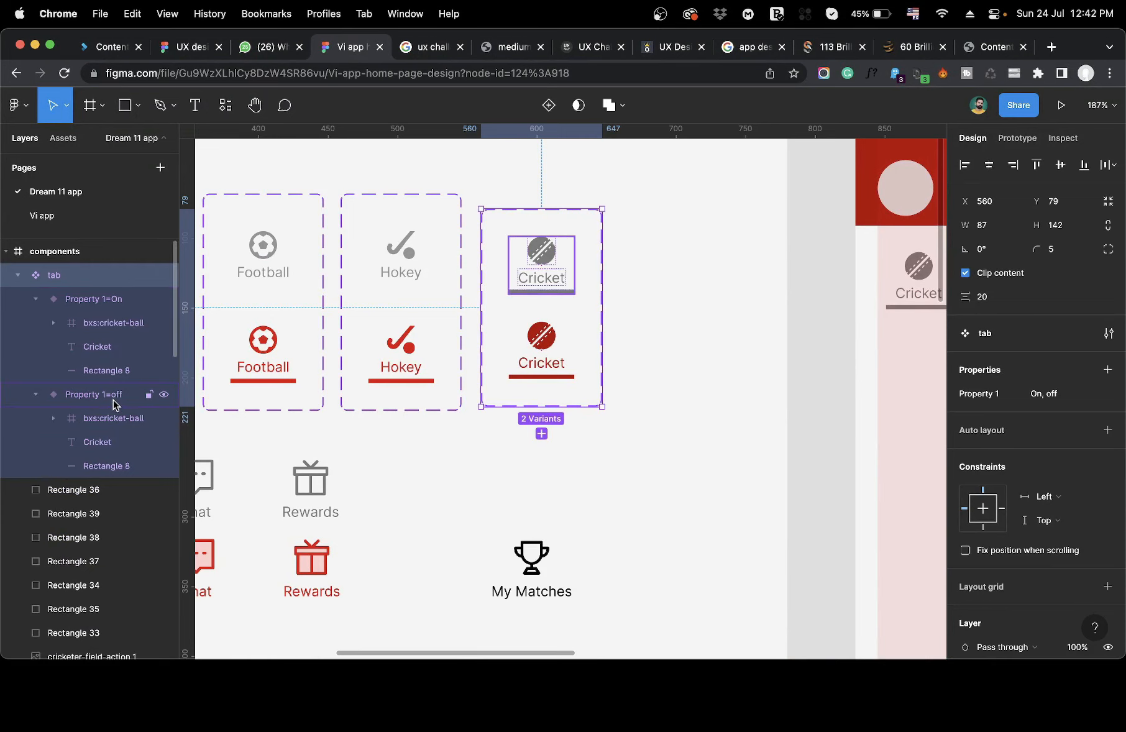
left_click(661, 373)
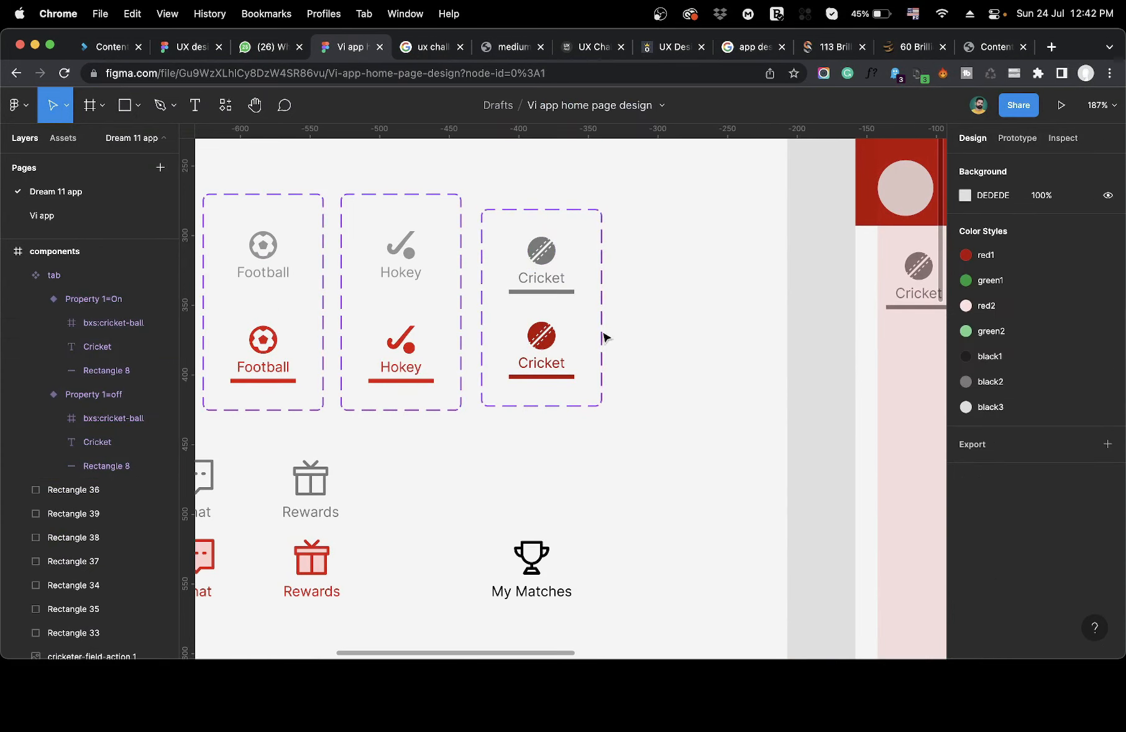
left_click(539, 341)
key("Delete")
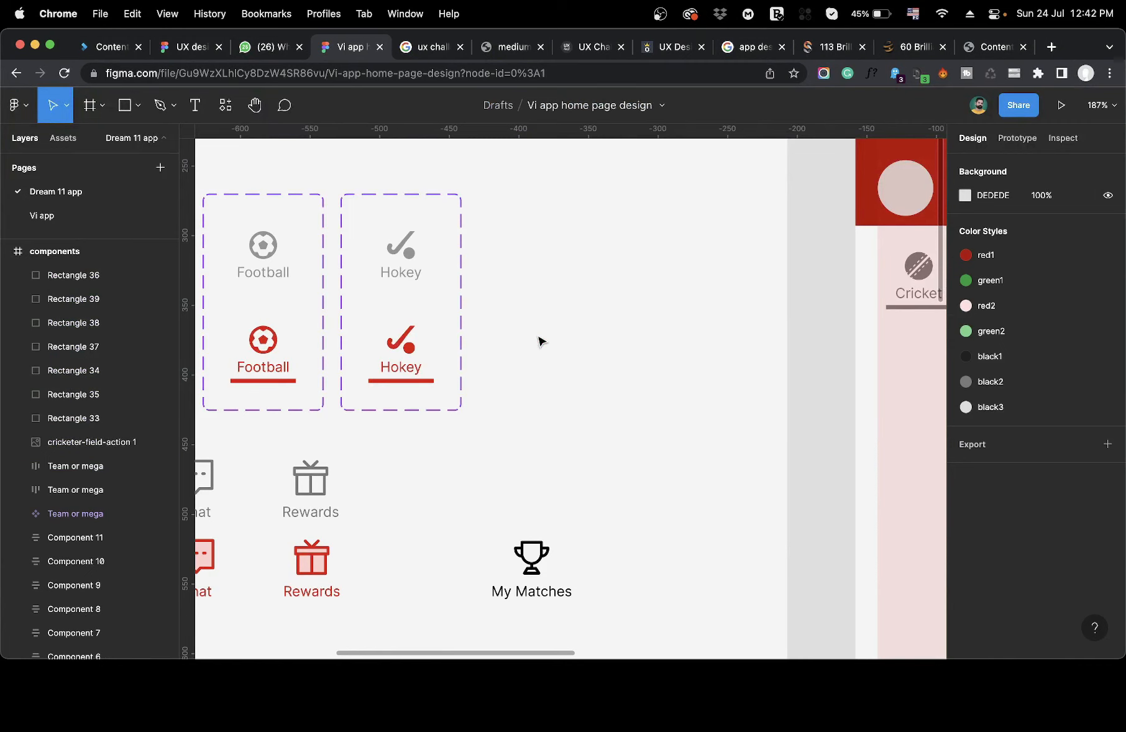
Delete the Cricket tab instance below the red header in the Home frame.
scroll(539, 341, "down", 5)
scroll(538, 339, "right", 3)
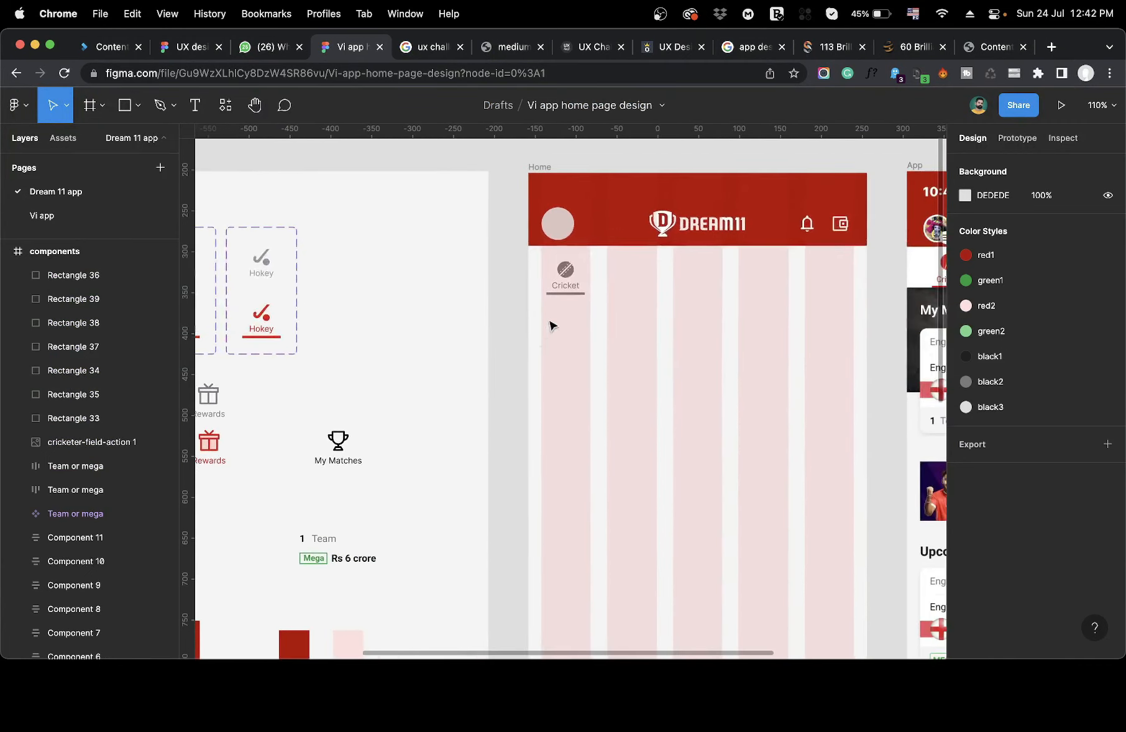
left_click(565, 290)
key("Delete")
scroll(564, 290, "right", 3)
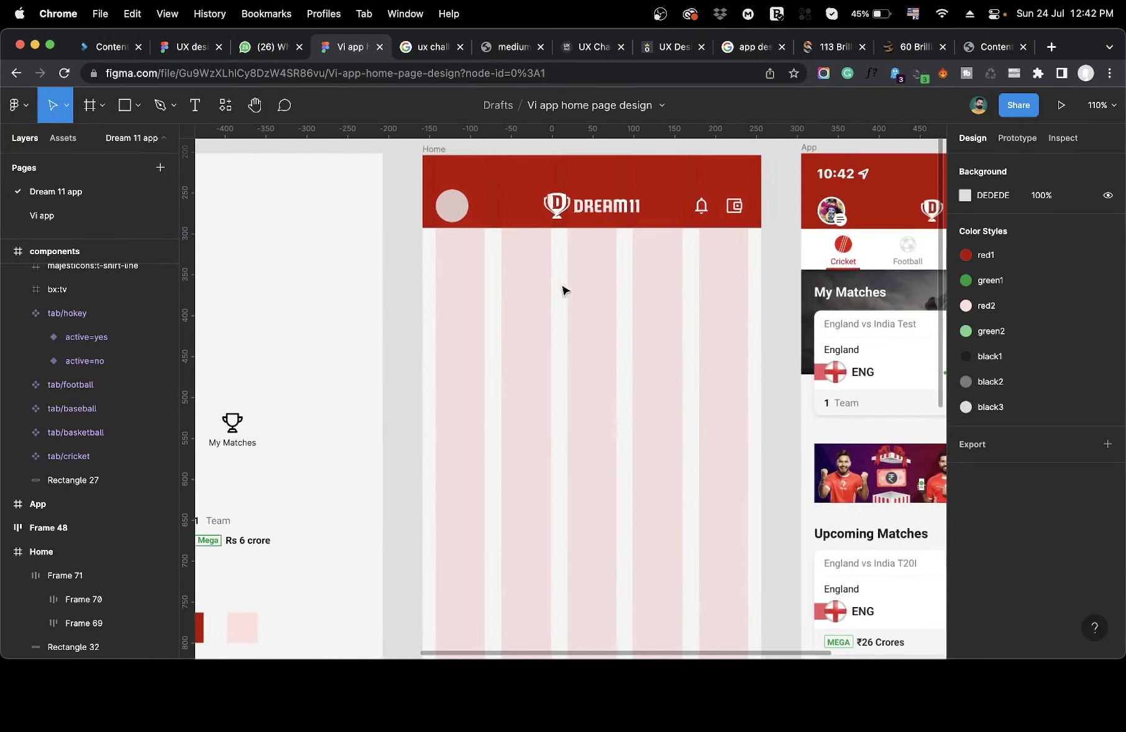
Place instances of the Cricket, Football, Baseball, Basketball and Hokey tab components in a row below the Home frame's header.
left_click(61, 138)
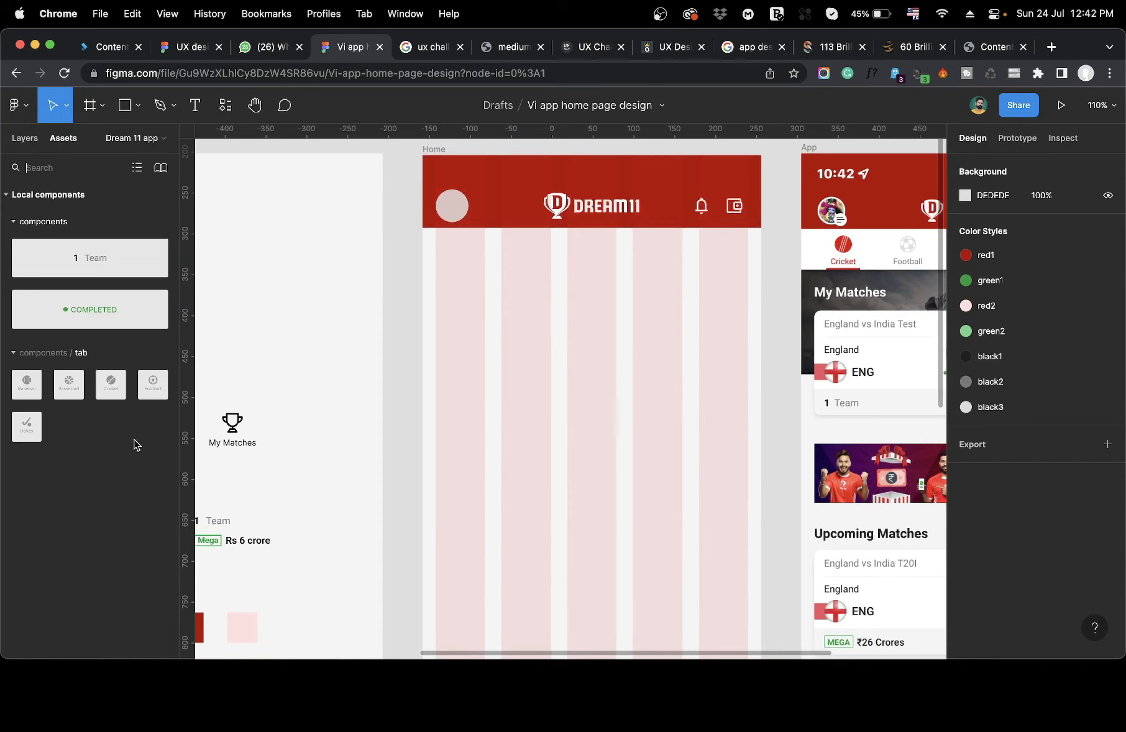
left_click_drag(114, 405, 468, 289)
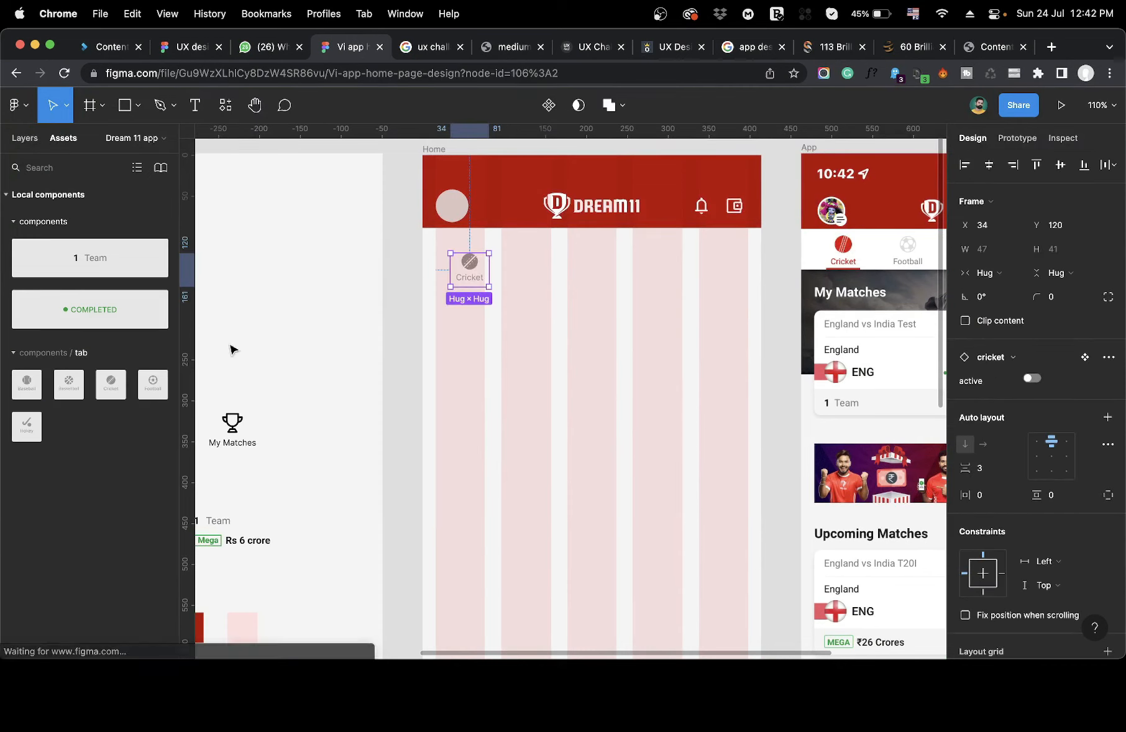
left_click_drag(156, 390, 517, 297)
scroll(523, 286, "right", 5)
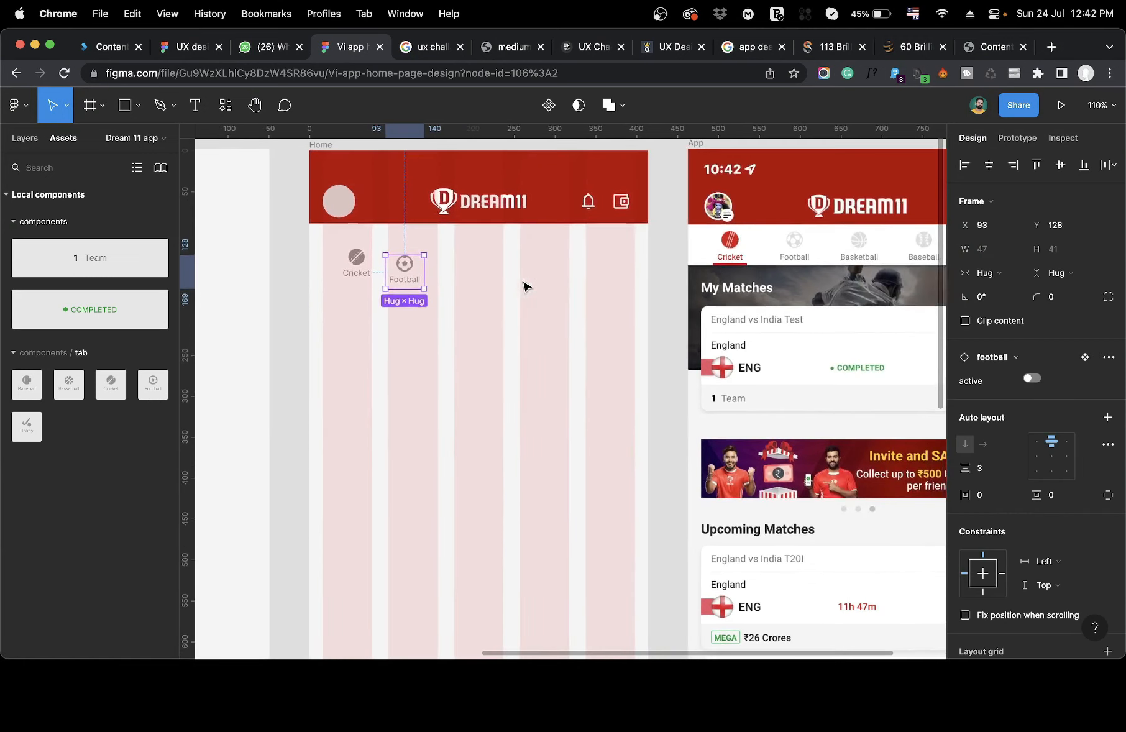
left_click_drag(26, 383, 456, 273)
left_click_drag(68, 384, 496, 243)
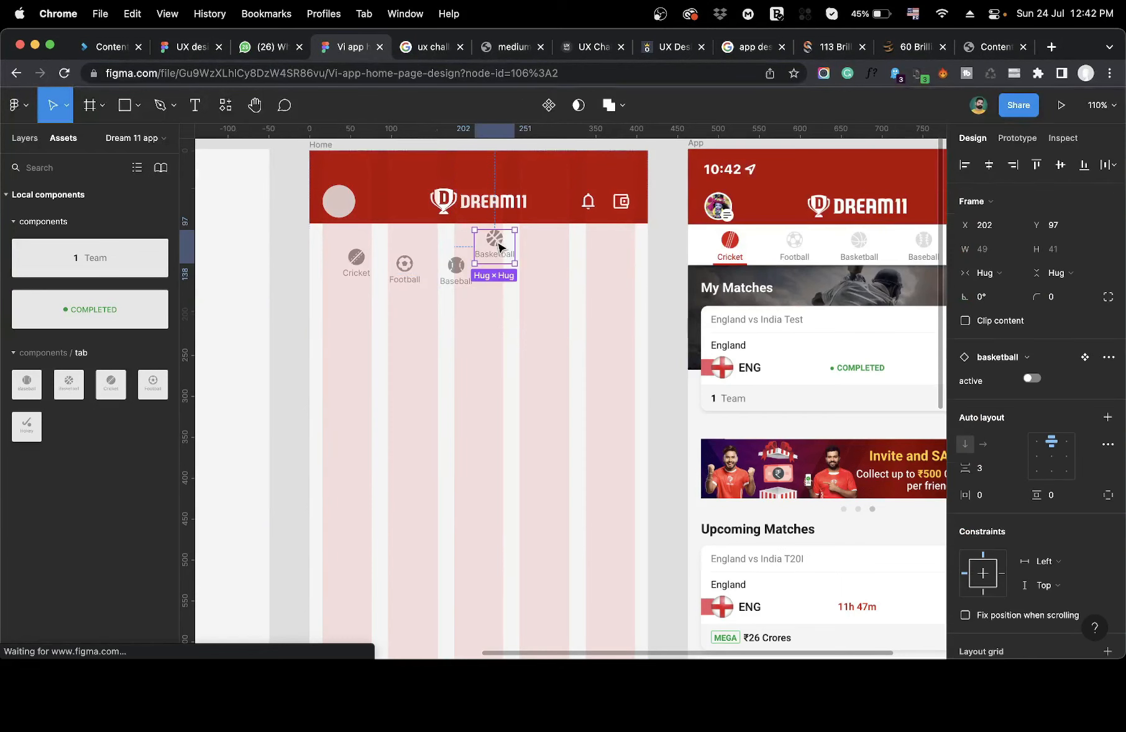
left_click_drag(26, 426, 254, 352)
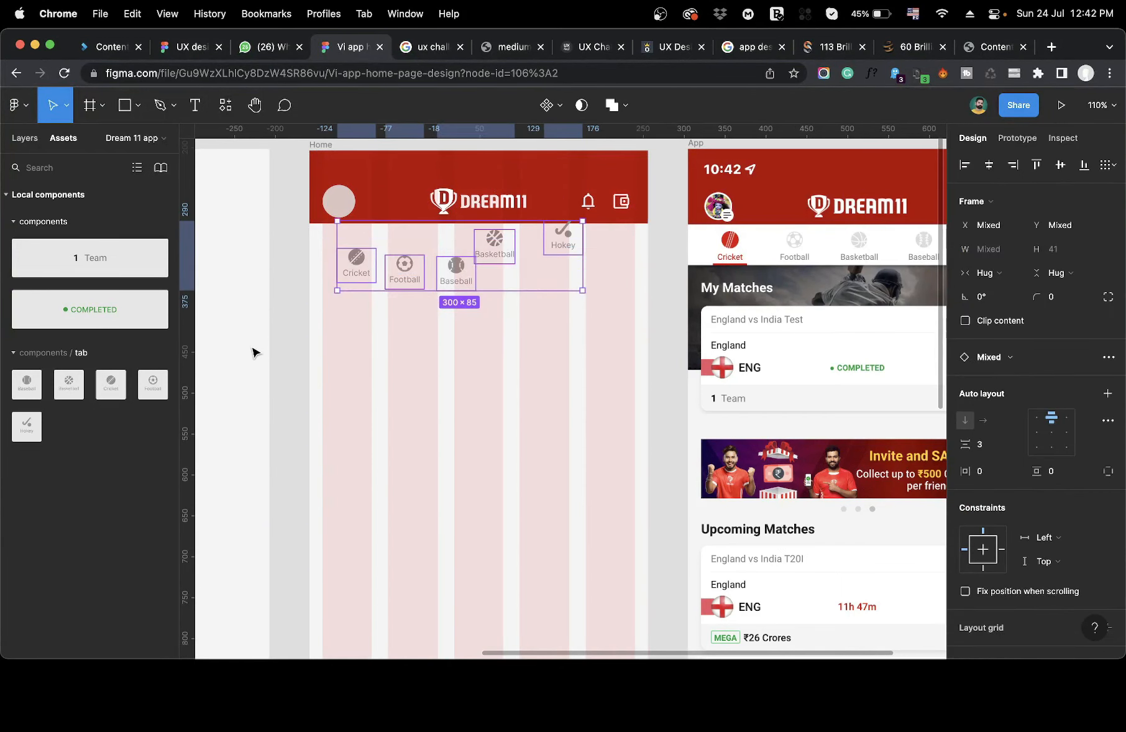
Apply horizontal auto layout to the five sport tabs and move the row to X 17, Y 113.
key("shift+a")
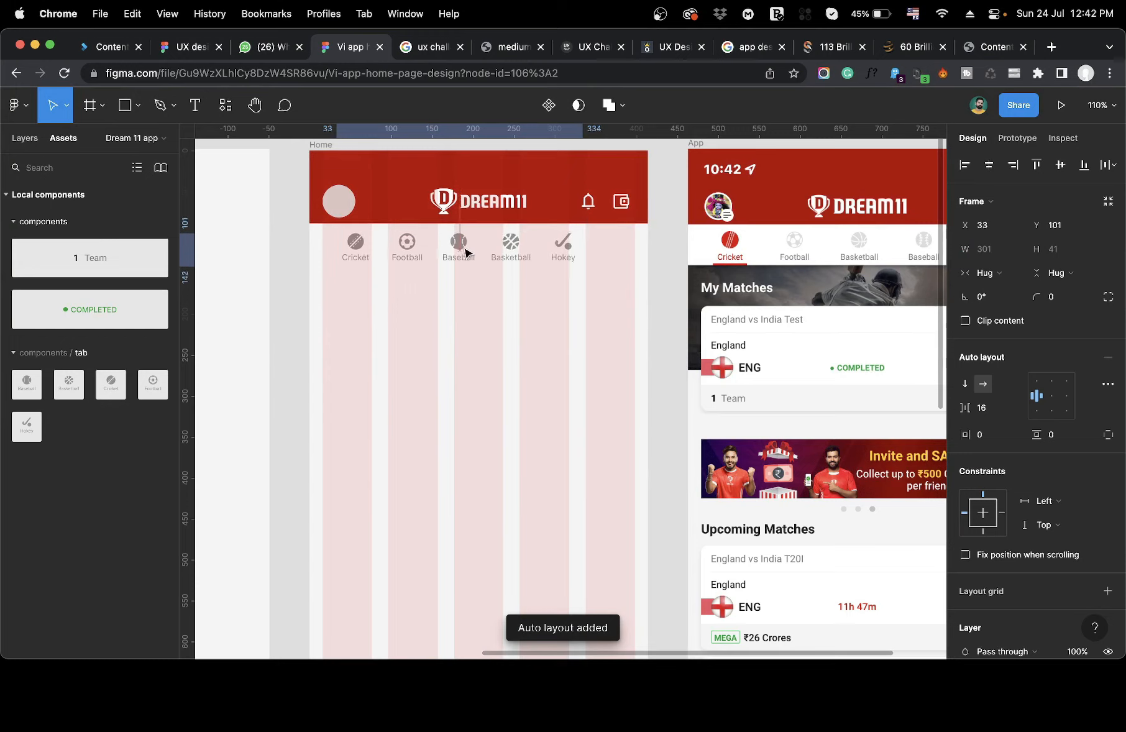
left_click_drag(444, 248, 335, 260)
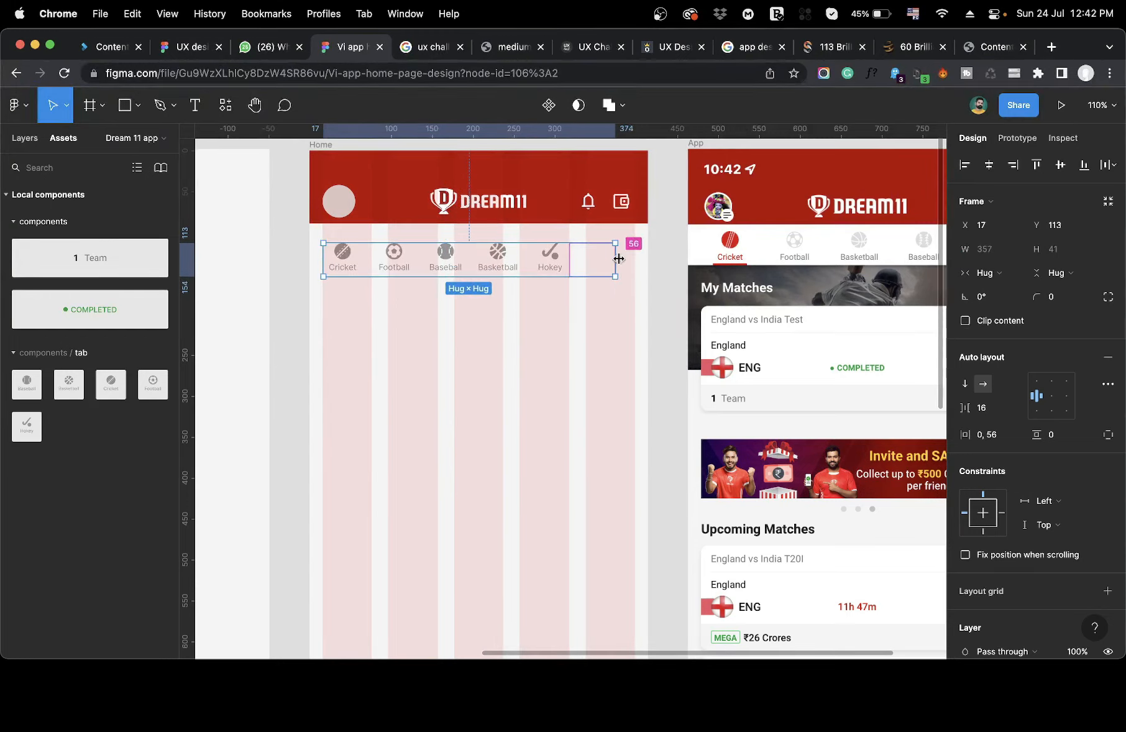
left_click(609, 264)
scroll(609, 264, "up", 3)
left_click(556, 256)
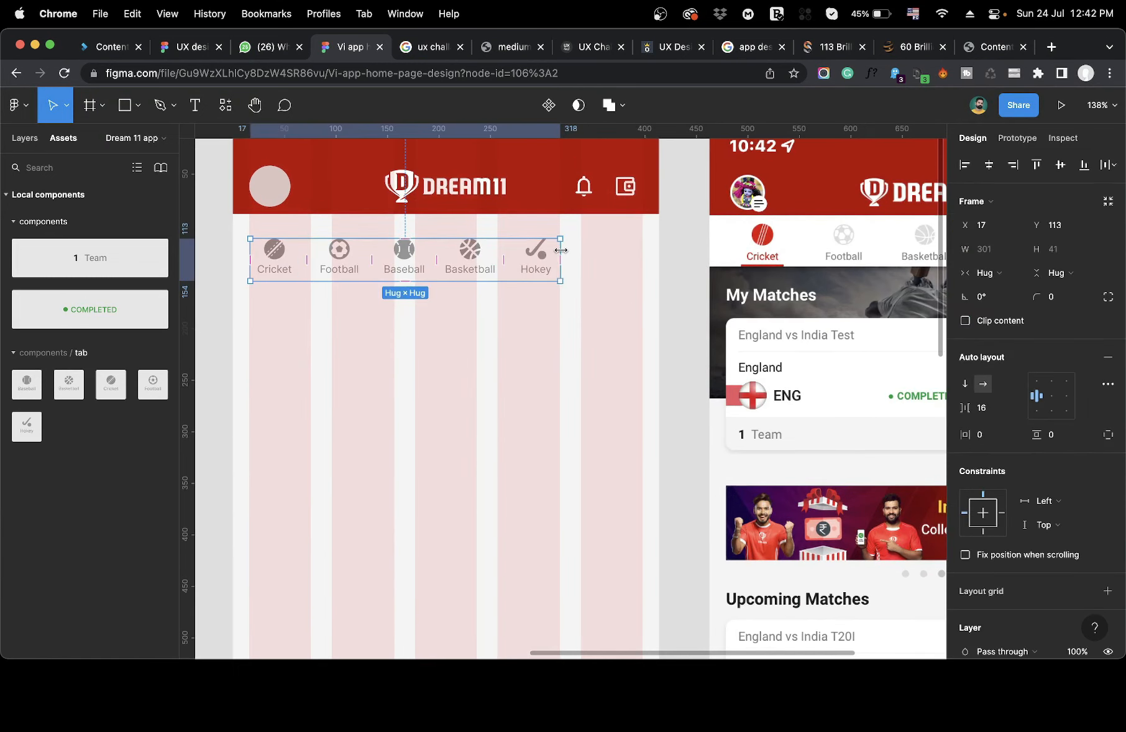
Widen the sport tab row to 381 and set its auto layout spacing mode to Space between.
left_click_drag(560, 247, 643, 248)
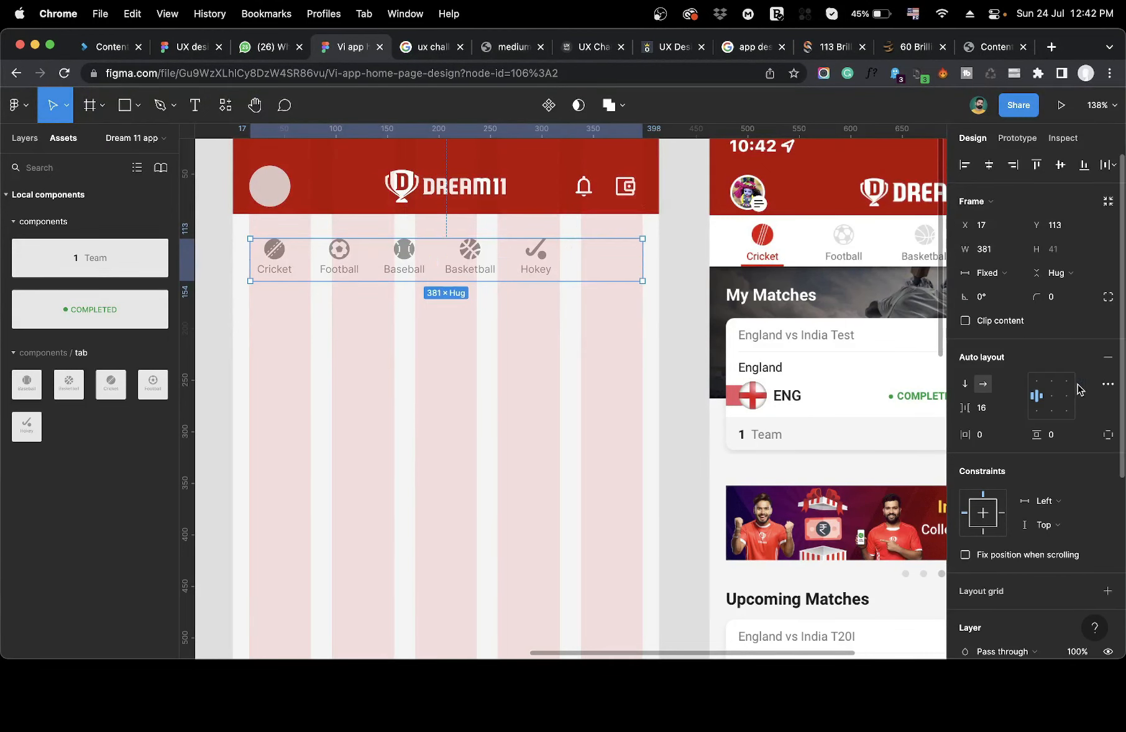
left_click(1107, 384)
left_click(913, 511)
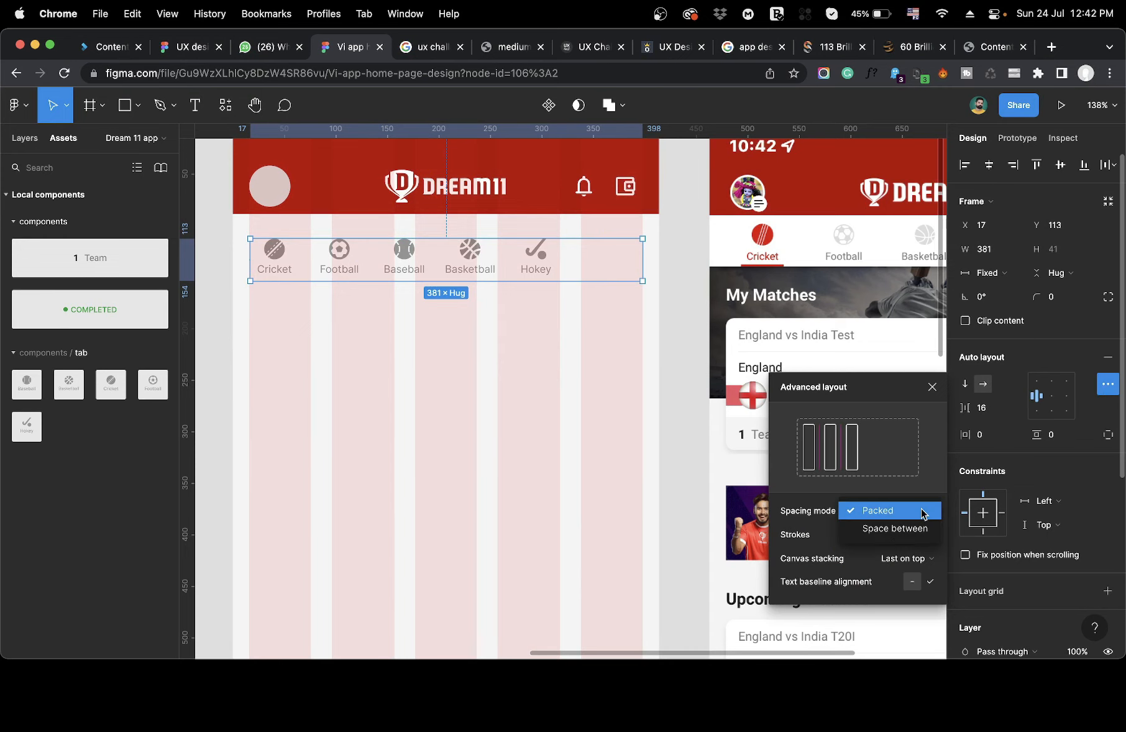
left_click(914, 528)
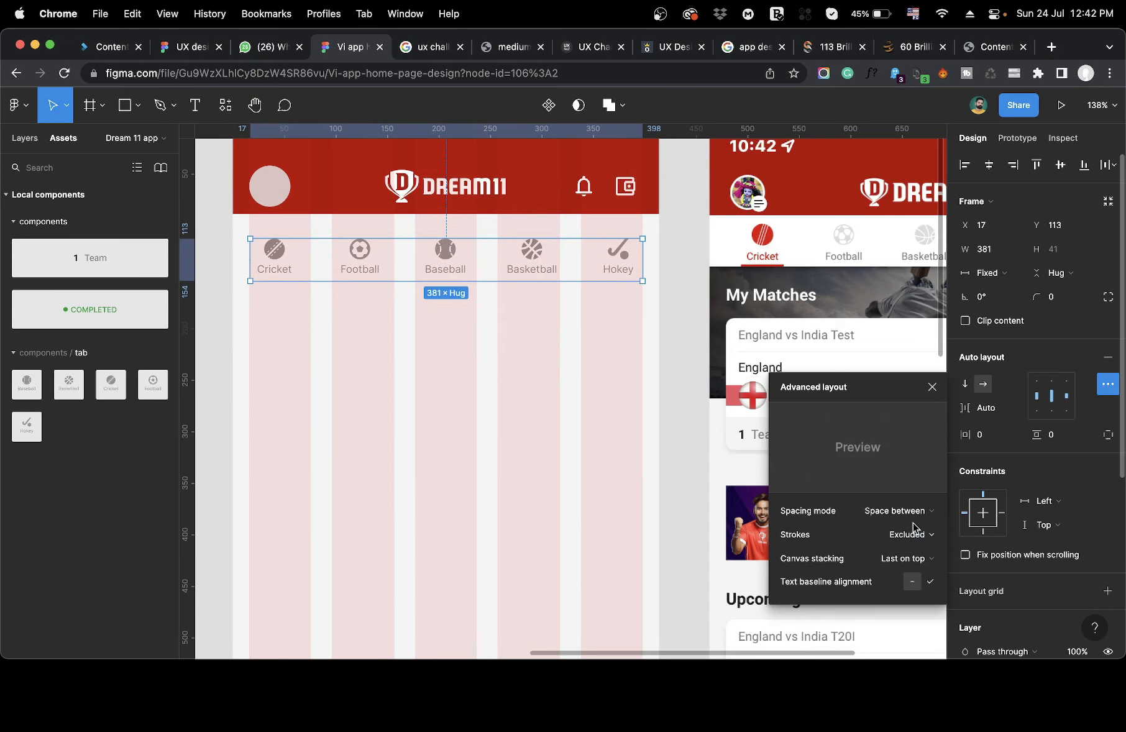
left_click(463, 373)
Try shifting the Baseball tab back and forth within the sport tab row.
left_click(453, 259)
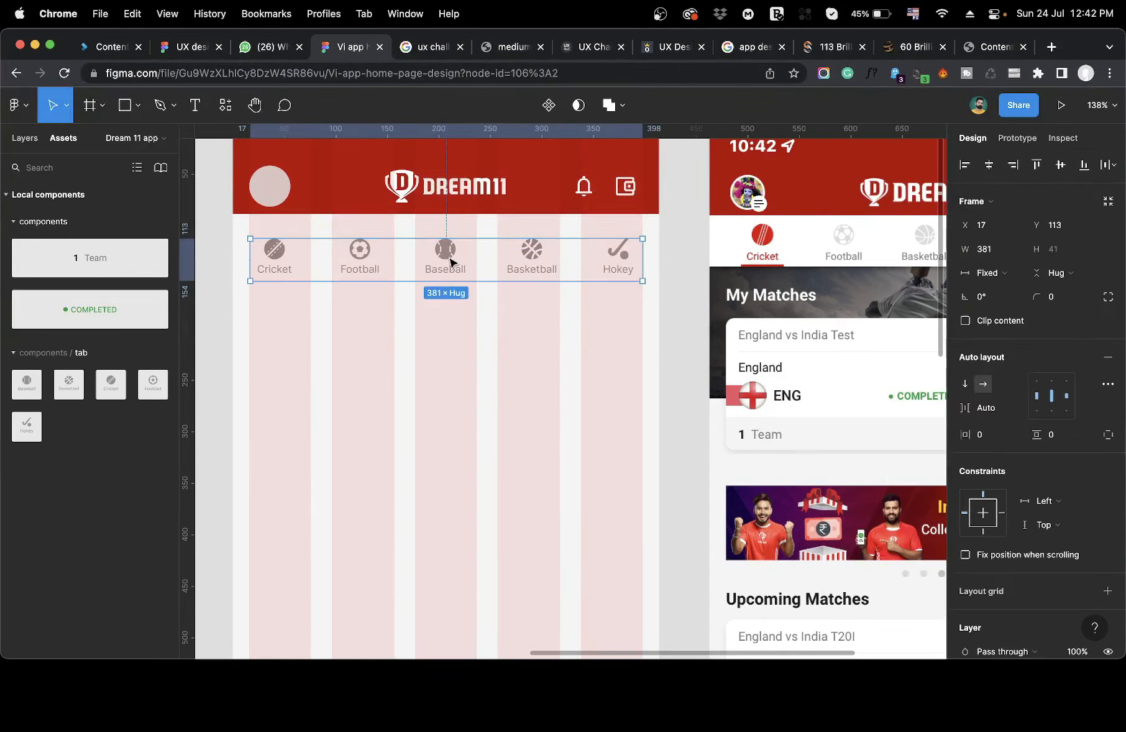
left_click(453, 260)
key("Left")
key("Right")
key("Right")
key("Left")
key("Left")
key("Right")
left_click(482, 411)
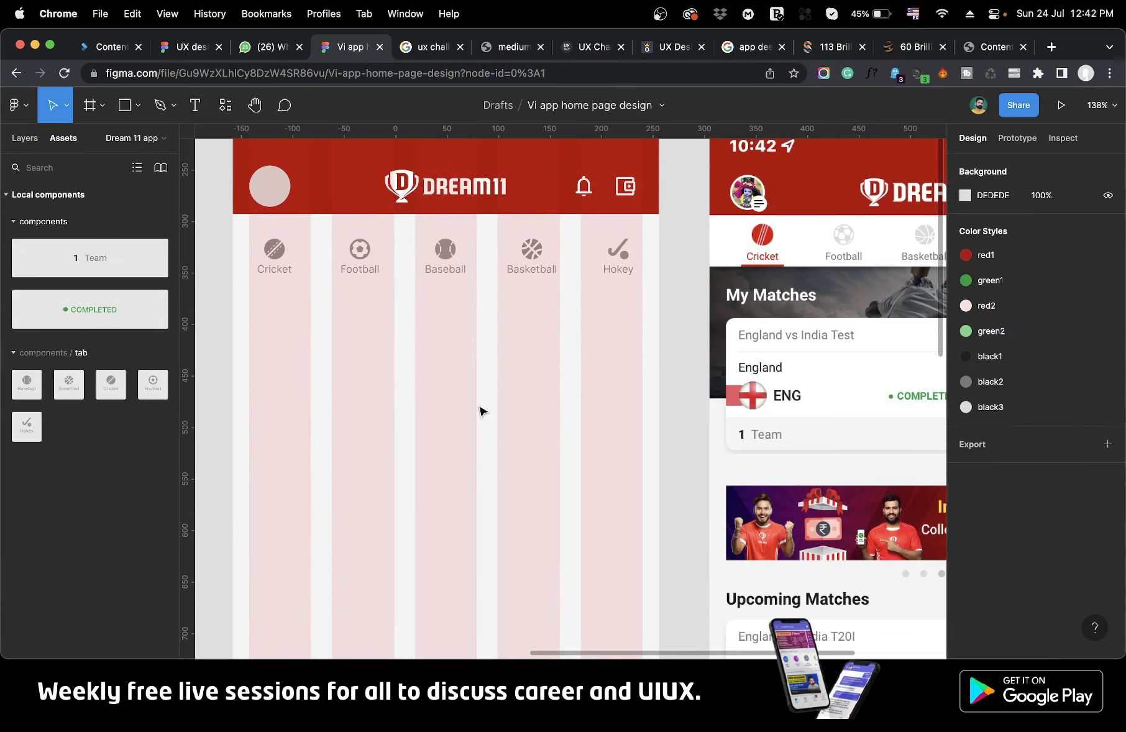
Turn on the active property of the Cricket tab in the Home frame's tab row.
left_click(276, 262)
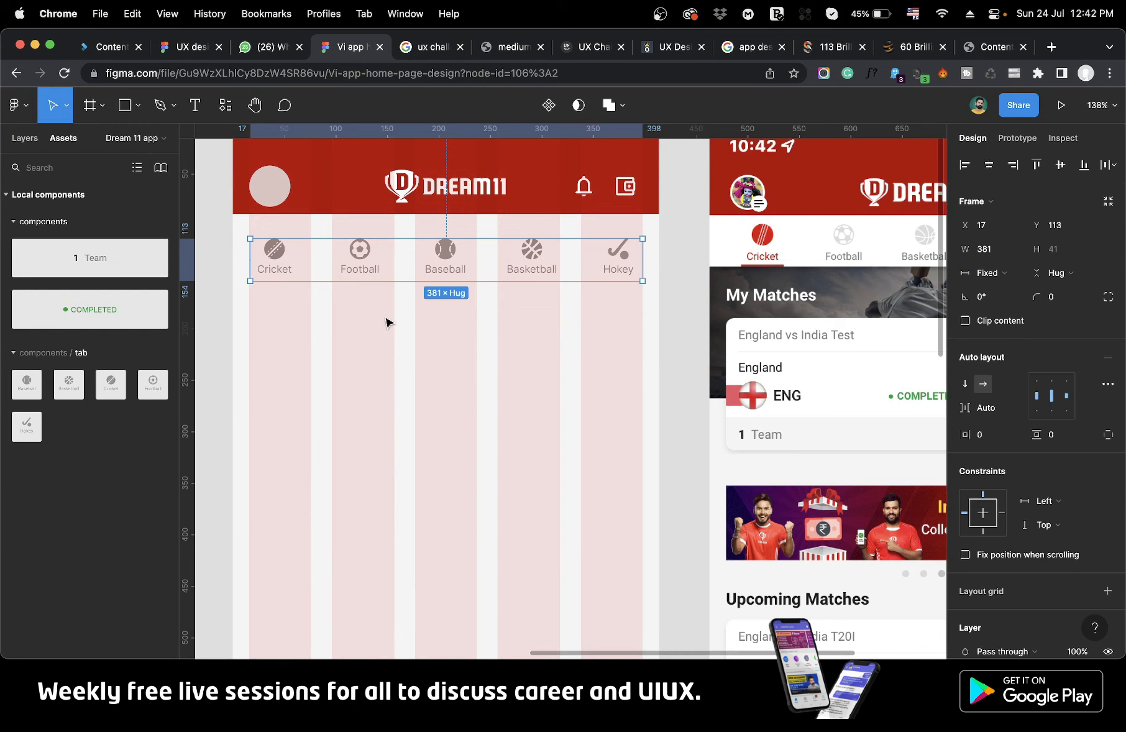
left_click(274, 258)
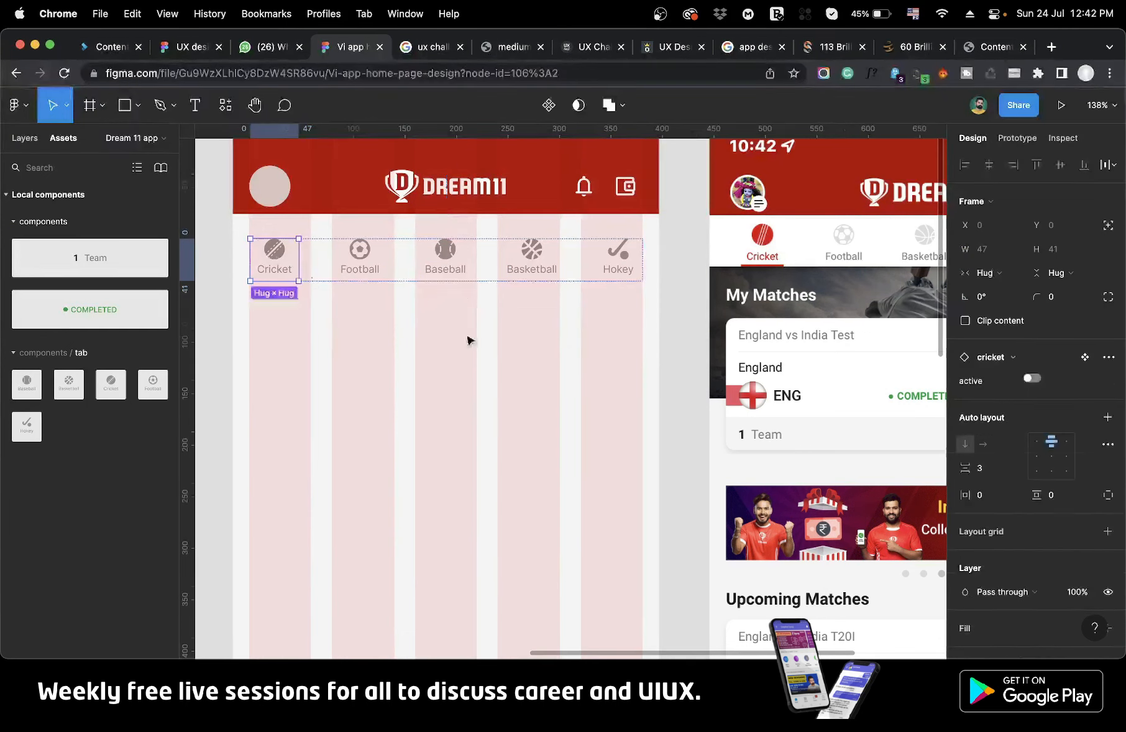
left_click(1032, 379)
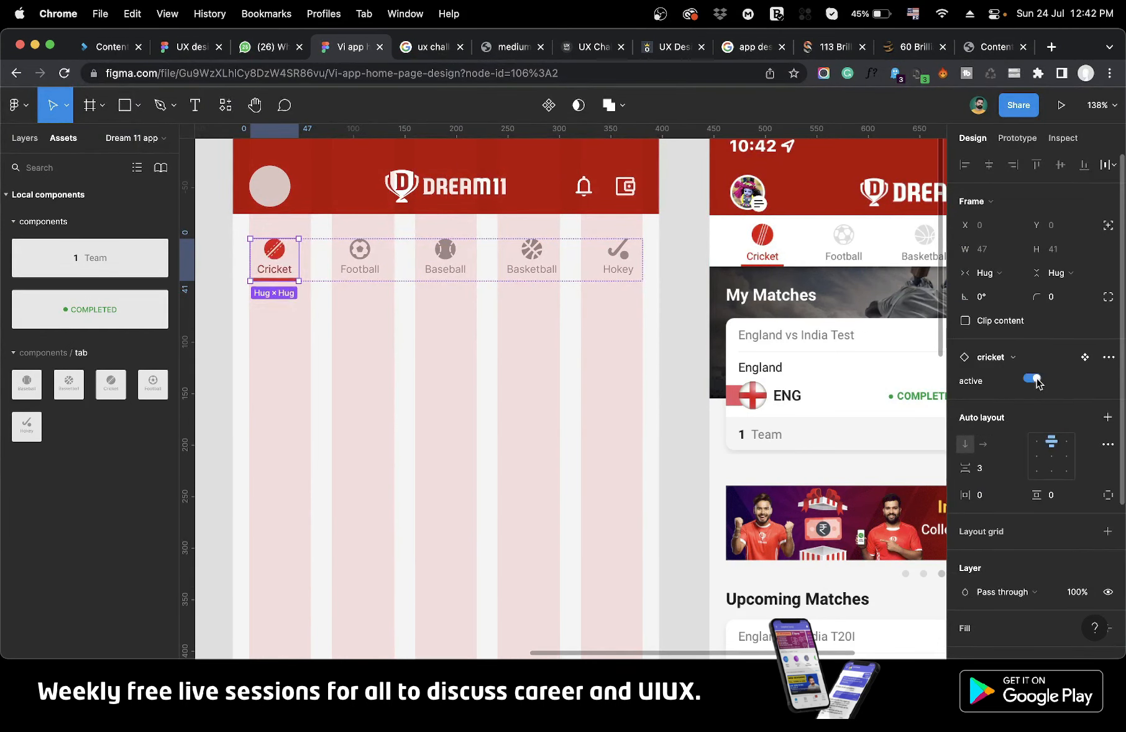
left_click(329, 403)
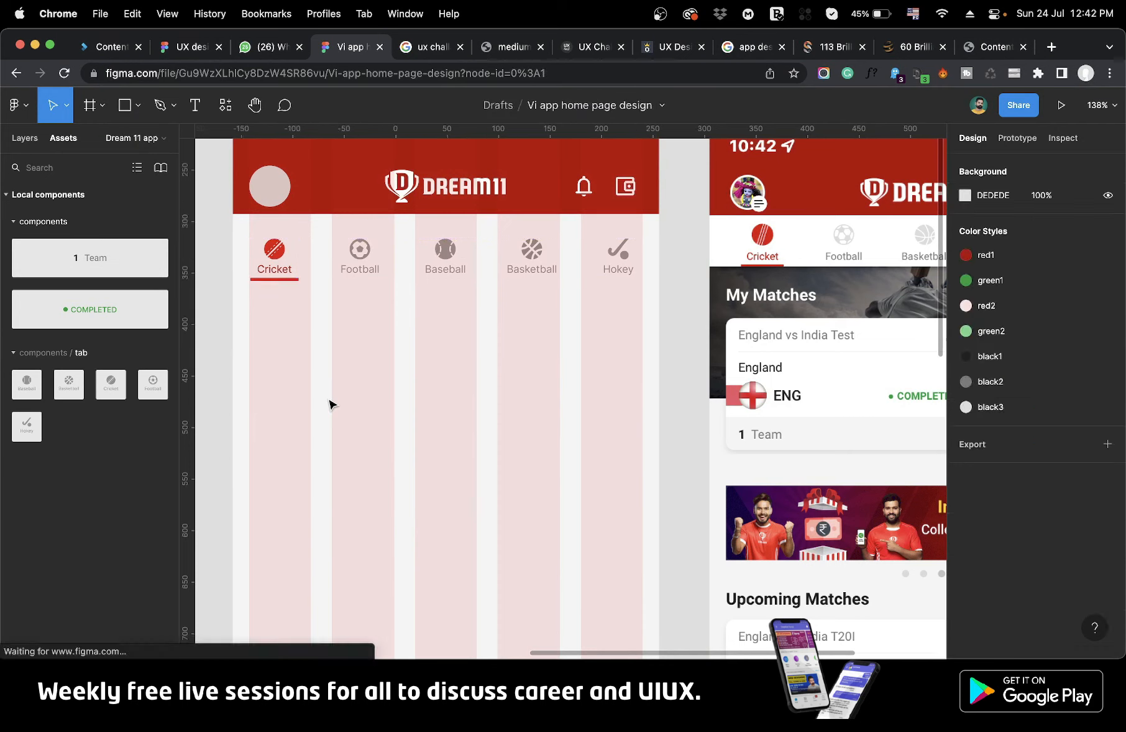
Nudge the sport tab row up to Y 101, closer to the red header.
left_click(509, 259)
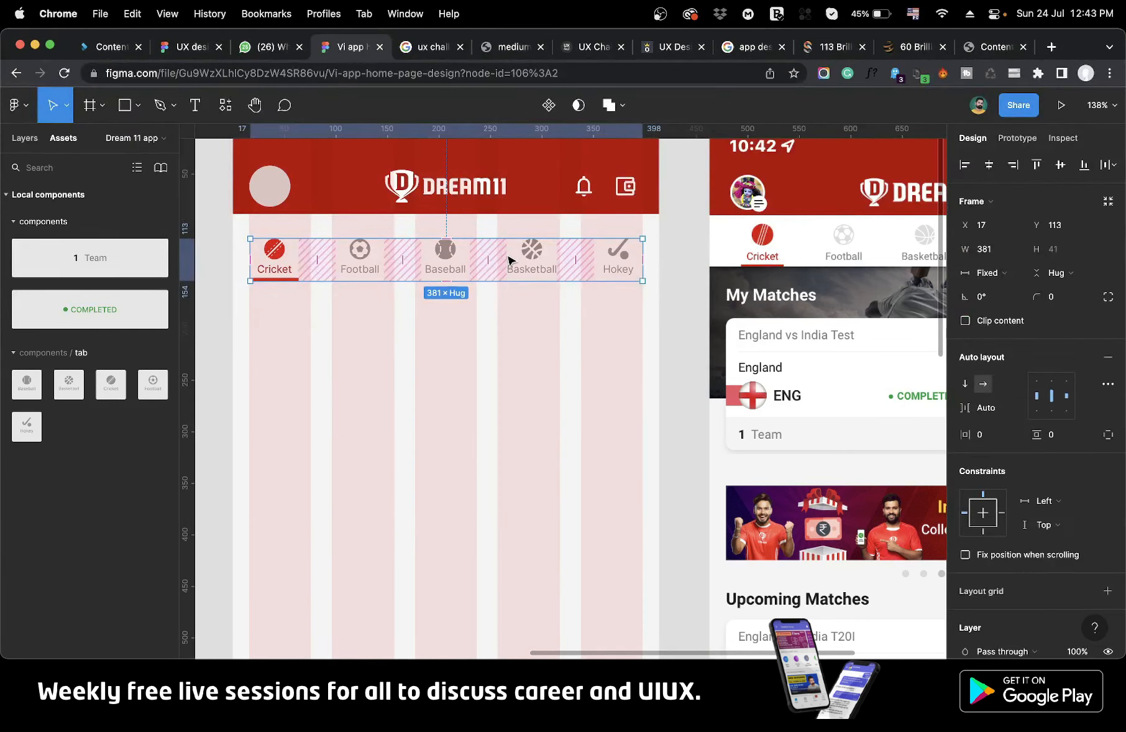
key("Up")
key("Up")
key("Up")
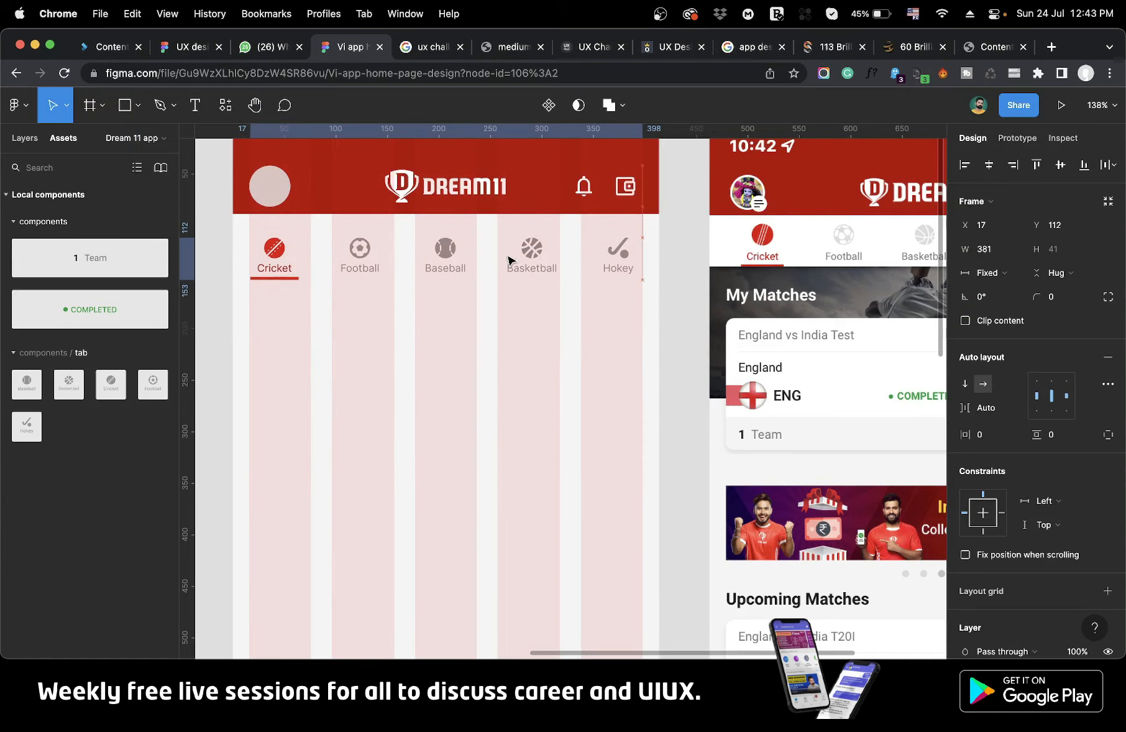
key("Up")
key("Up")
key("Up")
key("Up")
key("Up")
key("Up")
key("Up")
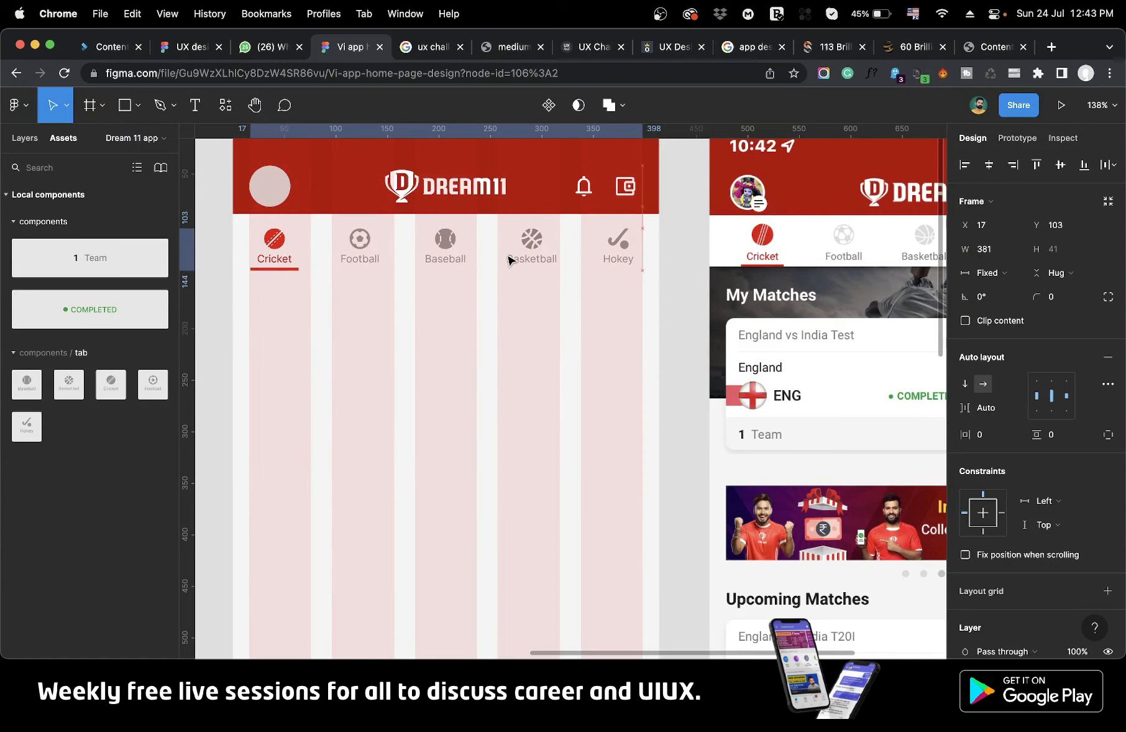
key("Up")
key("Up")
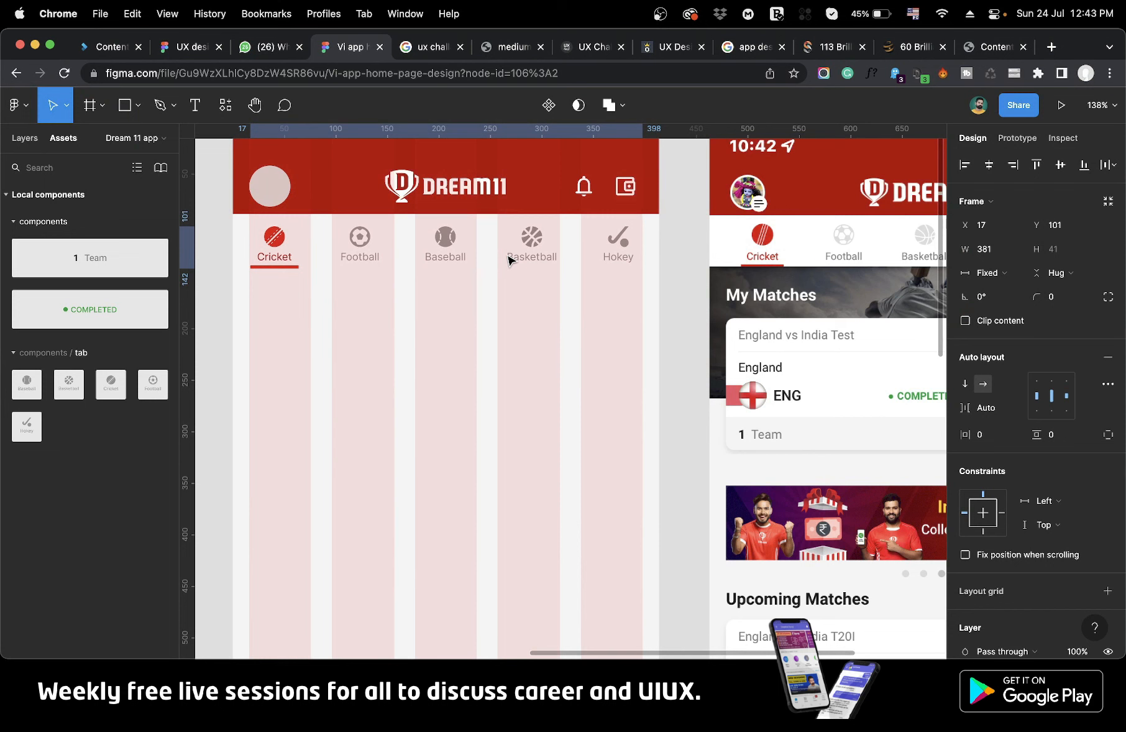
Draw a full-width 414 × 124 rectangle directly below the sport tabs in the Home frame, at X 0, Y 143.
scroll(513, 254, "down", 3)
key("Escape")
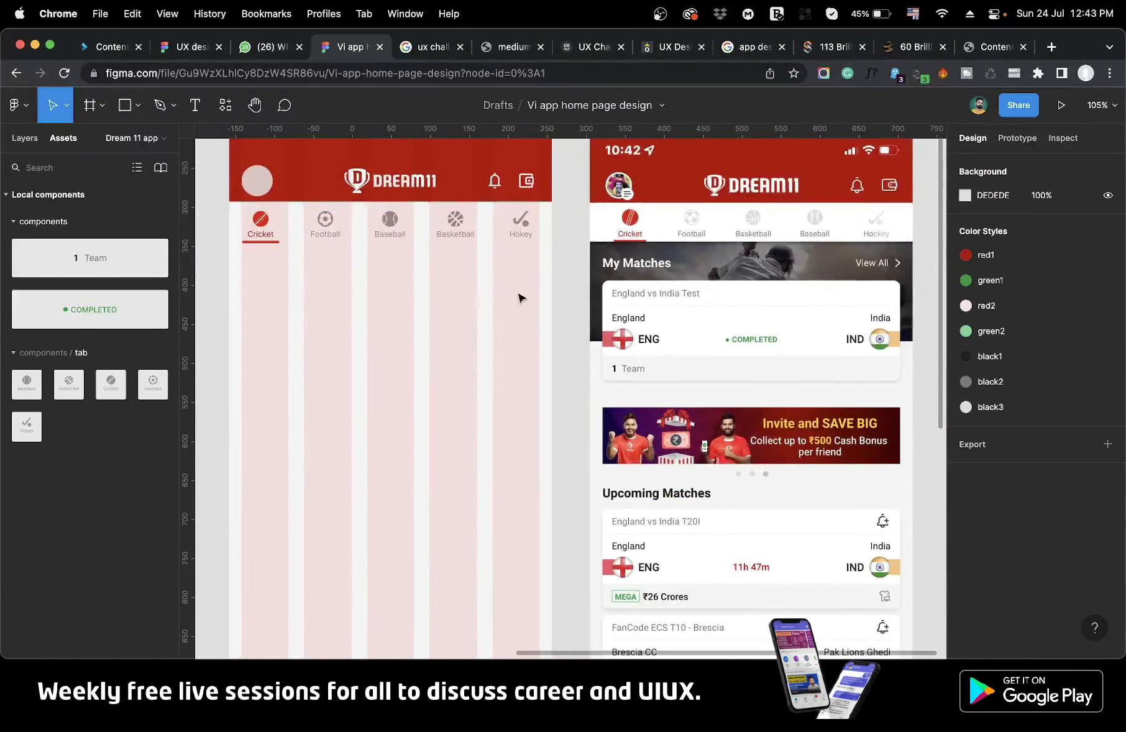
left_click(125, 106)
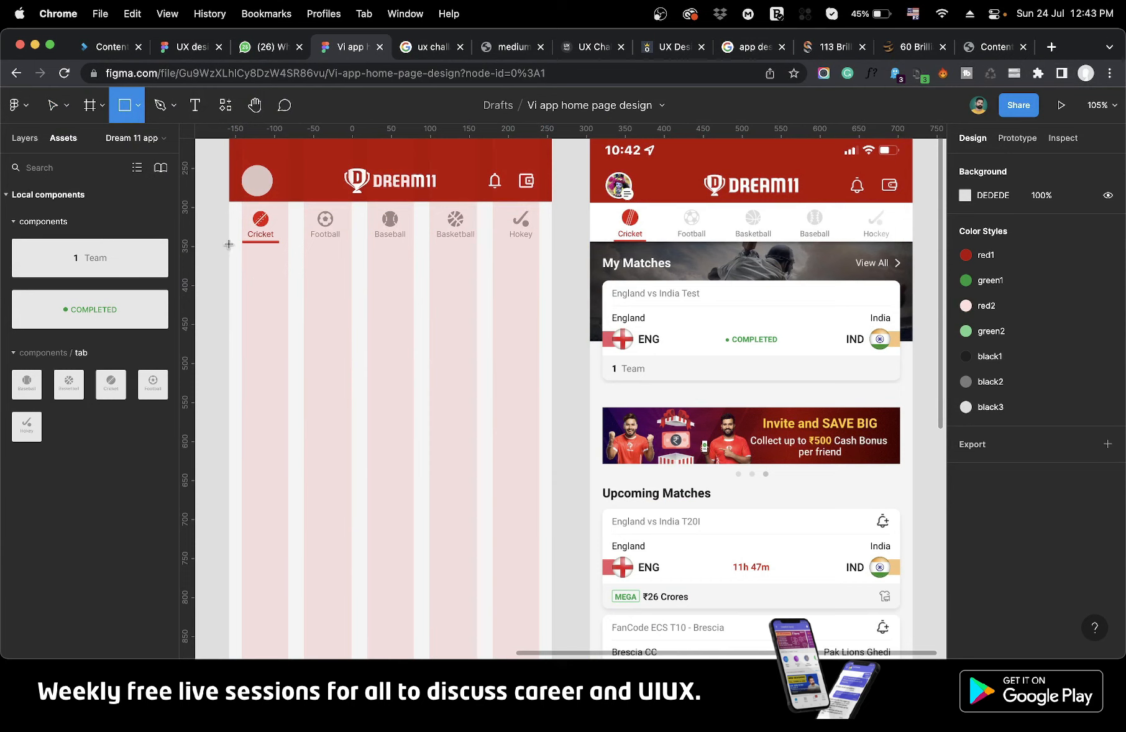
left_click_drag(229, 245, 550, 341)
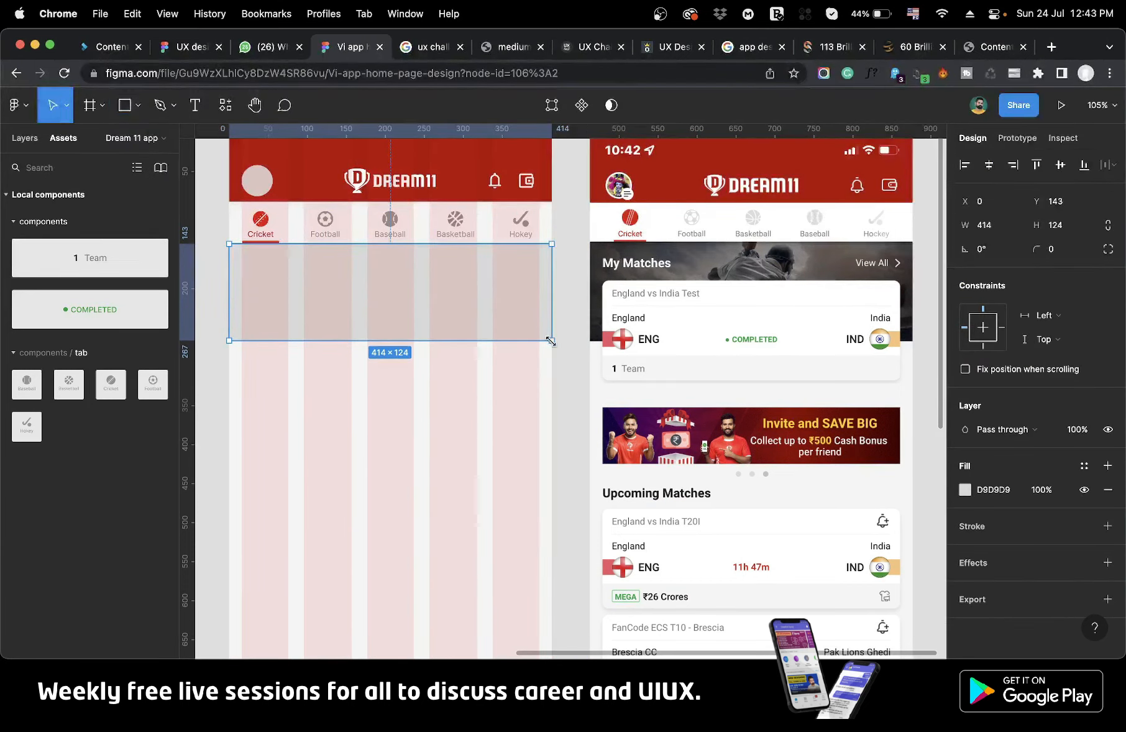
Place a copy of the cricketer photo from the components frame over the rectangle in the Home frame, at about X 0, Y 114.
key("shift+1")
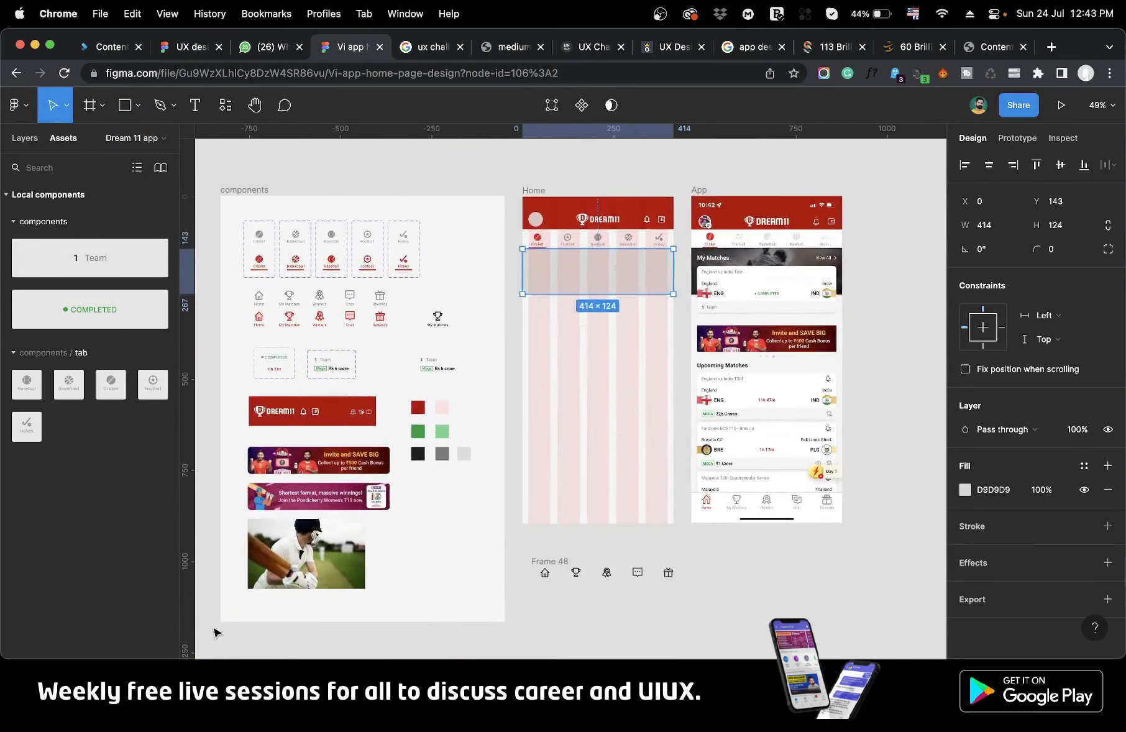
left_click_drag(266, 579, 541, 301)
scroll(587, 300, "up", 8)
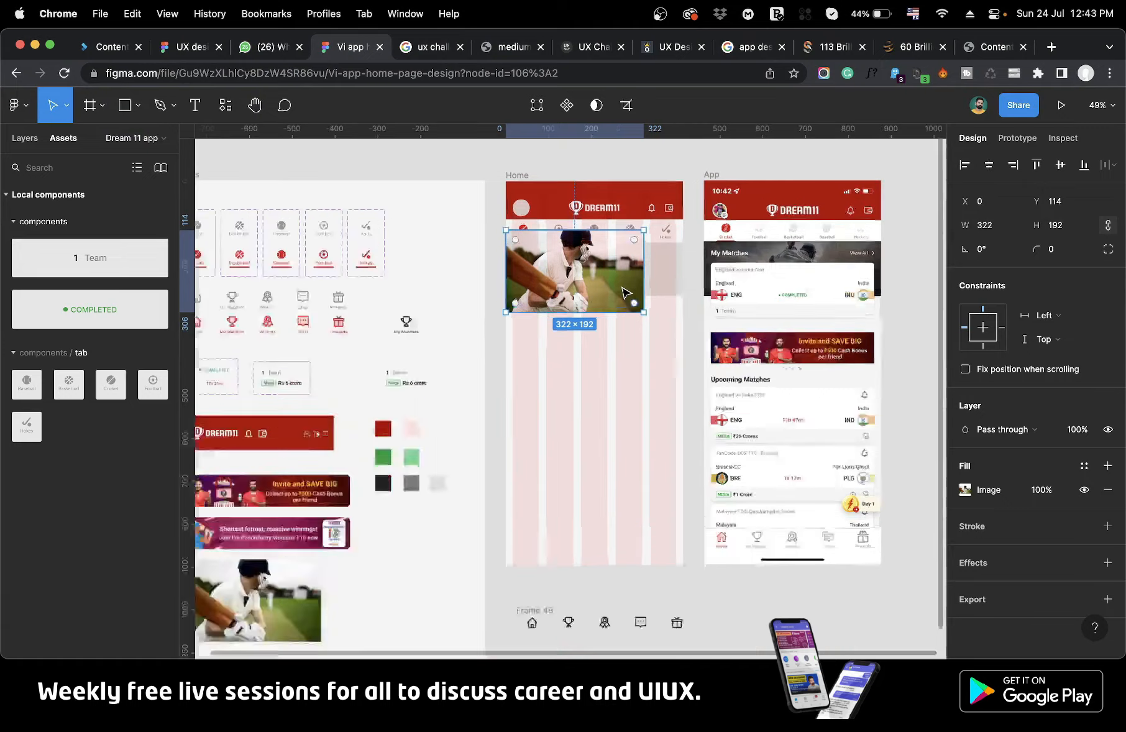
Enlarge the cricketer photo to 414 × 247 and mask it with the 414 × 124 rectangle below the sport tabs.
left_click_drag(569, 390, 655, 413)
left_click_drag(668, 312, 558, 304)
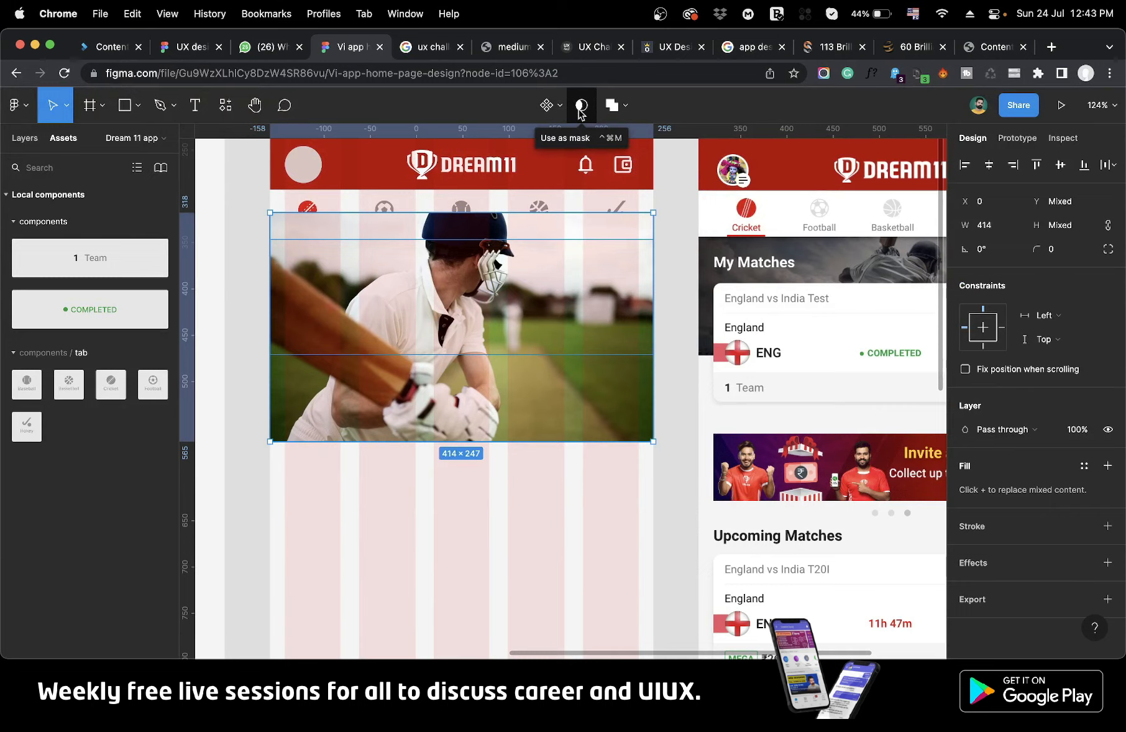
left_click(580, 105)
scroll(495, 262, "right", 5)
scroll(496, 262, "up", 2)
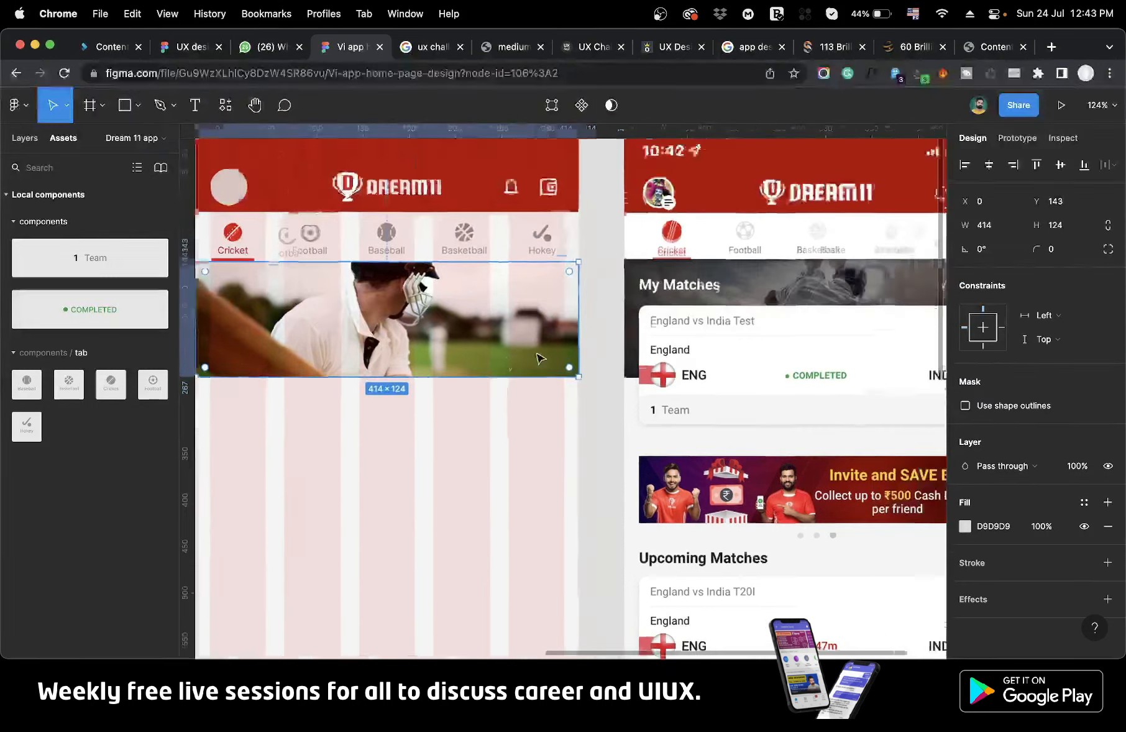
scroll(450, 350, "left", 2)
scroll(450, 350, "down", 1)
Add a black 000000 fill at 46% opacity over the image of the masked cricketer banner.
left_click(450, 350)
left_click(635, 445)
left_click(486, 317)
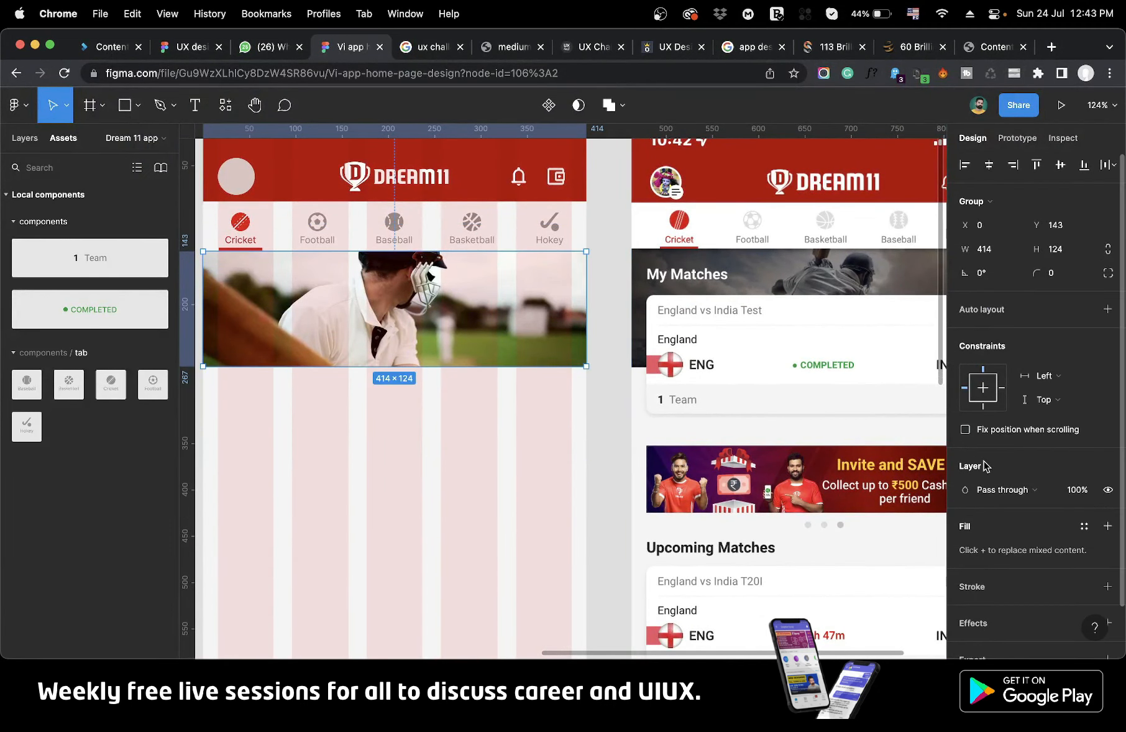
scroll(982, 460, "down", 2)
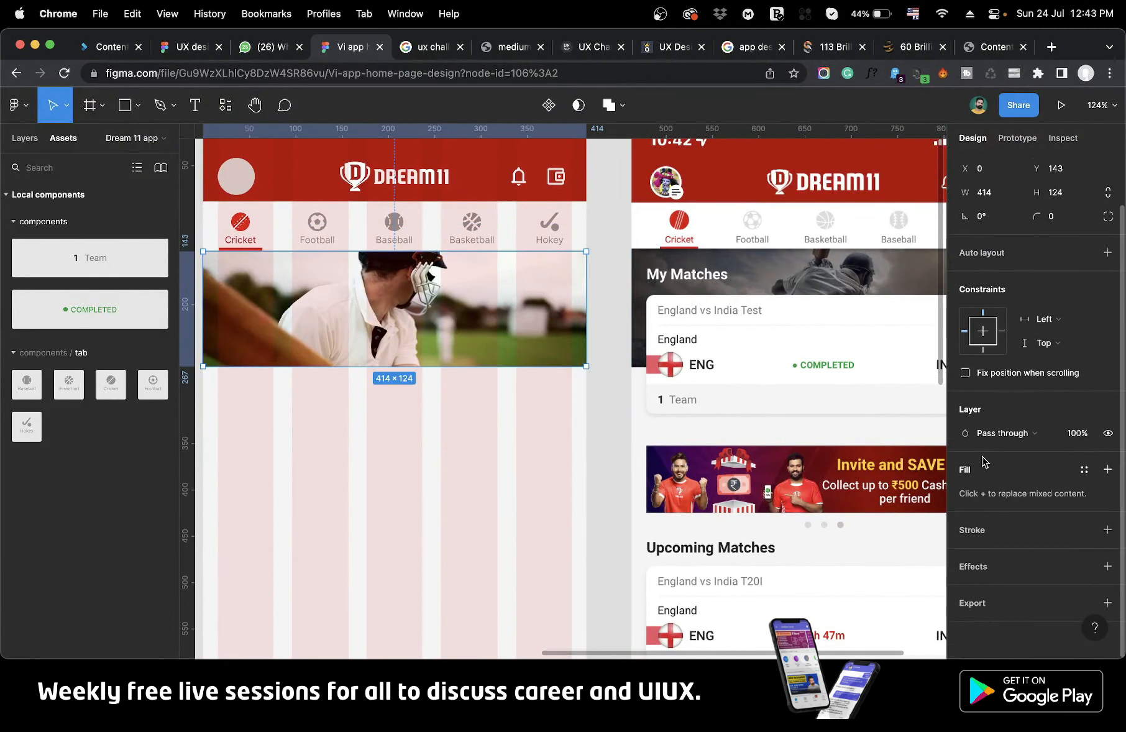
left_click(1107, 469)
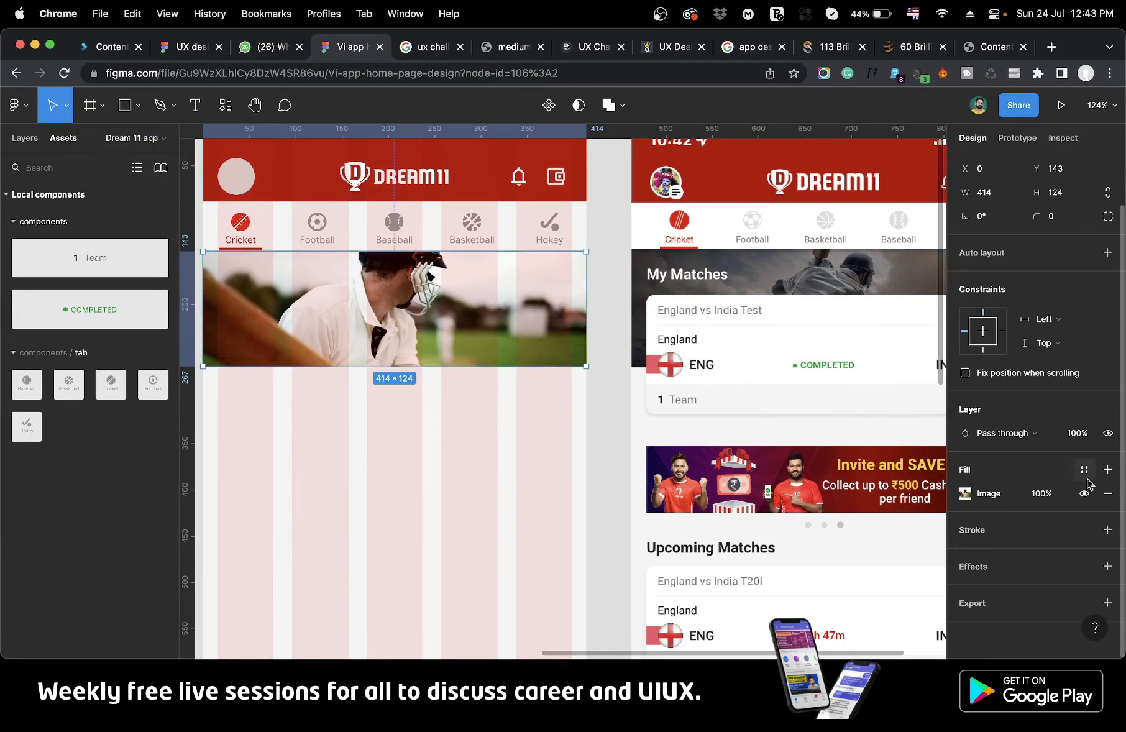
left_click(1107, 469)
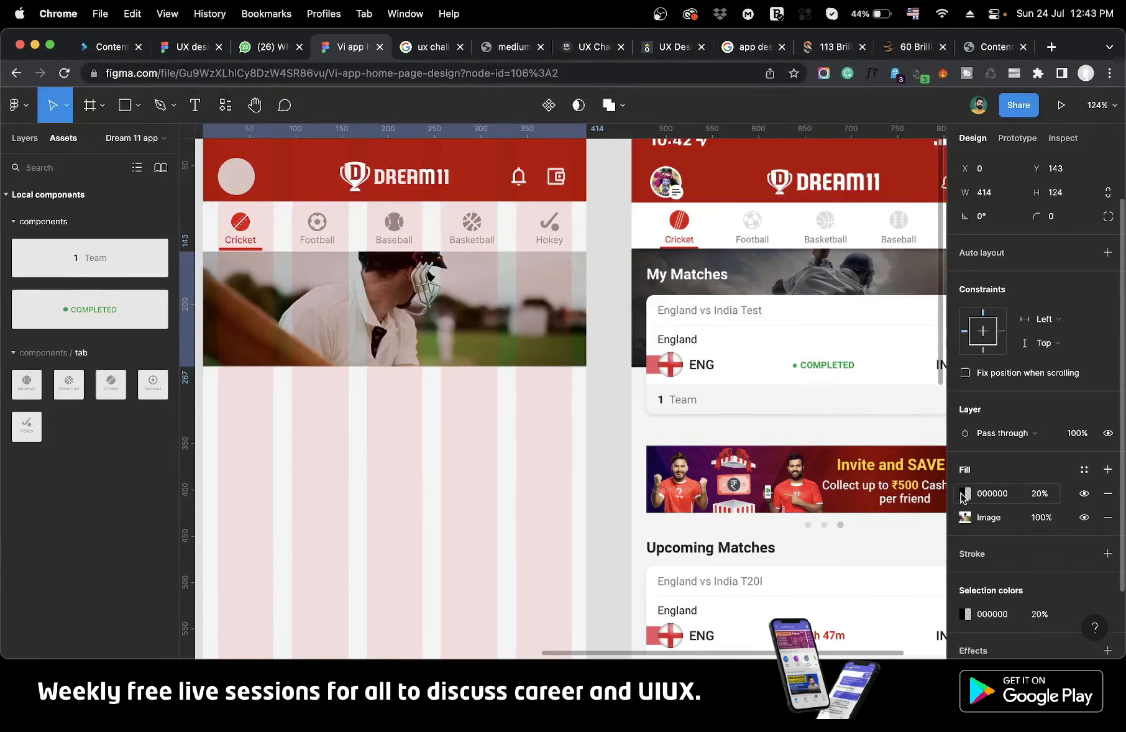
left_click(1026, 497)
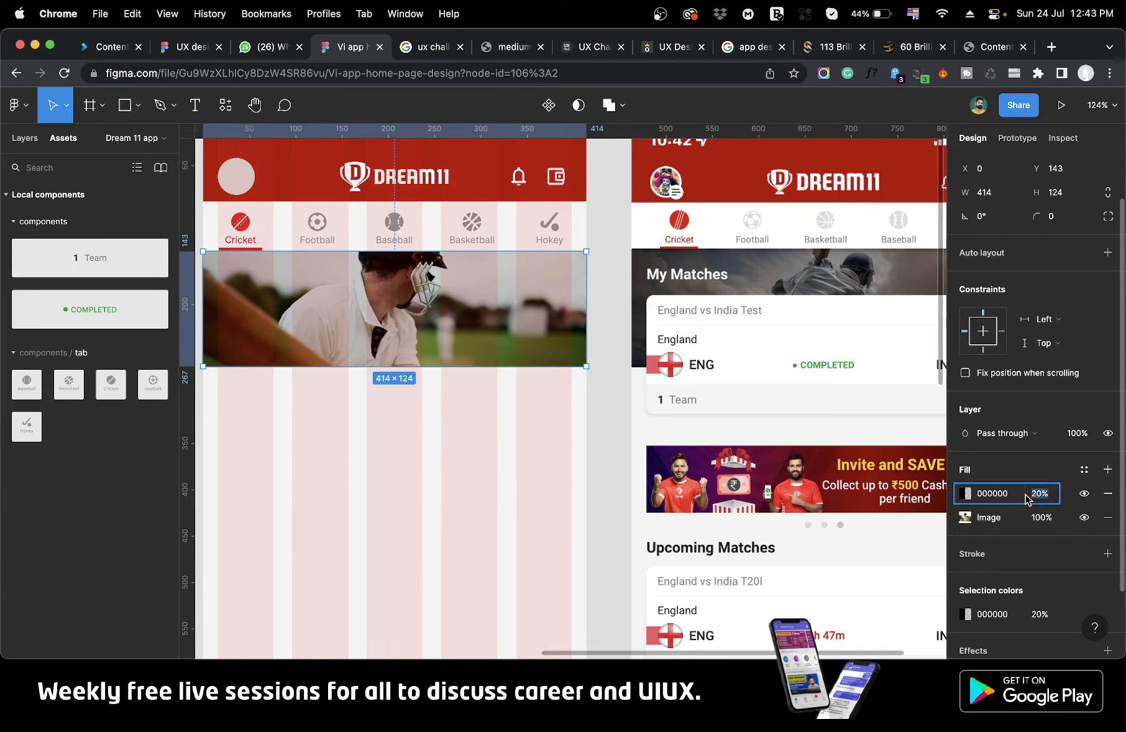
left_click_drag(1025, 495, 1075, 495)
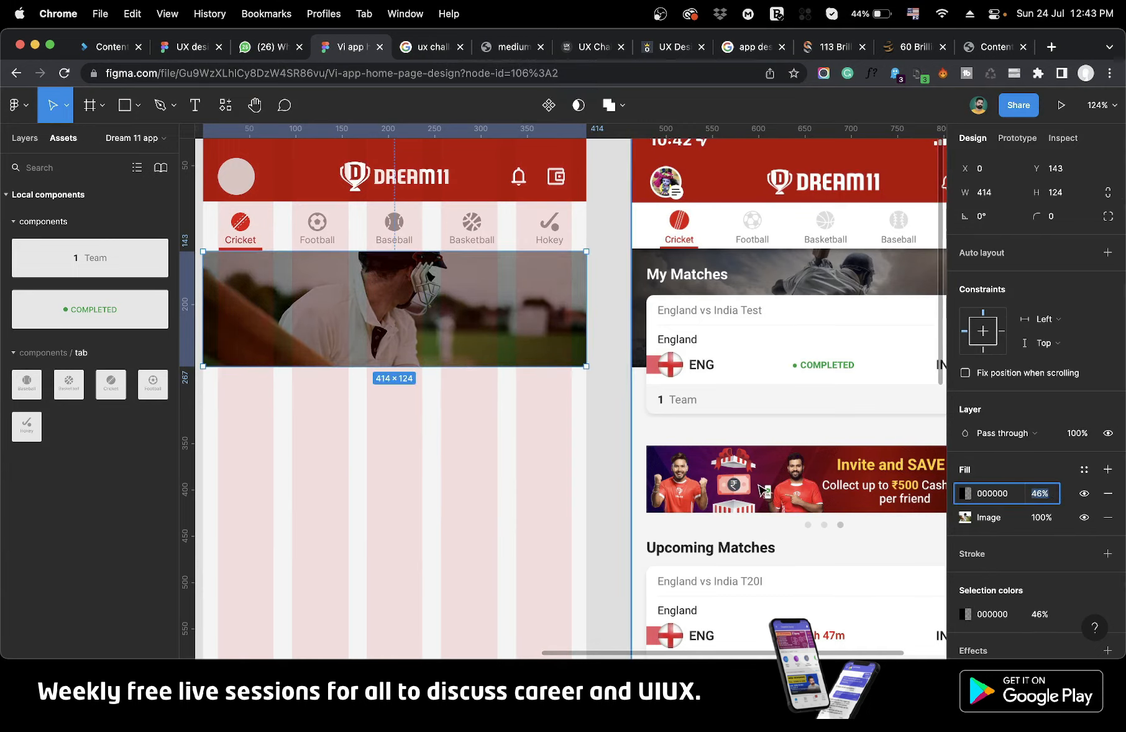
key("Escape")
scroll(377, 477, "down", 5)
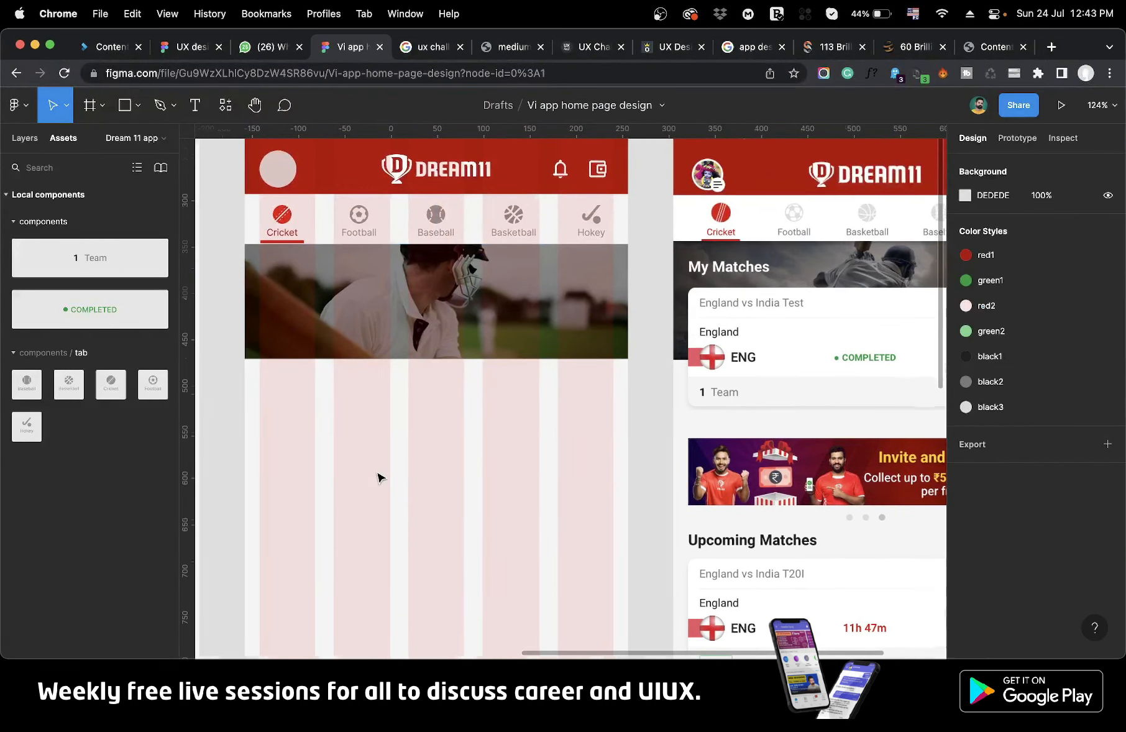
Nudge the masked cricketer banner up to Y 142 in the Home frame.
left_click(422, 378)
key("Up")
scroll(408, 403, "up", 5)
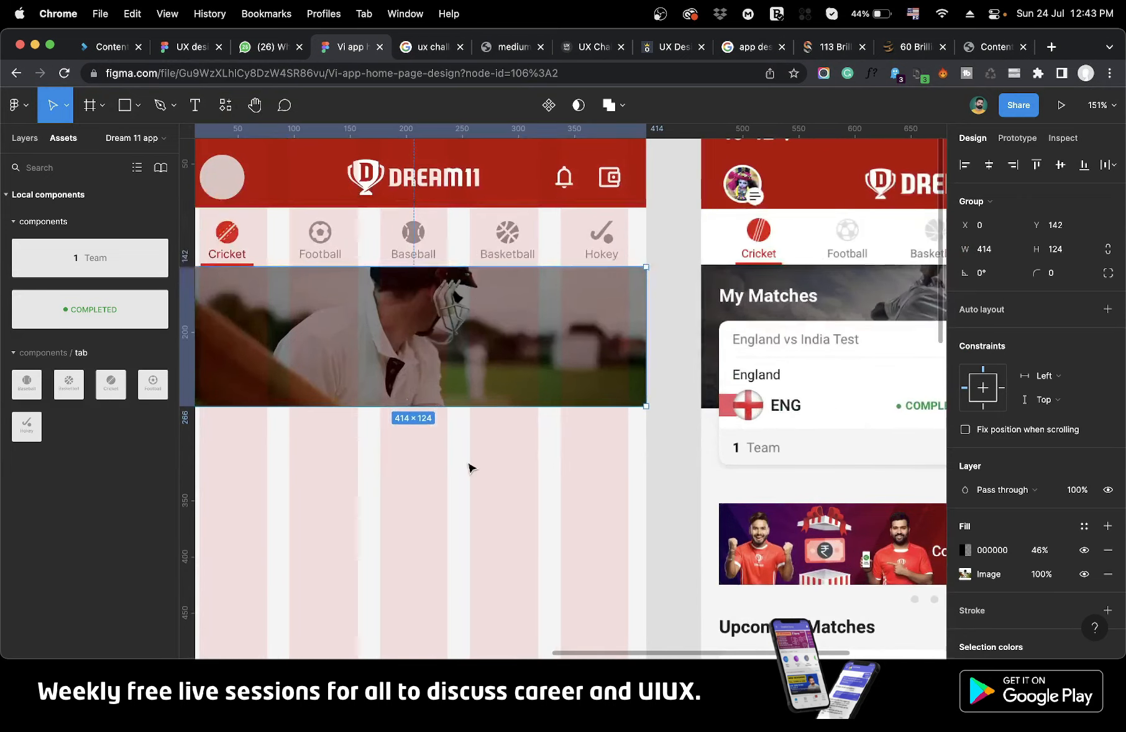
left_click(500, 505)
Examine the match card, promo banner and Upcoming Matches section of the App reference and compare them with the Home frame.
scroll(500, 505, "right", 10)
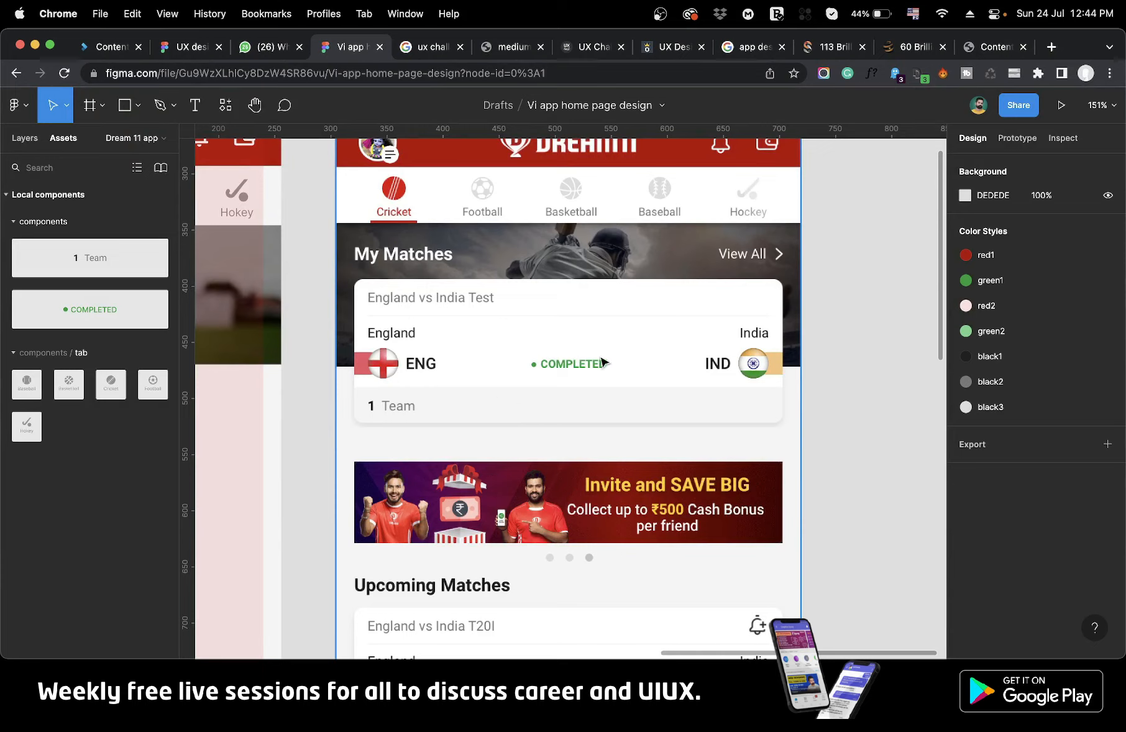
scroll(577, 378, "down", 10)
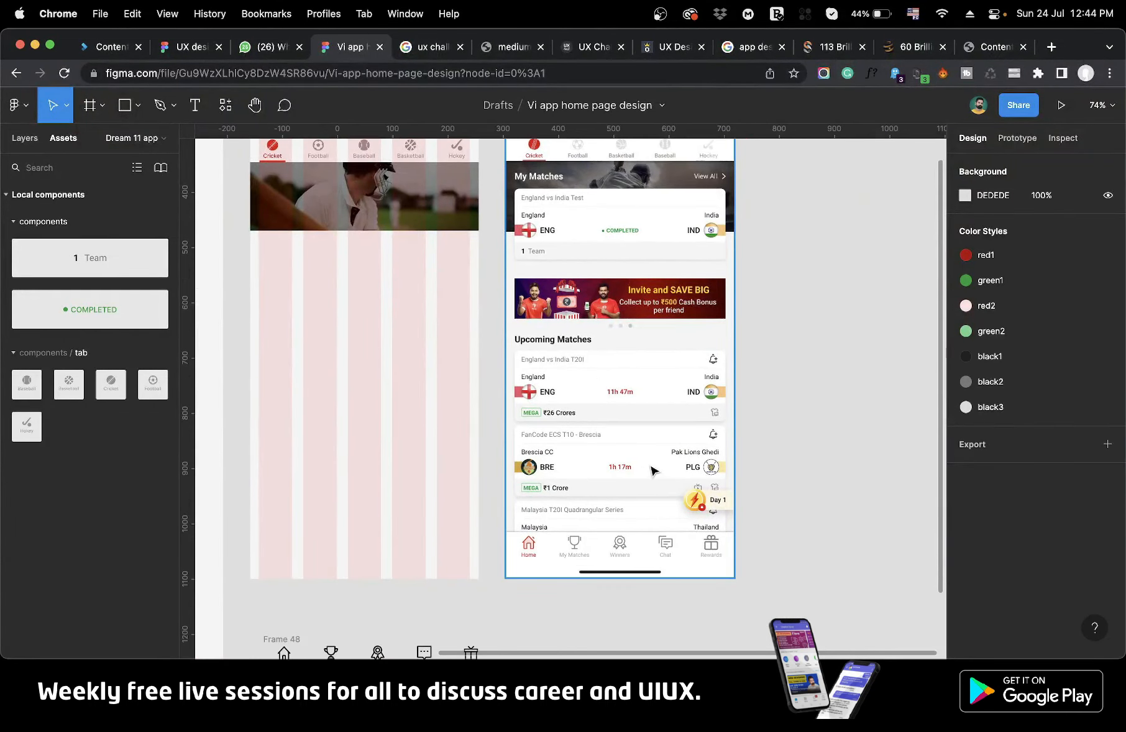
scroll(679, 319, "up", 3)
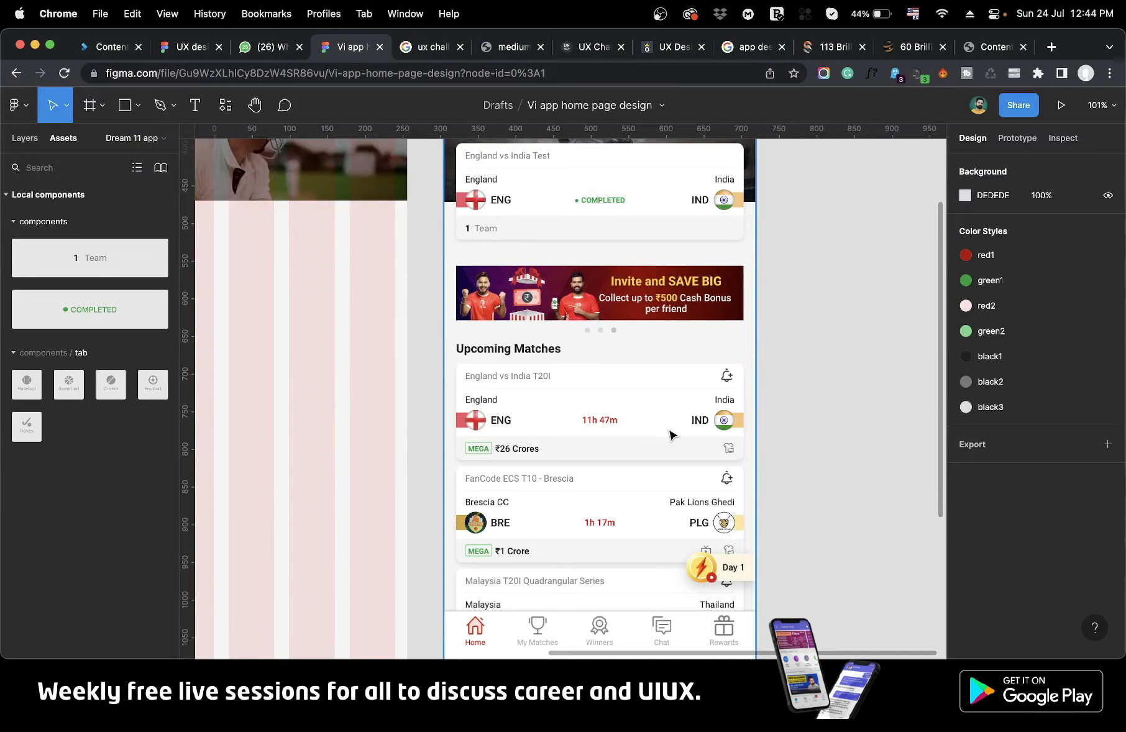
scroll(669, 433, "up", 1)
scroll(669, 433, "left", 3)
scroll(669, 432, "down", 2)
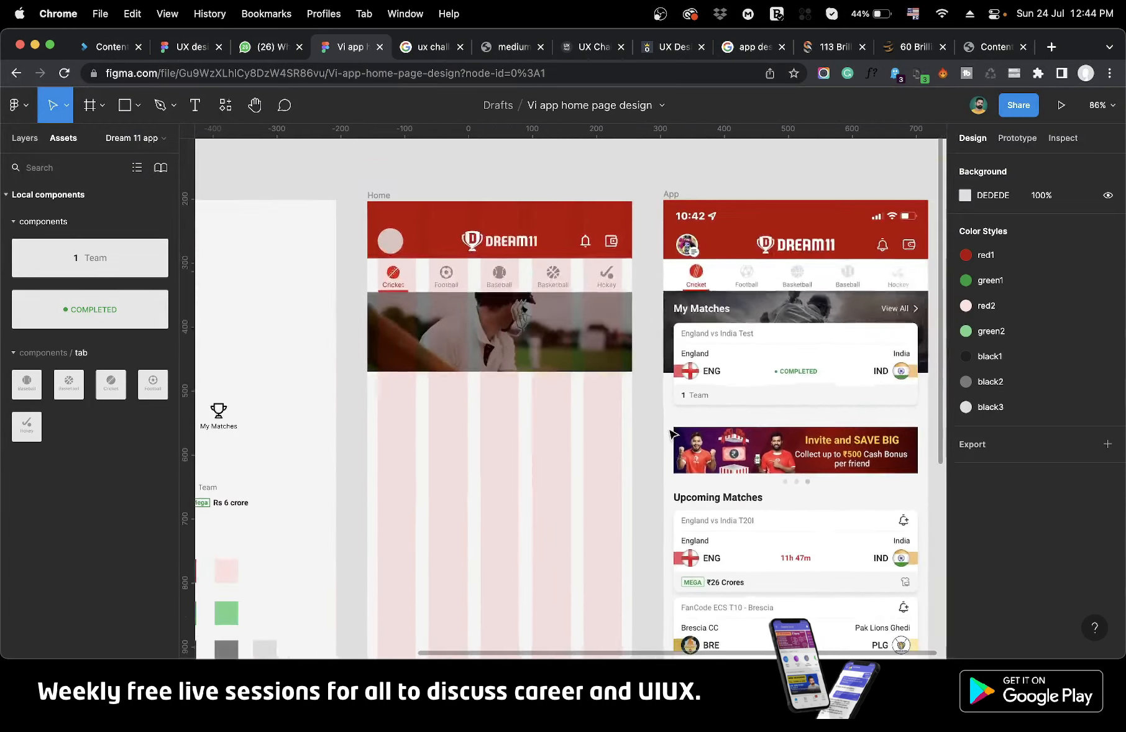
scroll(671, 433, "right", 2)
scroll(575, 410, "up", 2)
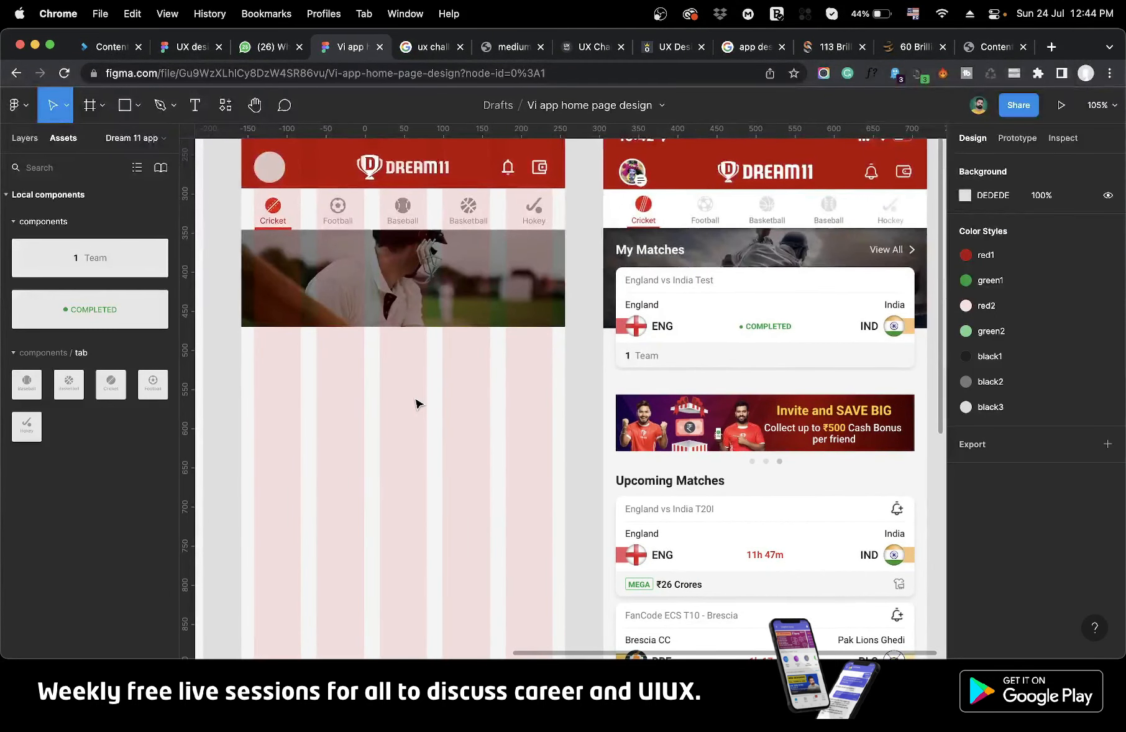
left_click(128, 110)
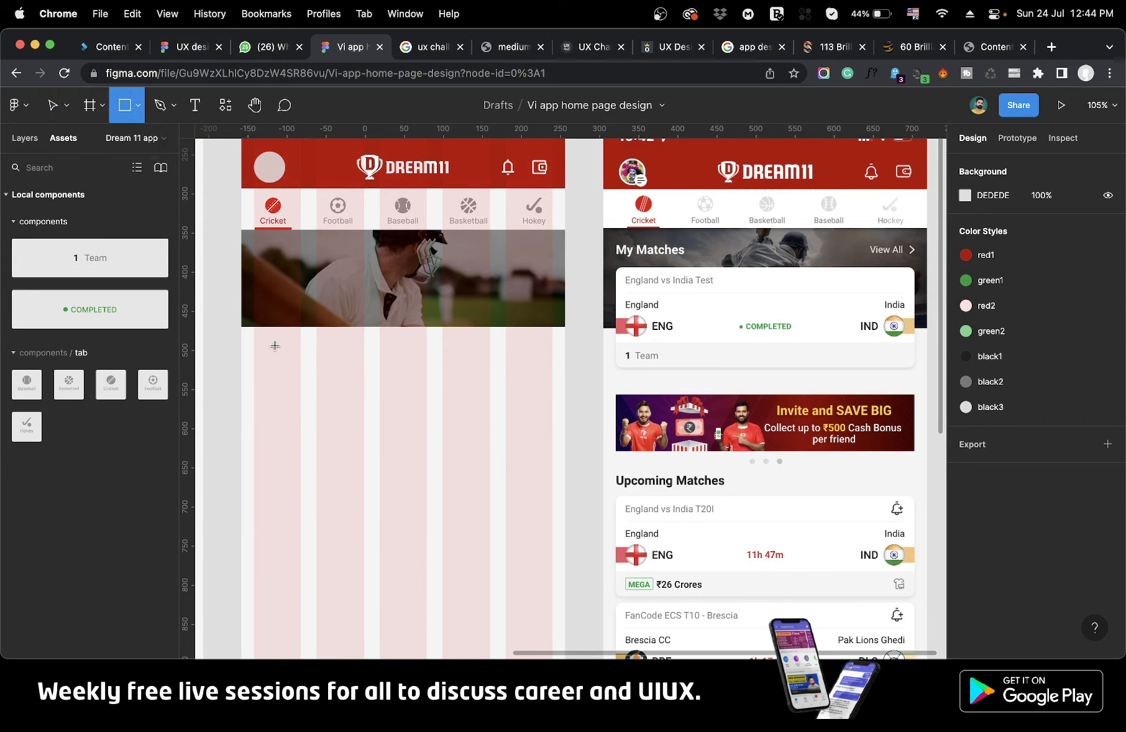
left_click(257, 337)
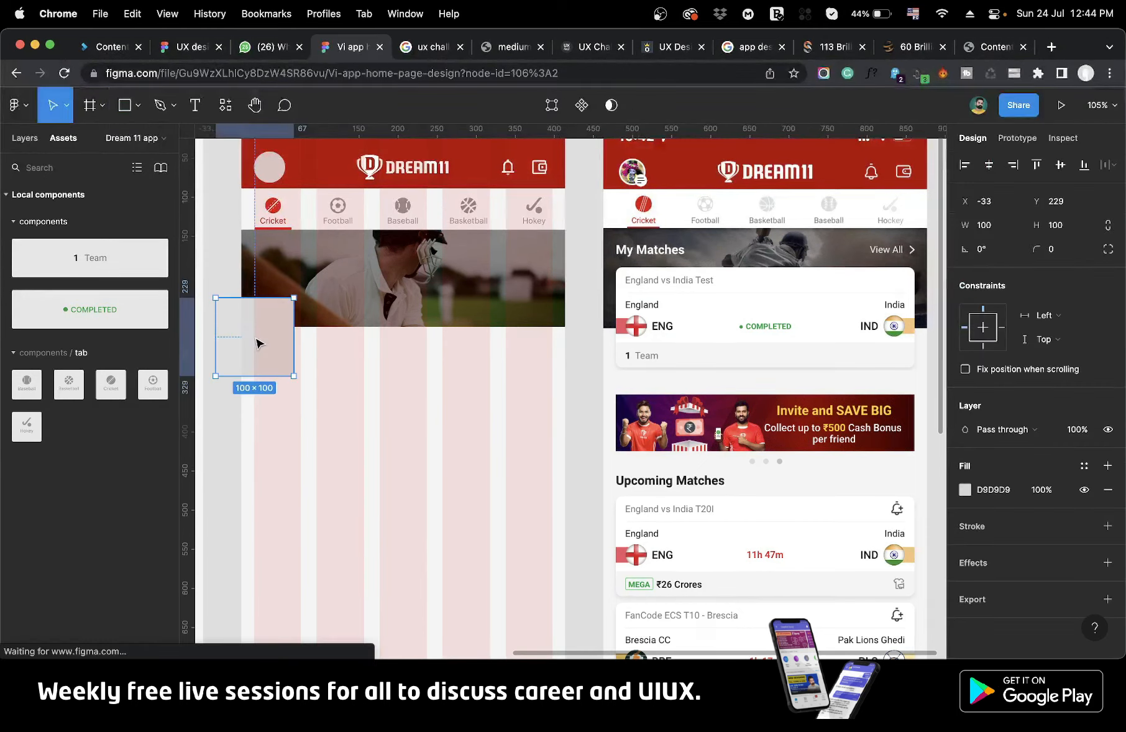
key("ctrl+z")
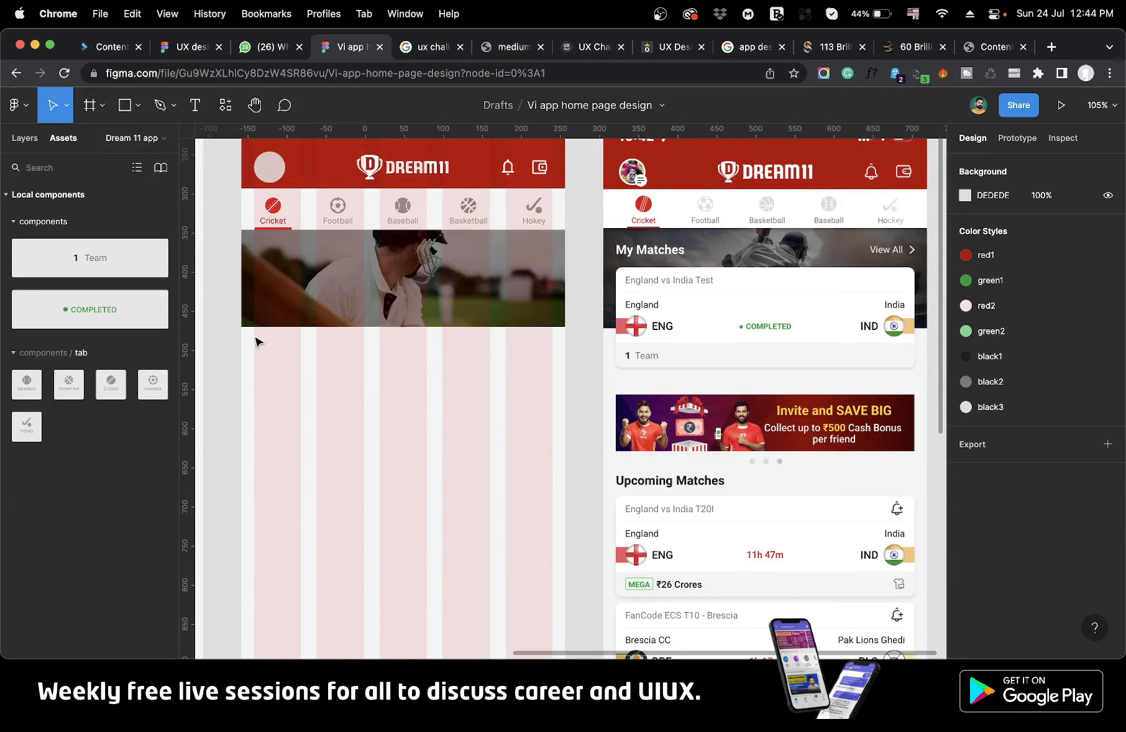
Draw a 382 × 129 card overlapping the banner at X 16, Y 189, filled with white sampled from the App reference.
key("r")
mouse_move(254, 336)
left_mouse_down()
mouse_move(553, 443)
mouse_move(554, 416)
mouse_move(515, 343)
left_mouse_up()
key("i")
left_click(727, 328)
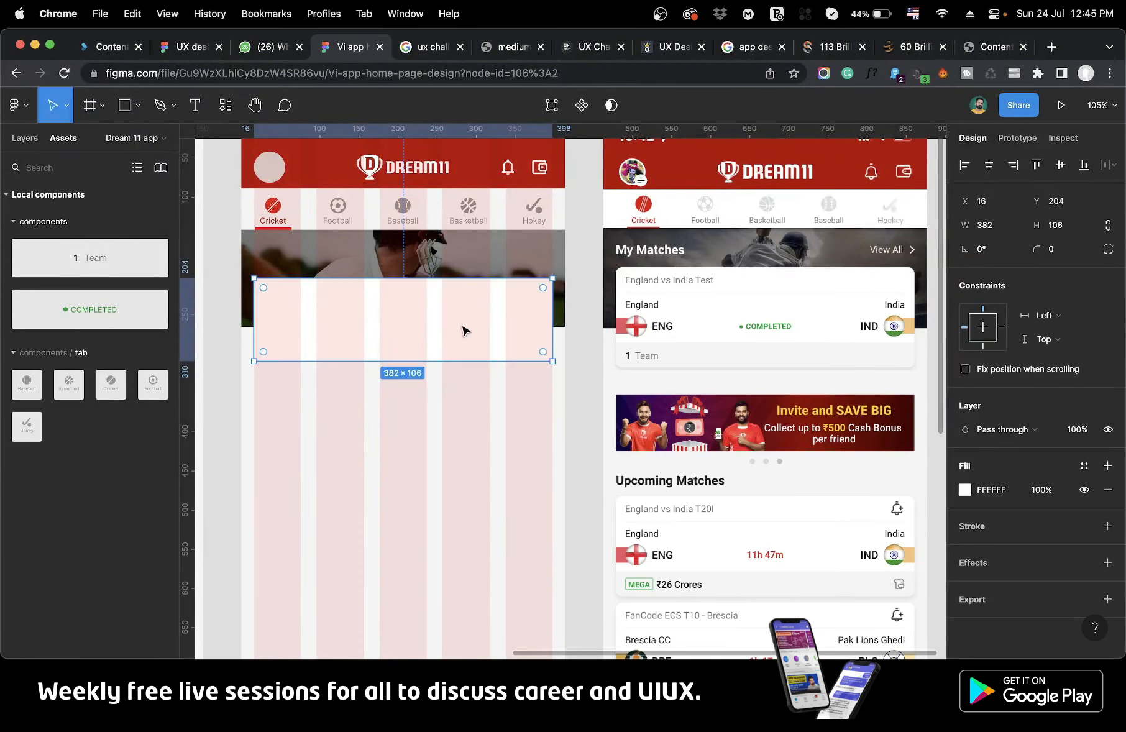
left_click_drag(463, 329, 454, 368)
scroll(454, 368, "up", 2)
Hide the Home frame's column layout grid and round the white card's corners to radius 8.
left_click(251, 165)
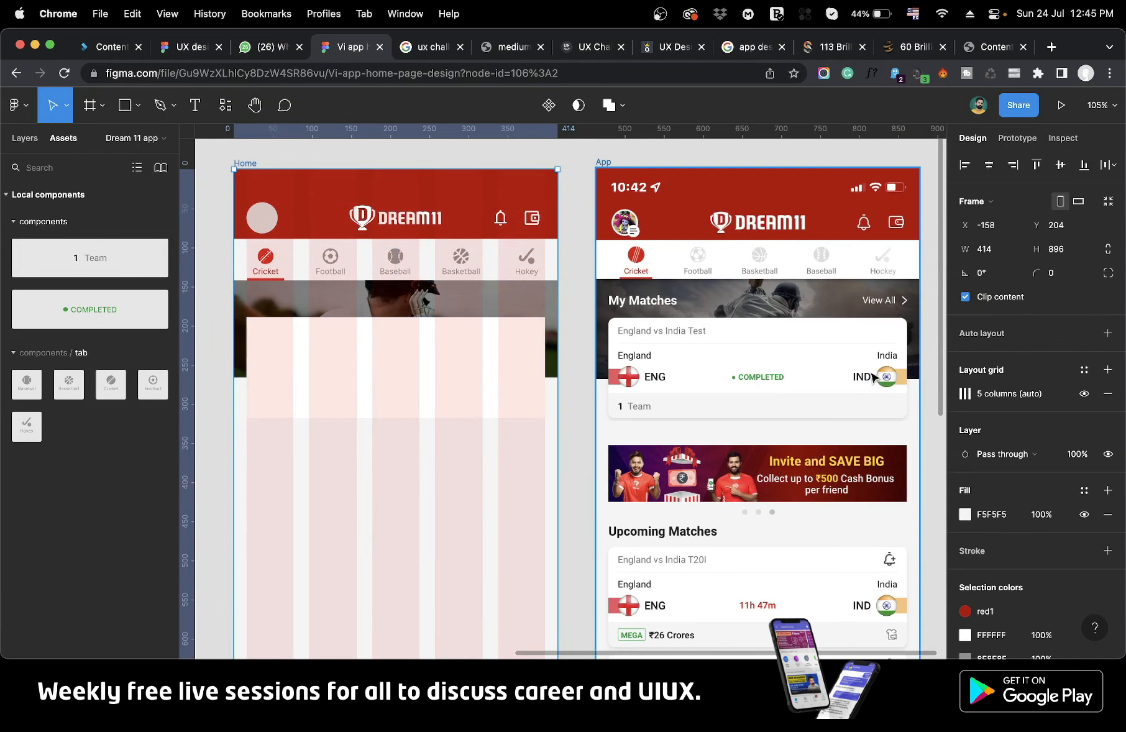
left_click(1086, 394)
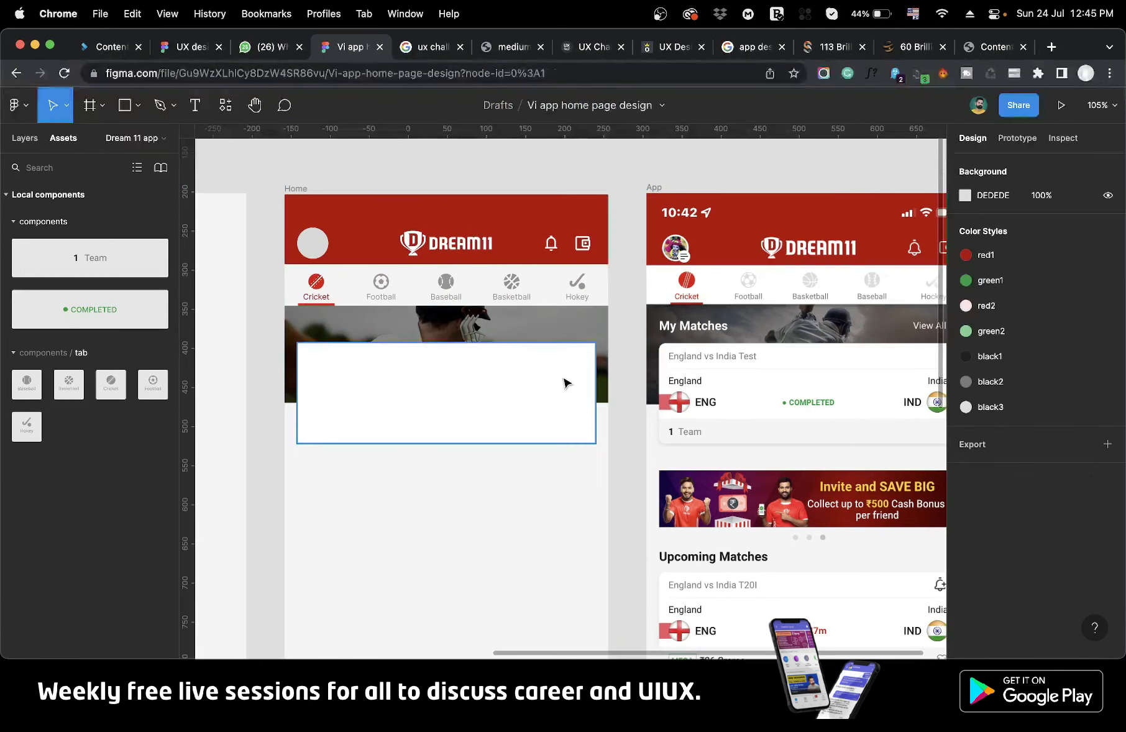
left_click(564, 381)
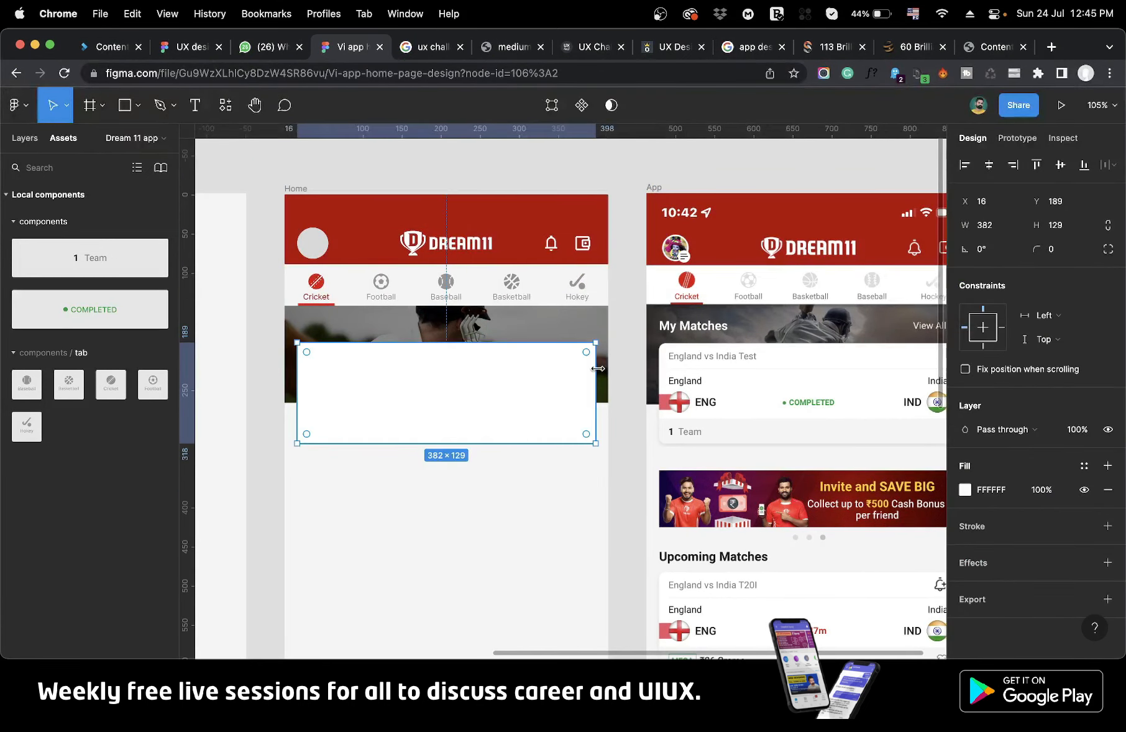
mouse_move(585, 354)
left_mouse_down()
mouse_move(579, 363)
mouse_move(588, 349)
left_mouse_up()
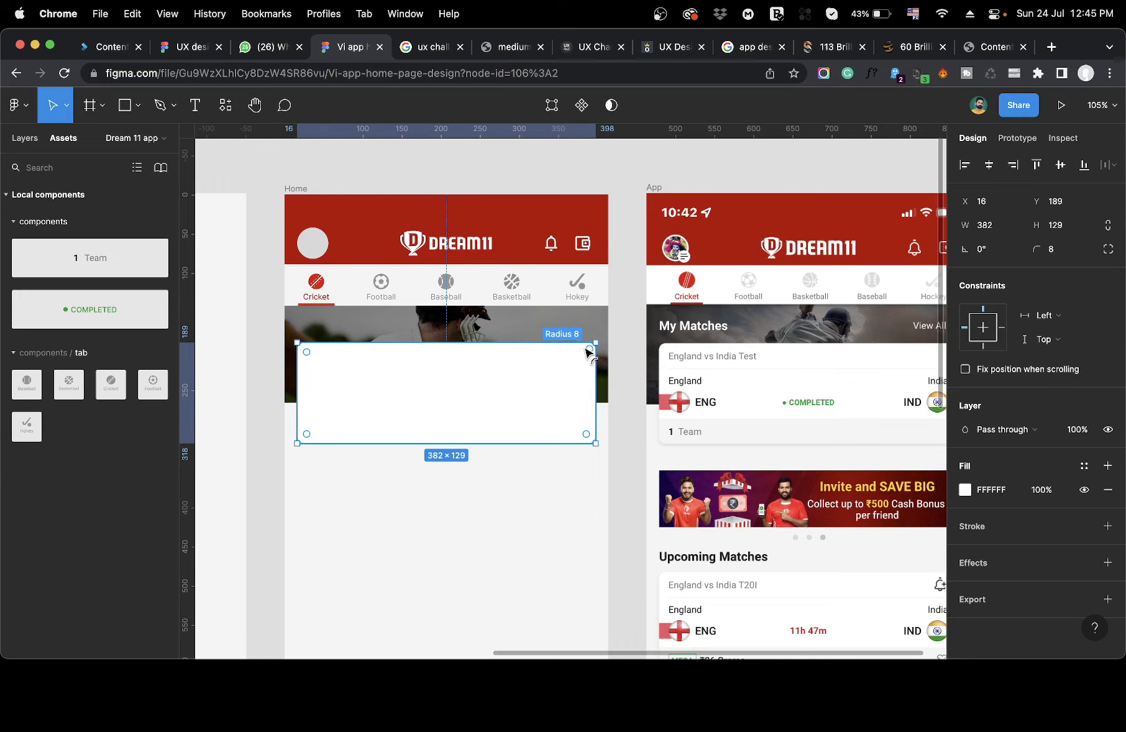
left_click(533, 482)
scroll(533, 482, "right", 2)
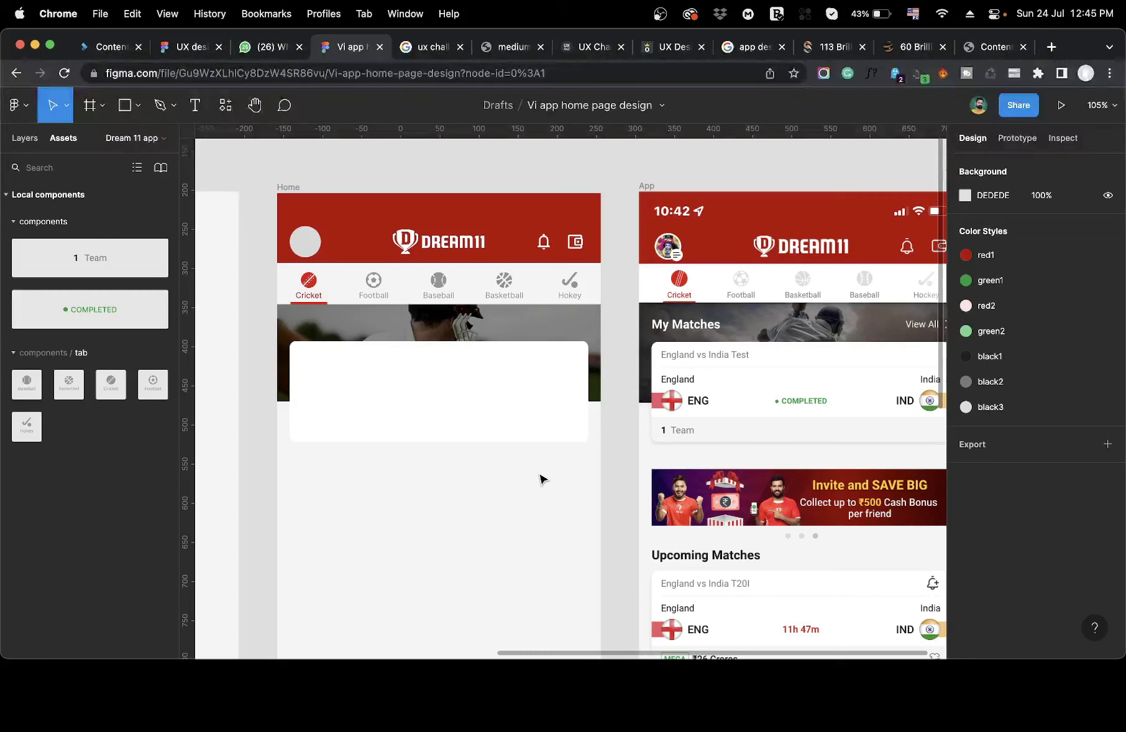
scroll(541, 478, "right", 3)
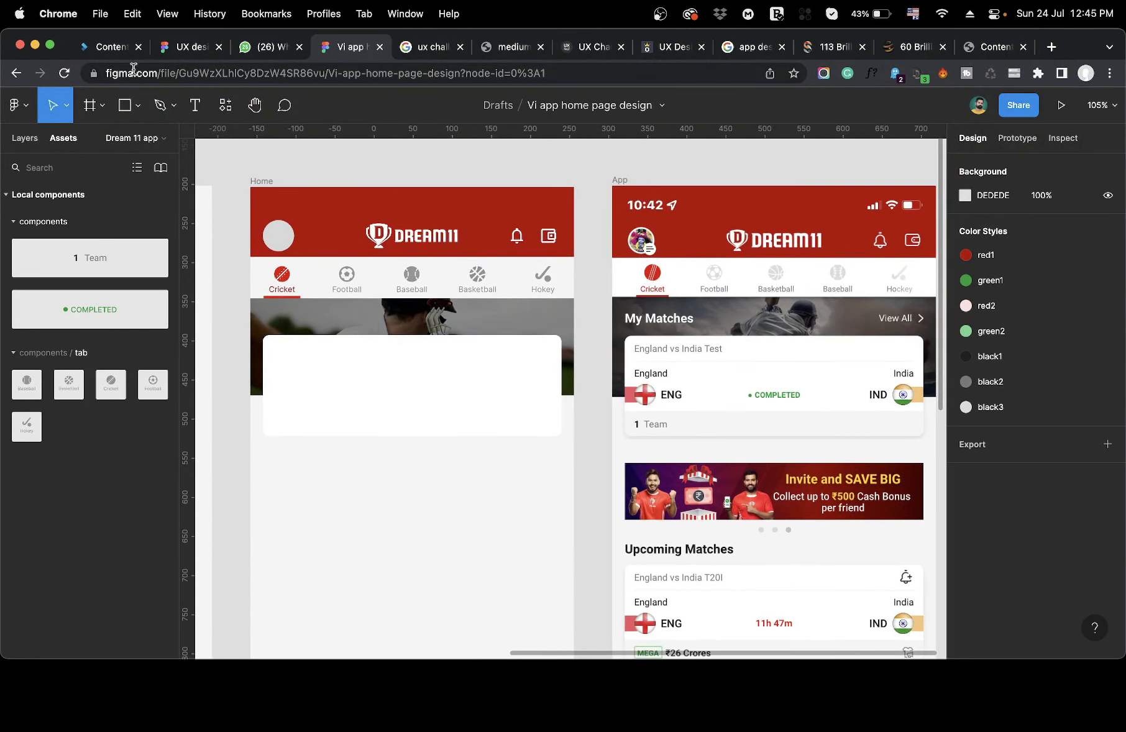
Add a match title text layer in the white card's upper-left corner, at X 26, Y 206, and left-align it.
left_click(195, 105)
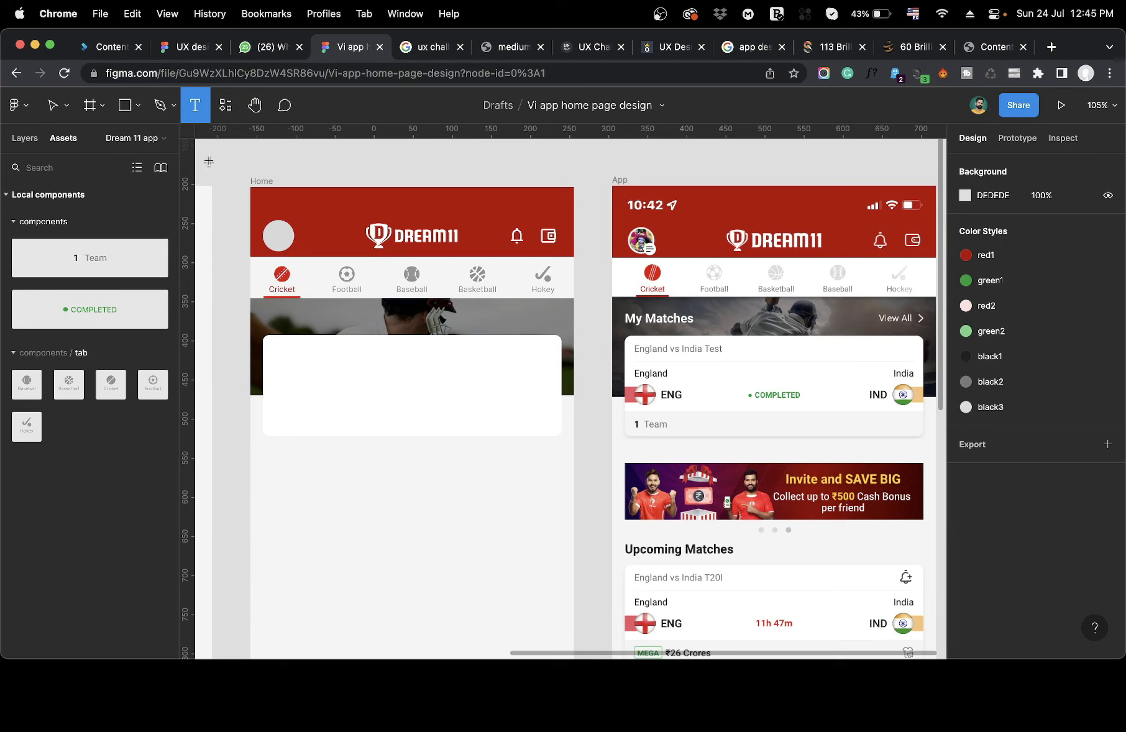
left_click(278, 349)
type("Engl")
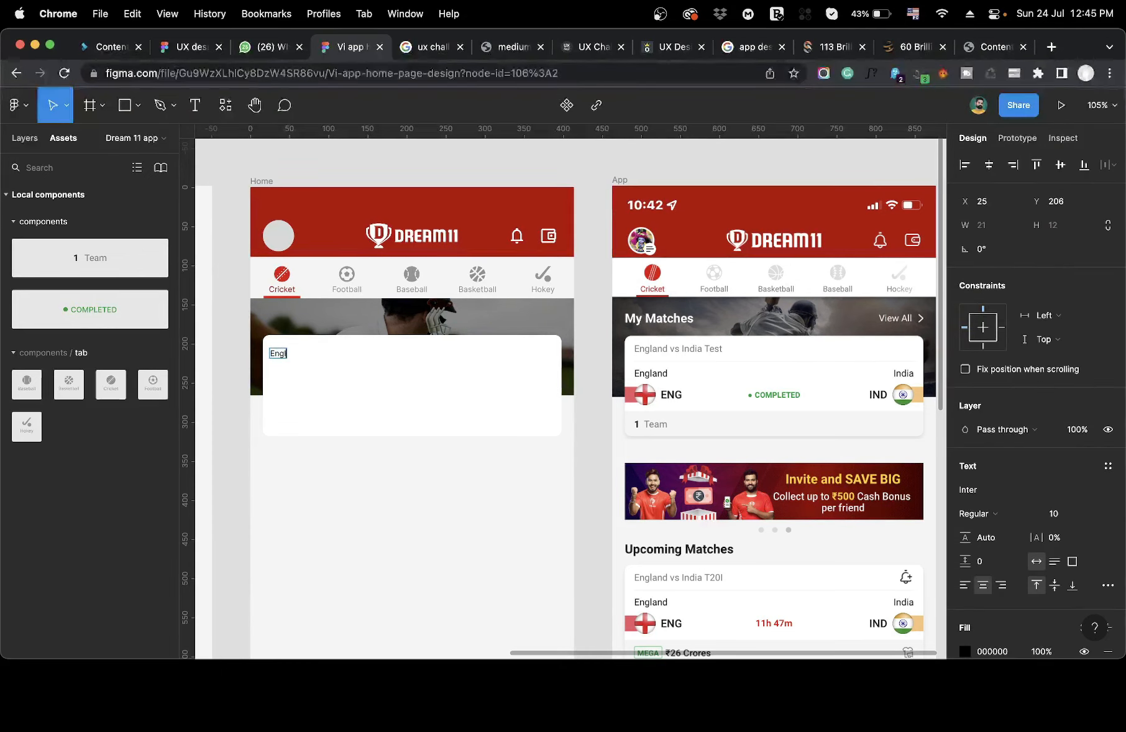
key("BackSpace")
type("d")
left_click_drag(276, 354, 283, 360)
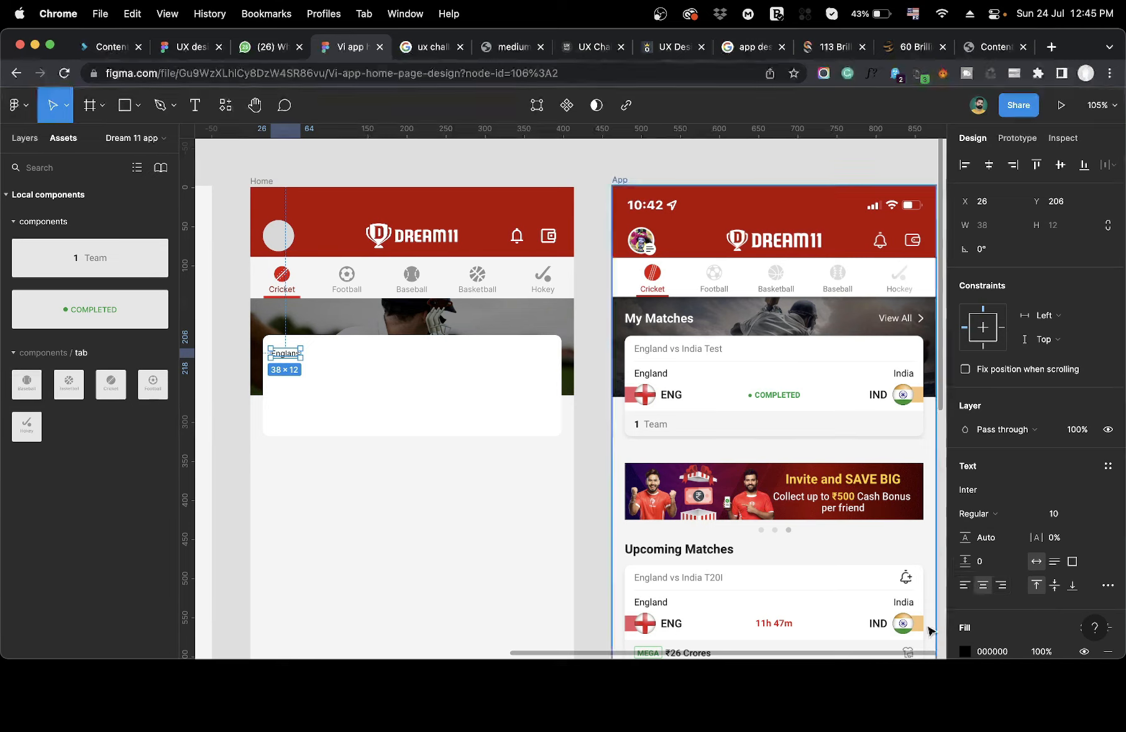
left_click(964, 585)
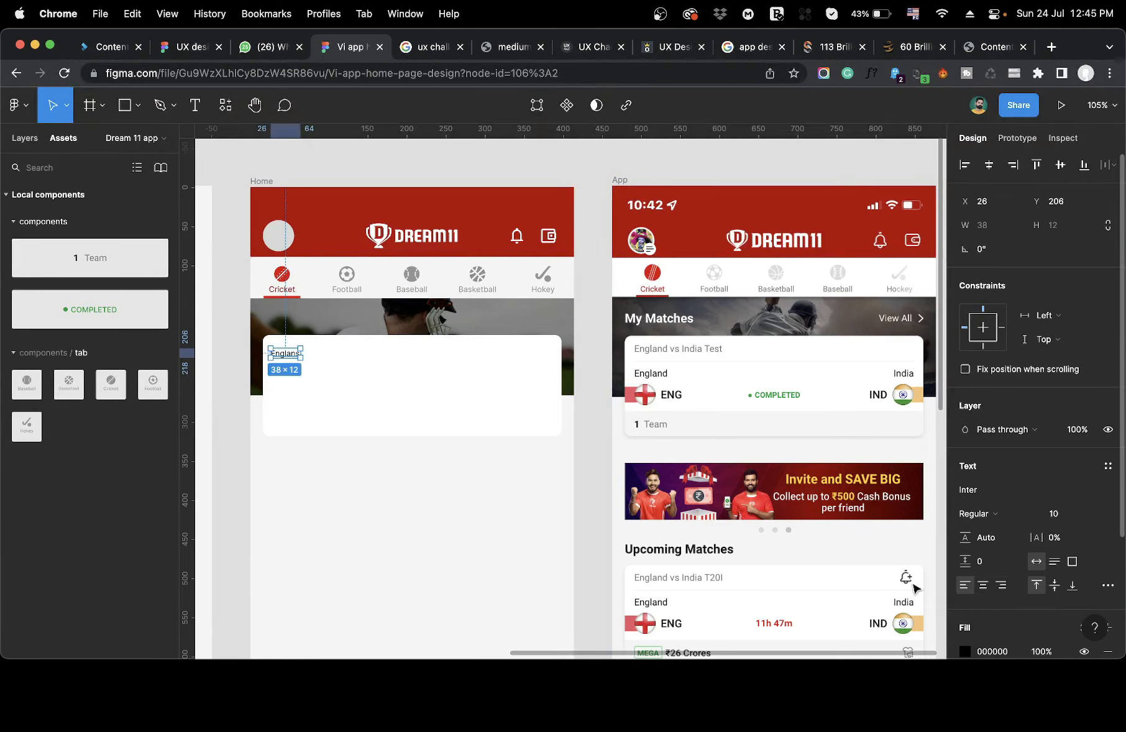
Replace the match title text in the white card with "England vs India Test".
scroll(328, 380, "up", 5)
scroll(327, 380, "right", 2)
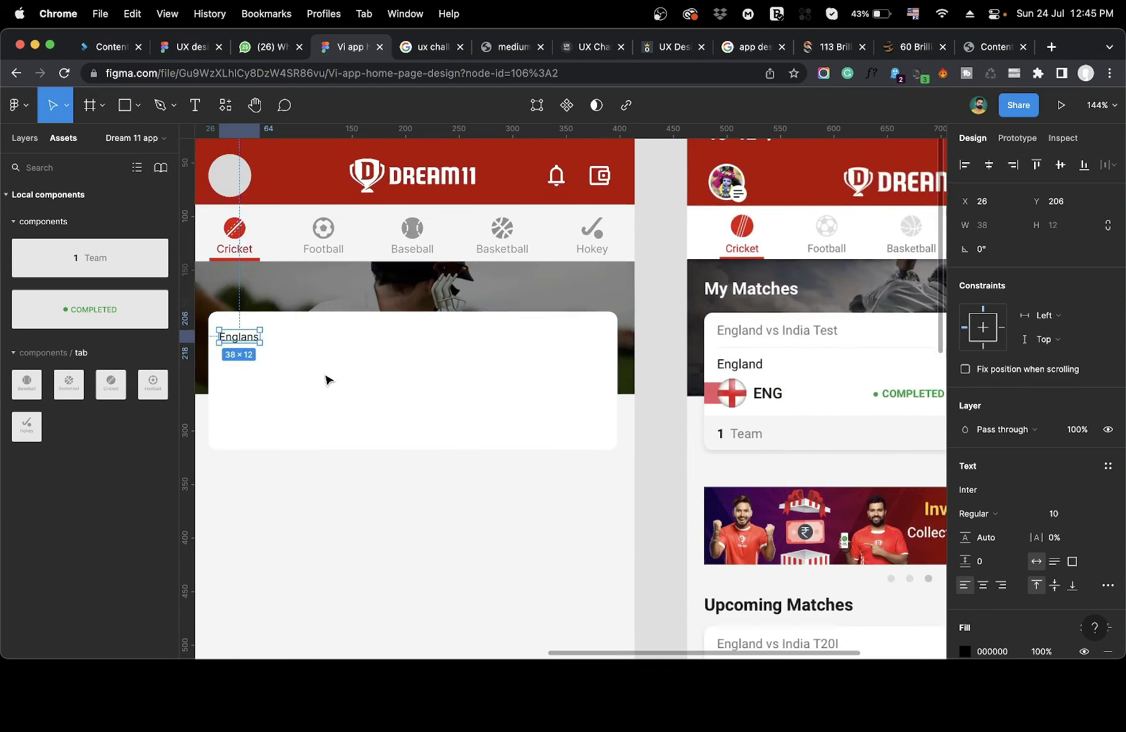
double_click(239, 336)
type("Englians")
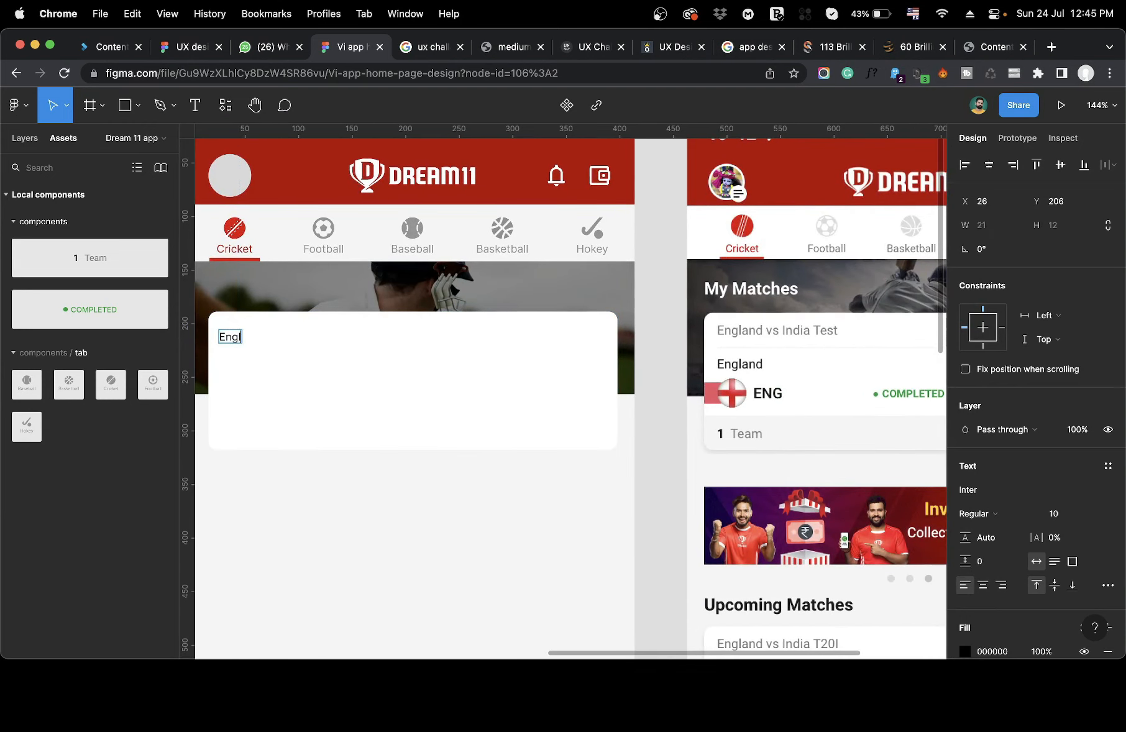
key("BackSpace")
key("BackSpace")
type("and vs India Test")
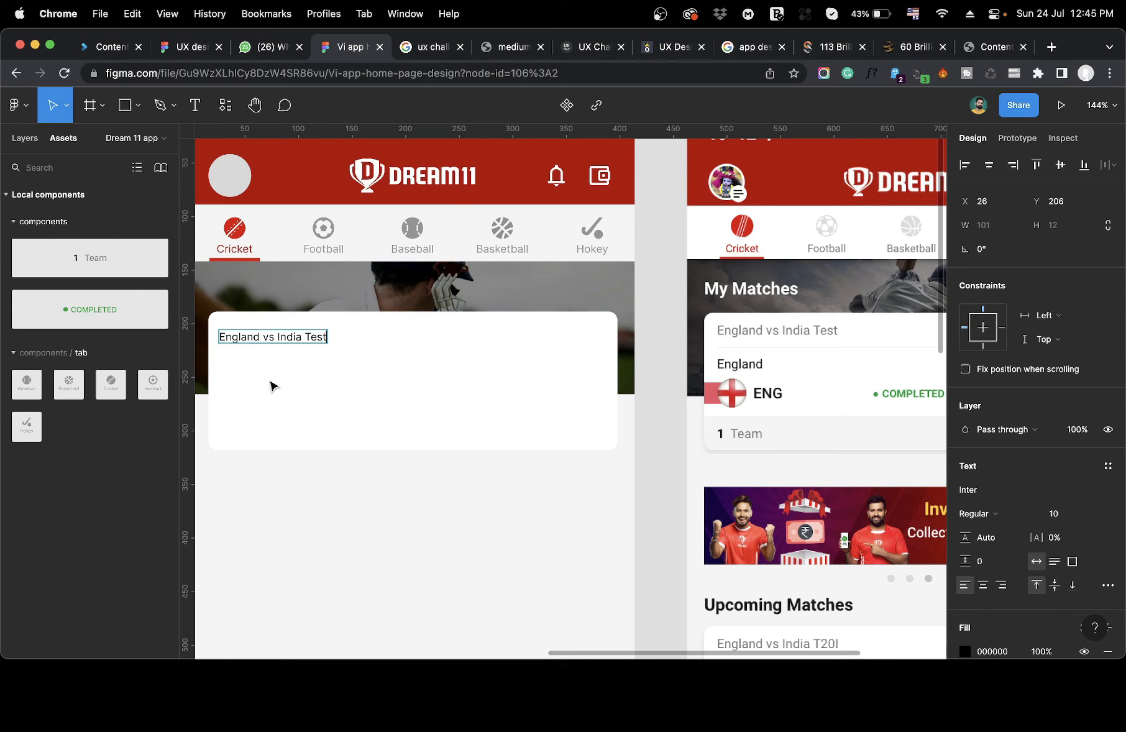
key("Escape")
Apply the black2 color style to the "England vs India Test" title and set its font size to 12.
scroll(1065, 526, "down", 5)
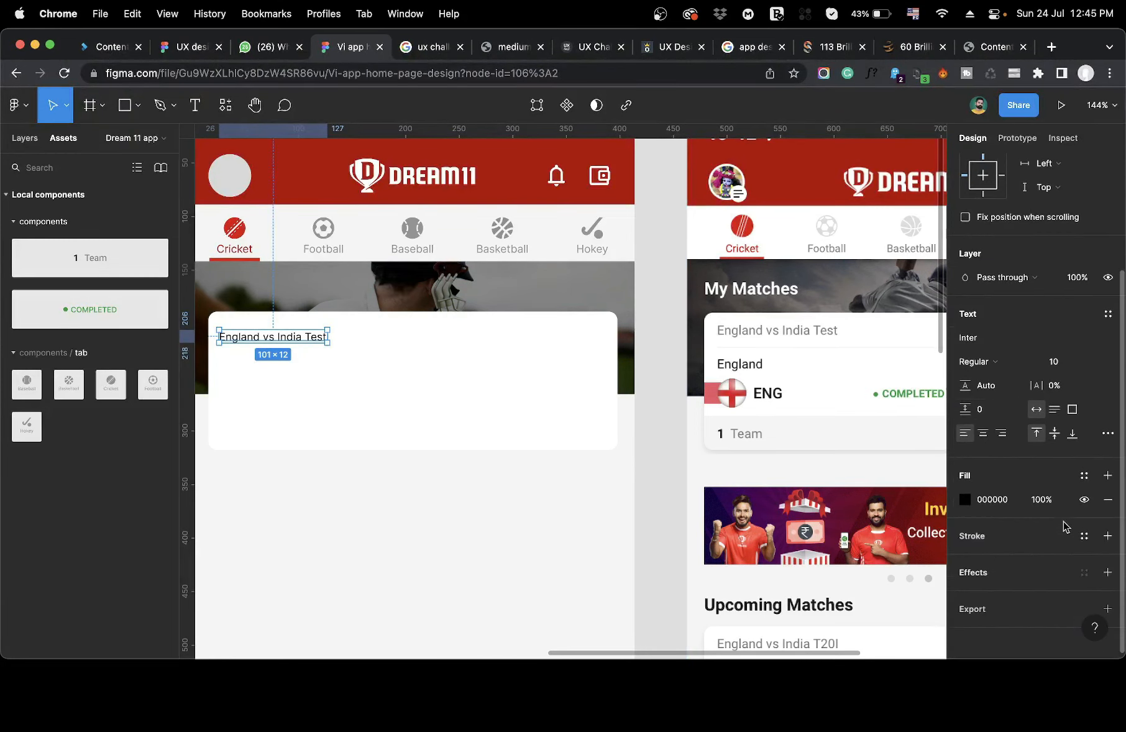
left_click(1083, 475)
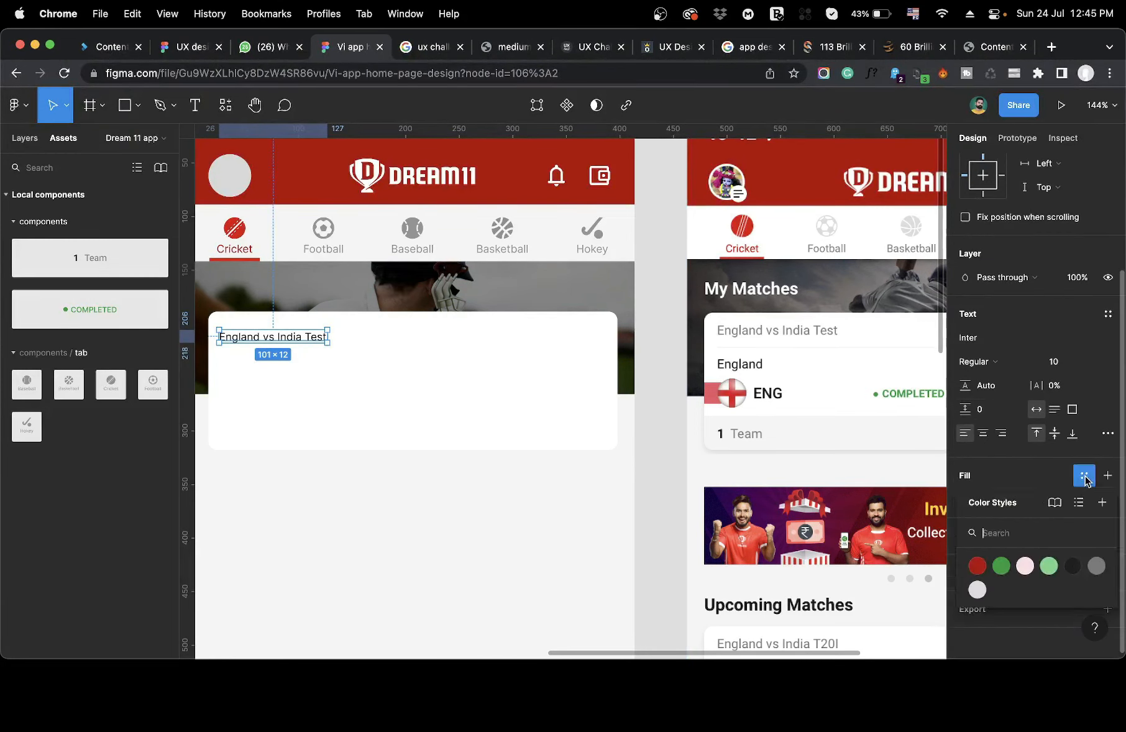
left_click(1100, 572)
left_click(1067, 385)
type("12")
key("Return")
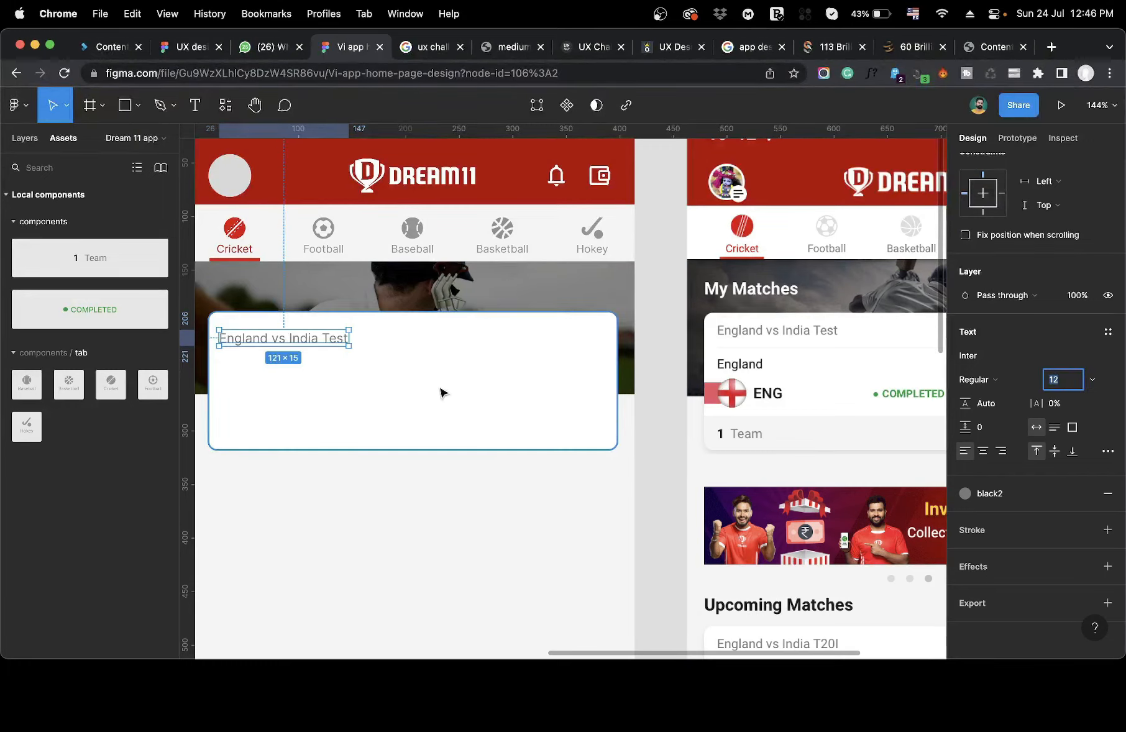
Move the "England vs India Test" title up to Y 196 and draw a horizontal divider about 360 px wide beneath it.
left_click_drag(336, 347, 336, 329)
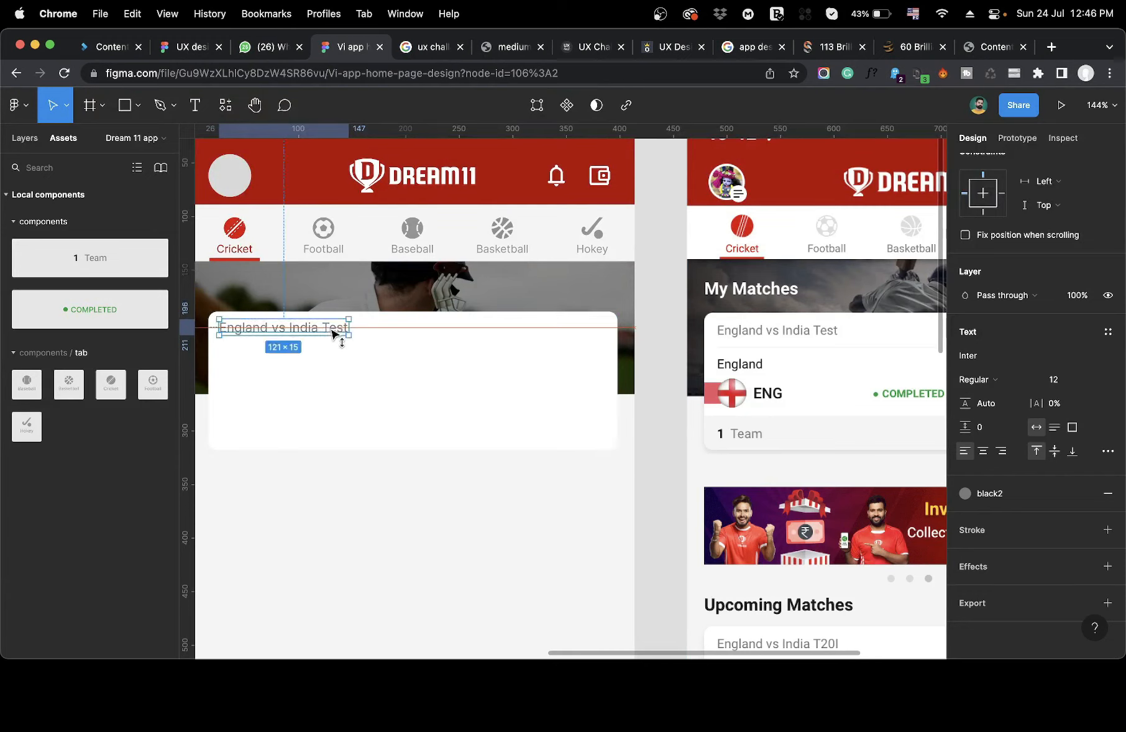
left_click(155, 105)
left_click(219, 350)
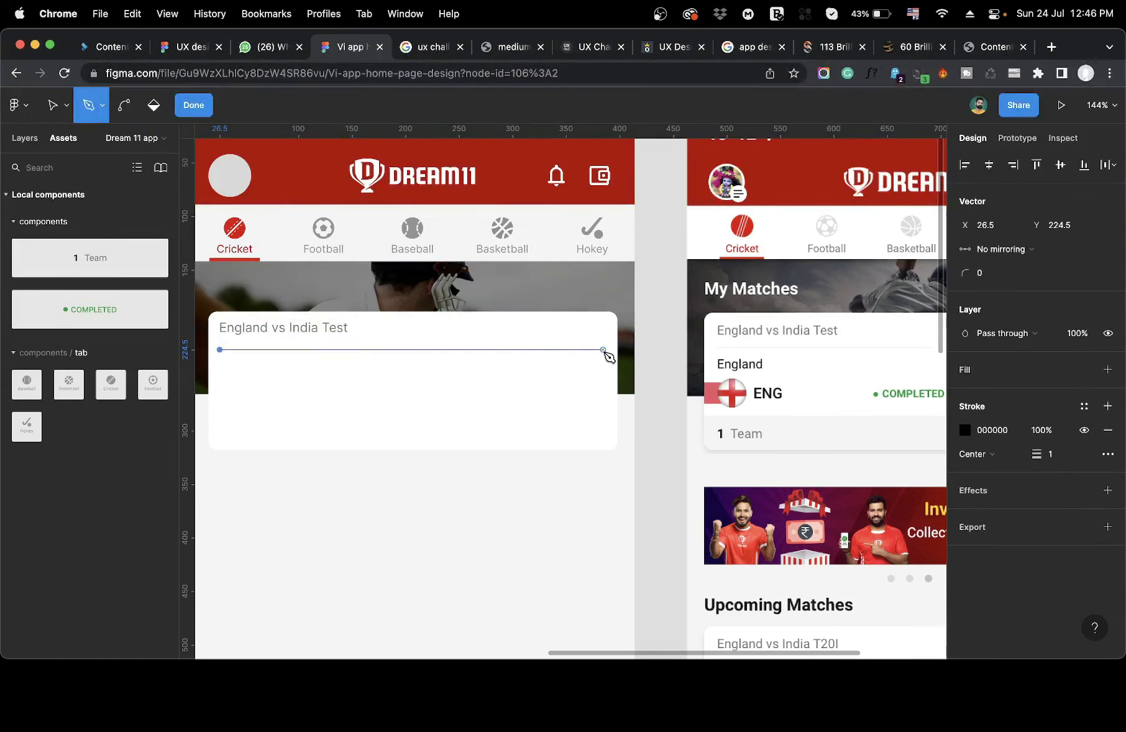
left_click(605, 351)
key("Escape")
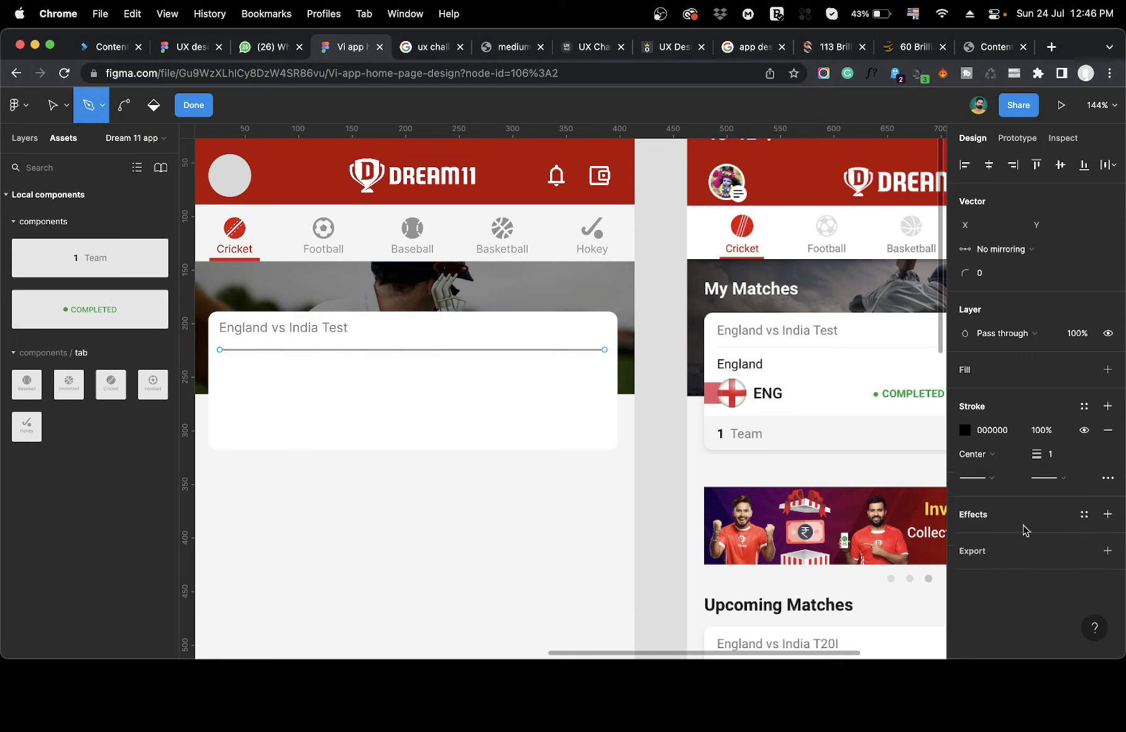
Apply the black3 color style to the divider line's stroke and finish editing the line.
left_click(1084, 406)
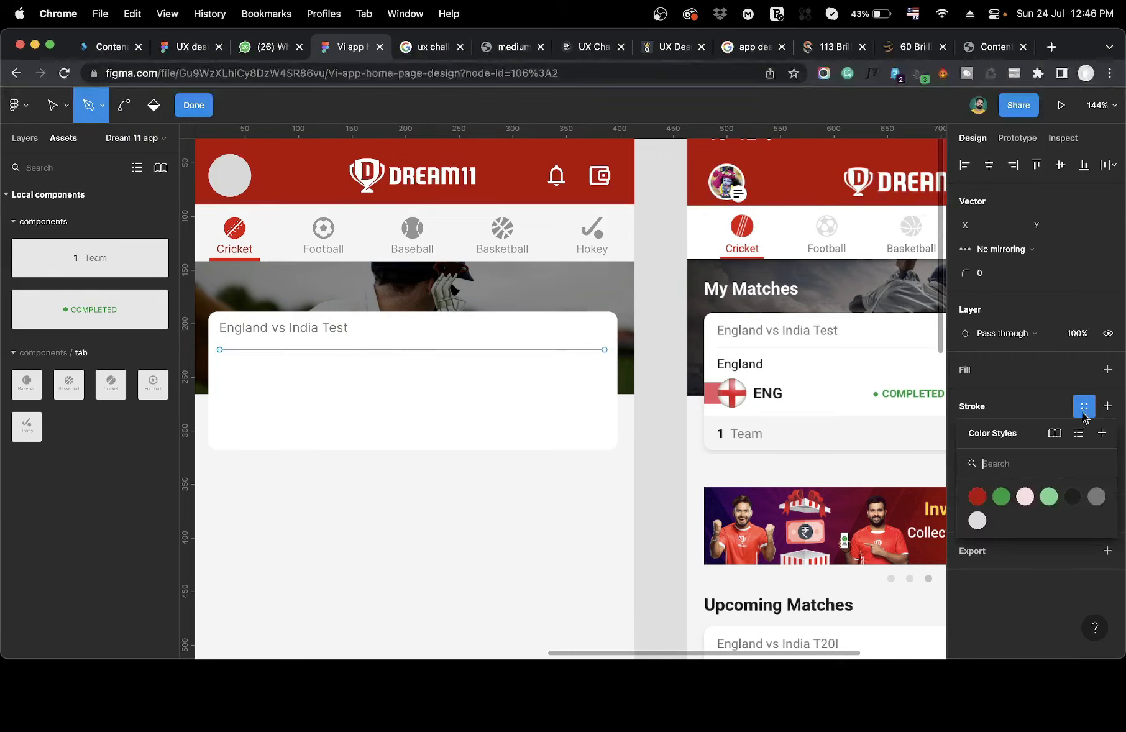
left_click(979, 519)
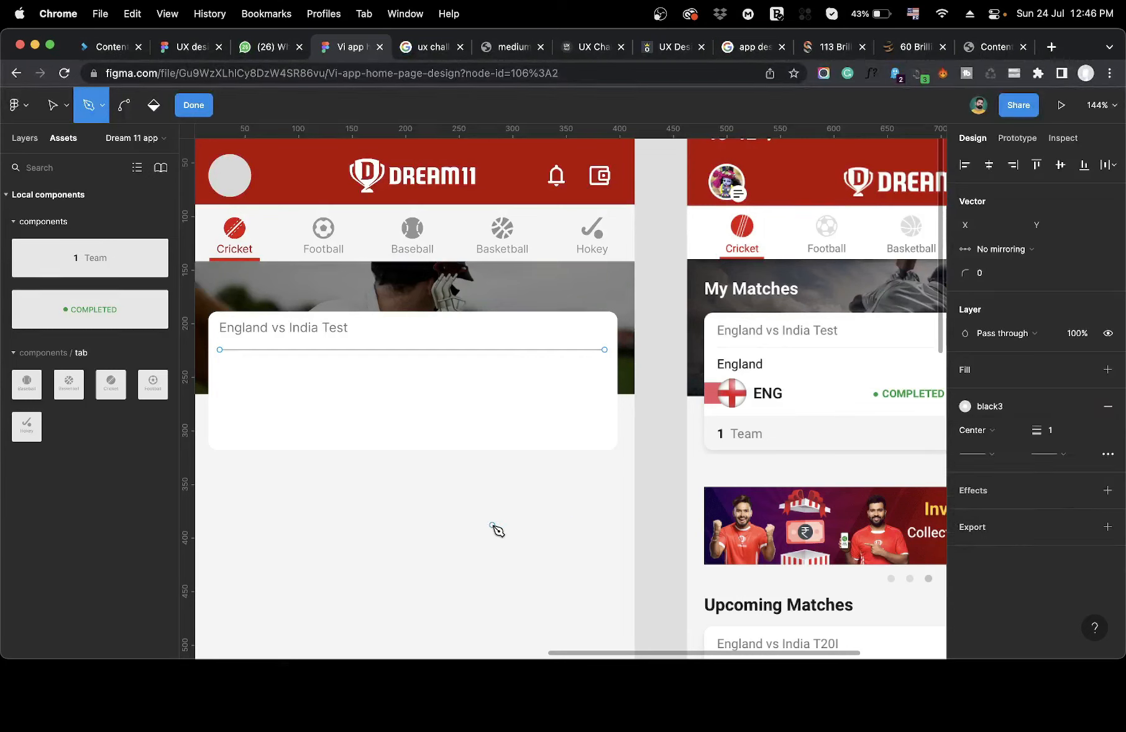
key("v")
key("Escape")
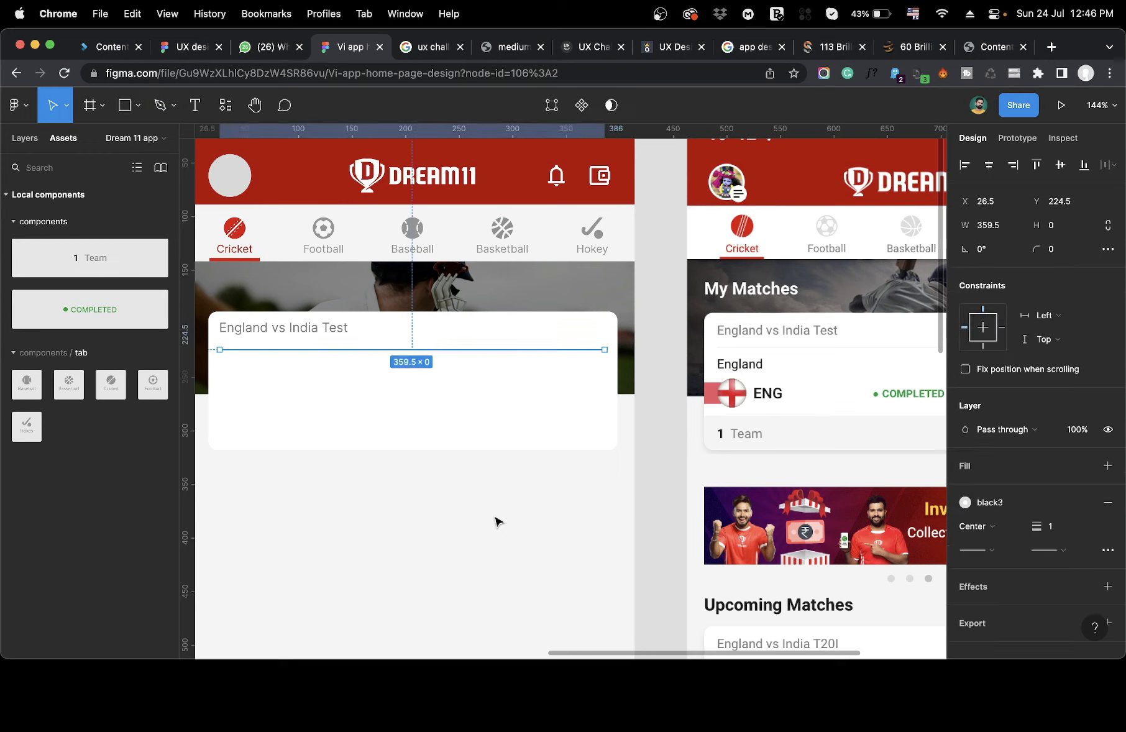
left_click(676, 457)
Duplicate the match title to below the divider at X 26, Y 231, and change the copy's text to "England".
scroll(674, 457, "down", 3)
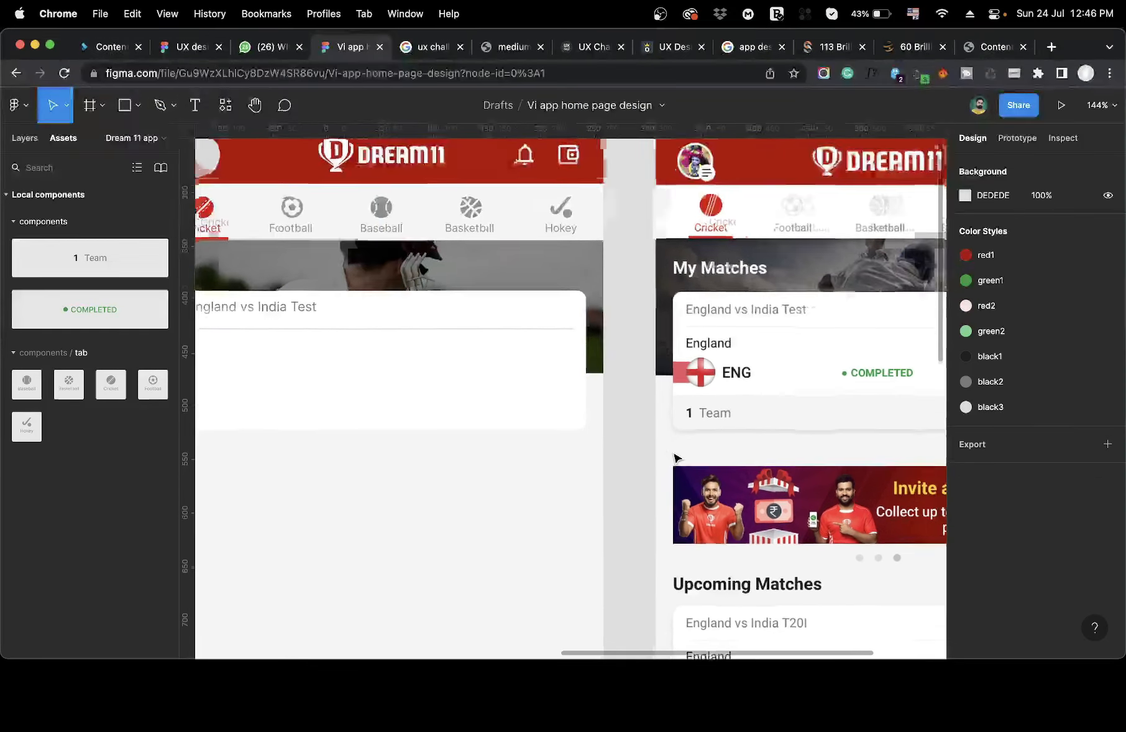
left_click(329, 306)
left_click_drag(329, 307, 333, 343)
key("Return")
type("England")
key("Escape")
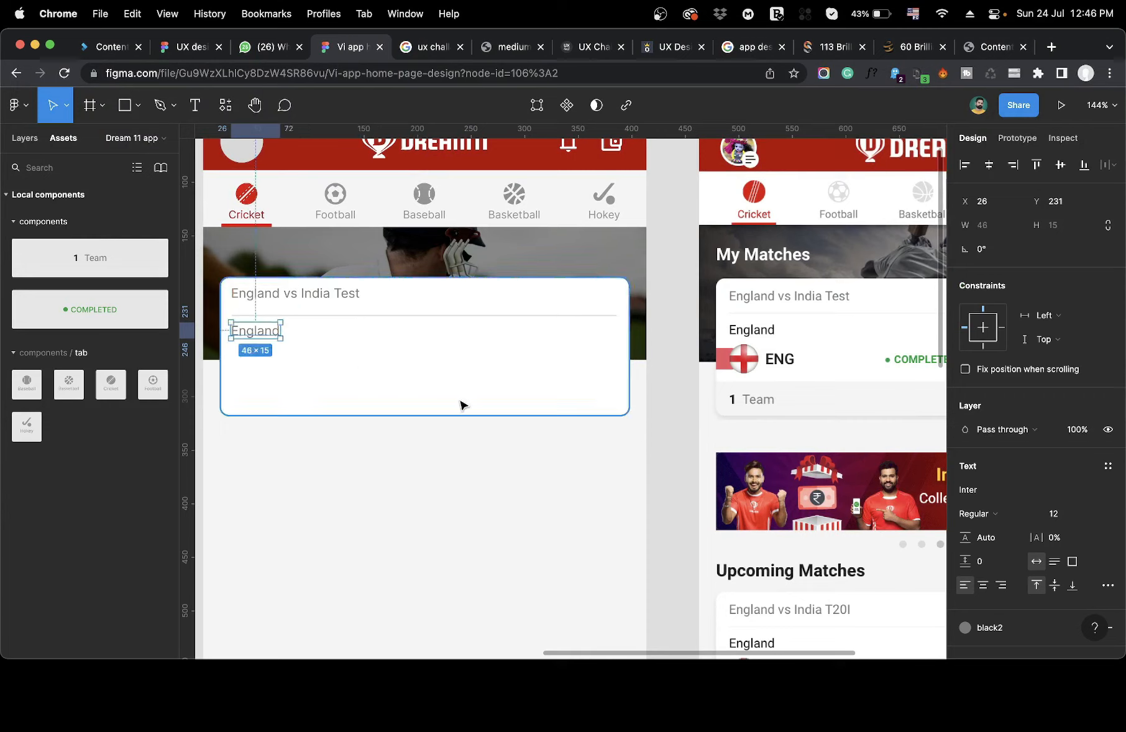
Apply the black1 color style to the "England" team name.
scroll(973, 528, "down", 3)
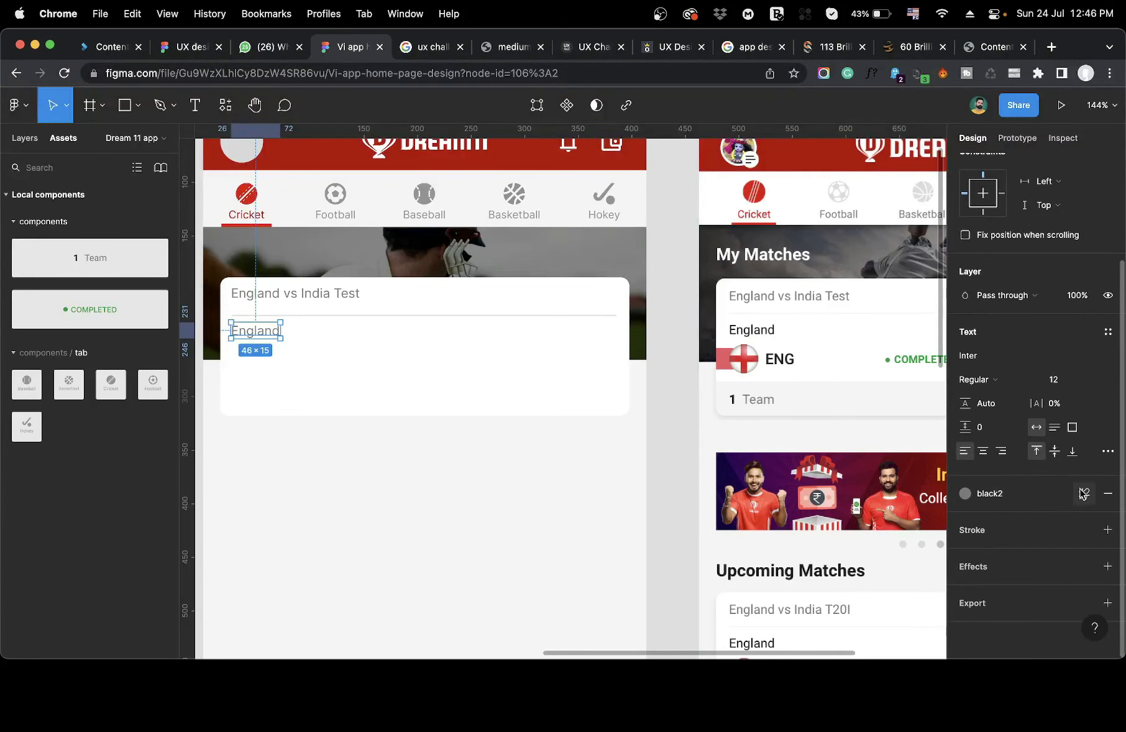
left_click(965, 493)
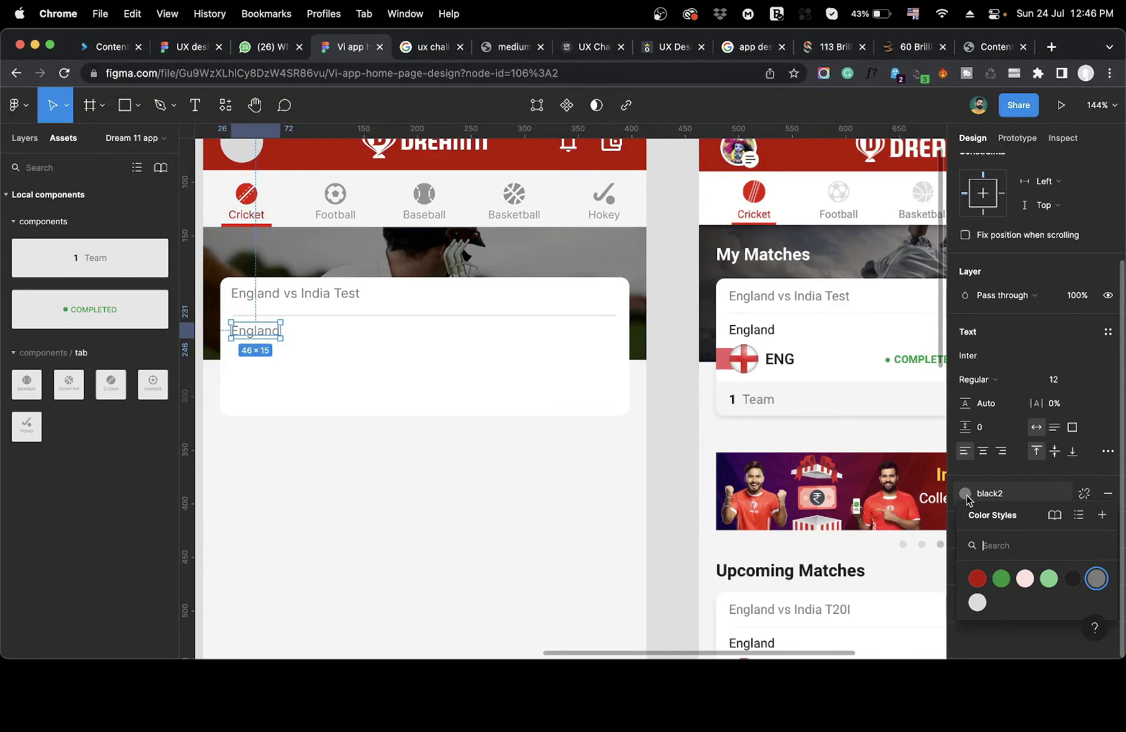
left_click(1072, 578)
left_click(443, 475)
Duplicate the "England" label to X 58, Y 258, change the copy's text to "ENG" and set its weight to Bold.
scroll(443, 475, "down", 1)
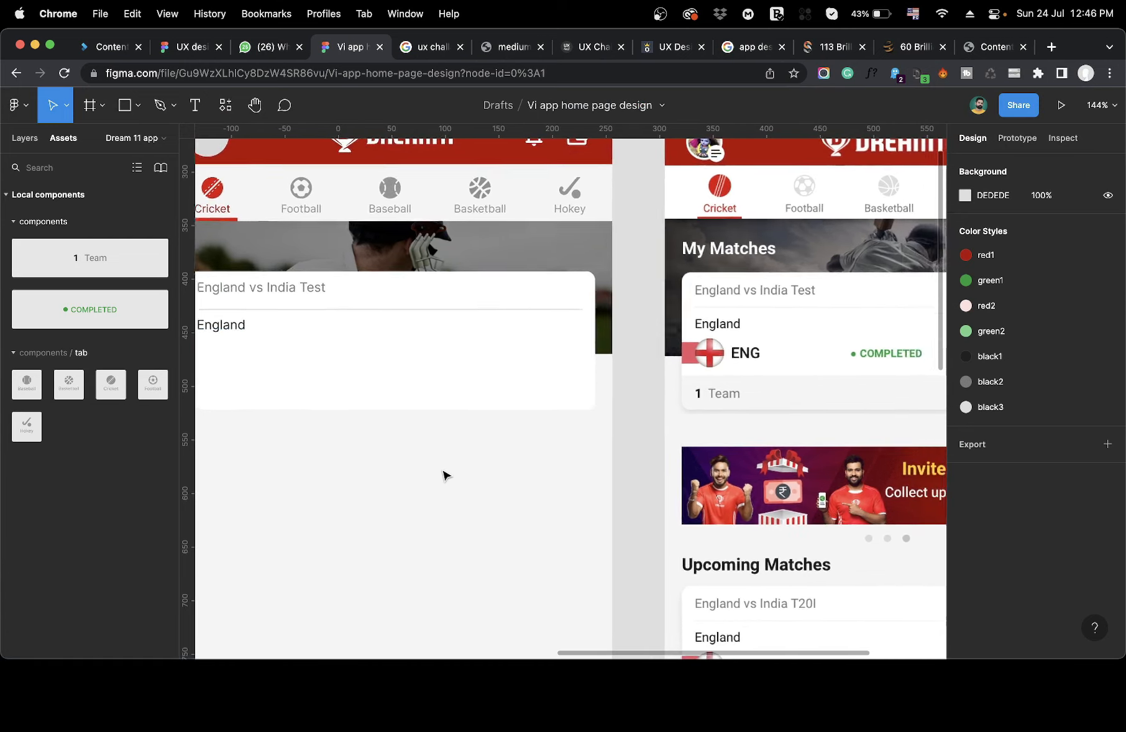
left_click(242, 327)
left_click_drag(243, 327, 277, 361)
double_click(277, 355)
type("ENG")
key("Escape")
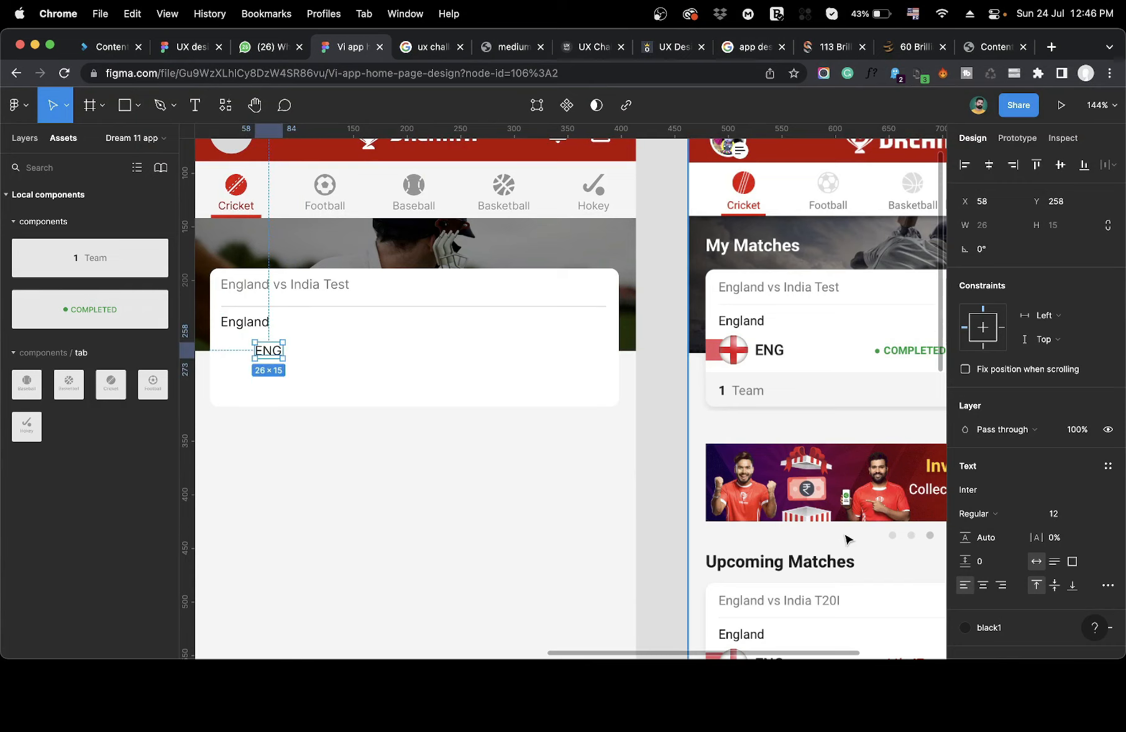
left_click(996, 519)
left_click(1001, 566)
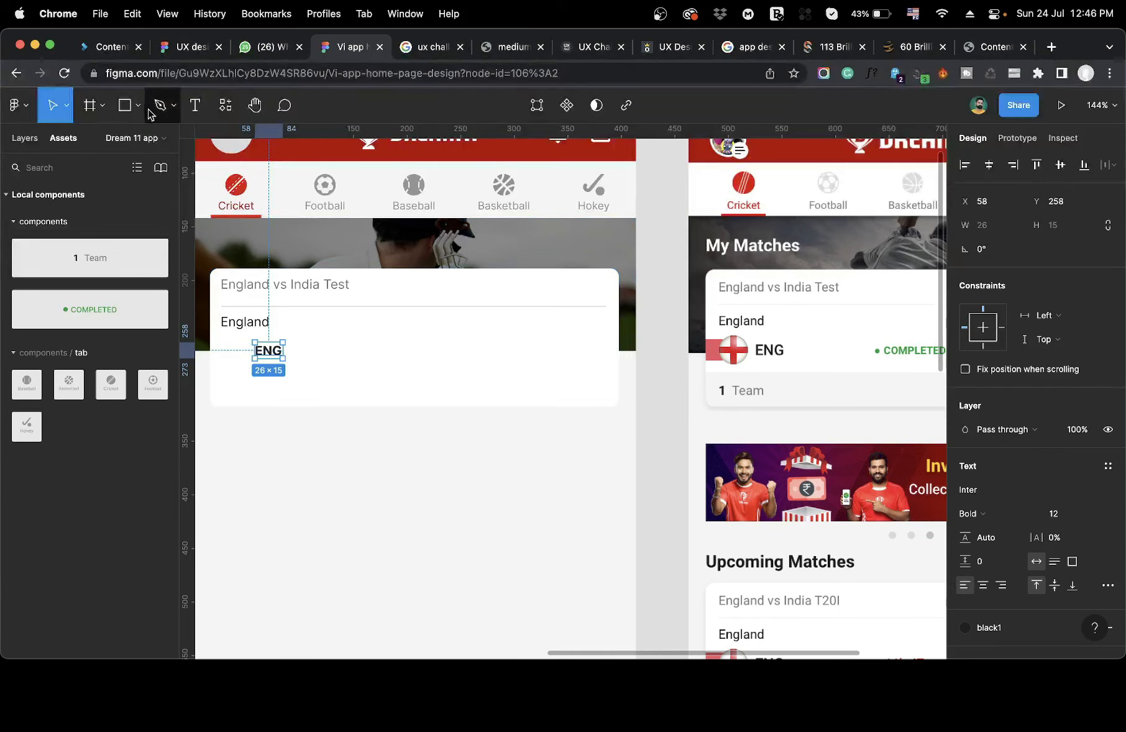
Draw a 24 × 24 circle as a flag placeholder beside the "ENG" text, at X 28, Y 254.
key("o")
left_click_drag(222, 338, 247, 364)
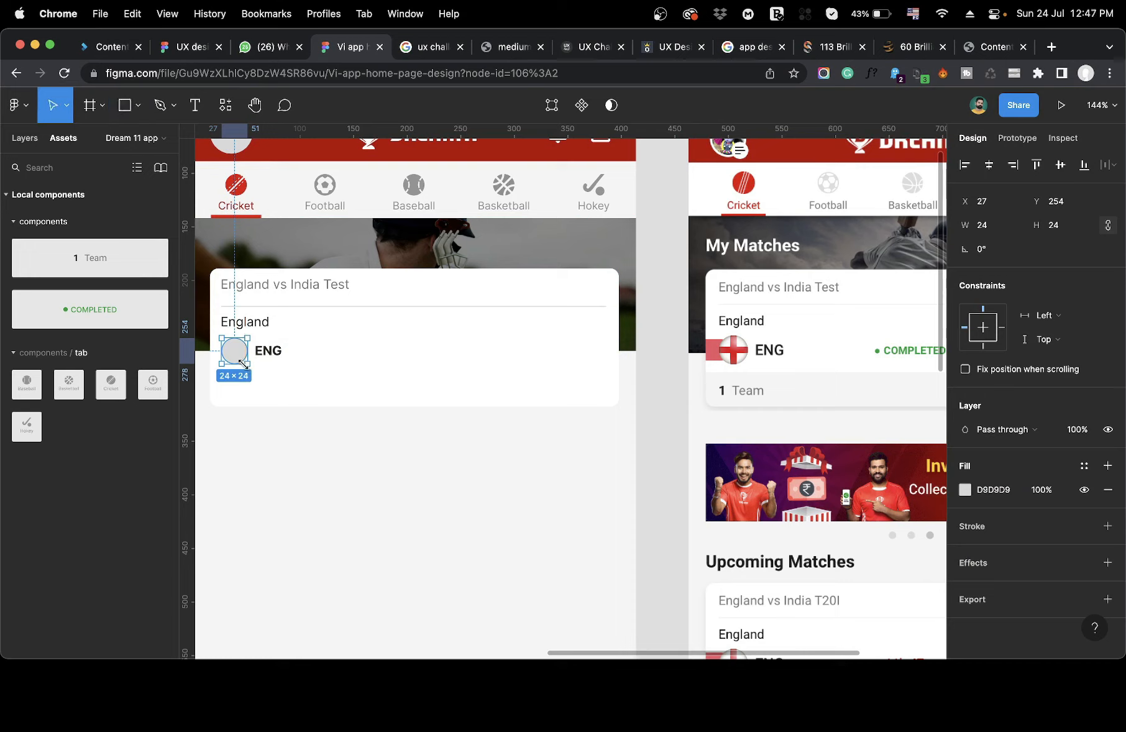
key("Right")
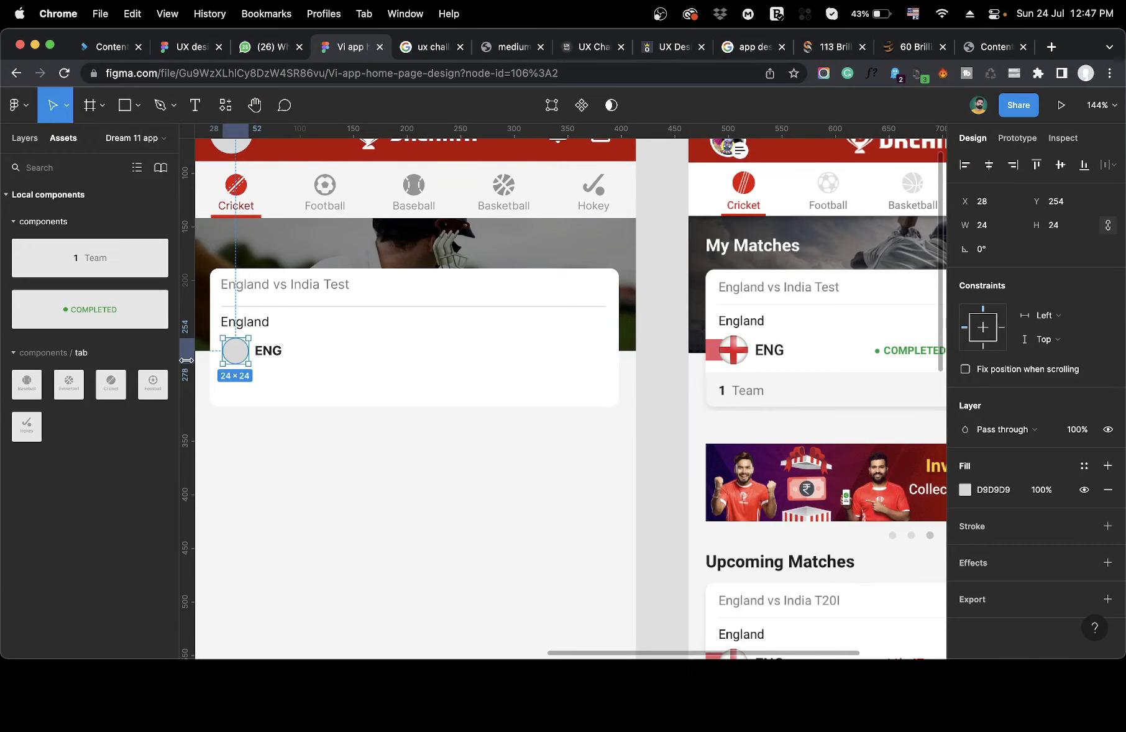
Draw a 24 × 14 rectangle at X 16, Y 259 over the circle and fill it with #EB5765 sampled from the reference flag.
scroll(186, 360, "up", 3)
left_click(124, 106)
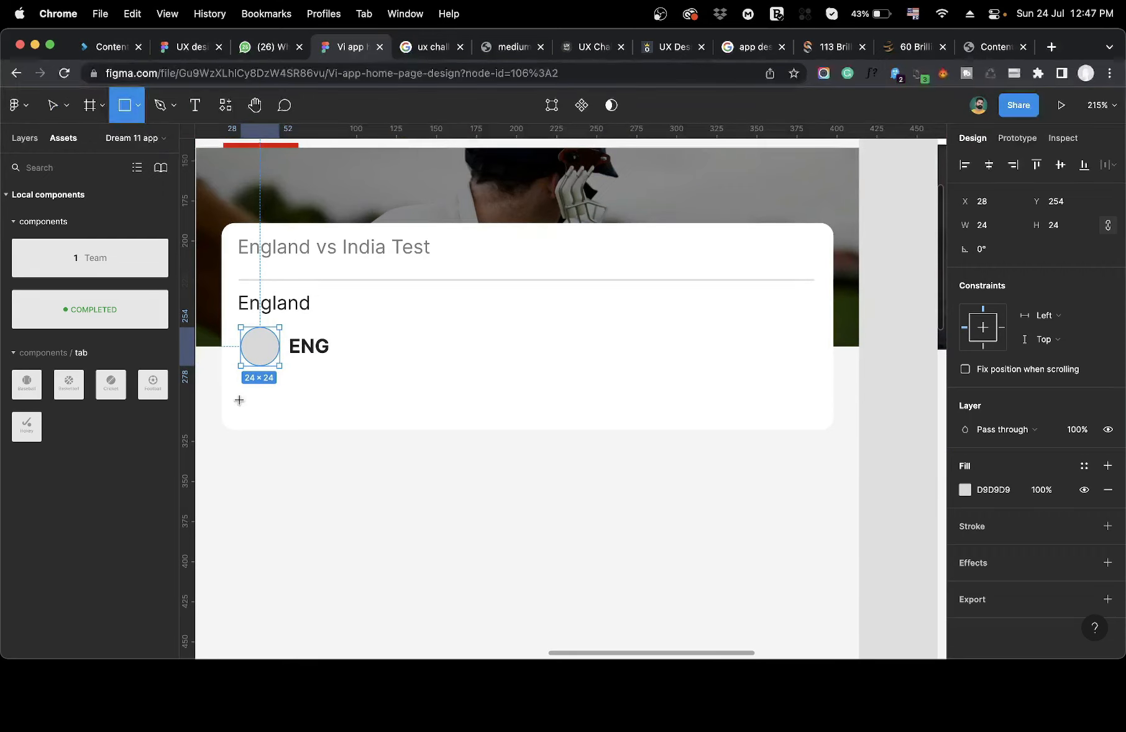
left_click_drag(222, 335, 257, 358)
scroll(257, 358, "down", 5)
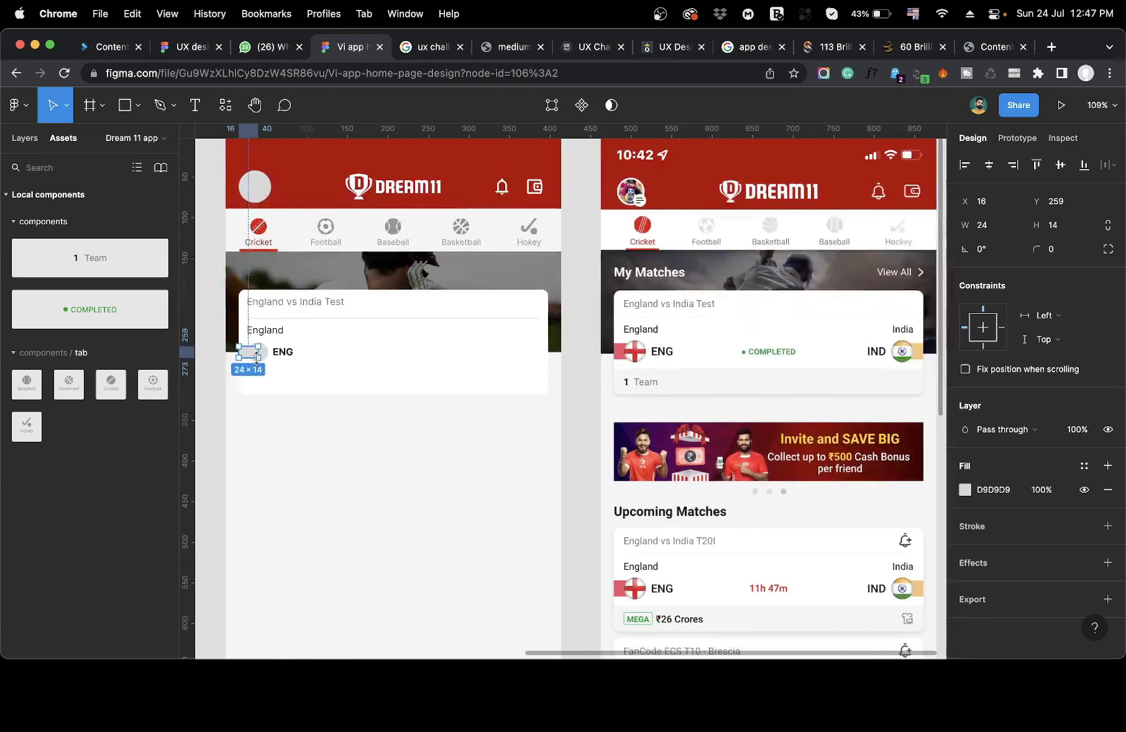
key("i")
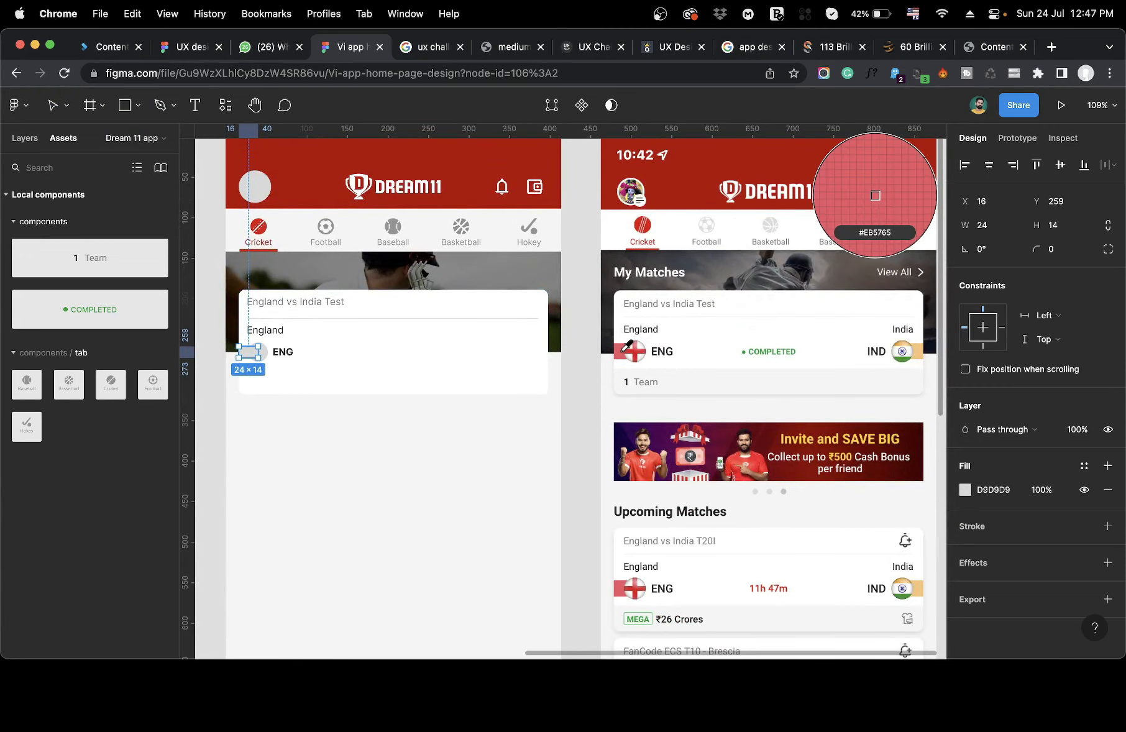
left_click(872, 193)
left_click(234, 372)
Place the grey flag circle in front of the pink rectangle.
scroll(234, 372, "up", 3)
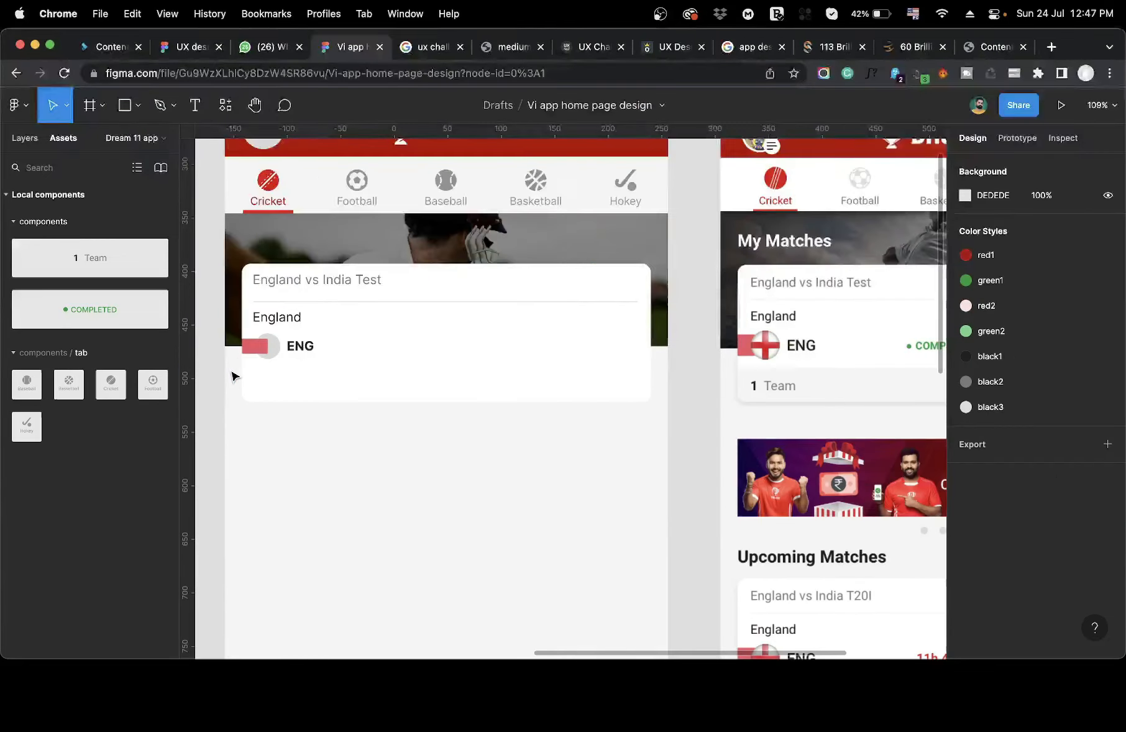
left_click(264, 351)
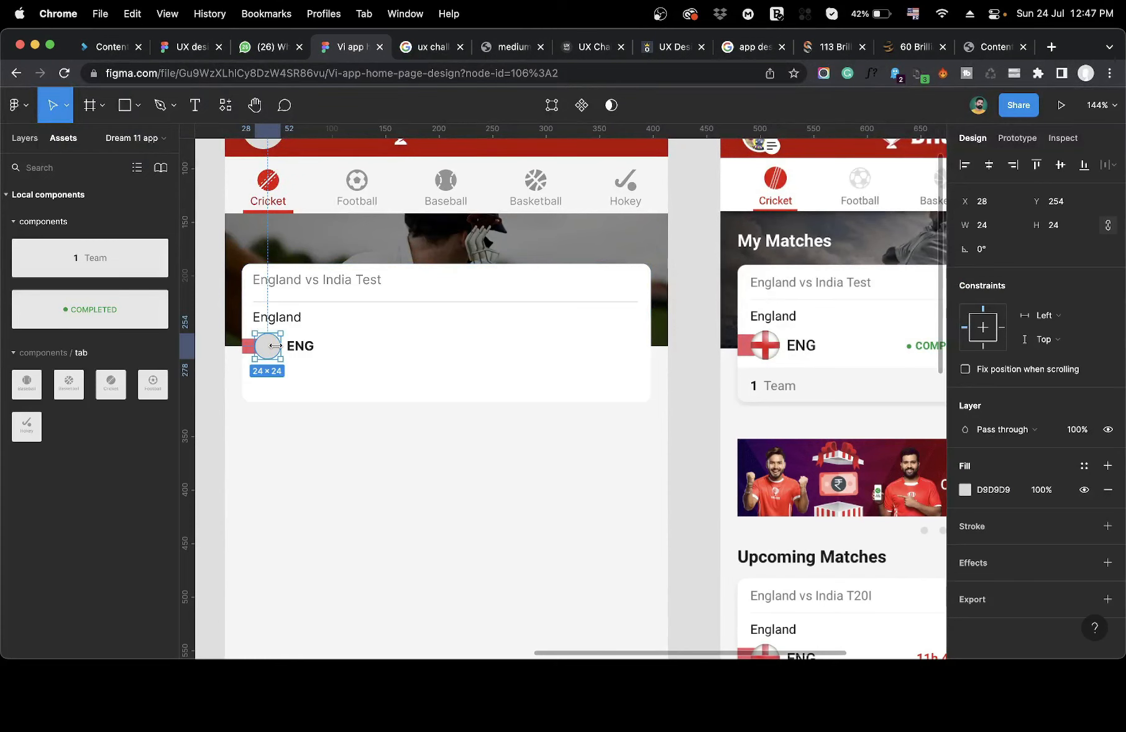
left_click(297, 433)
scroll(295, 433, "right", 2)
scroll(295, 433, "left", 2)
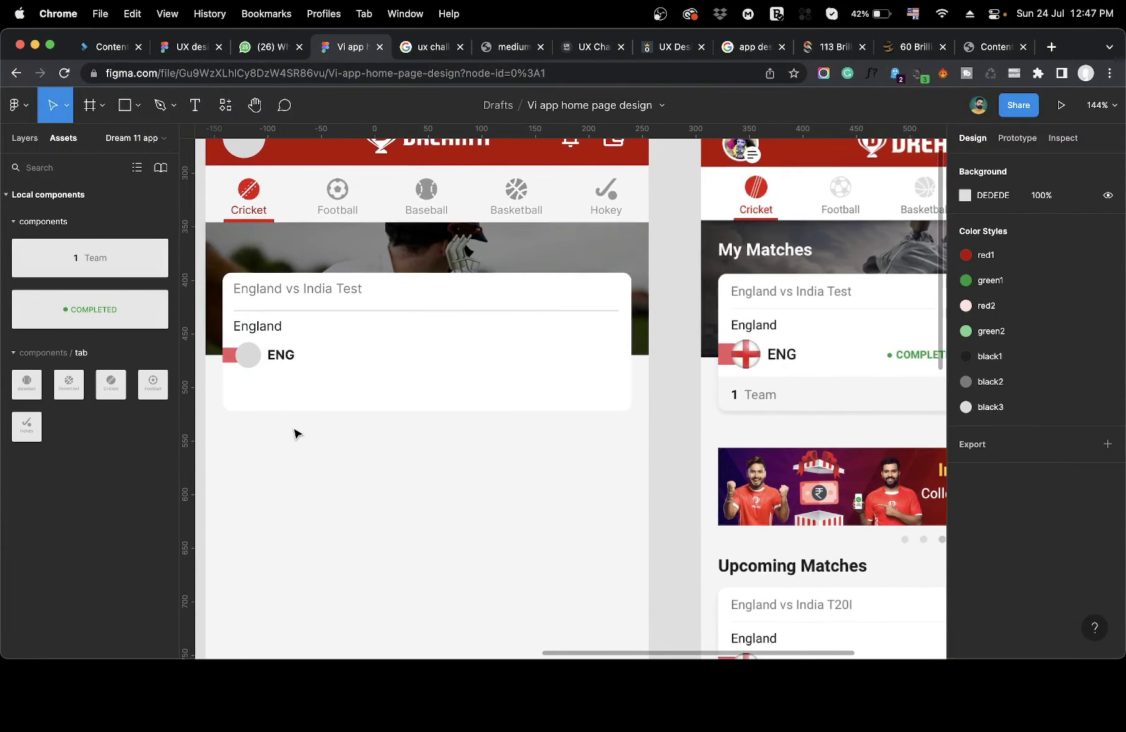
Group the grey flag circle with the pink rectangle behind it.
left_click(270, 359)
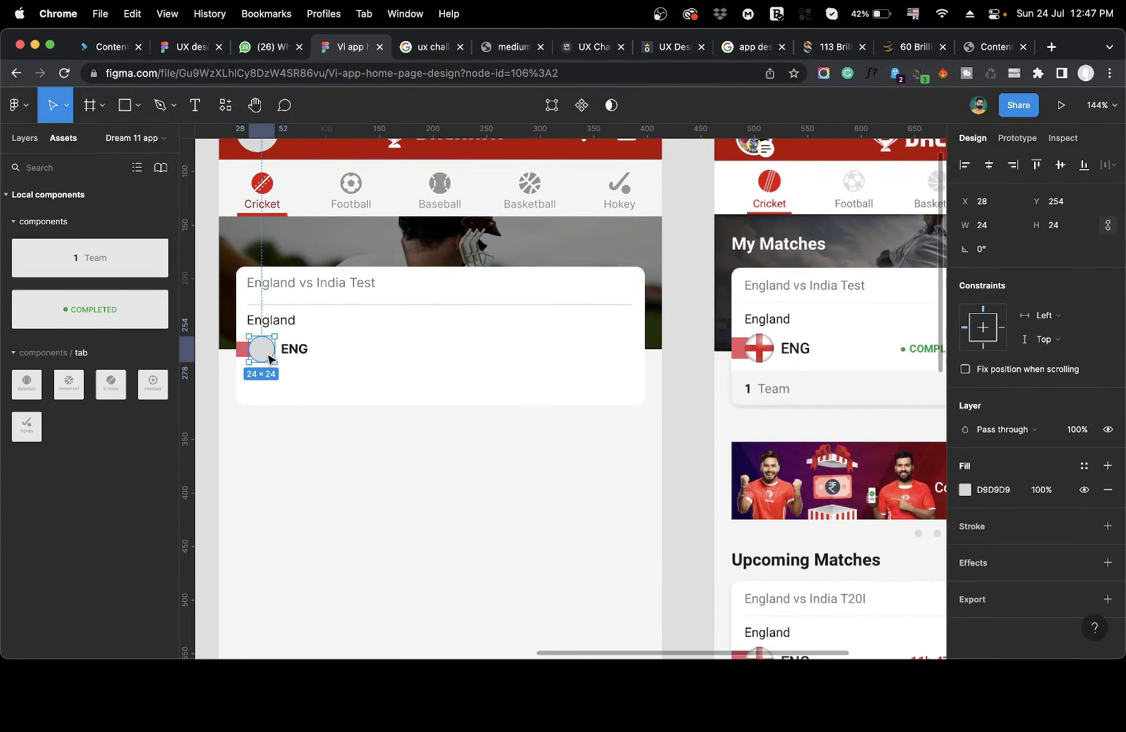
left_click(241, 352, "shift")
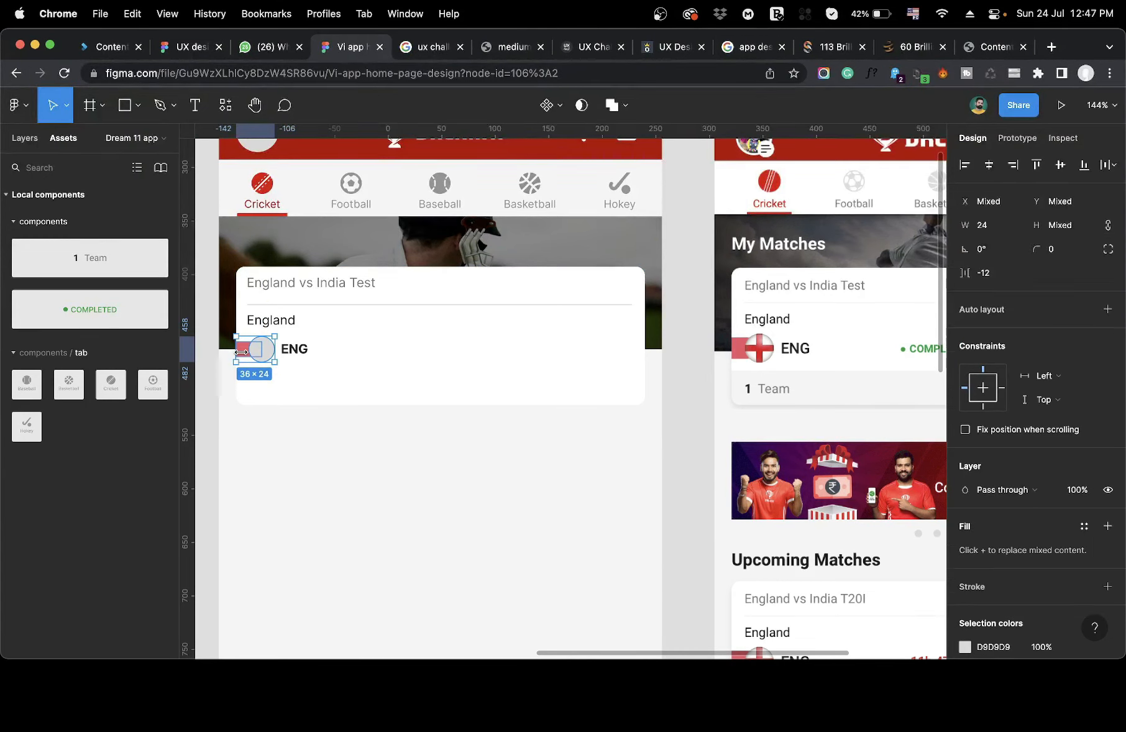
key("super+g")
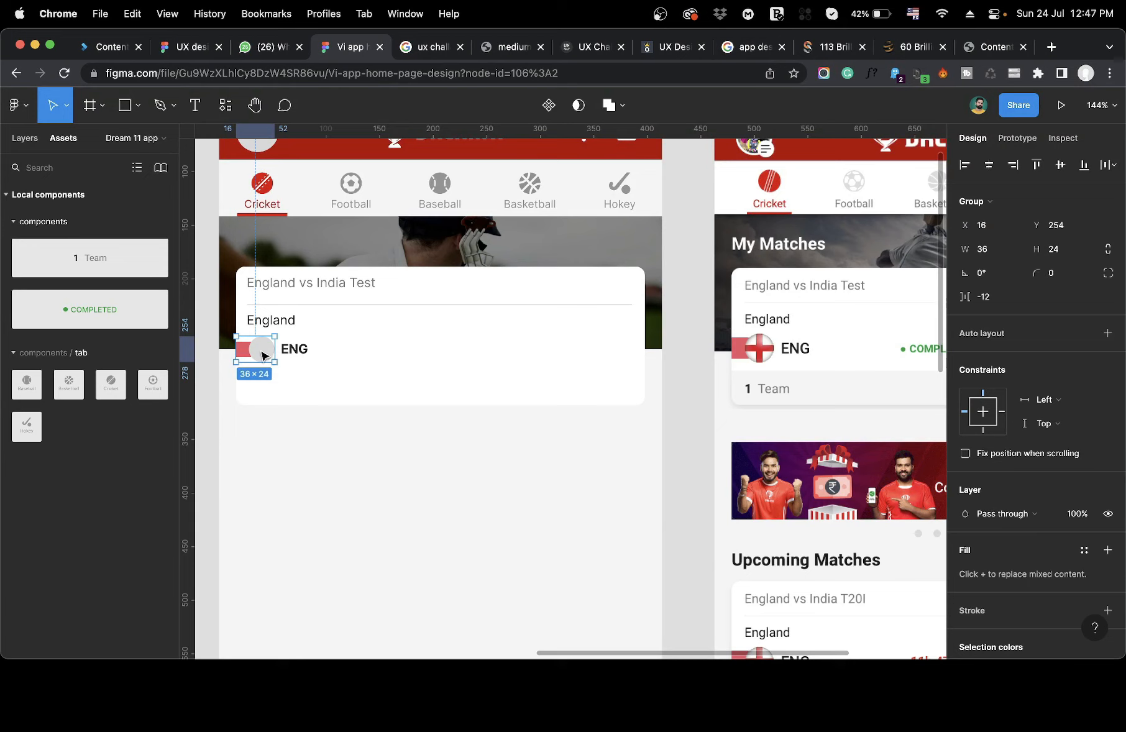
Select the flag group together with the "ENG" label.
left_click(295, 355, "shift")
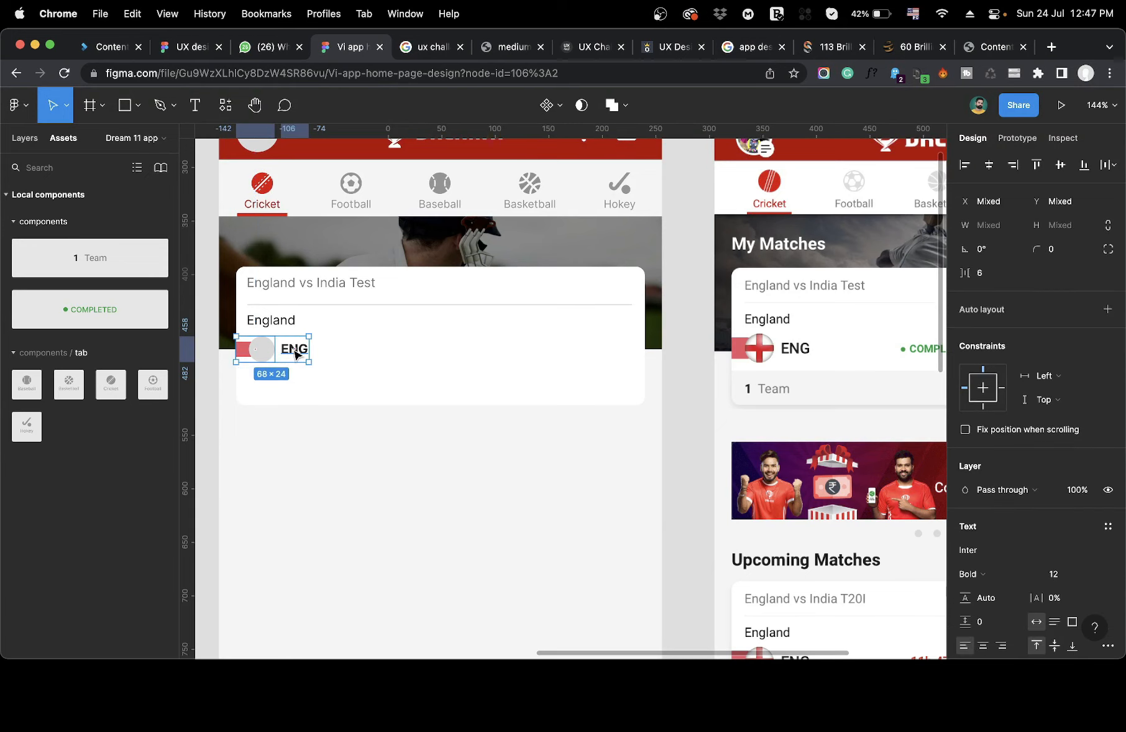
Wrap the flag placeholder and the ENG text in a horizontal auto layout with 6 spacing.
key("shift+a")
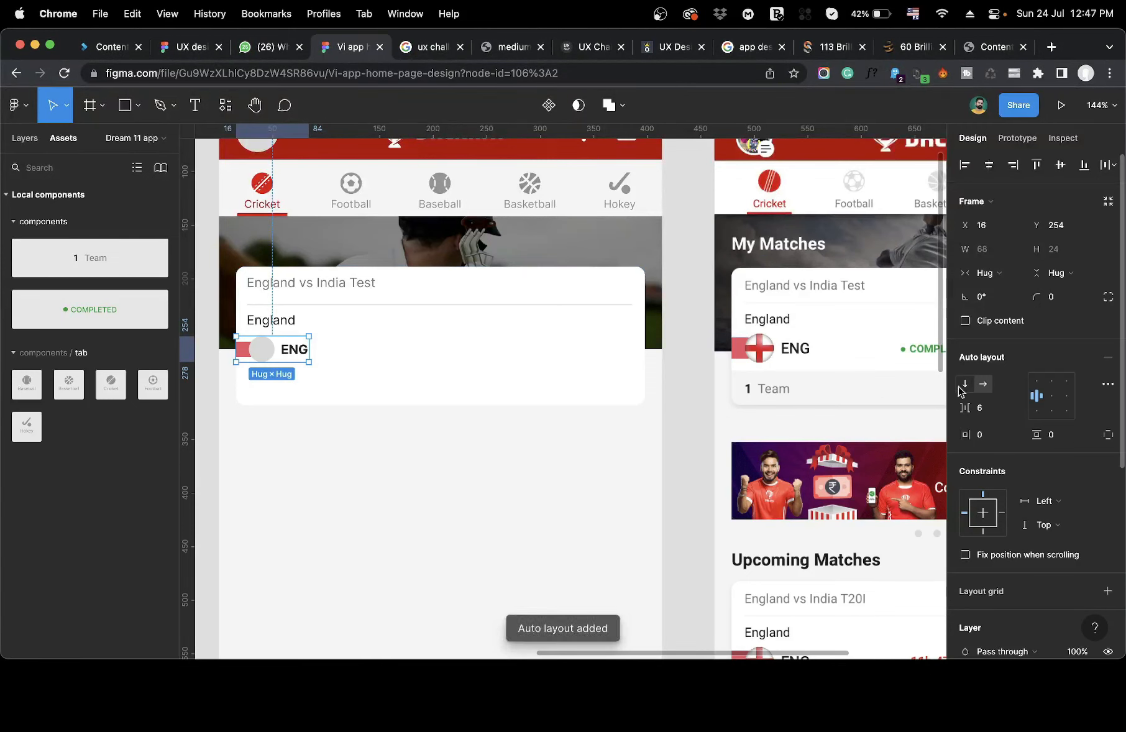
scroll(367, 395, "right", 2)
scroll(367, 395, "down", 1)
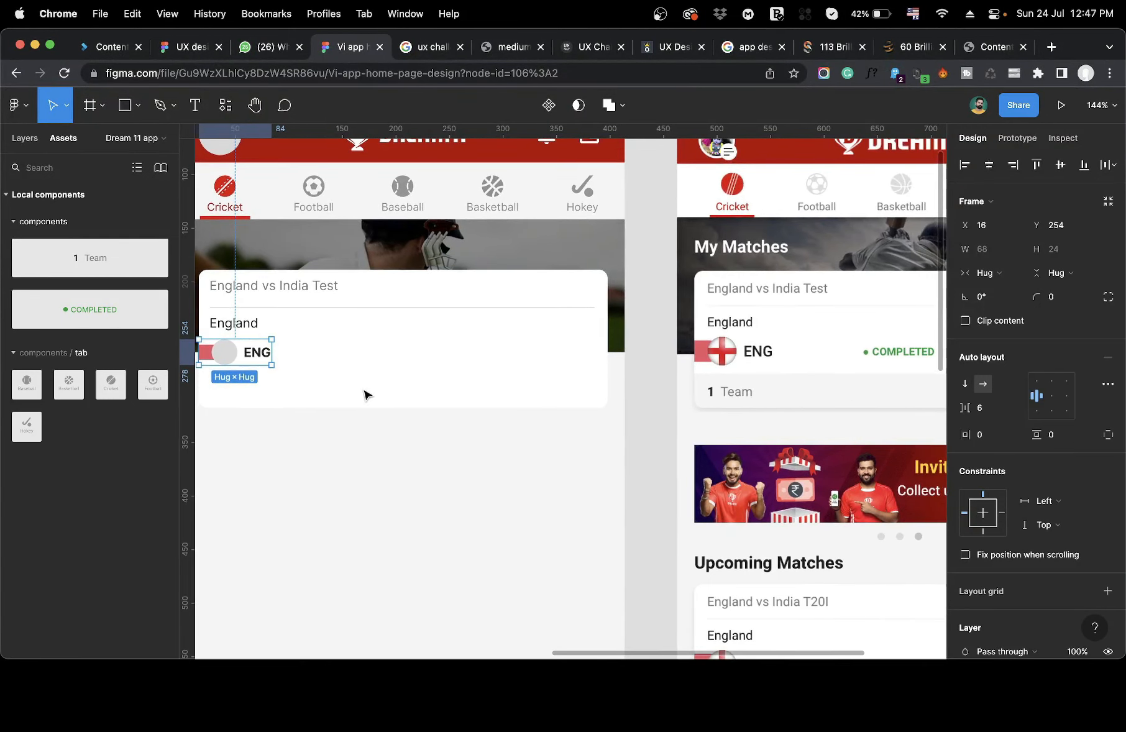
scroll(367, 396, "down", 5)
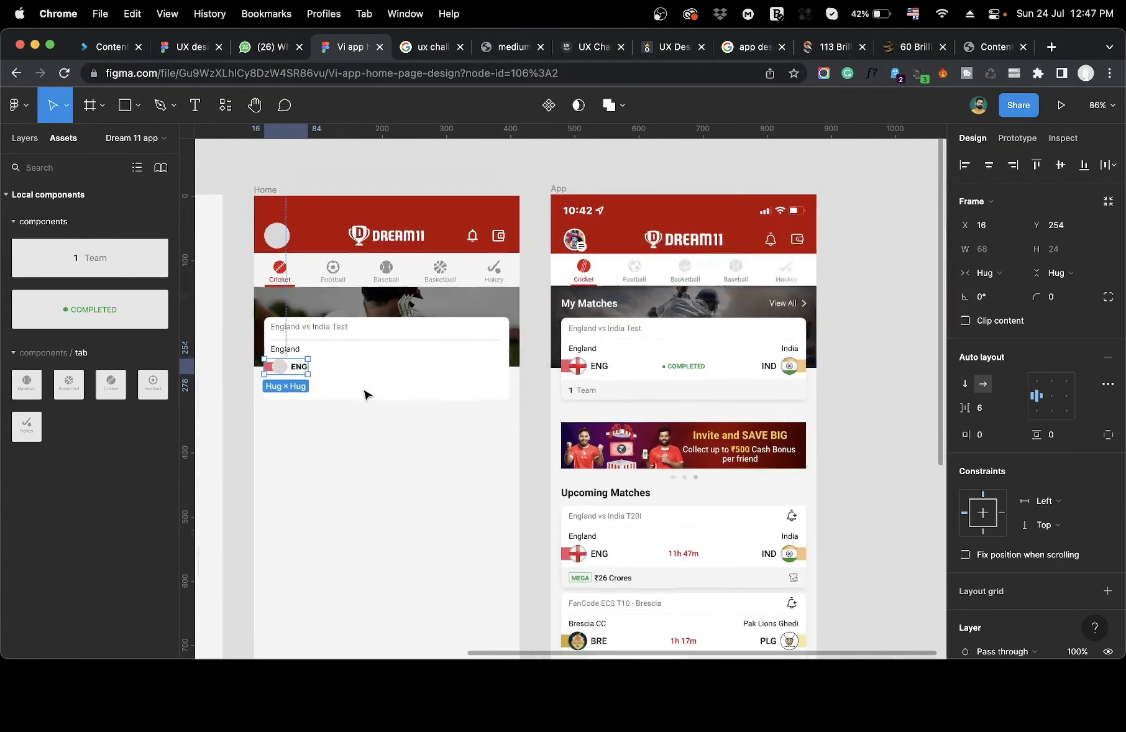
Place a copy of the ENG team badge on the opposite side of the match card, in the same row.
right_click(282, 368)
left_click(501, 399)
left_click(448, 396)
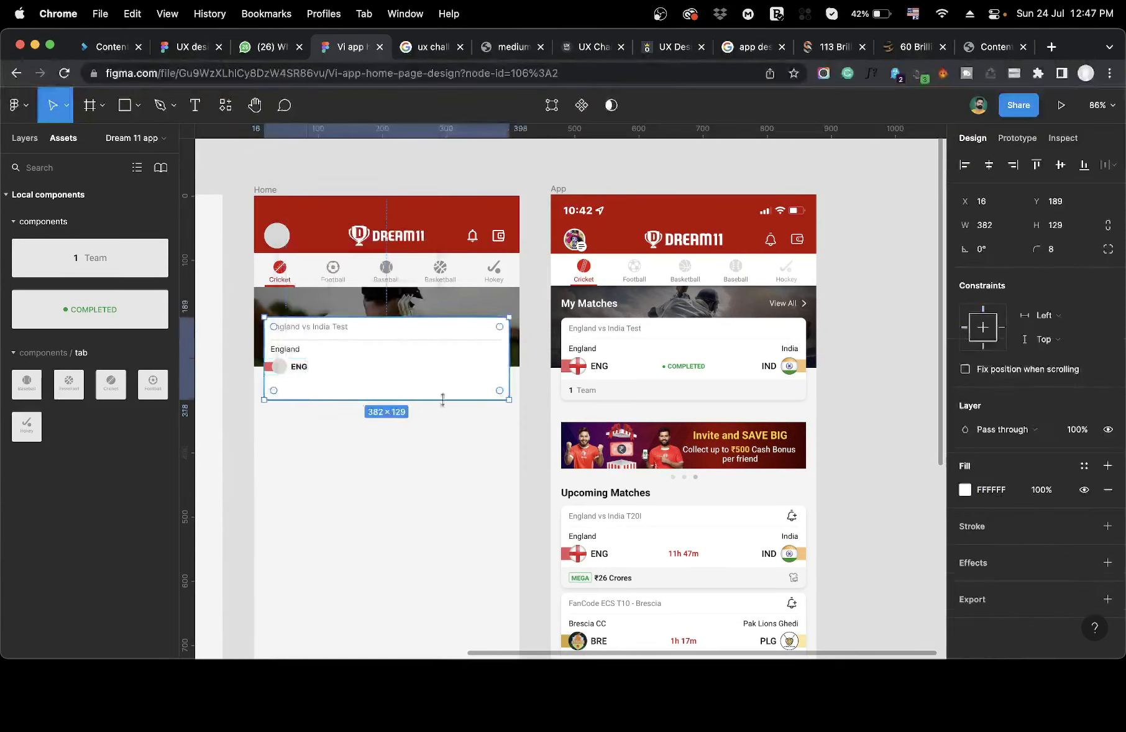
left_click(283, 371)
left_click_drag(282, 371, 475, 375)
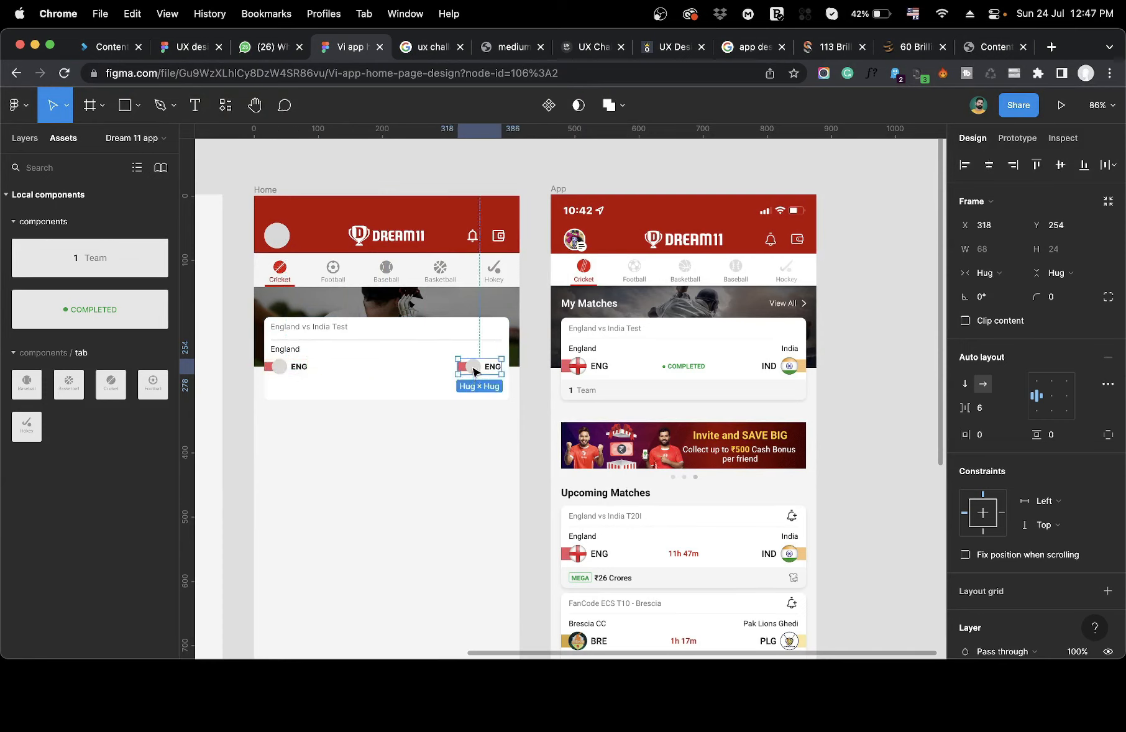
Mirror the copied badge so its text comes first, followed by the grey circle and the red rectangle outermost.
double_click(473, 372)
key("Right")
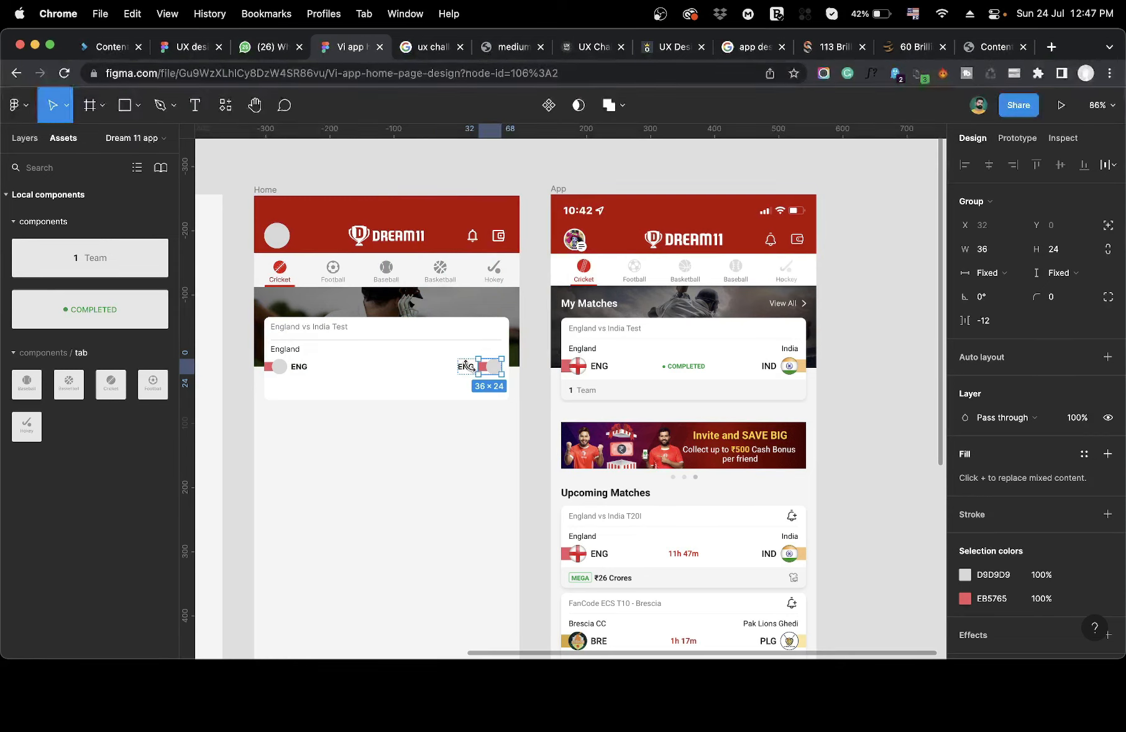
scroll(466, 364, "up", 5)
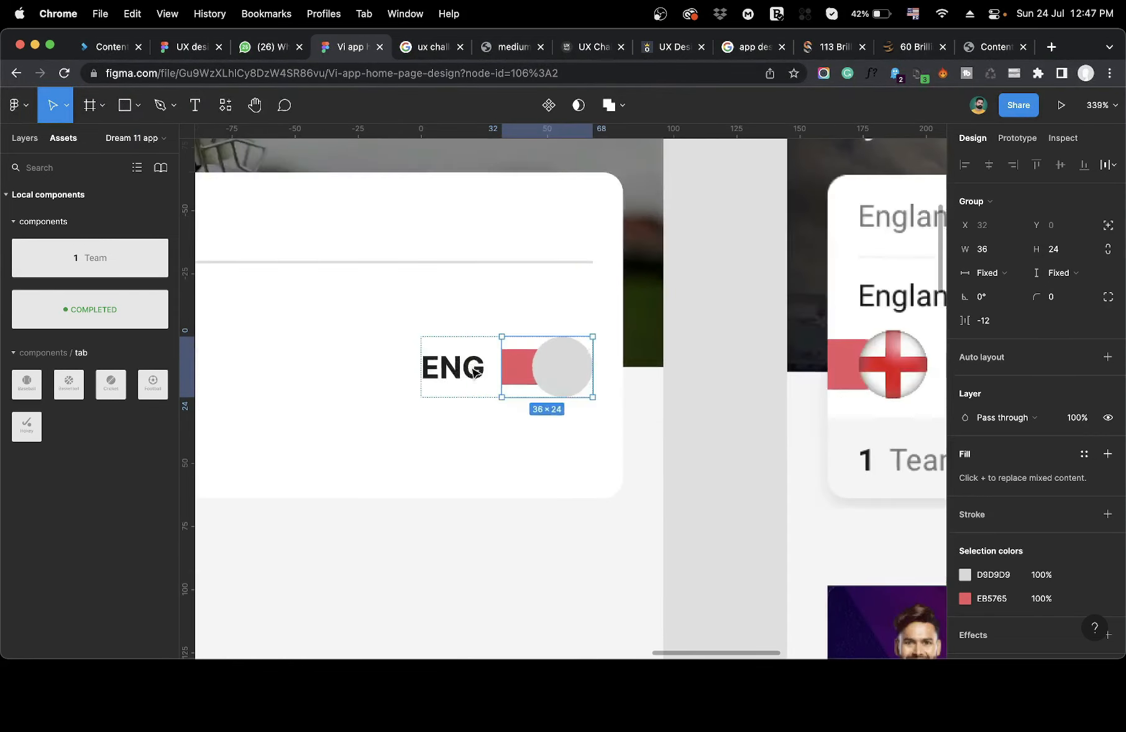
double_click(527, 372)
left_click_drag(513, 371, 578, 371)
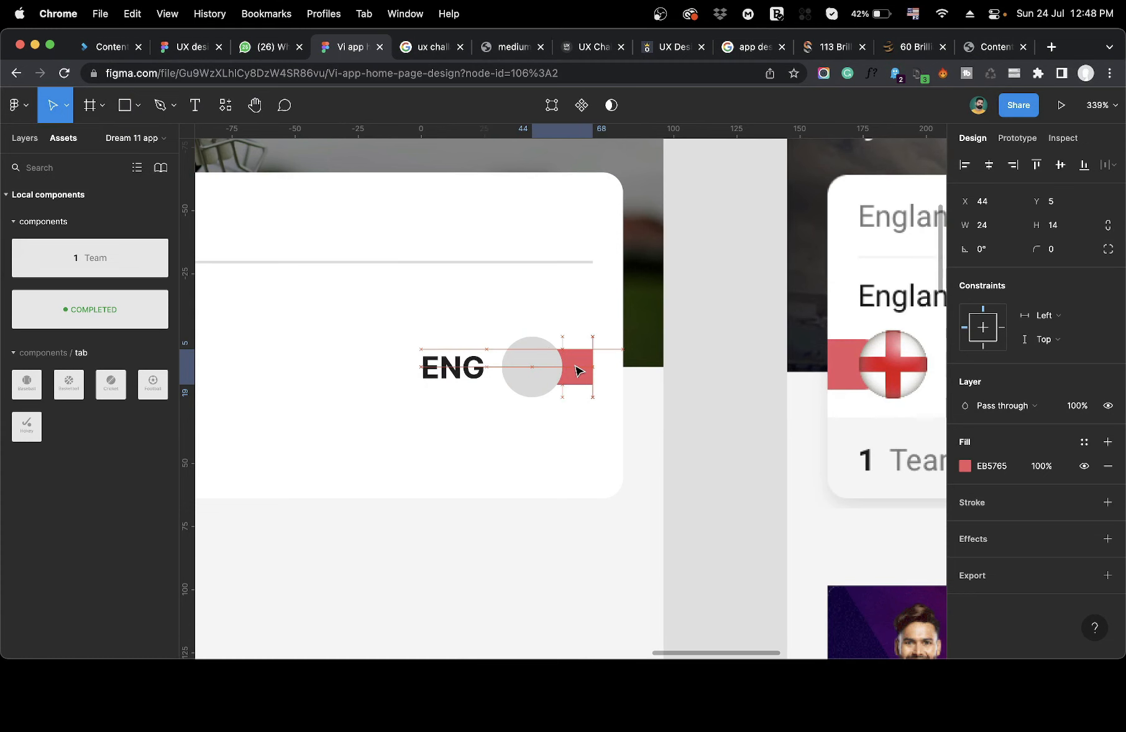
scroll(578, 371, "down", 10)
left_click(622, 446)
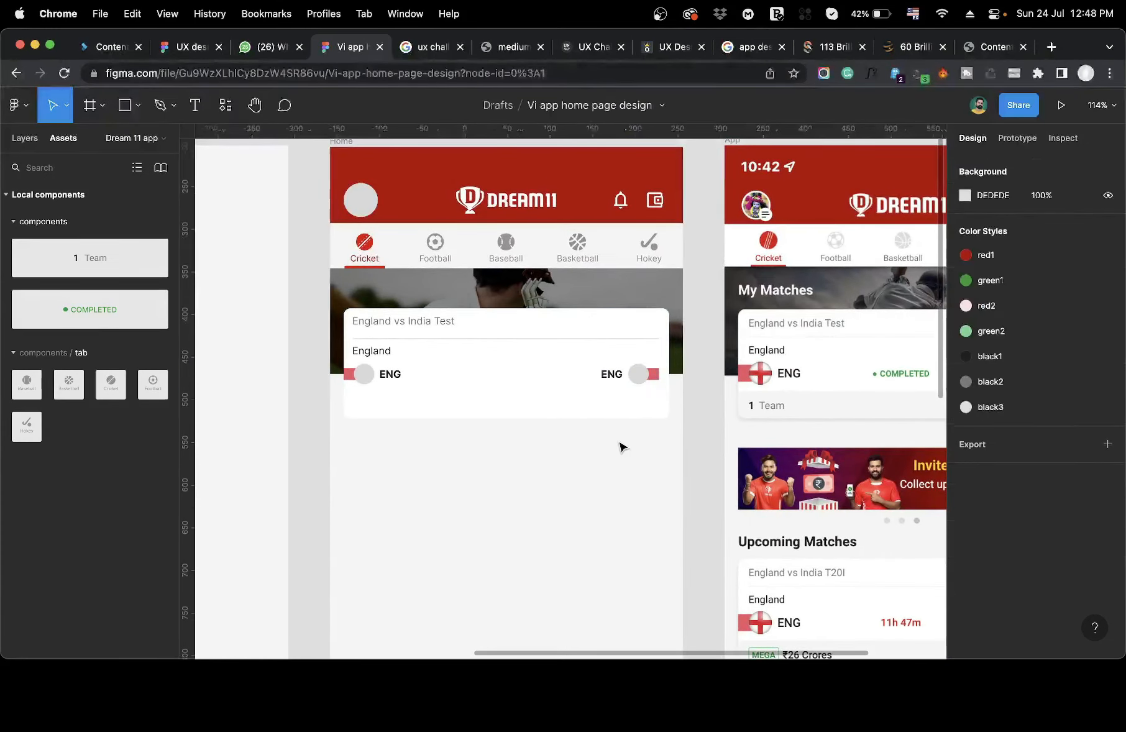
Move the mirrored badge flush against the card's right edge, at X 330.
left_click(637, 377)
left_click_drag(640, 380, 649, 380)
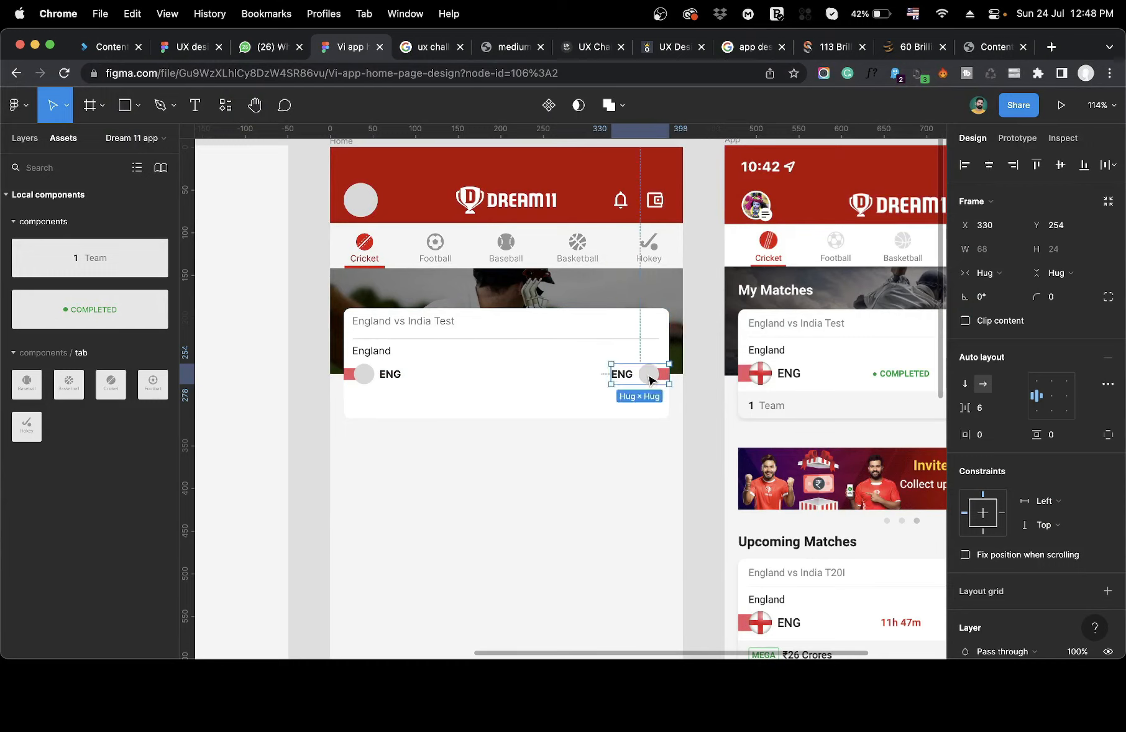
left_click(597, 499)
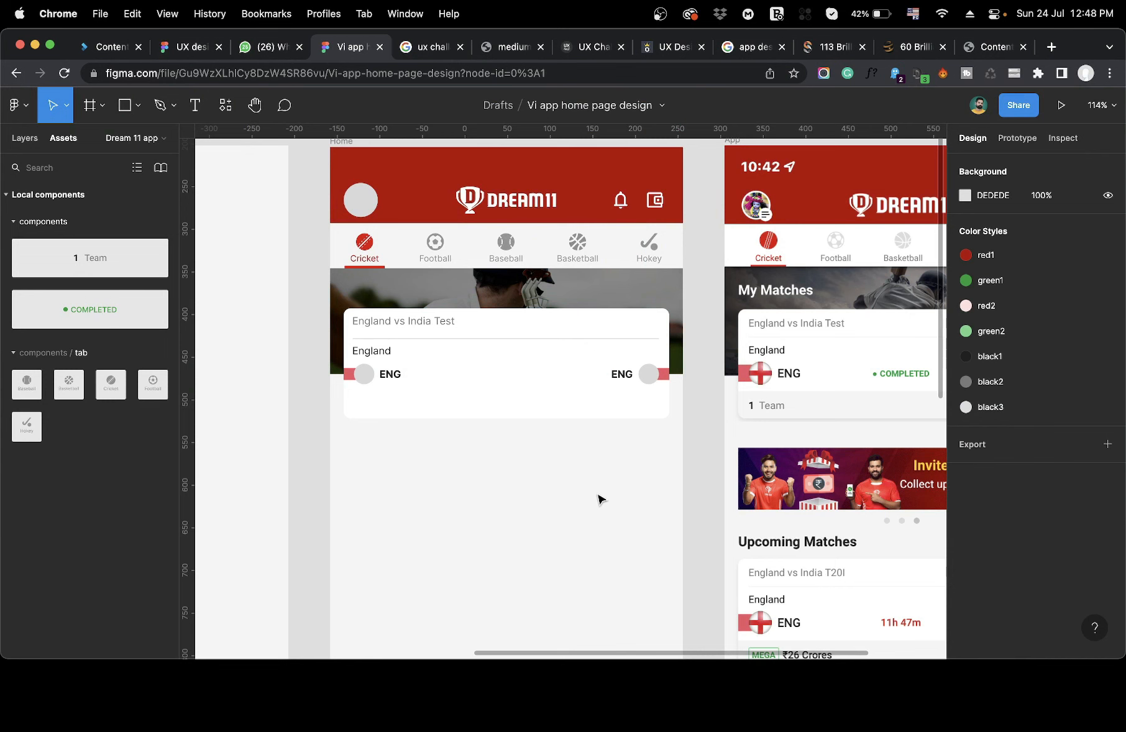
scroll(598, 499, "right", 5)
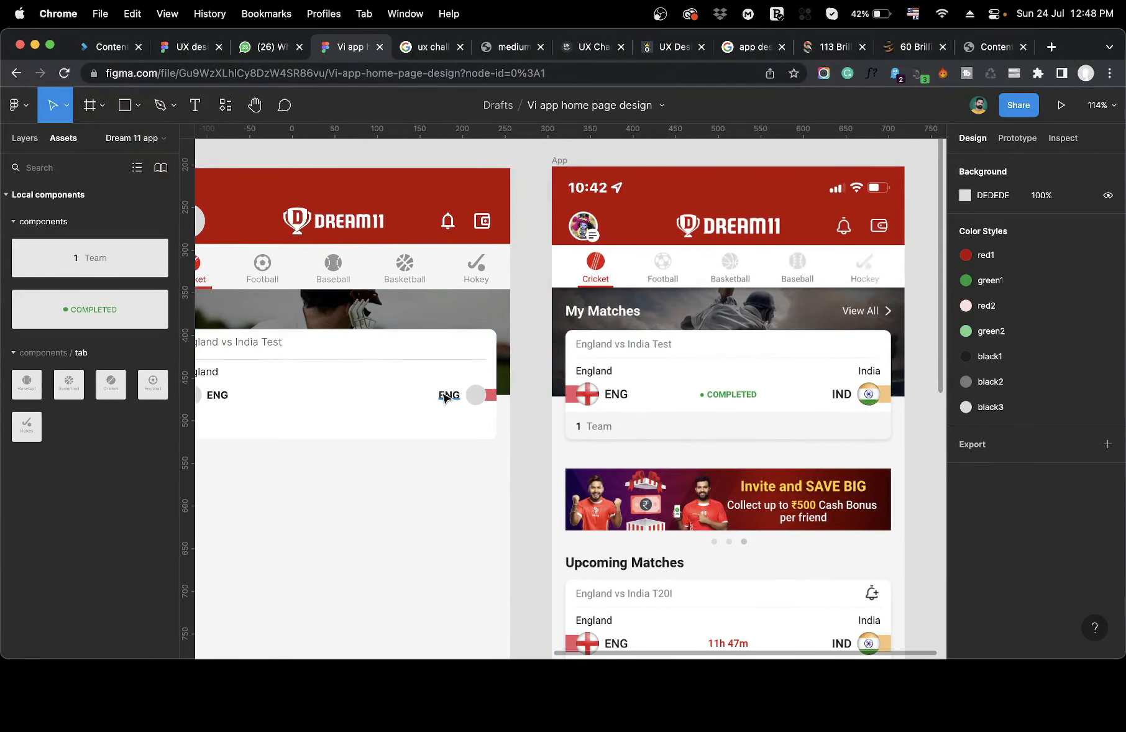
double_click(444, 398)
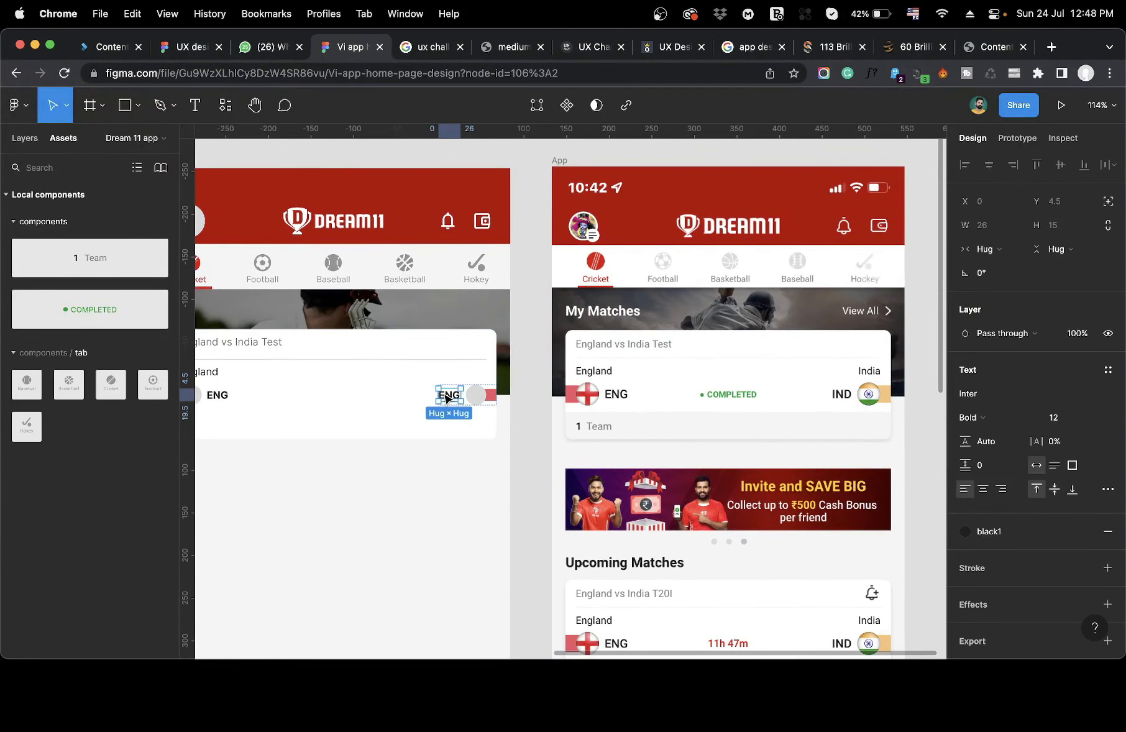
double_click(446, 396)
type("IND")
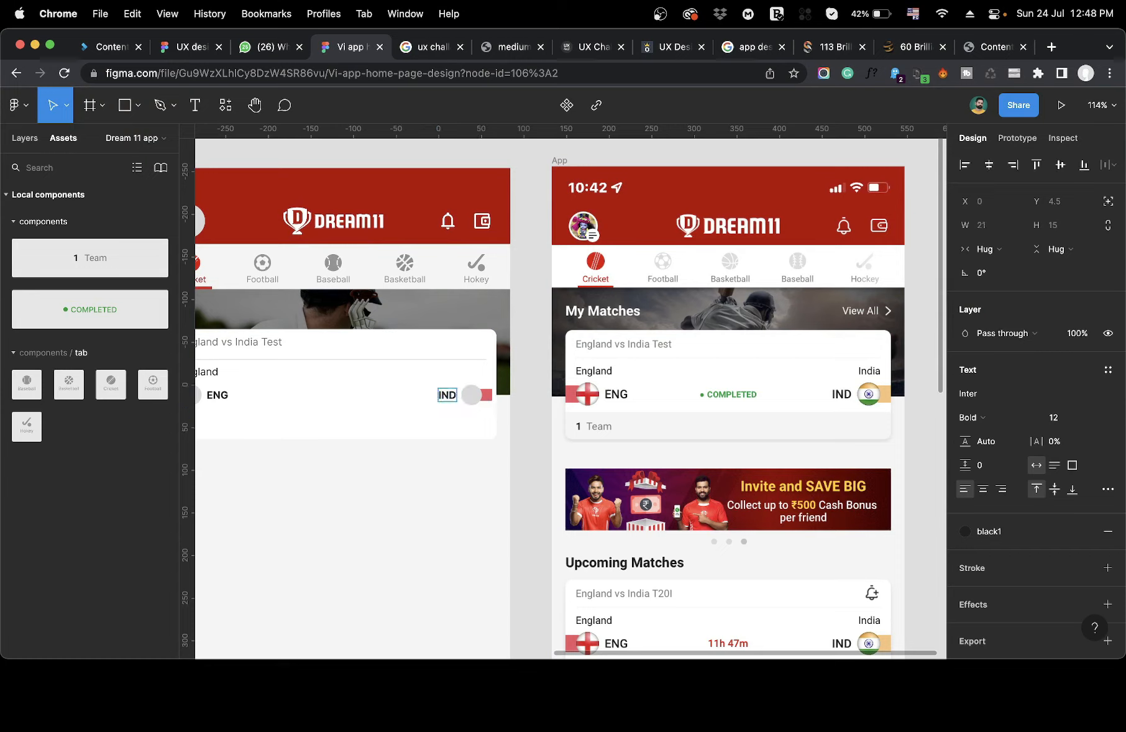
key("super+z")
key("Escape")
left_click(460, 477)
Set the mirrored badge's horizontal constraint to Right and change its text to IND.
left_click(478, 397)
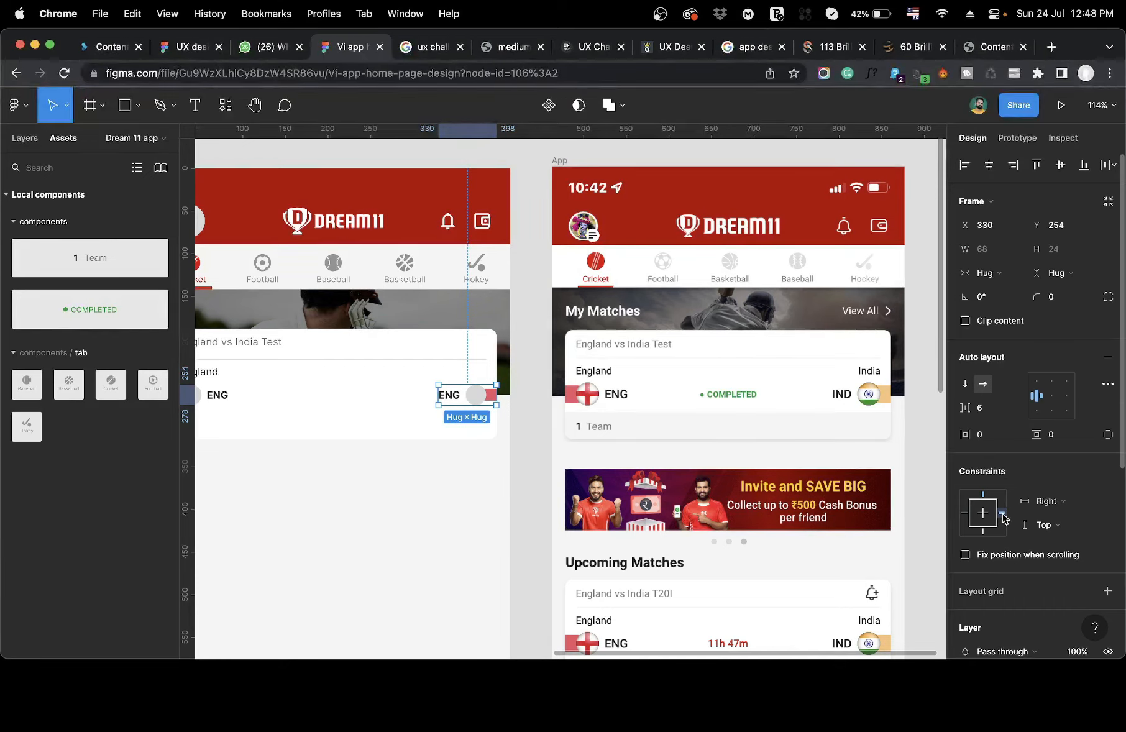
double_click(456, 394)
double_click(455, 394)
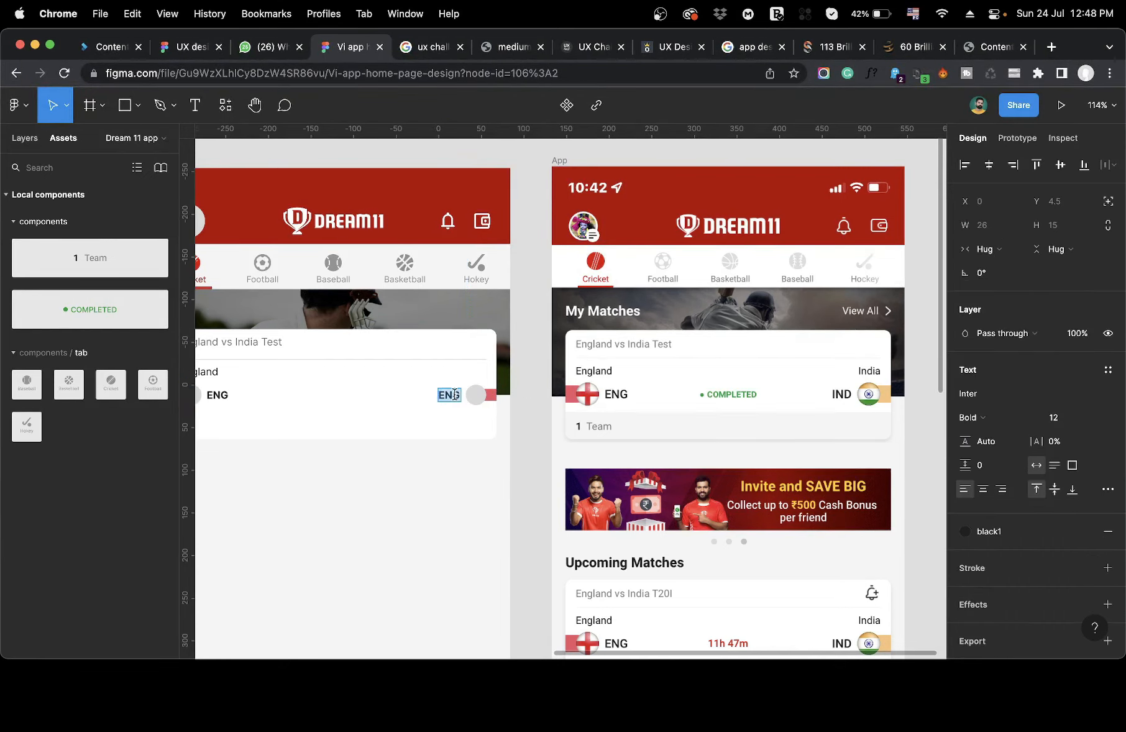
type("IND")
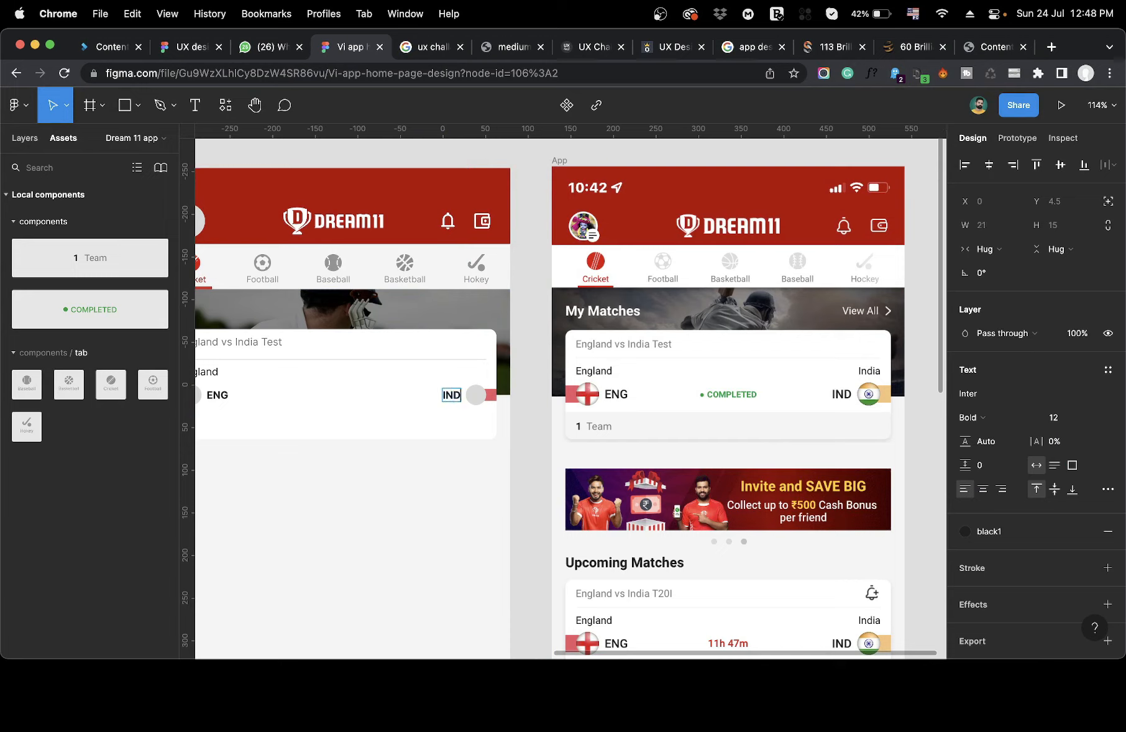
key("Escape")
left_click(479, 508)
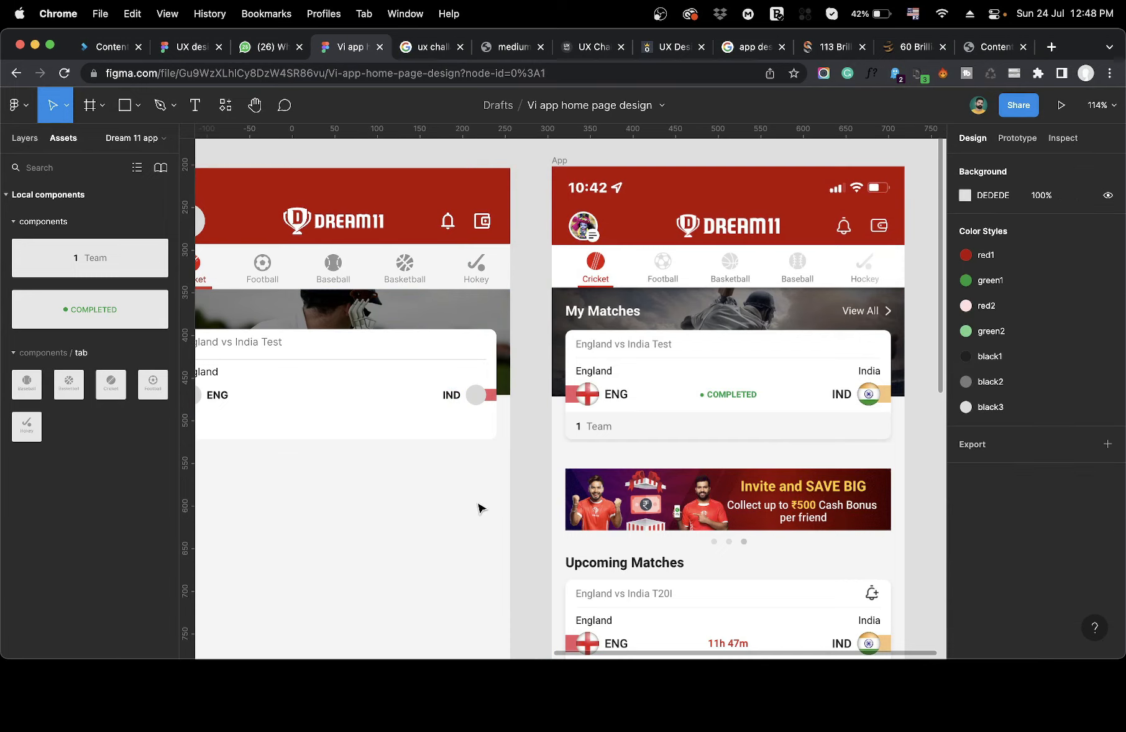
left_click(479, 398)
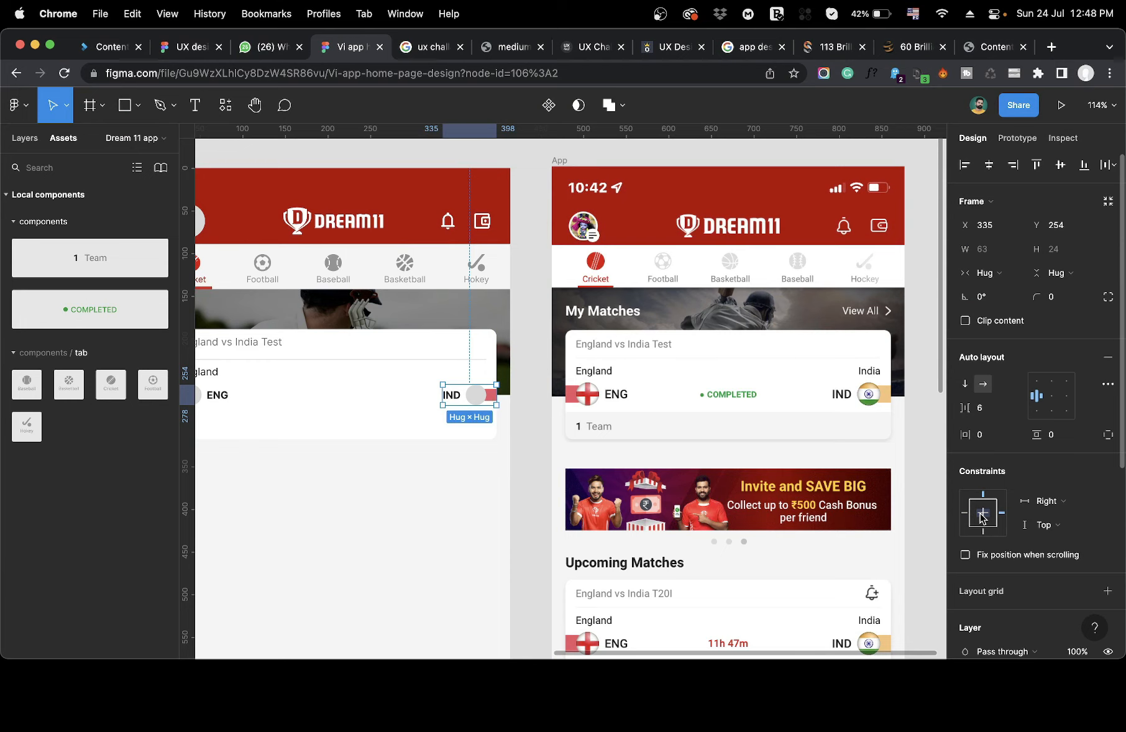
left_click(402, 493)
Duplicate the England label within its row and place the copy above the IND badge.
scroll(401, 494, "left", 5)
scroll(403, 494, "down", 1)
scroll(402, 493, "right", 3)
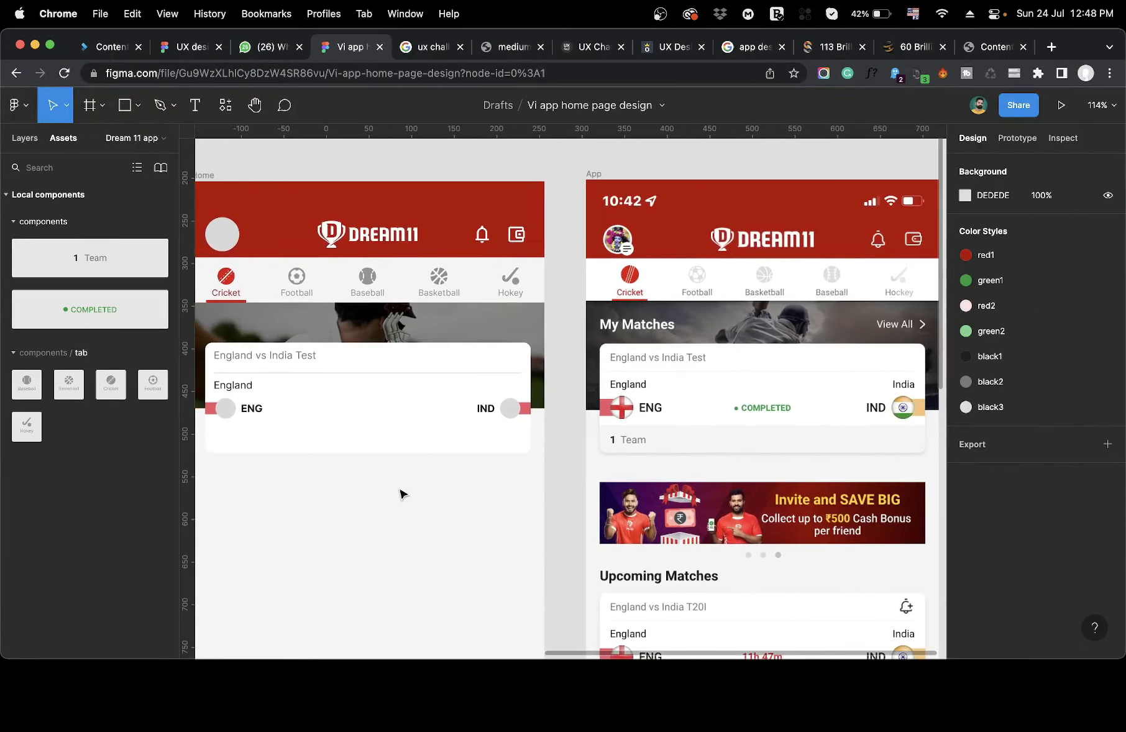
scroll(400, 494, "left", 2)
double_click(259, 382)
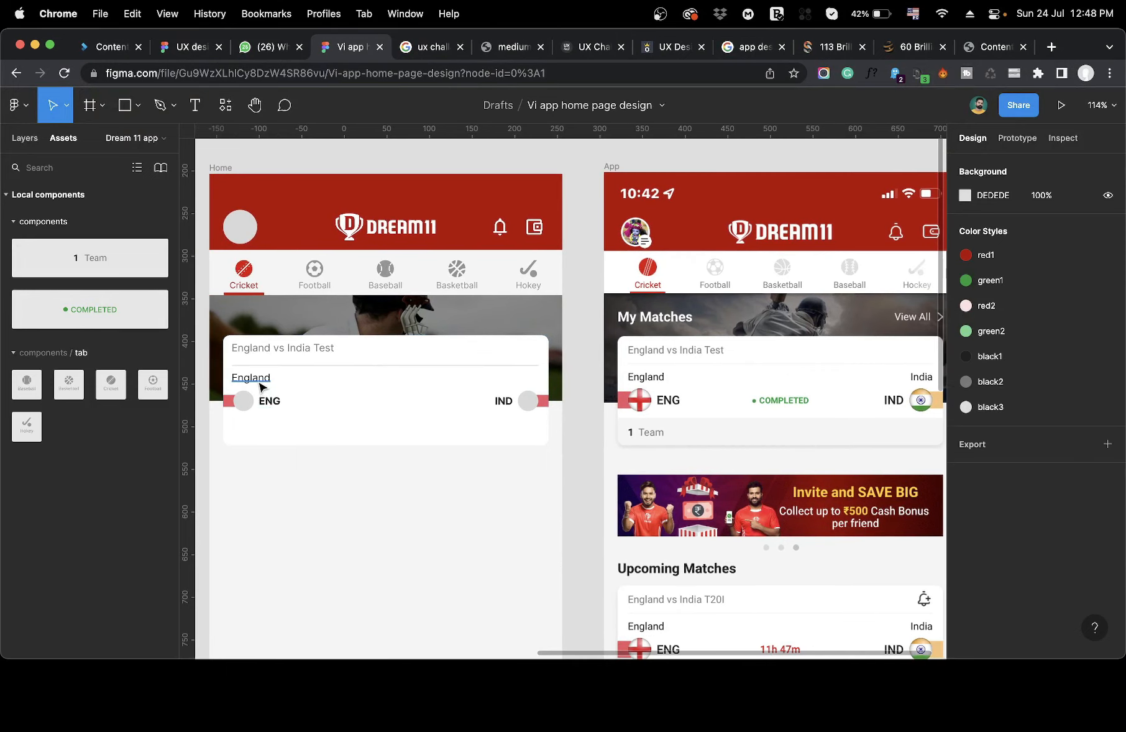
left_click_drag(257, 382, 516, 386)
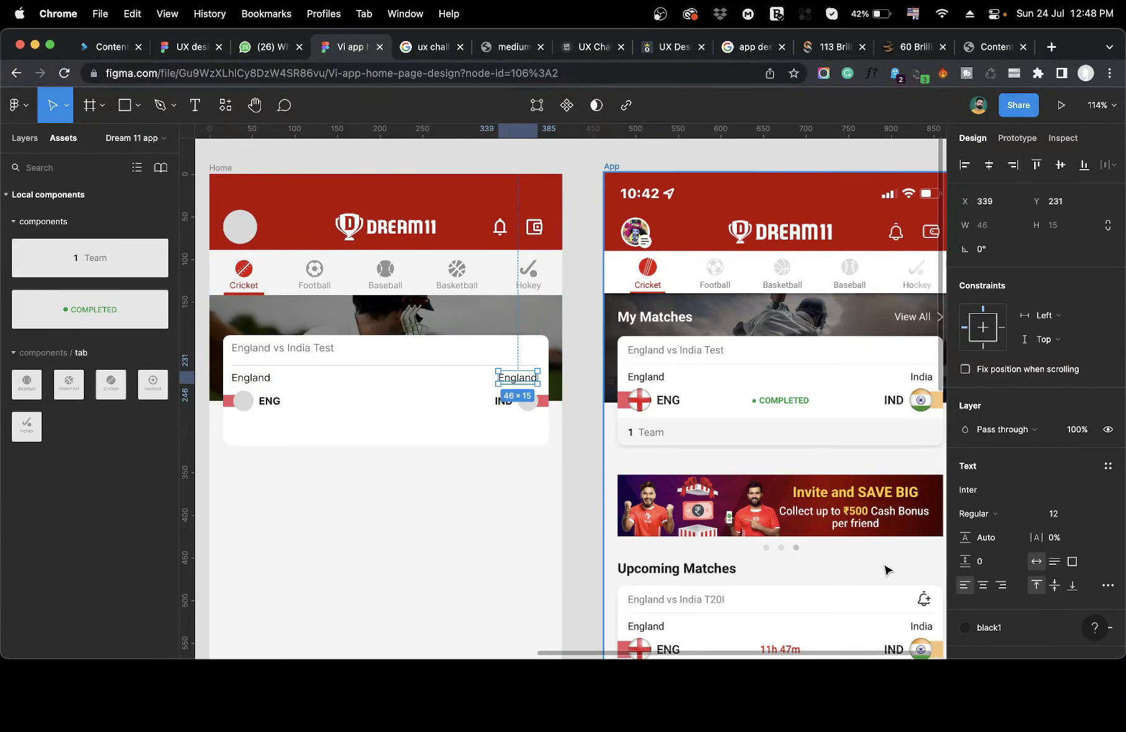
Right-align the copied England label's text and change it to India.
left_click(1006, 586)
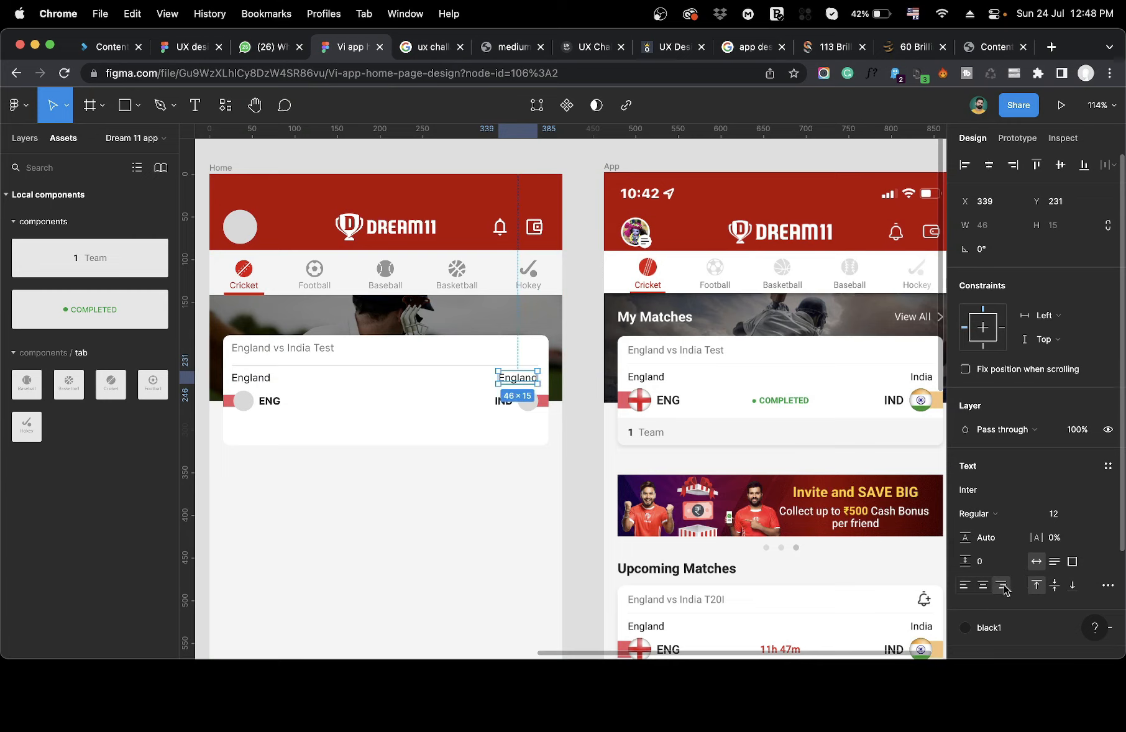
double_click(524, 381)
type("India")
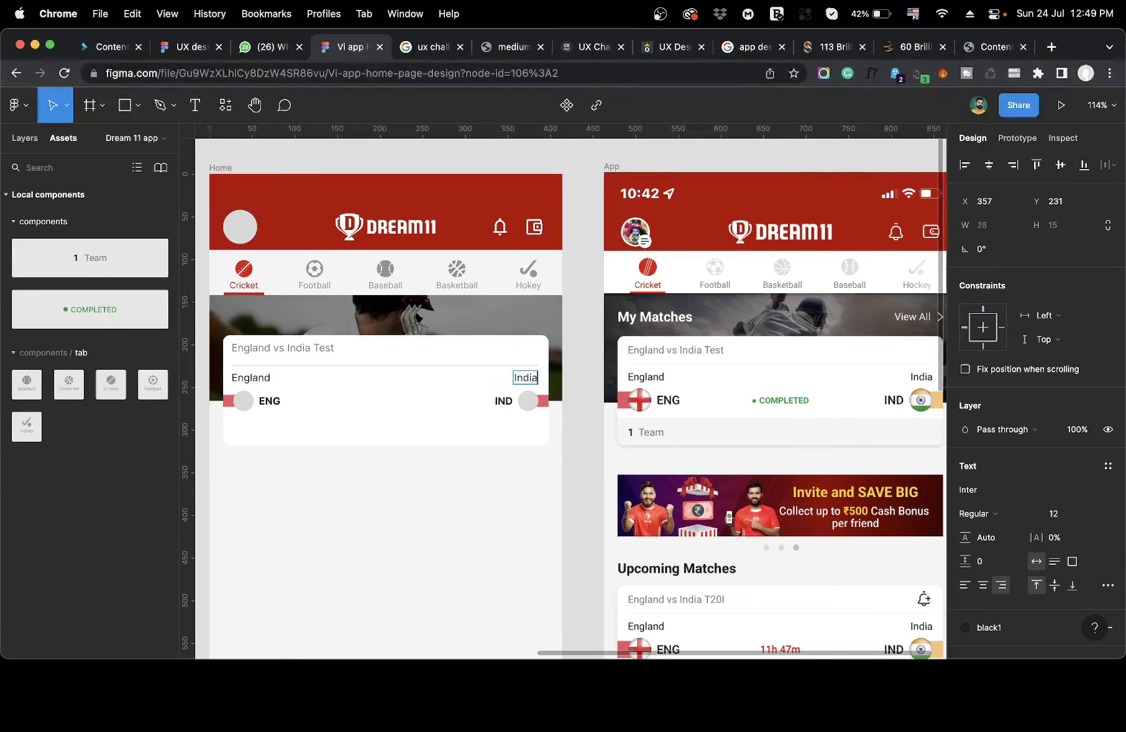
key("Escape")
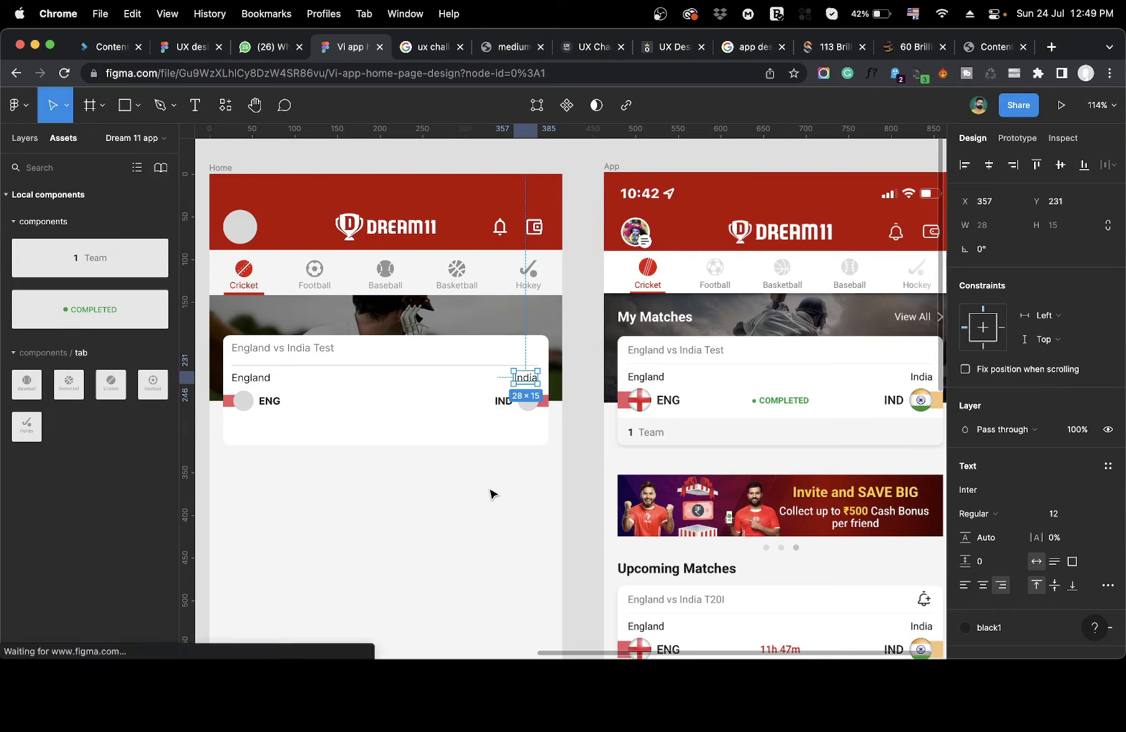
left_click(491, 494)
Duplicate the white card rectangle and shrink the copy from its top edge to a 29 px high strip at the card's base.
scroll(490, 494, "down", 3)
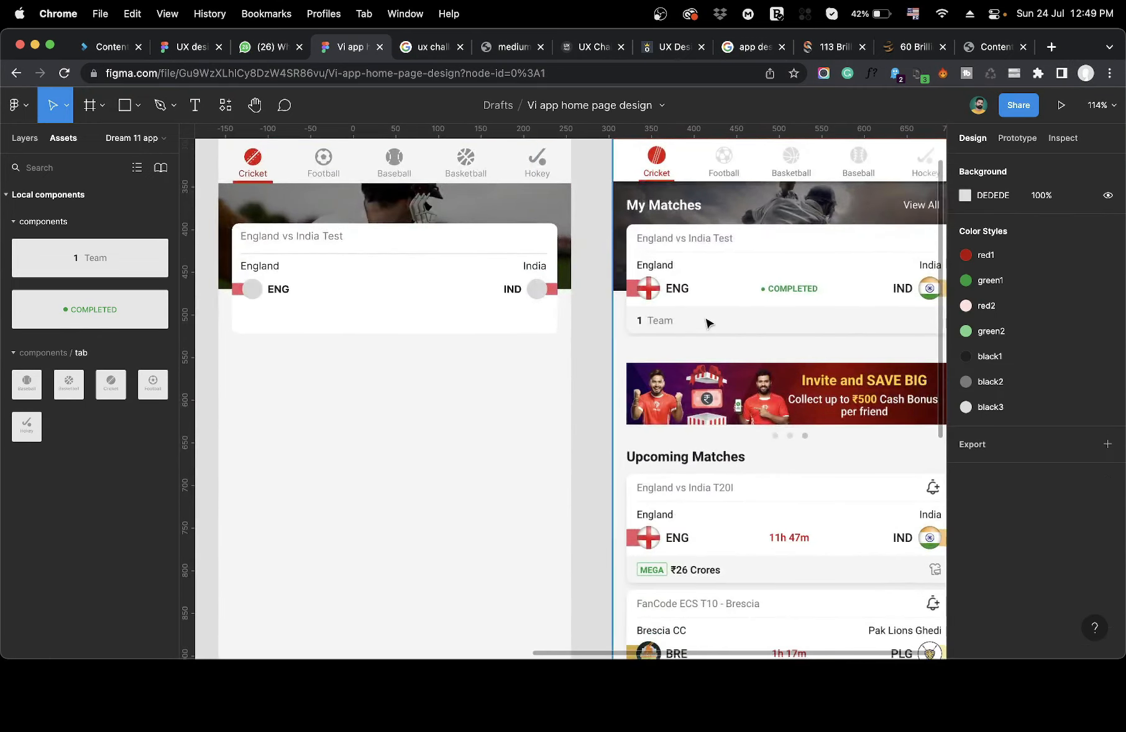
scroll(766, 331, "right", 3)
scroll(766, 331, "left", 4)
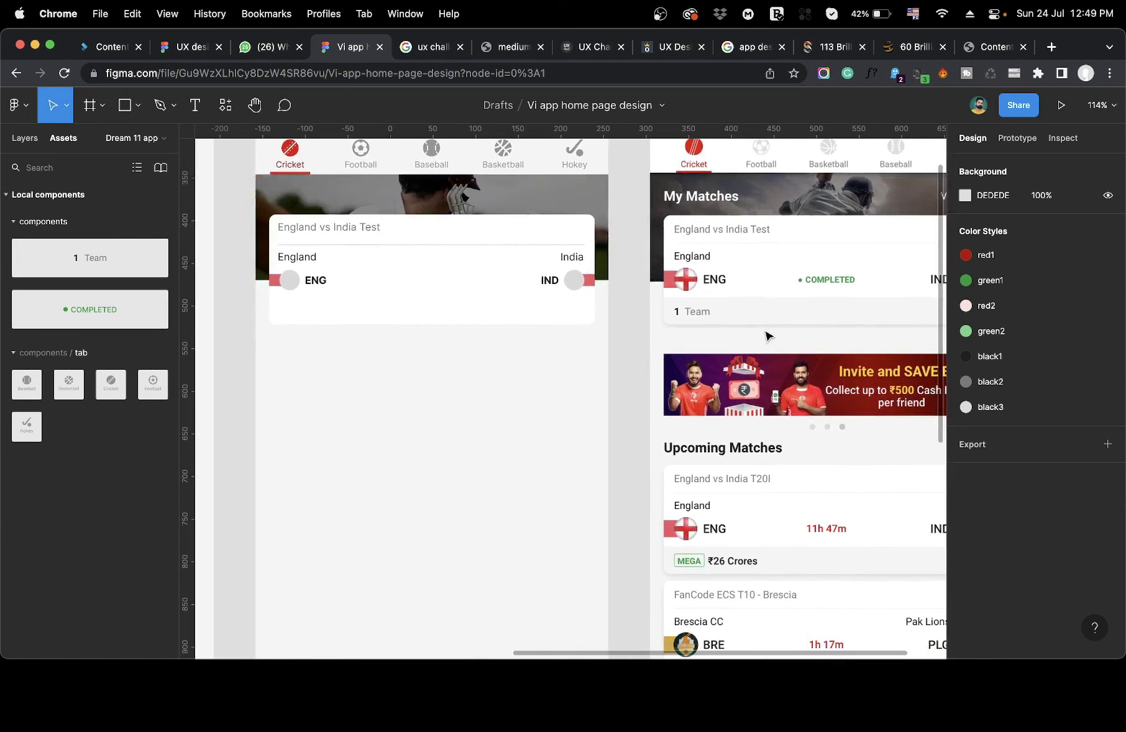
left_click(329, 318)
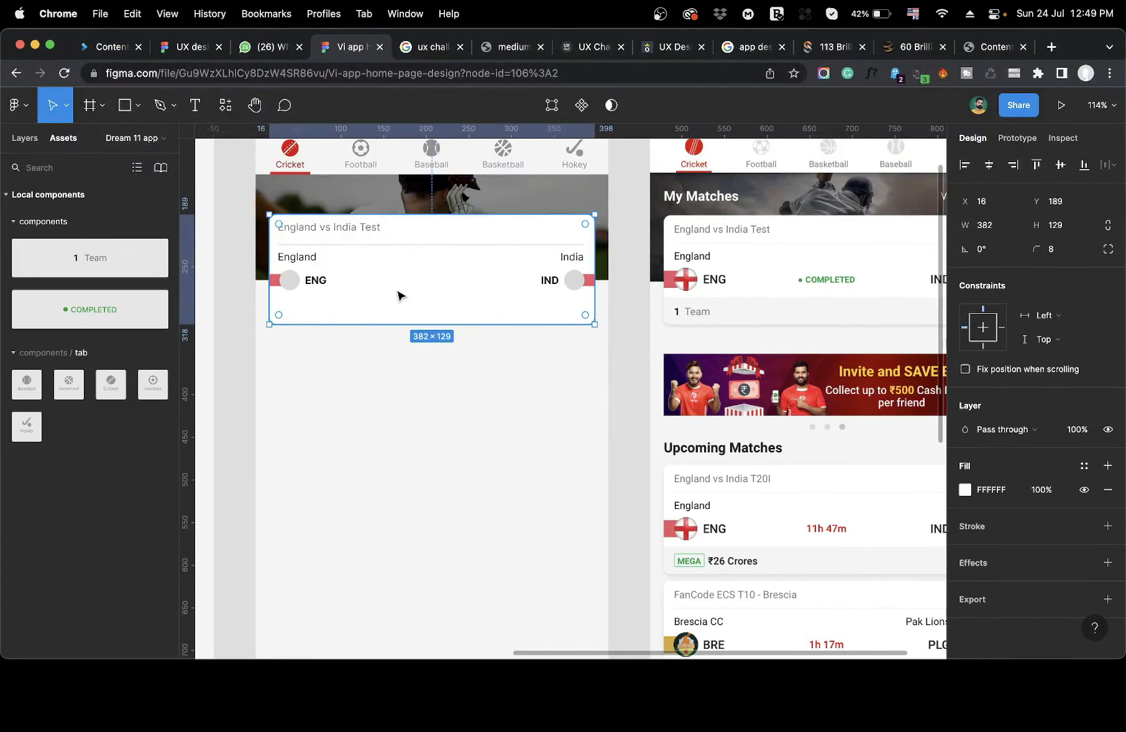
key("super+d")
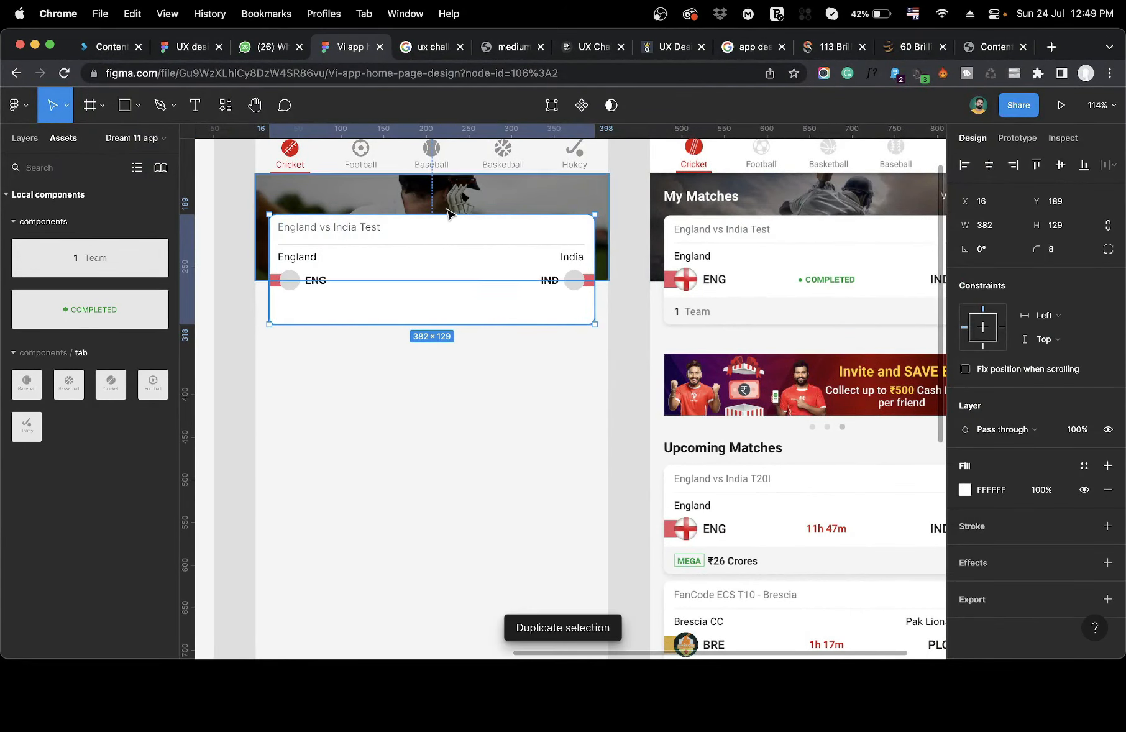
left_click_drag(446, 211, 447, 299)
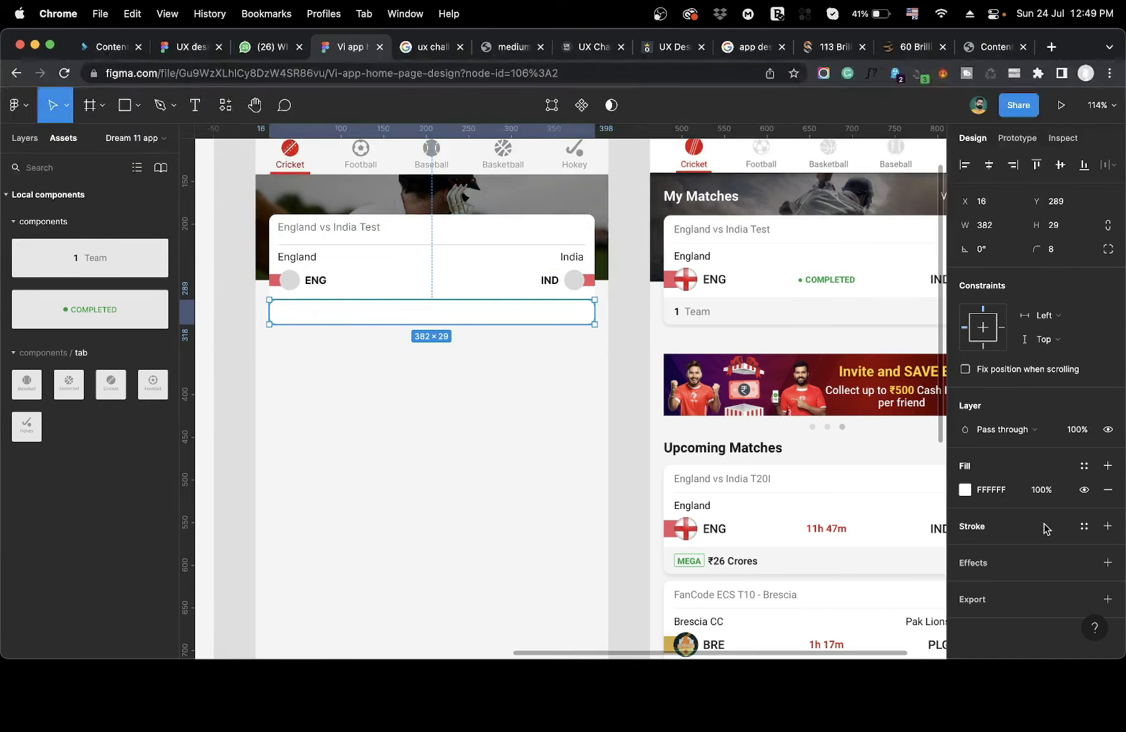
Apply the black3 color style as the footer strip's fill.
left_click(1084, 466)
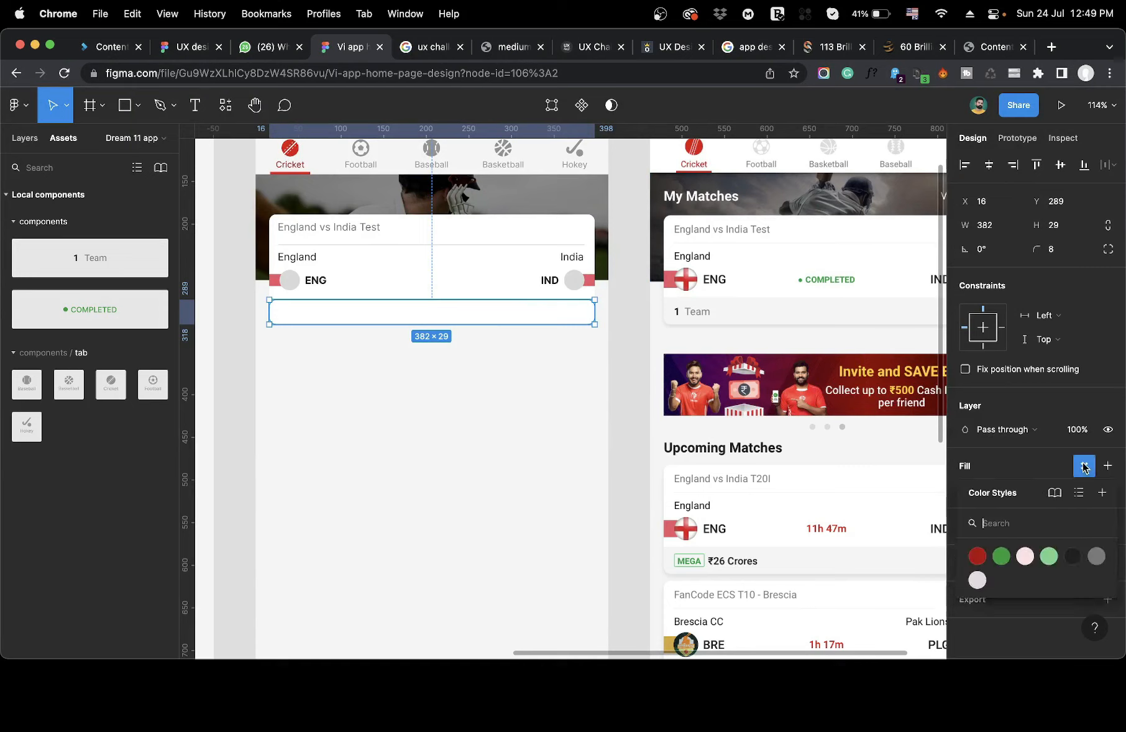
left_click(977, 579)
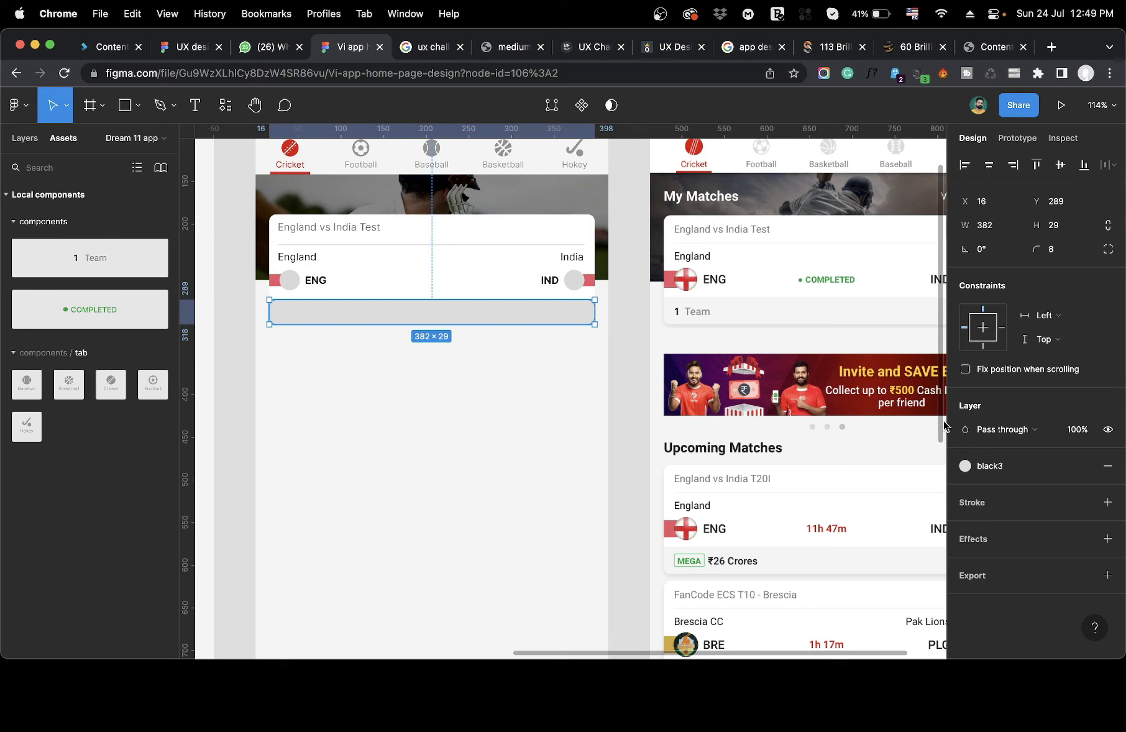
left_click(980, 463)
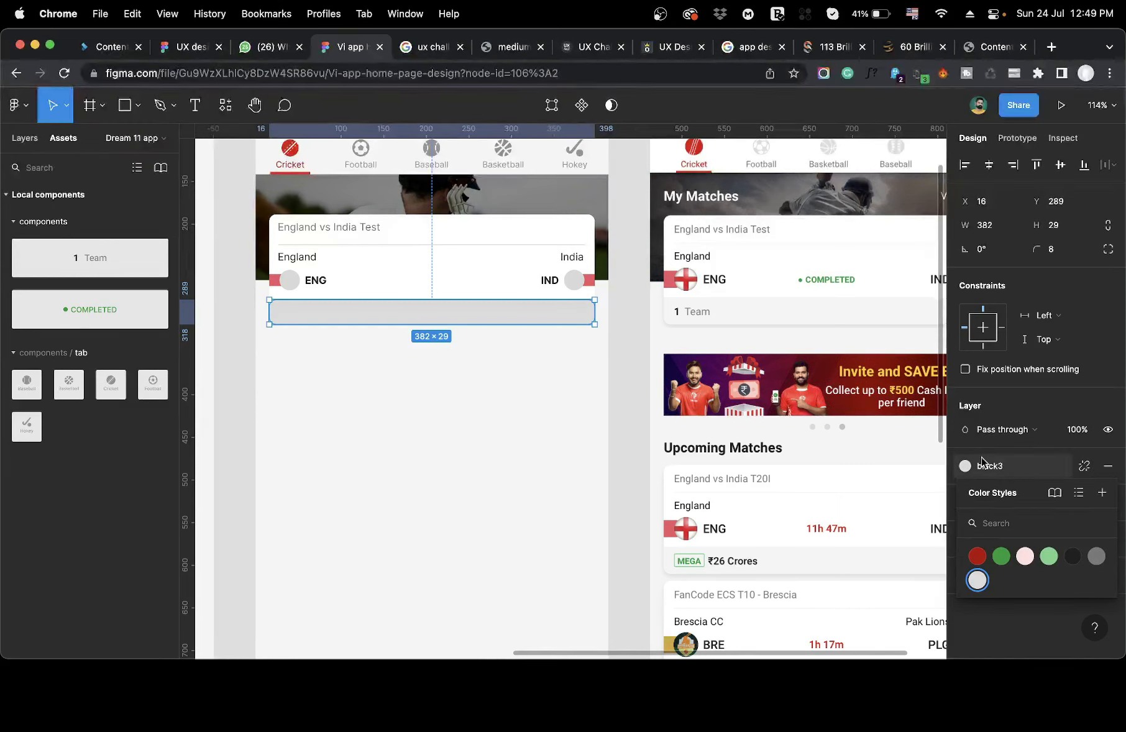
left_click(982, 463)
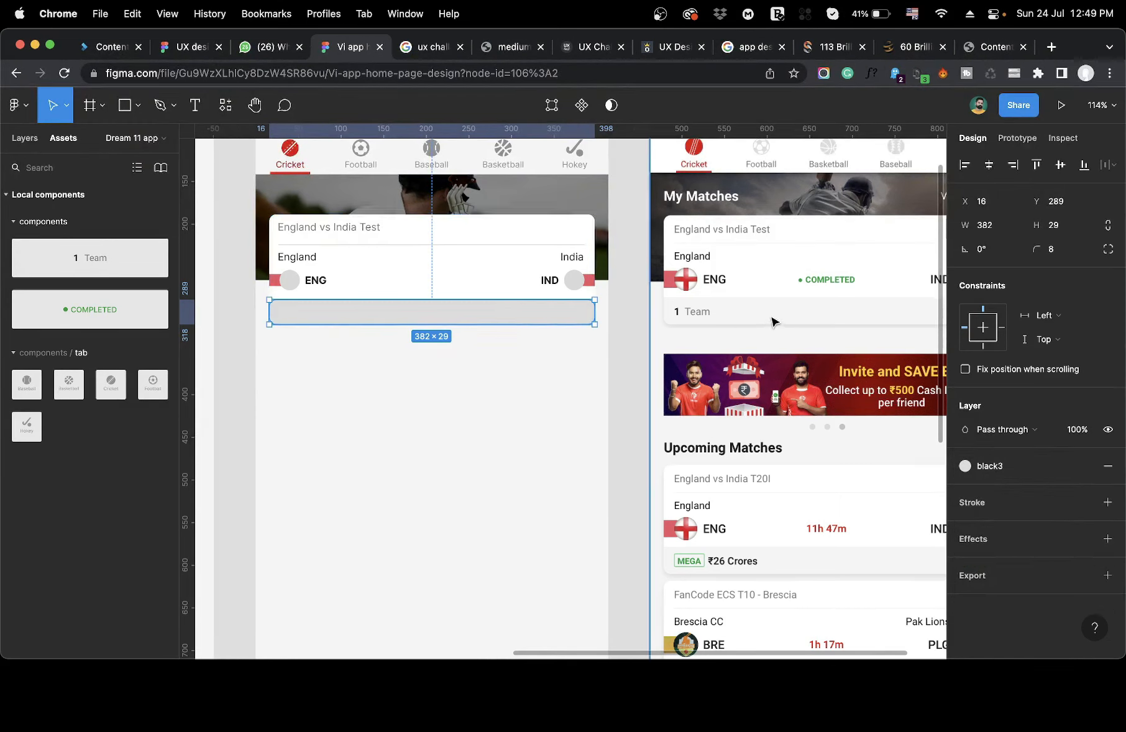
Recolor the card's footer strip to F5F5F5 by sampling the footer of the reference match card.
left_click(556, 335)
left_click(550, 319)
key("i")
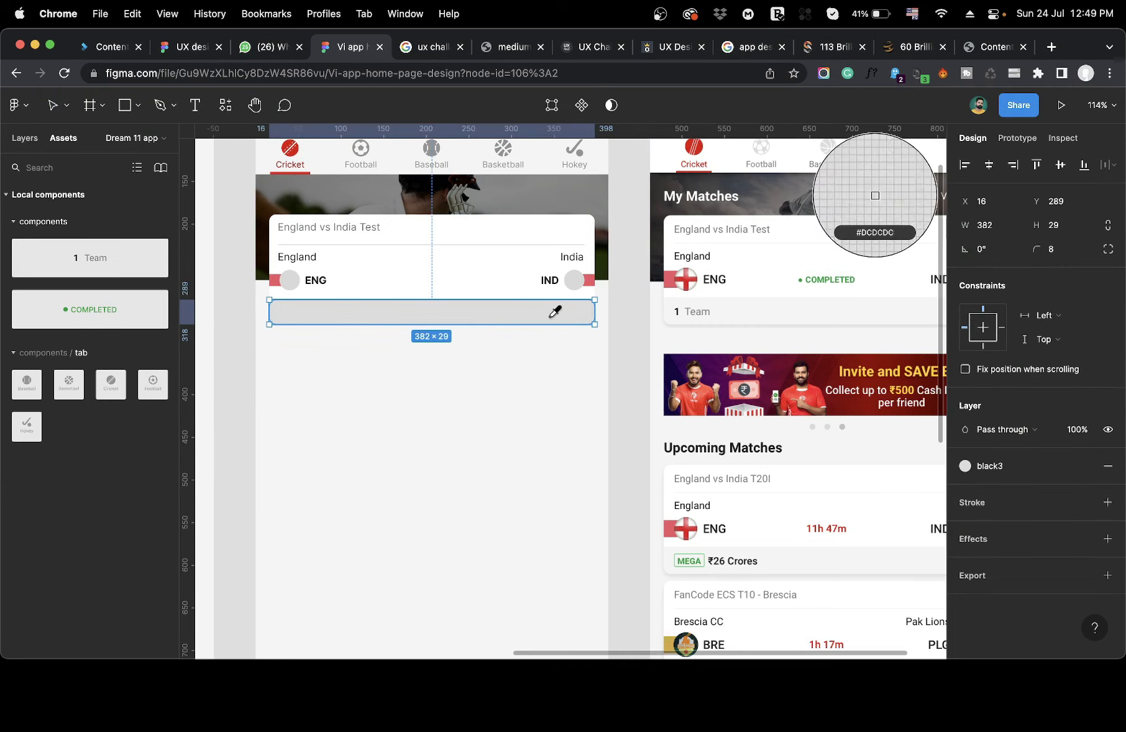
left_click(723, 313)
left_click(532, 371)
left_click(570, 307)
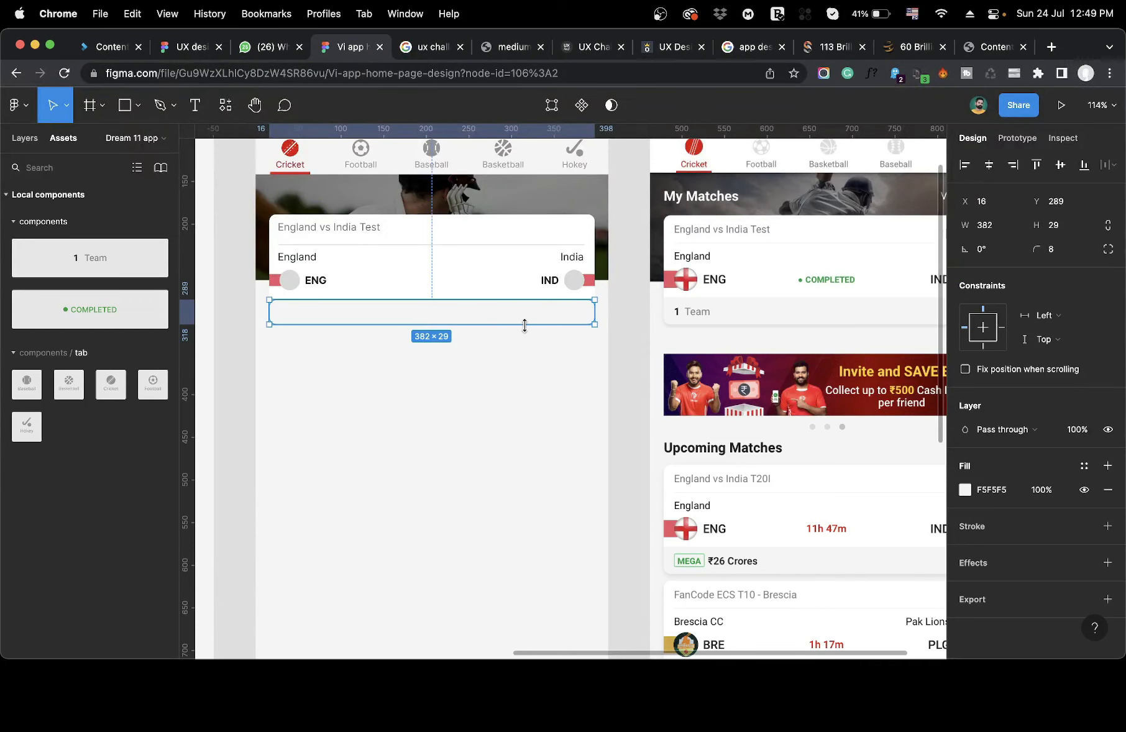
left_click(530, 354)
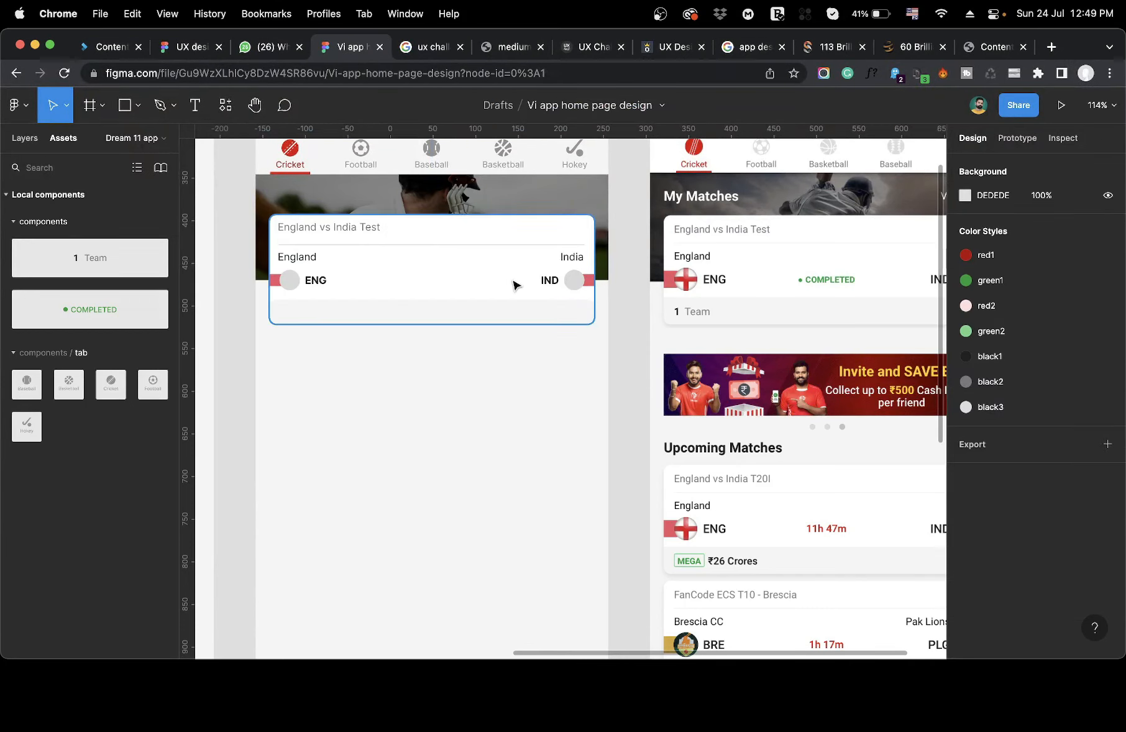
Add a drop shadow to the white match card rectangle and set the shadow's opacity to 9%.
left_click(510, 269)
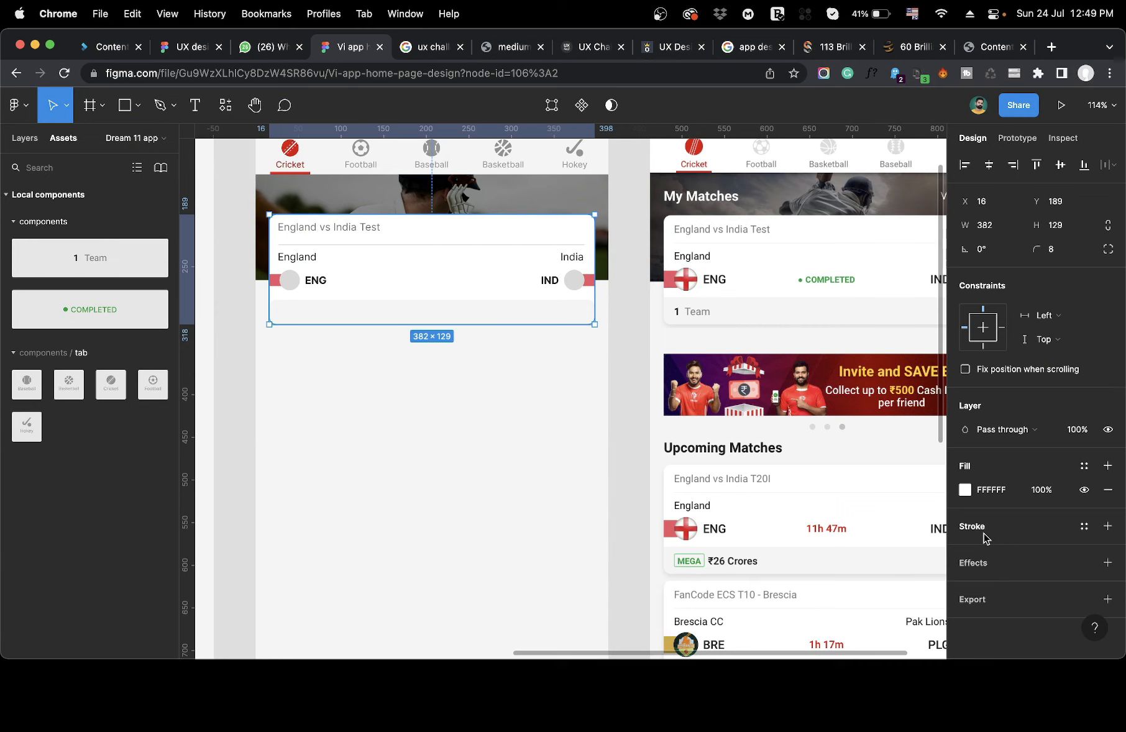
left_click(973, 564)
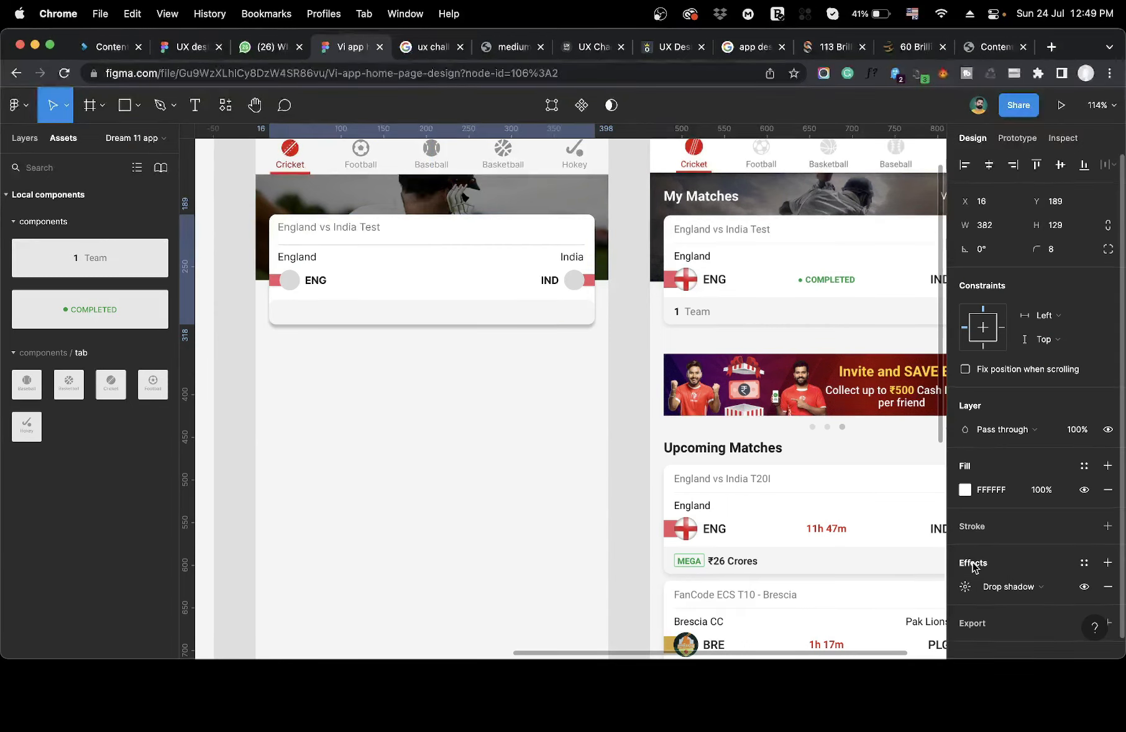
left_click(968, 566)
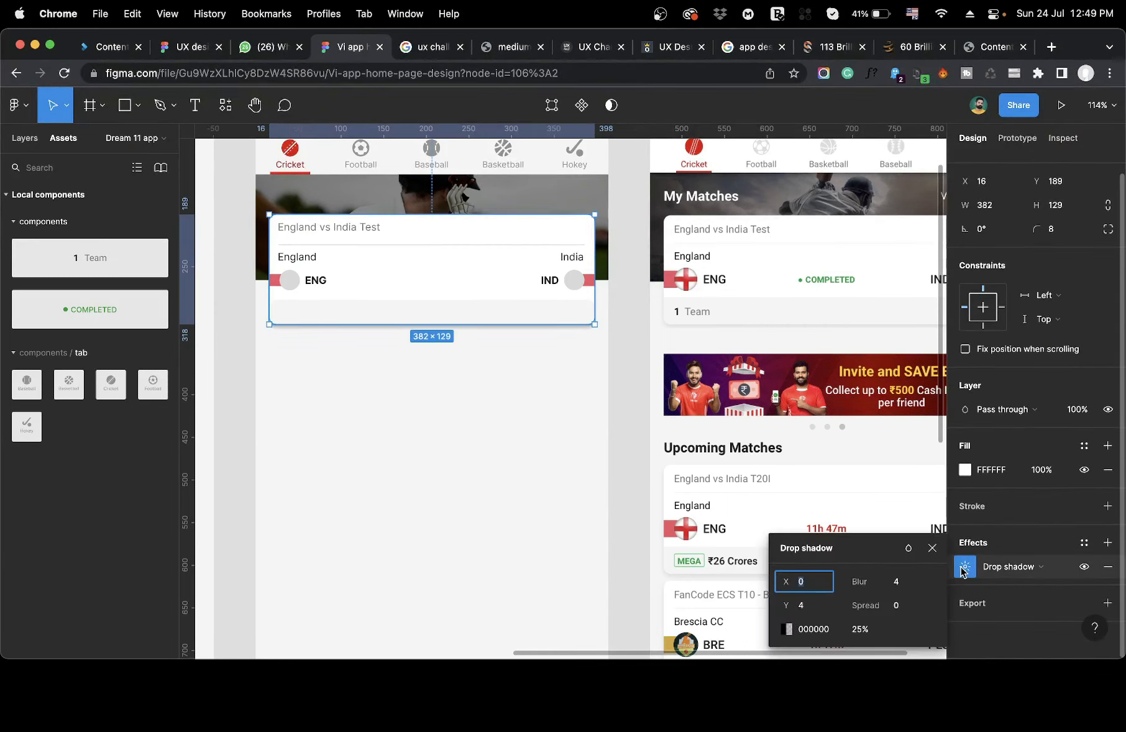
left_click(845, 632)
left_click(860, 629)
type("15")
key("Return")
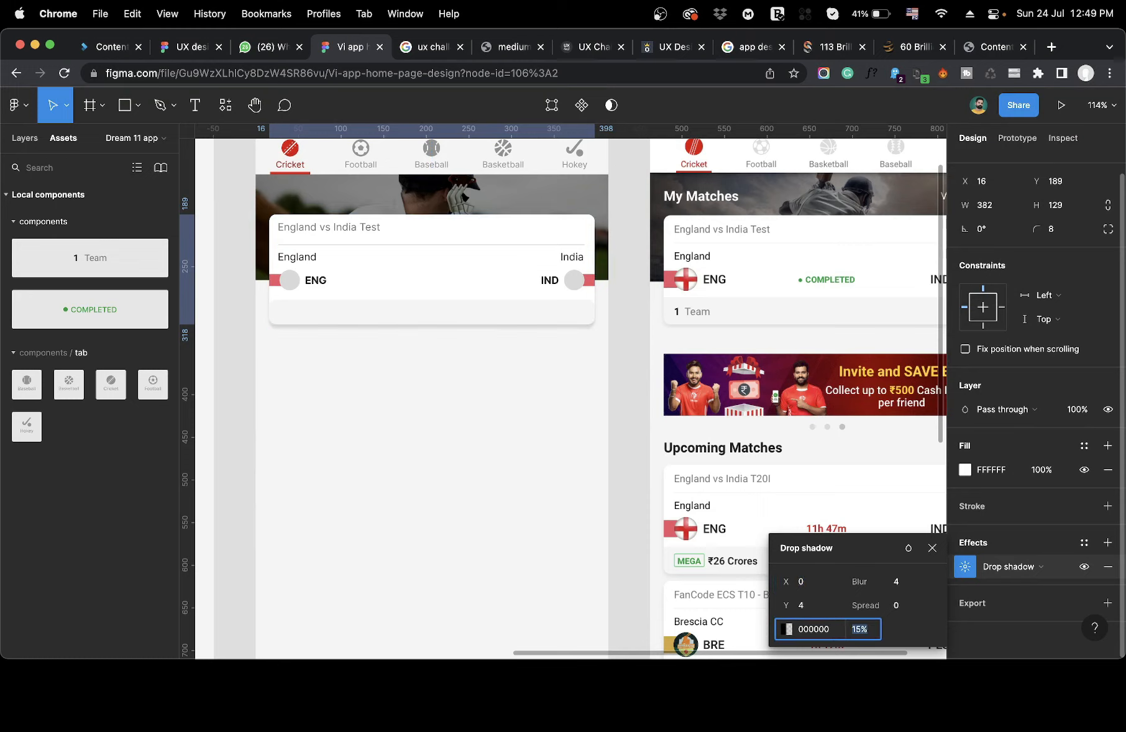
type("5")
key("Return")
key("Up")
key("Up")
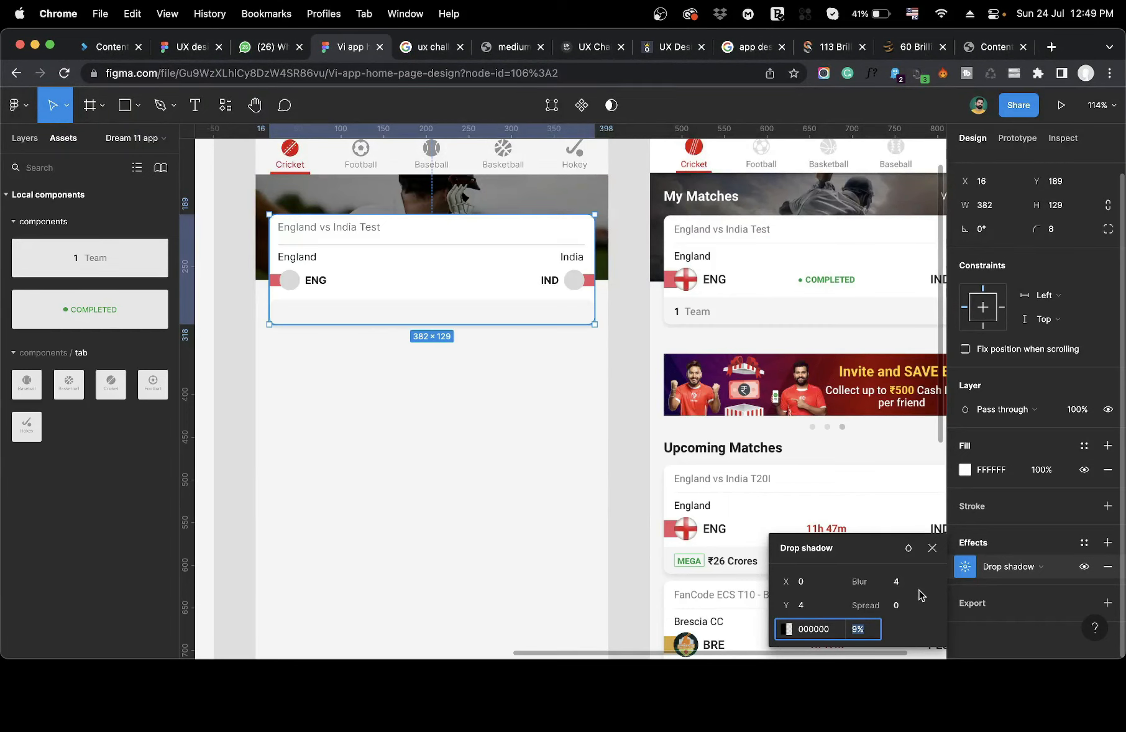
Reduce the blur of the match card's drop shadow to 2.
left_click(895, 582)
key("Down")
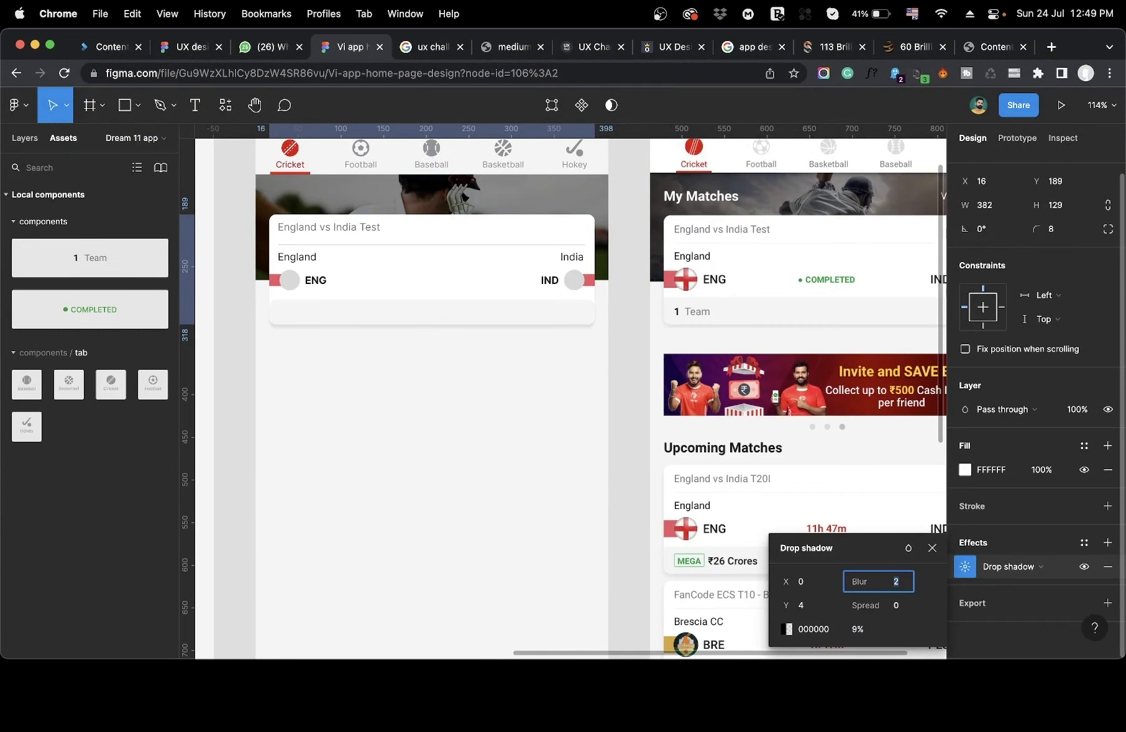
left_click(661, 588)
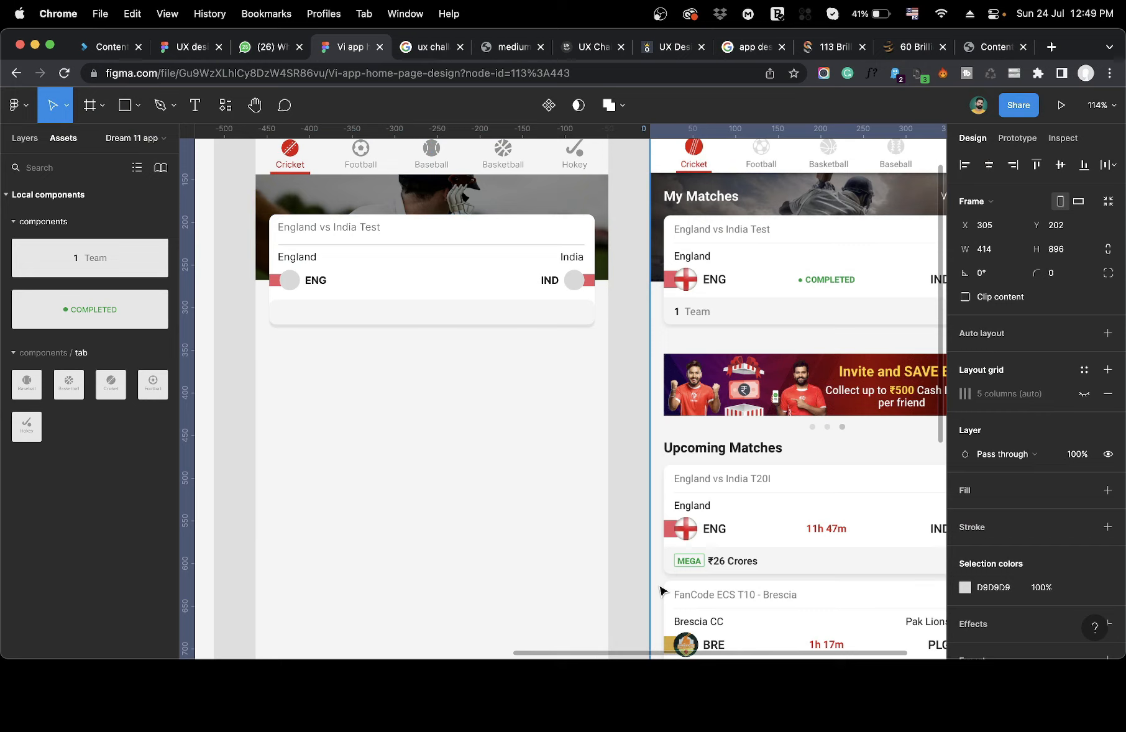
Square off the footer strip's two top corners to radius 0, keeping its bottom corners rounded.
scroll(442, 496, "up", 2)
scroll(442, 496, "right", 1)
scroll(442, 496, "up", 5)
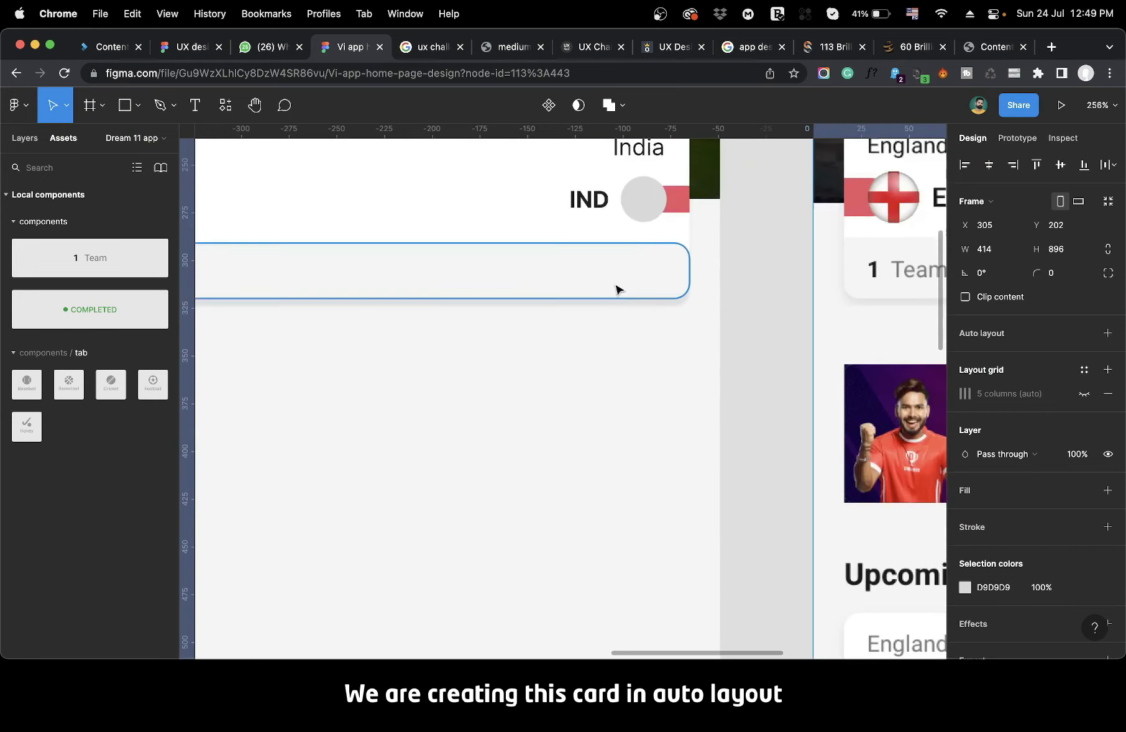
left_click(621, 283)
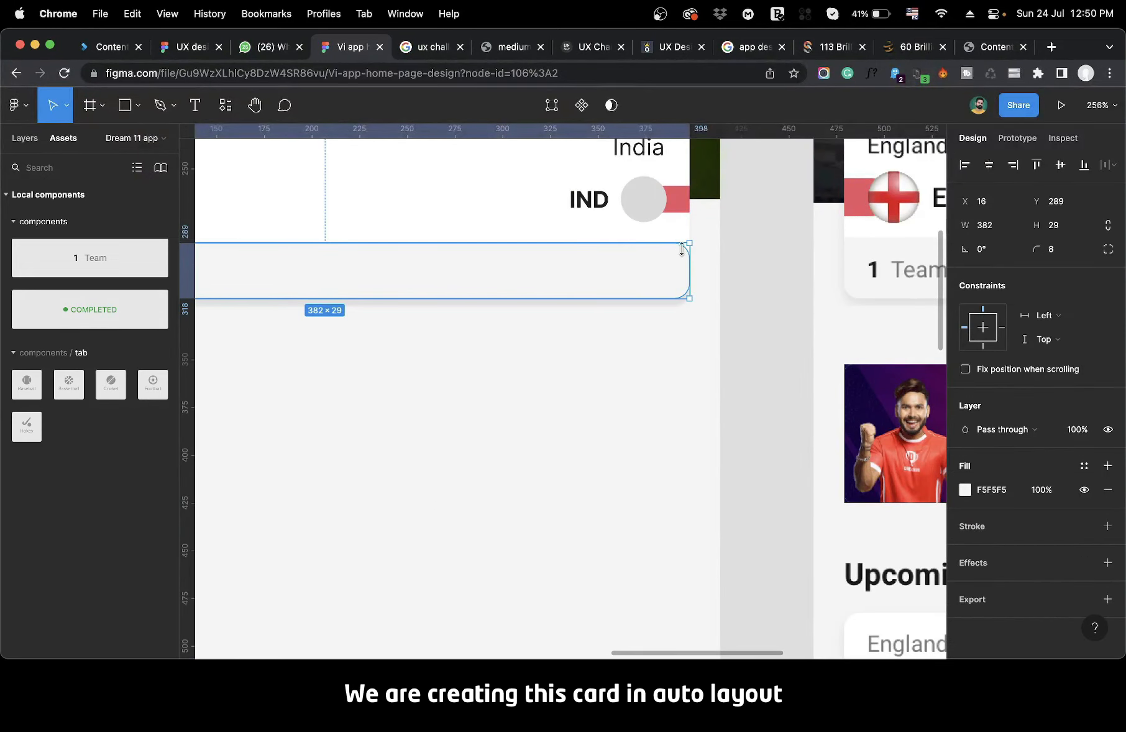
scroll(657, 332, "up", 2)
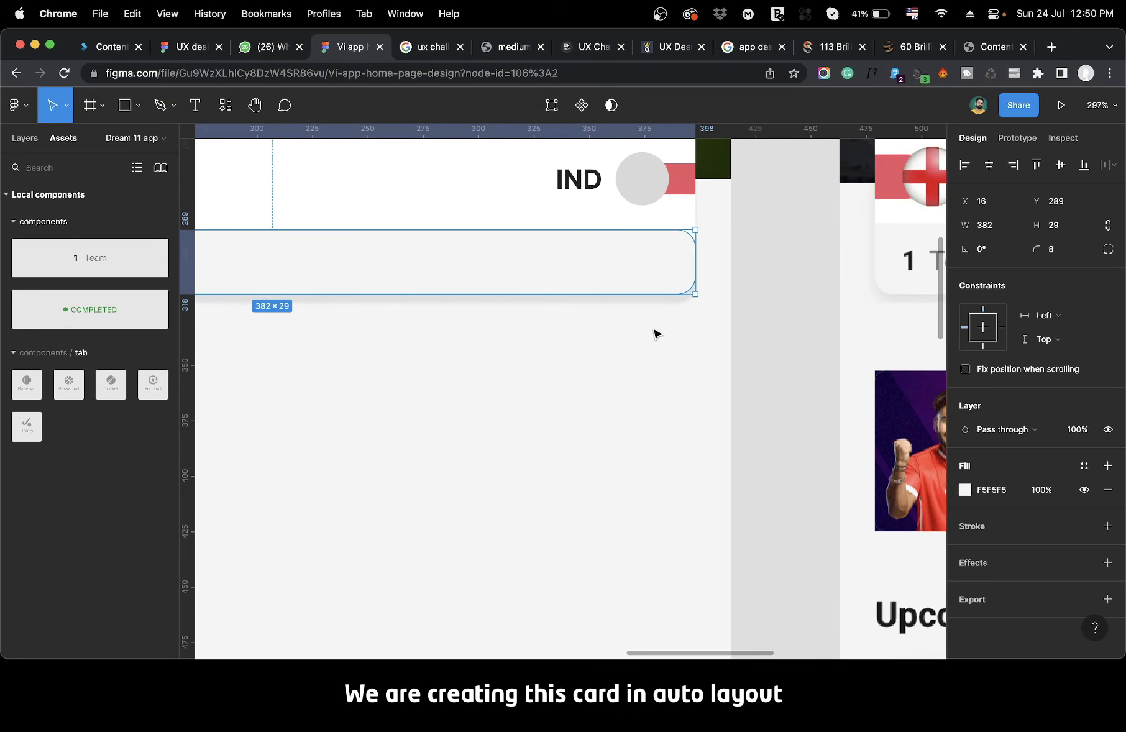
scroll(696, 238, "up", 3)
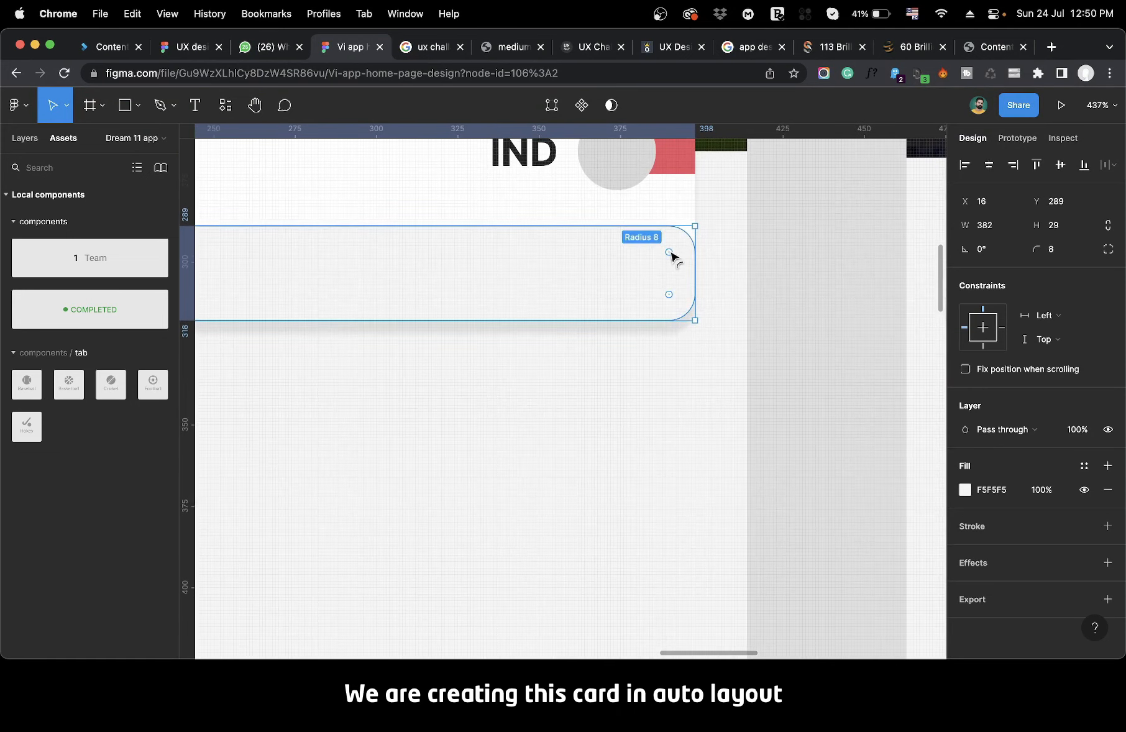
left_click_drag(669, 253, 711, 218)
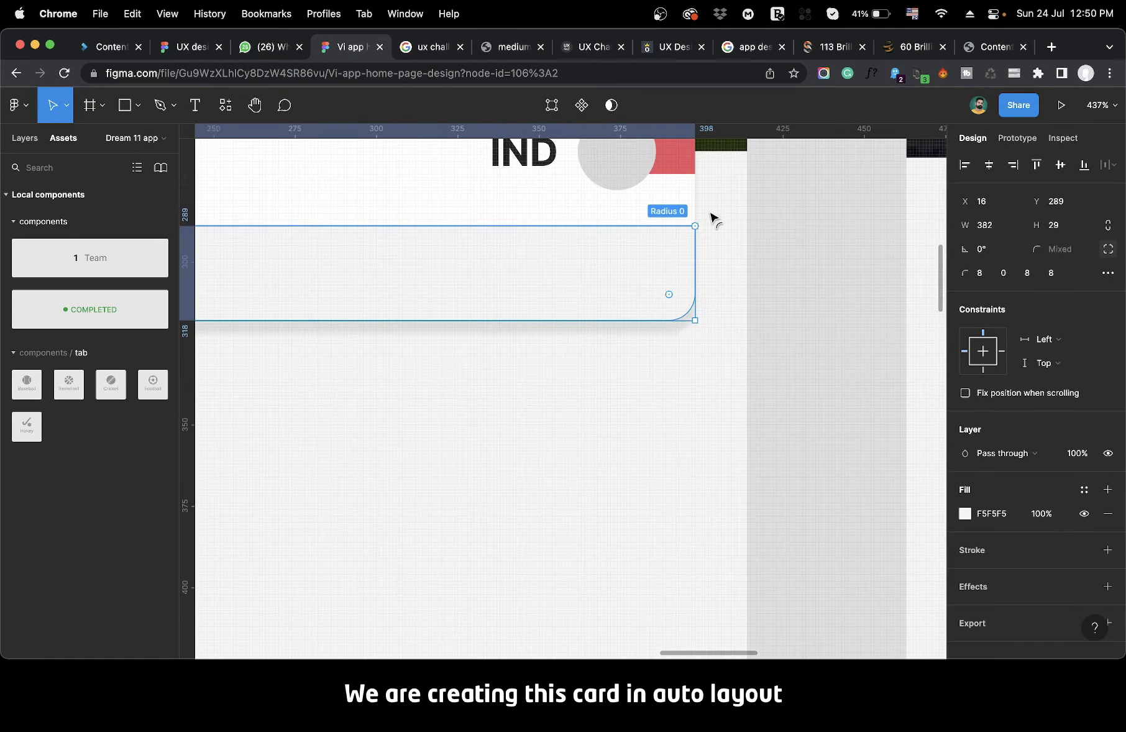
scroll(444, 340, "left", 10)
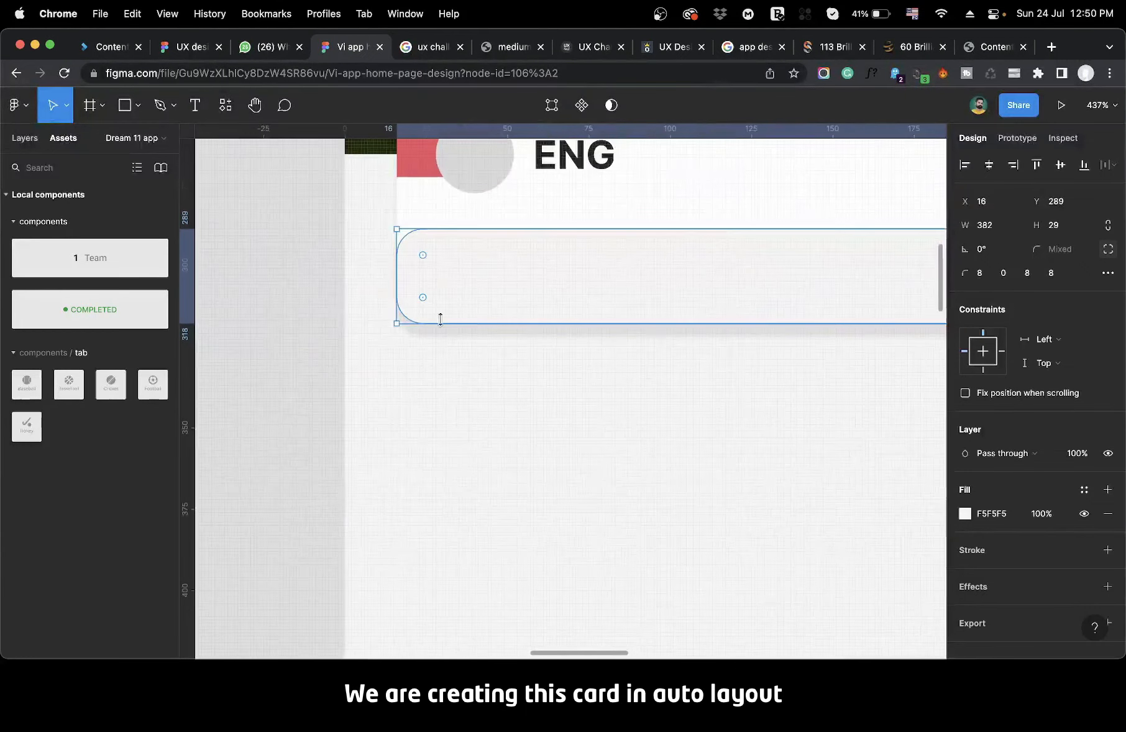
left_click_drag(423, 255, 368, 250)
left_click(457, 422)
scroll(457, 423, "down", 10)
scroll(457, 422, "right", 2)
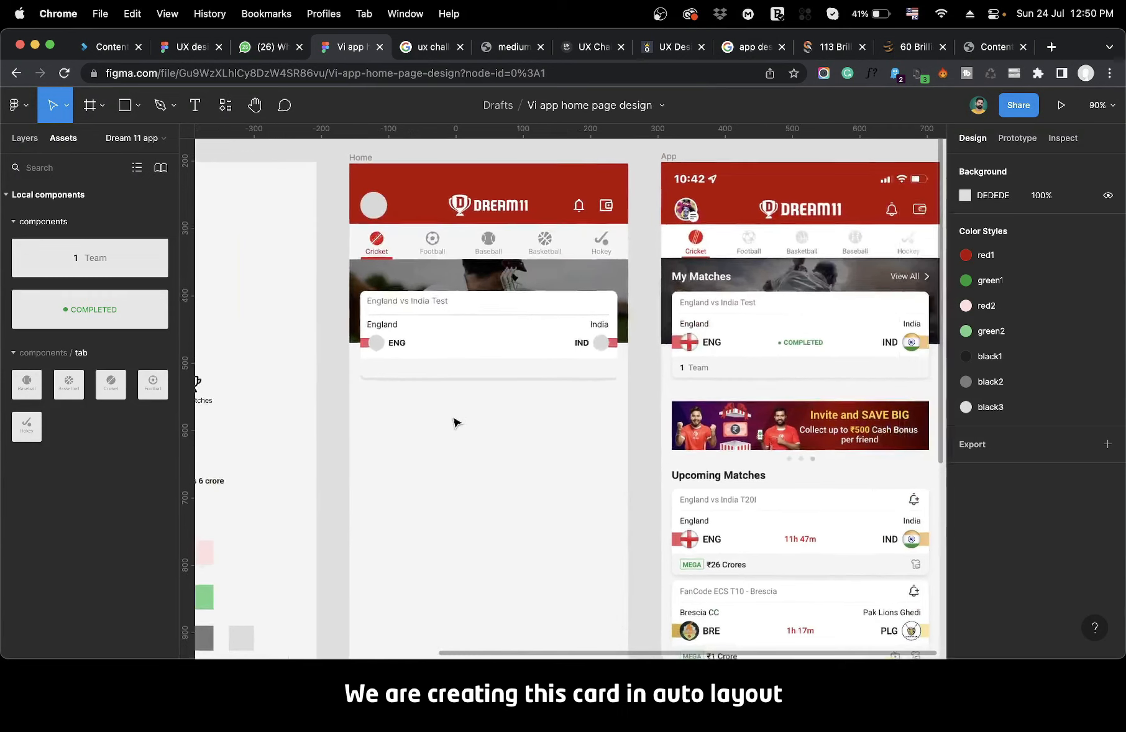
scroll(456, 422, "up", 2)
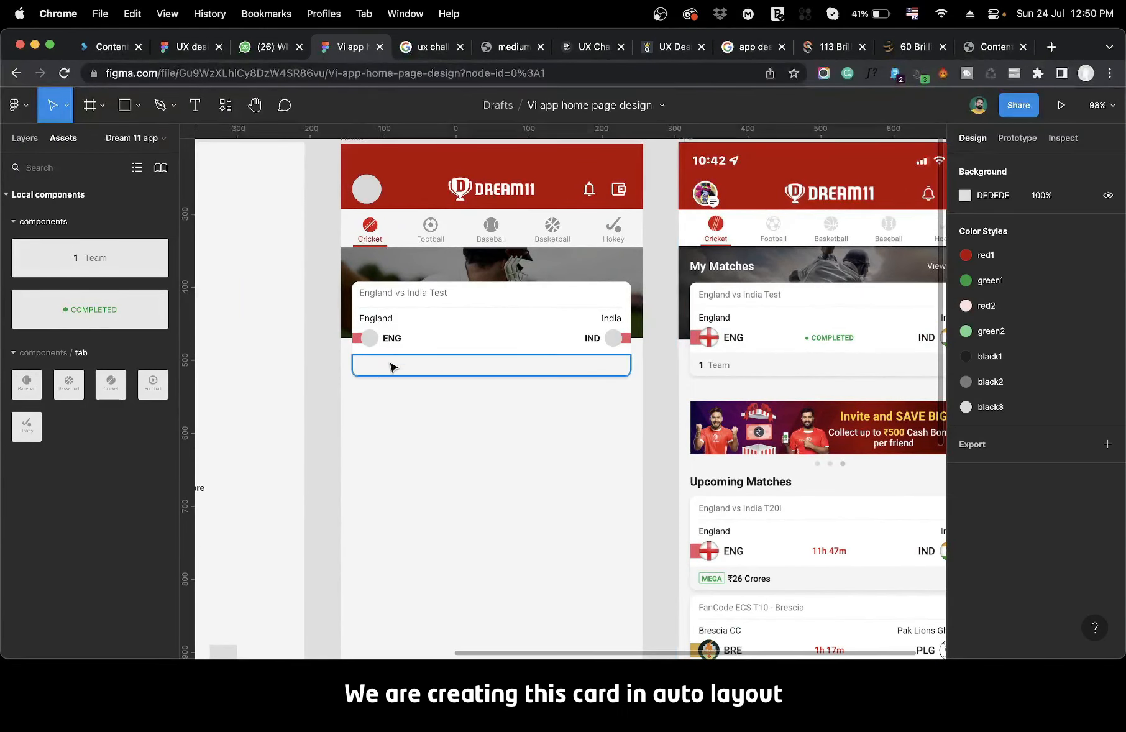
Compare the time status and team components with the status labels and footer rows of the reference match cards.
scroll(385, 366, "left", 10)
scroll(389, 366, "down", 2)
scroll(389, 366, "left", 3)
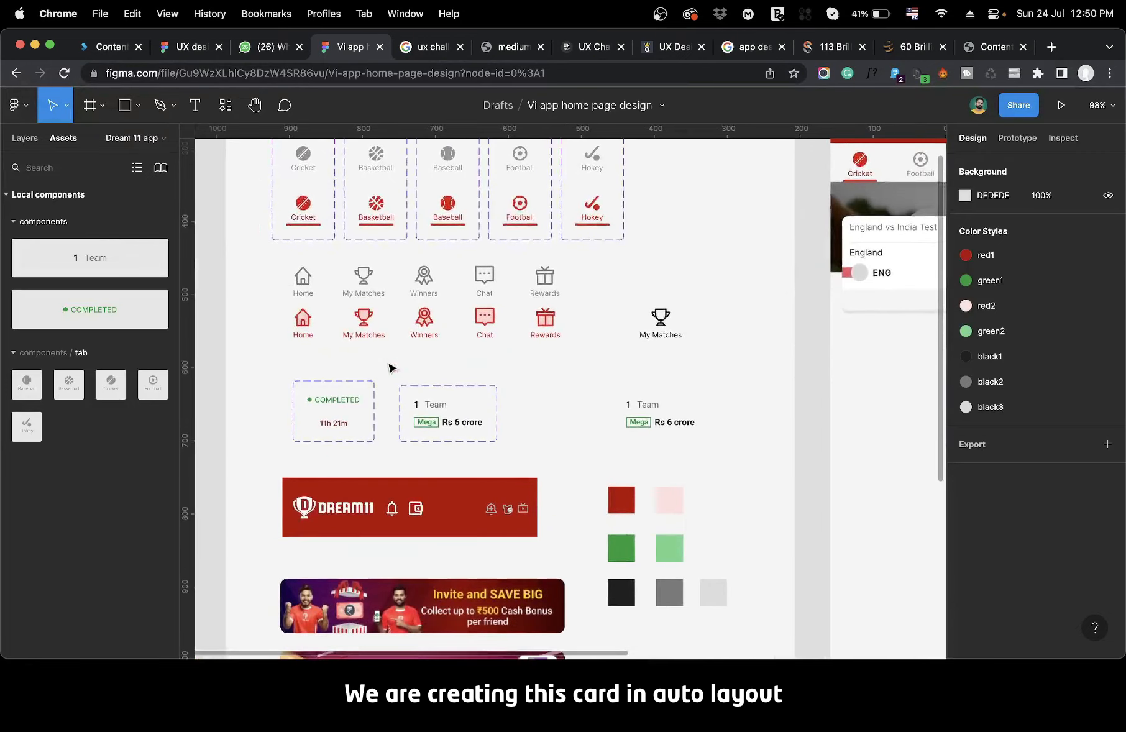
scroll(389, 367, "right", 6)
scroll(389, 366, "down", 2)
left_click(495, 378)
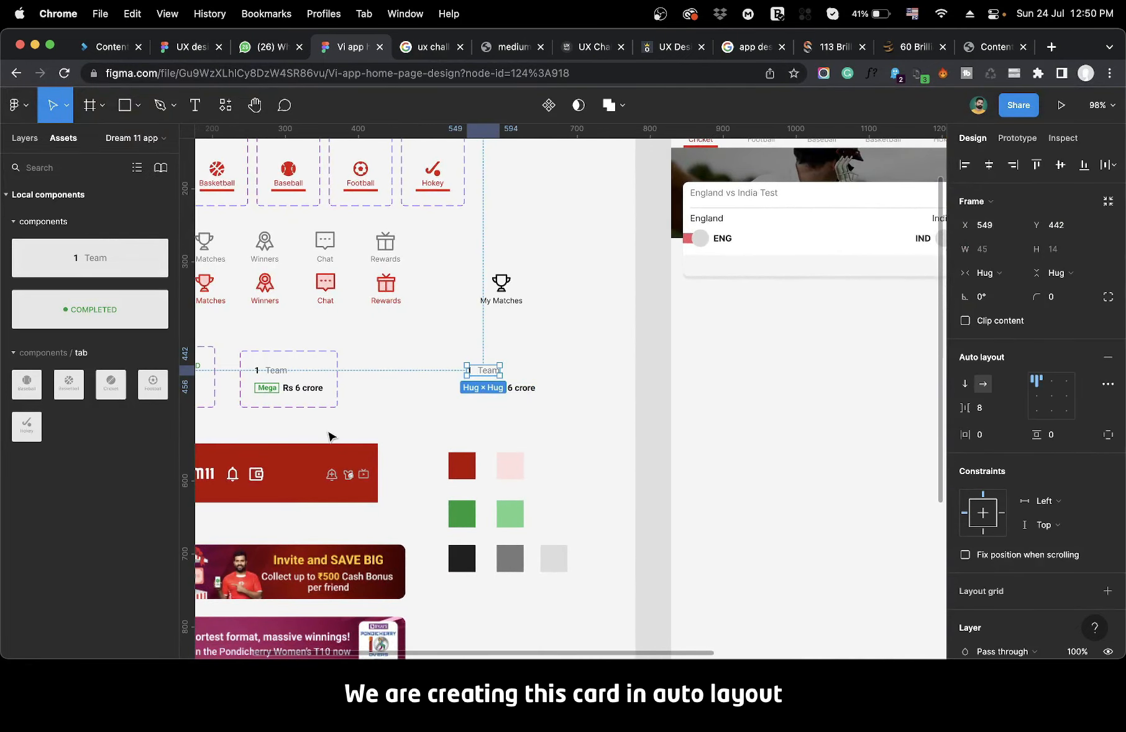
scroll(329, 435, "left", 3)
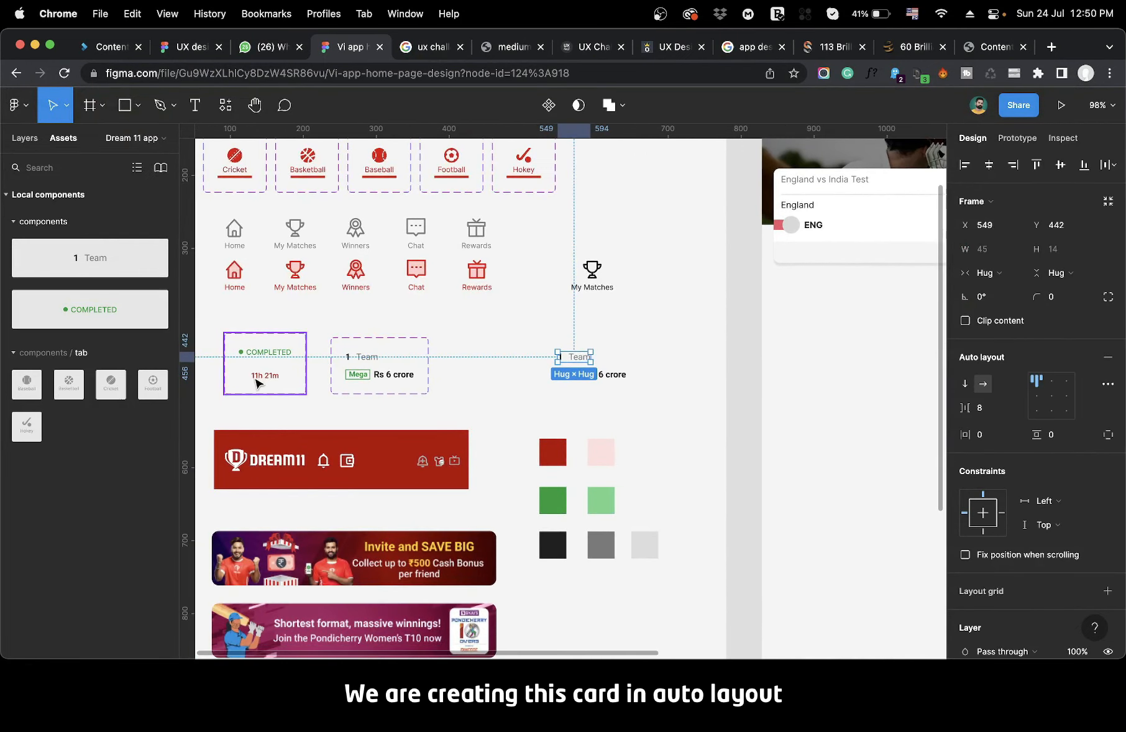
scroll(491, 382, "right", 15)
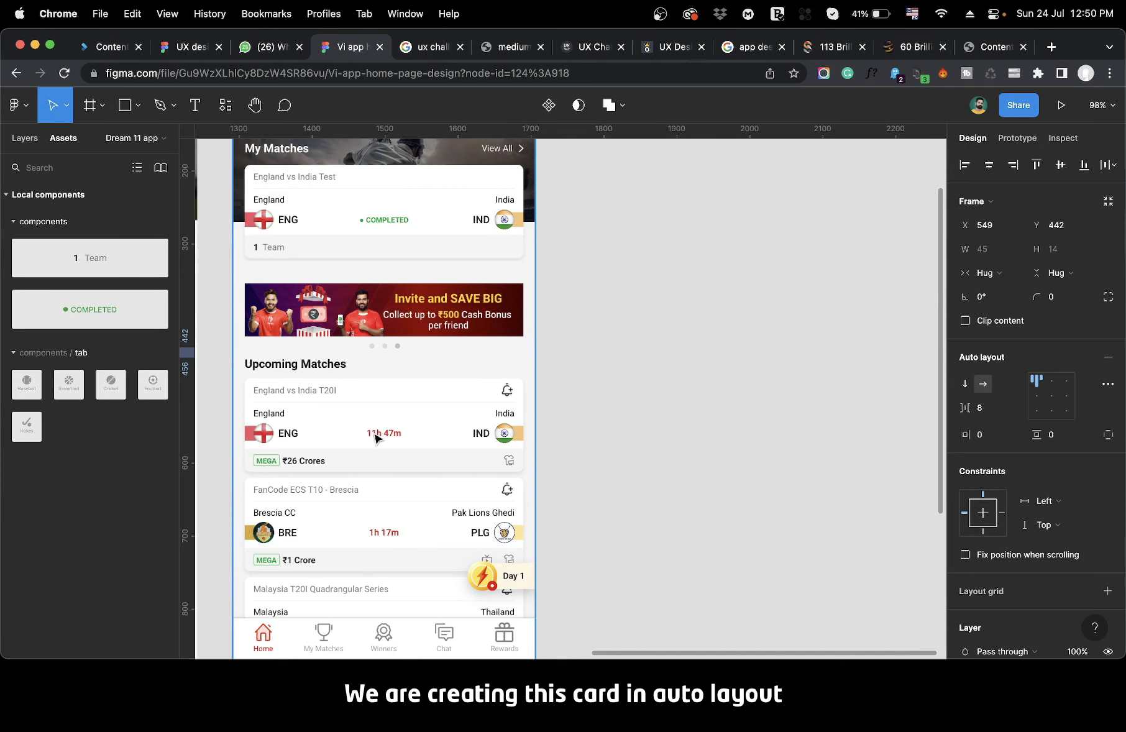
scroll(392, 435, "left", 17)
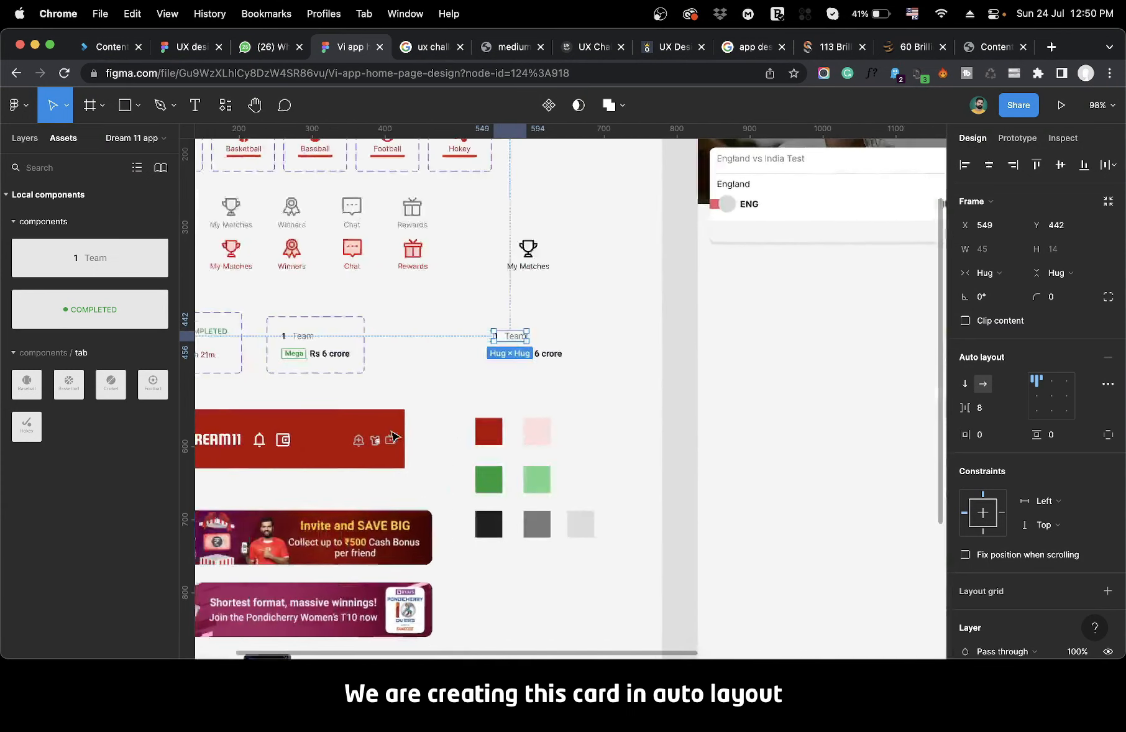
left_click(417, 354)
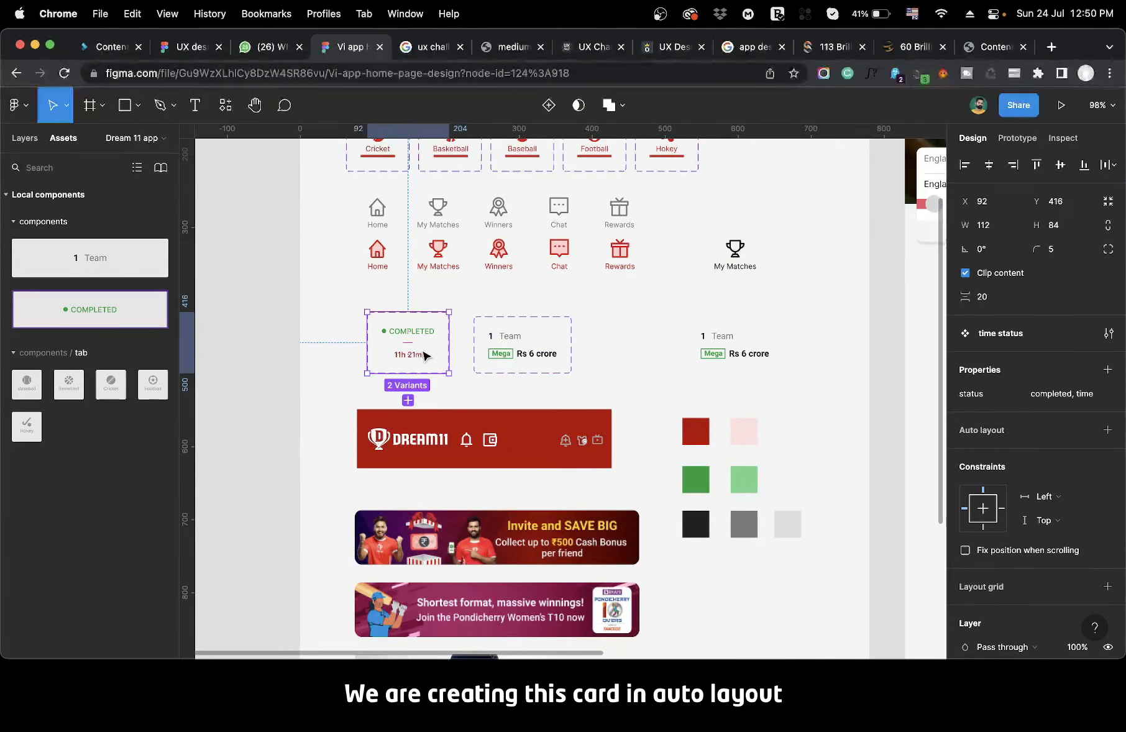
scroll(437, 310, "up", 3)
scroll(437, 310, "right", 2)
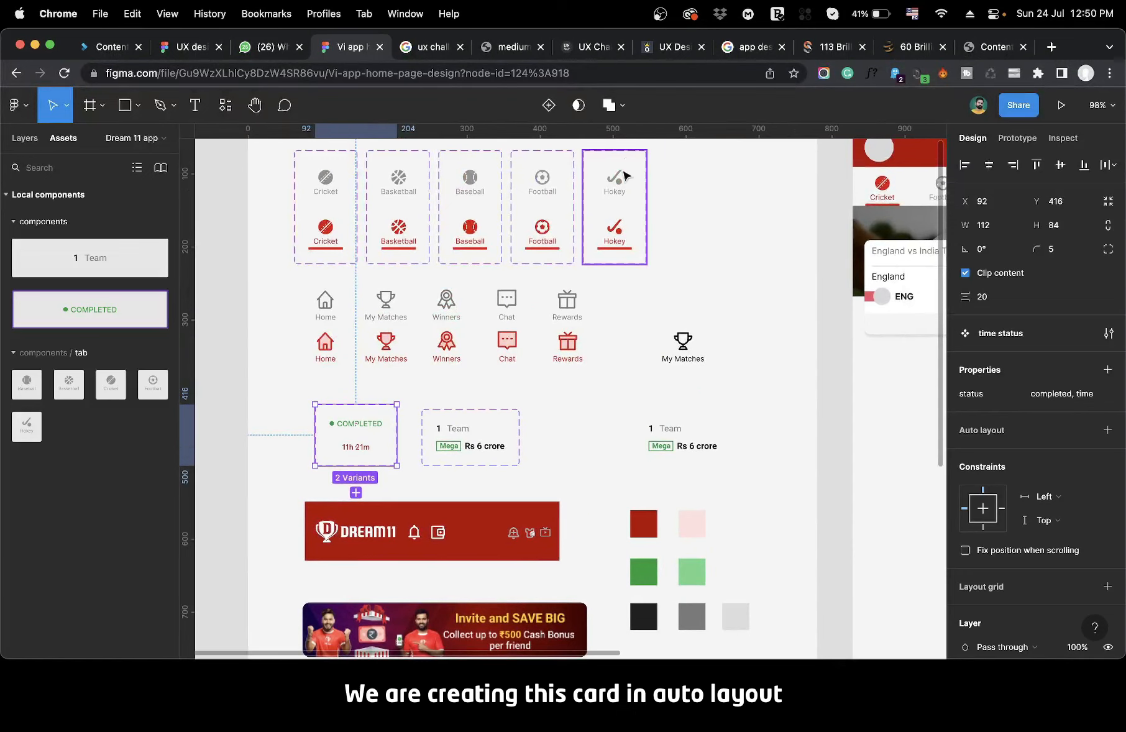
scroll(397, 448, "right", 15)
scroll(397, 448, "down", 1)
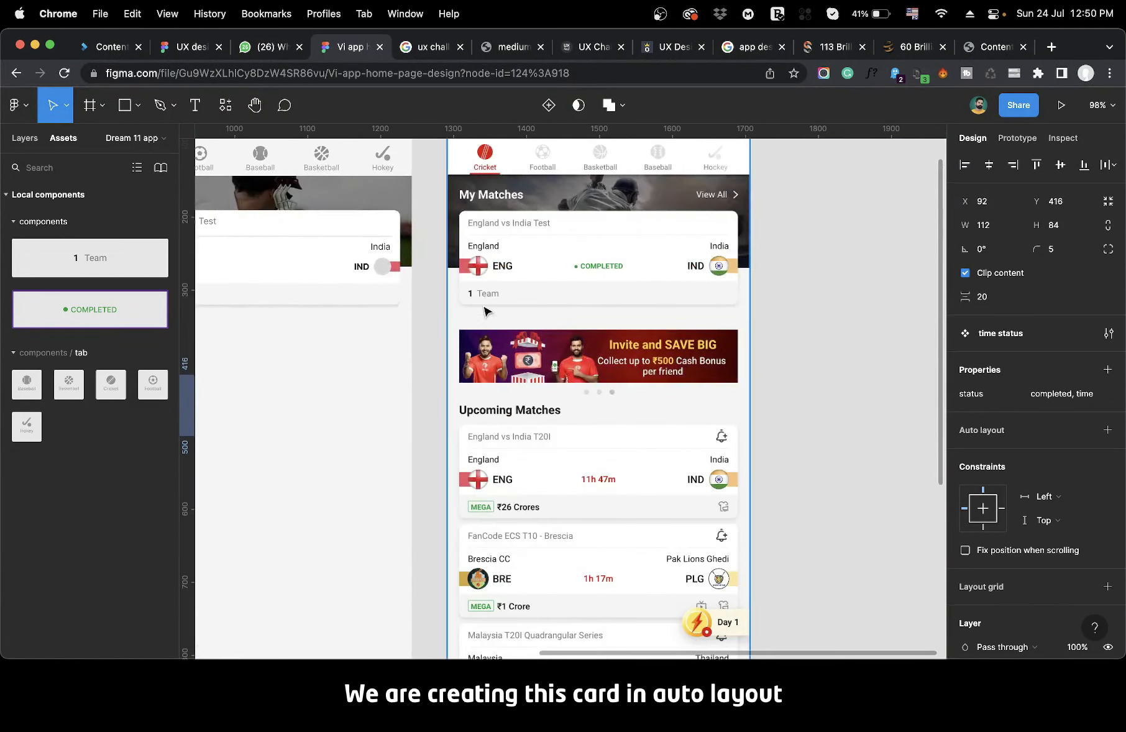
scroll(334, 452, "left", 10)
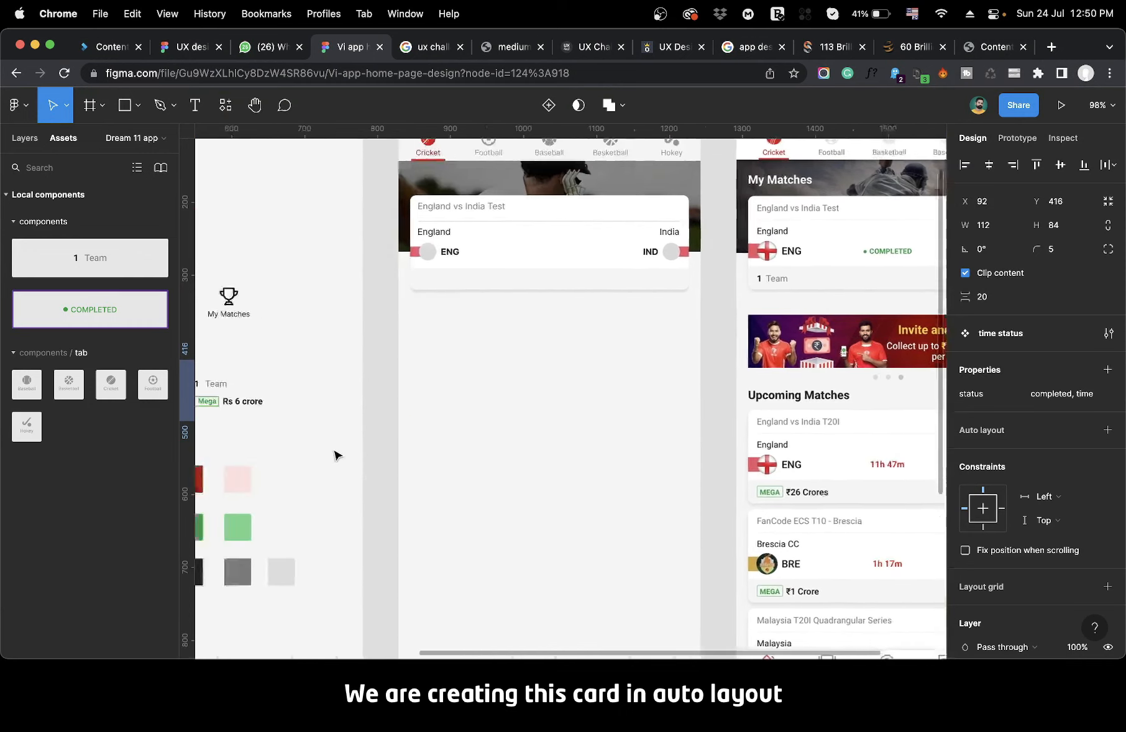
Change the prize text beside the loose Mega badge to Rs 26 crore.
scroll(408, 428, "up", 6)
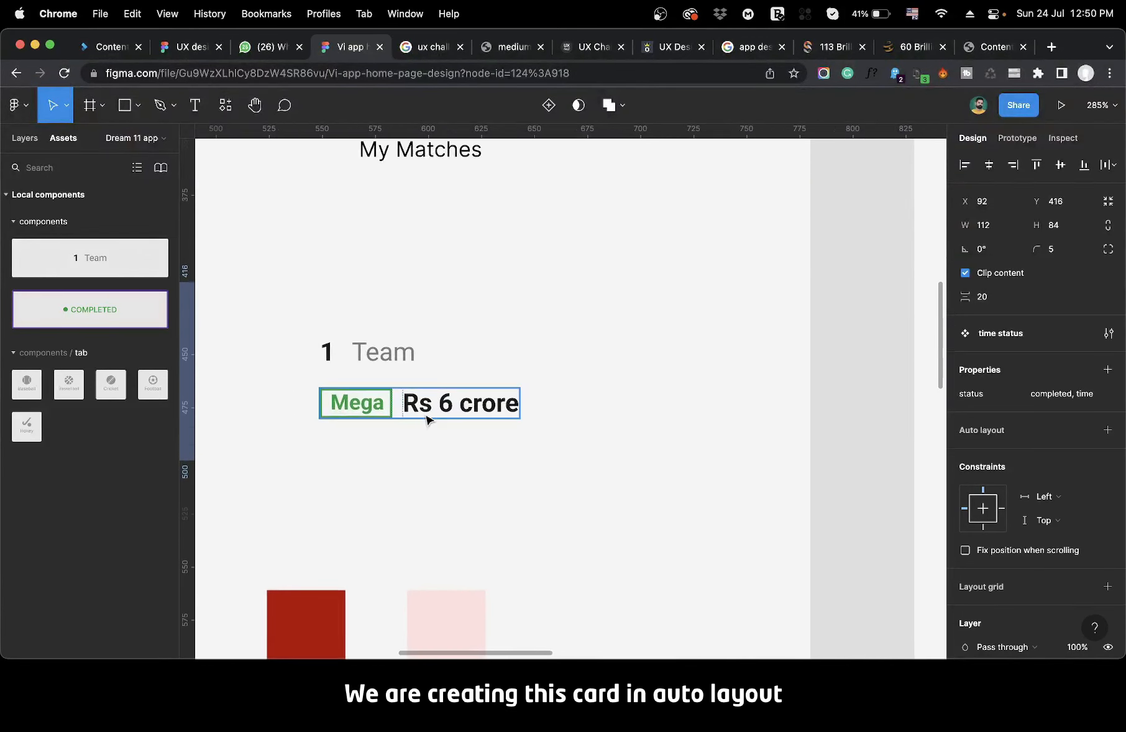
left_click(440, 406)
double_click(440, 405)
double_click(441, 403)
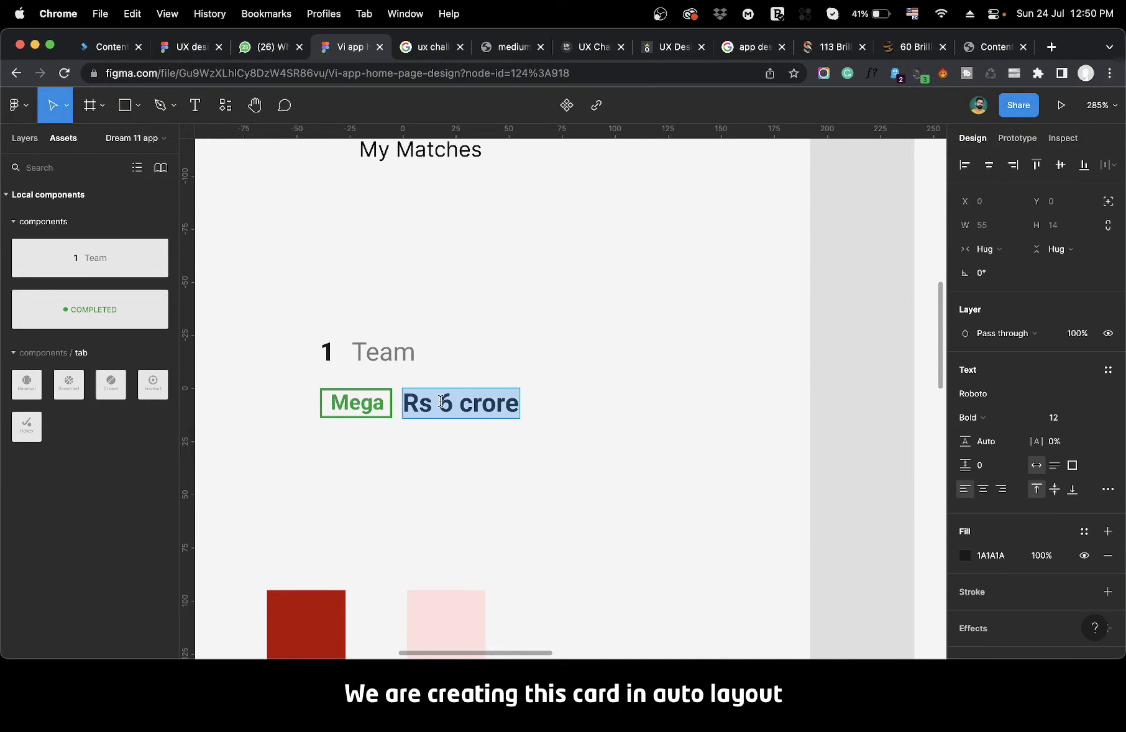
left_click(441, 403)
type("26")
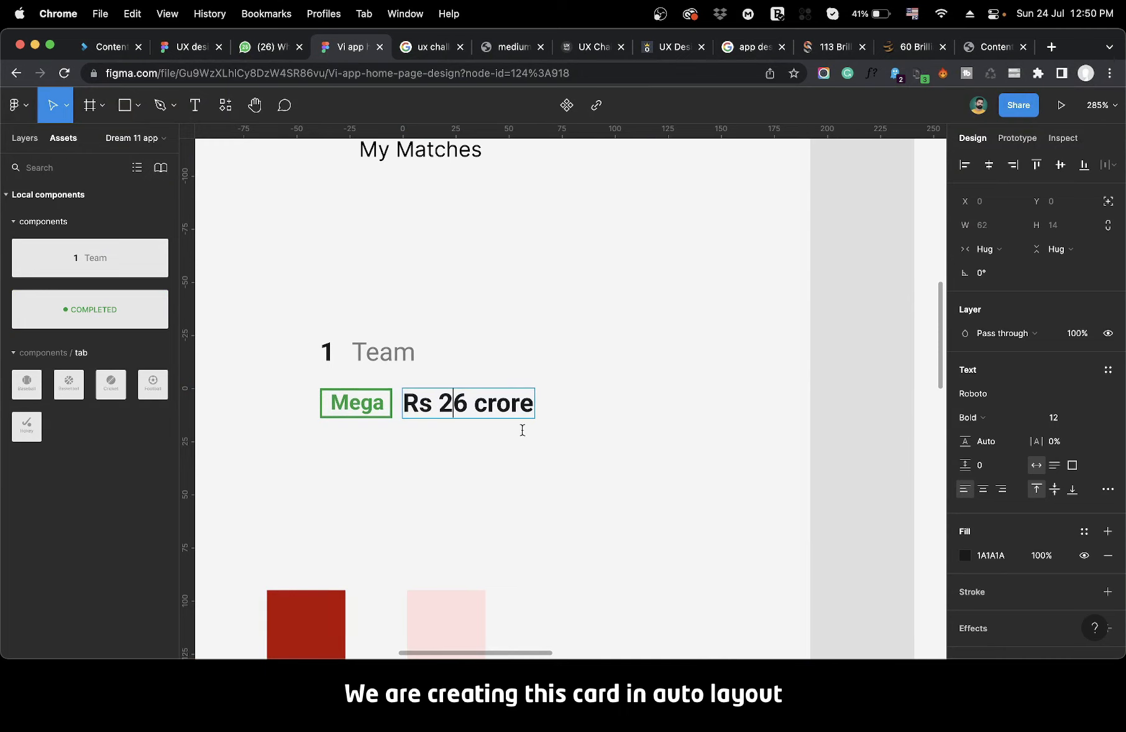
left_click(575, 494)
Make the loose 1 Team row and the Mega Rs 26 crore row into components and combine them as variants.
scroll(578, 496, "down", 5)
scroll(576, 496, "right", 3)
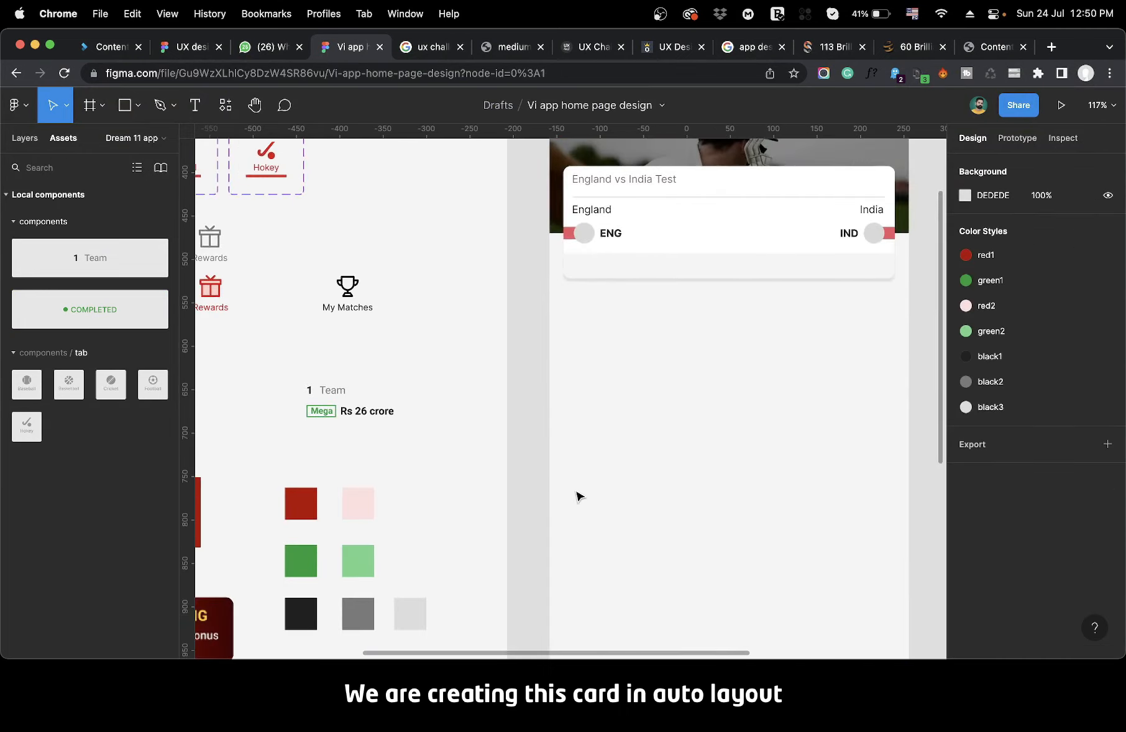
scroll(577, 495, "down", 3)
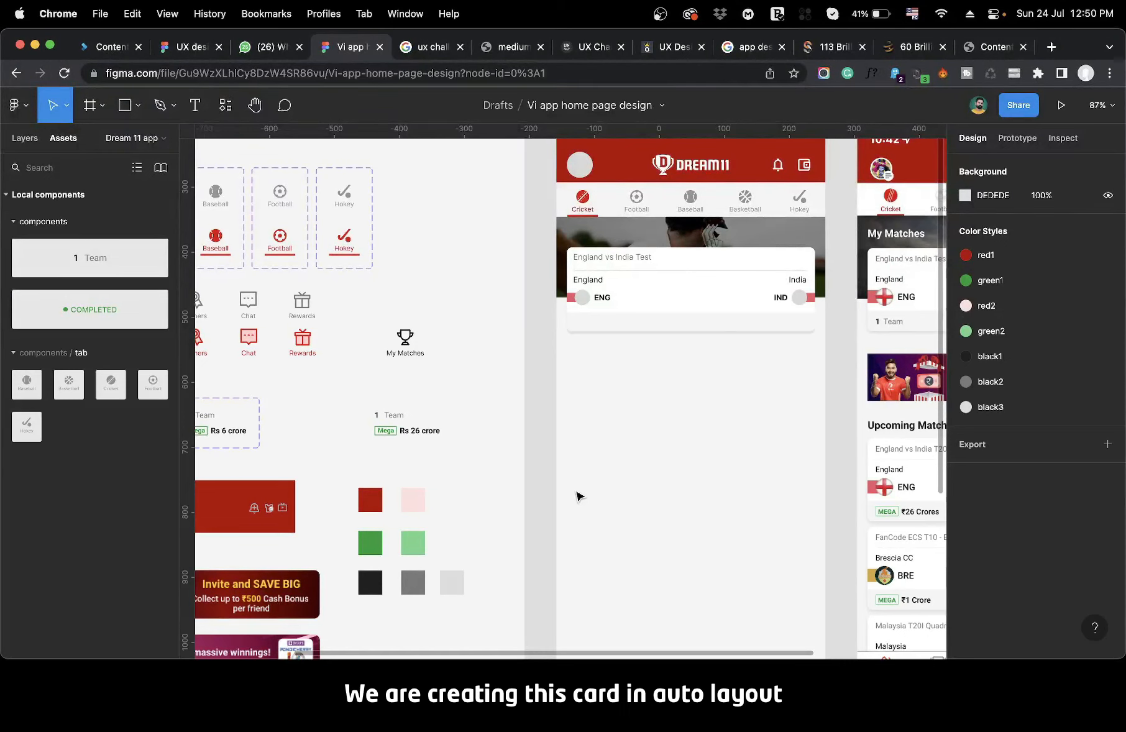
scroll(578, 496, "down", 1)
scroll(576, 496, "right", 2)
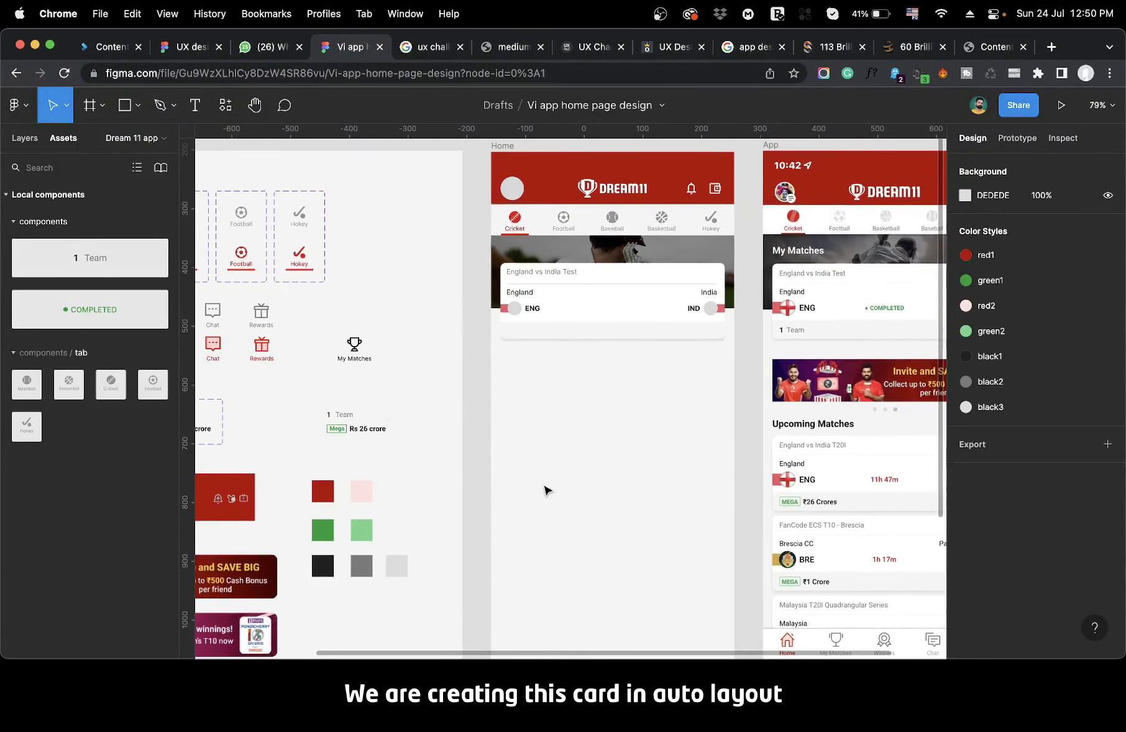
scroll(342, 416, "up", 5)
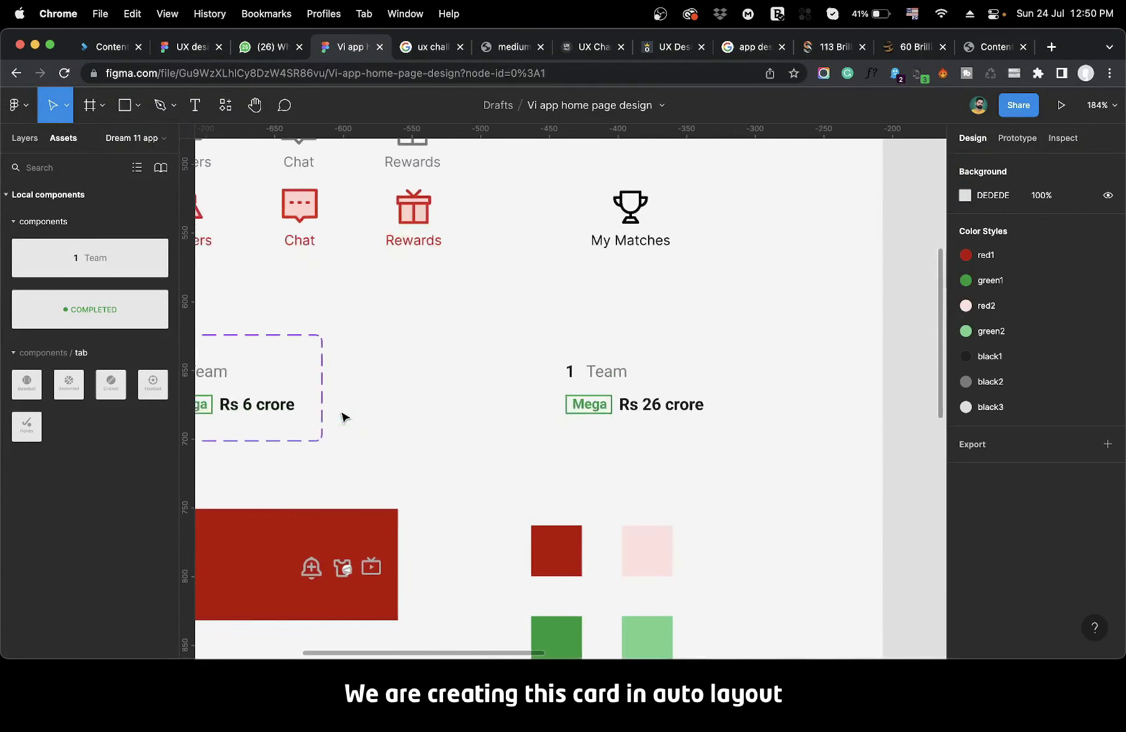
left_click(591, 379)
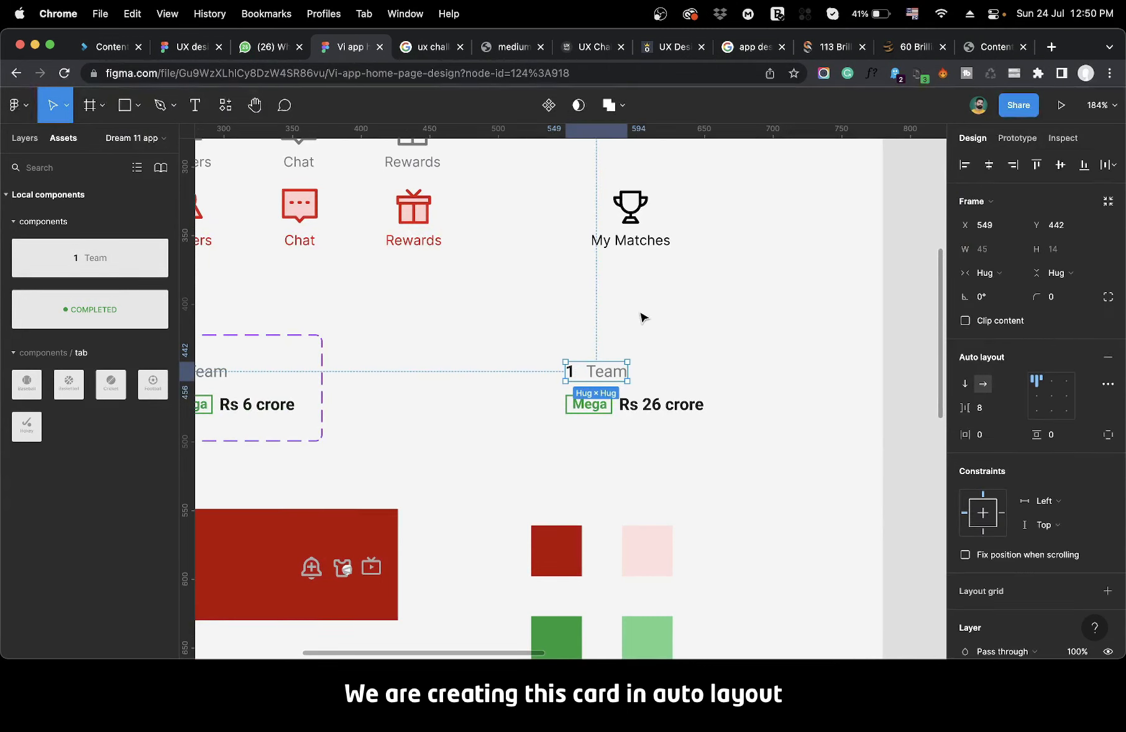
left_click(548, 105)
left_click(647, 403)
left_click(548, 105)
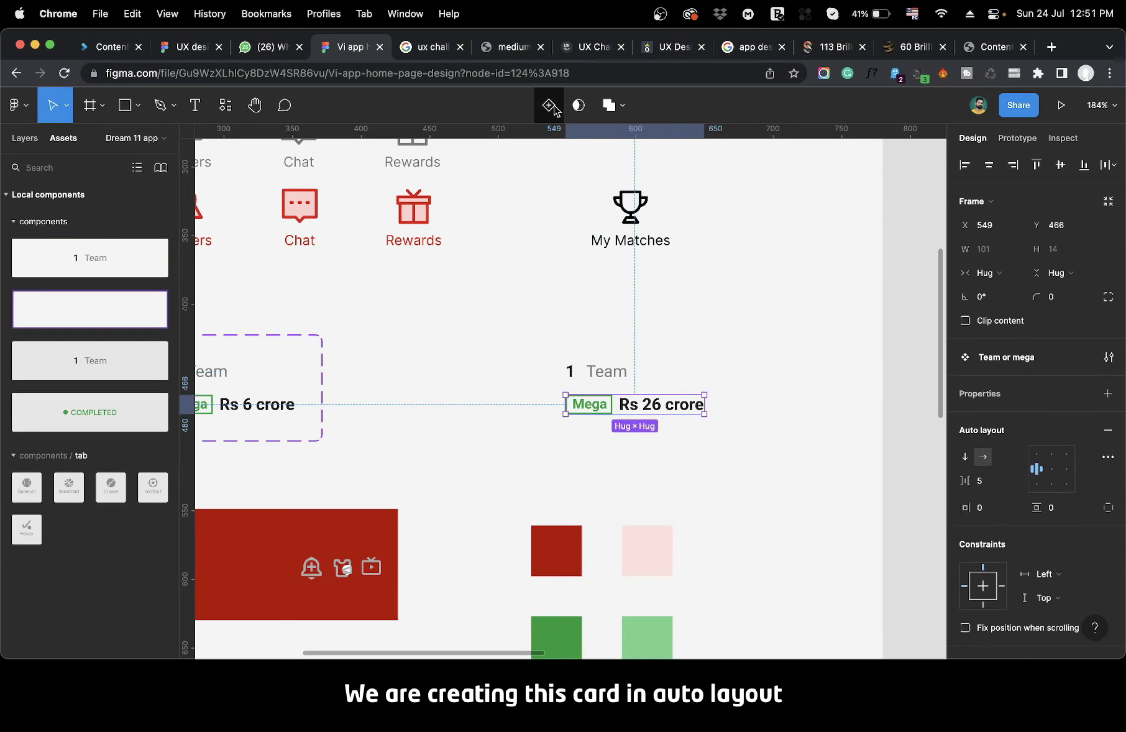
left_click_drag(558, 358, 736, 440)
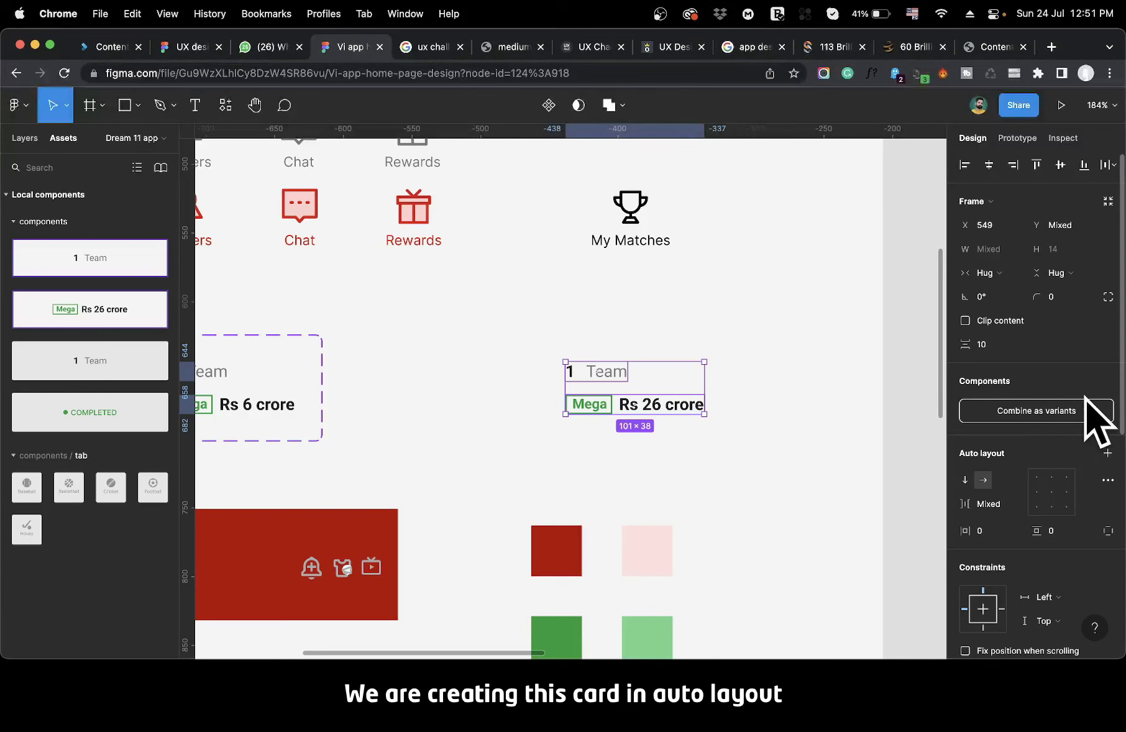
left_click(1062, 415)
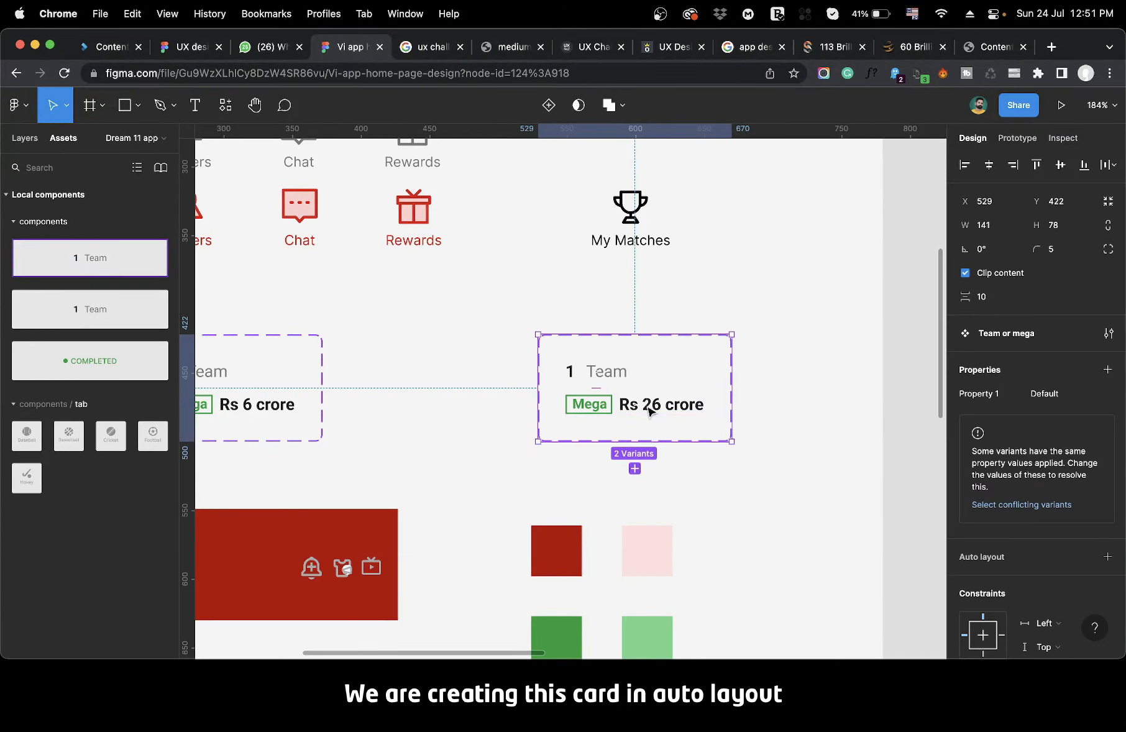
Delete the duplicate Team or mega variant set containing the Rs 26 crore row.
left_click_drag(652, 403, 528, 412)
scroll(528, 412, "left", 4)
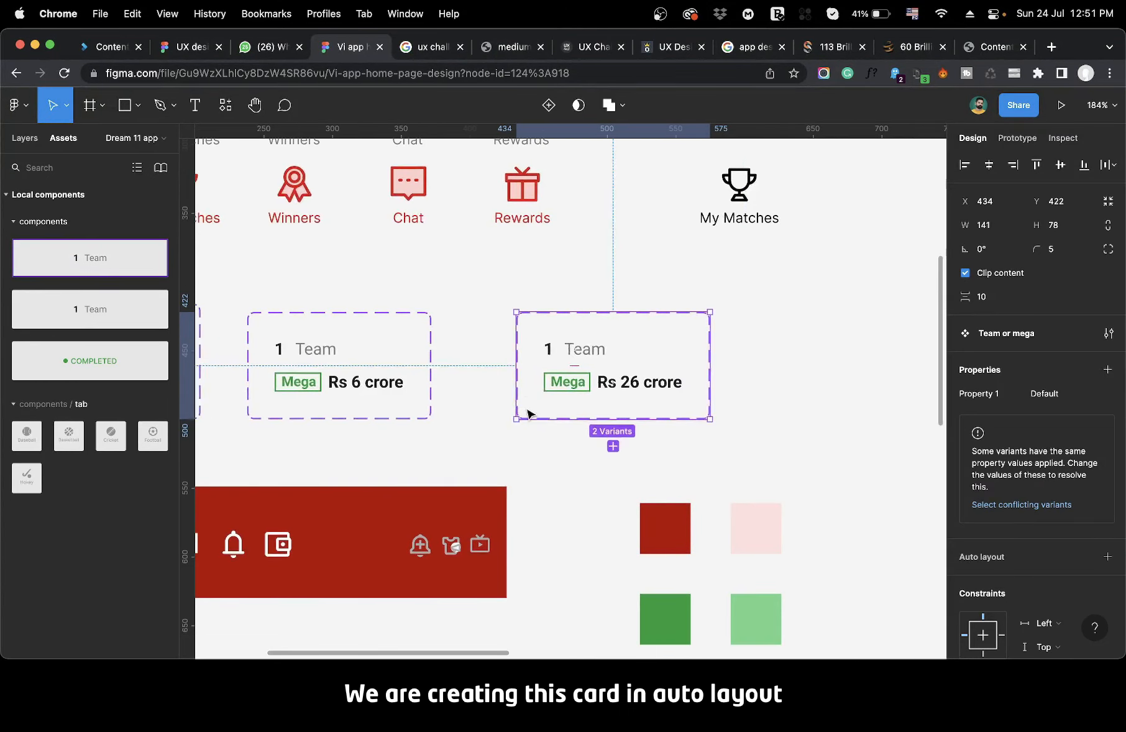
key("Delete")
Place an instance of the Team or mega component at the start of the Home match card's footer strip.
scroll(528, 415, "down", 5)
scroll(528, 414, "right", 10)
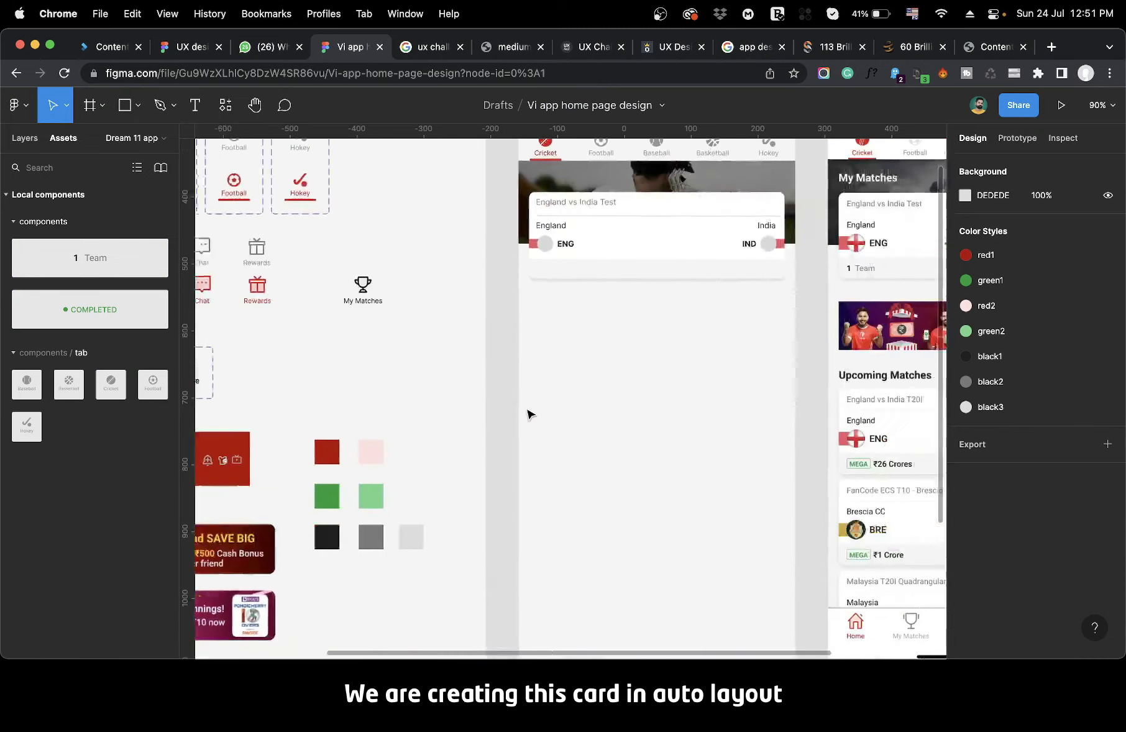
scroll(528, 414, "up", 3)
scroll(529, 414, "left", 2)
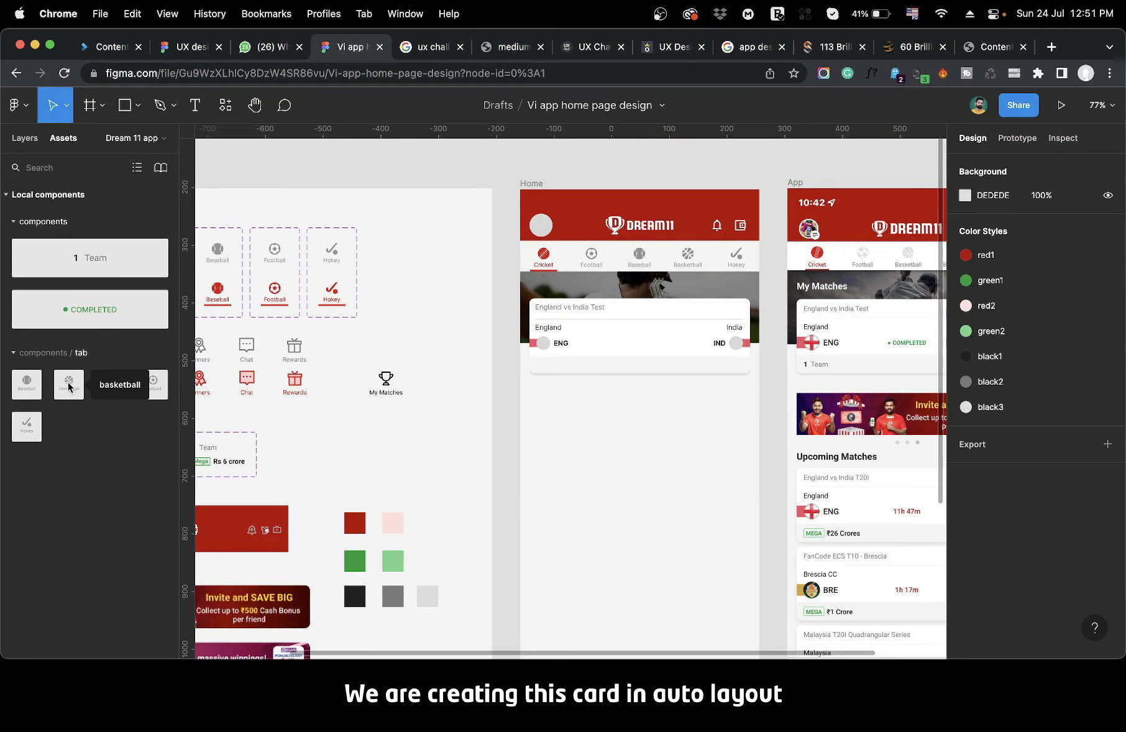
left_click_drag(58, 260, 577, 367)
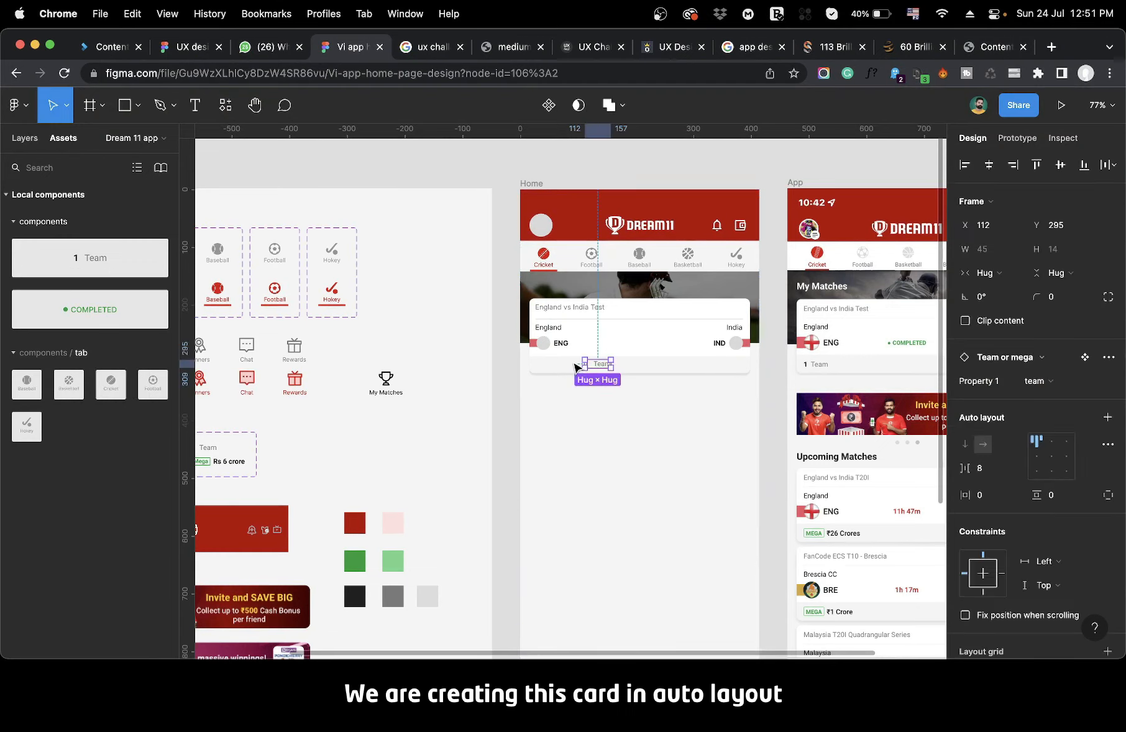
scroll(576, 367, "up", 5)
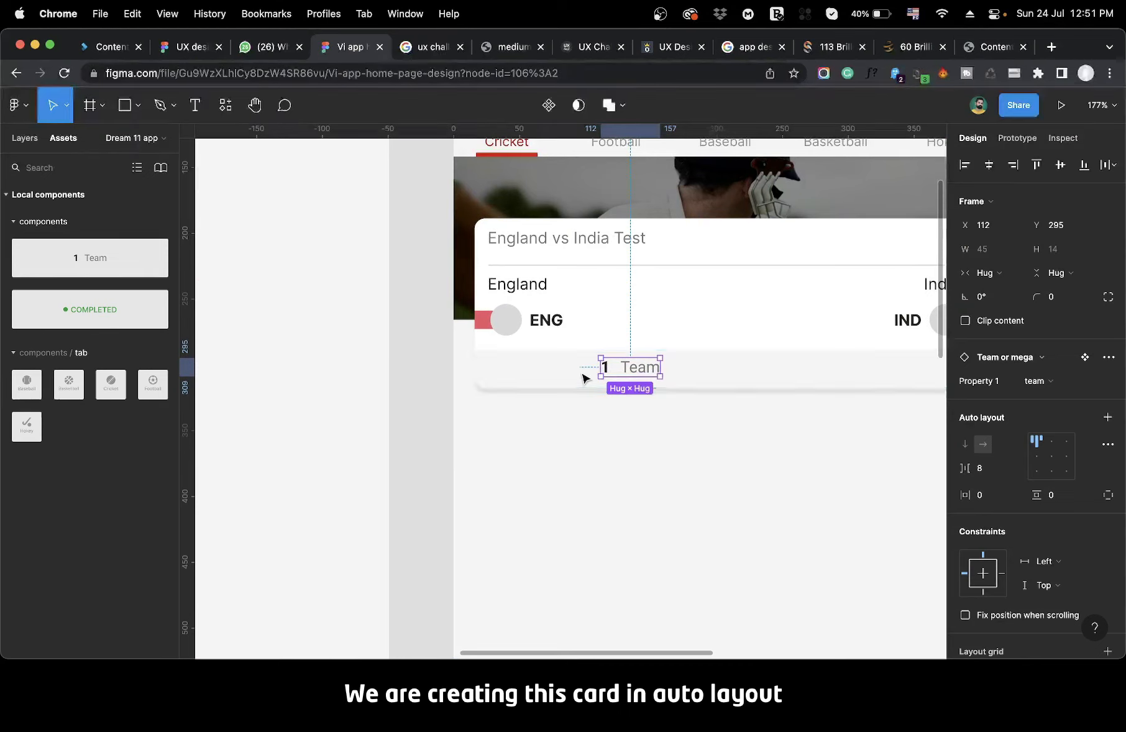
left_click_drag(628, 370, 528, 372)
left_click(590, 472)
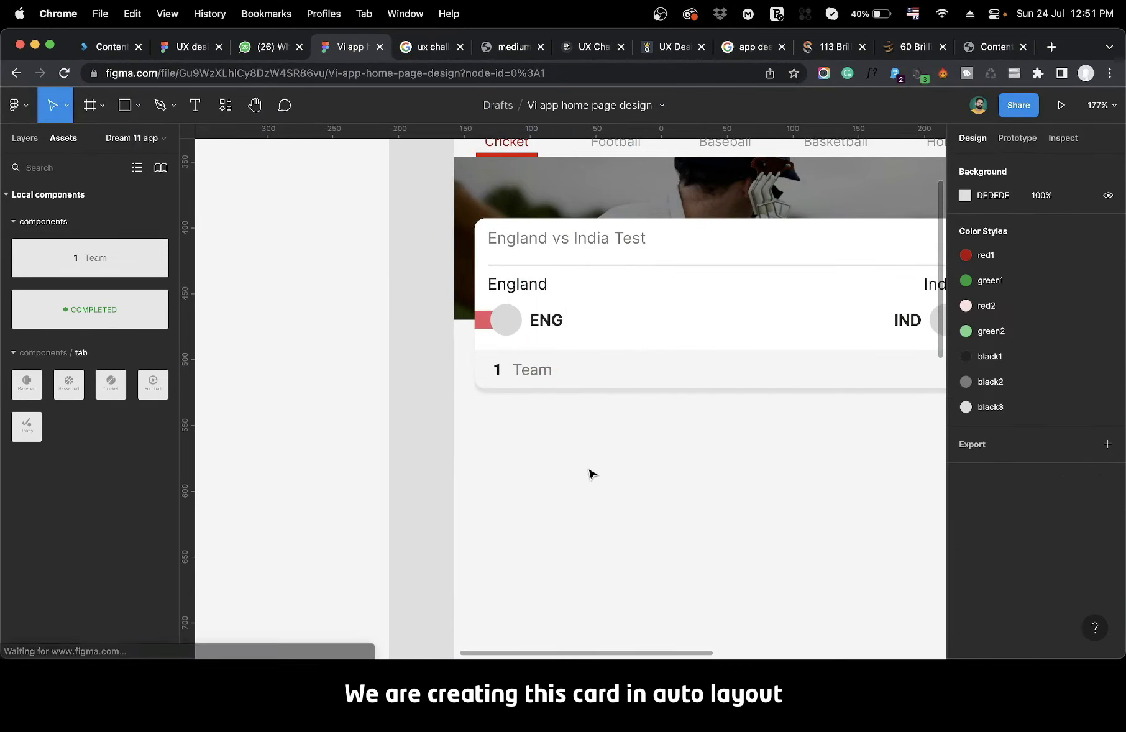
Place a COMPLETED time status instance midway between ENG and IND on the Home match card.
scroll(589, 474, "down", 3)
scroll(589, 474, "down", 4)
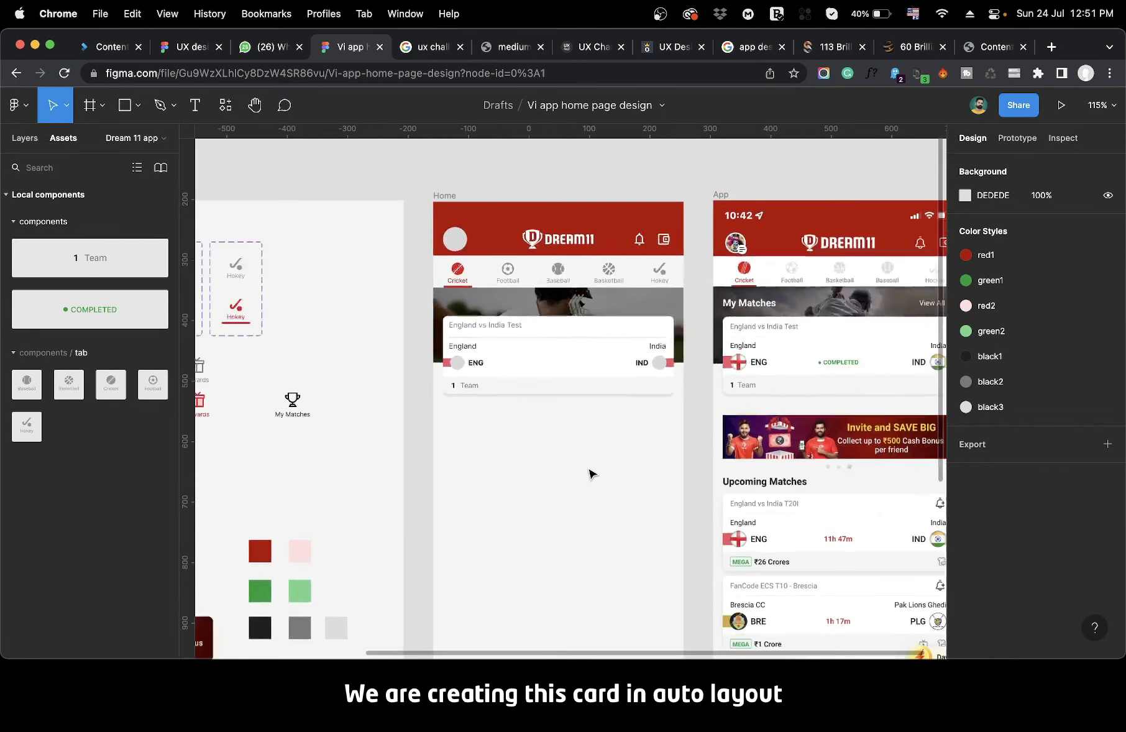
left_click_drag(79, 311, 589, 372)
scroll(543, 359, "up", 5)
scroll(543, 359, "up", 1)
scroll(589, 372, "down", 5)
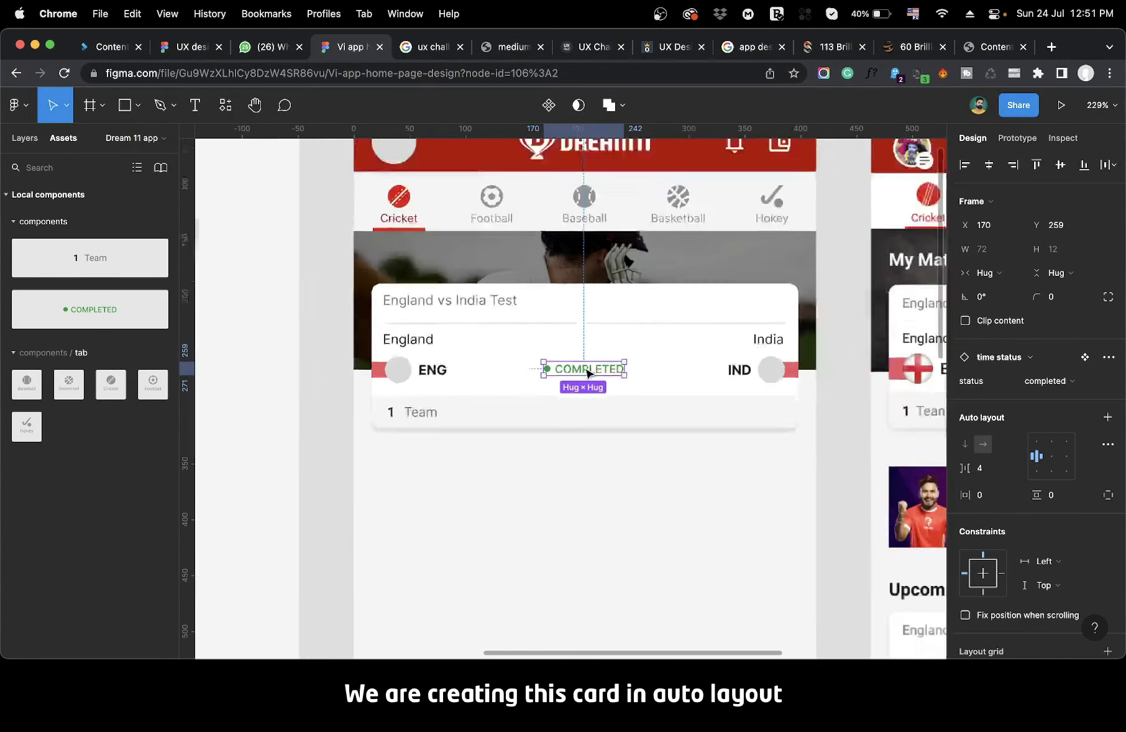
scroll(589, 372, "up", 3)
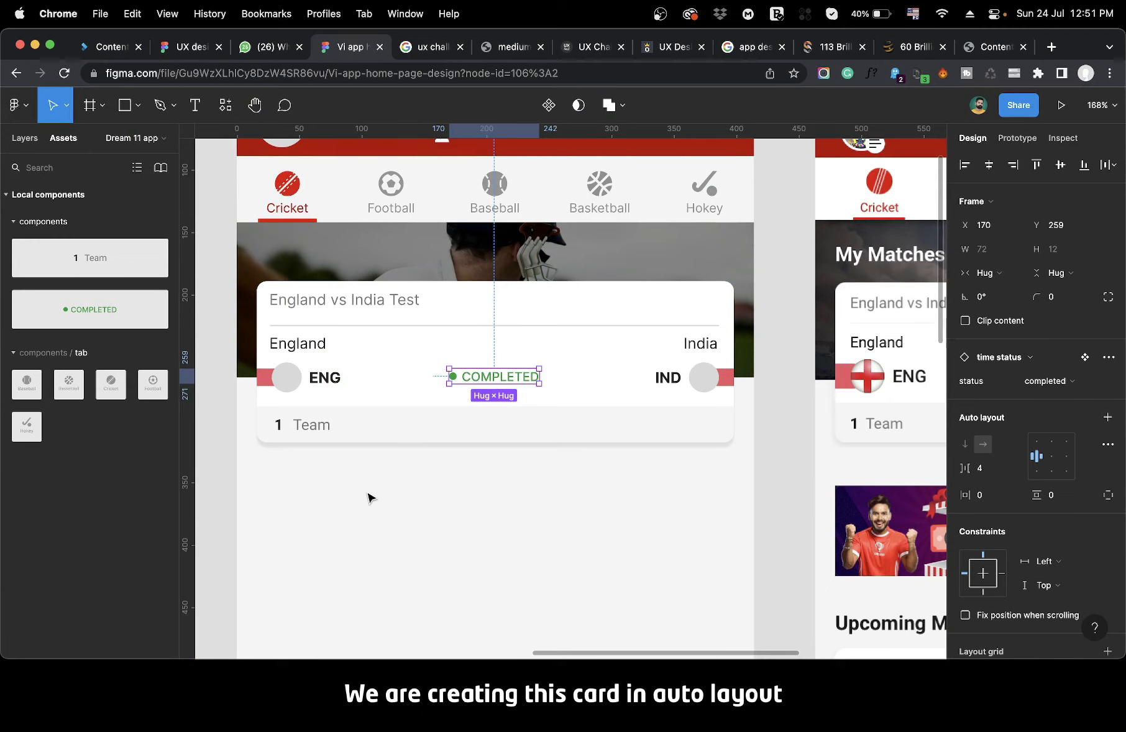
Combine the ENG group, COMPLETED status and IND group into one horizontal auto layout row.
left_click(284, 380)
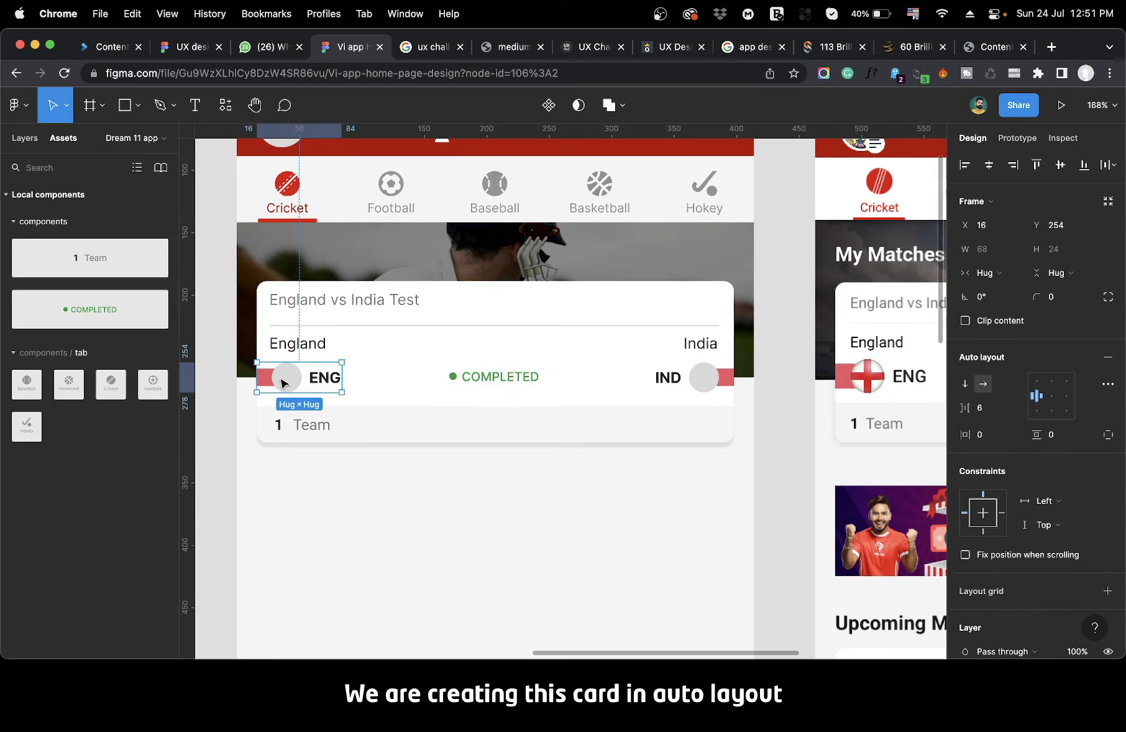
left_click(488, 384, "shift")
left_click(694, 386, "shift")
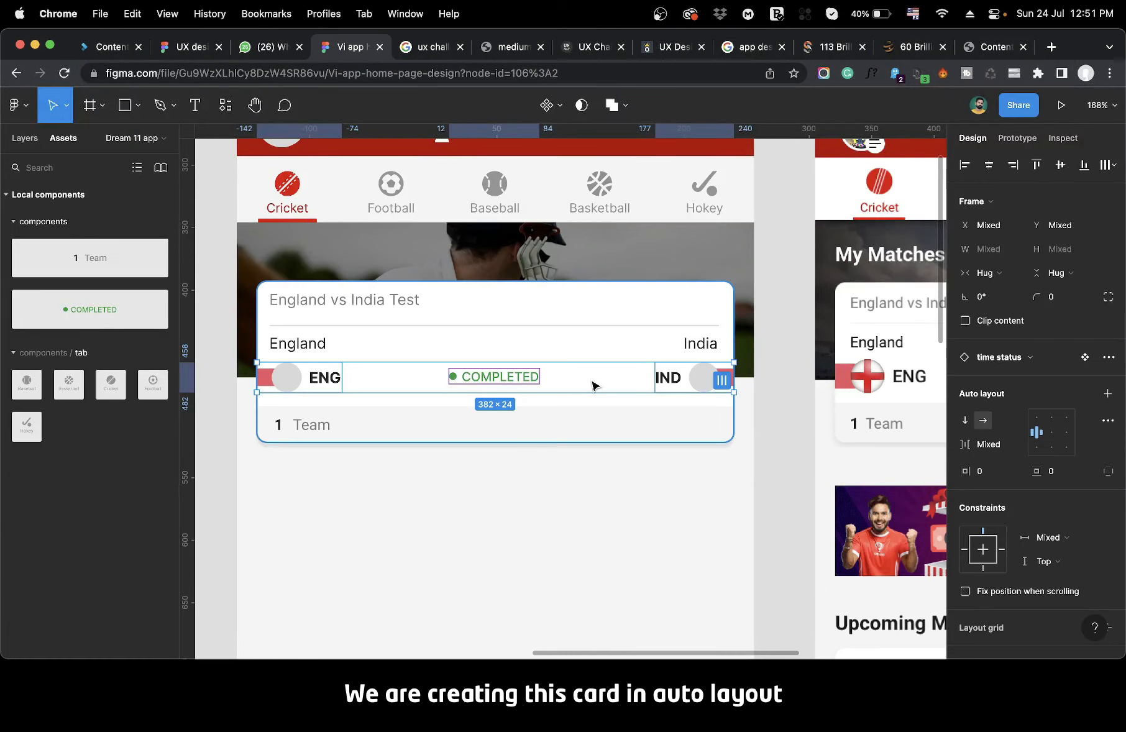
key("shift+a")
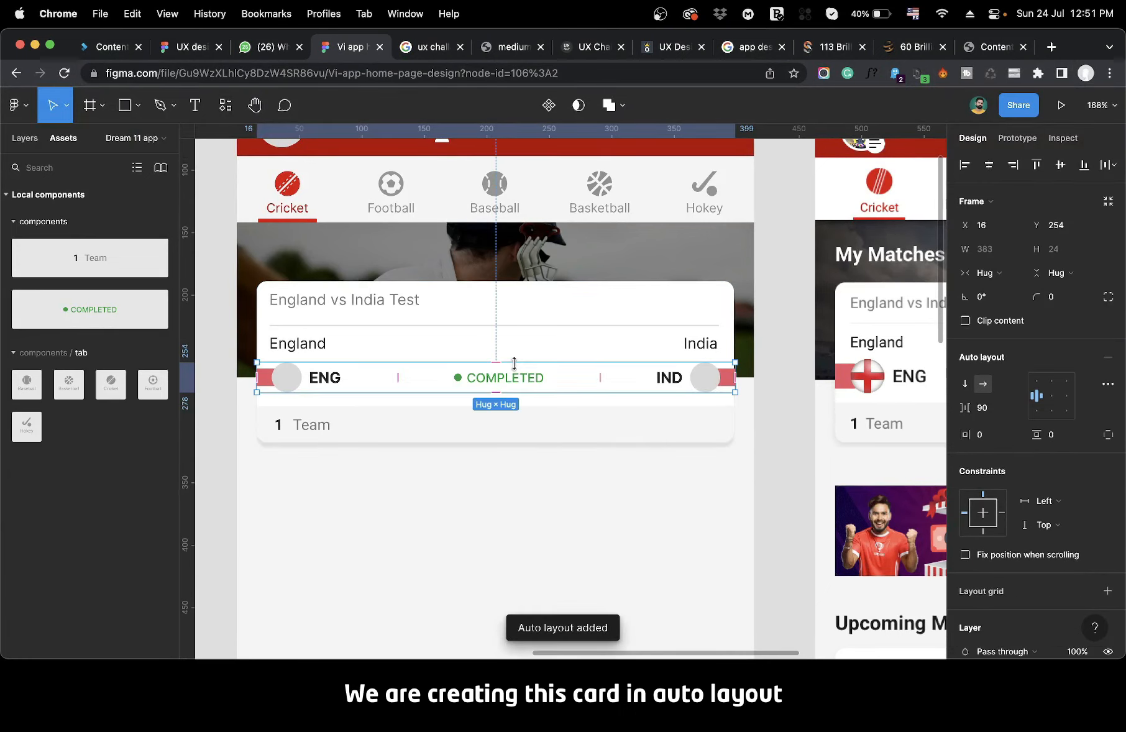
scroll(728, 390, "up", 5)
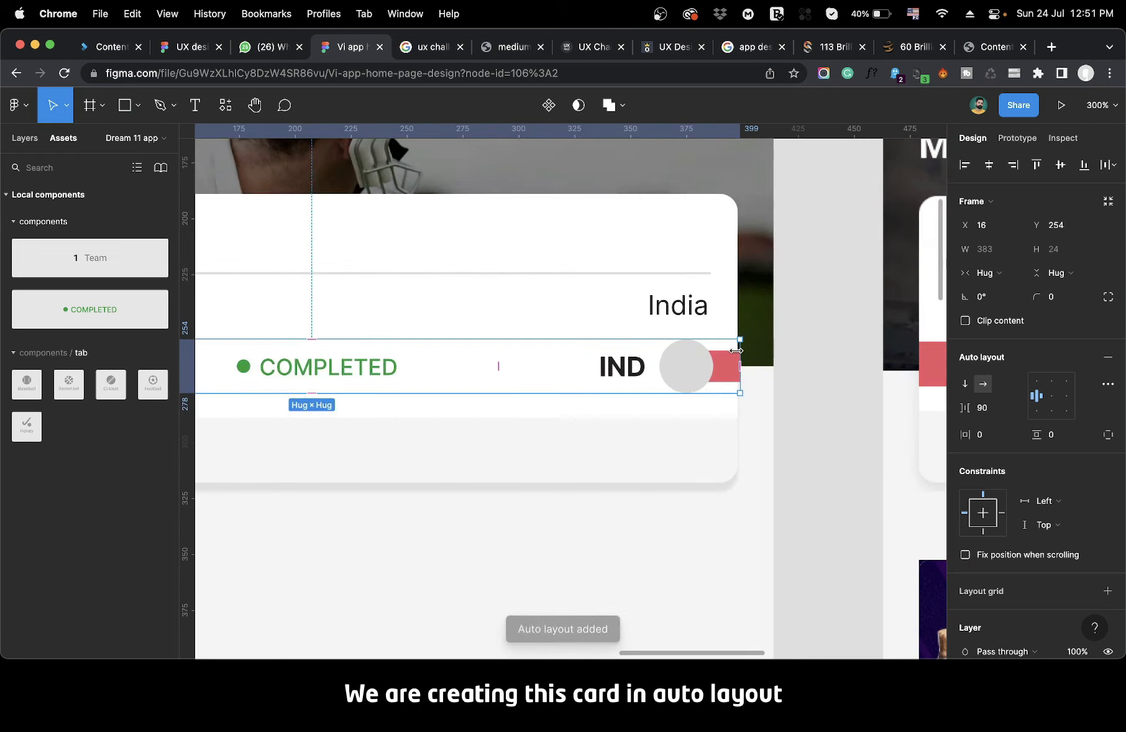
scroll(659, 389, "down", 4)
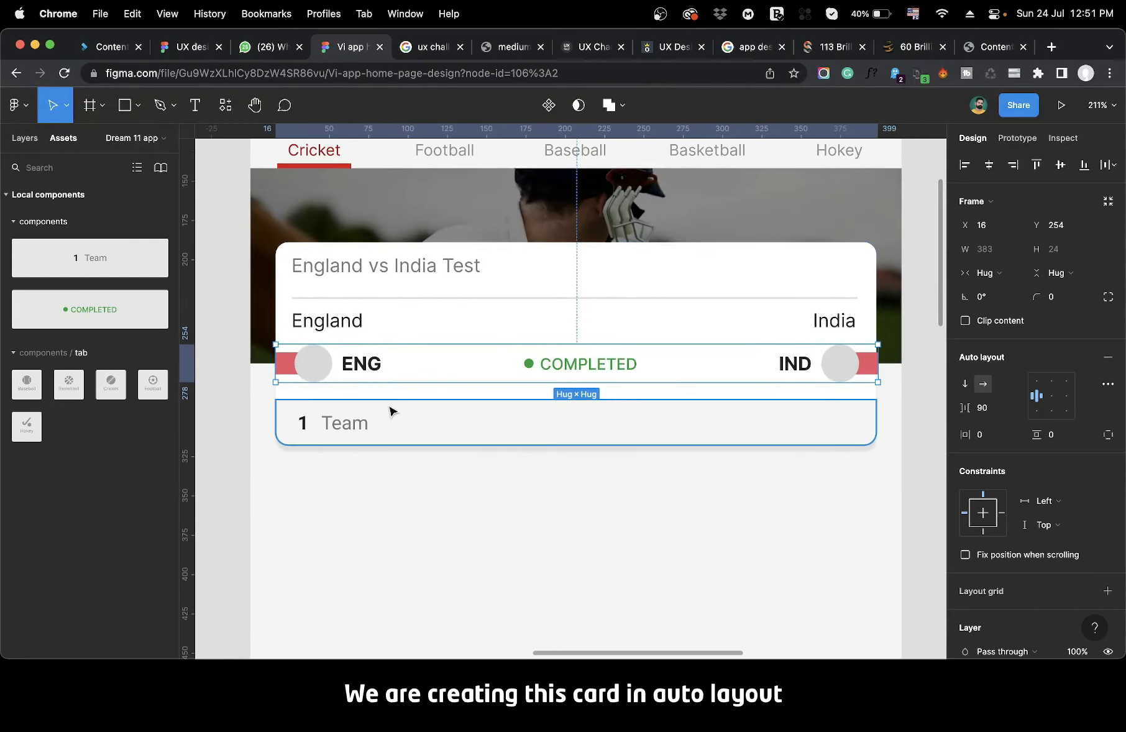
Wrap the England and India name labels in a horizontal auto layout.
left_click(347, 325)
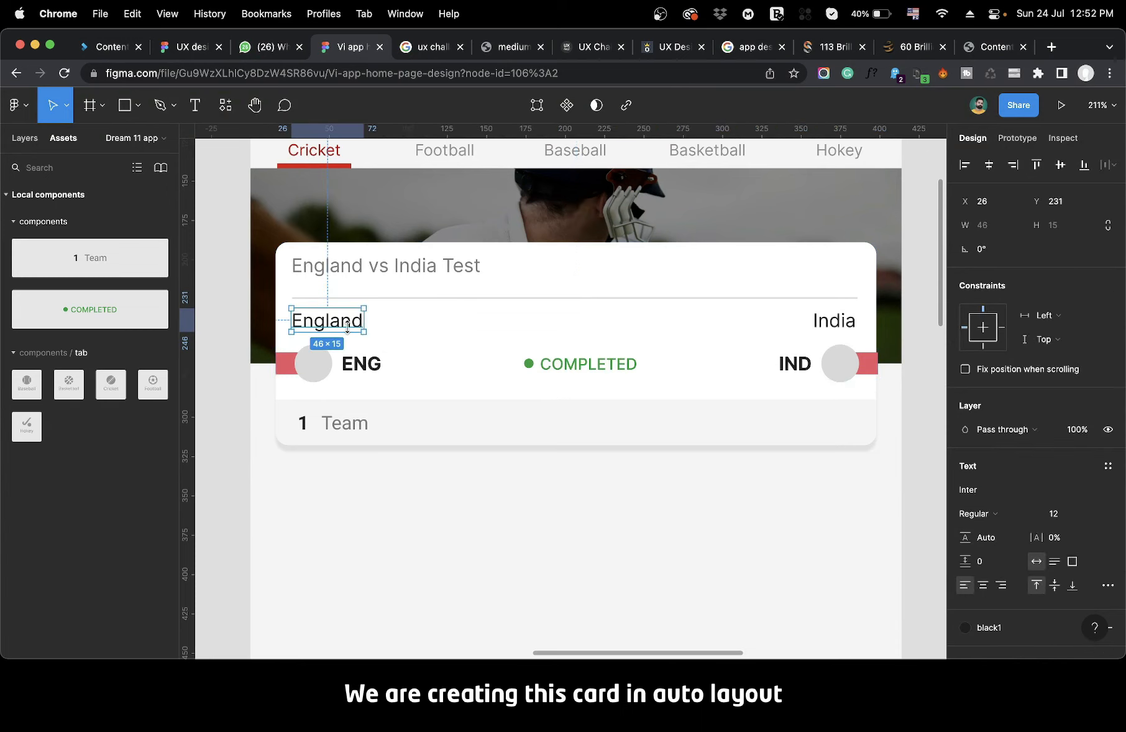
left_click(822, 322, "shift")
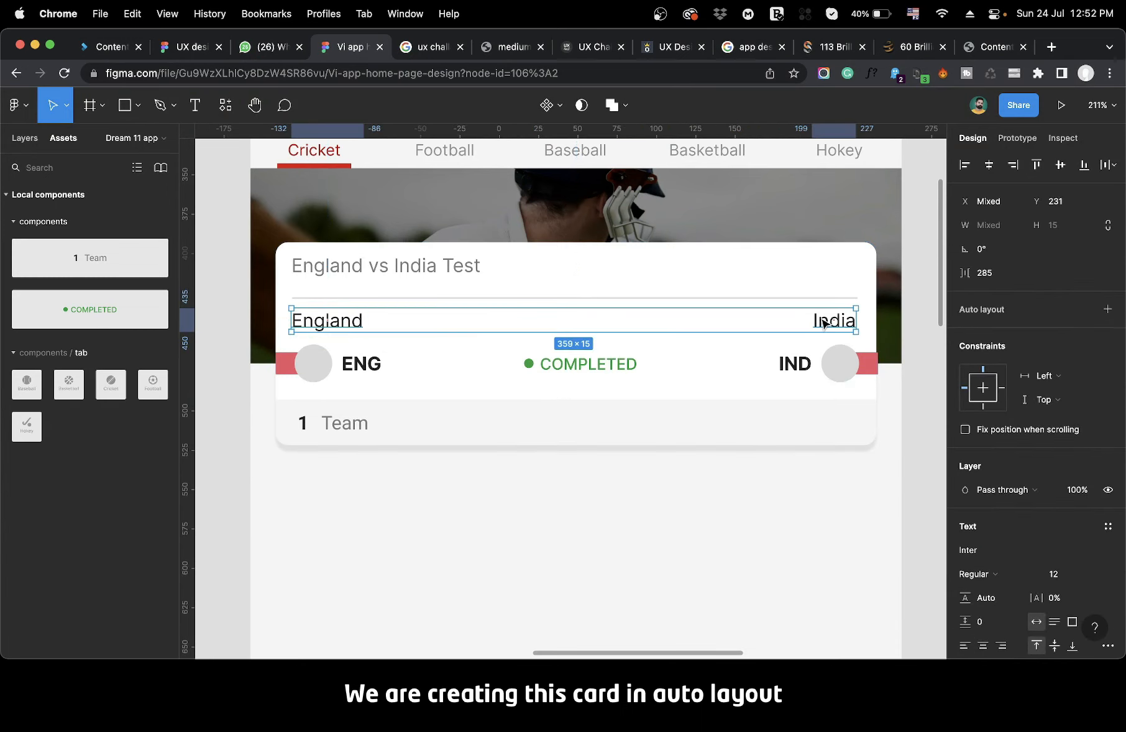
key("shift+a")
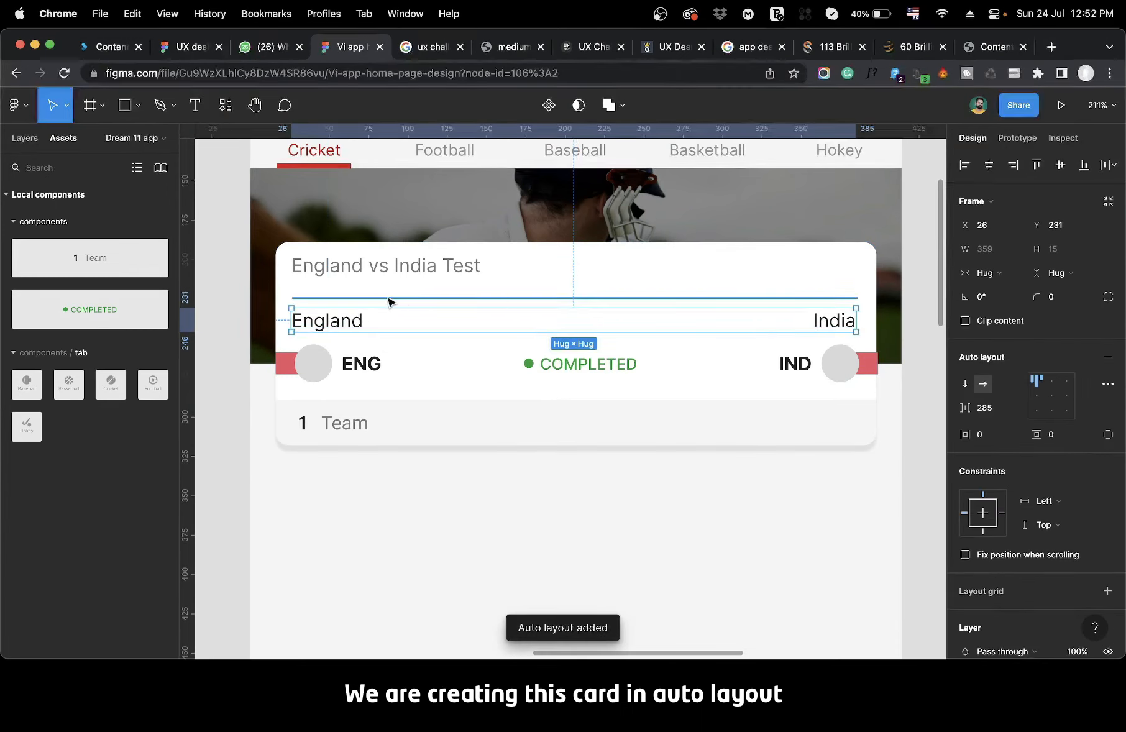
Compare the card's title row and divider with the reference match cards and their bell icons.
left_click(379, 298)
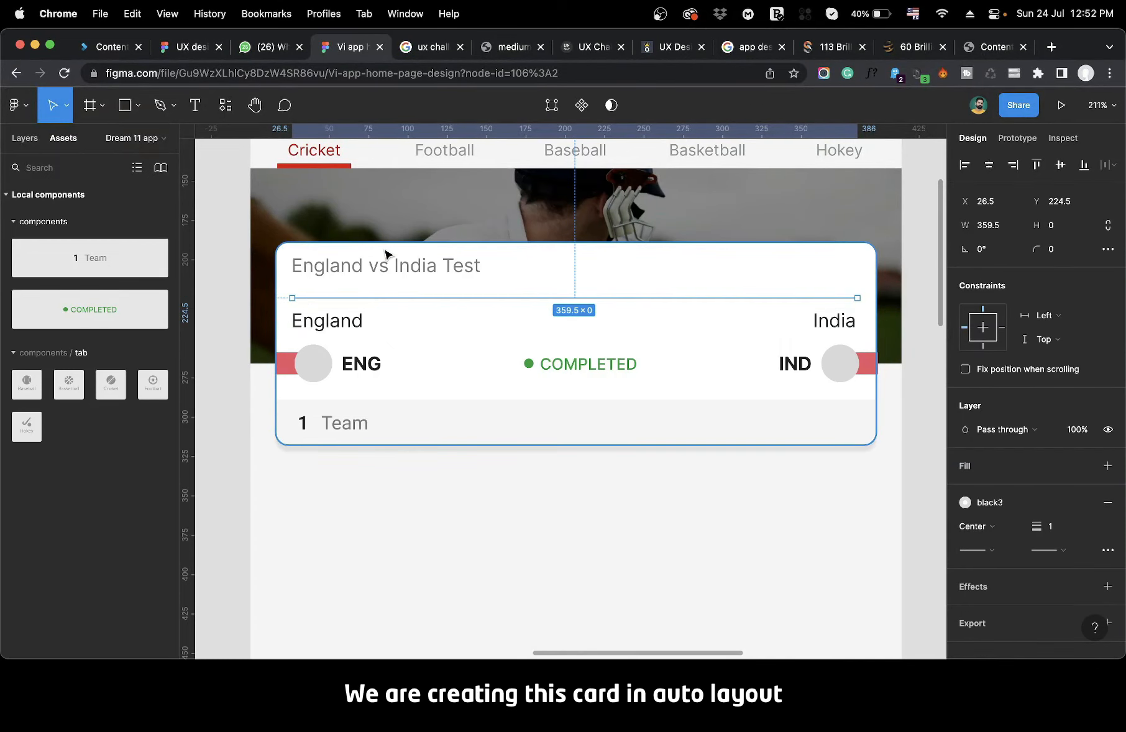
left_click(386, 269)
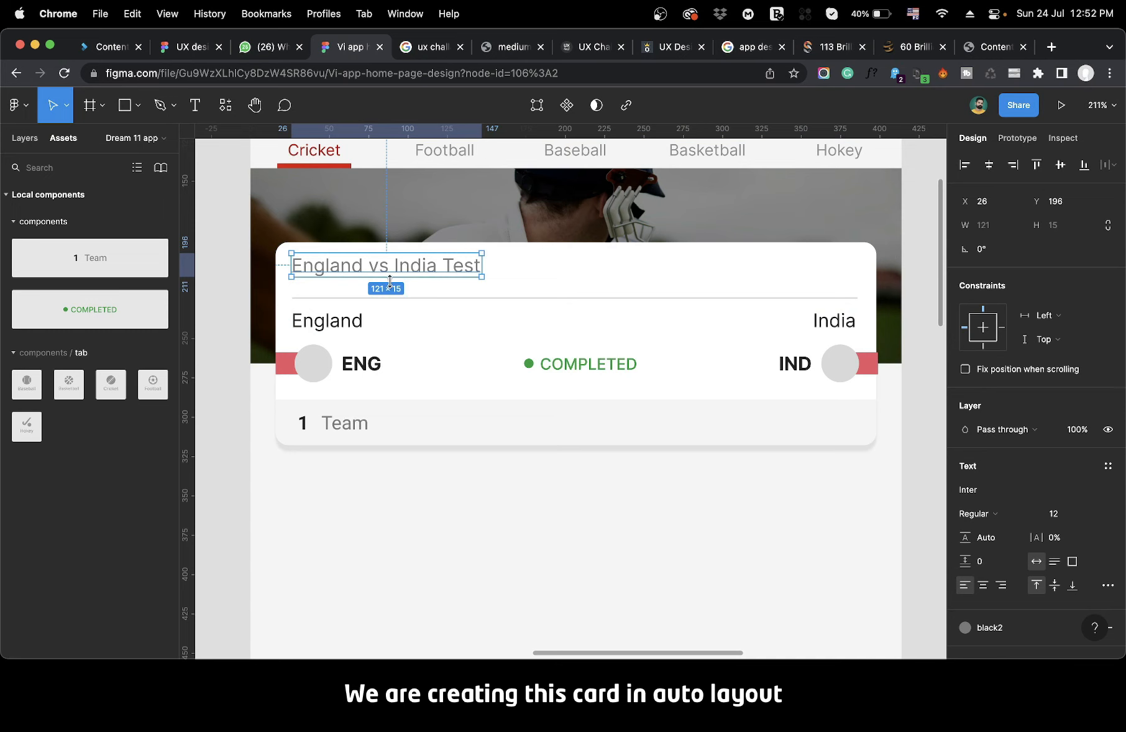
scroll(390, 298, "down", 5)
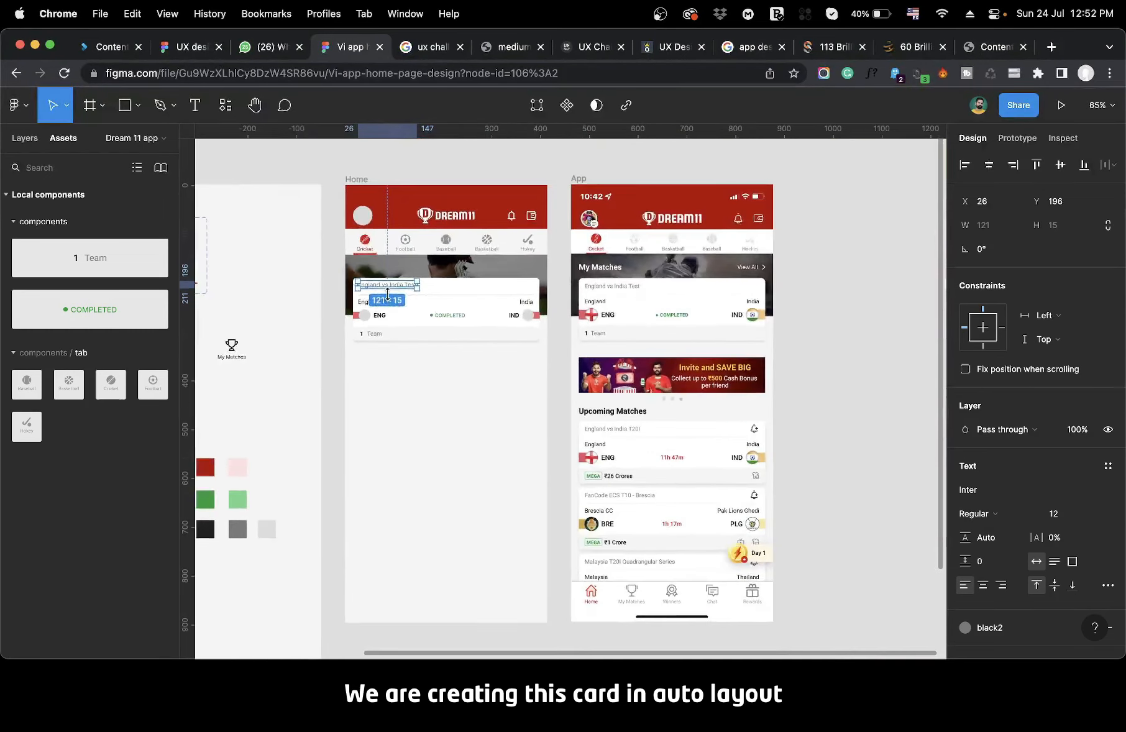
scroll(387, 293, "down", 4)
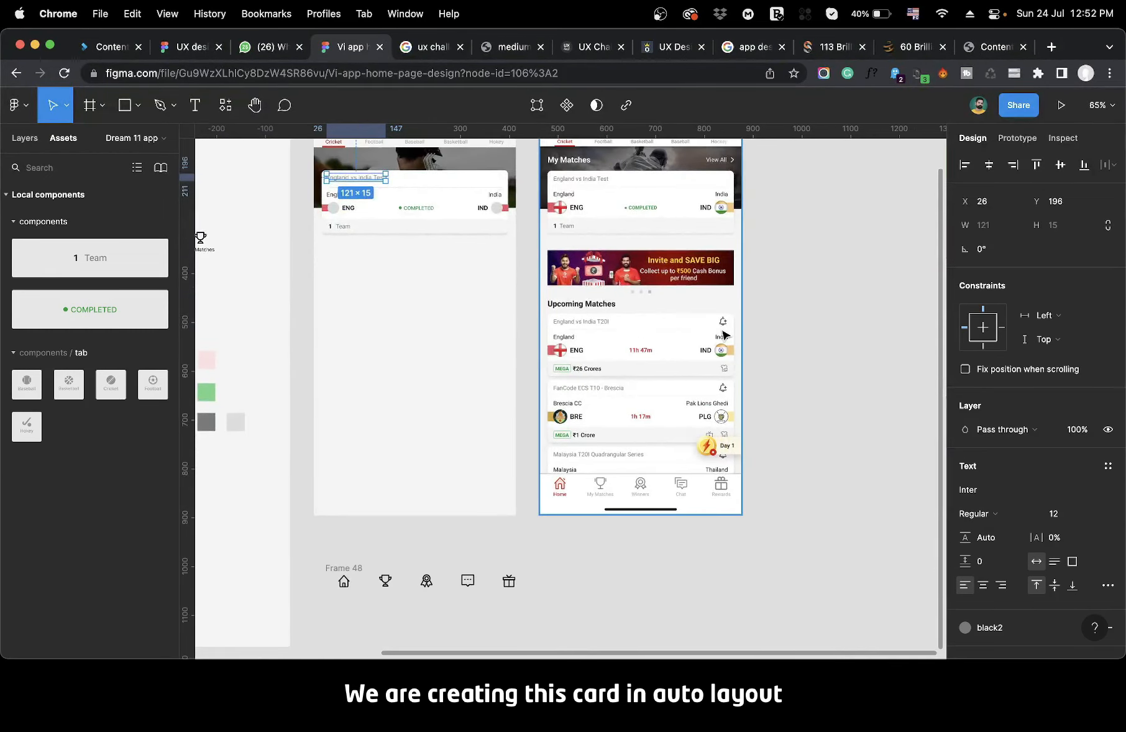
scroll(724, 335, "up", 5)
scroll(731, 318, "up", 5)
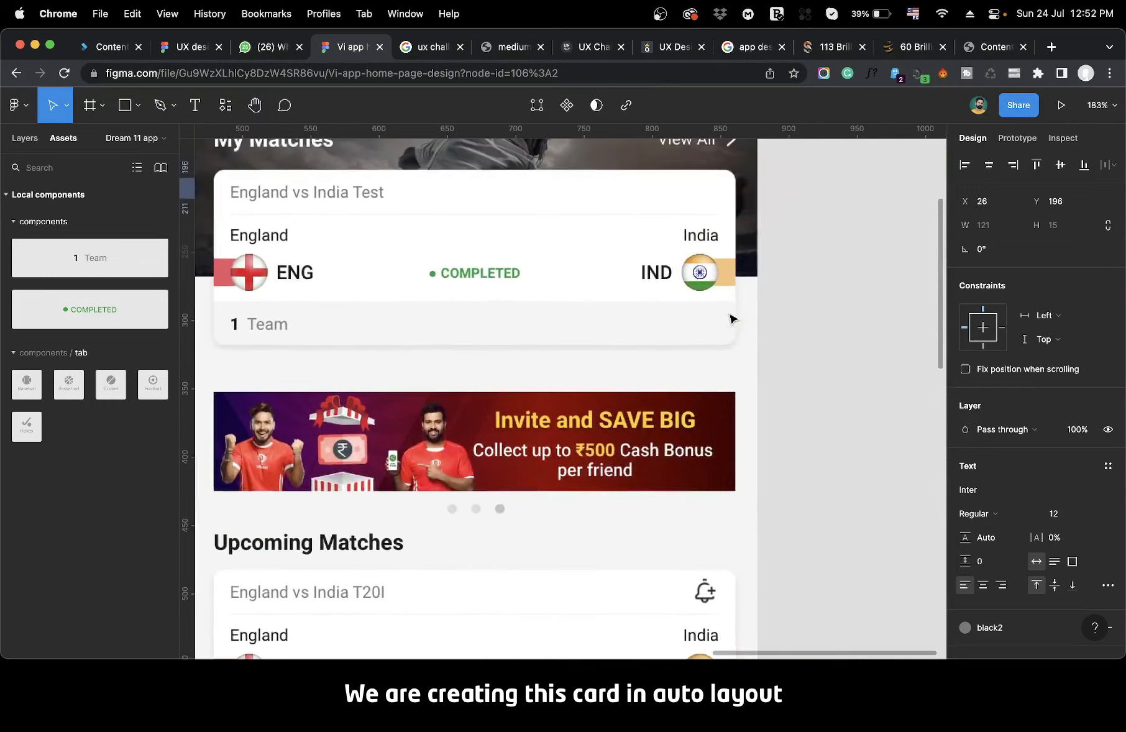
Copy the grey bell-plus icon from the components board to the far end of the card's England vs India Test title row.
scroll(706, 190, "down", 5)
scroll(706, 189, "down", 6)
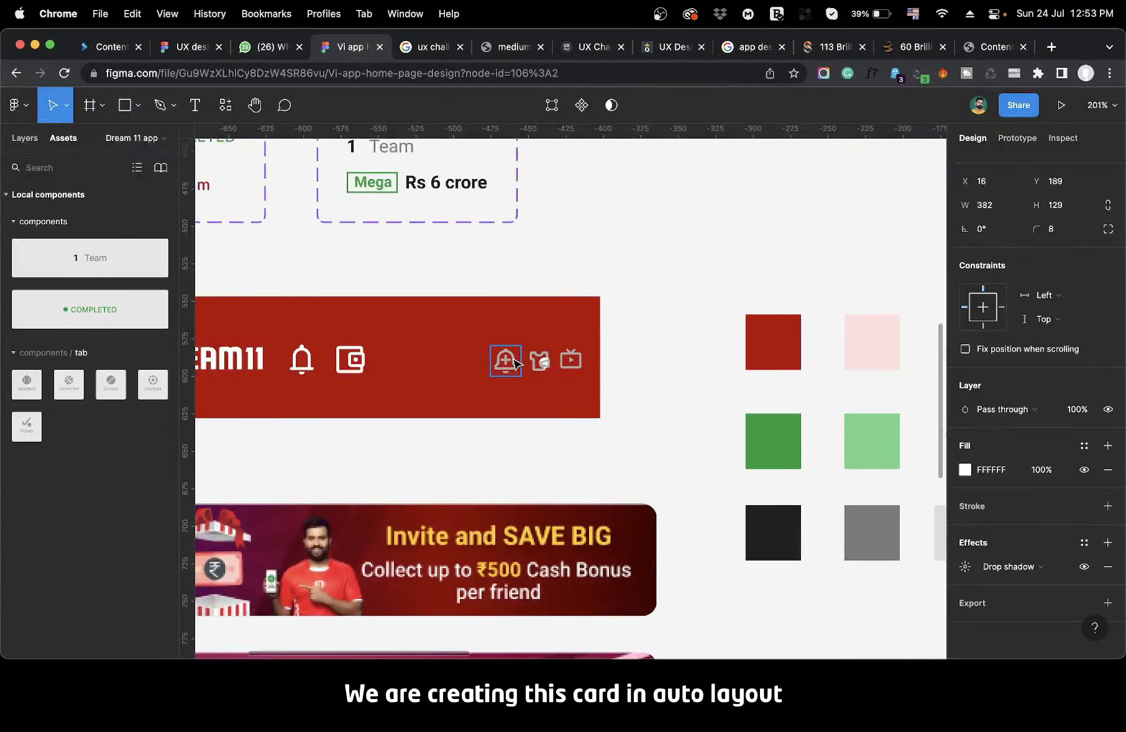
left_click(509, 361)
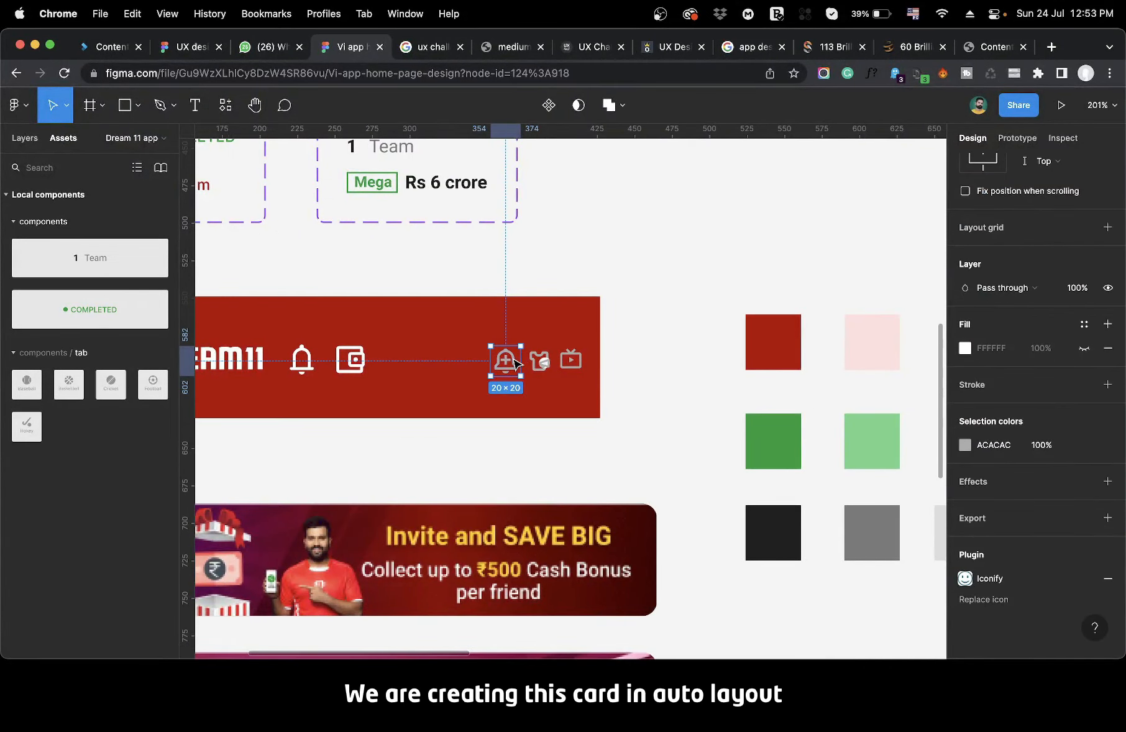
scroll(514, 363, "down", 8)
scroll(624, 336, "up", 8)
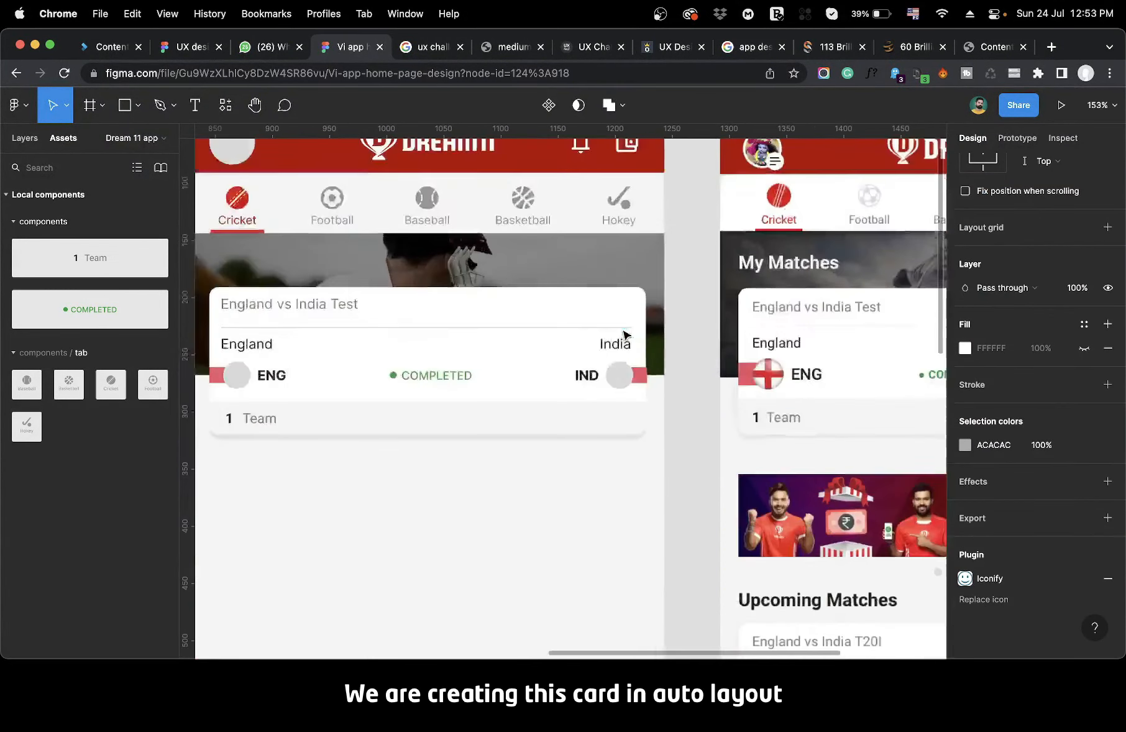
scroll(625, 336, "up", 10)
key("super+v")
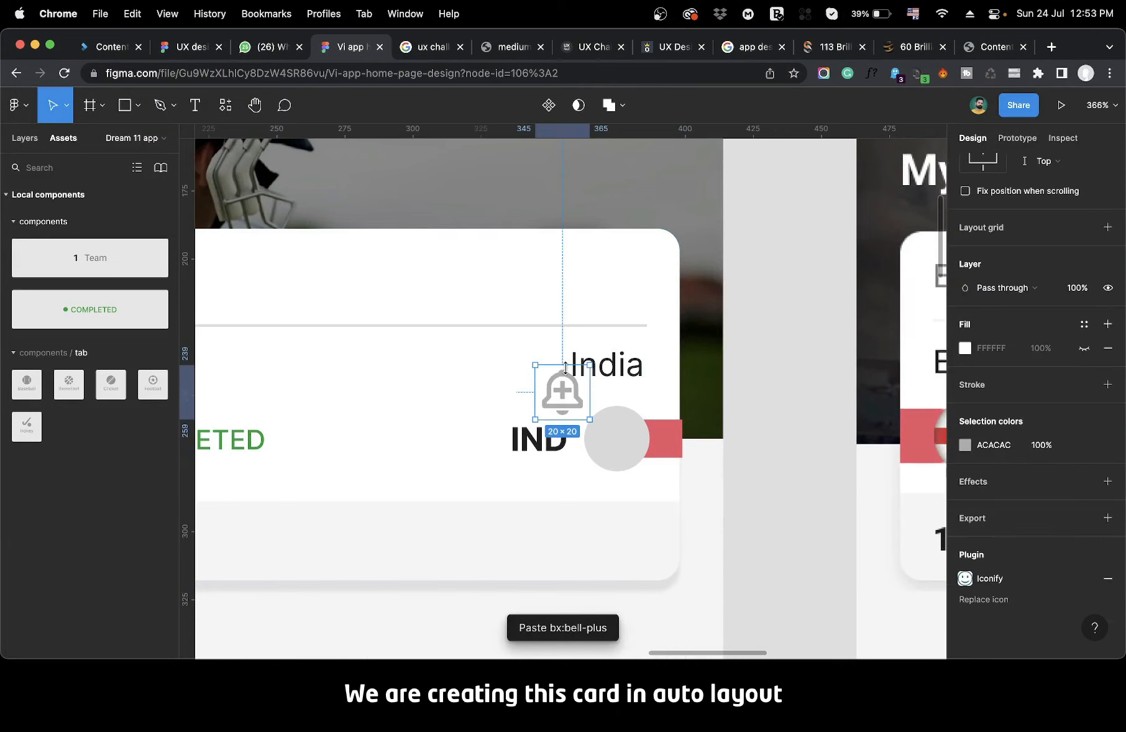
left_click_drag(567, 396, 626, 284)
scroll(626, 284, "down", 10)
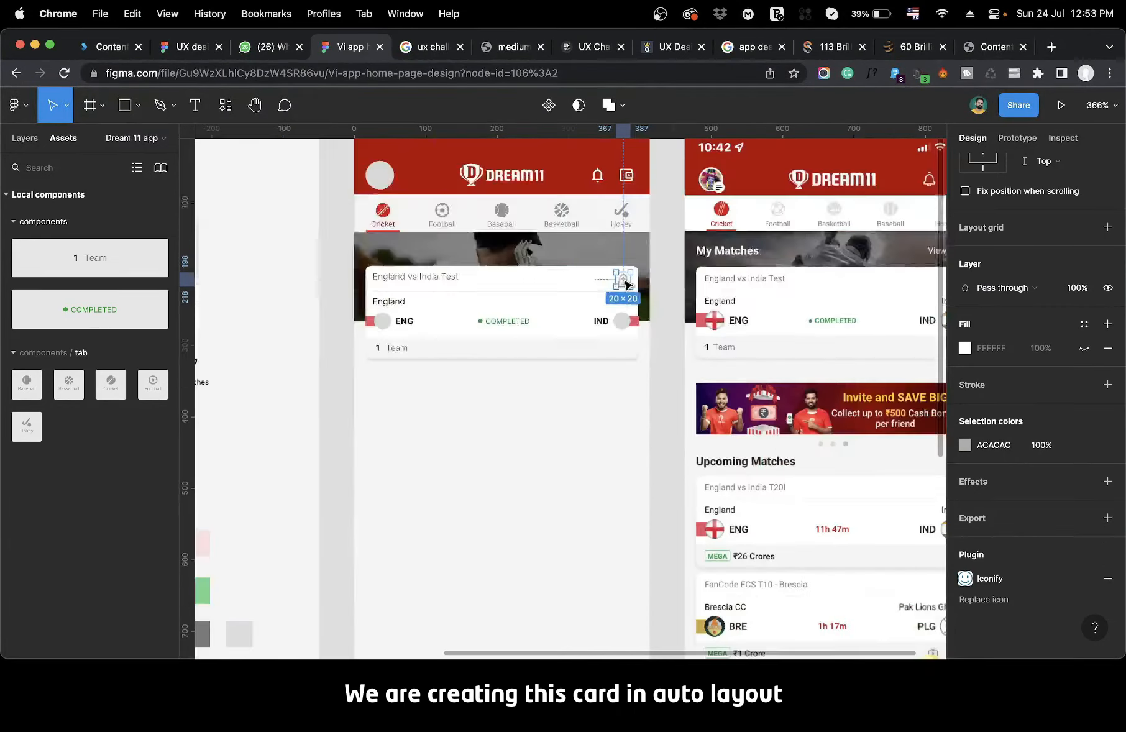
Wrap the match title and bell icon in an auto layout row, and combine that row with the divider in another auto layout.
left_click(390, 266, "shift")
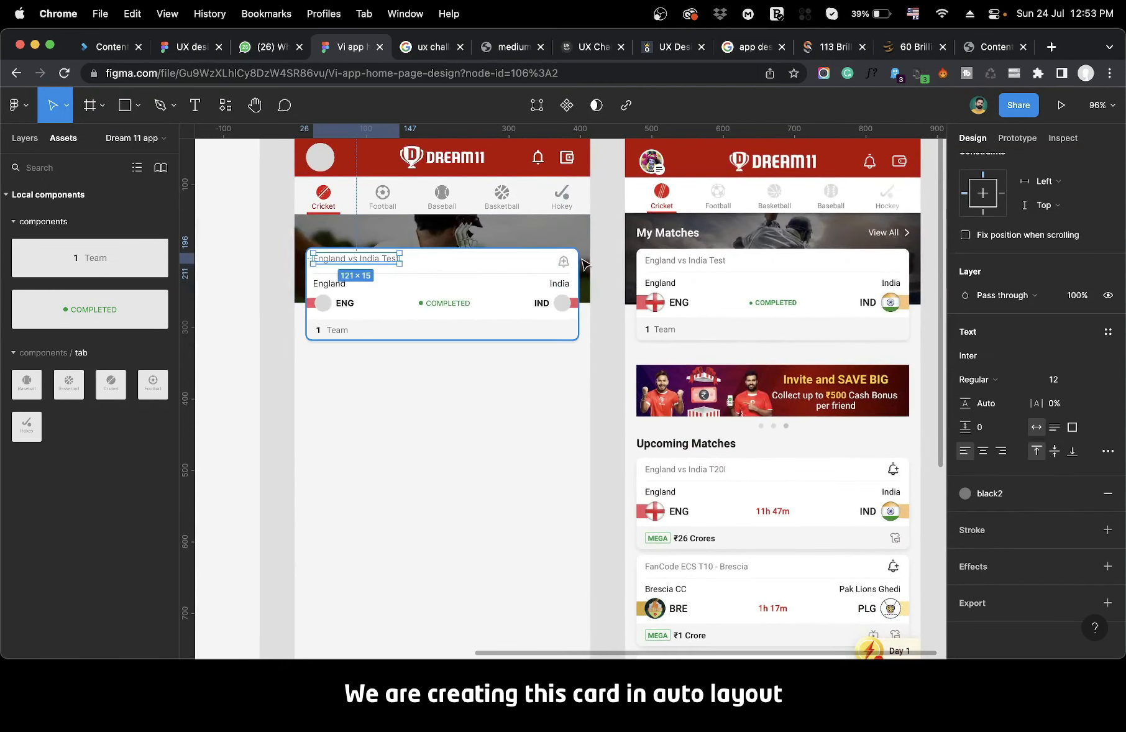
key("shift+a")
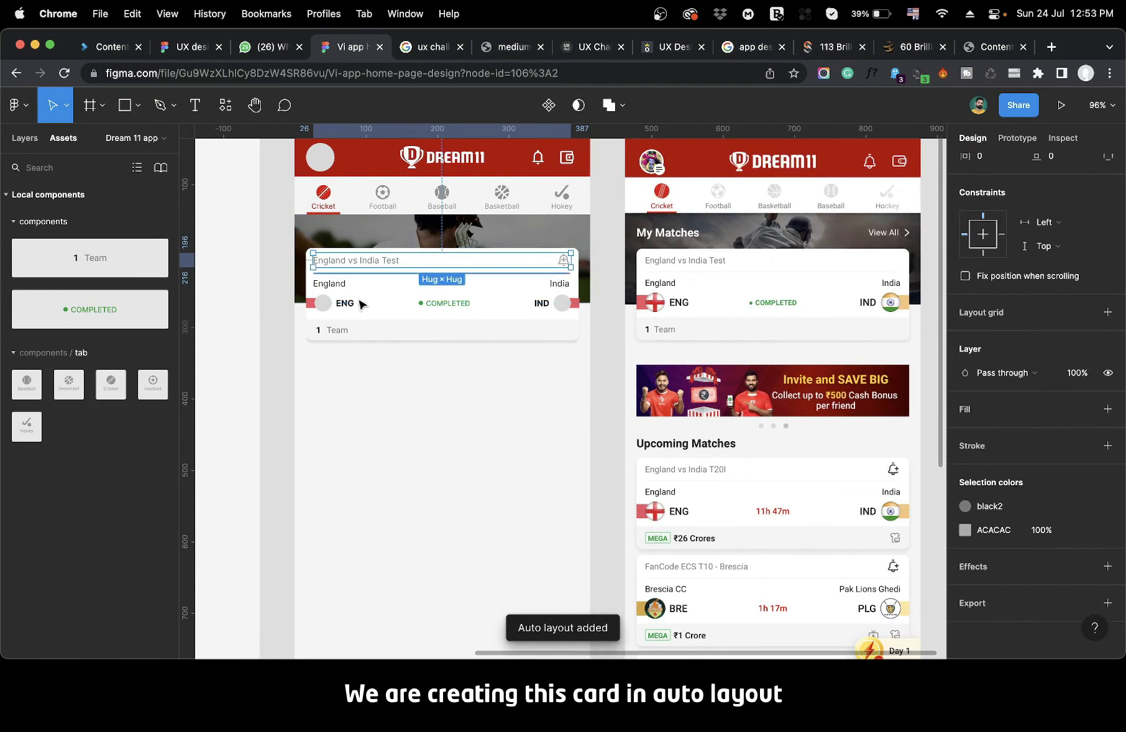
scroll(343, 367, "up", 5)
scroll(343, 367, "up", 4)
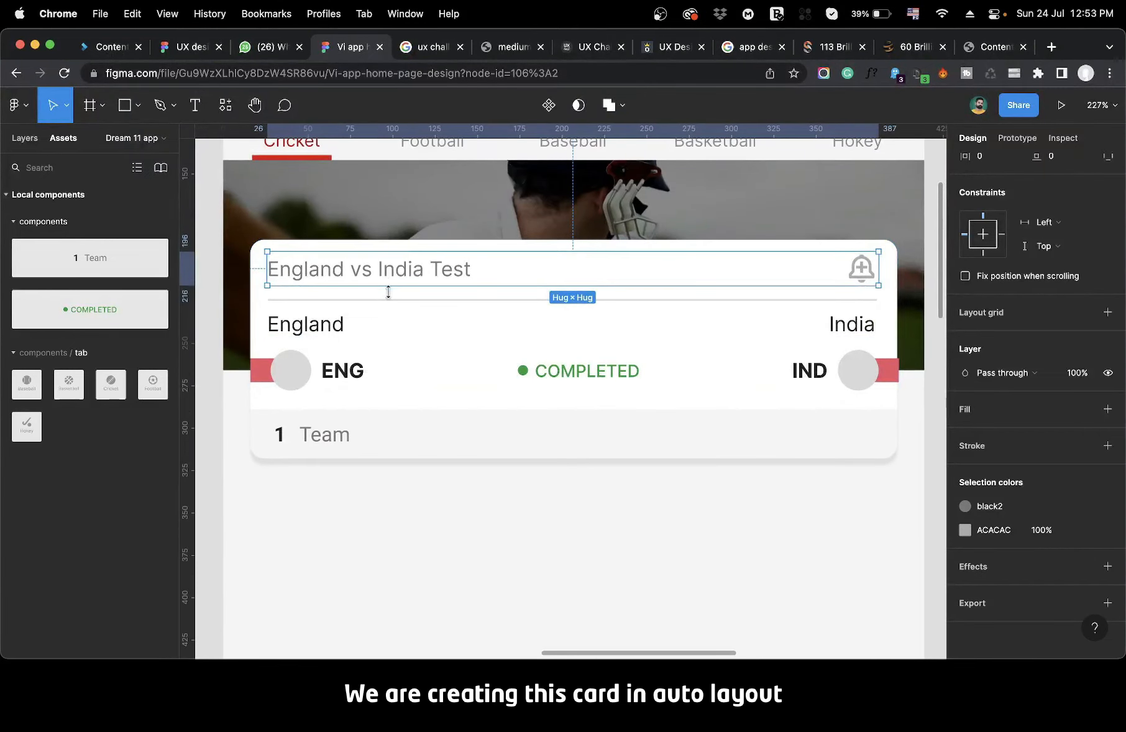
left_click_drag(391, 296, 388, 300)
key("shift+a")
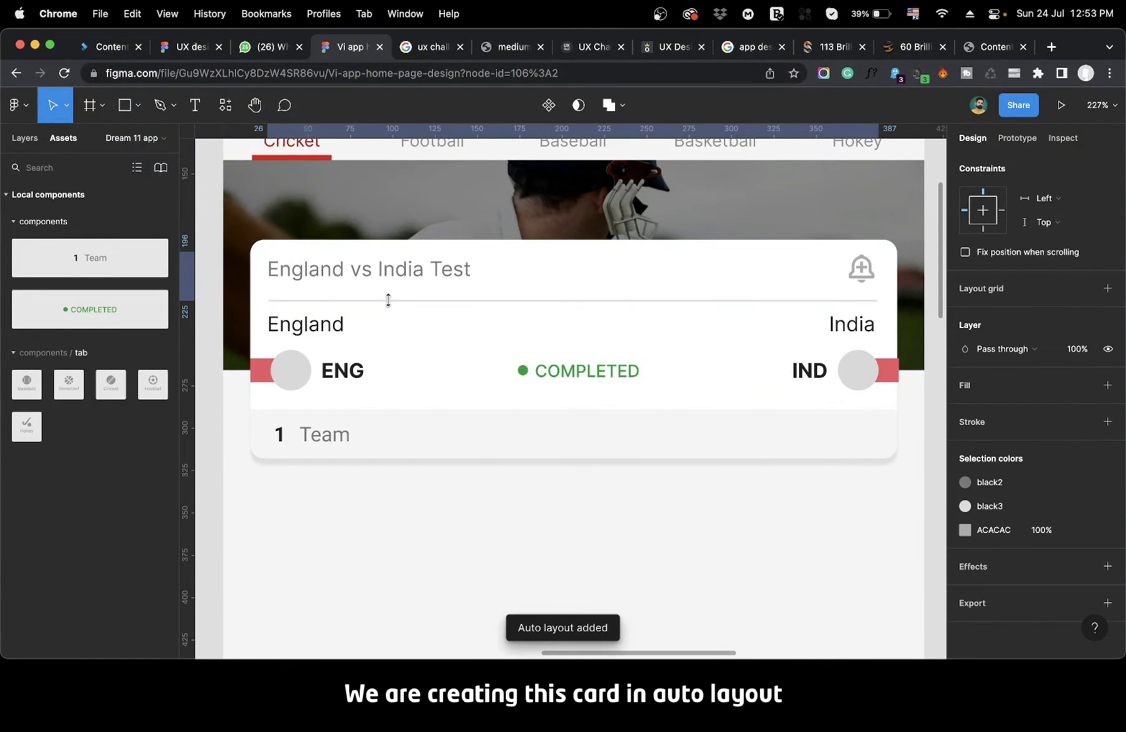
Review the match card's rows and compare its footer with the footer icons on the reference match cards.
scroll(389, 302, "down", 6)
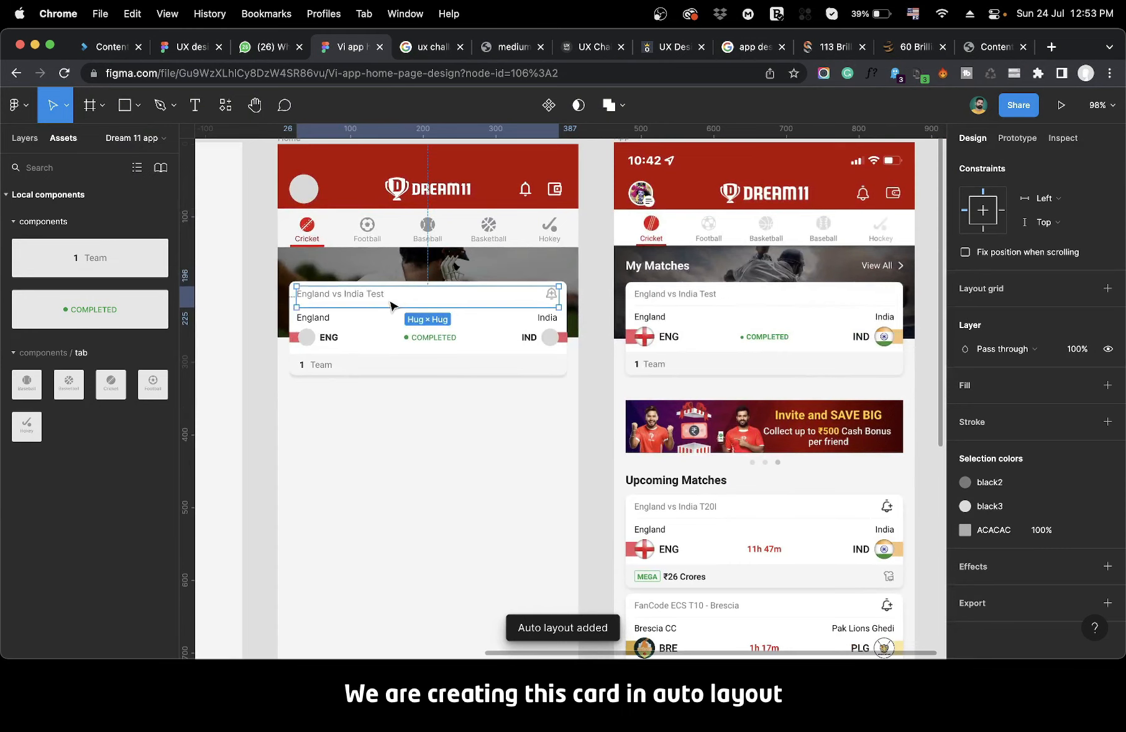
scroll(390, 305, "up", 1)
left_click(319, 322)
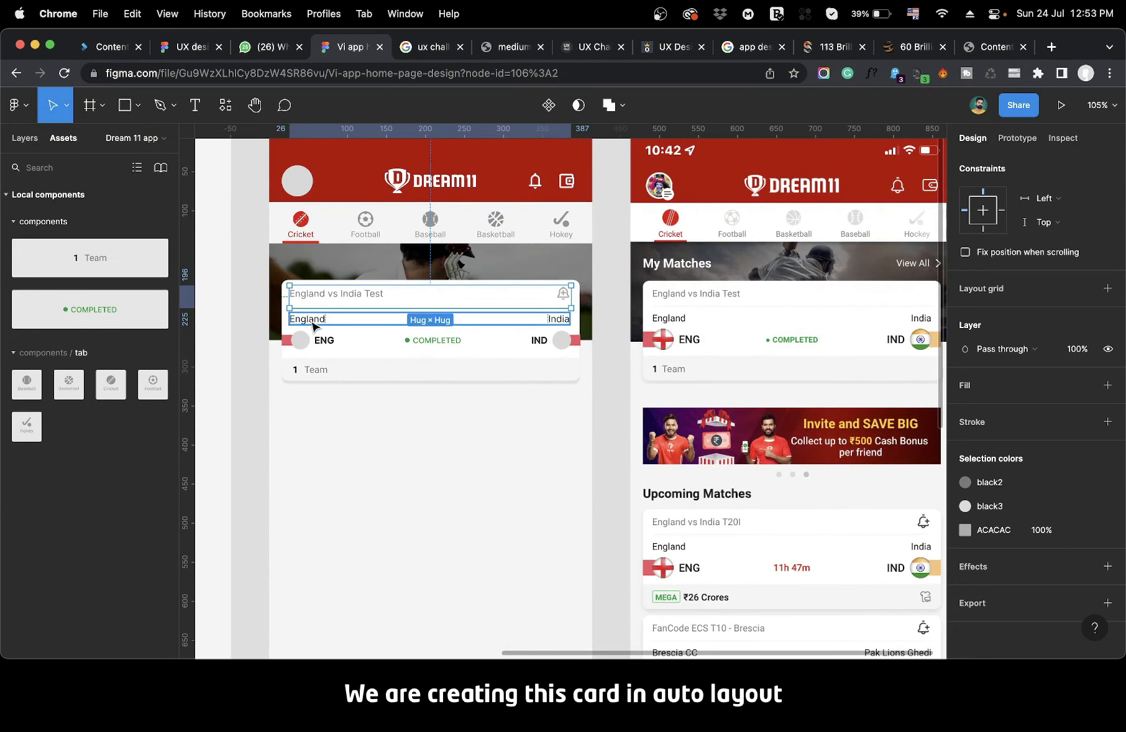
left_click(315, 343)
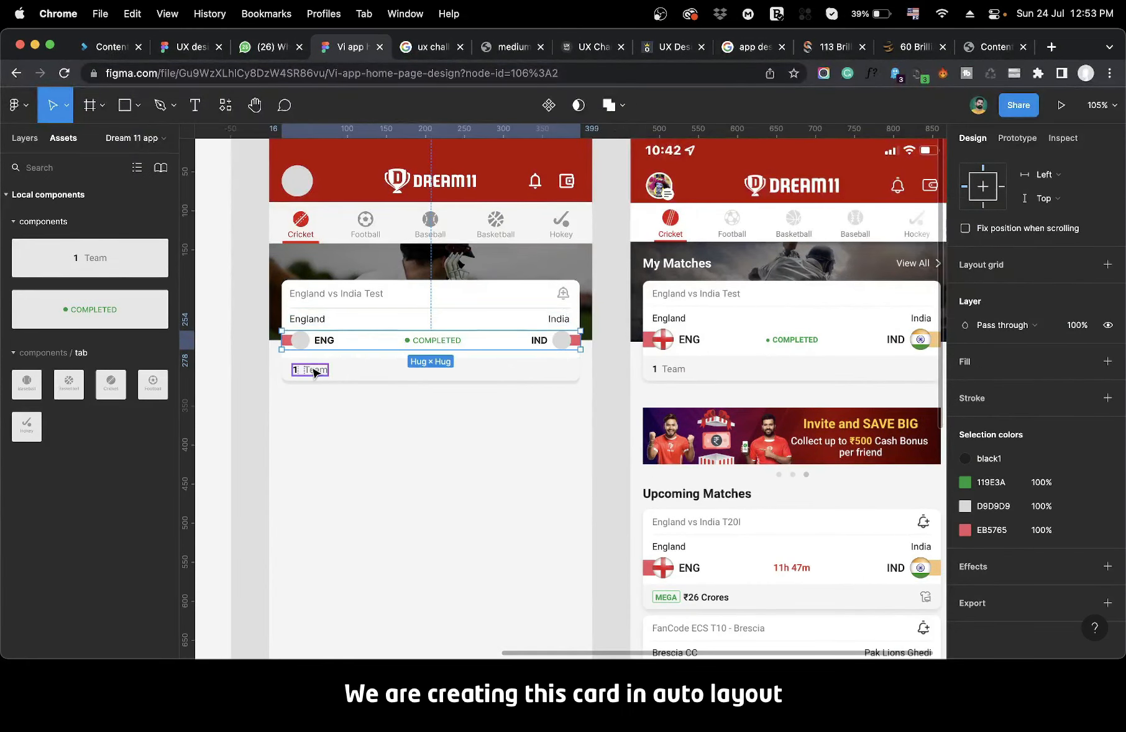
left_click(315, 371)
scroll(315, 371, "up", 5)
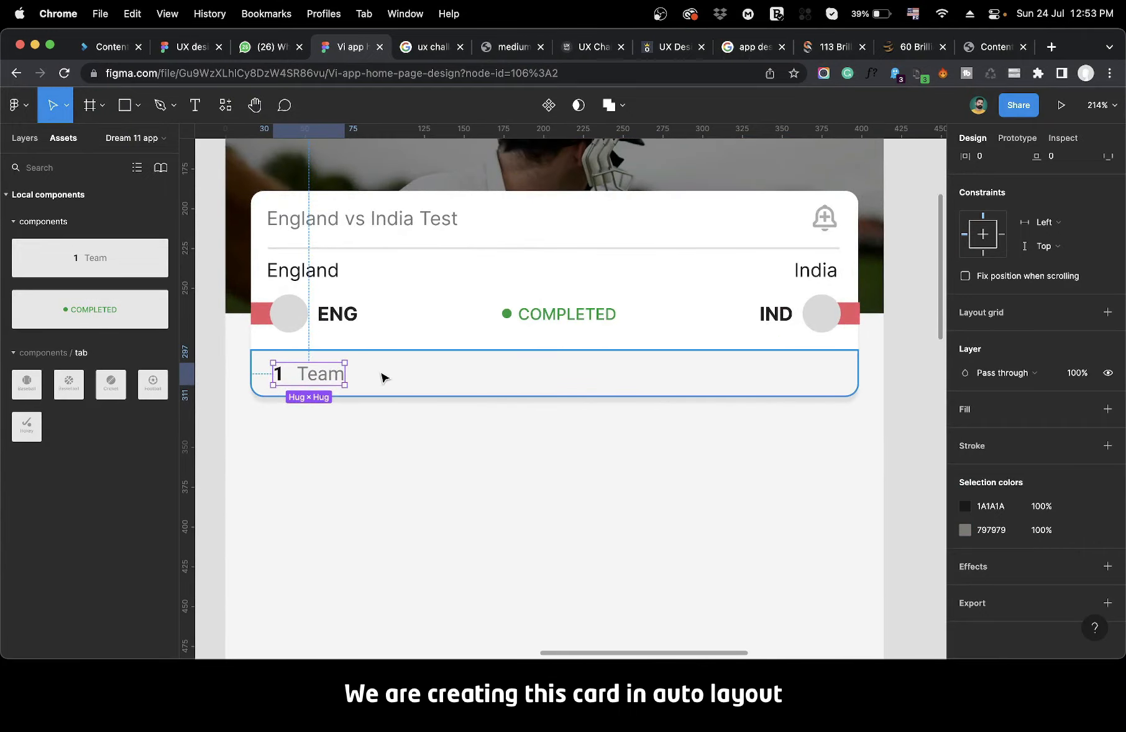
scroll(382, 377, "down", 5)
scroll(382, 377, "down", 10)
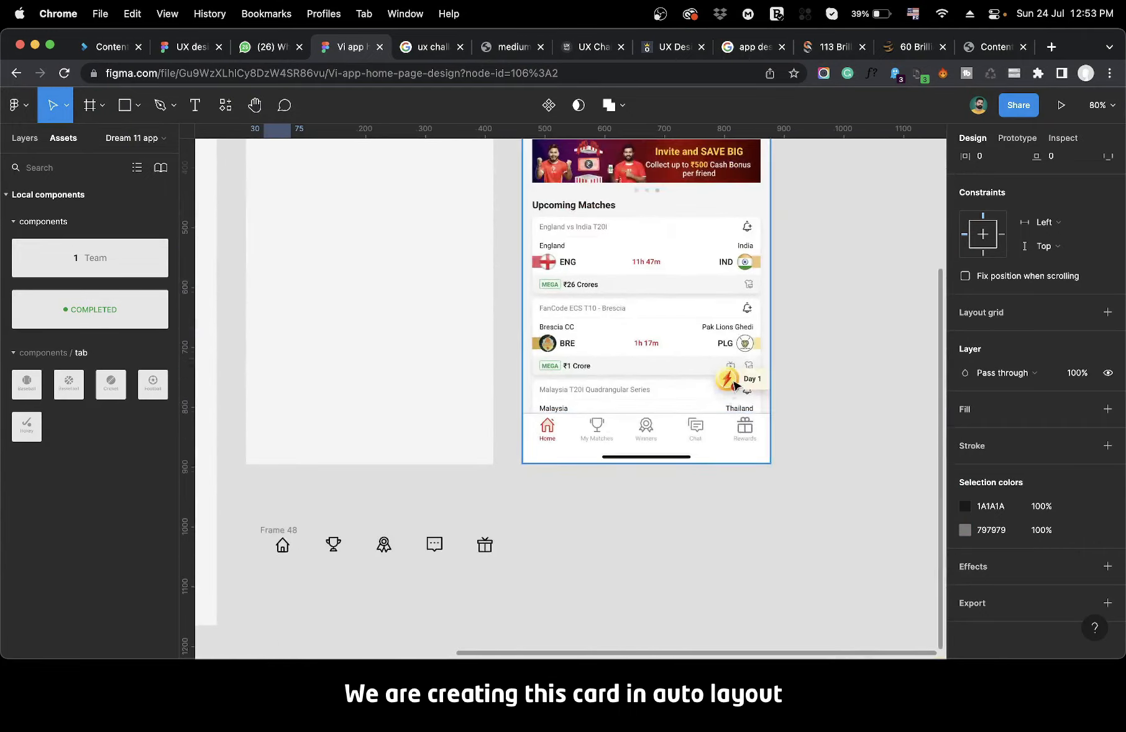
scroll(734, 386, "up", 4)
scroll(734, 385, "down", 2)
scroll(734, 385, "up", 5)
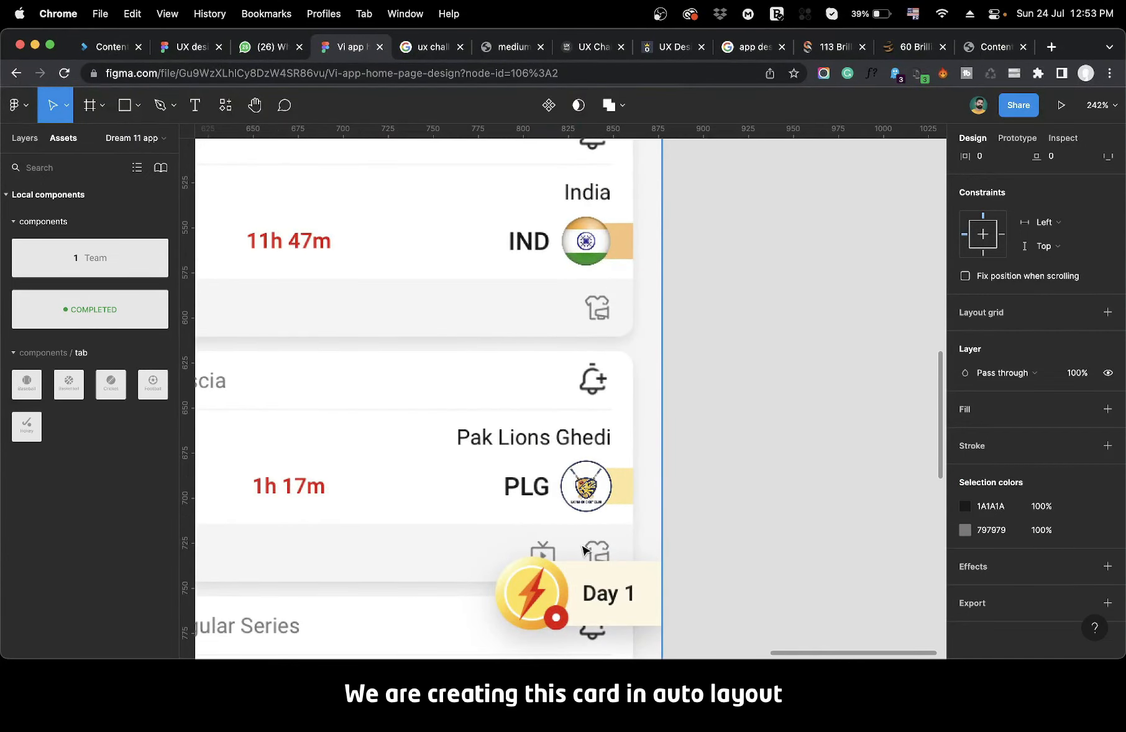
scroll(609, 398, "up", 5)
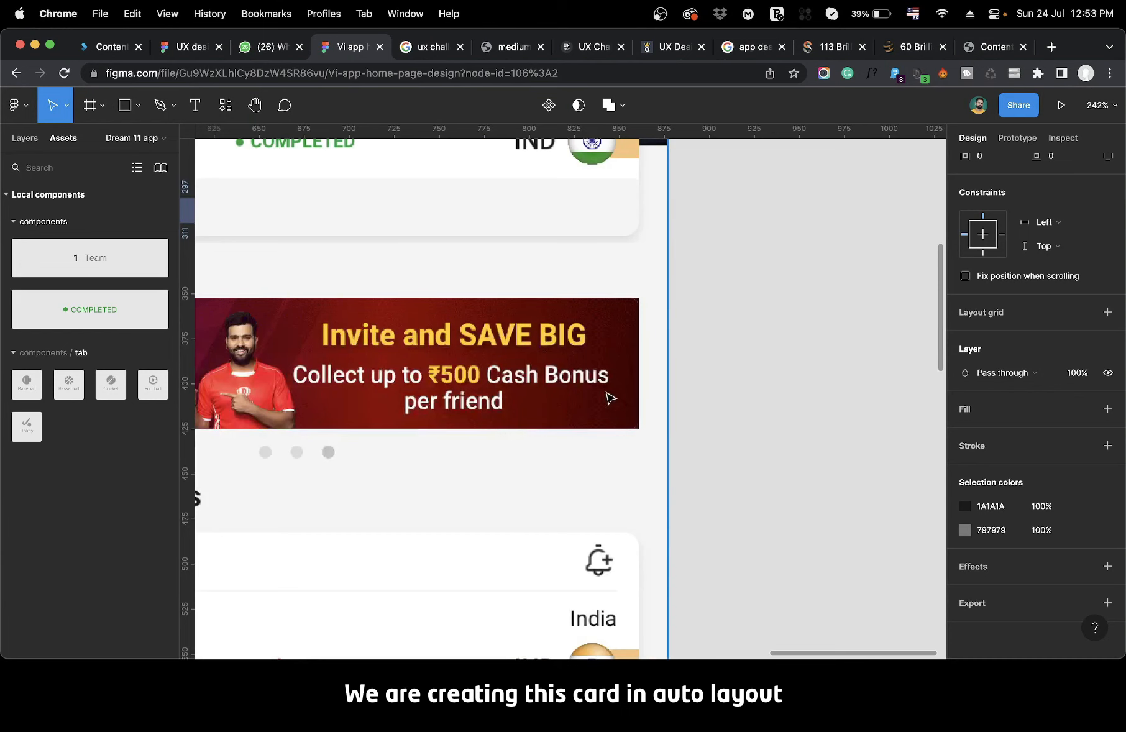
scroll(609, 398, "down", 5)
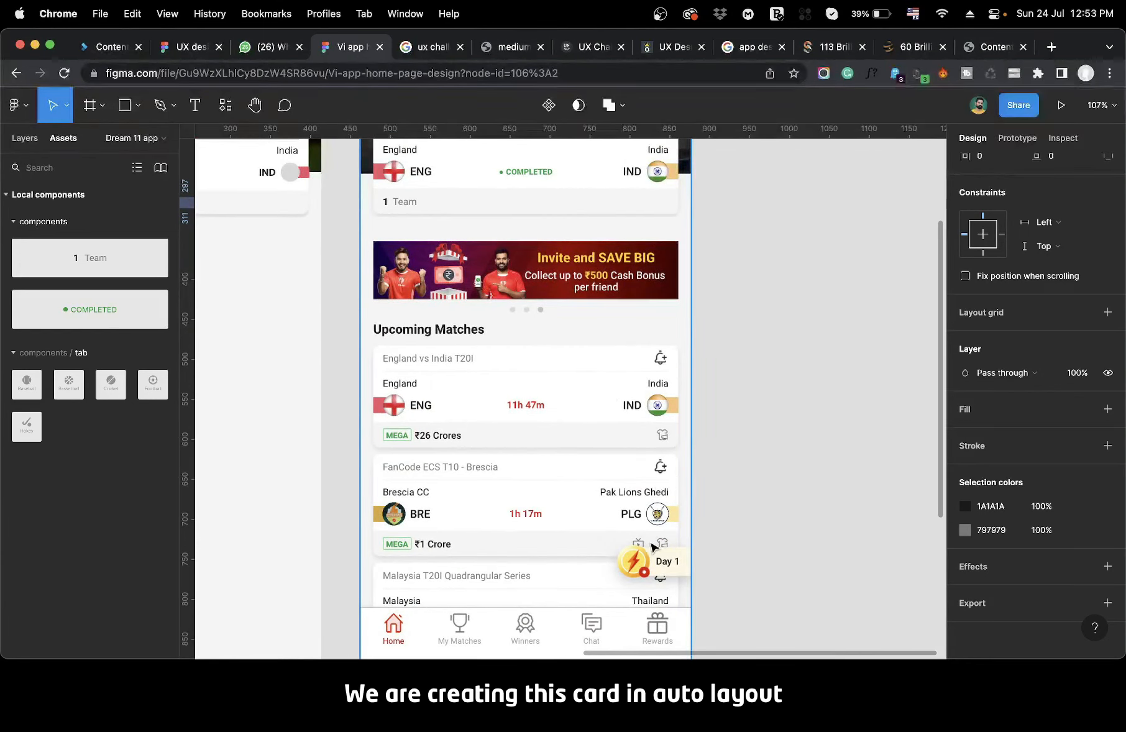
scroll(628, 543, "down", 5)
scroll(627, 544, "left", 5)
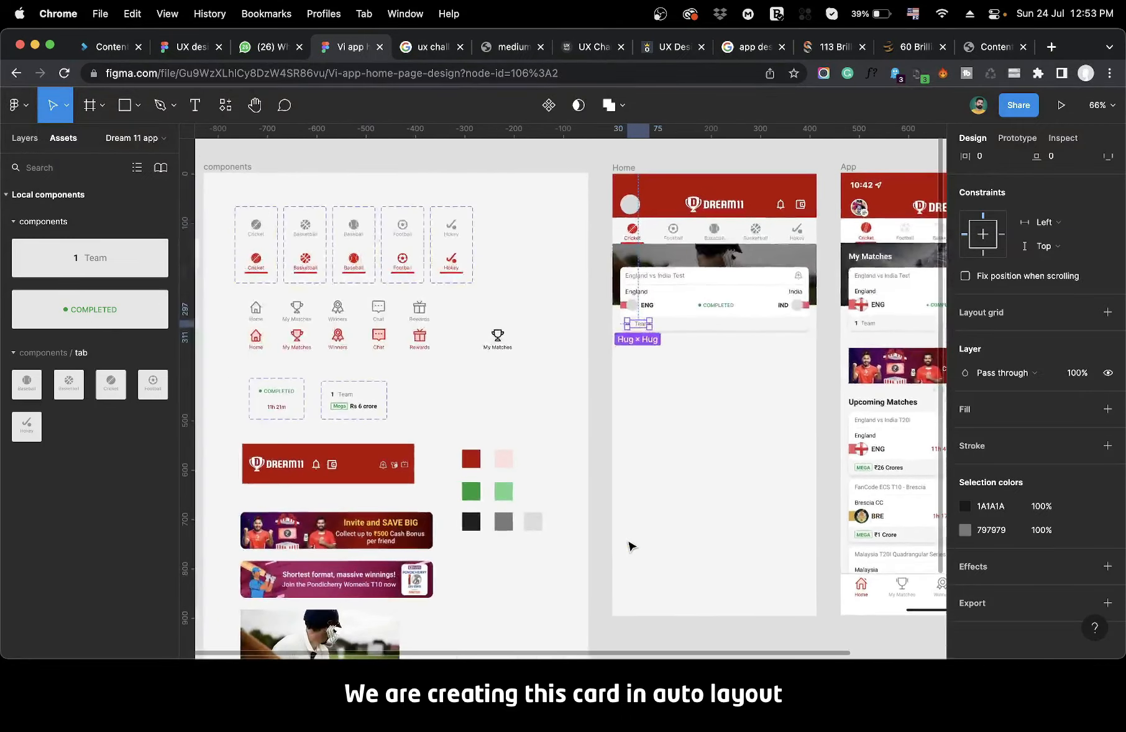
Copy the grey shirt and TV icons from the components board into the far end of the card's 1 Team footer.
scroll(400, 481, "up", 5)
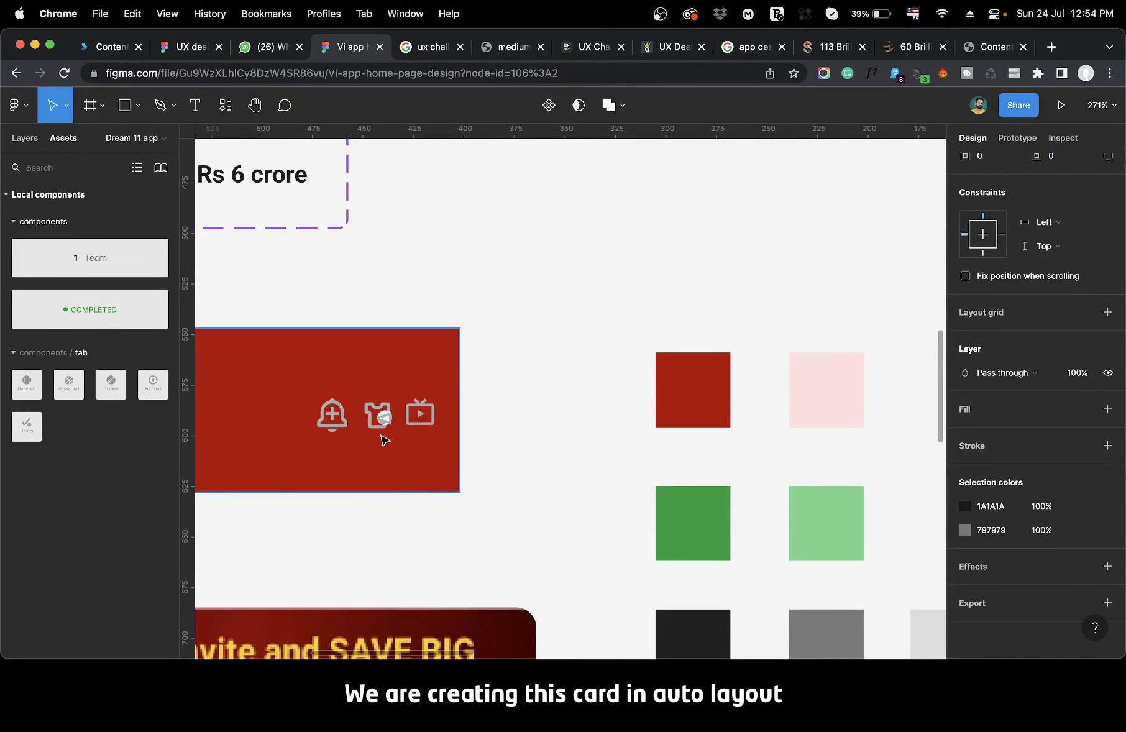
left_click(387, 421)
left_click(418, 426, "shift")
key("super+c")
key("super+c")
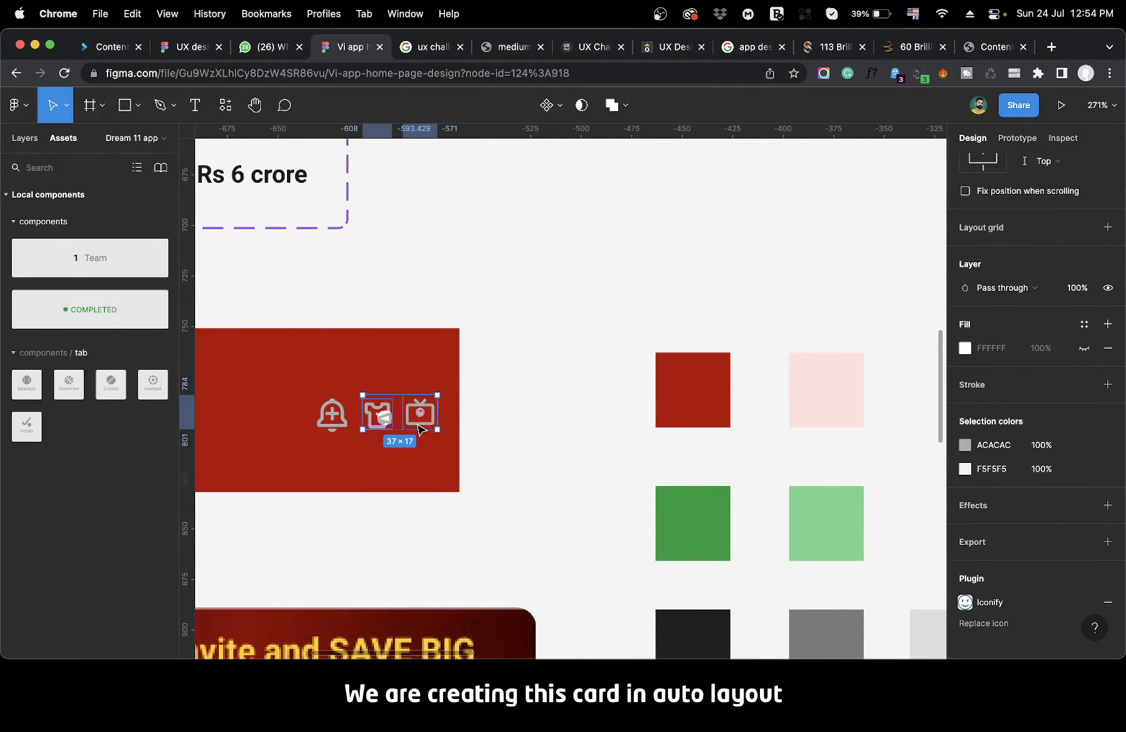
key("shift+1")
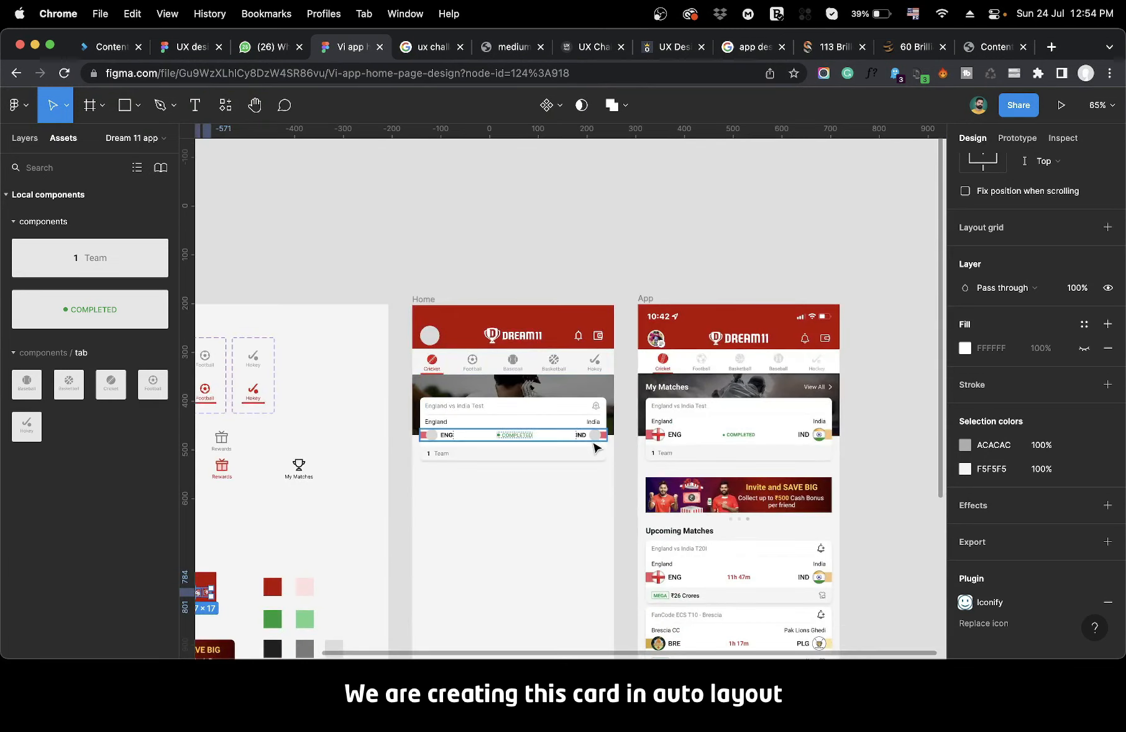
scroll(596, 444, "up", 10)
key("super+v")
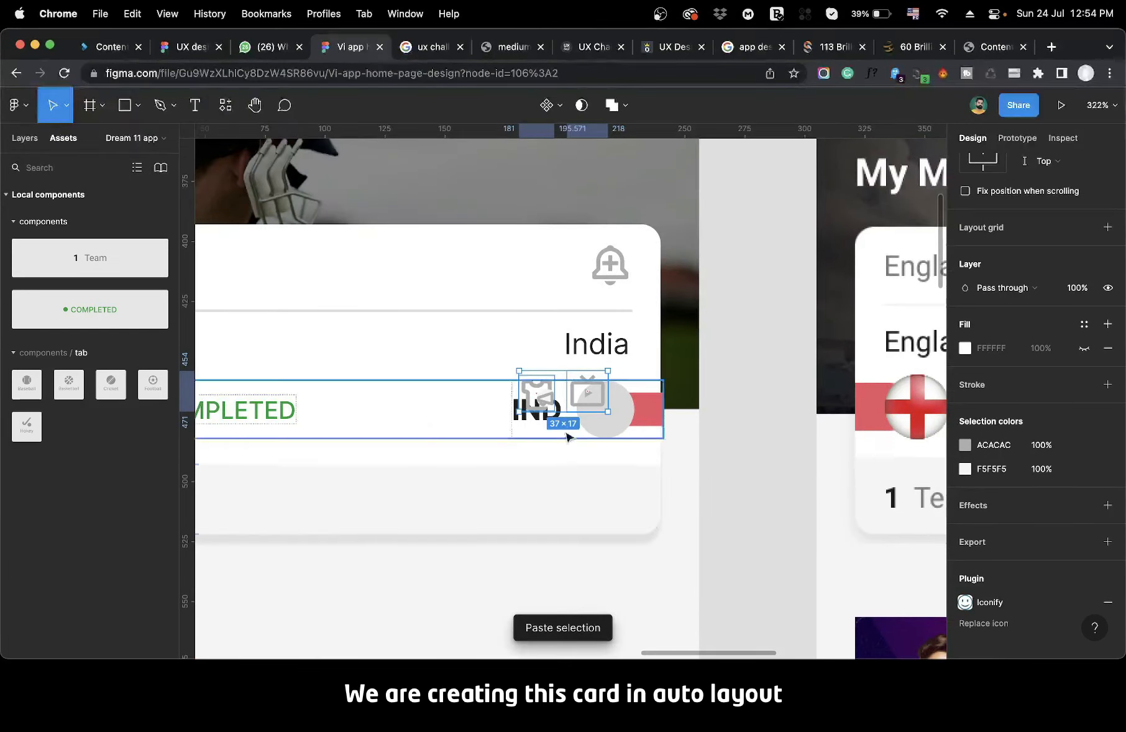
left_click_drag(567, 403, 597, 509)
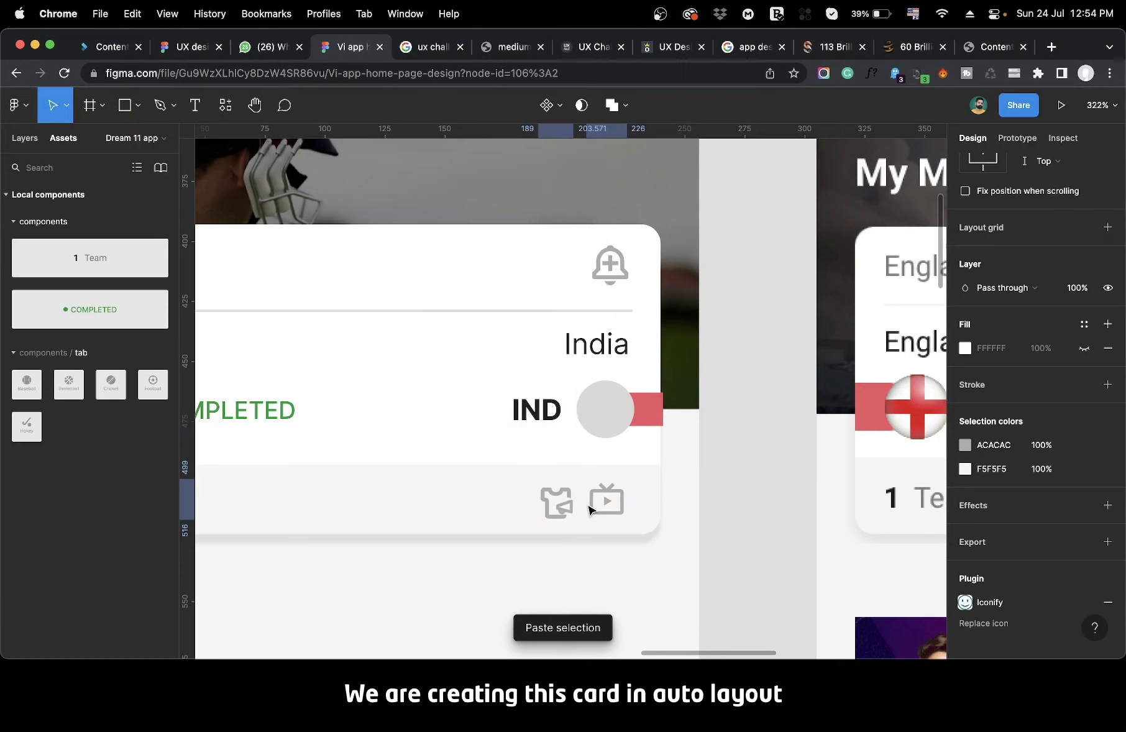
Place the TV icon before the shirt icon in the footer and wrap both in a horizontal auto layout with 5 spacing.
key("shift+a")
left_click(601, 512)
key("Left")
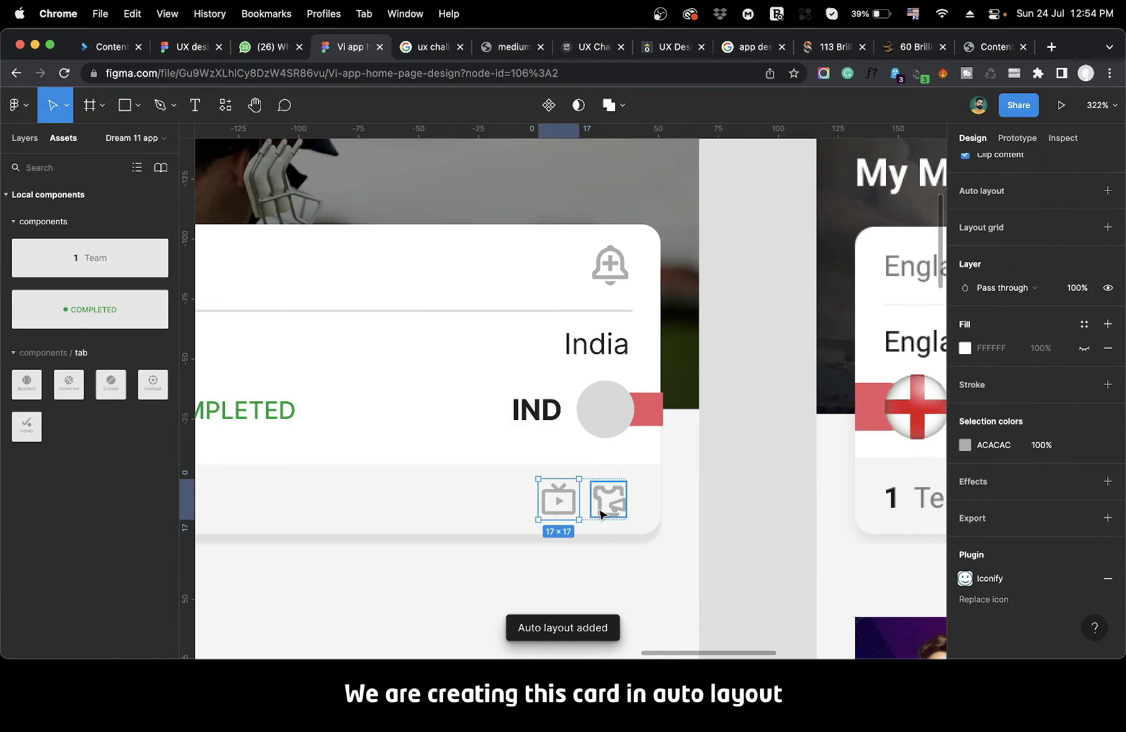
left_click(623, 583)
scroll(623, 583, "down", 5)
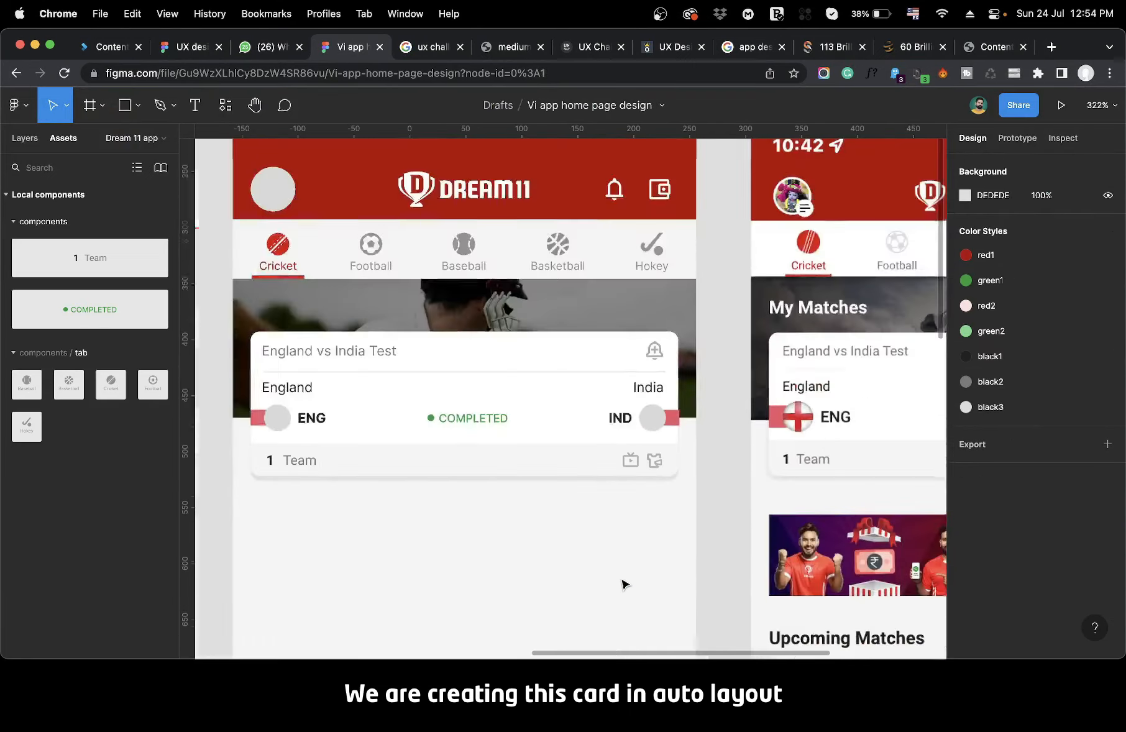
left_click(652, 461)
left_click(631, 461, "shift")
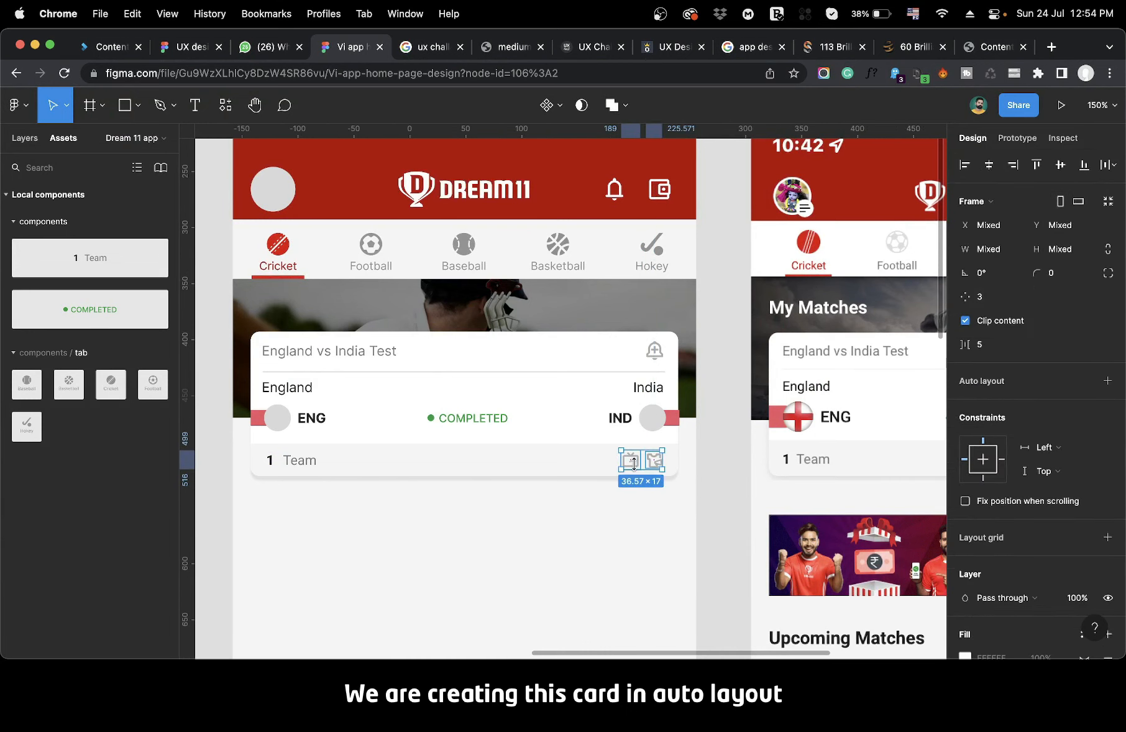
key("shift+a")
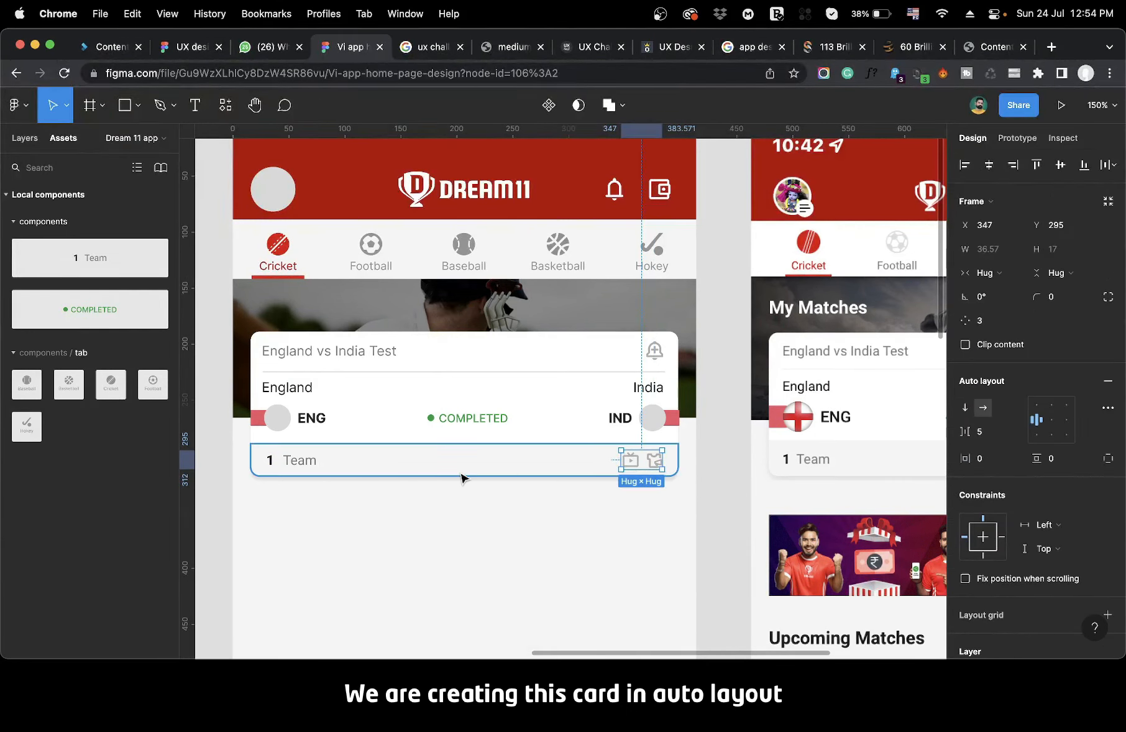
Combine the 1 Team label and footer icons in an auto layout row, and wrap it with the grey footer background in another.
left_click(312, 461, "shift")
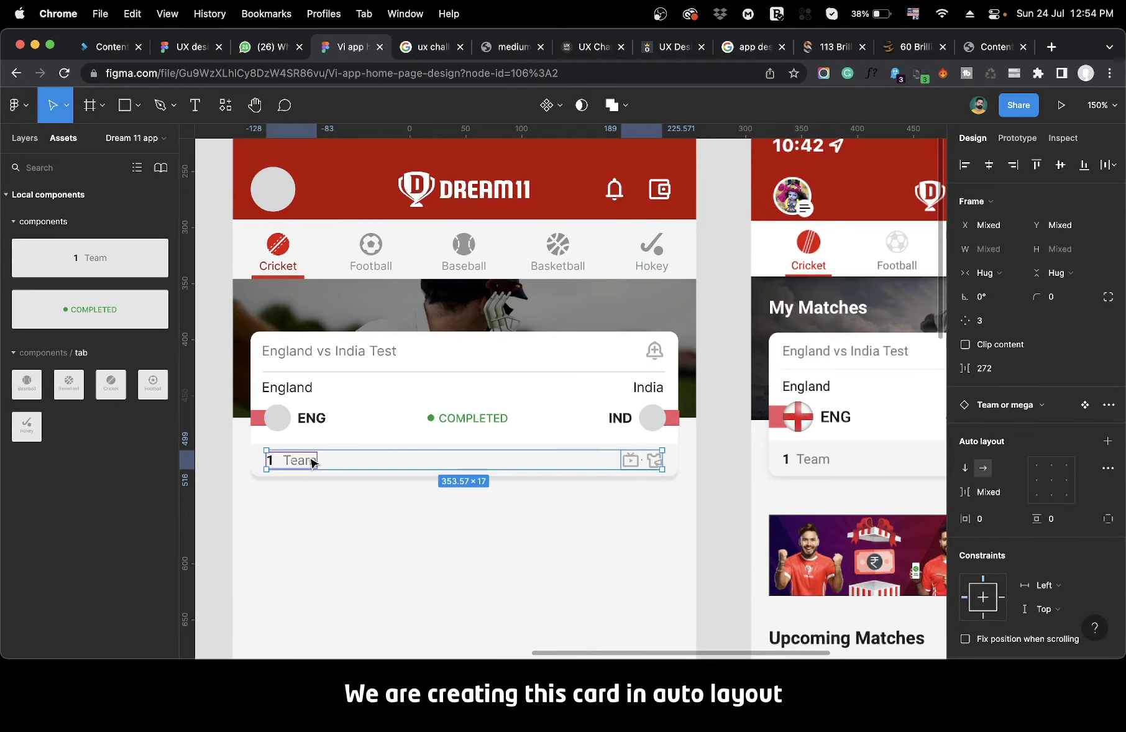
key("shift+a")
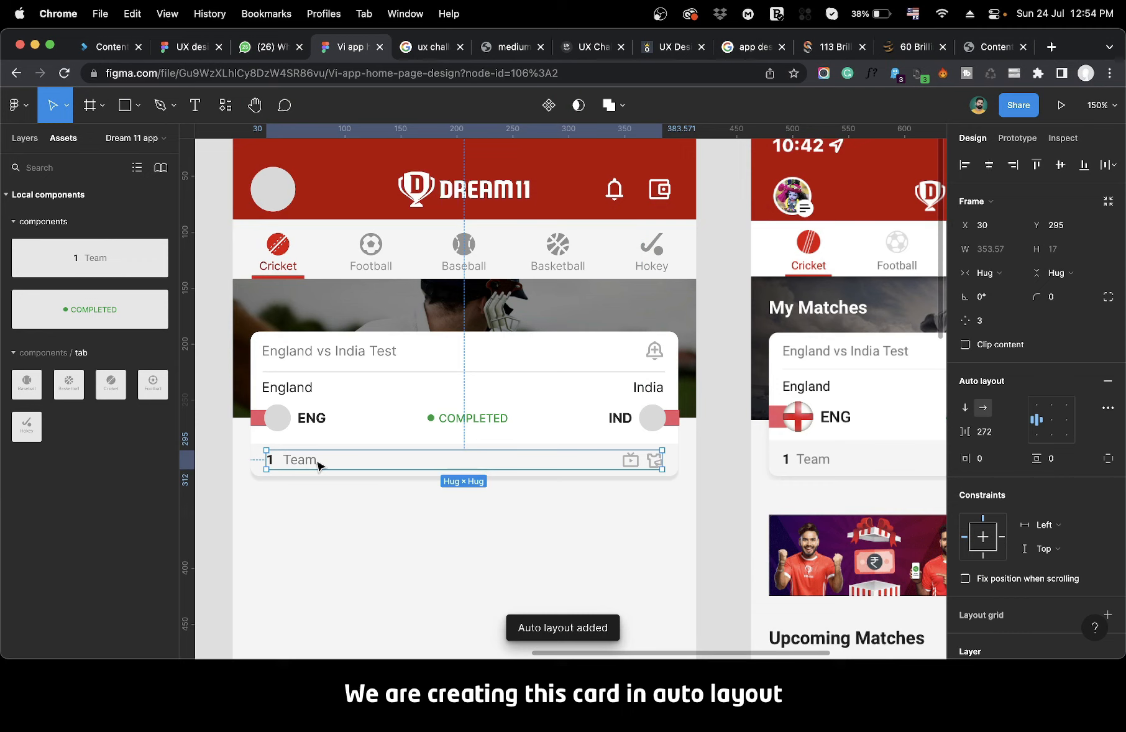
left_click(254, 458, "shift")
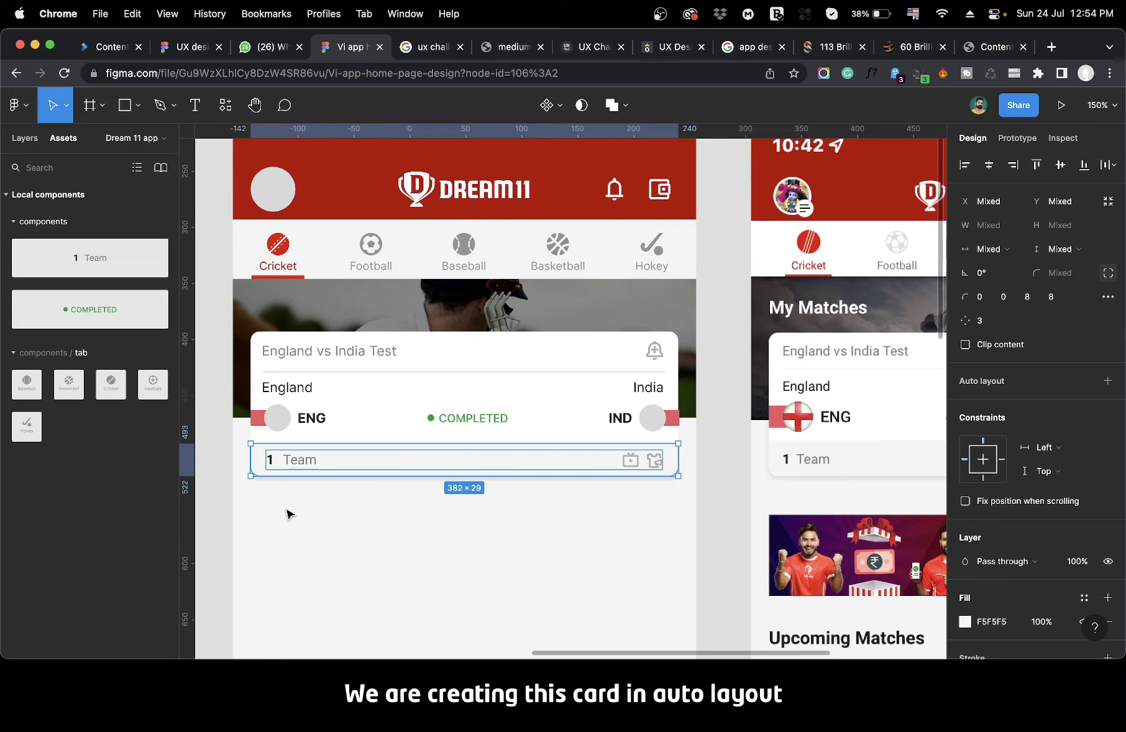
key("shift+a")
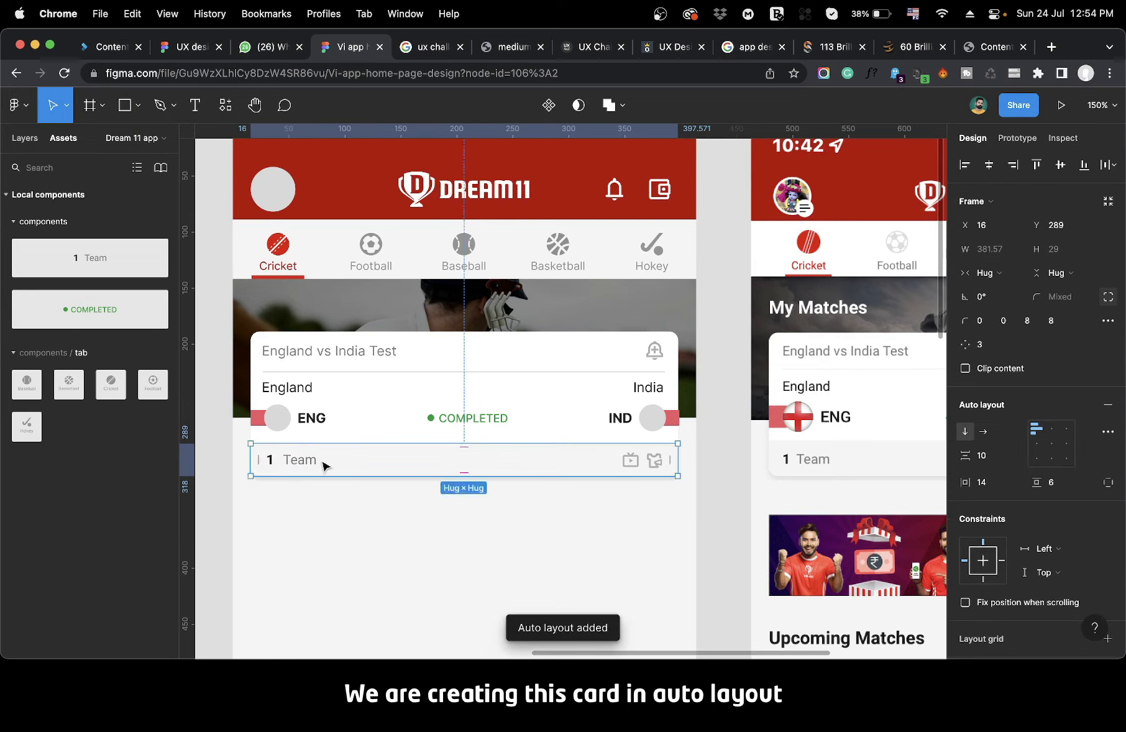
Inspect how the card's title, country name, team status and footer rows are grouped.
left_click(331, 420)
left_click(321, 394)
left_click(319, 420)
left_click(317, 457)
left_click(314, 421)
left_click(305, 395)
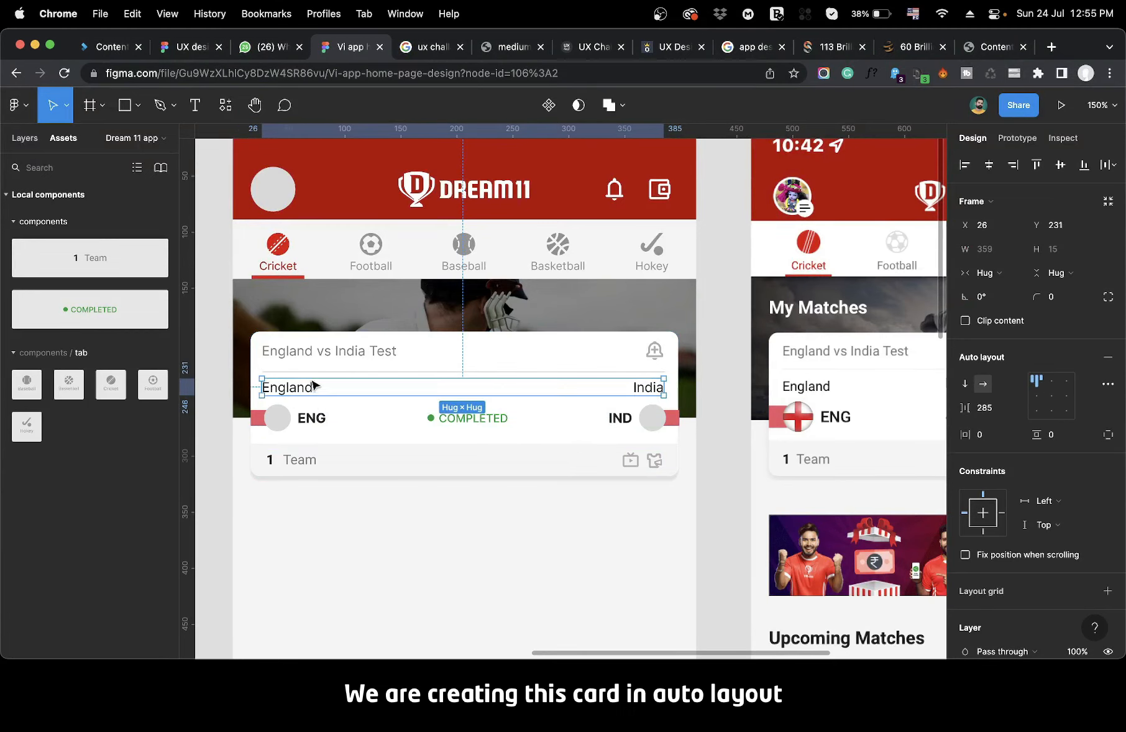
left_click(317, 363)
scroll(318, 375, "up", 3)
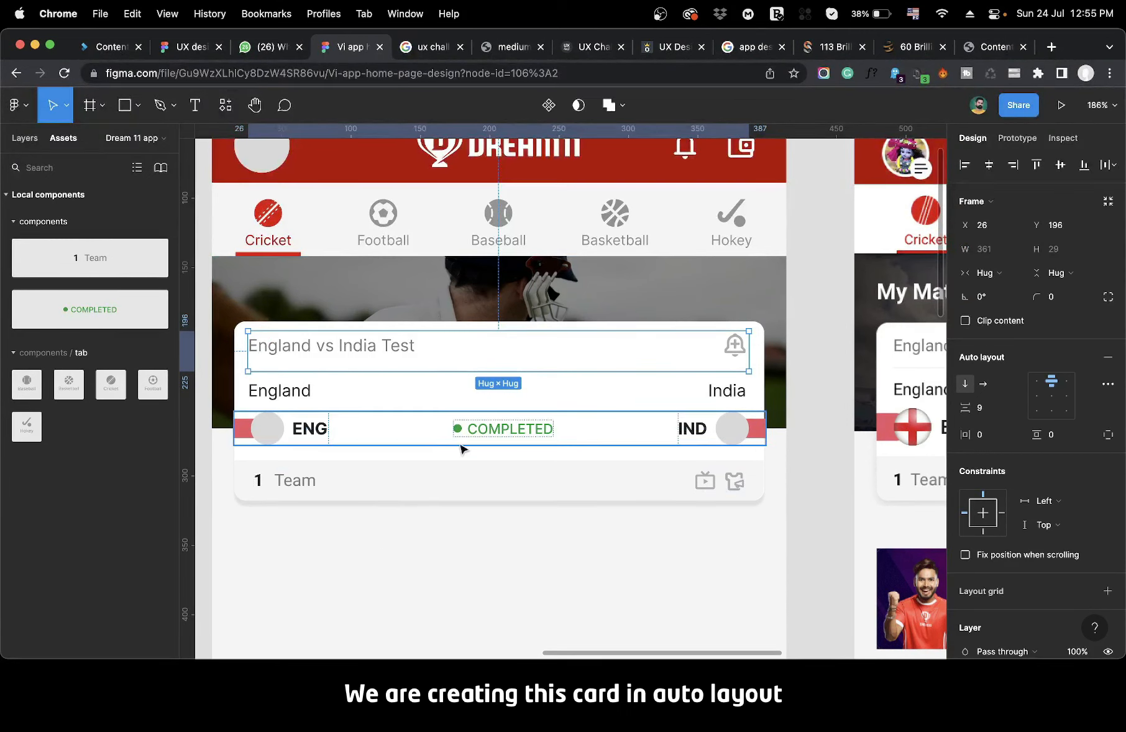
Combine the title, country name, team status and footer rows of the card into one vertical auto layout.
left_click(308, 397)
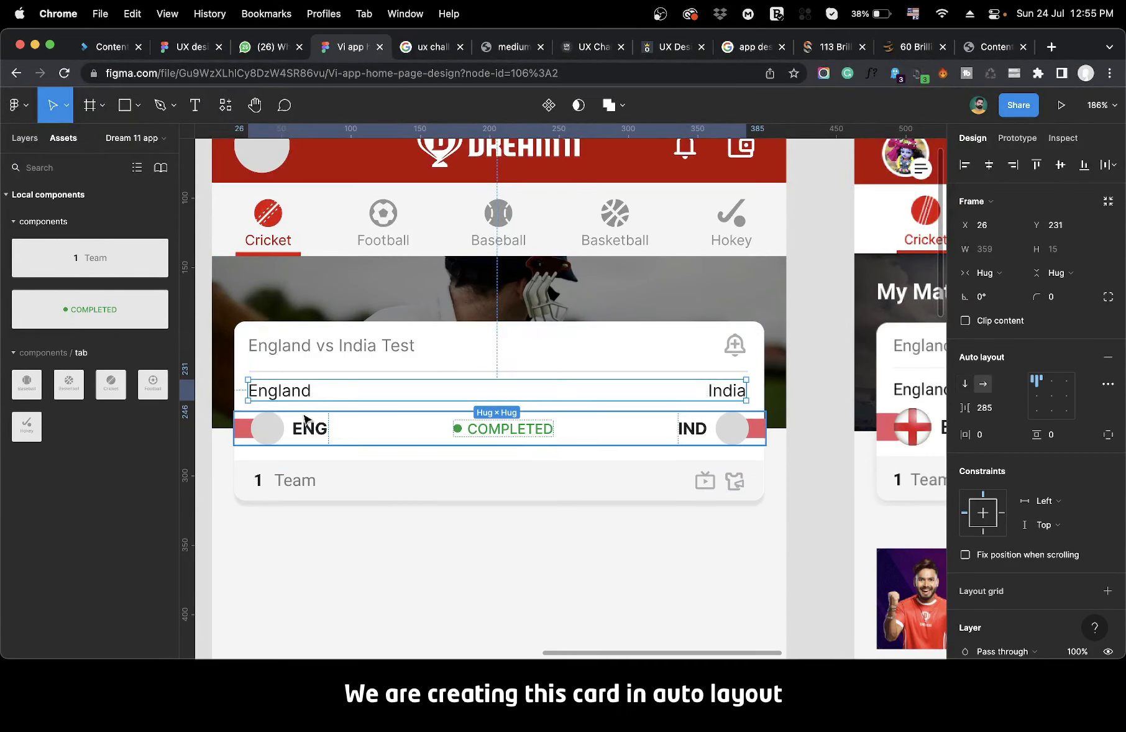
left_click(304, 426, "shift")
left_click(317, 368)
left_click(313, 389, "shift")
left_click(309, 429, "shift")
left_click(302, 481, "shift")
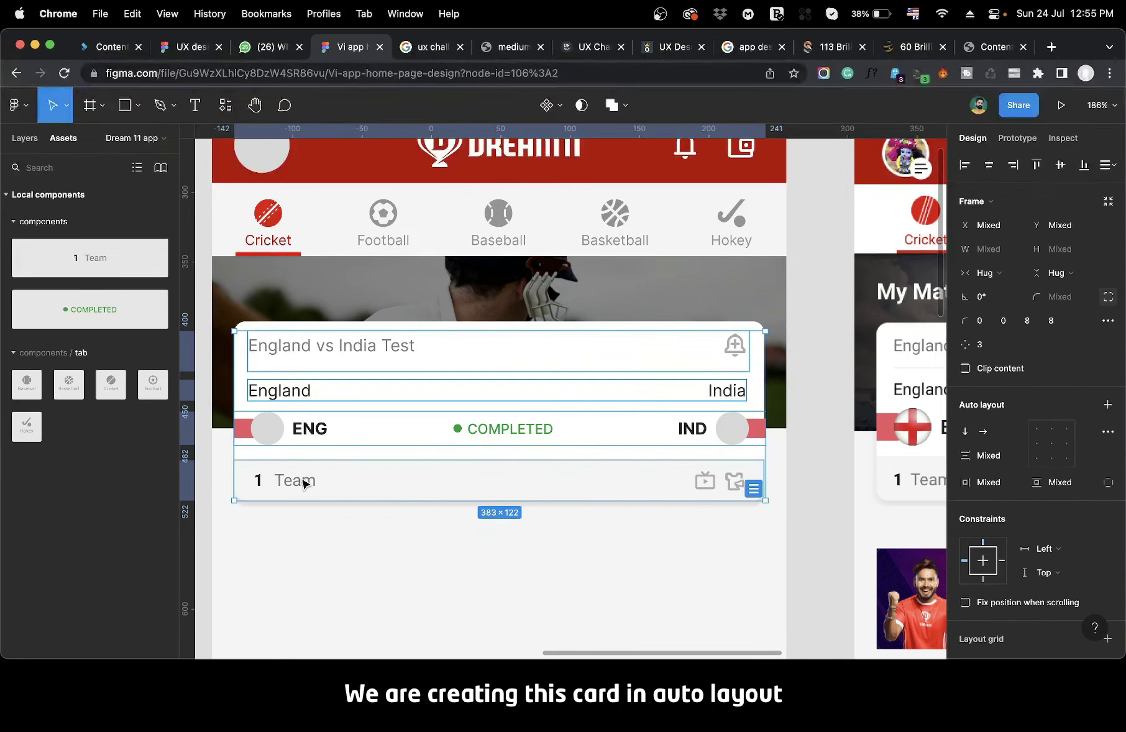
key("shift+a")
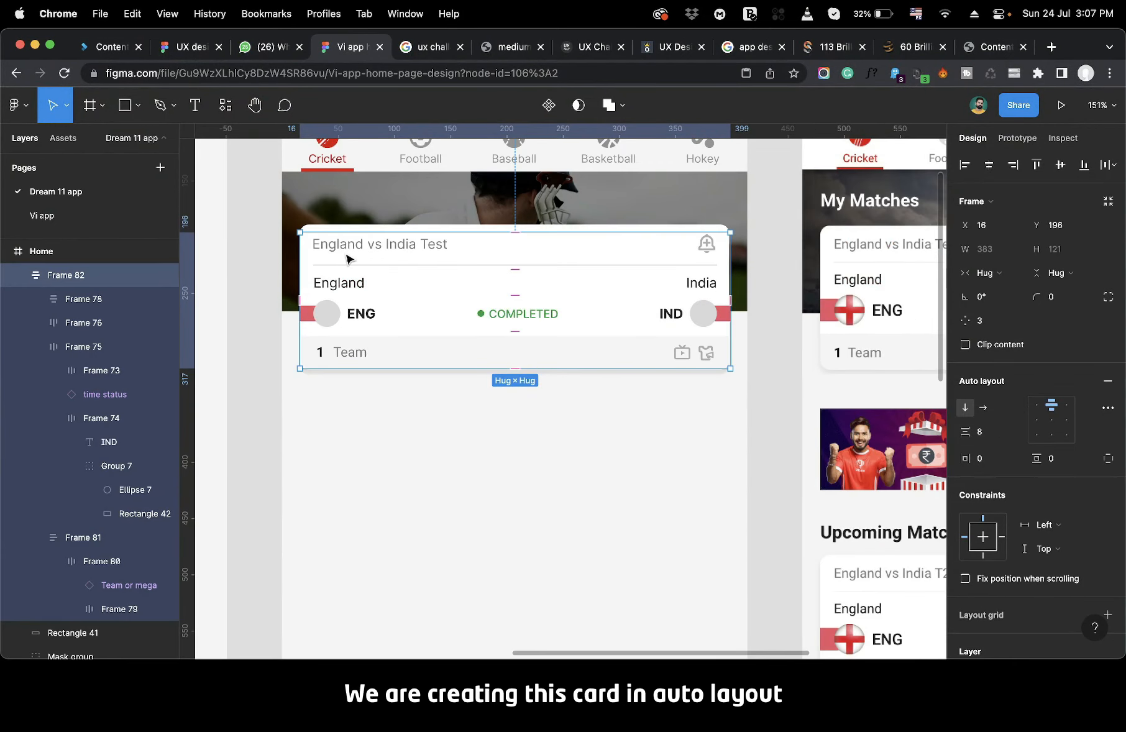
Move the auto layout card below the white background rectangle and give it a solid FFFFFF fill.
left_click_drag(348, 258, 347, 416)
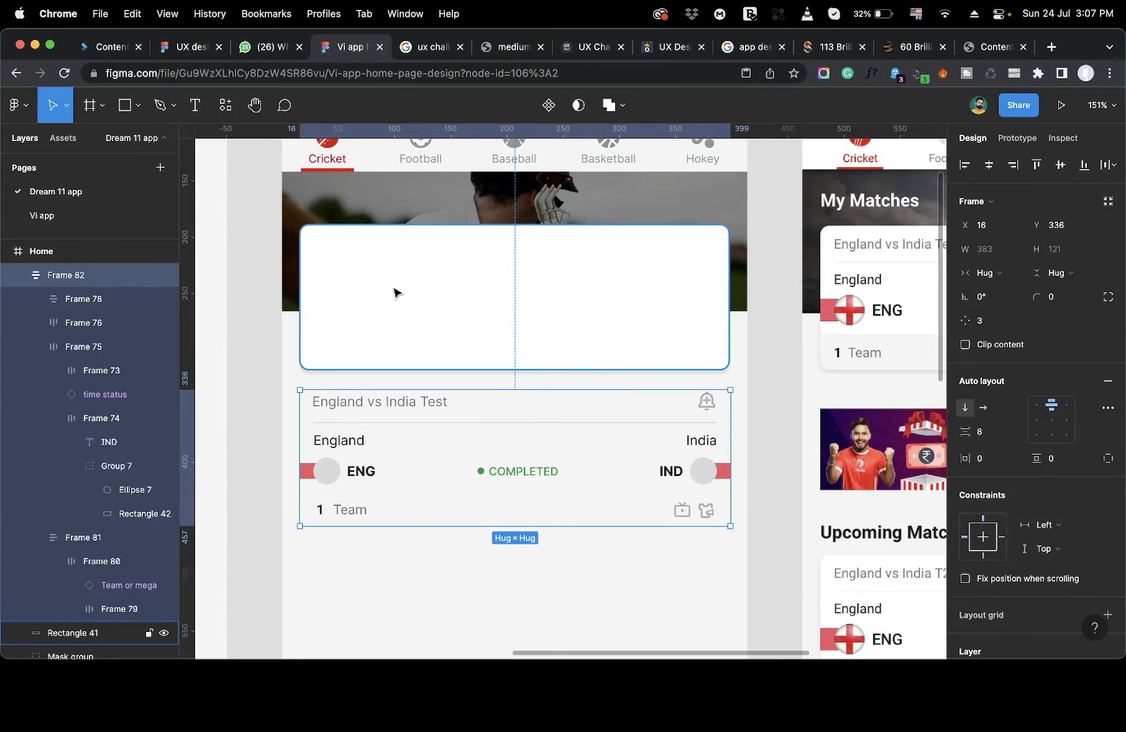
left_click(390, 284)
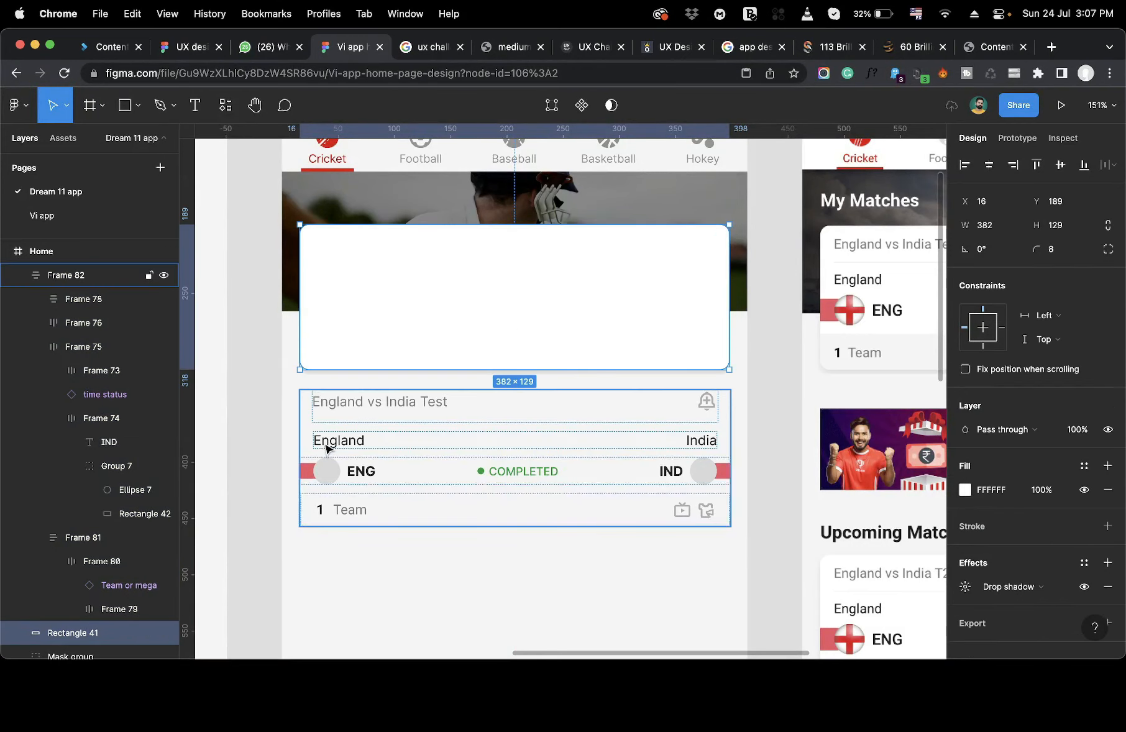
left_click(326, 448)
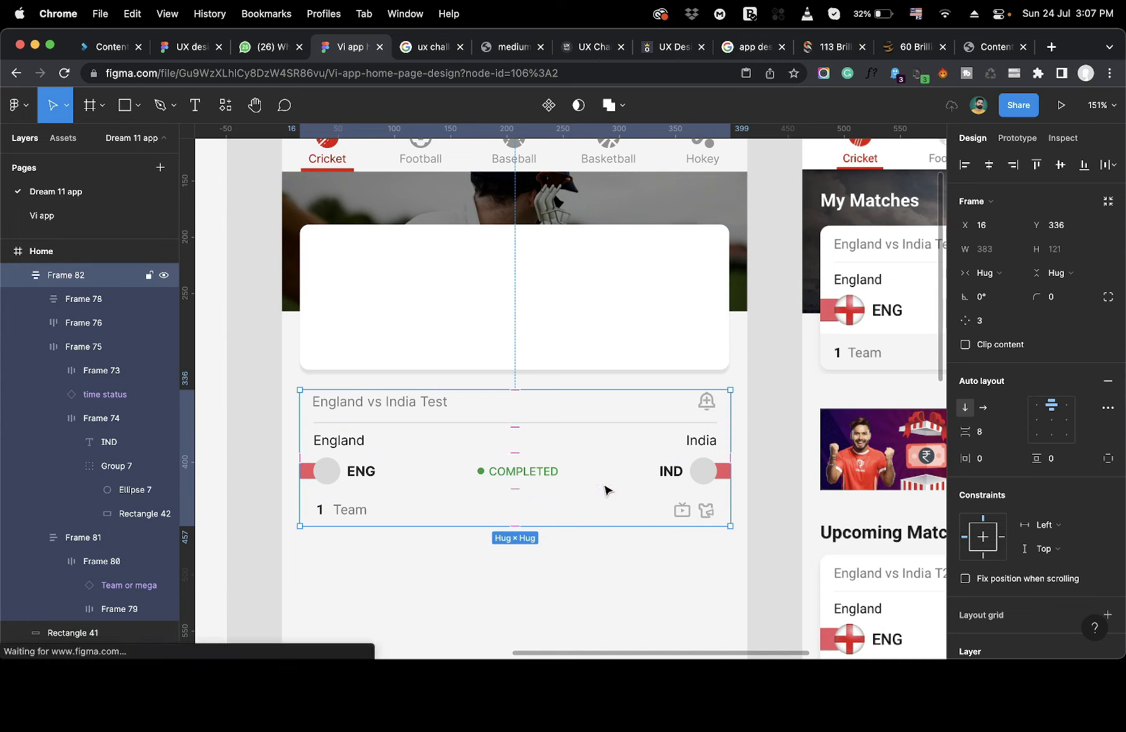
scroll(1059, 455, "down", 1)
scroll(1059, 456, "down", 5)
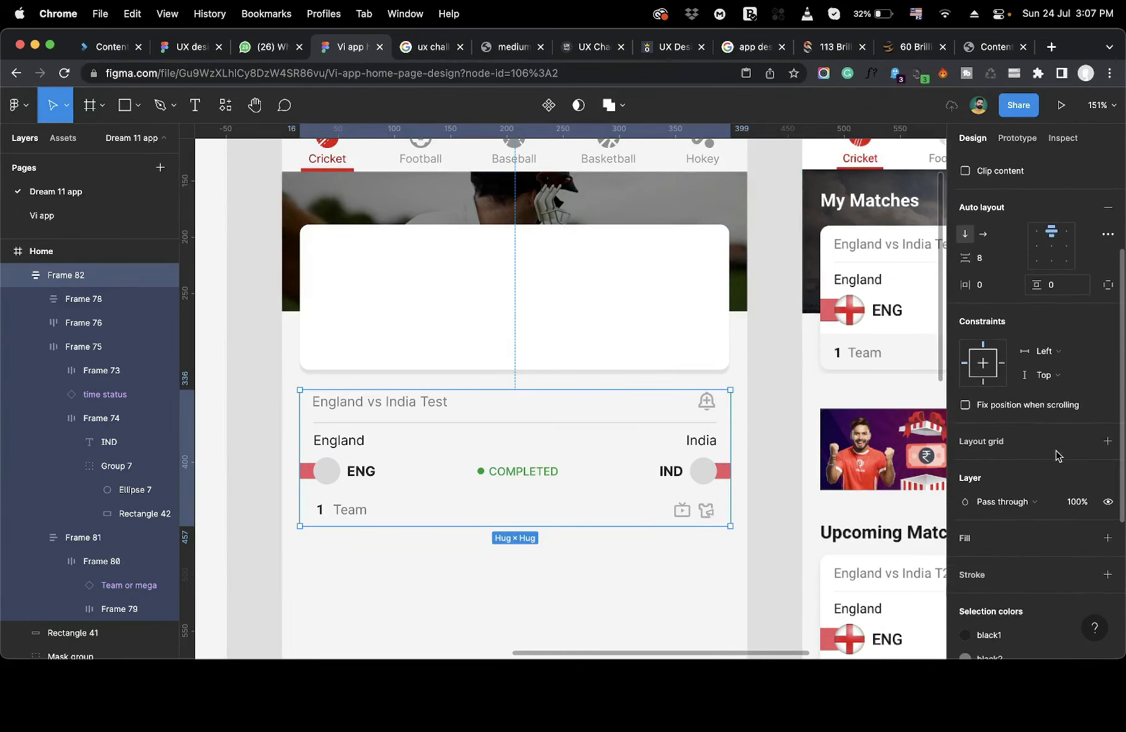
left_click(1107, 441)
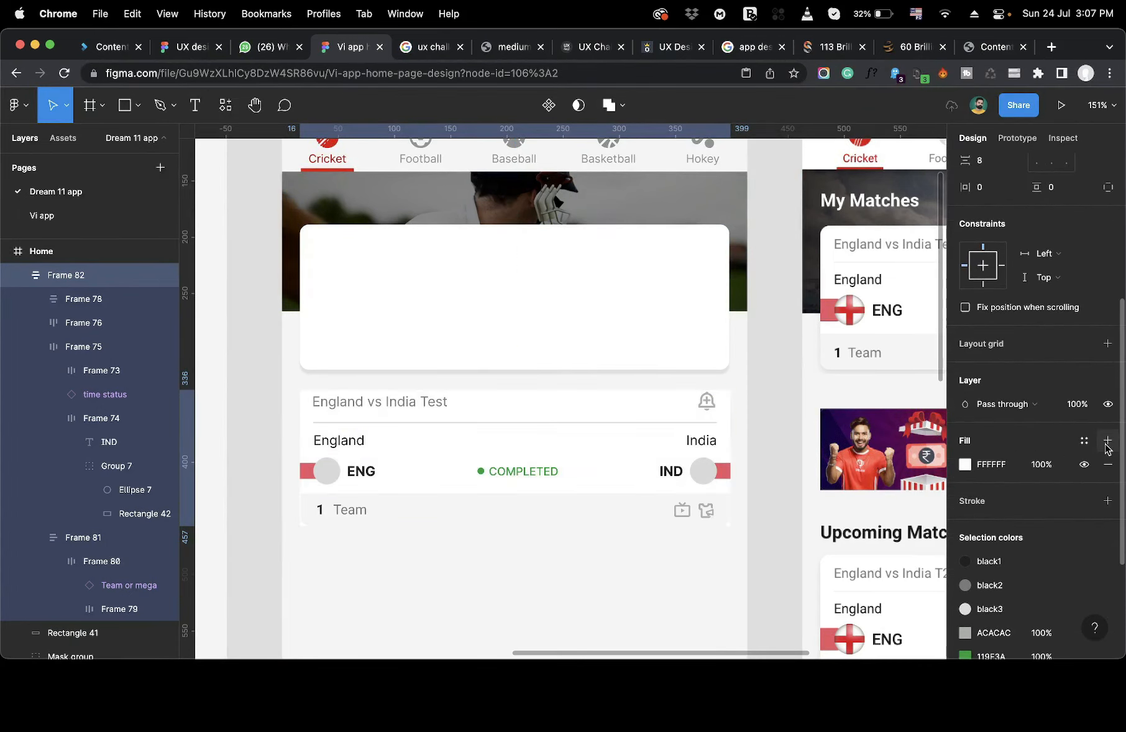
Set the auto layout card's corner radius to 8 and give it the same drop shadow as the white rectangle.
scroll(1005, 261, "up", 6)
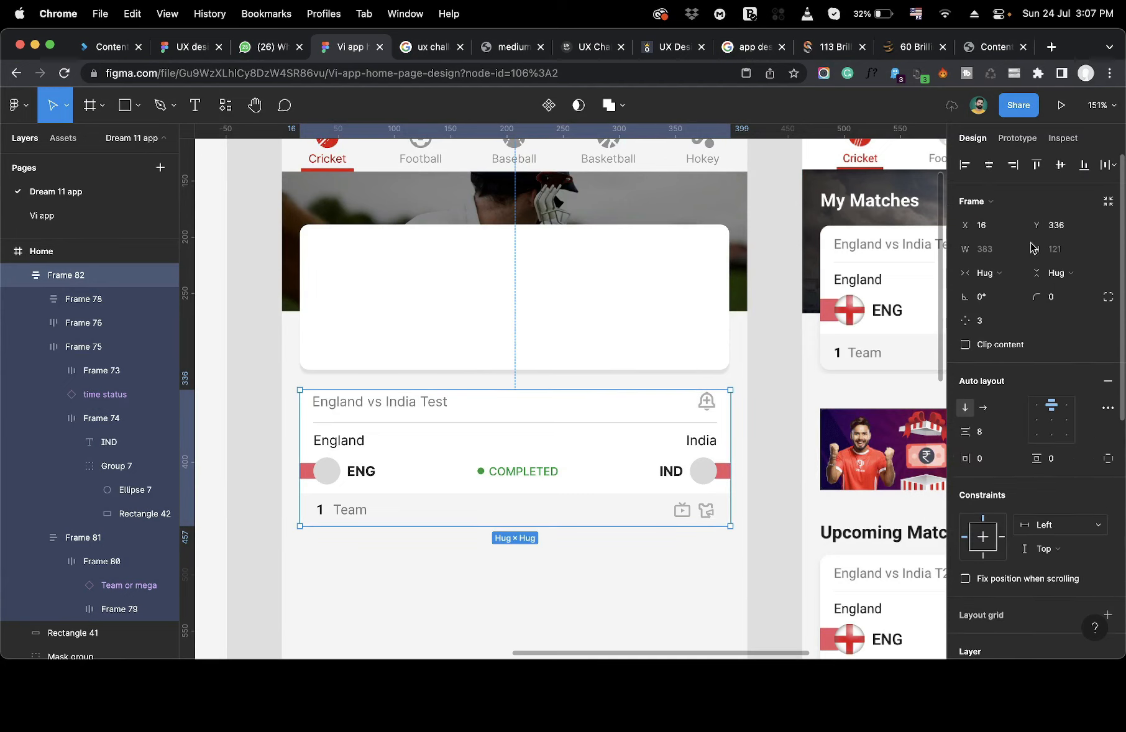
left_click(1048, 298)
key("Return")
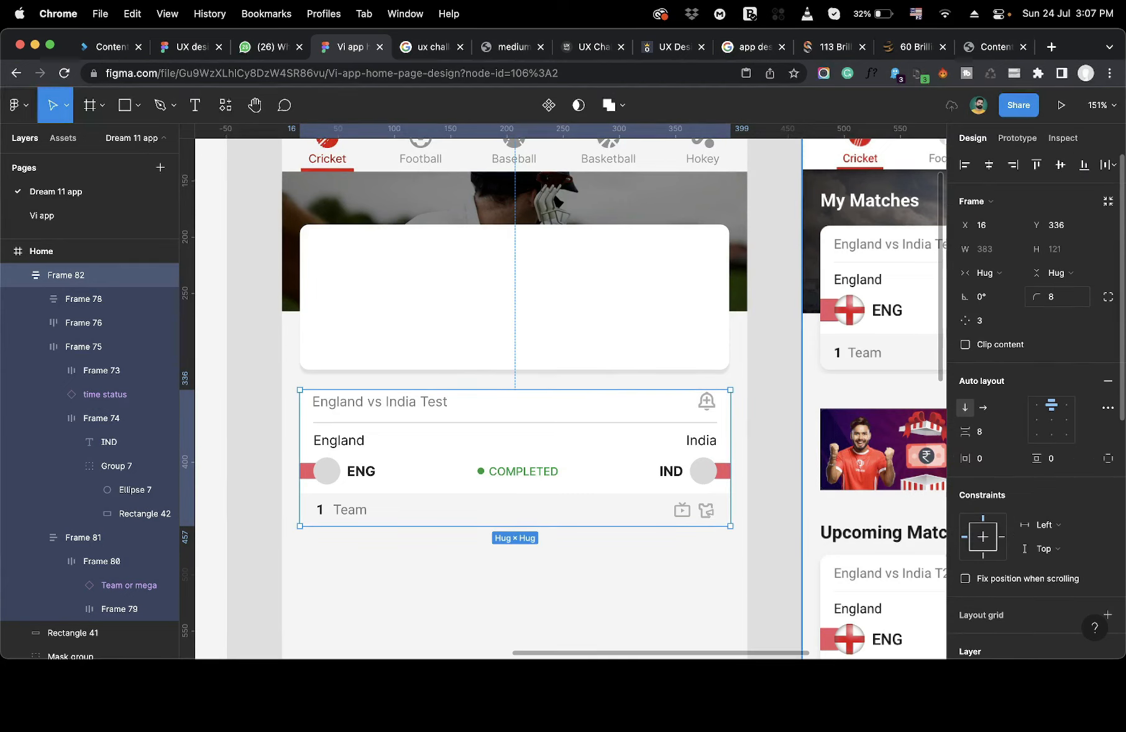
left_click(631, 582)
left_click(682, 308)
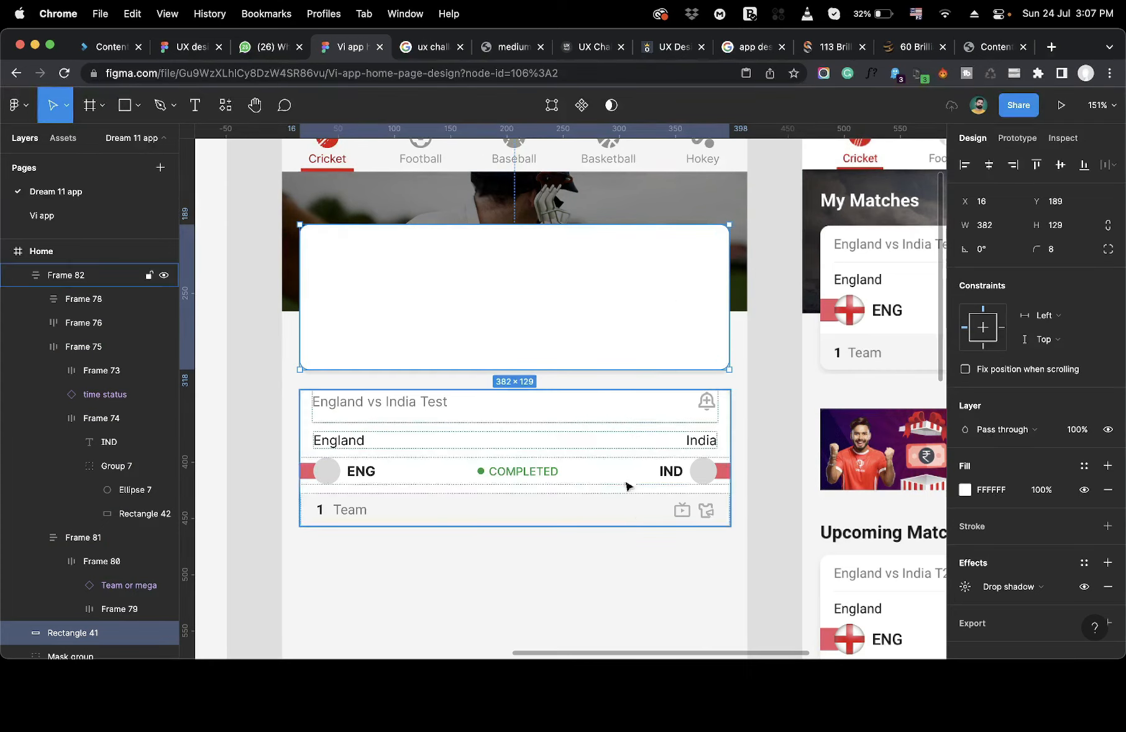
left_click(666, 401)
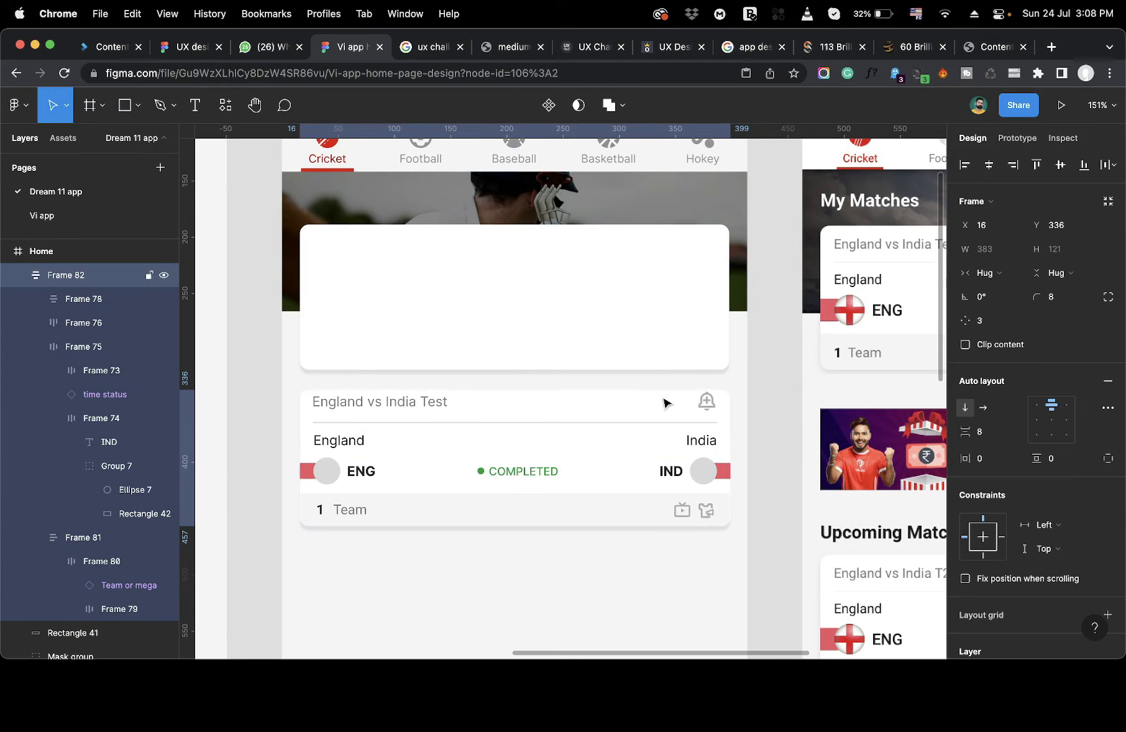
left_click(635, 532)
Delete the old white background rectangle and move the auto layout card up into its place over the banner at Y 189.
left_click(624, 337)
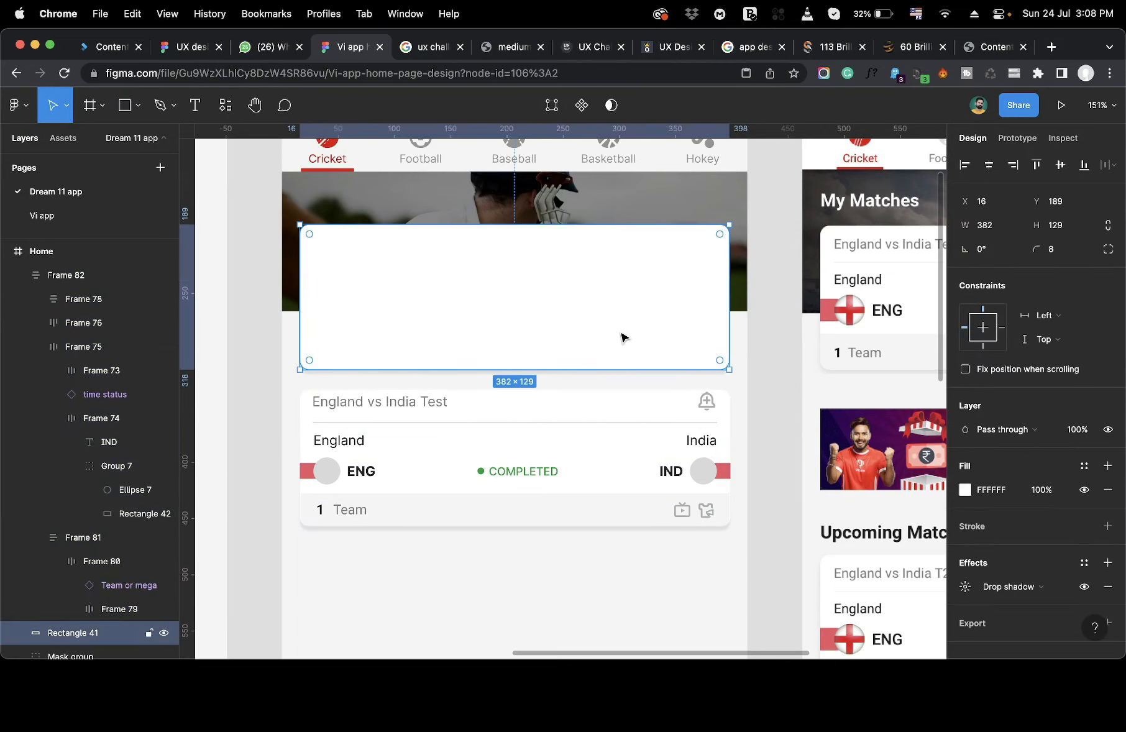
key("Delete")
left_click(596, 441)
left_click_drag(597, 442, 583, 276)
scroll(536, 460, "up", 2)
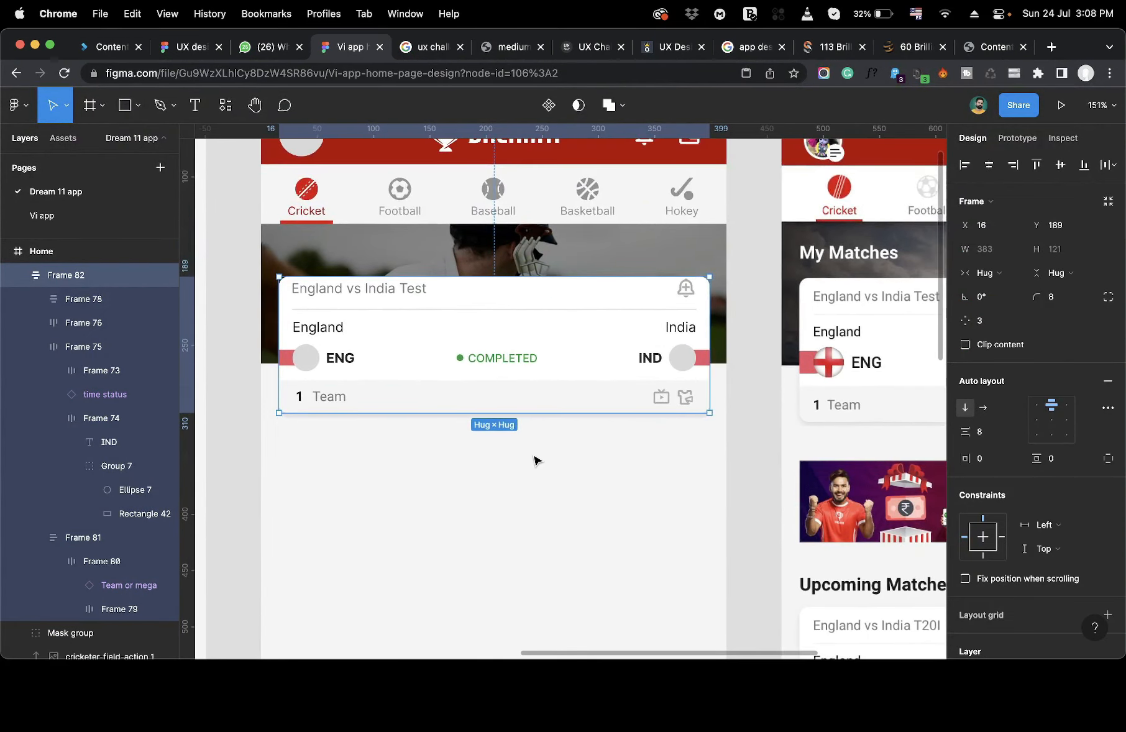
scroll(535, 459, "up", 3)
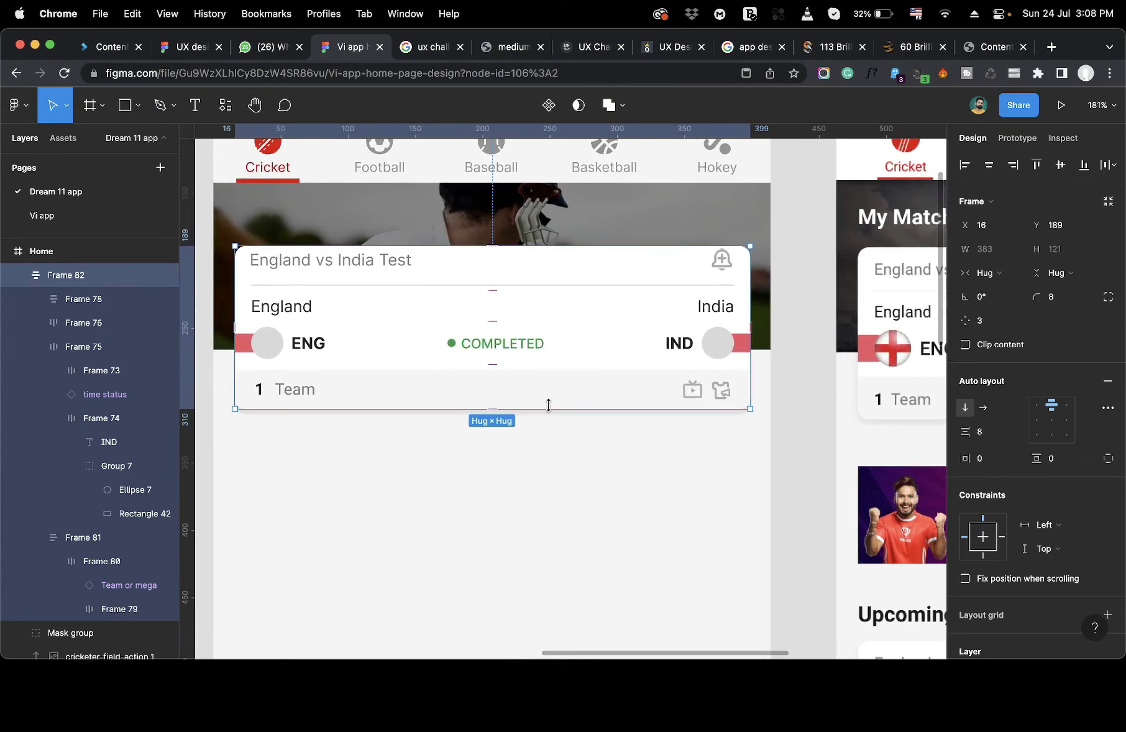
left_click(550, 450)
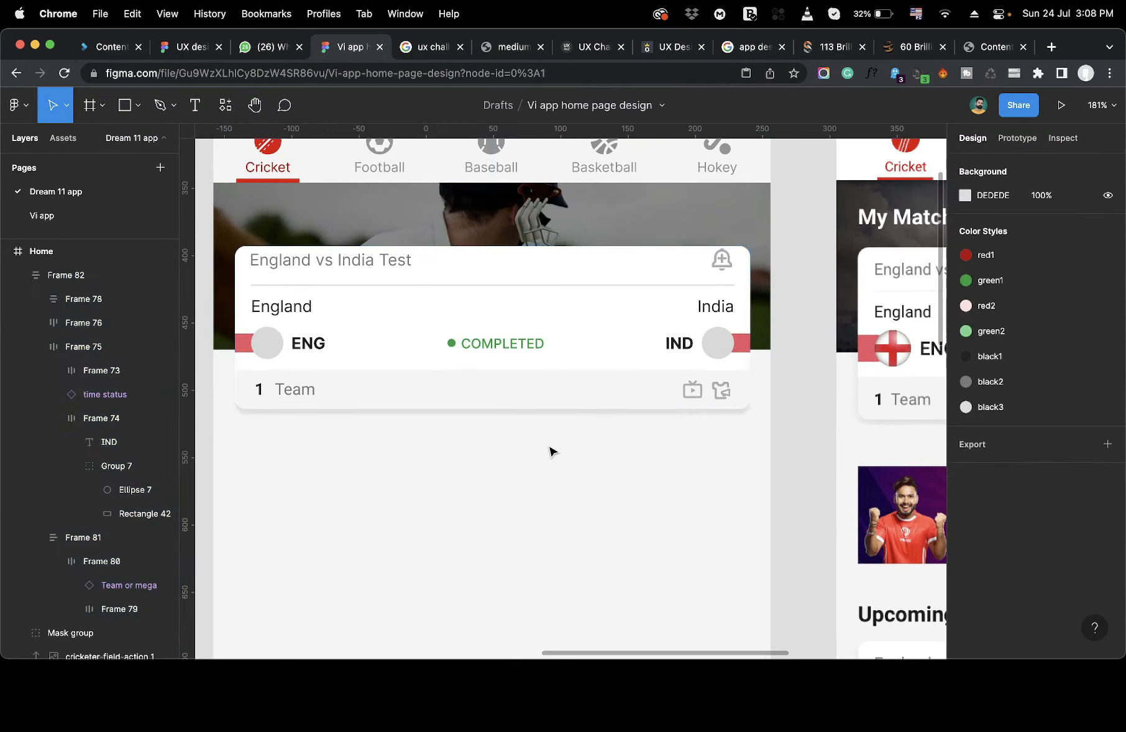
Try resizing the card from its right edge to test how its rows respond, and undo the resize.
left_click(509, 353)
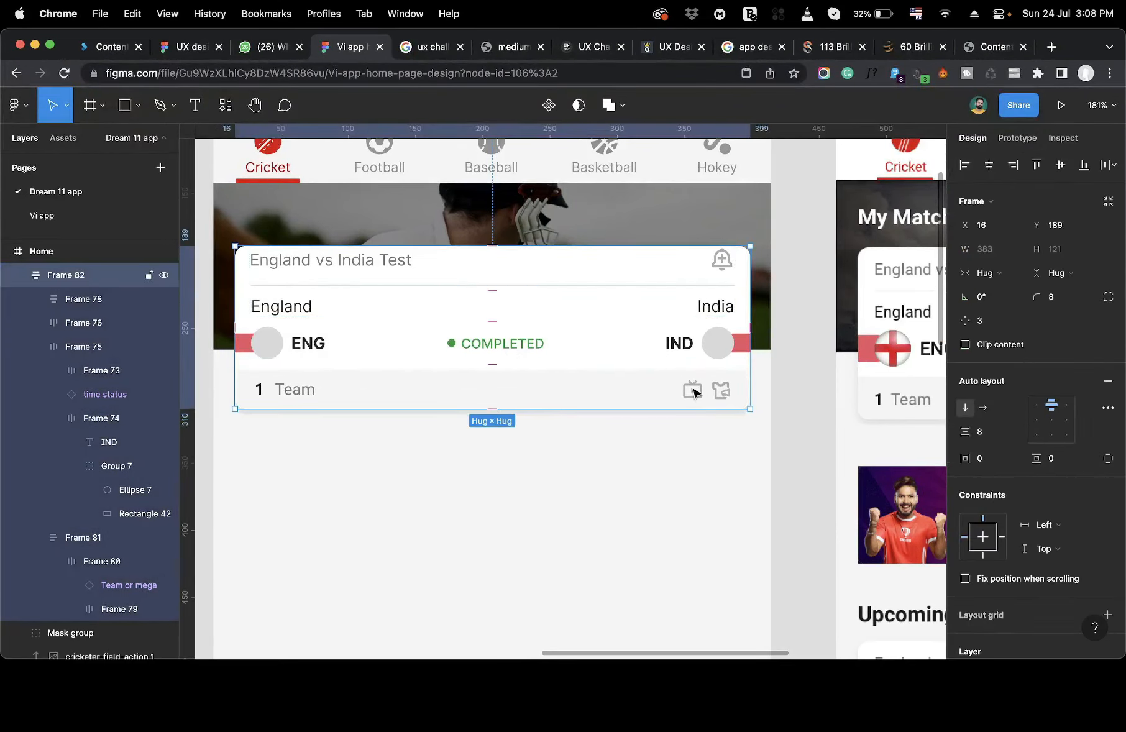
left_click_drag(753, 289, 750, 383)
left_click_drag(750, 295, 606, 326)
key("super+z")
left_click(661, 546)
Switch the card to a fixed width and set its grey footer row to fill the container horizontally.
left_click(641, 292)
left_click(1009, 285)
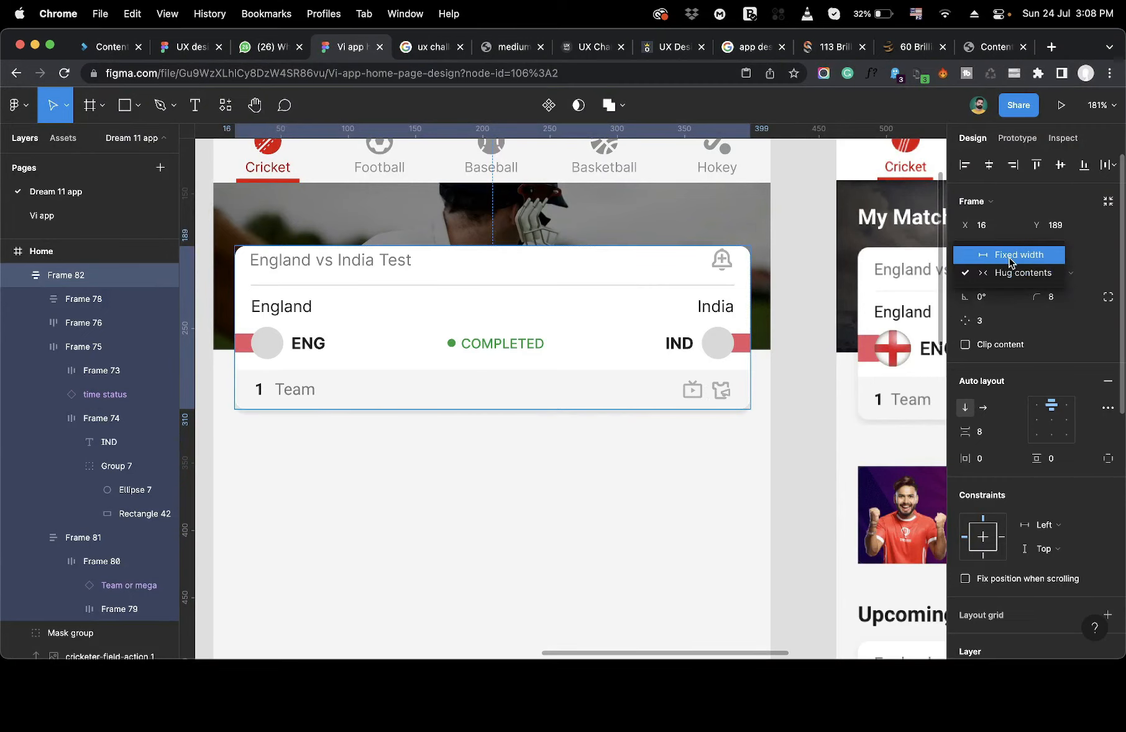
left_click(1009, 261)
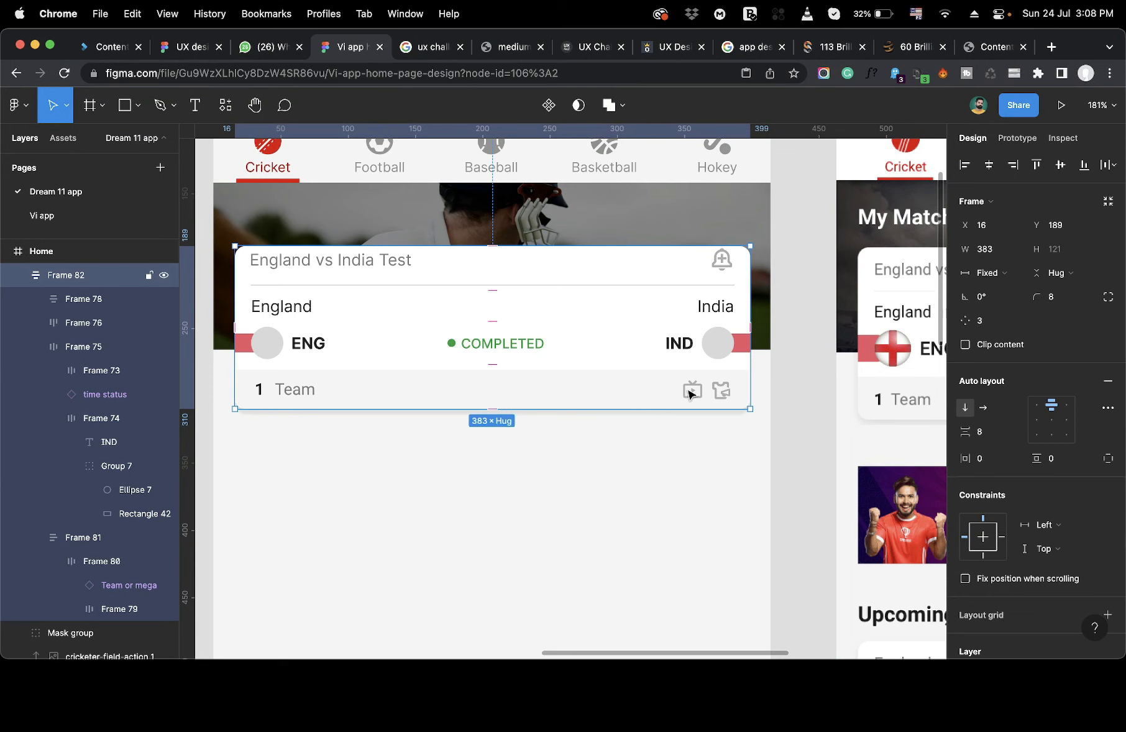
left_click(692, 395)
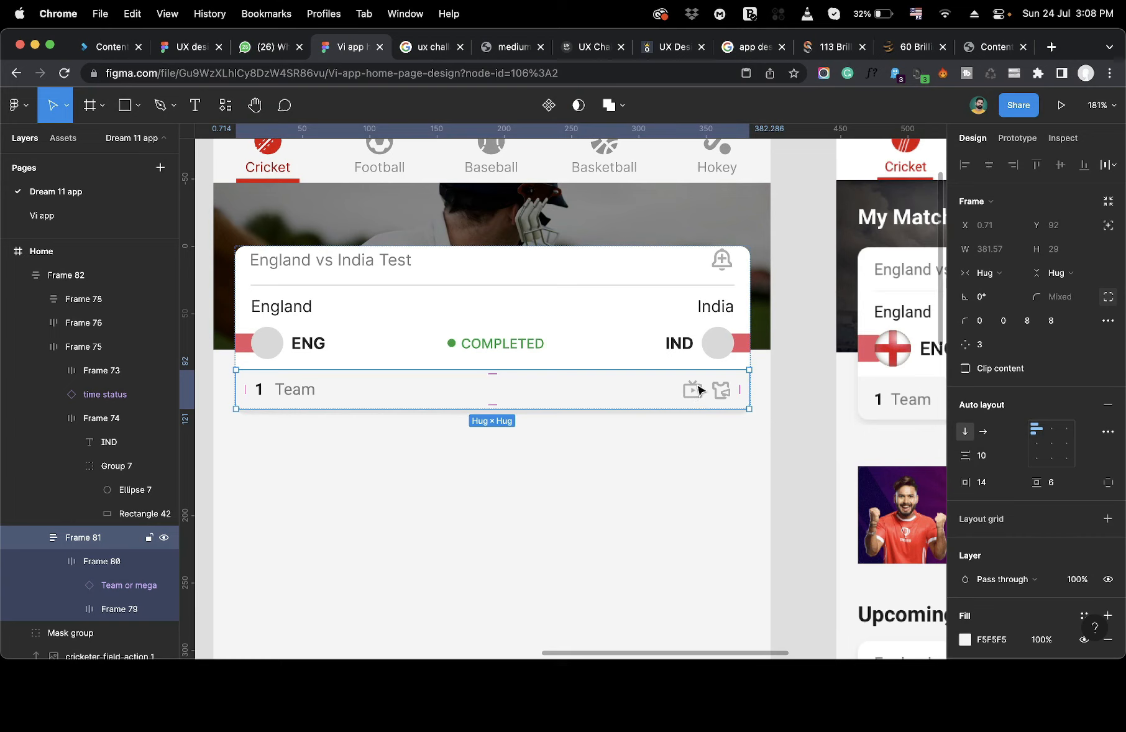
left_click(999, 282)
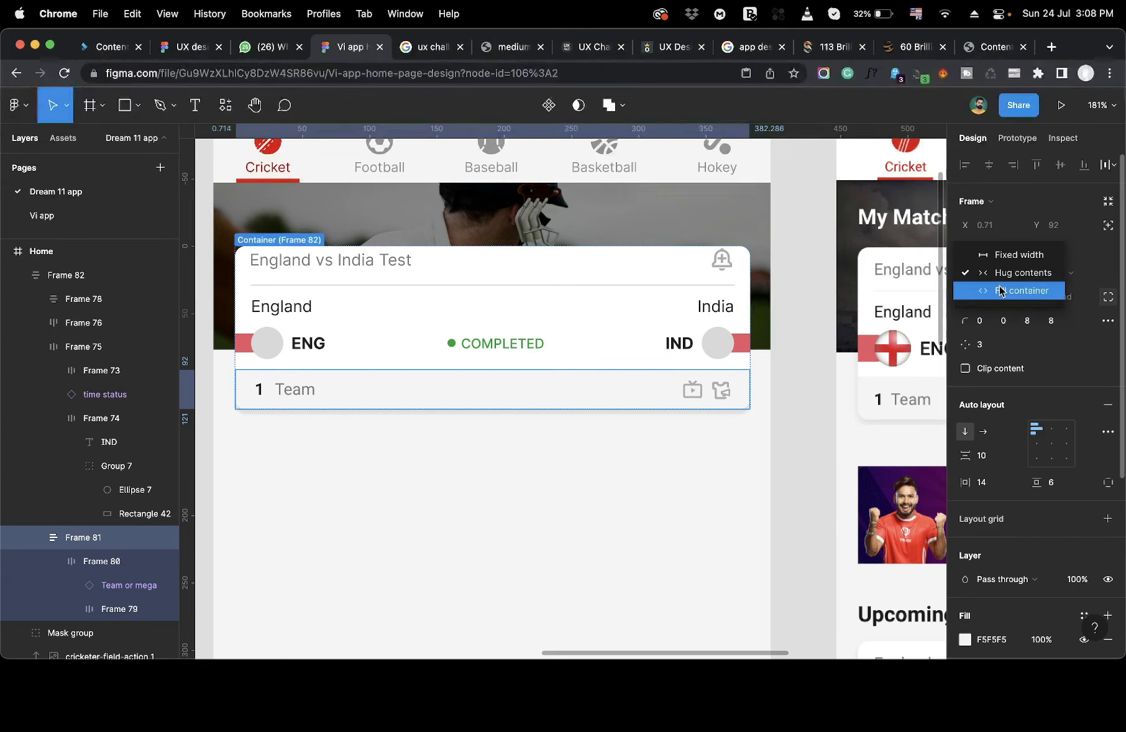
left_click(1001, 291)
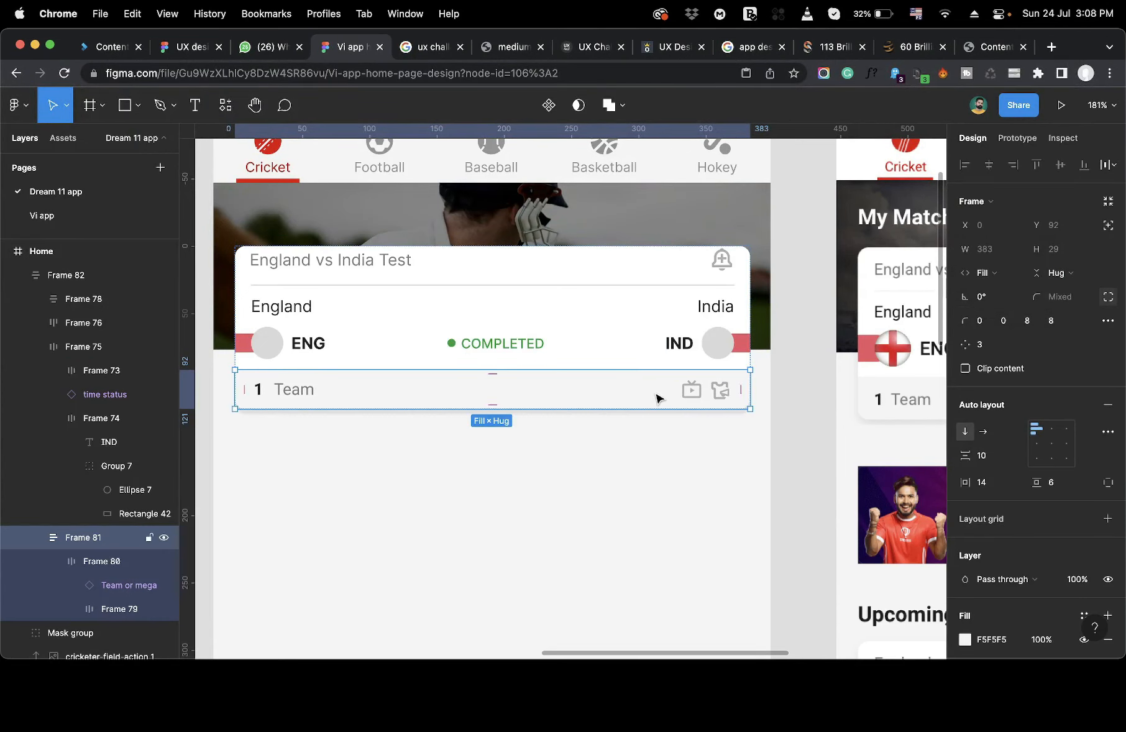
Set the ENG–IND team status row and the England–India country name row to fill the card's width.
left_click(572, 251)
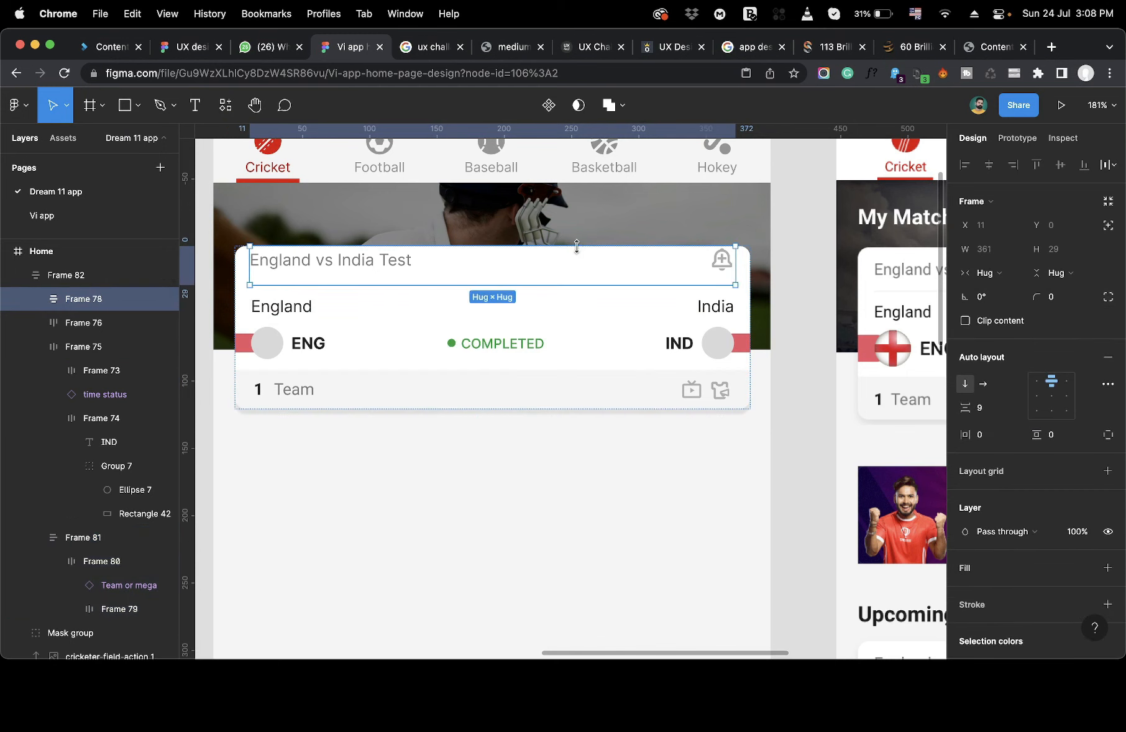
left_click(758, 308)
left_click(744, 287)
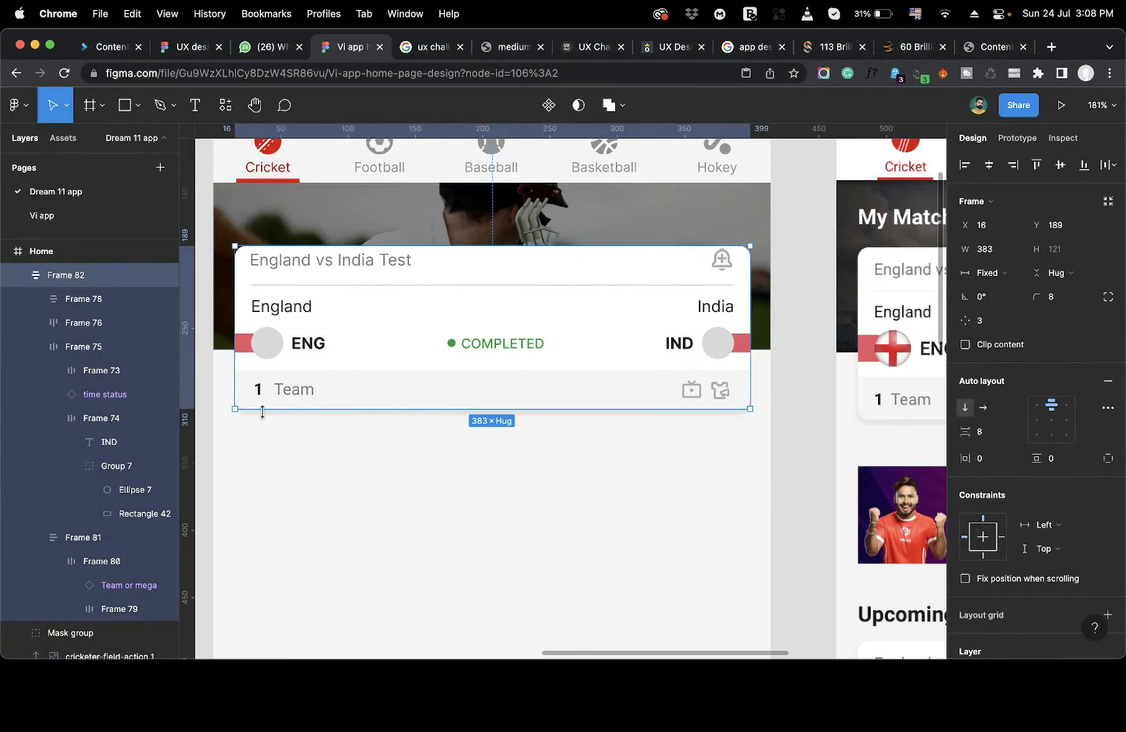
left_click(335, 392)
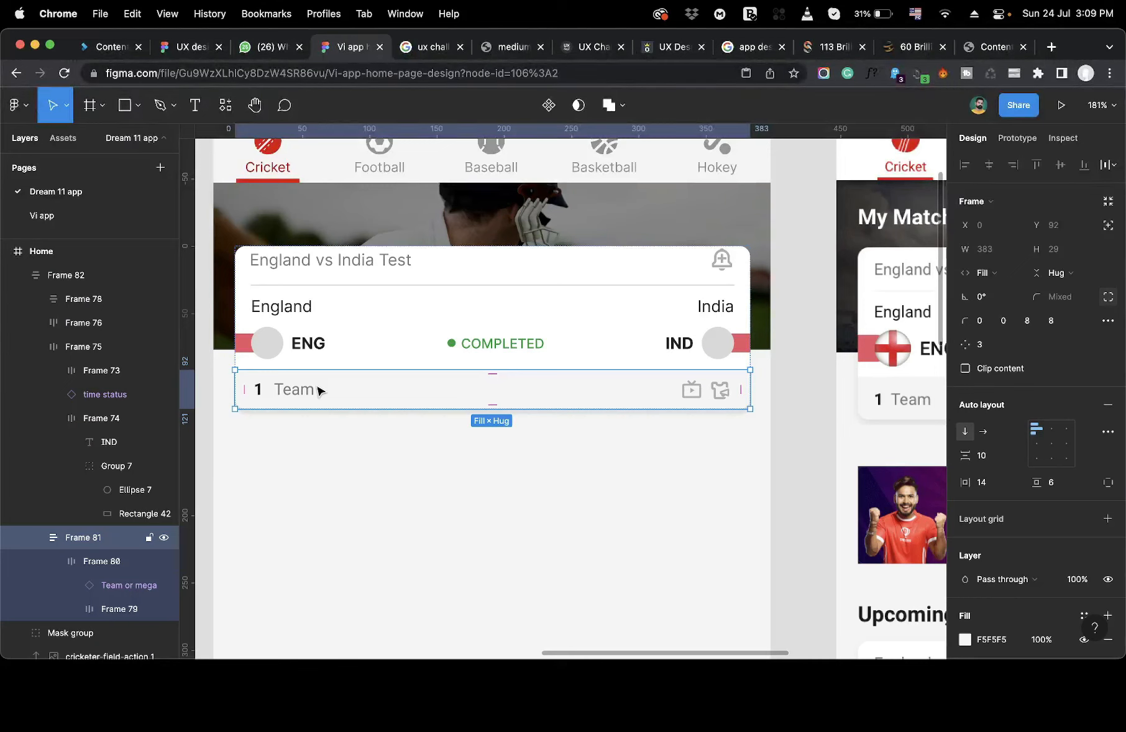
left_click(305, 348)
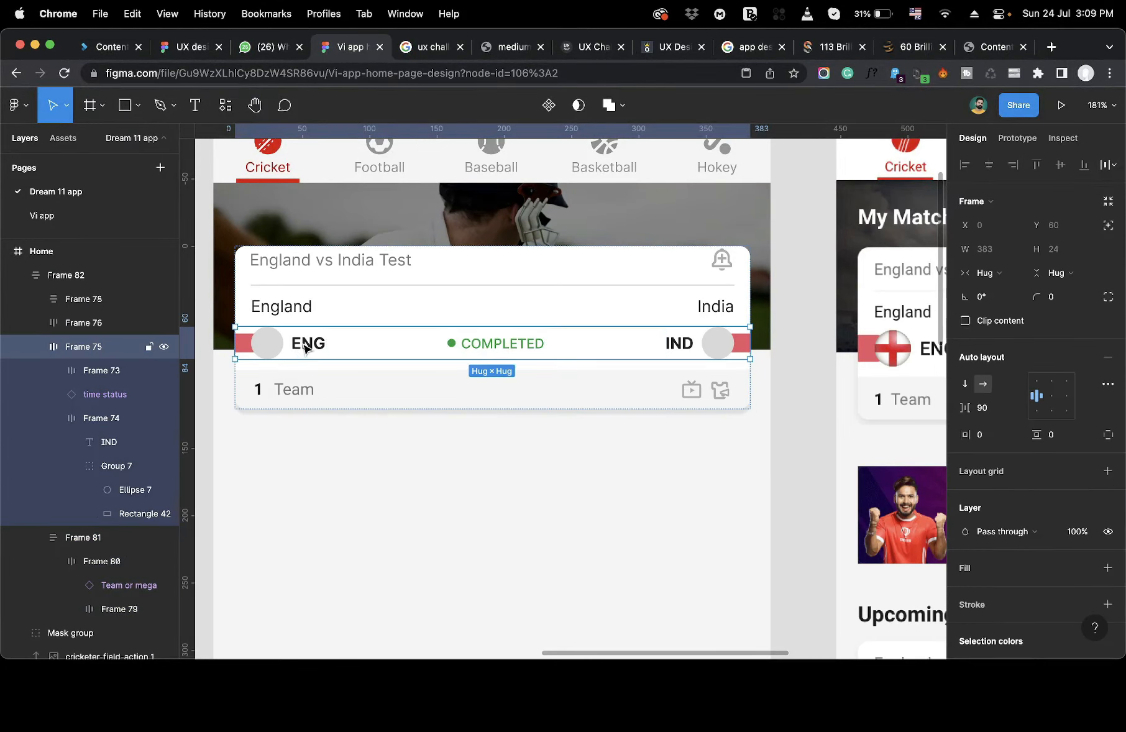
left_click(1000, 279)
left_click(1000, 280)
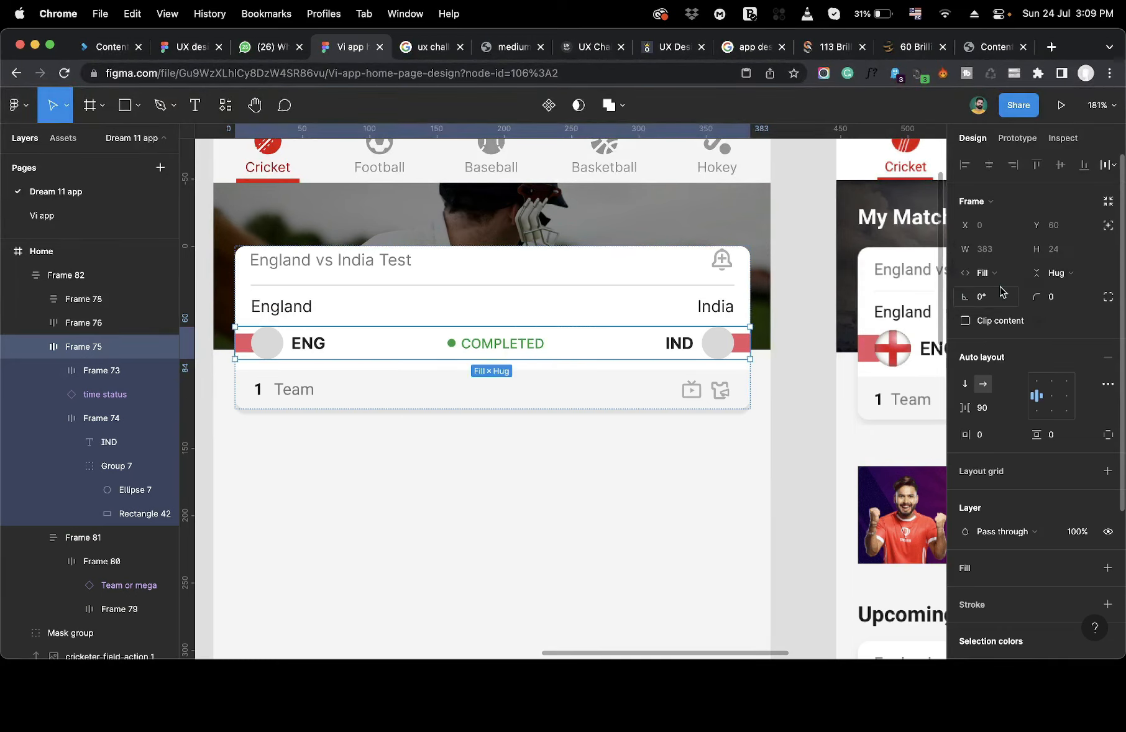
left_click(733, 312)
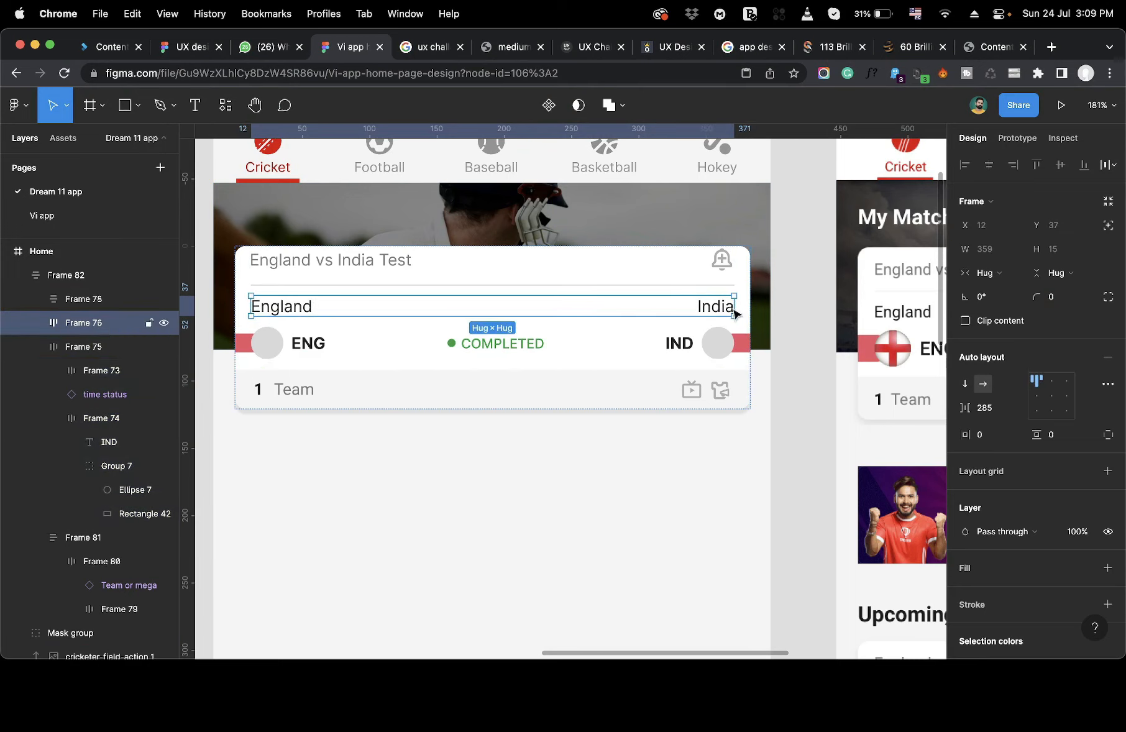
left_click(1001, 273)
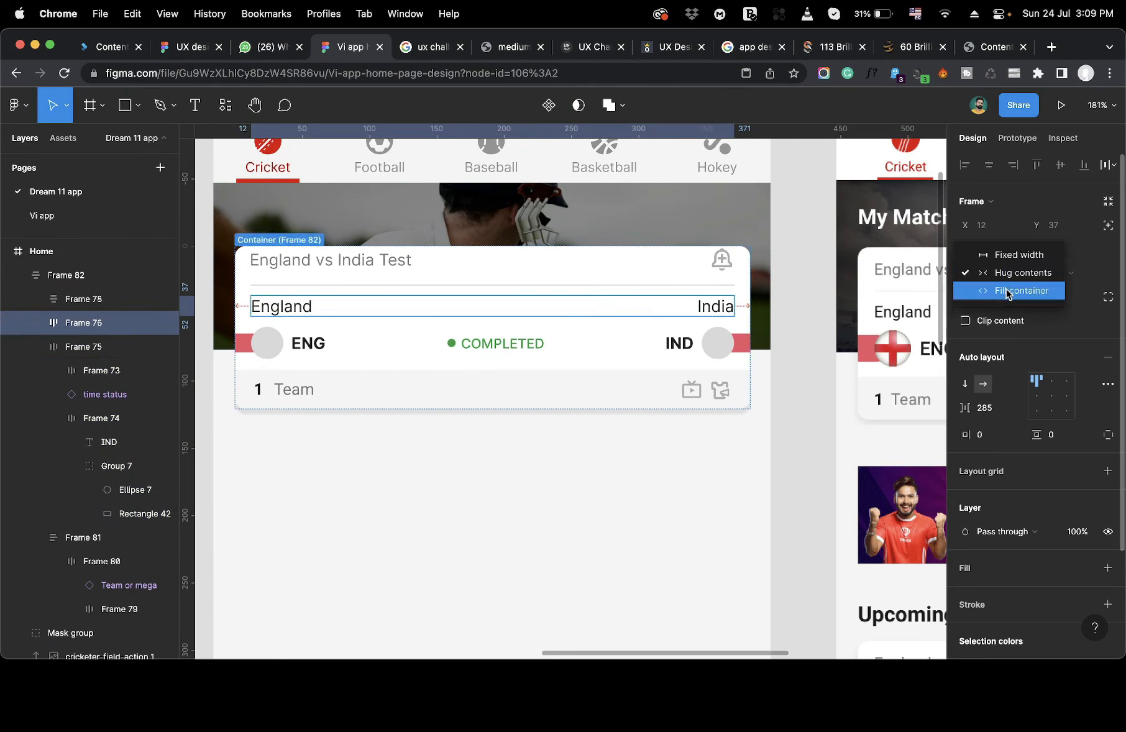
left_click(1007, 291)
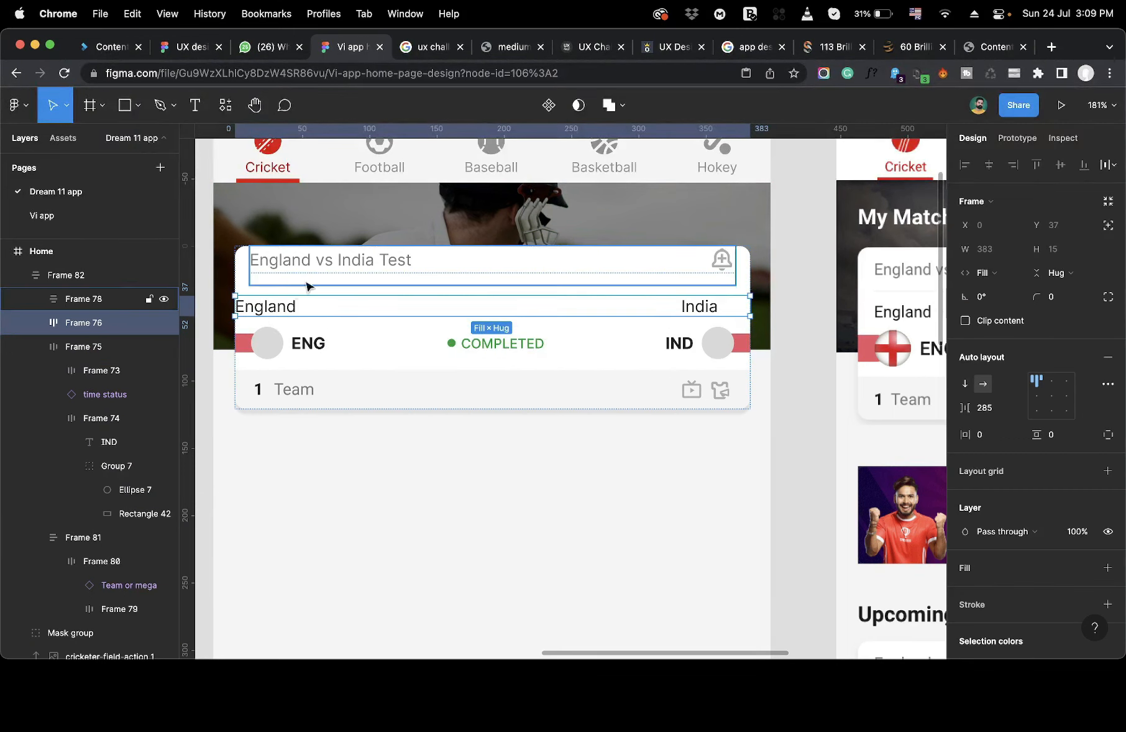
Set the title section and its inner row with the match title and bell icon to fill the container horizontally.
left_click(318, 266)
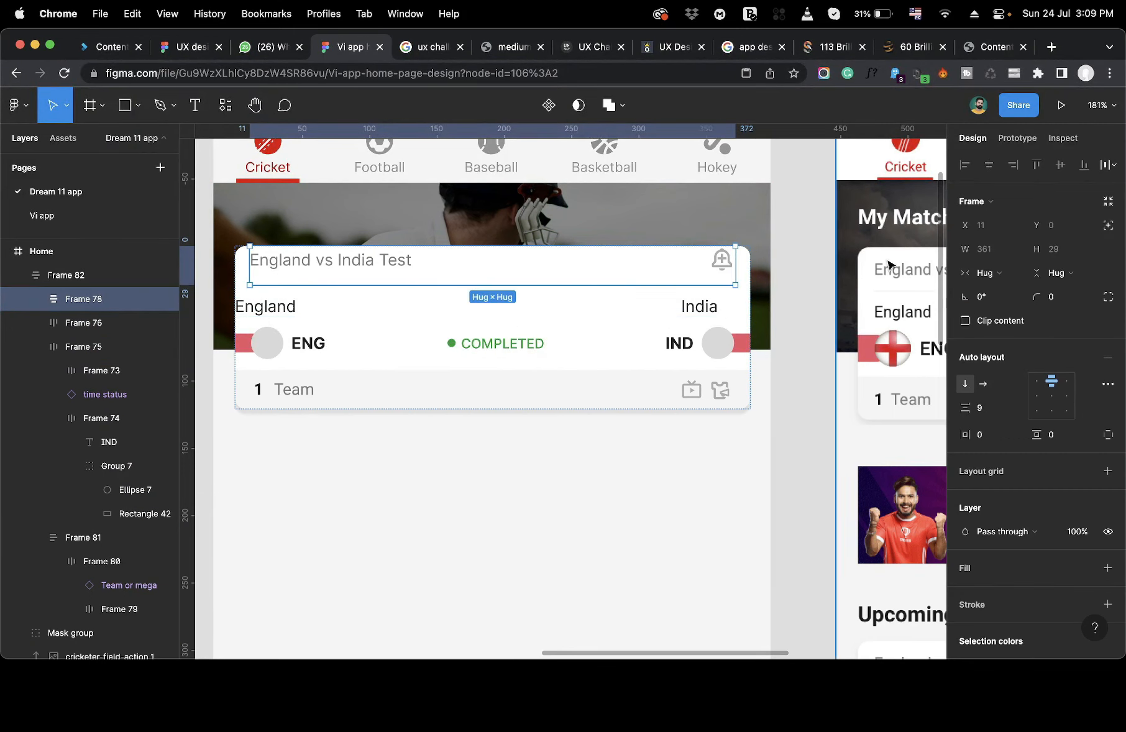
left_click(1011, 274)
left_click(1013, 291)
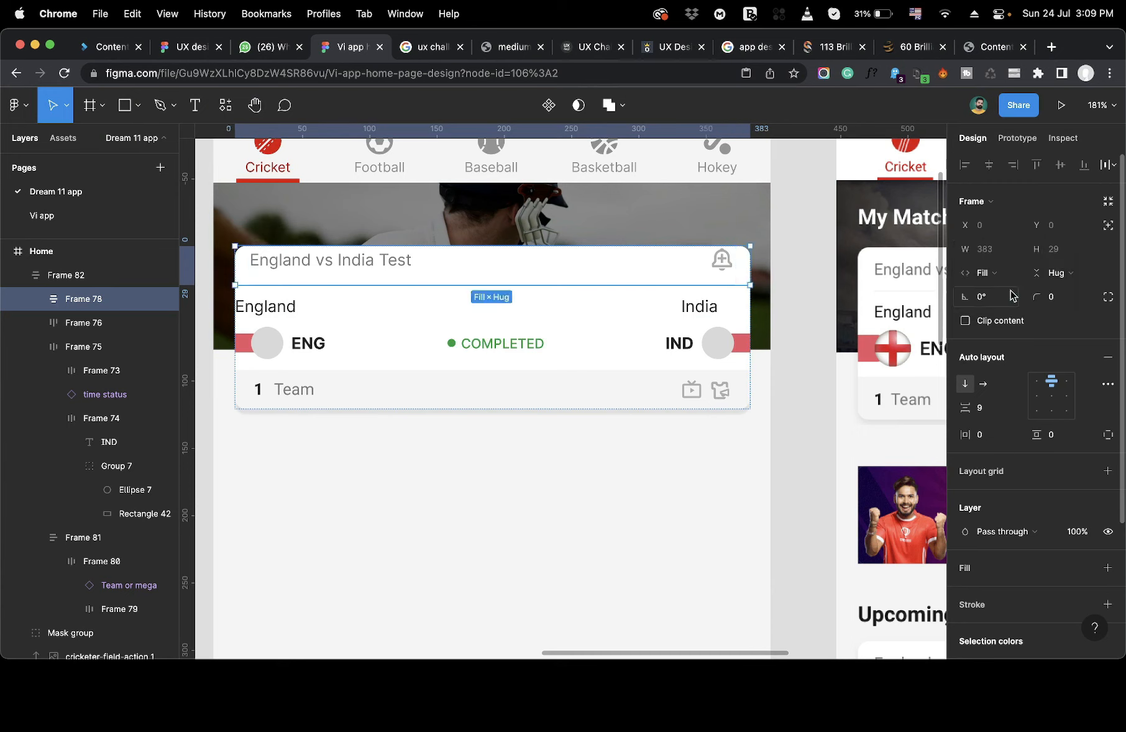
left_click(728, 271)
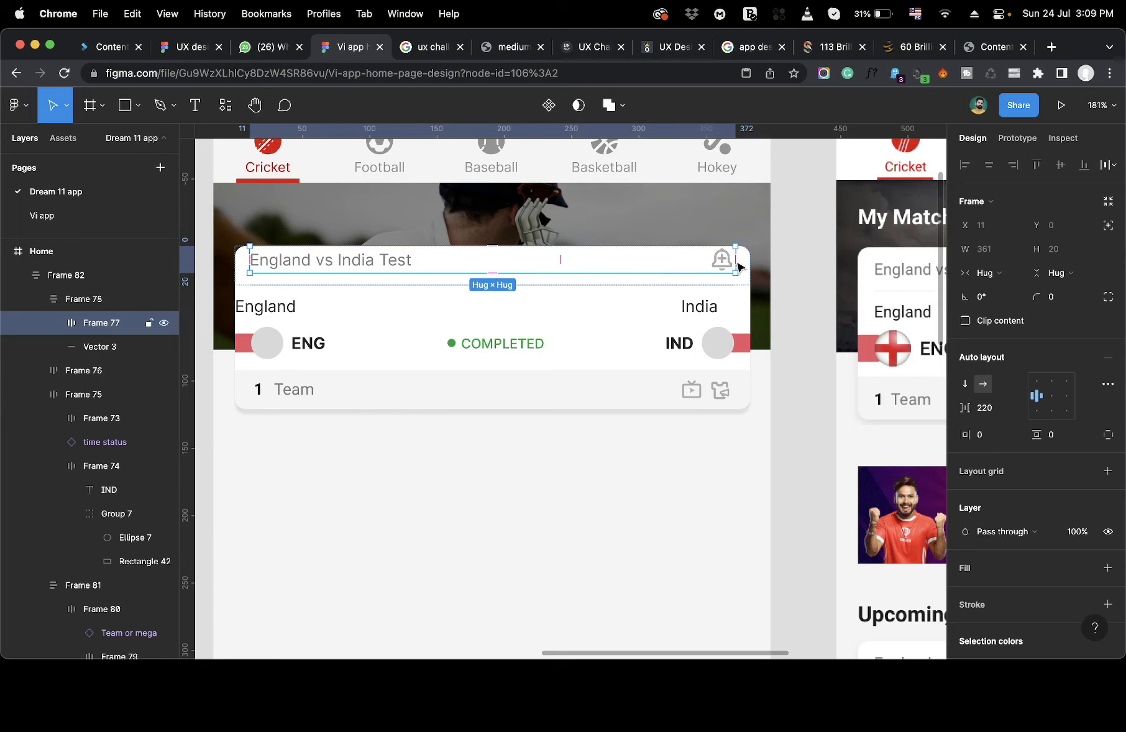
left_click(985, 274)
left_click(997, 289)
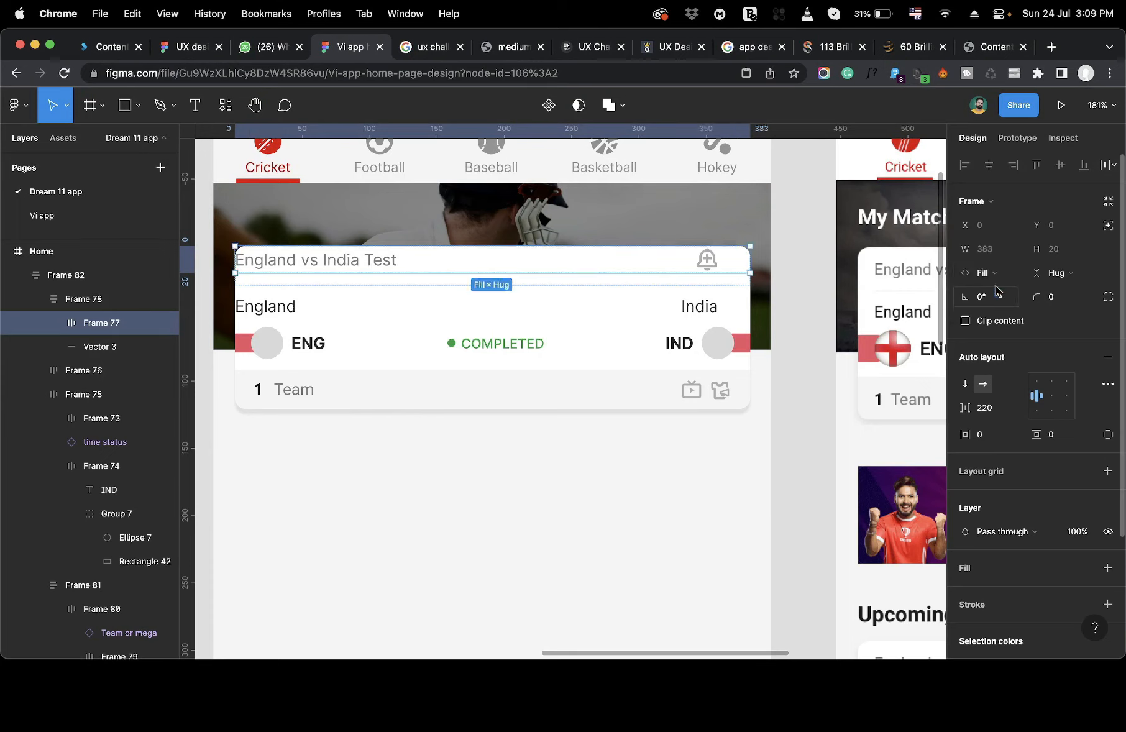
Set the inner footer row holding the 1 Team label and icons to fill the grey footer's width.
left_click(702, 306)
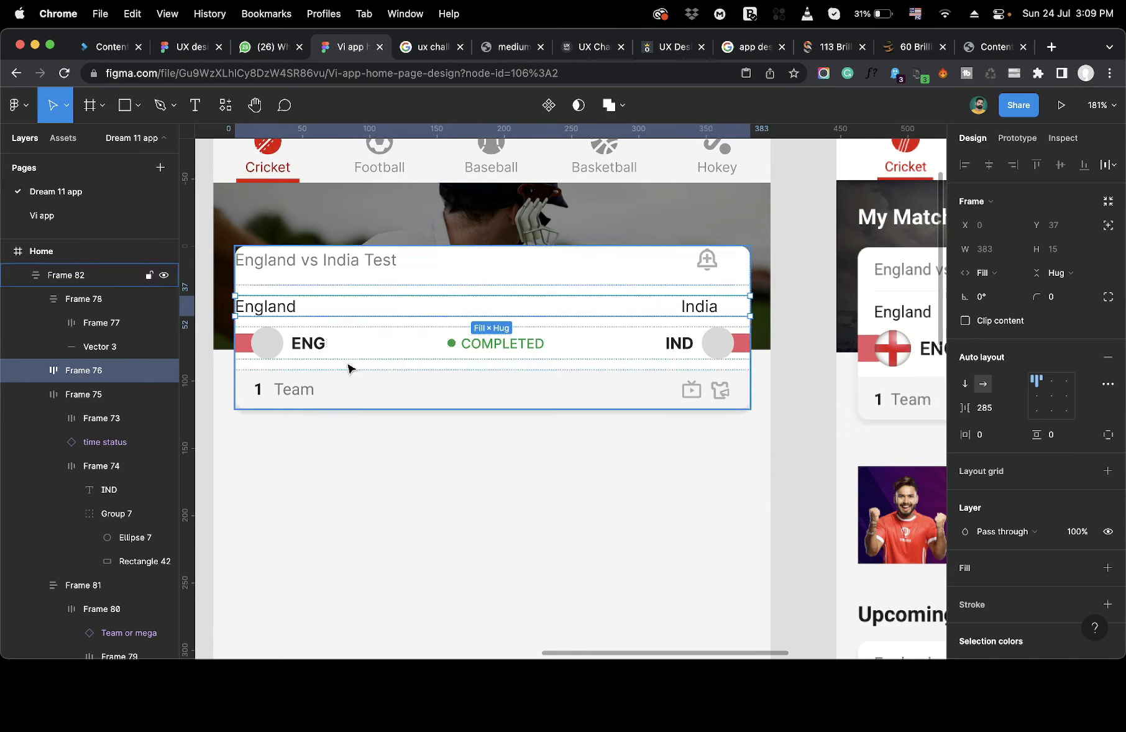
left_click(297, 393)
left_click(297, 393)
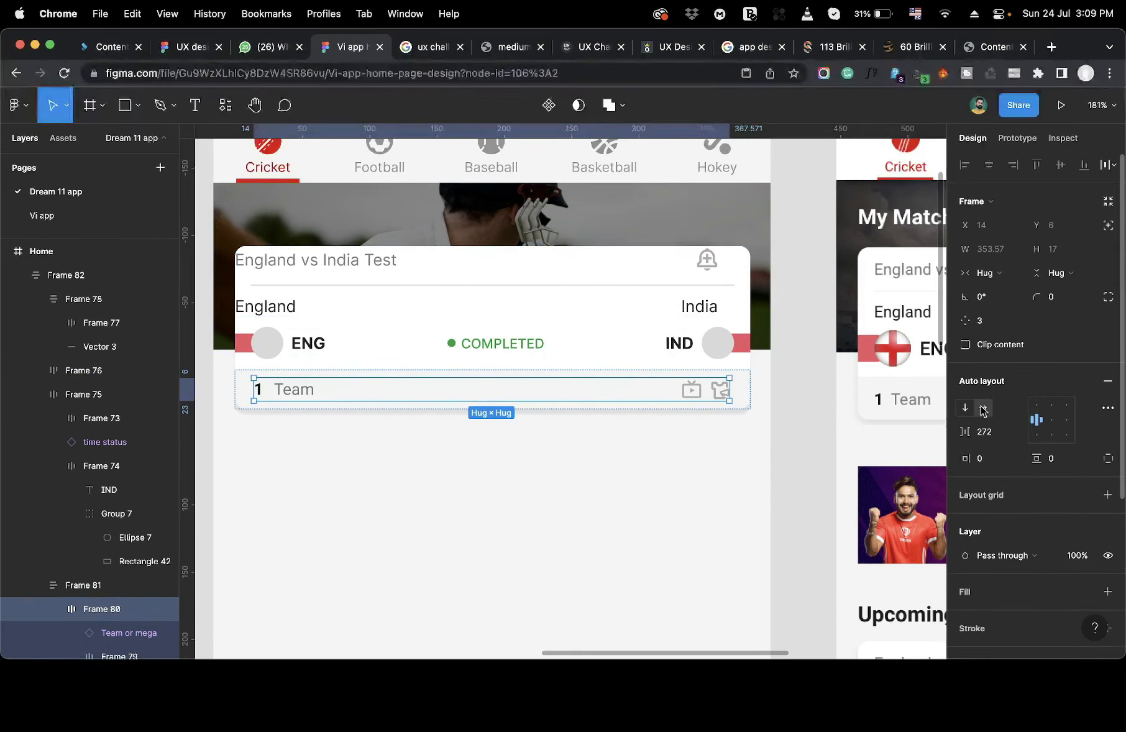
left_click(990, 273)
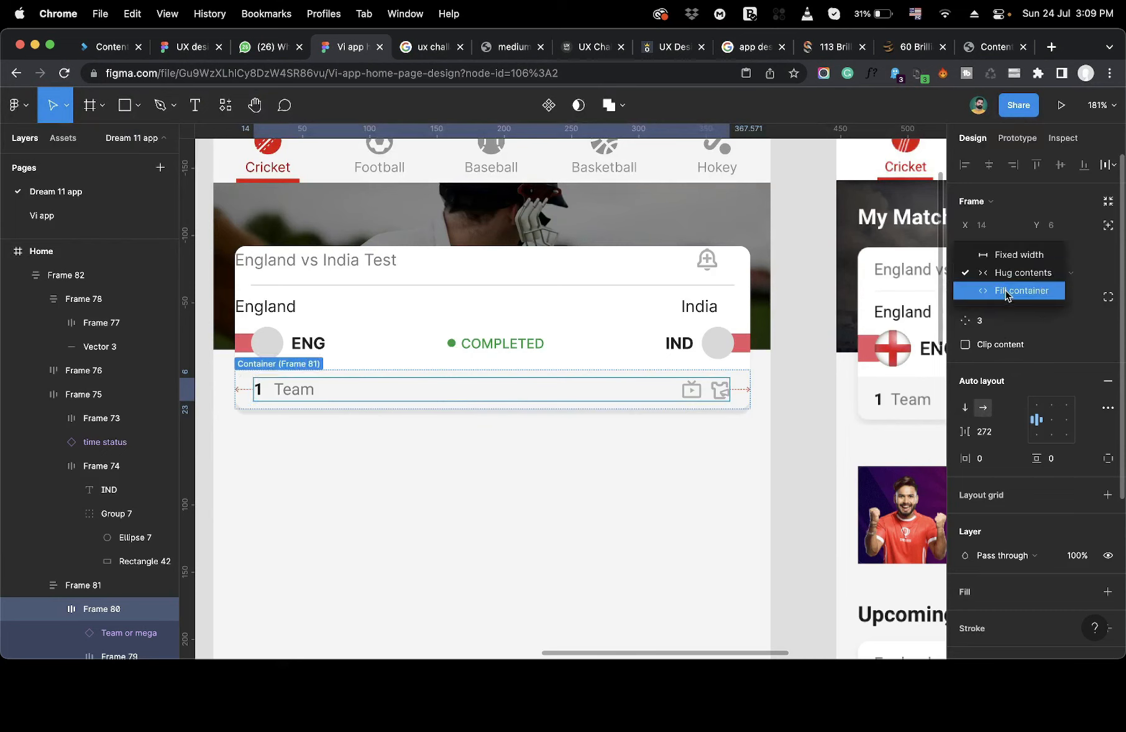
left_click(1004, 289)
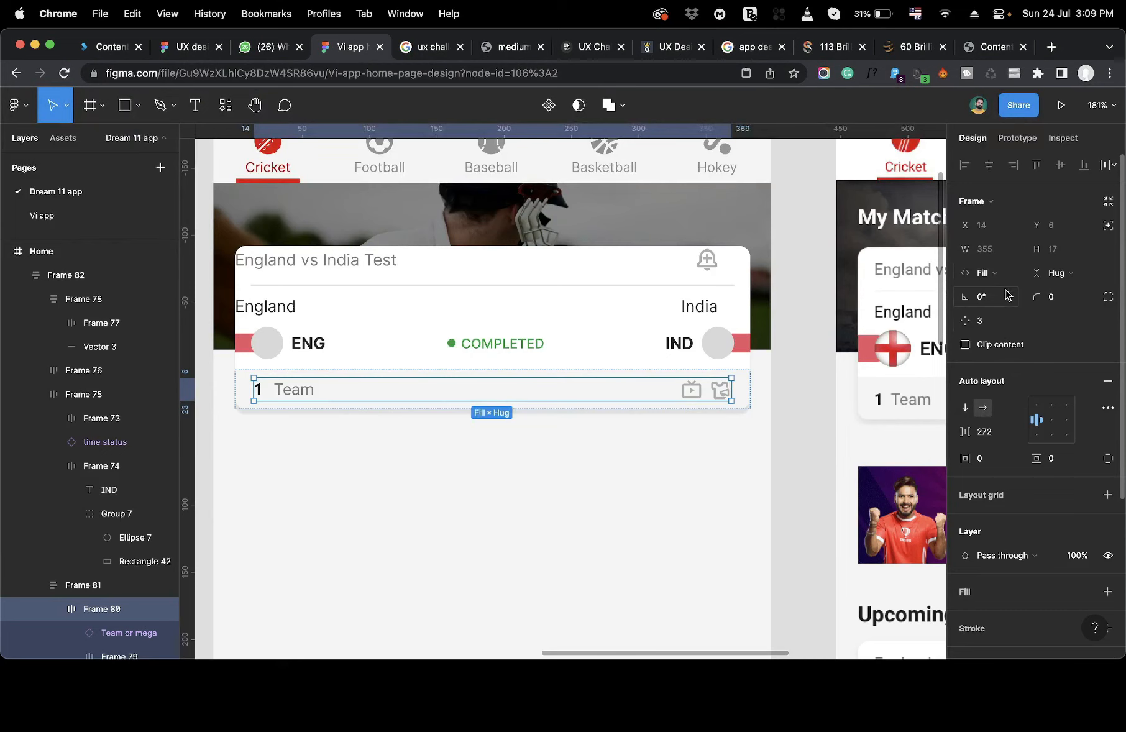
Examine the grey footer's side padding and compare the card's row alignment with the reference match card.
left_click(744, 395)
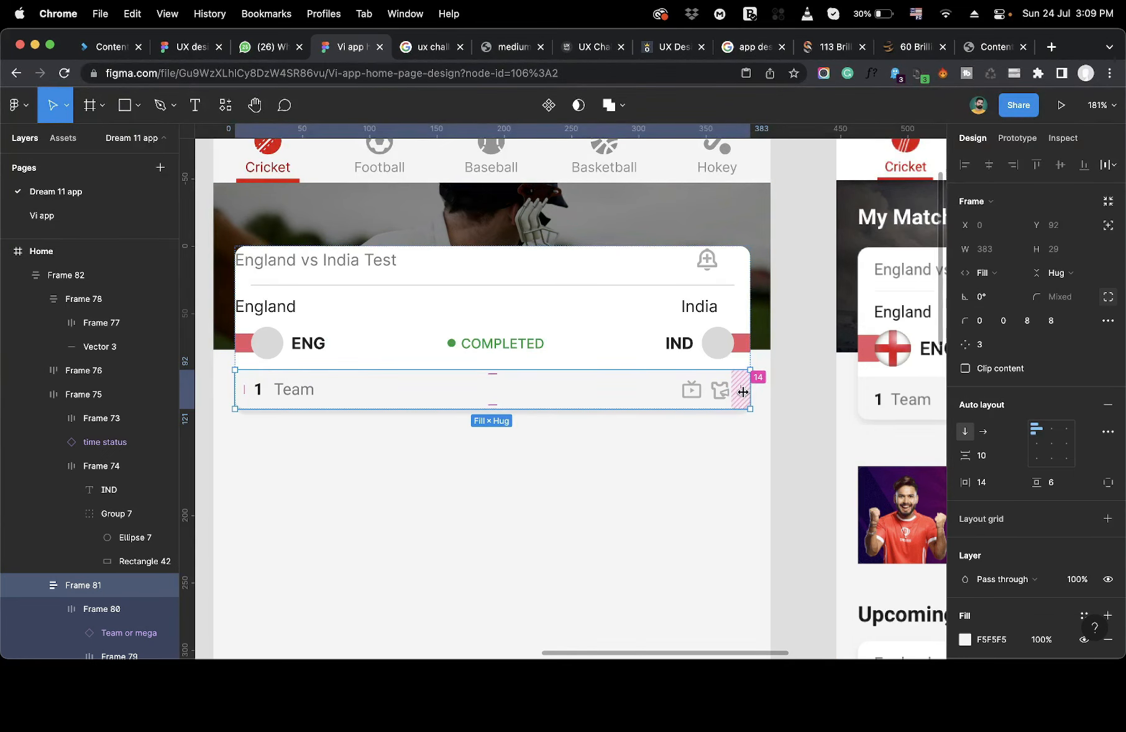
scroll(743, 391, "up", 5)
scroll(743, 391, "down", 5)
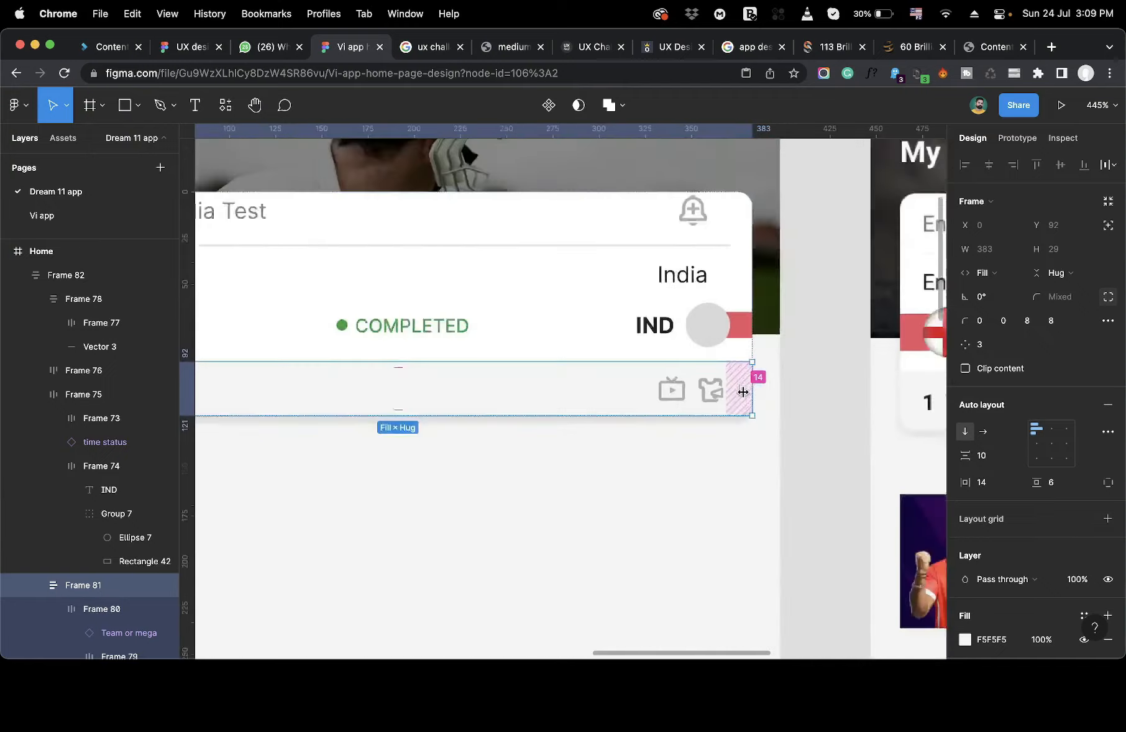
left_click(696, 293)
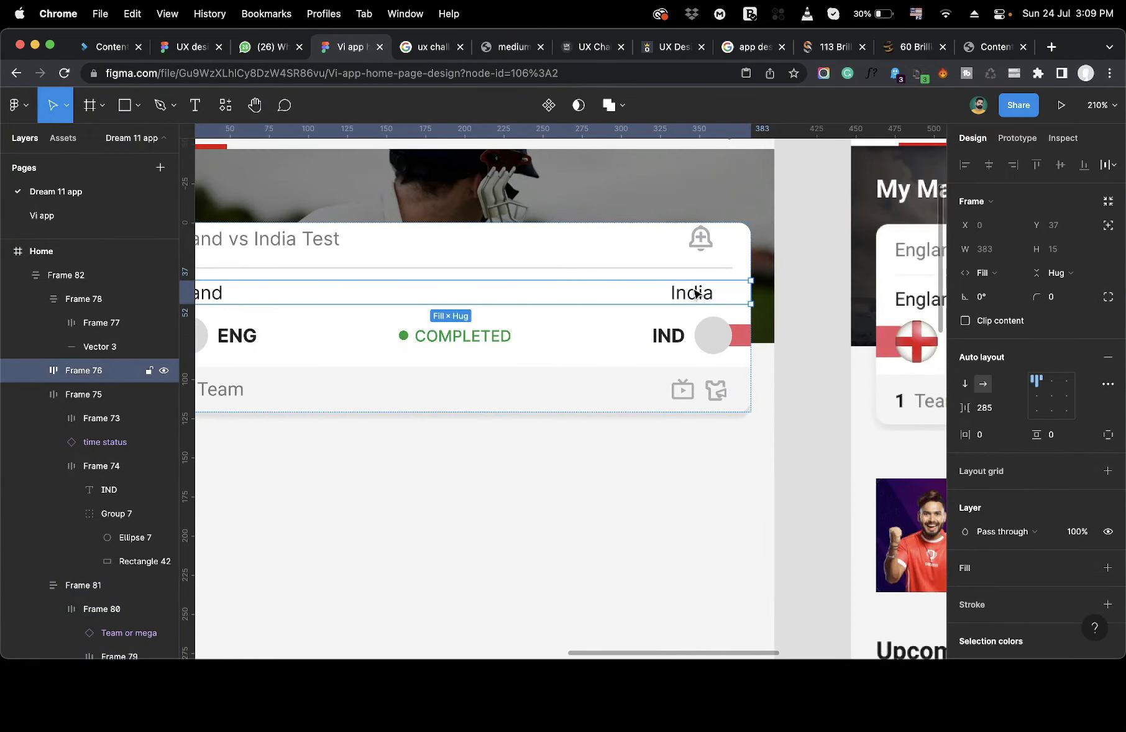
scroll(696, 292, "left", 3)
scroll(696, 292, "up", 2)
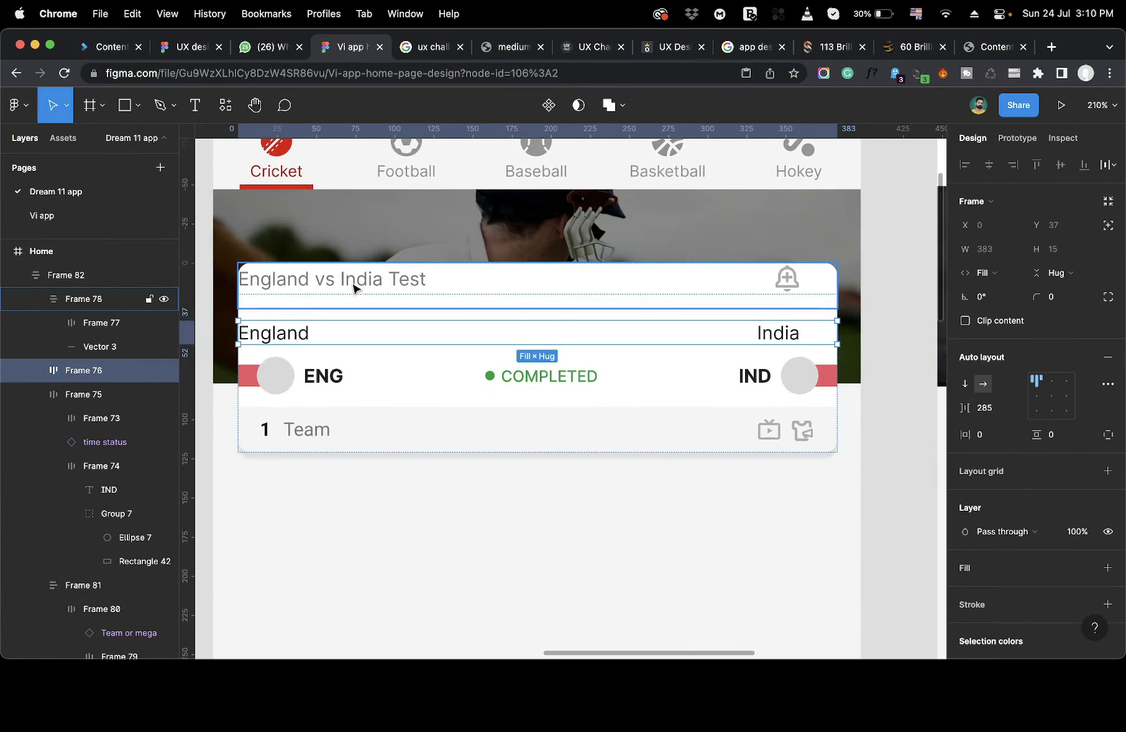
scroll(354, 288, "right", 5)
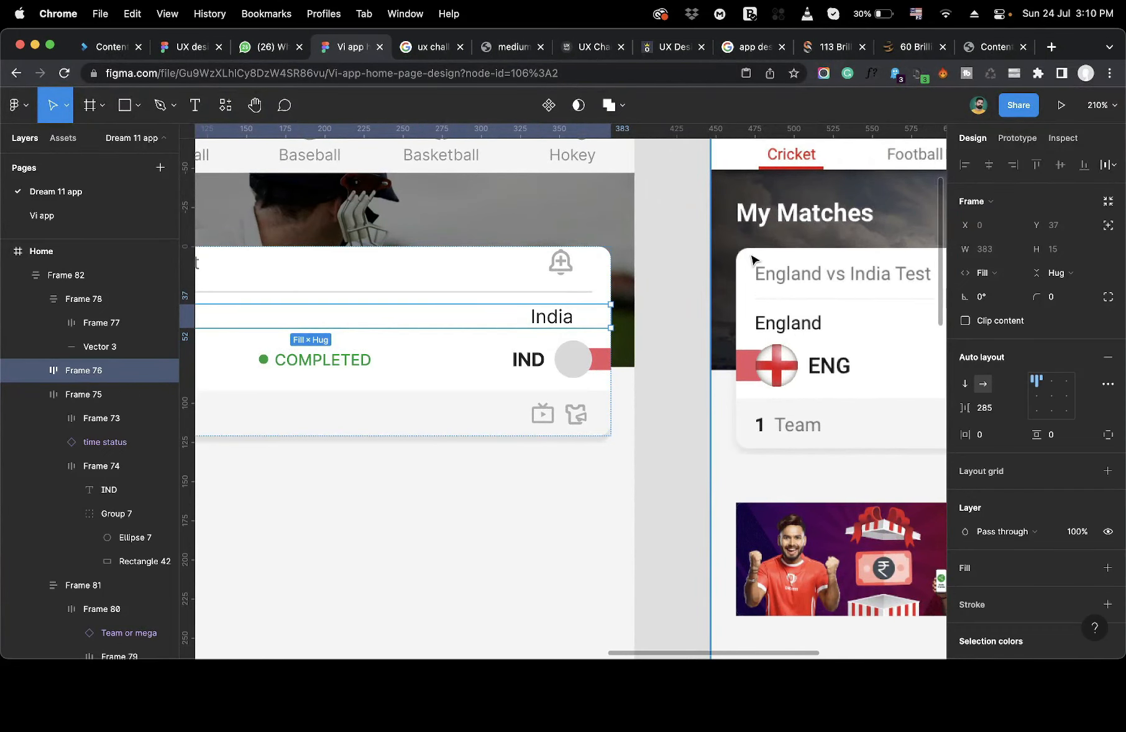
scroll(530, 367, "left", 5)
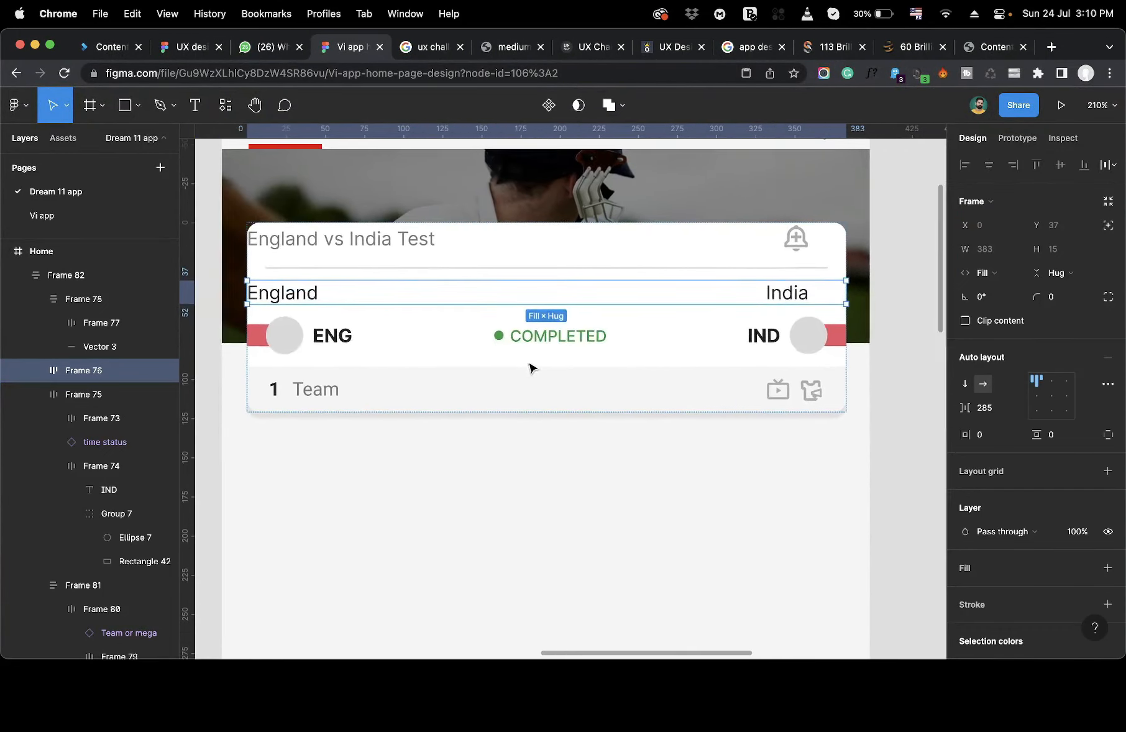
Set the spacing mode of the row with the match title and bell icon to Space between, vertically centred.
left_click(796, 241)
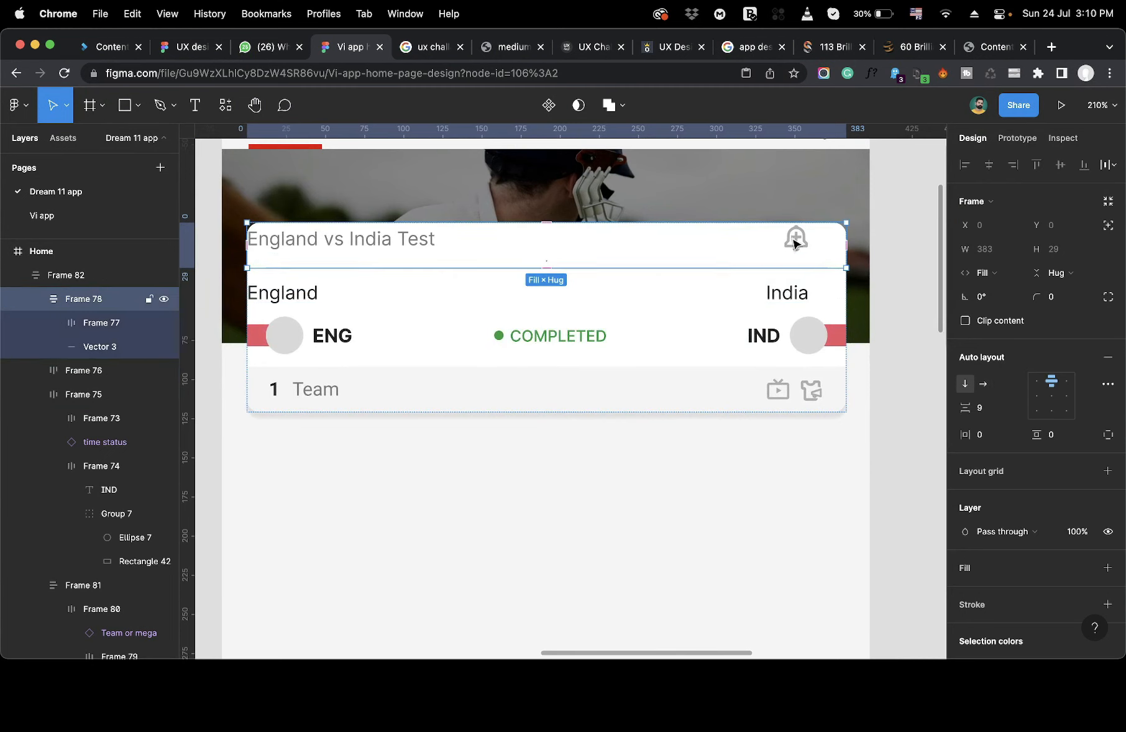
left_click(795, 241)
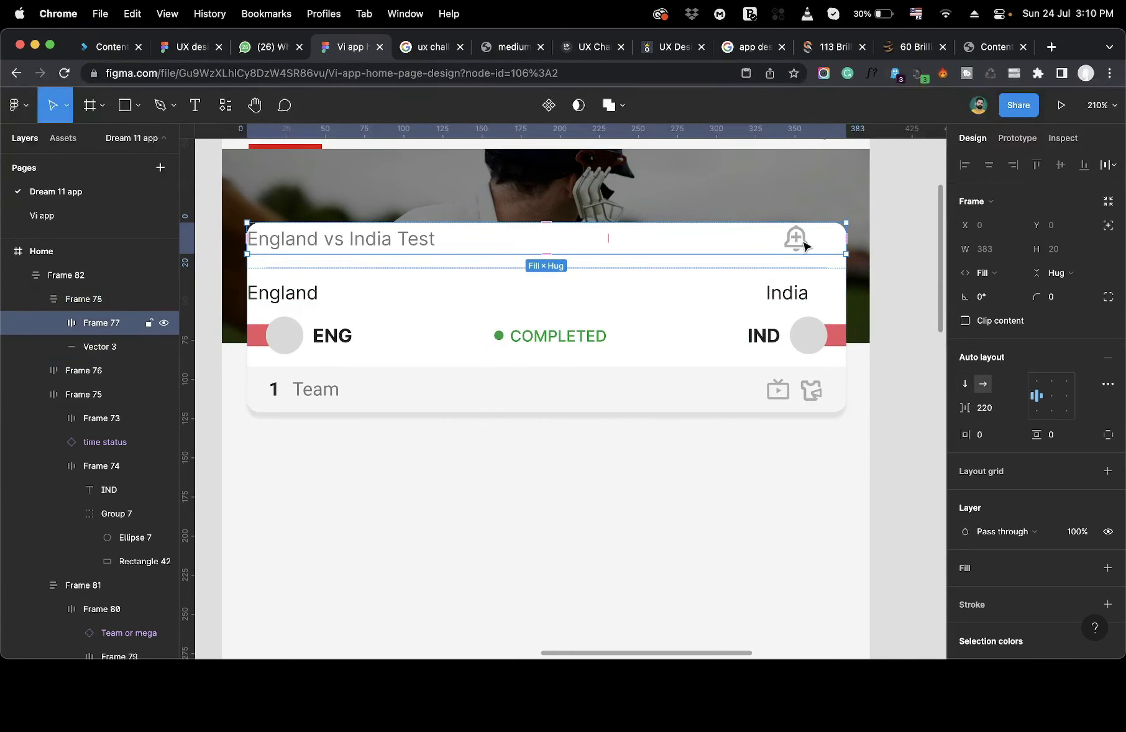
double_click(1055, 402)
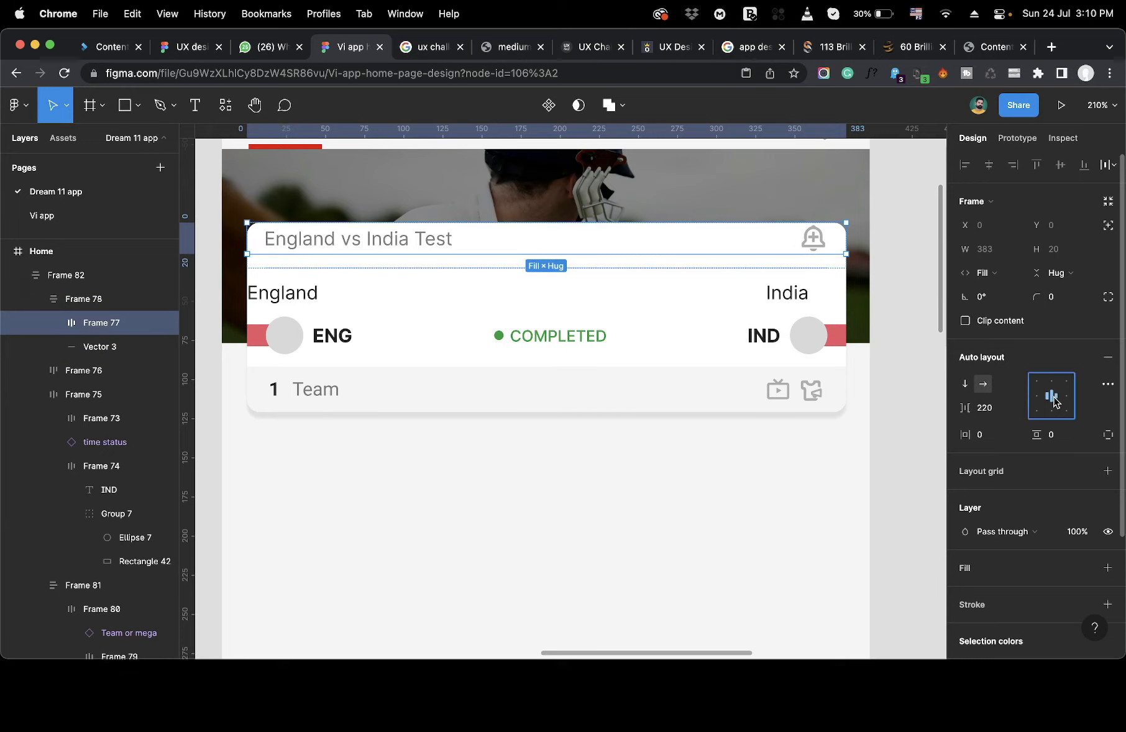
left_click(1107, 384)
left_click(925, 513)
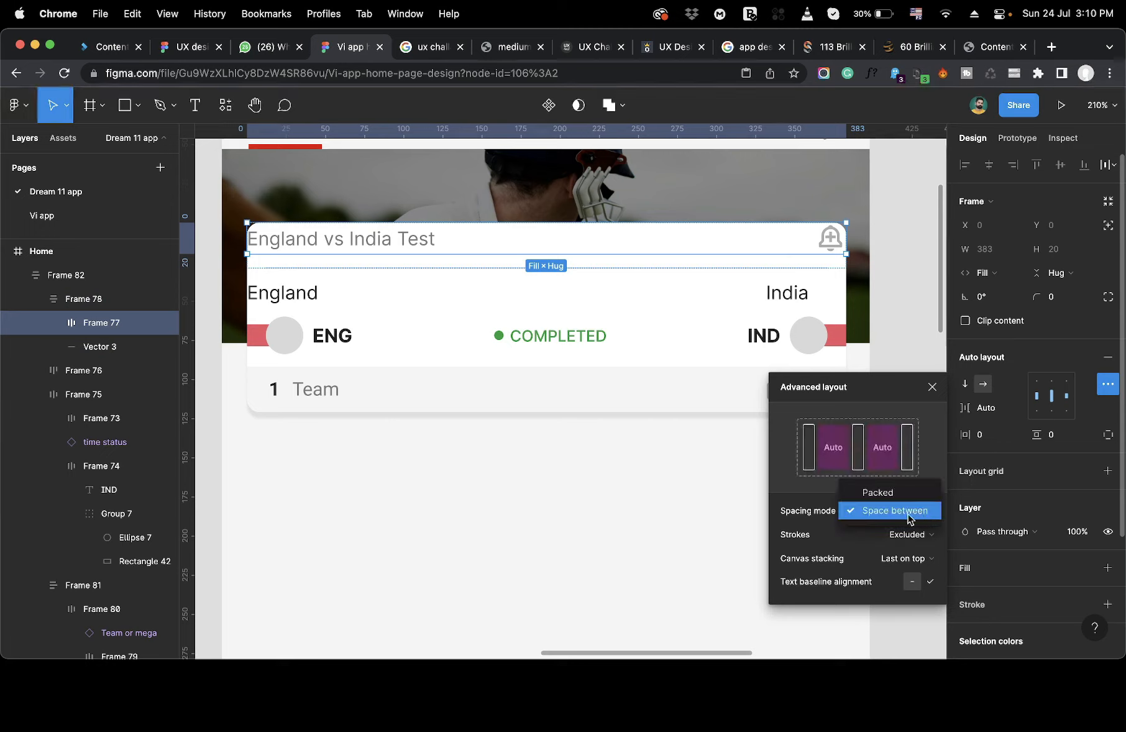
left_click(904, 514)
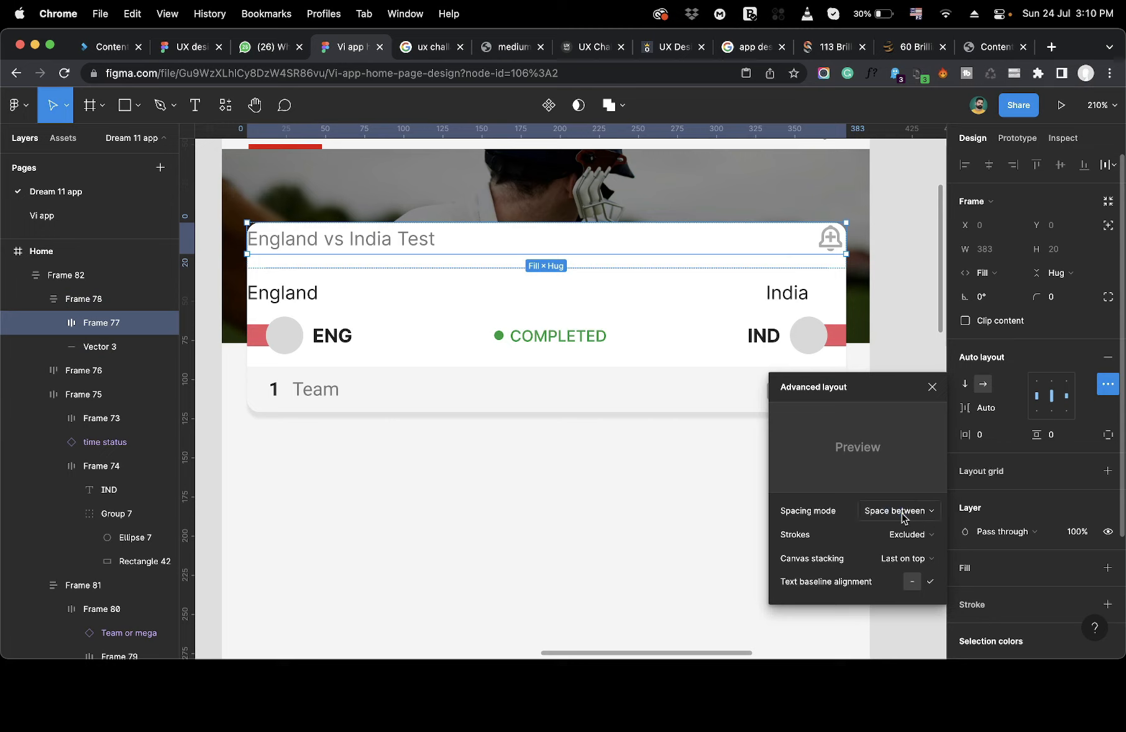
left_click(1102, 385)
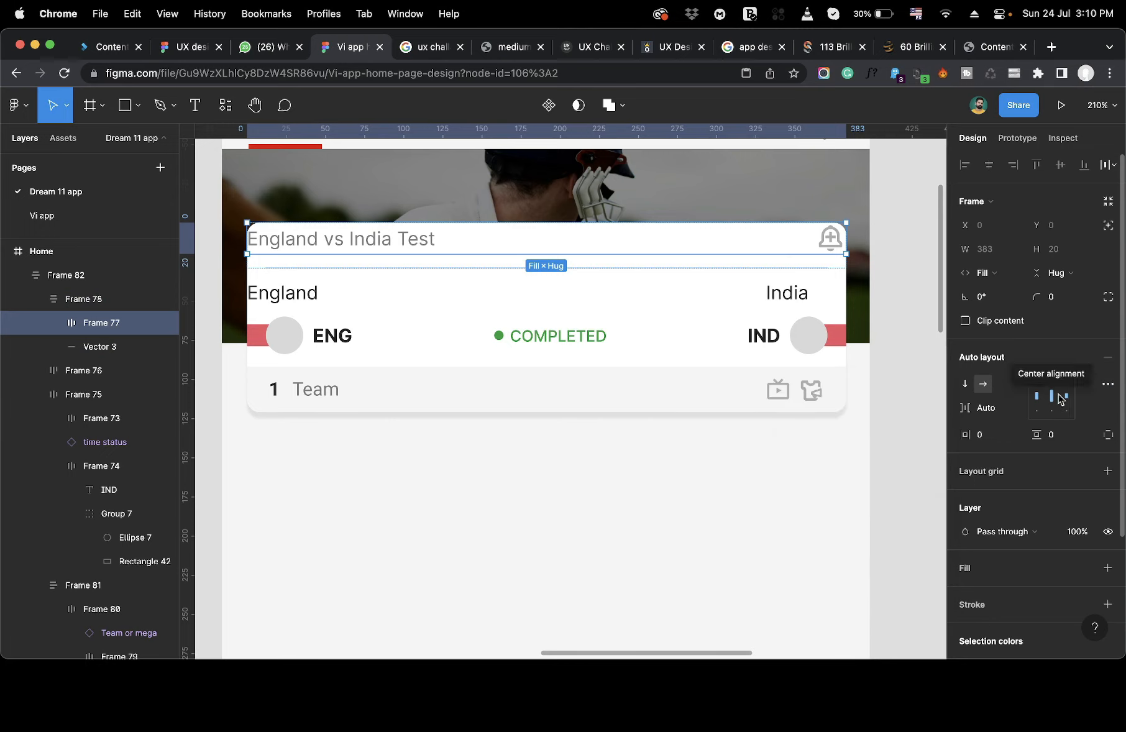
left_click(1053, 398)
left_click(1053, 398)
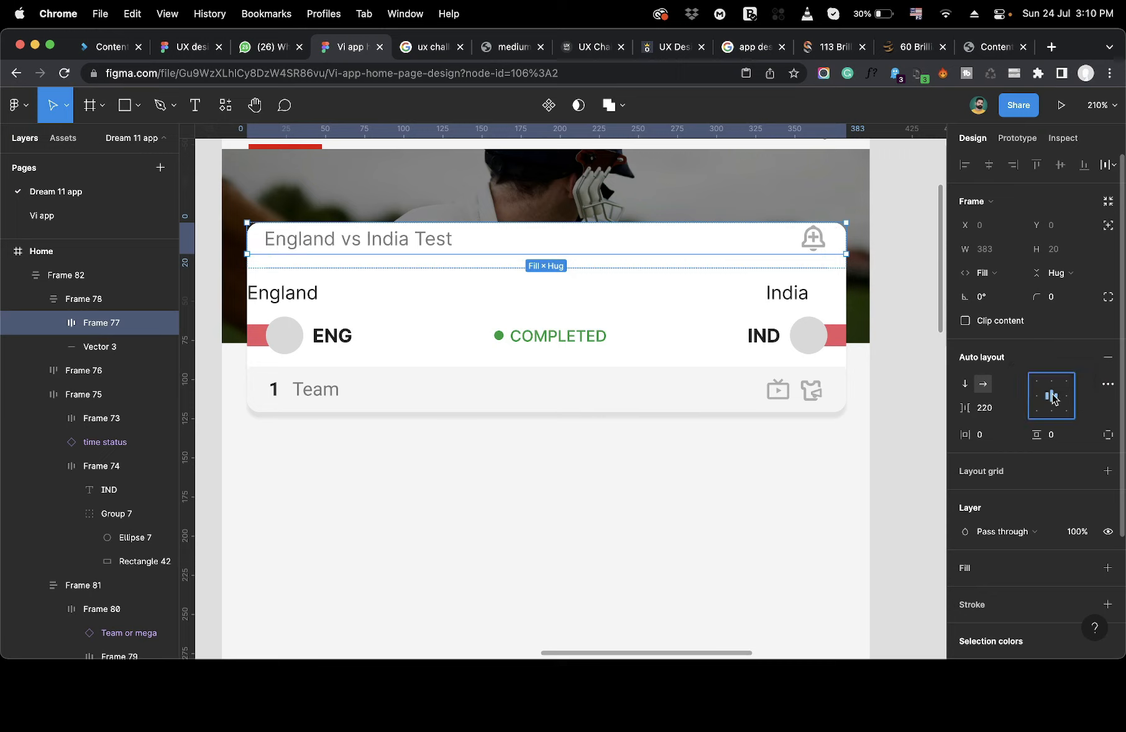
double_click(1053, 399)
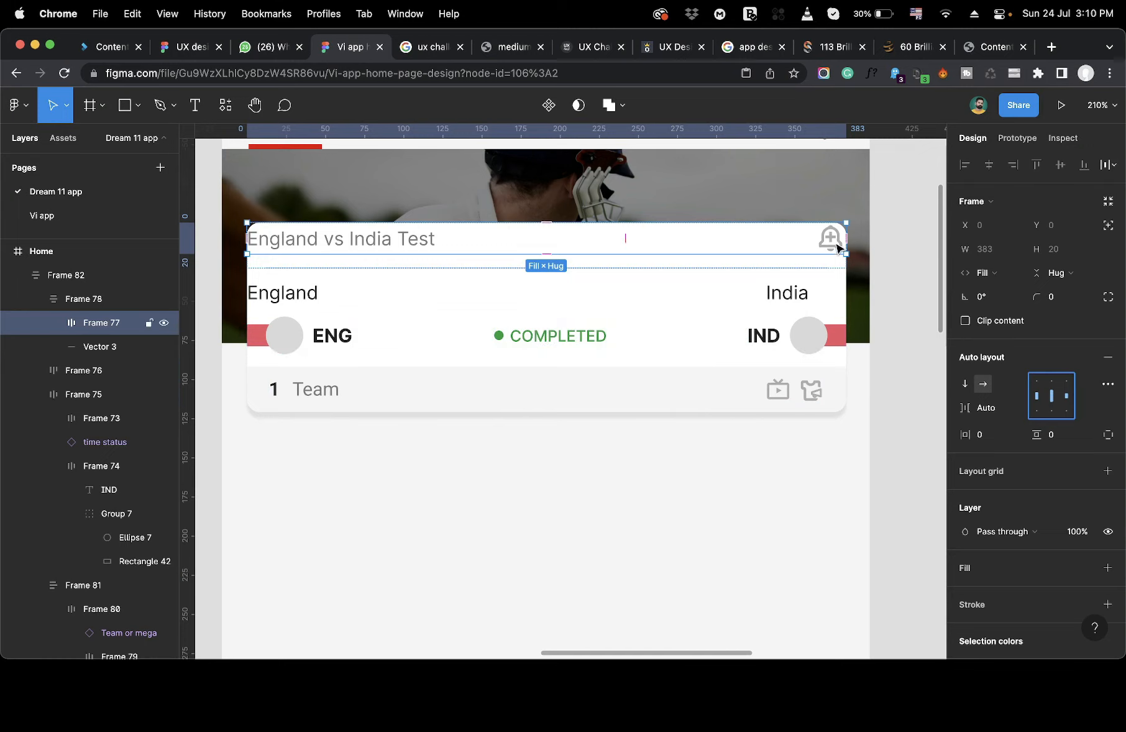
Set the horizontal padding of the match title and bell icon row to 14, matching the footer's inset.
left_click(988, 438)
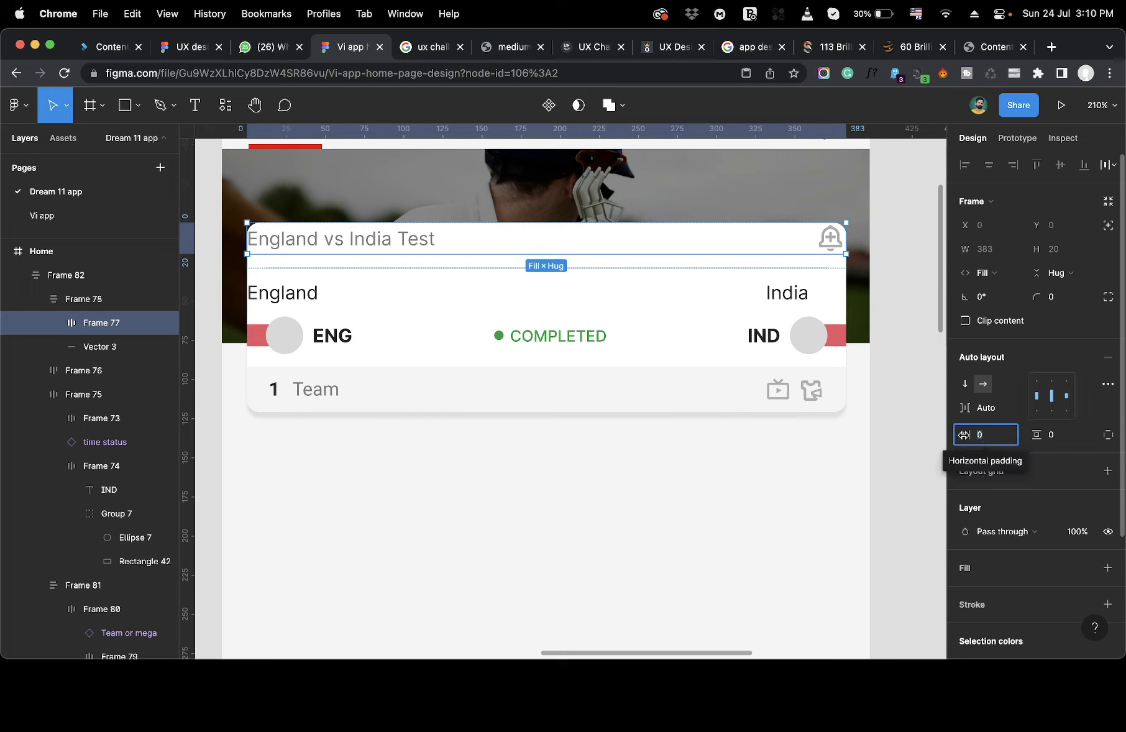
type("1")
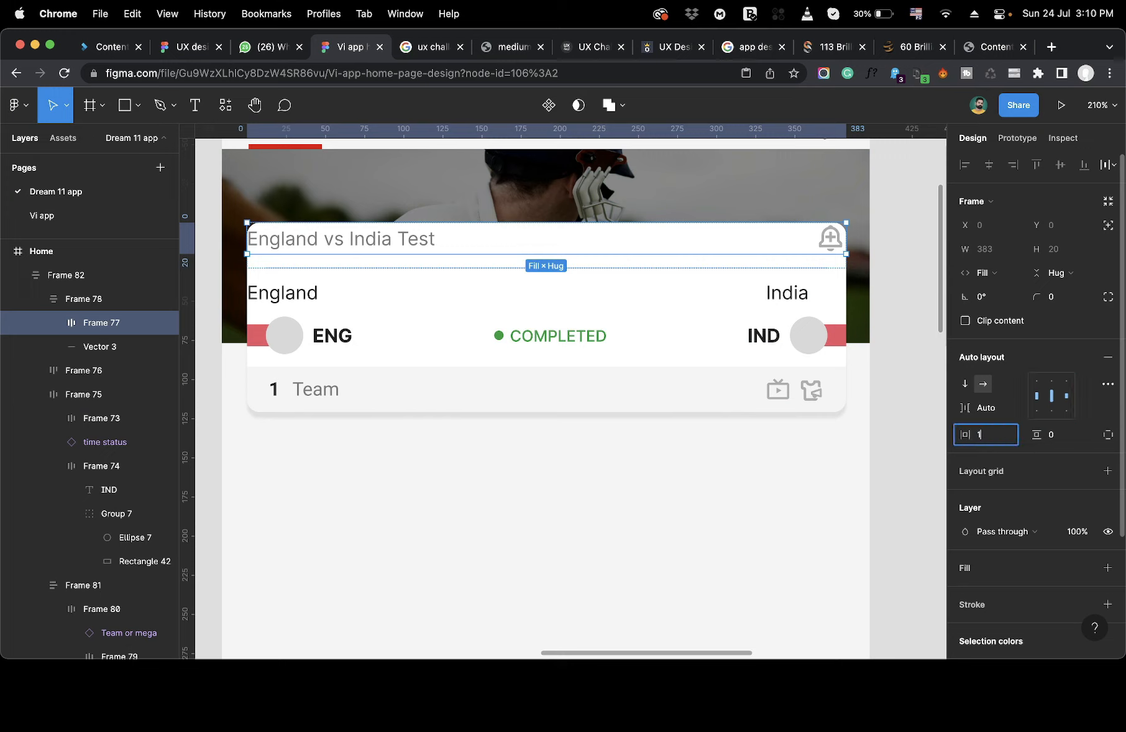
type("4")
key("Return")
left_click(825, 395)
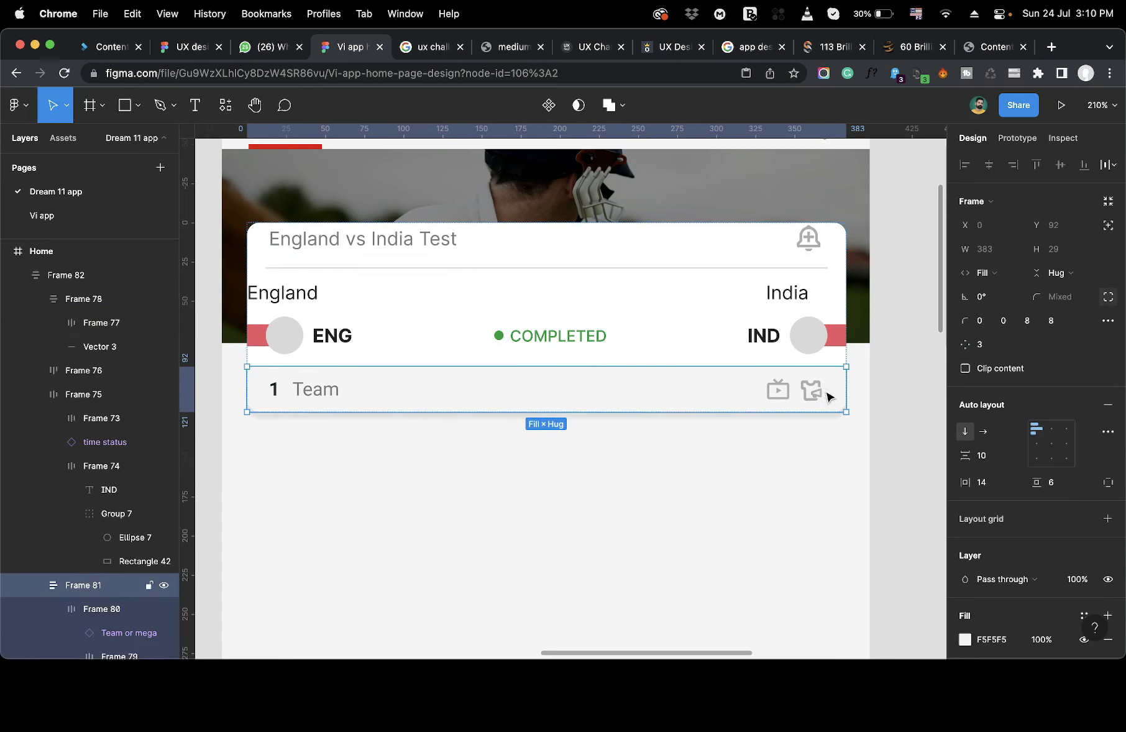
left_click(810, 246)
double_click(809, 246)
Set the England–India country name row's spacing mode to Space between.
left_click(800, 297)
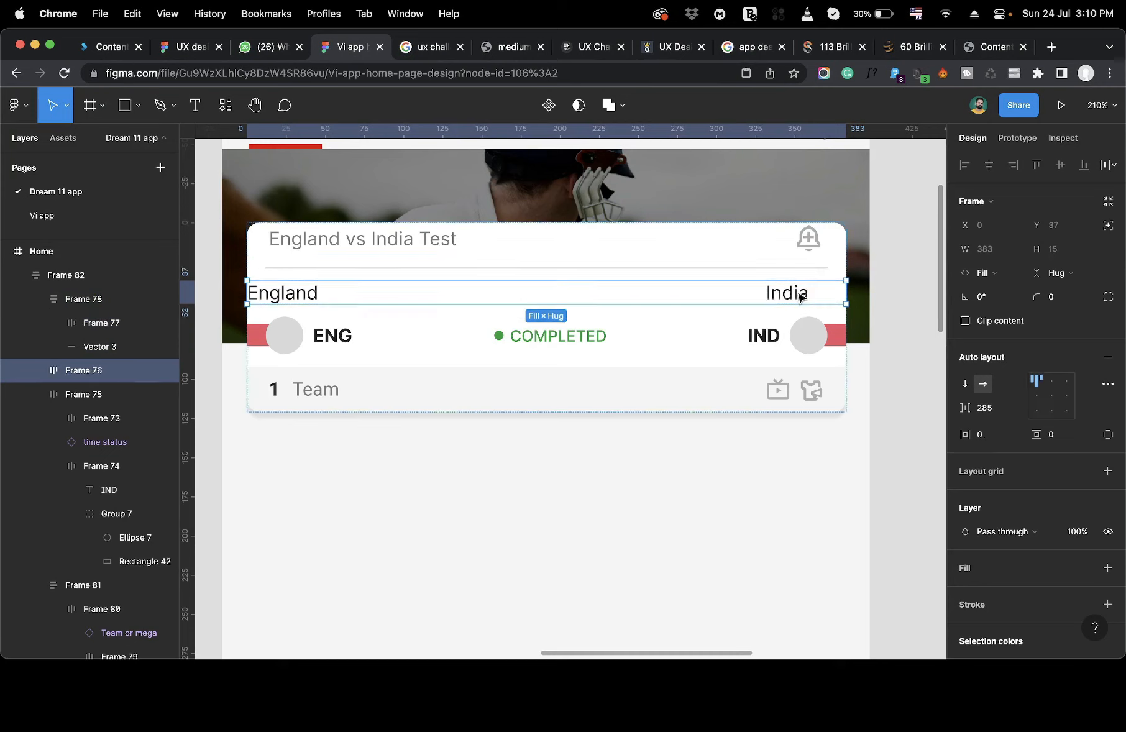
left_click(1049, 384)
left_click(1050, 383)
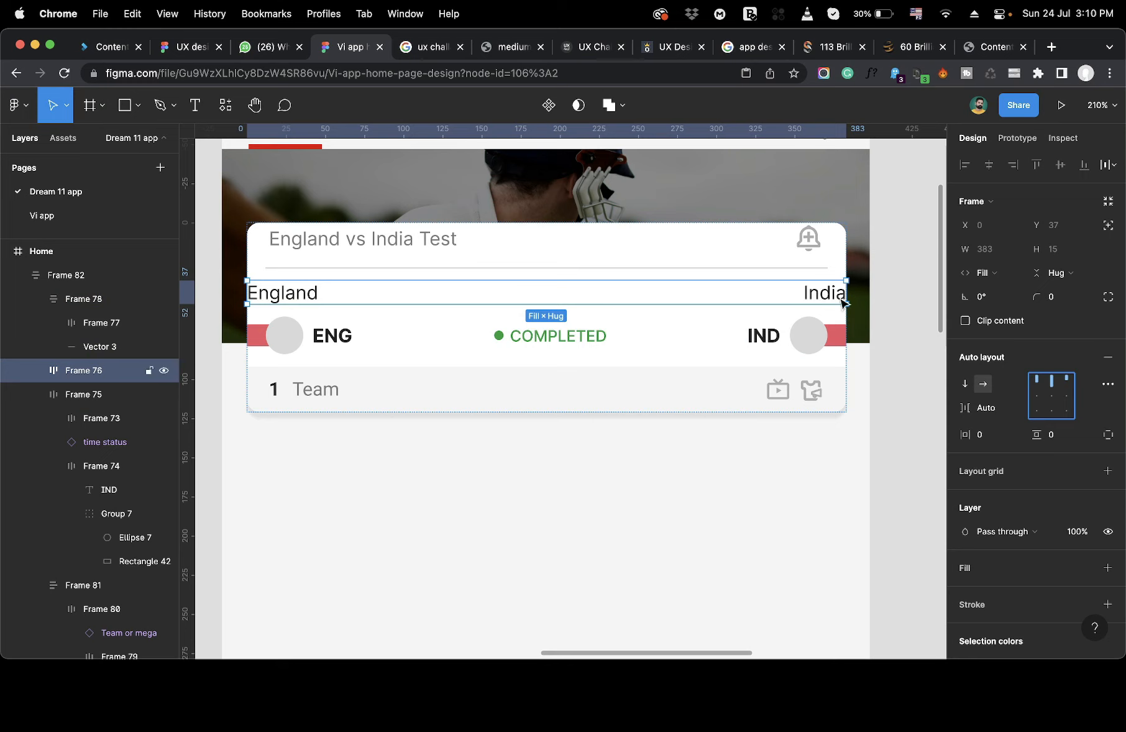
left_click(1108, 384)
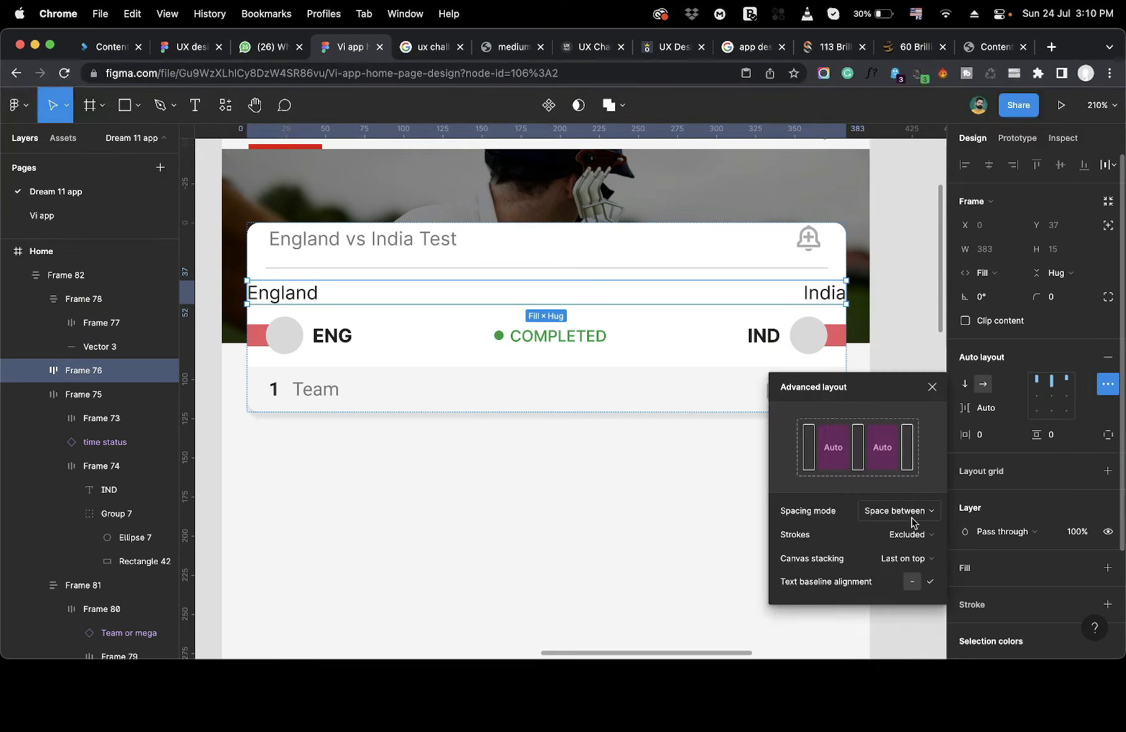
left_click(1103, 385)
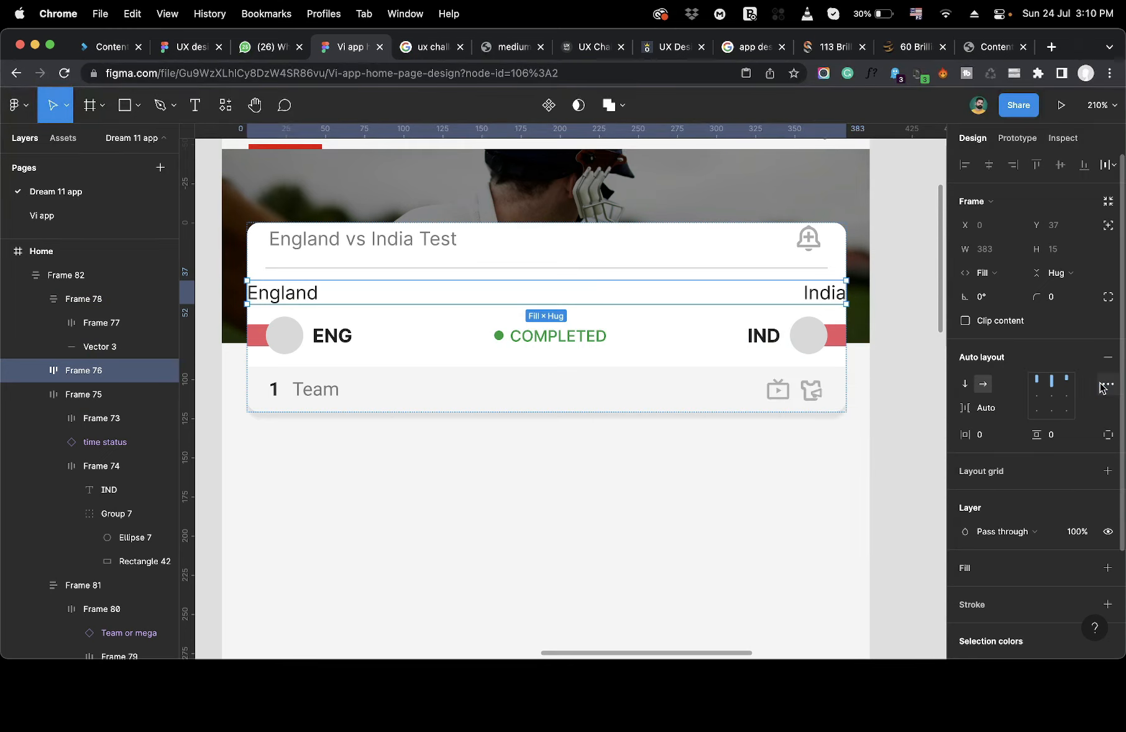
Set the horizontal padding of the England–India country name row to 14.
left_click(987, 437)
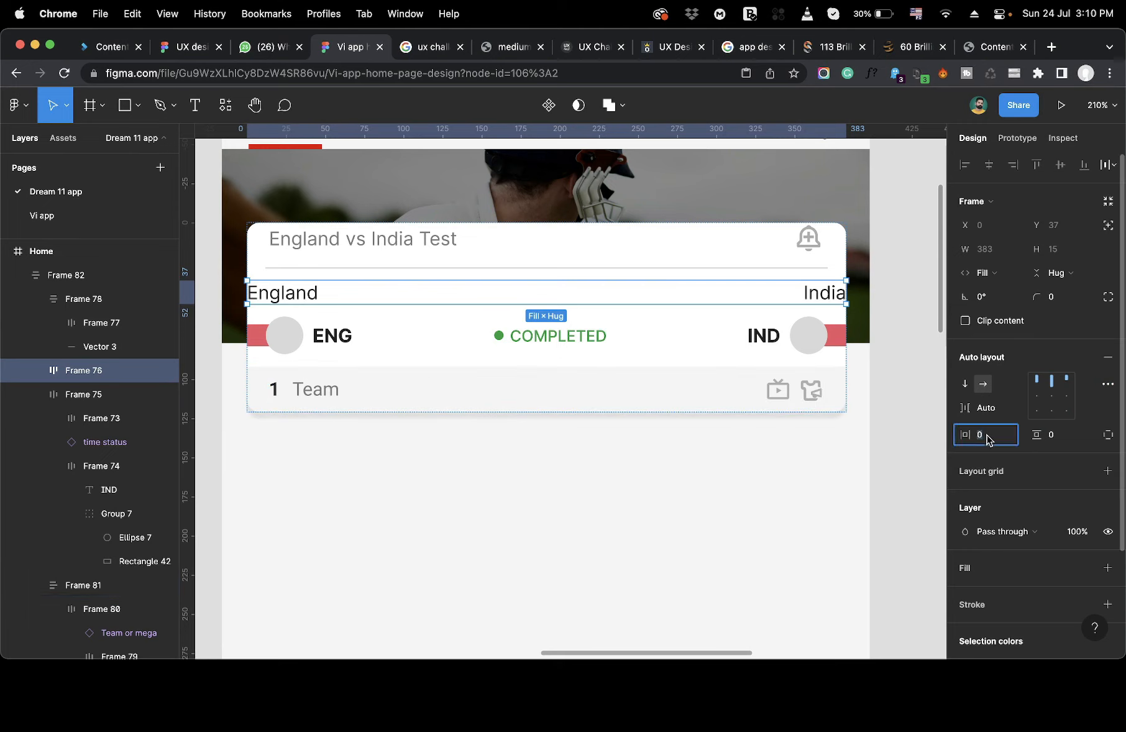
type("14")
key("Return")
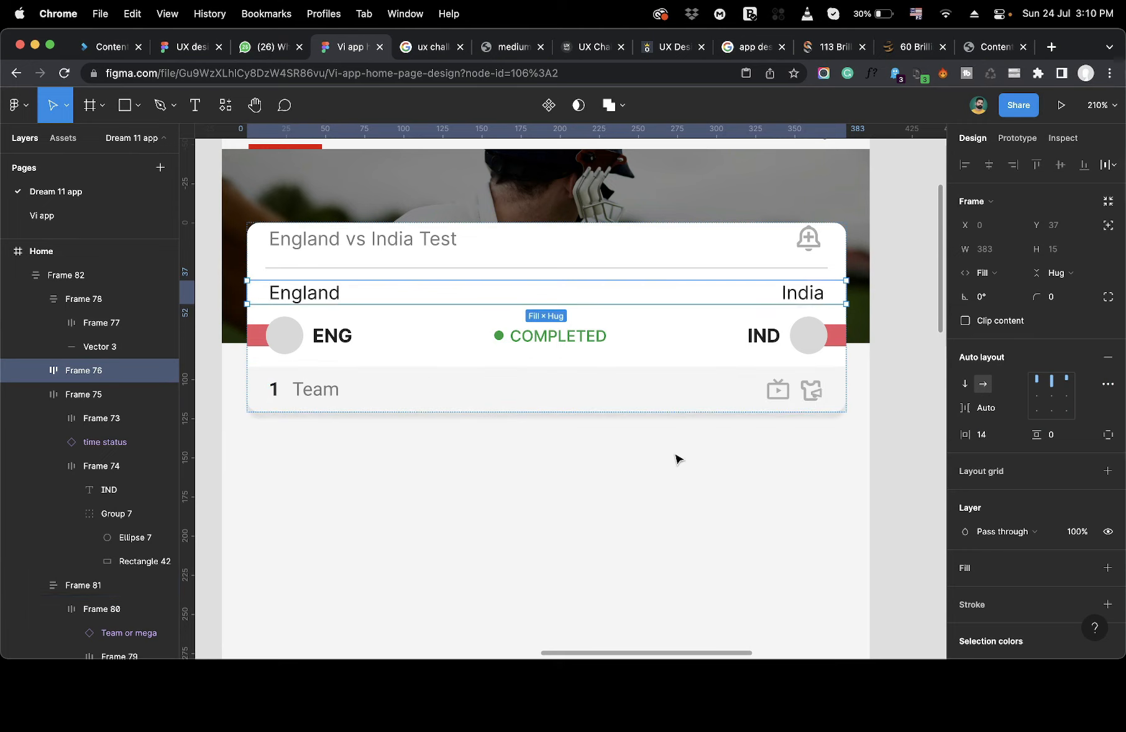
left_click(595, 455)
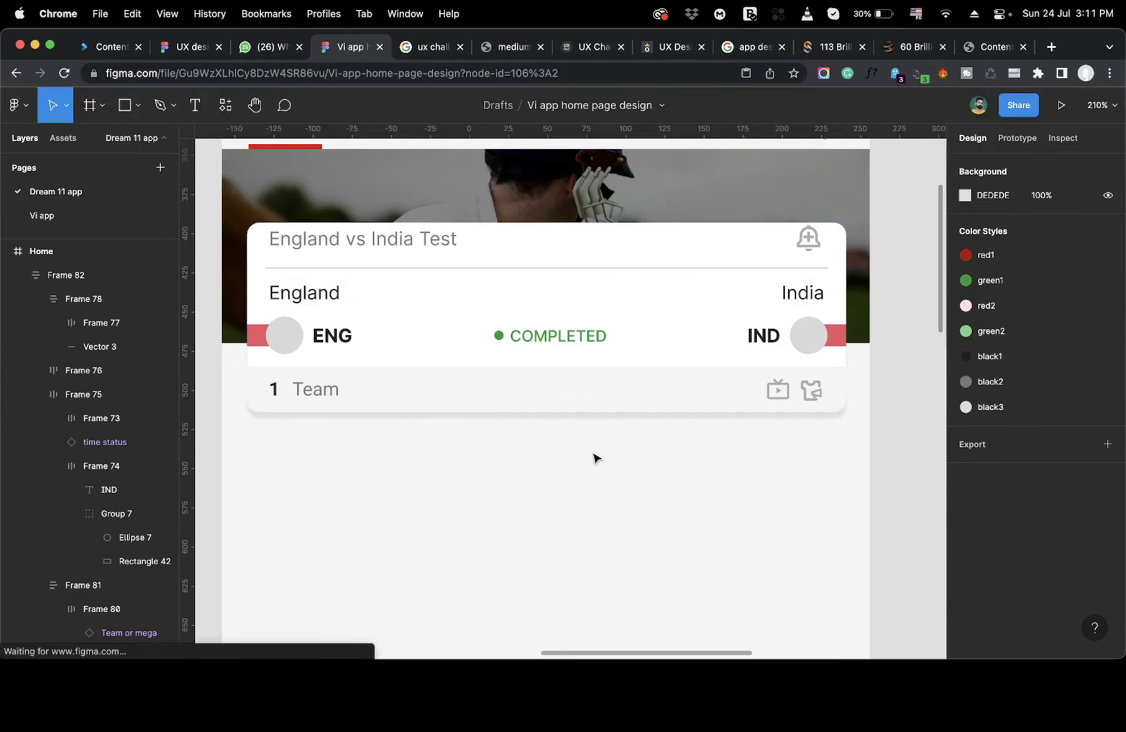
Reduce the spacing between the match title row and the divider line to 4, checking it against the reference card.
left_click(400, 245)
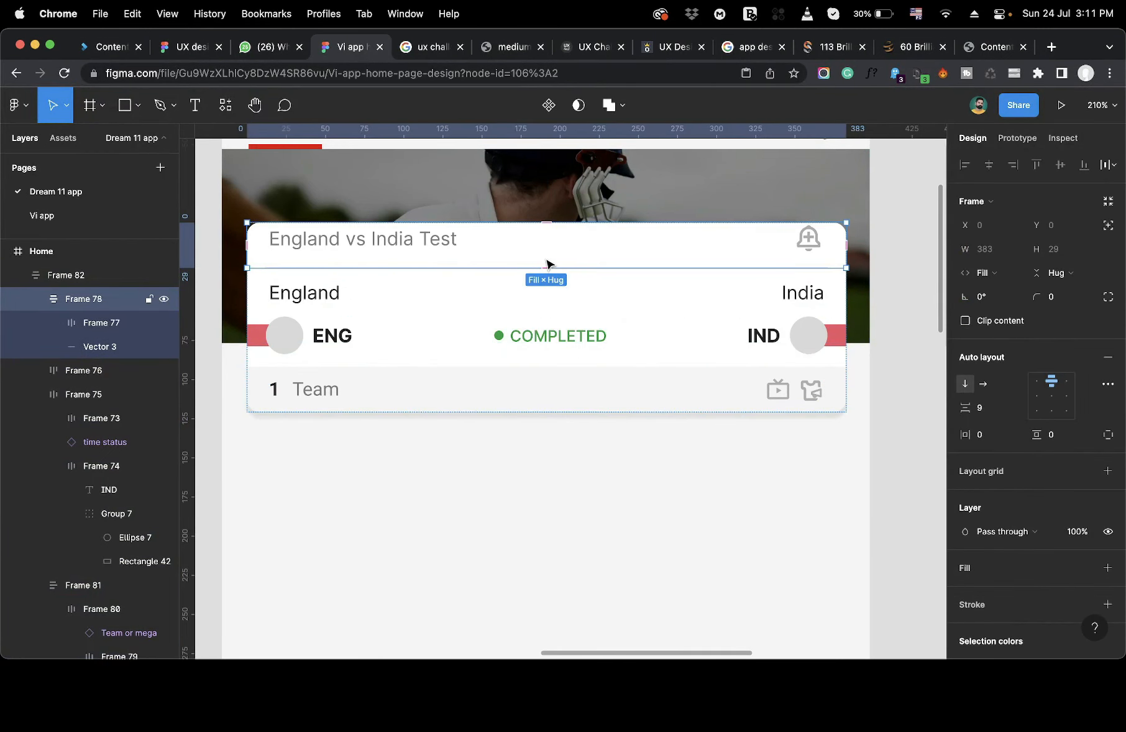
scroll(547, 264, "up", 3)
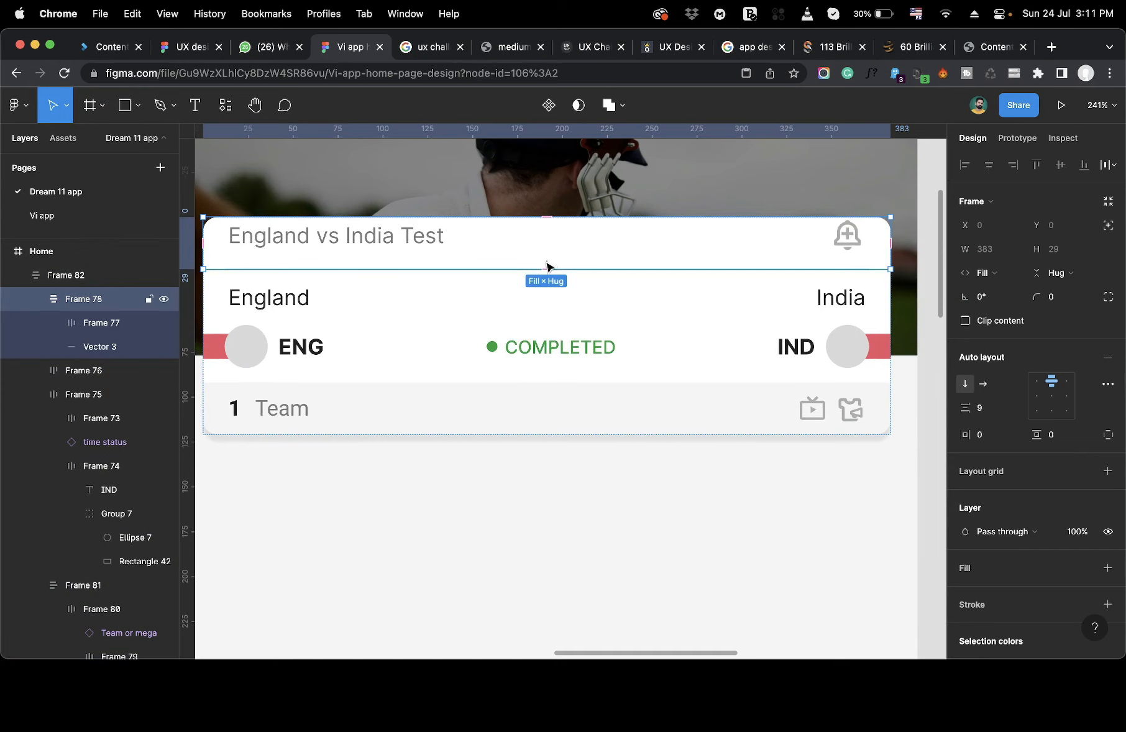
scroll(547, 265, "up", 3)
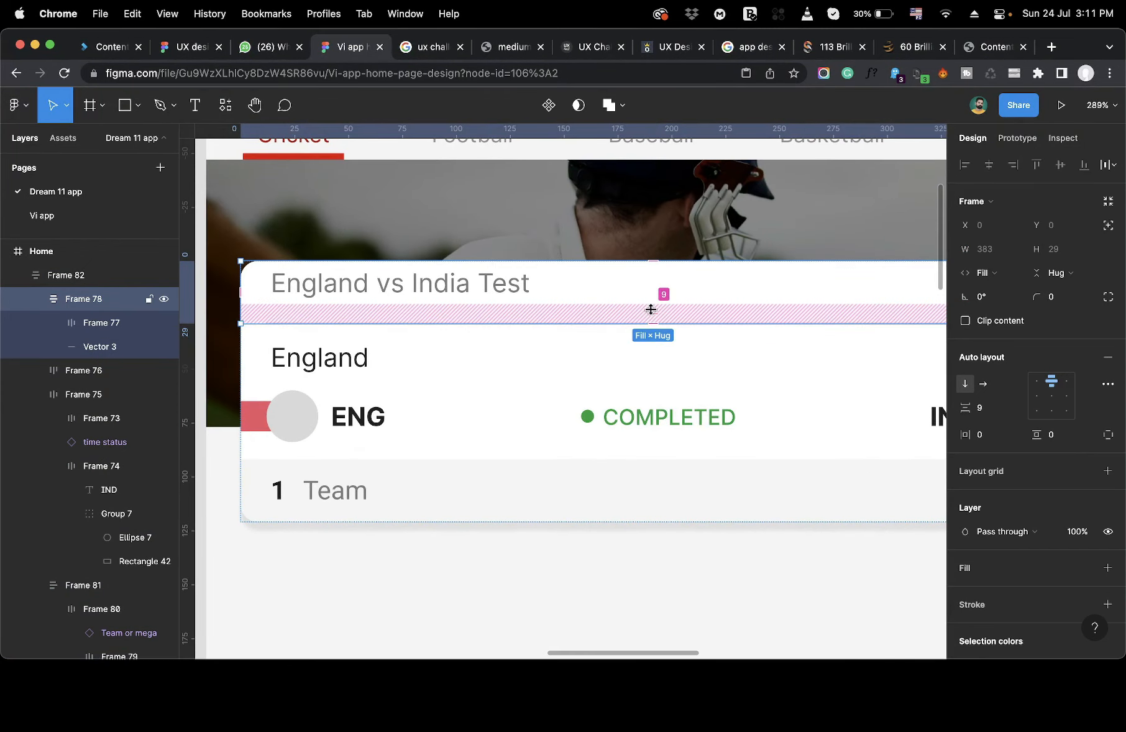
left_click_drag(651, 310, 650, 310)
scroll(650, 311, "right", 6)
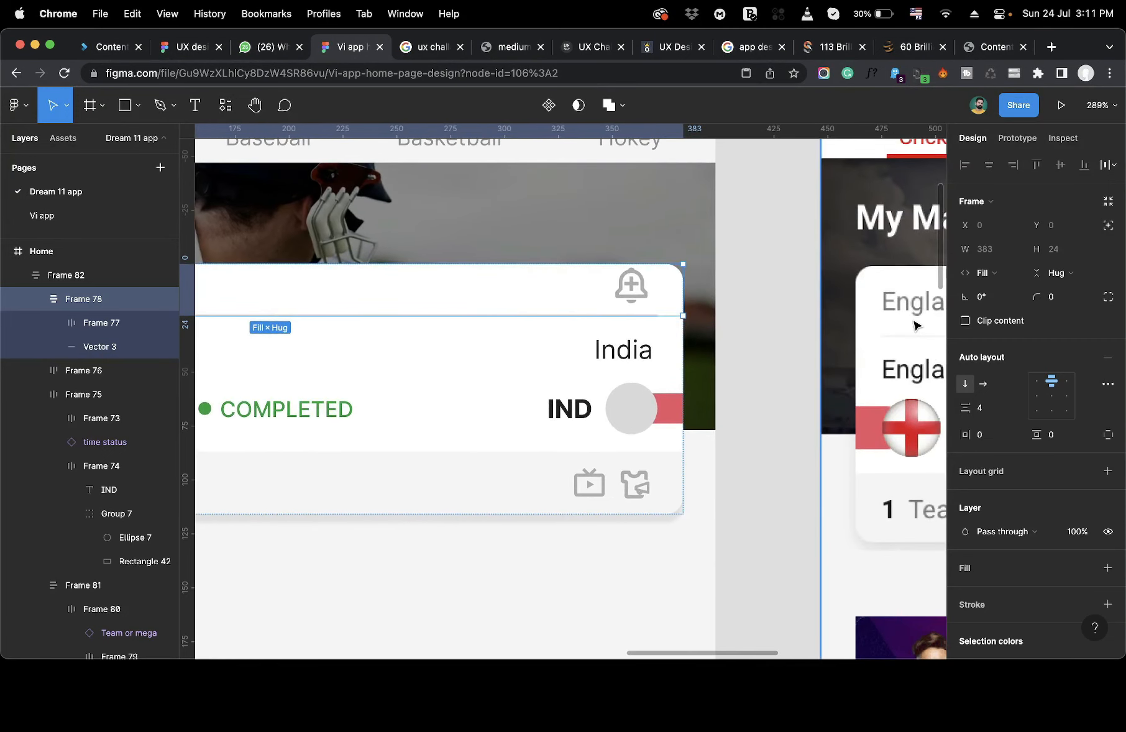
scroll(734, 304, "left", 5)
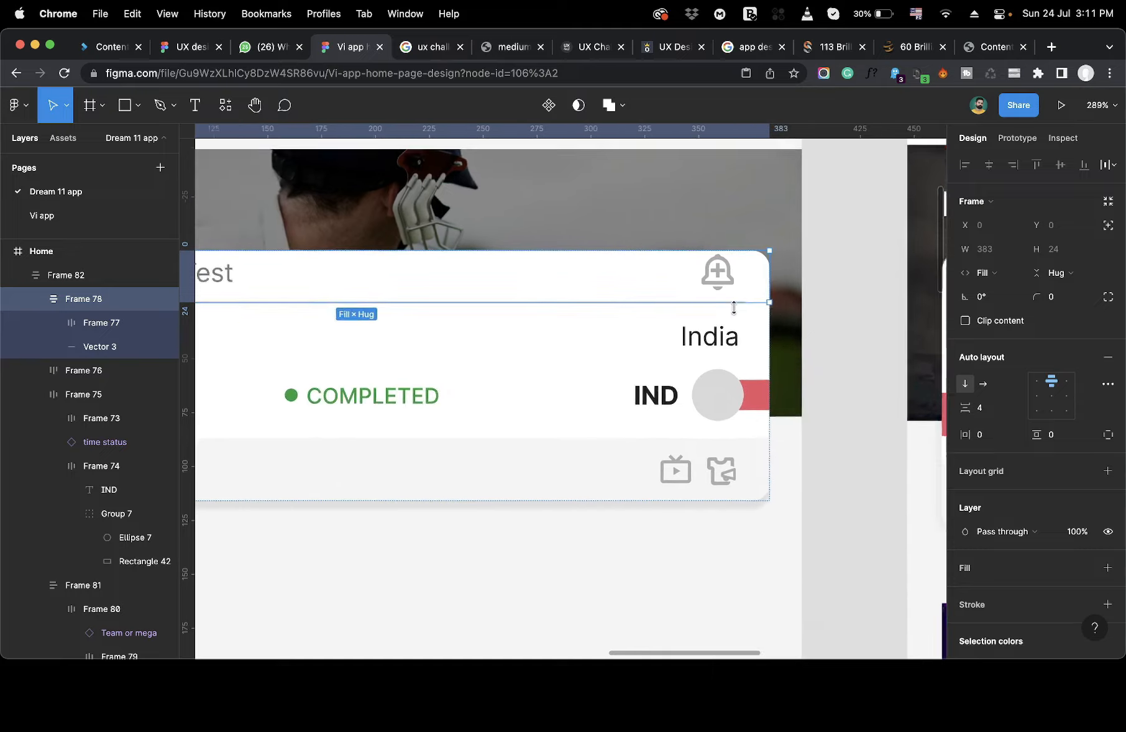
scroll(351, 292, "left", 3)
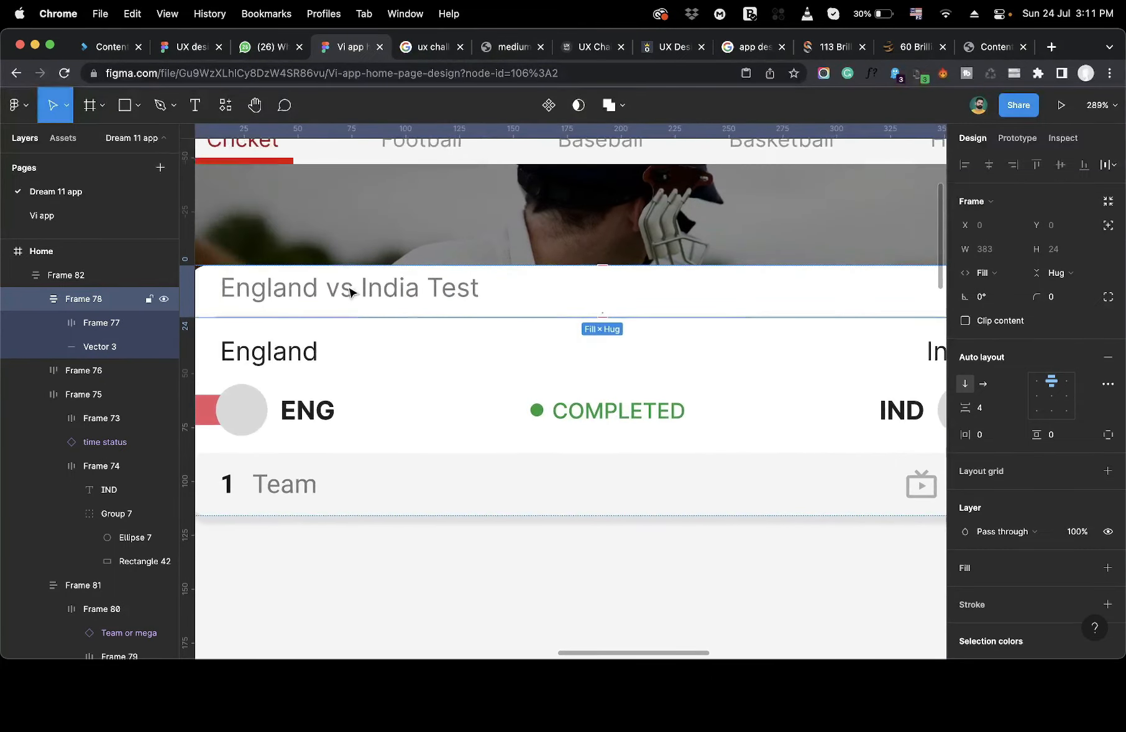
Set the top padding of the match title and bell icon row to 4.
left_click(351, 292)
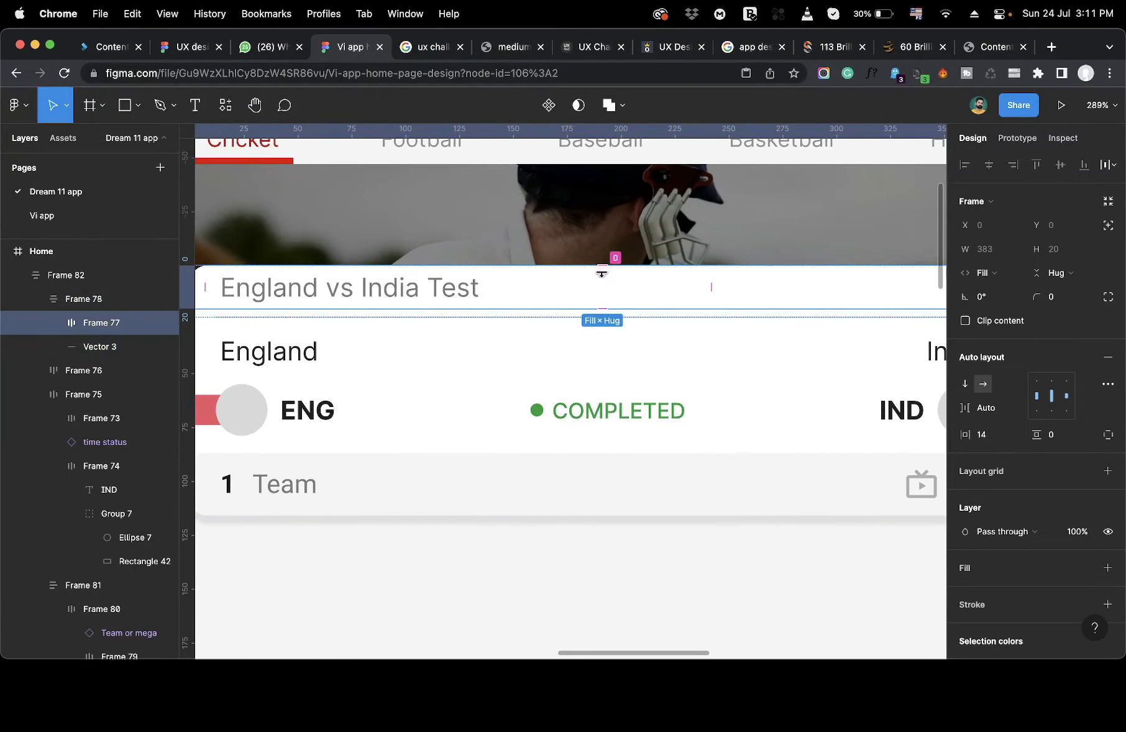
left_click_drag(600, 268, 600, 276)
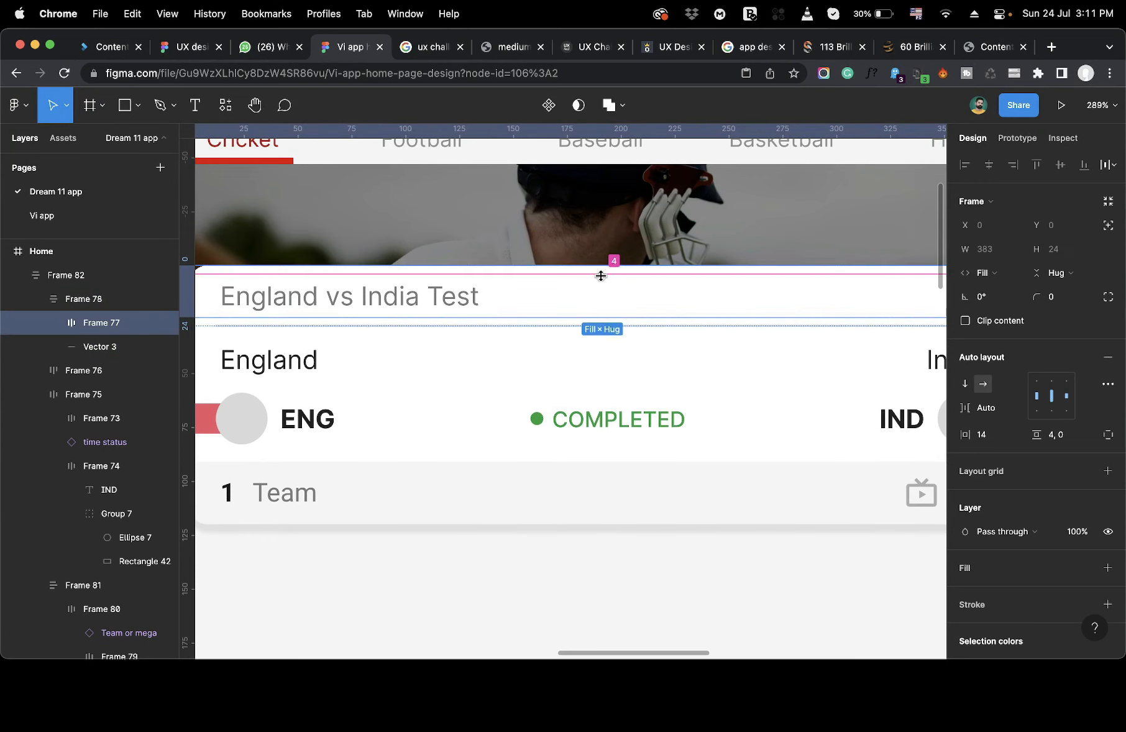
scroll(674, 281, "down", 5)
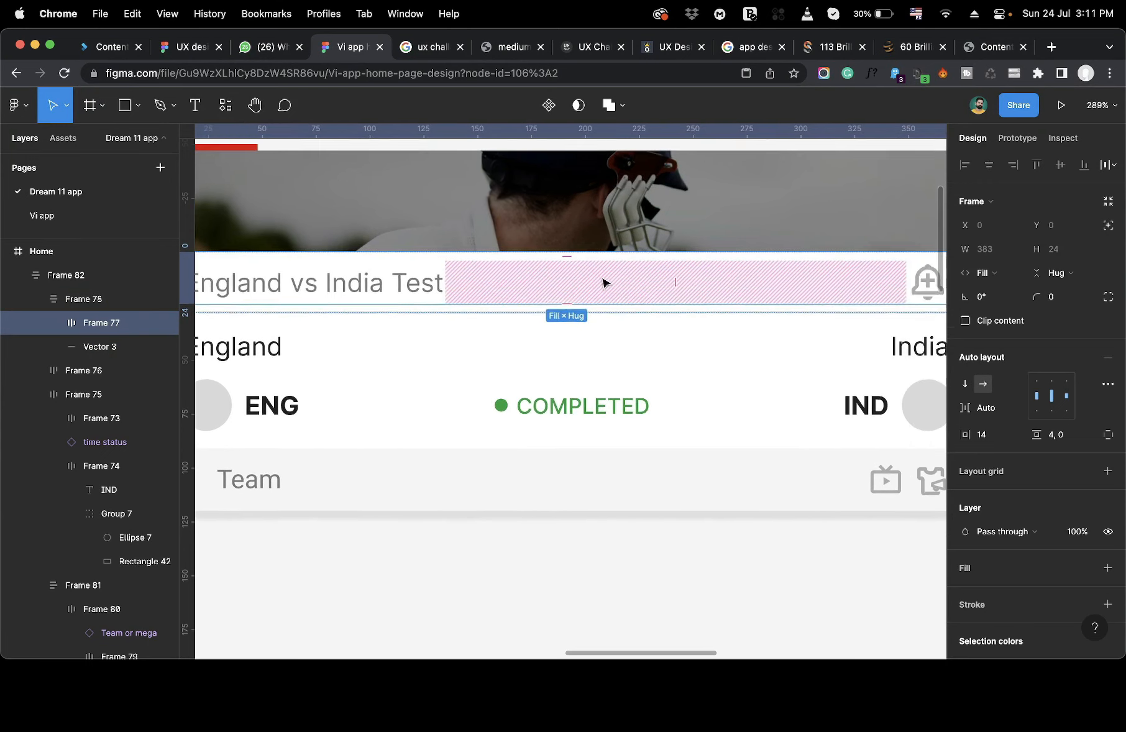
left_click(804, 367)
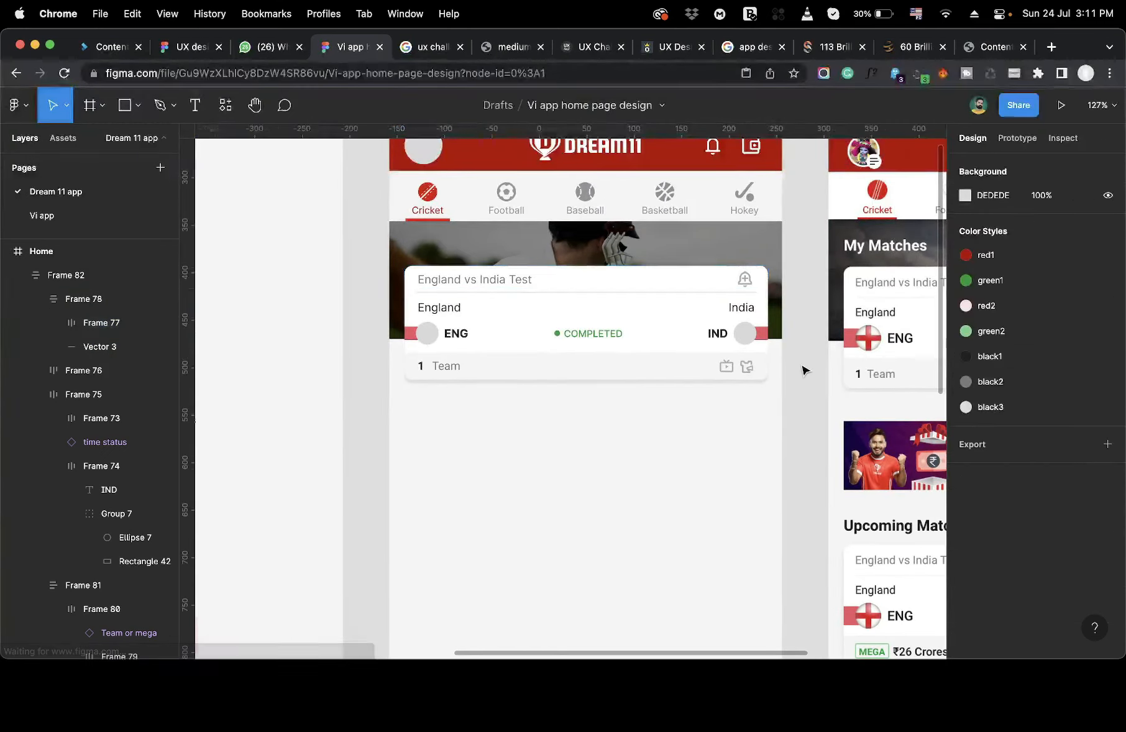
scroll(806, 367, "up", 3)
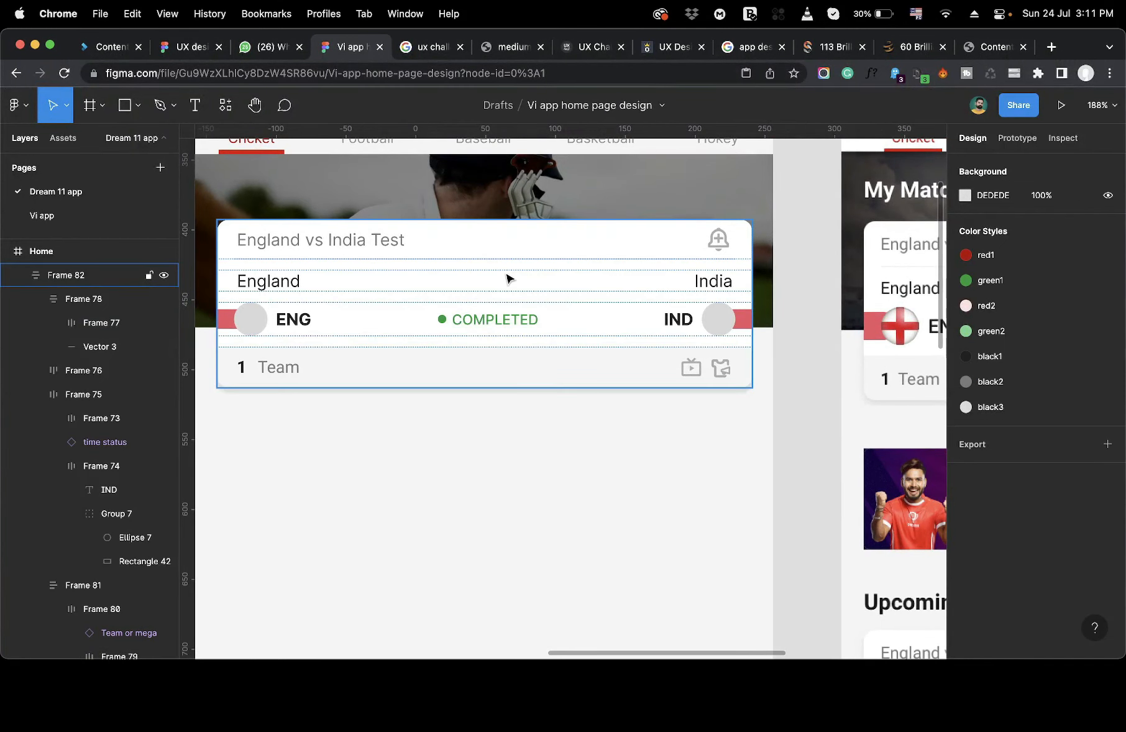
Set the top padding of the match title and bell icon row to 7.
double_click(349, 237)
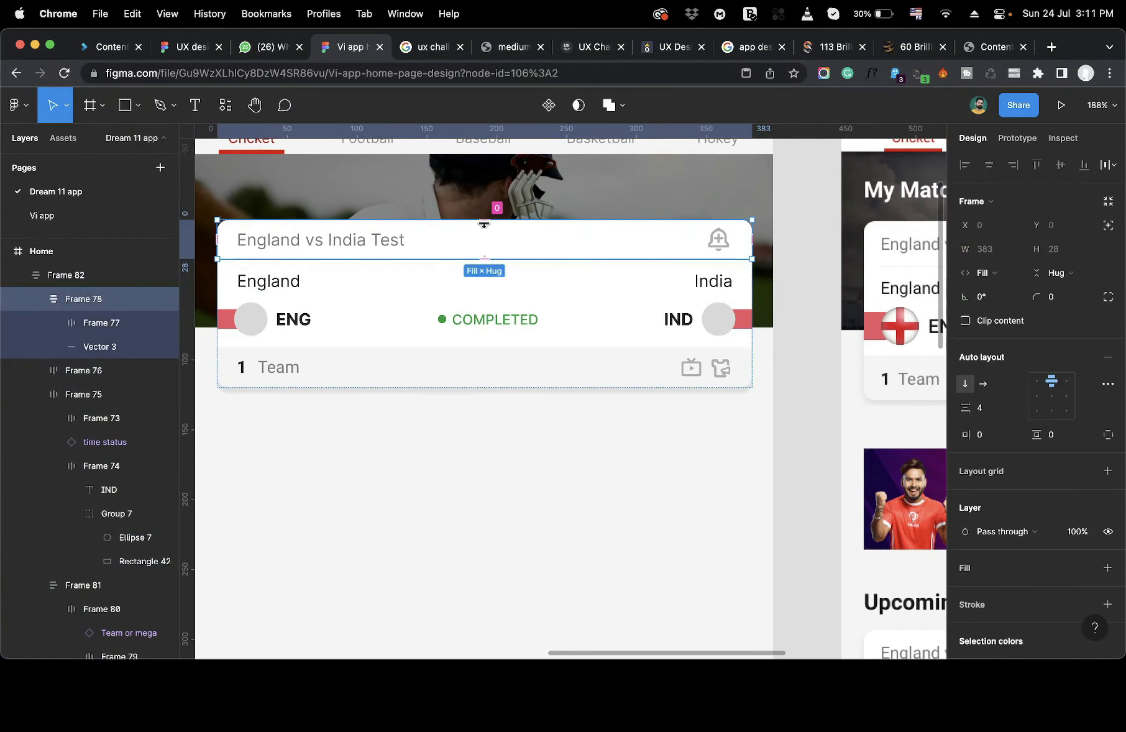
left_click(351, 238)
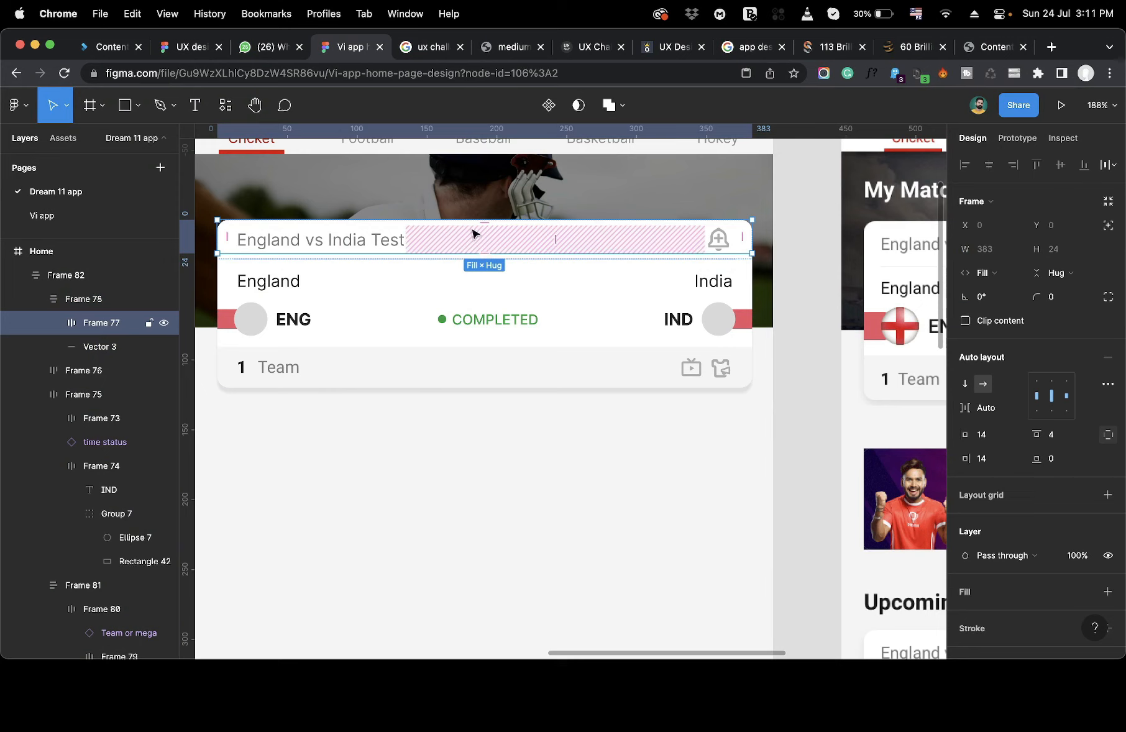
left_click_drag(481, 225, 481, 228)
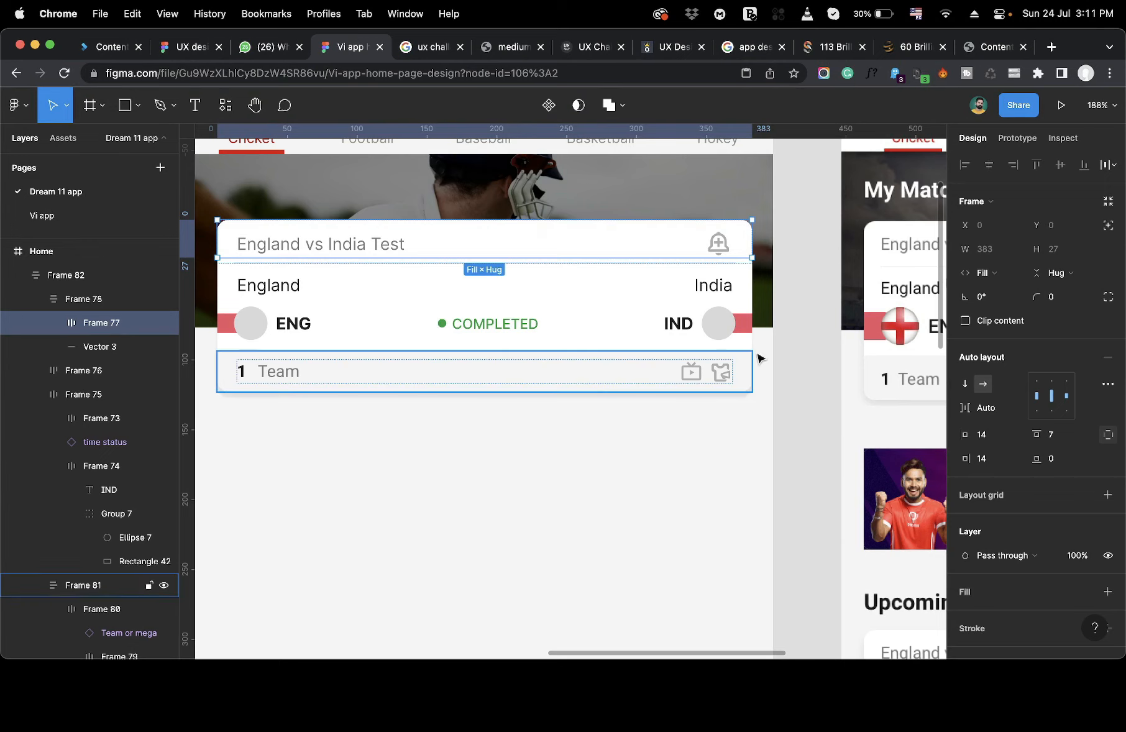
left_click(837, 357)
scroll(715, 356, "down", 3)
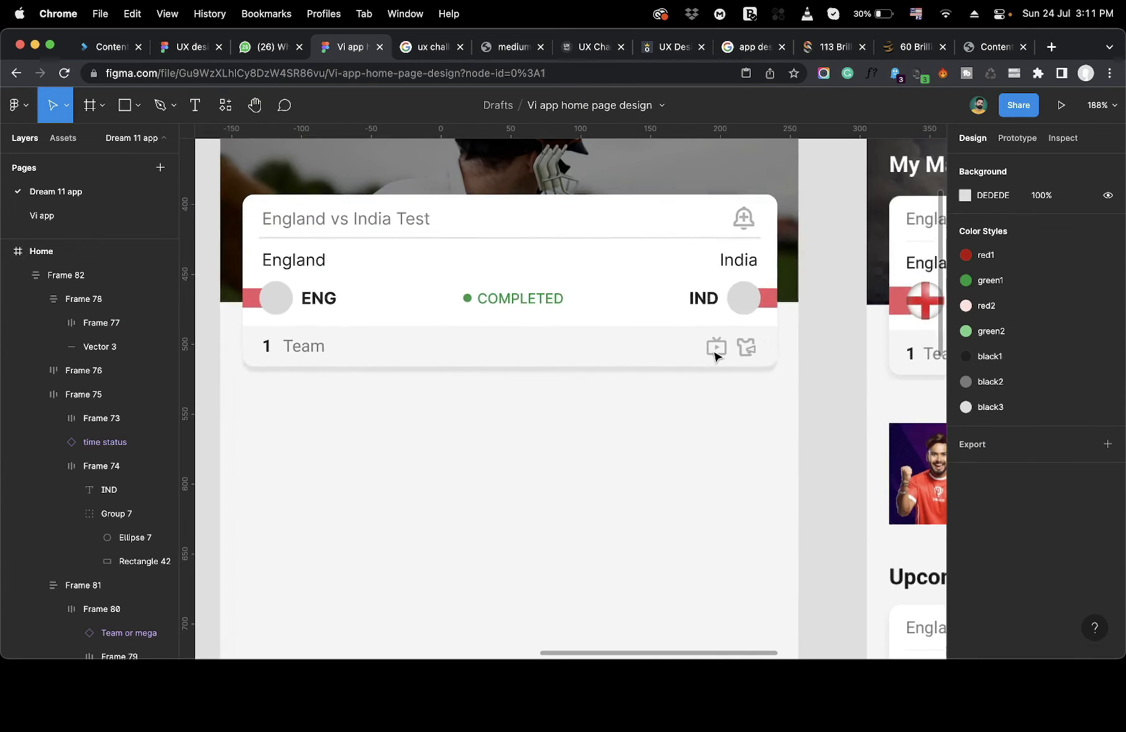
scroll(714, 355, "left", 1)
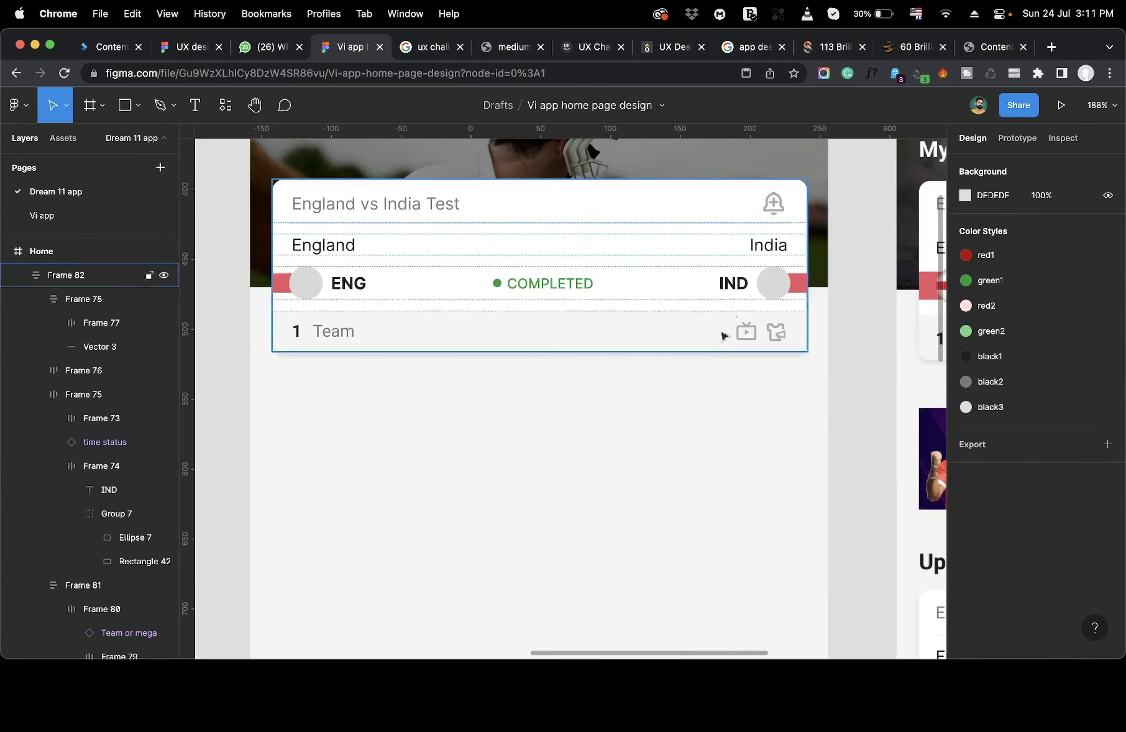
Center-align the ENG–COMPLETED–IND score row and distribute its items with automatic spacing.
left_click(722, 254)
left_click_drag(813, 241, 807, 276)
double_click(774, 291)
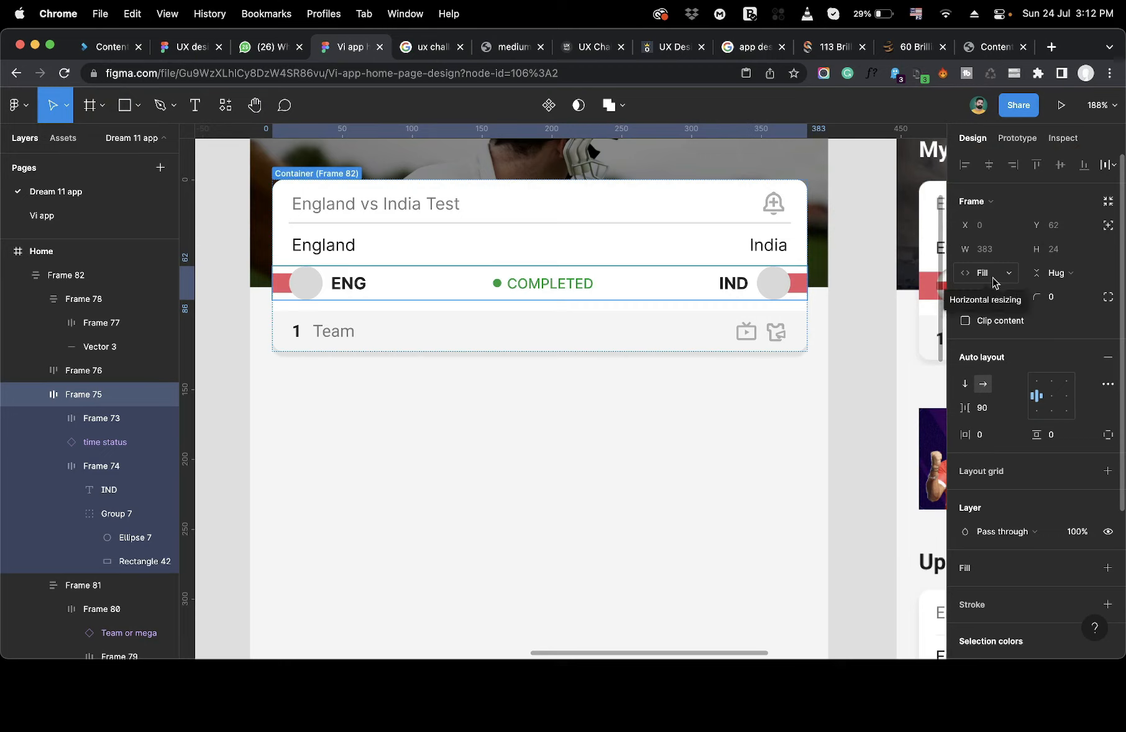
left_click(1052, 403)
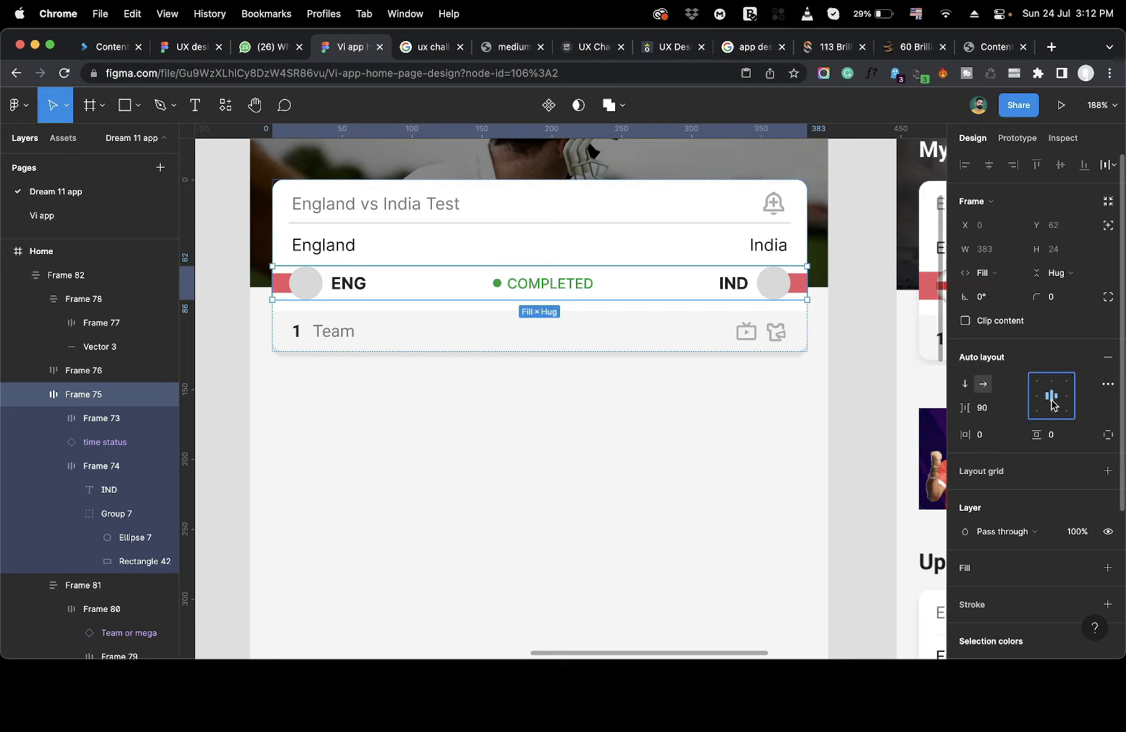
left_click(1052, 403)
Try narrowing the match card to test how its rows resize, and undo the width change.
left_click(778, 422)
left_click(776, 295)
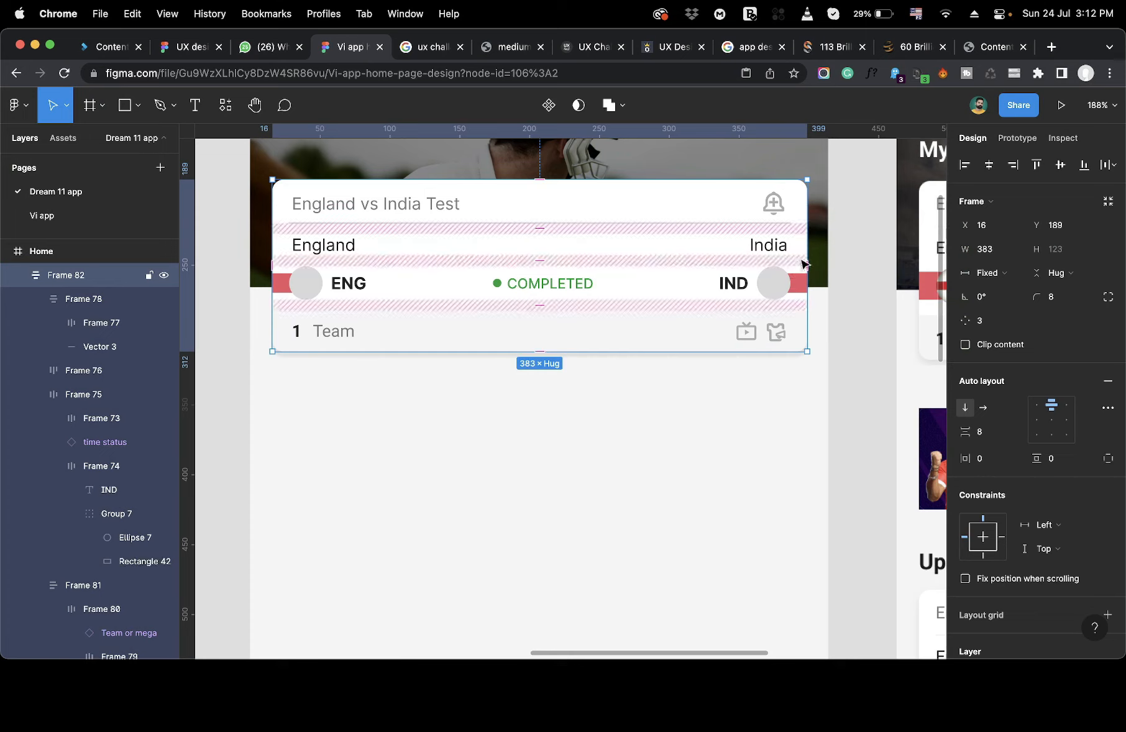
left_click_drag(807, 249, 649, 263)
key("super+z")
Center the grey Team footer bar and its inner row of label and icons, setting both to Auto spacing.
left_click(746, 335)
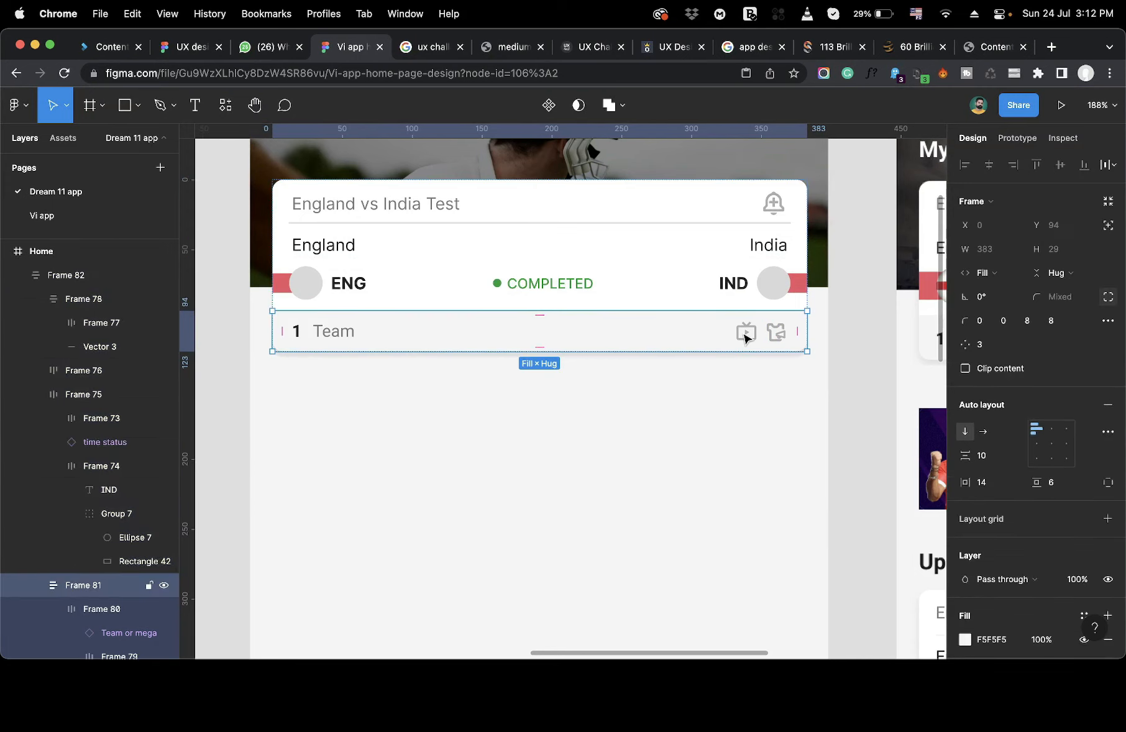
left_click(1050, 431)
double_click(1051, 433)
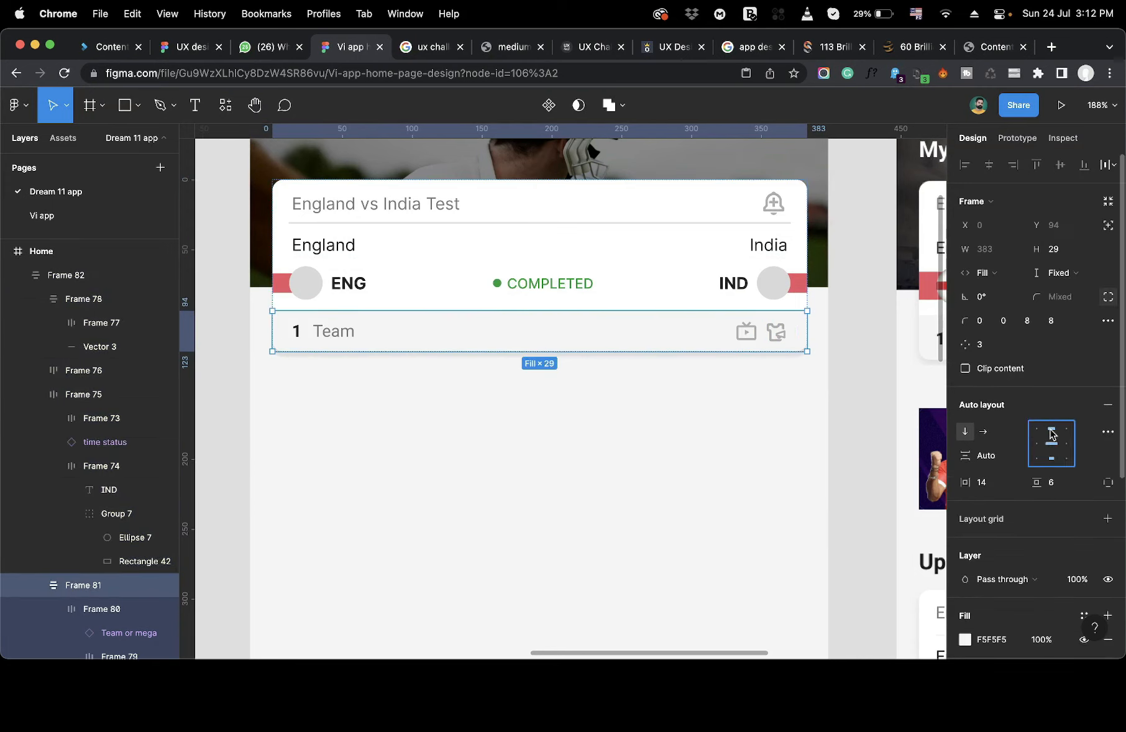
double_click(746, 332)
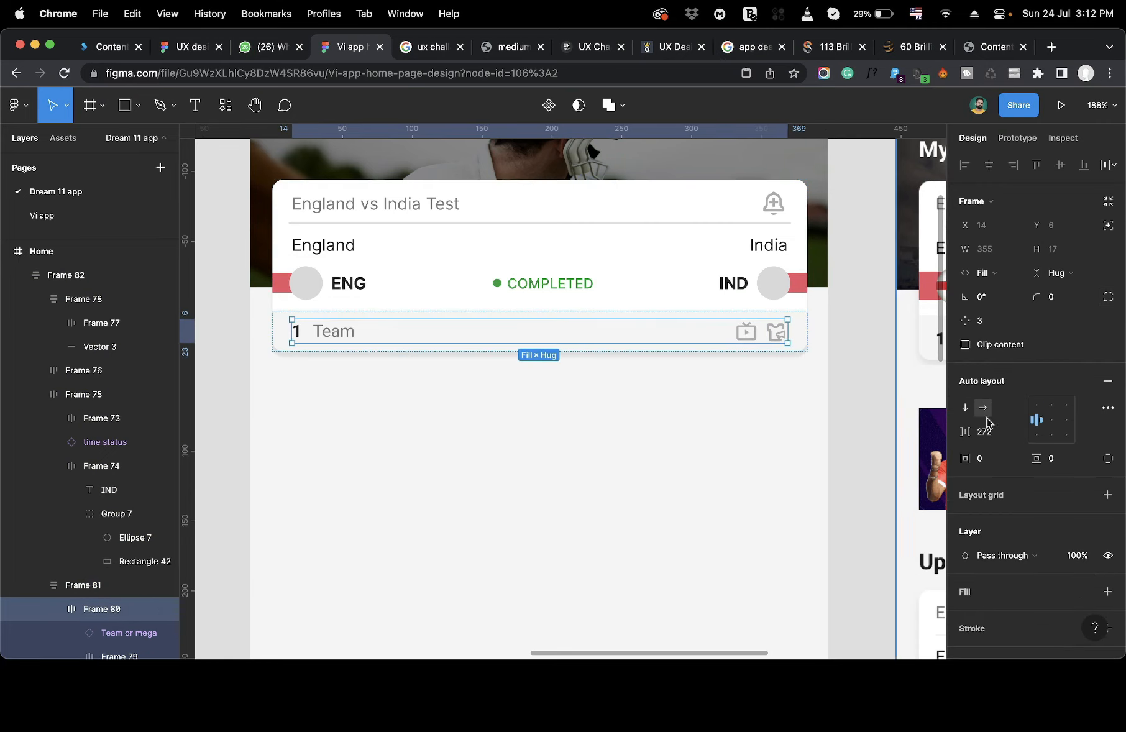
left_click(1053, 425)
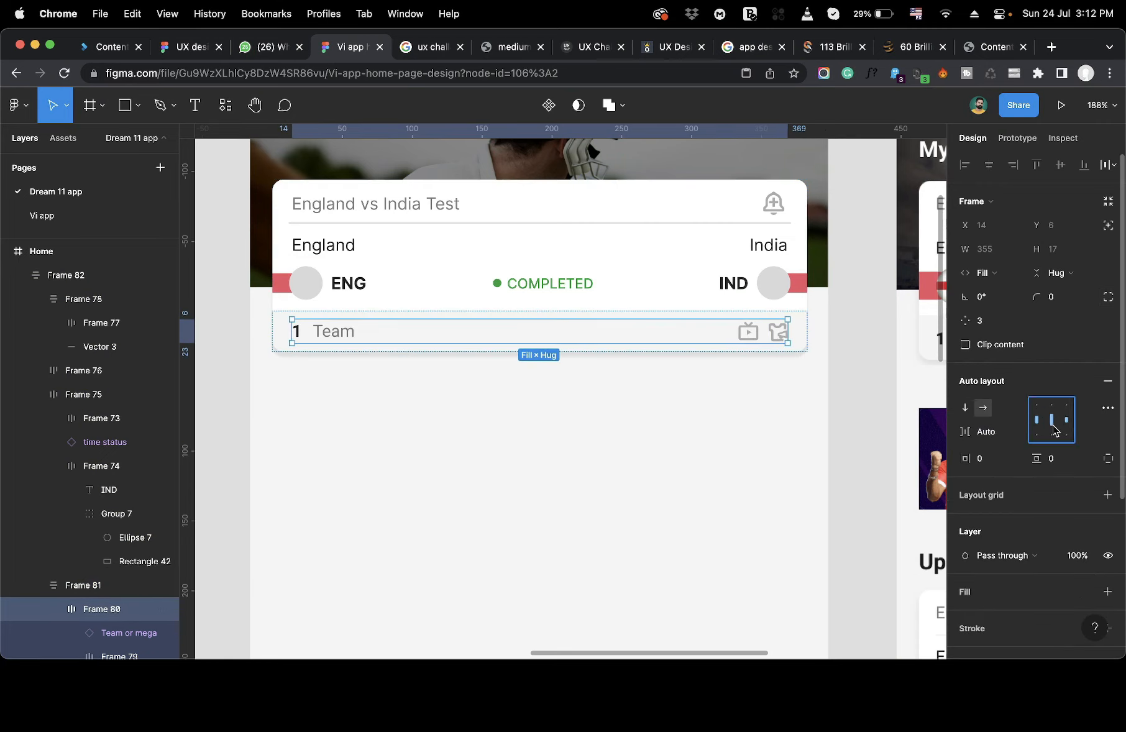
left_click(603, 466)
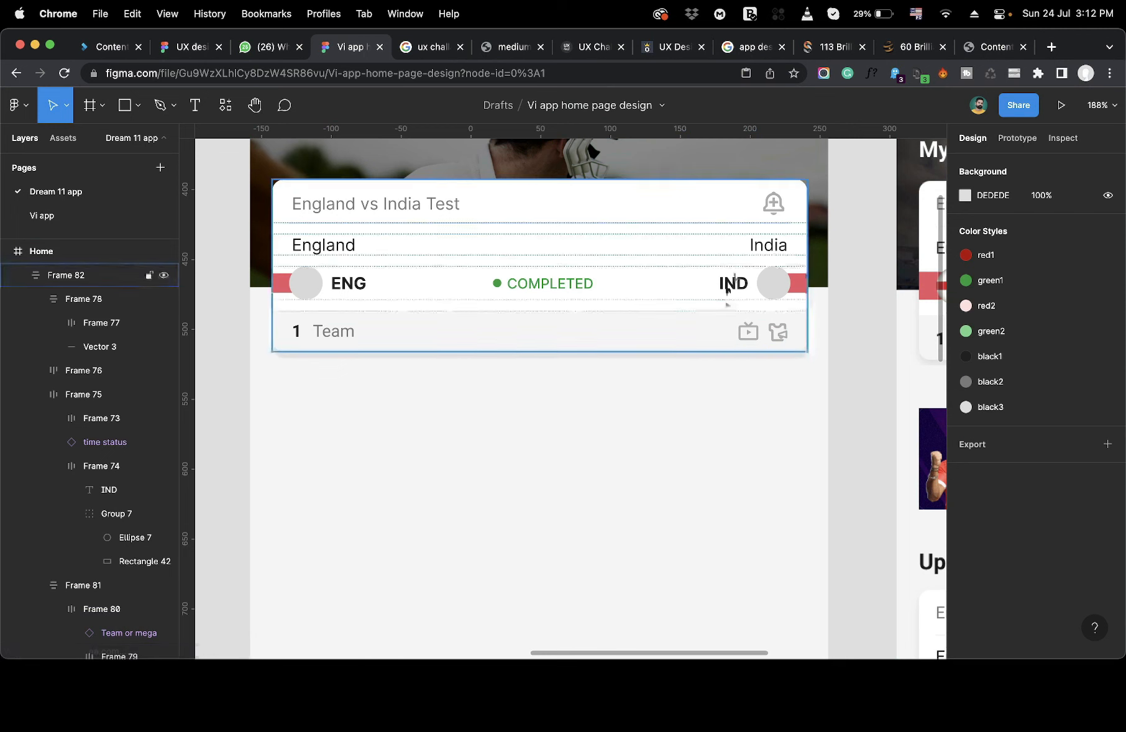
Resize the match card's width back and forth to check how all rows, including the Team footer, adapt.
left_click(755, 263)
left_click_drag(804, 244, 661, 241)
left_click_drag(843, 255, 791, 309)
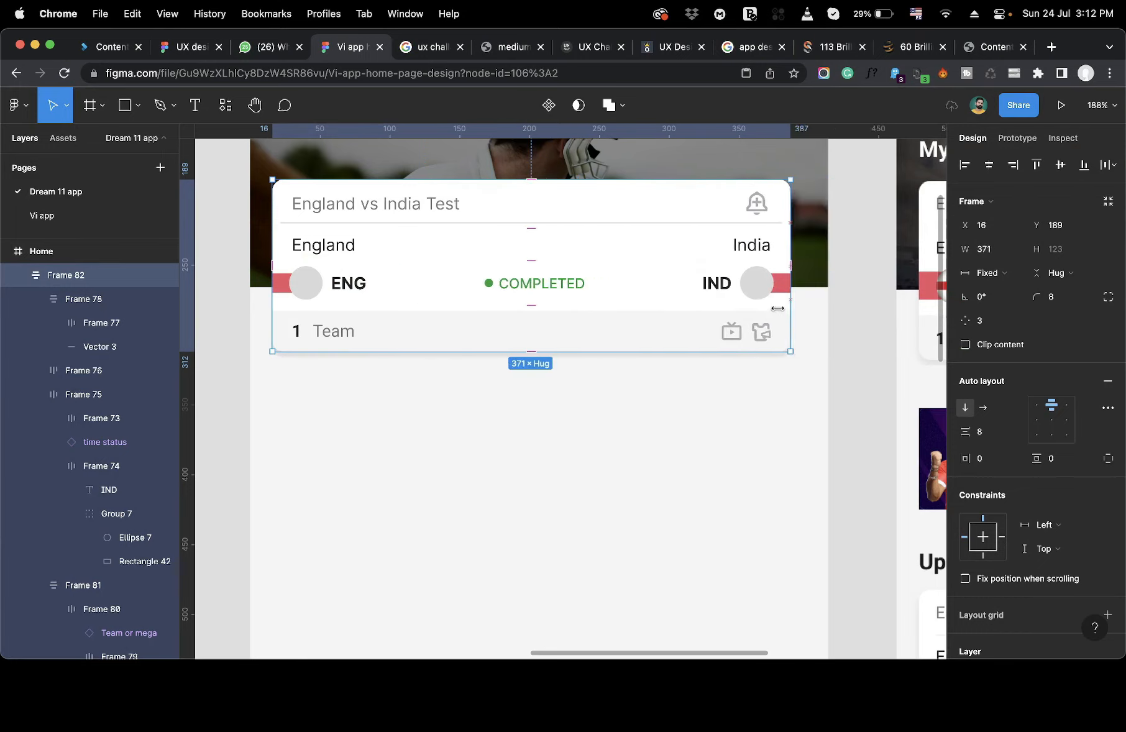
Wrap the divider line below the match title in an auto layout frame with Fill width and 14 horizontal padding.
scroll(372, 317, "up", 5)
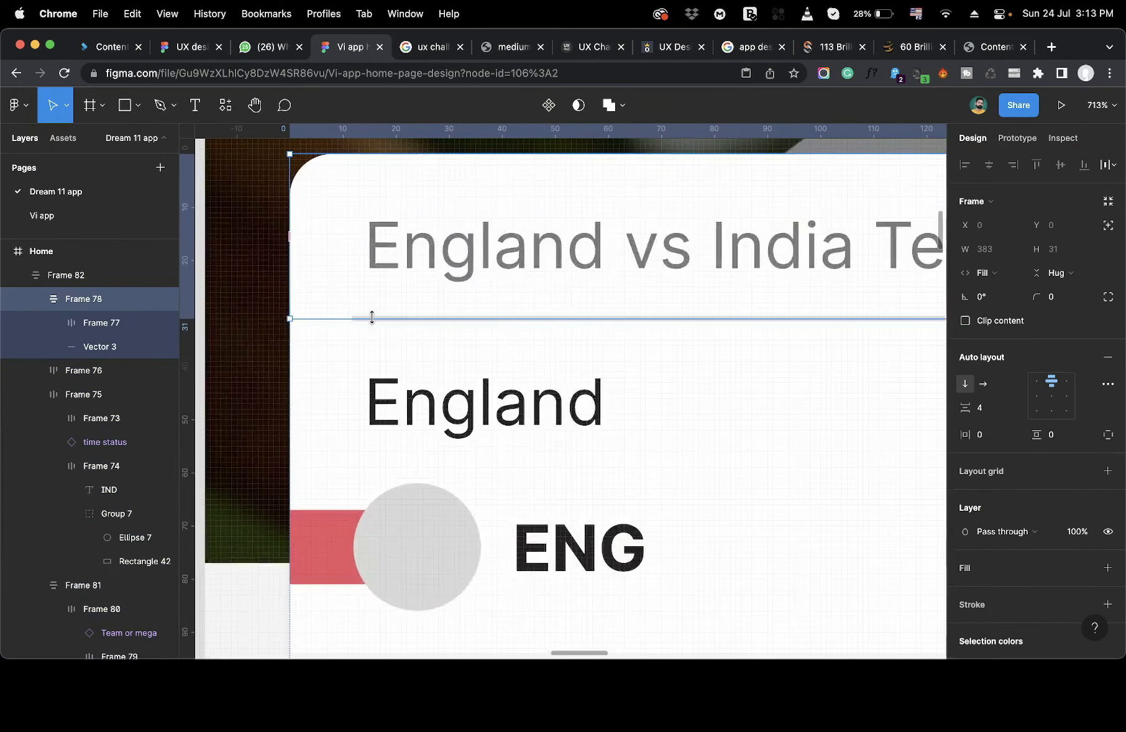
scroll(372, 317, "up", 10)
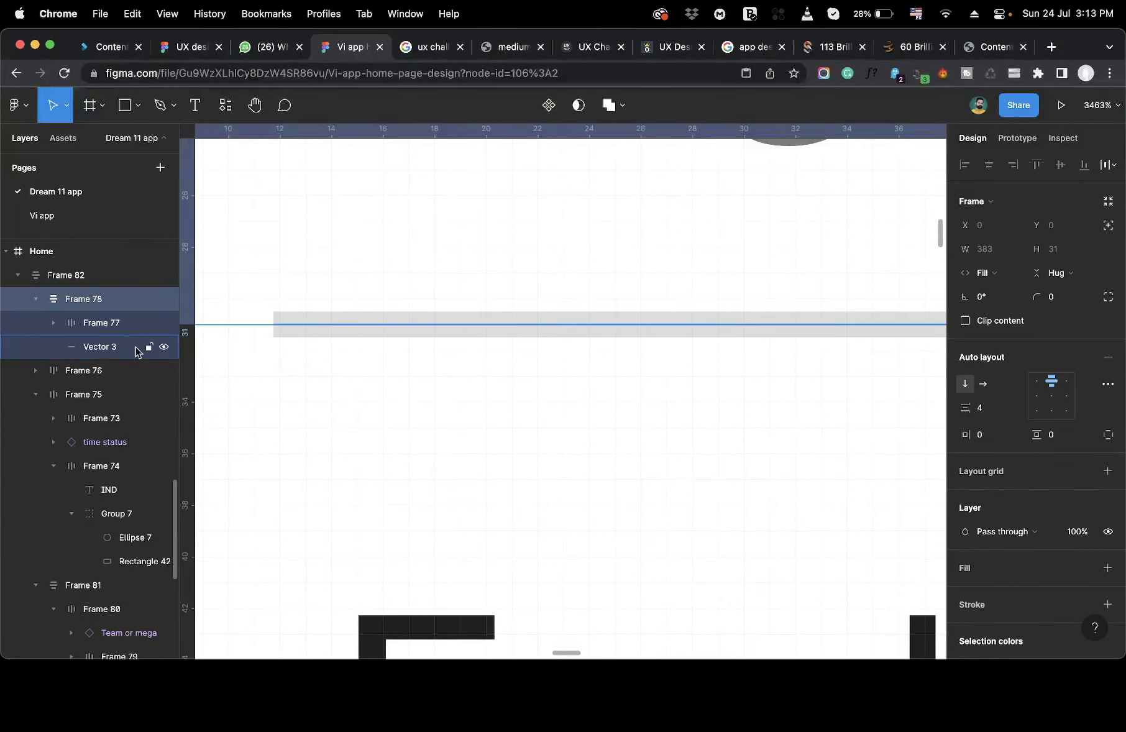
left_click(97, 347)
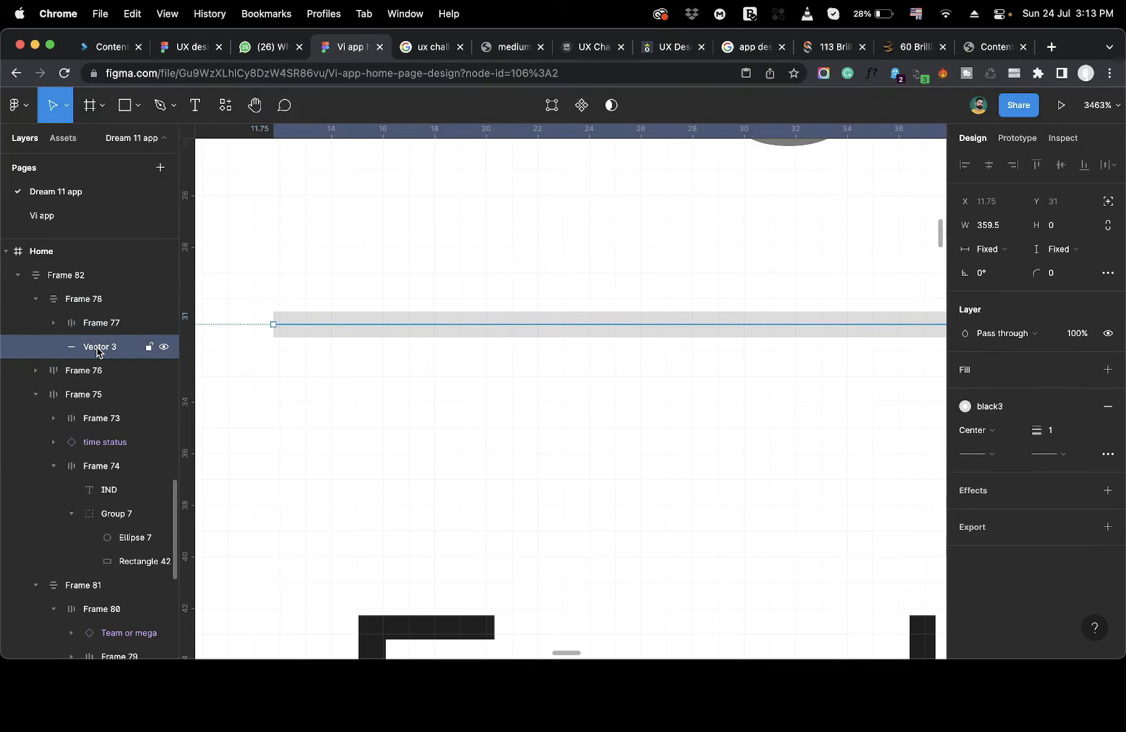
left_click(54, 322)
left_click(54, 322)
key("shift+a")
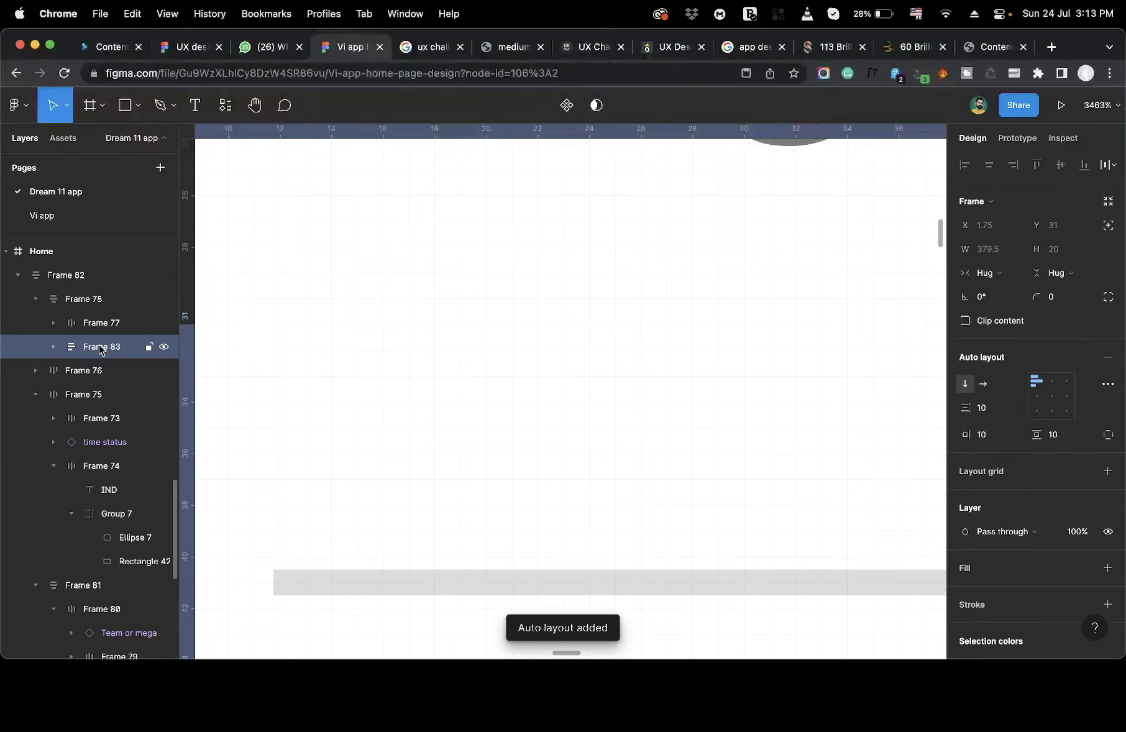
scroll(332, 367, "down", 5)
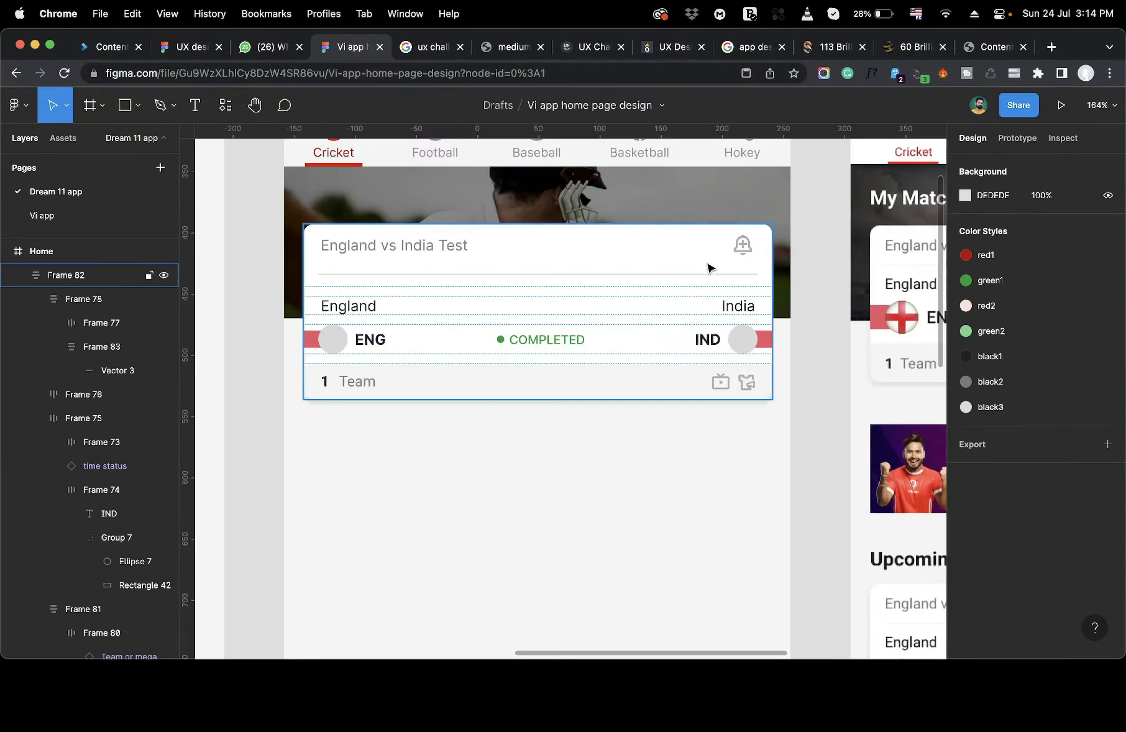
Set the divider line's horizontal resizing to Fill inside its auto layout frame.
left_click(706, 280, "super")
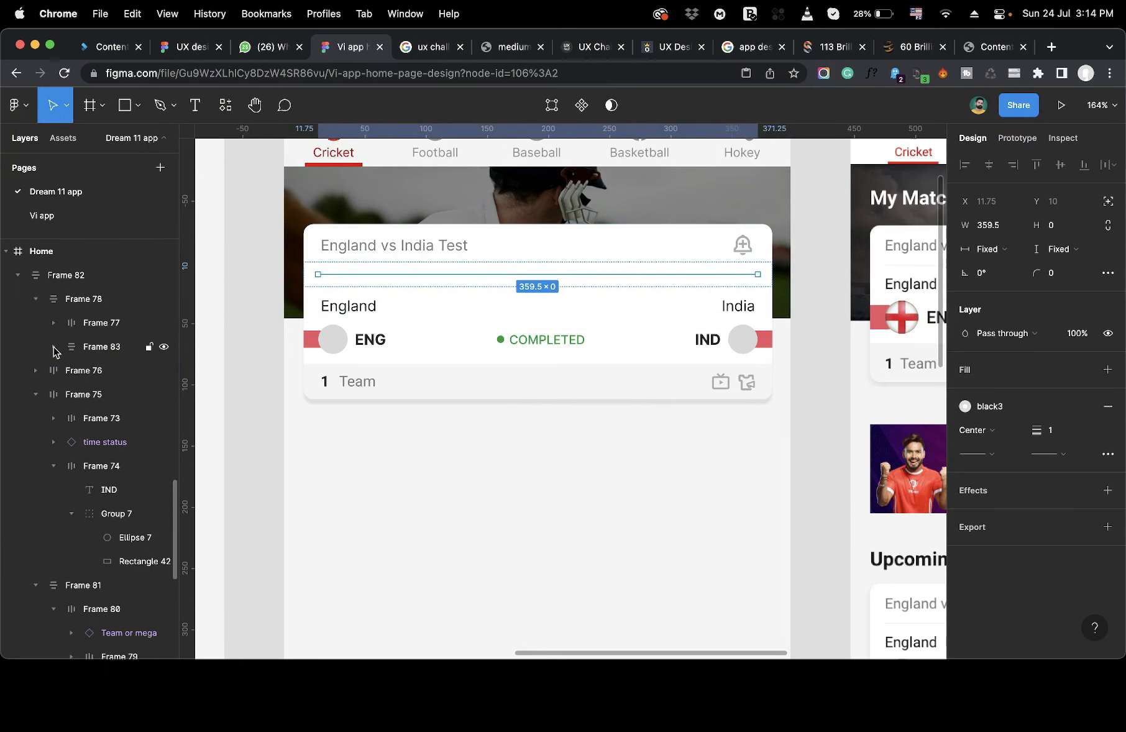
left_click(98, 353)
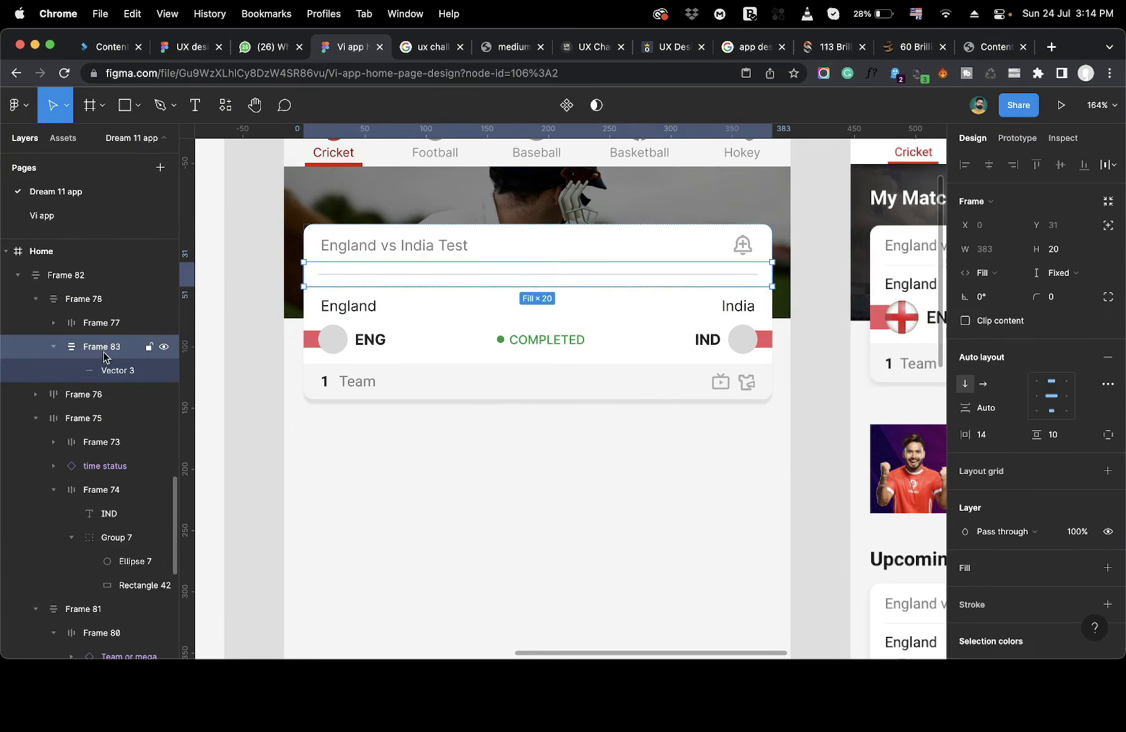
left_click(113, 369)
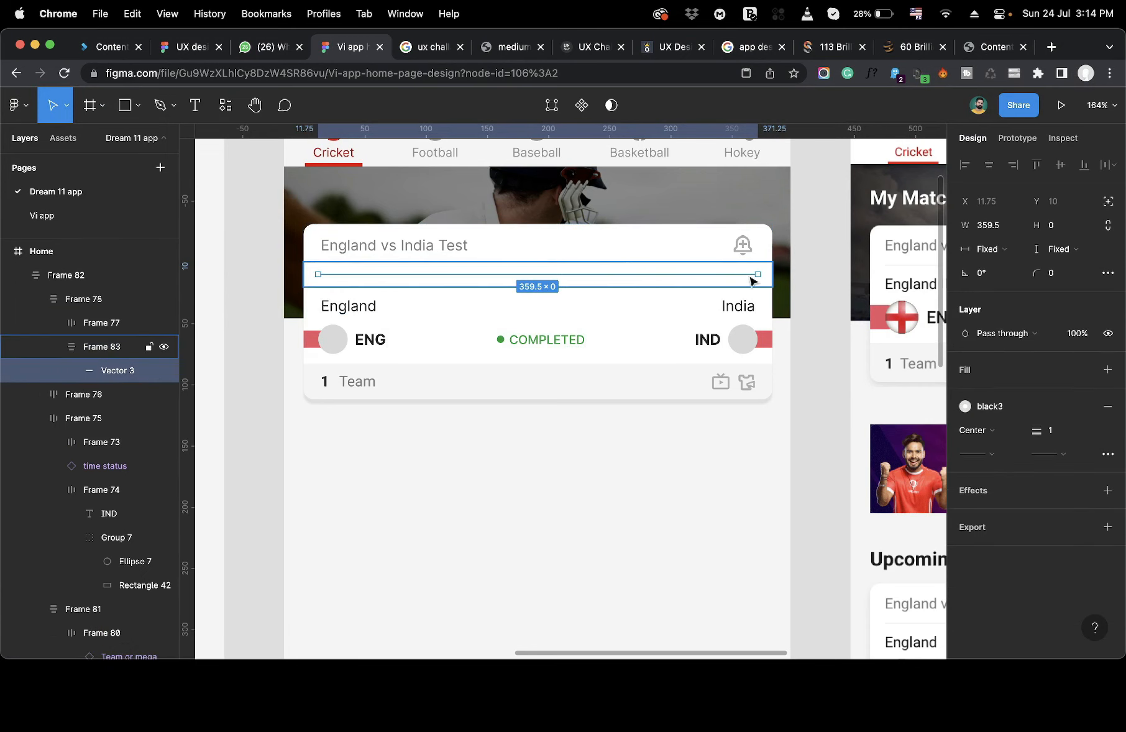
left_click(1009, 251)
left_click(1011, 266)
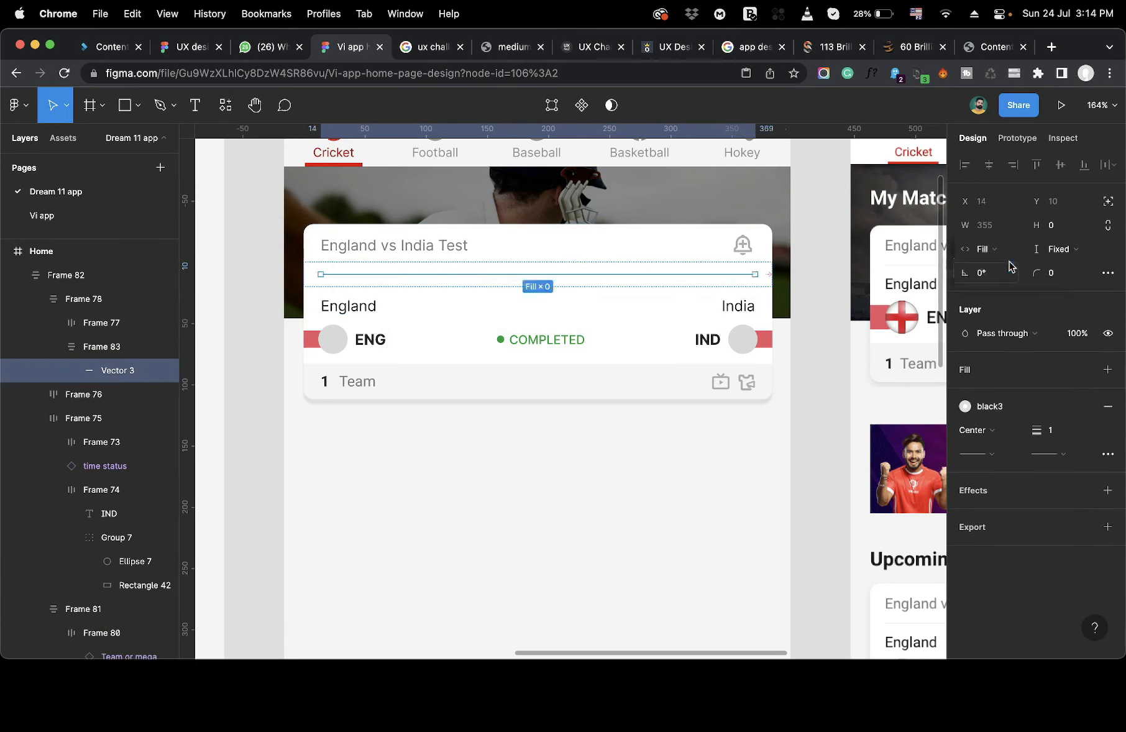
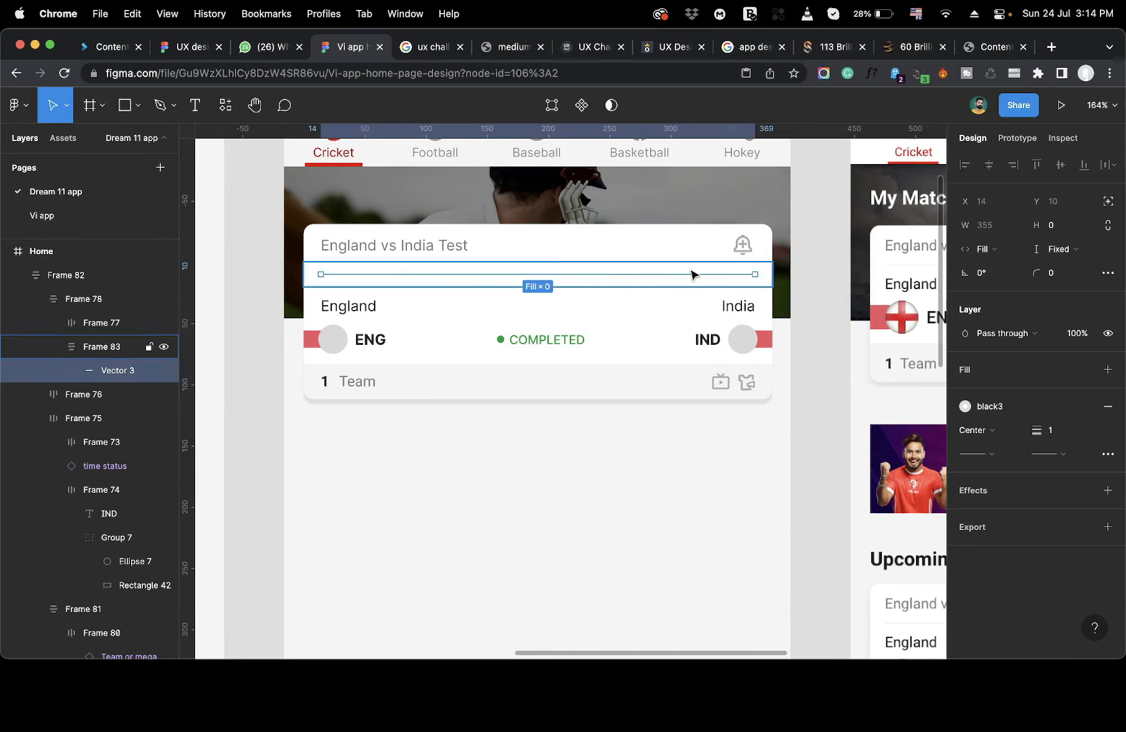
left_click(766, 285)
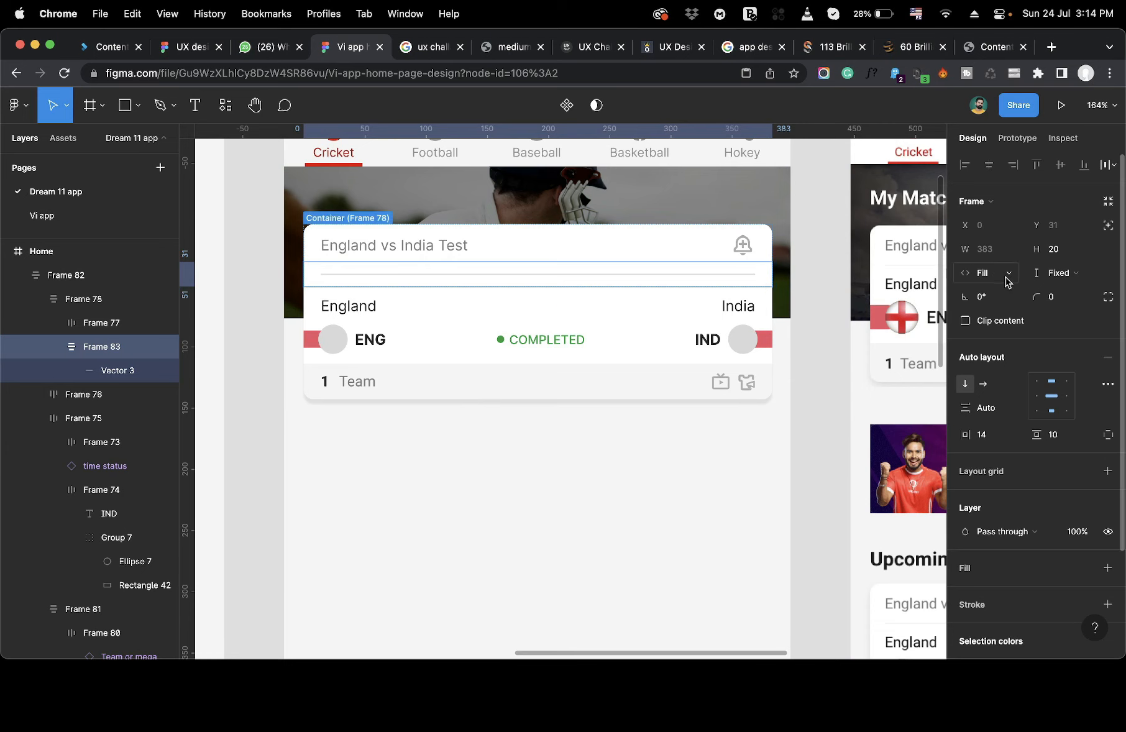
left_click(677, 468)
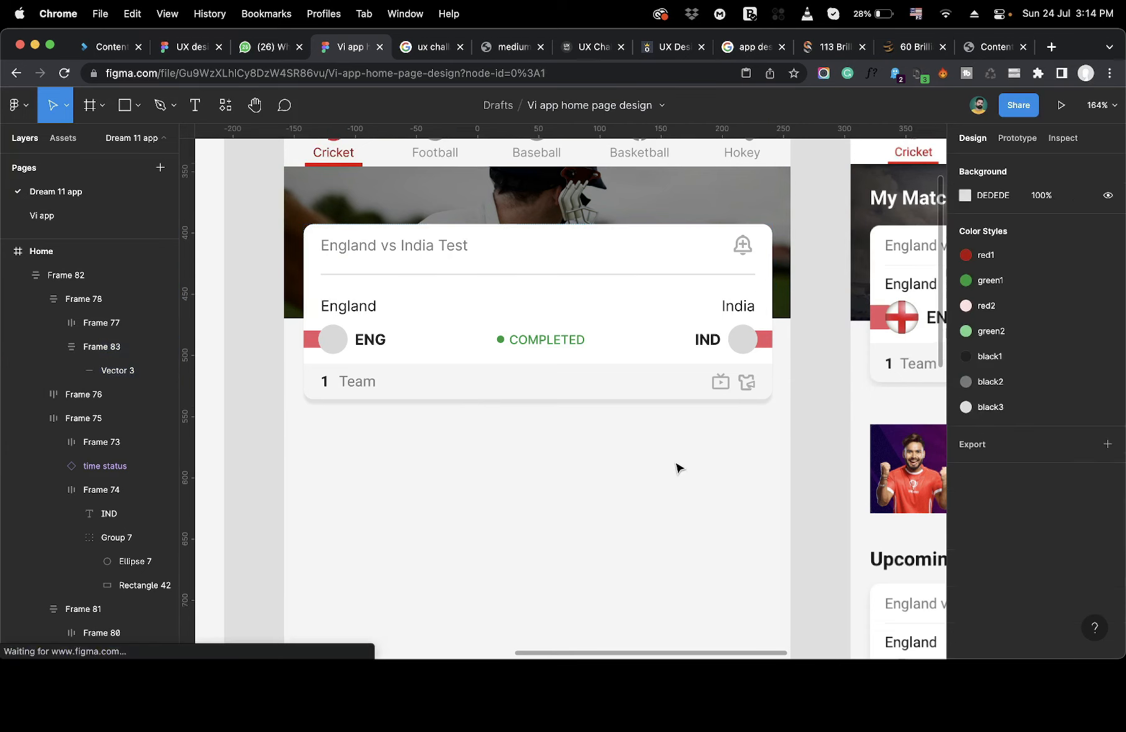
Test the card's resizing with the stretched divider line and compare the card with the reference screen.
left_click(671, 331)
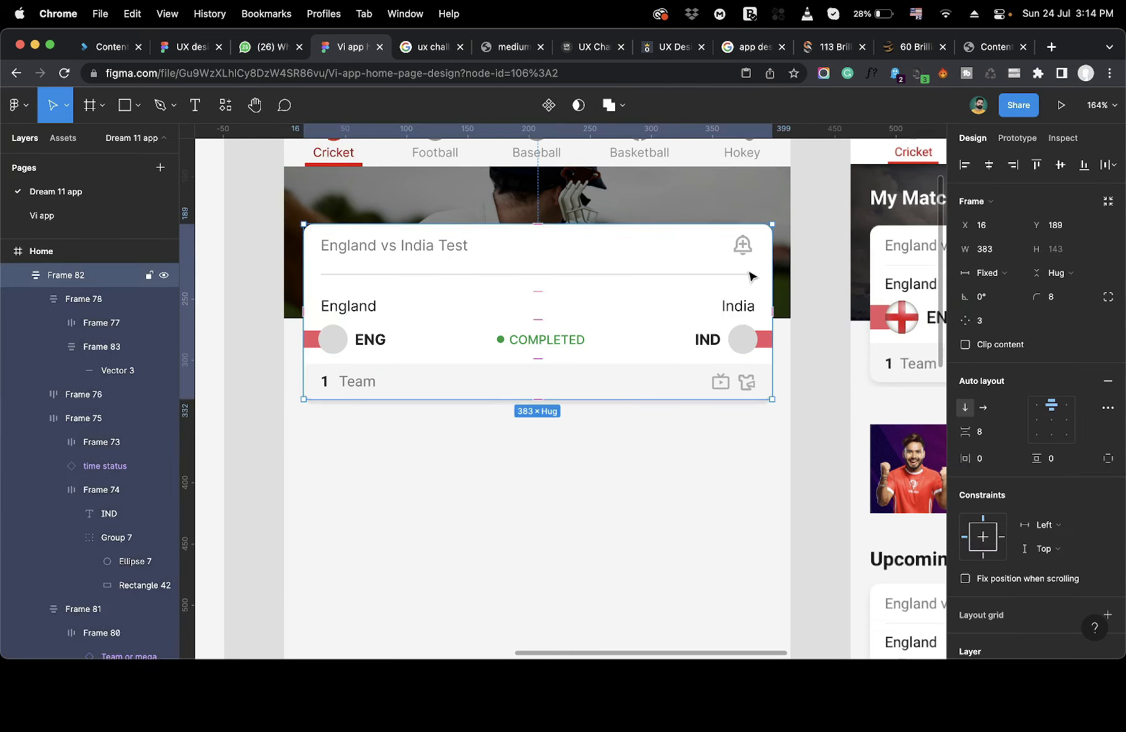
mouse_move(772, 269)
left_mouse_down()
mouse_move(598, 277)
mouse_move(746, 280)
mouse_move(583, 289)
mouse_move(754, 295)
mouse_move(586, 303)
mouse_move(781, 311)
mouse_move(594, 313)
mouse_move(902, 319)
mouse_move(633, 304)
mouse_move(770, 285)
left_mouse_up()
scroll(558, 348, "down", 6)
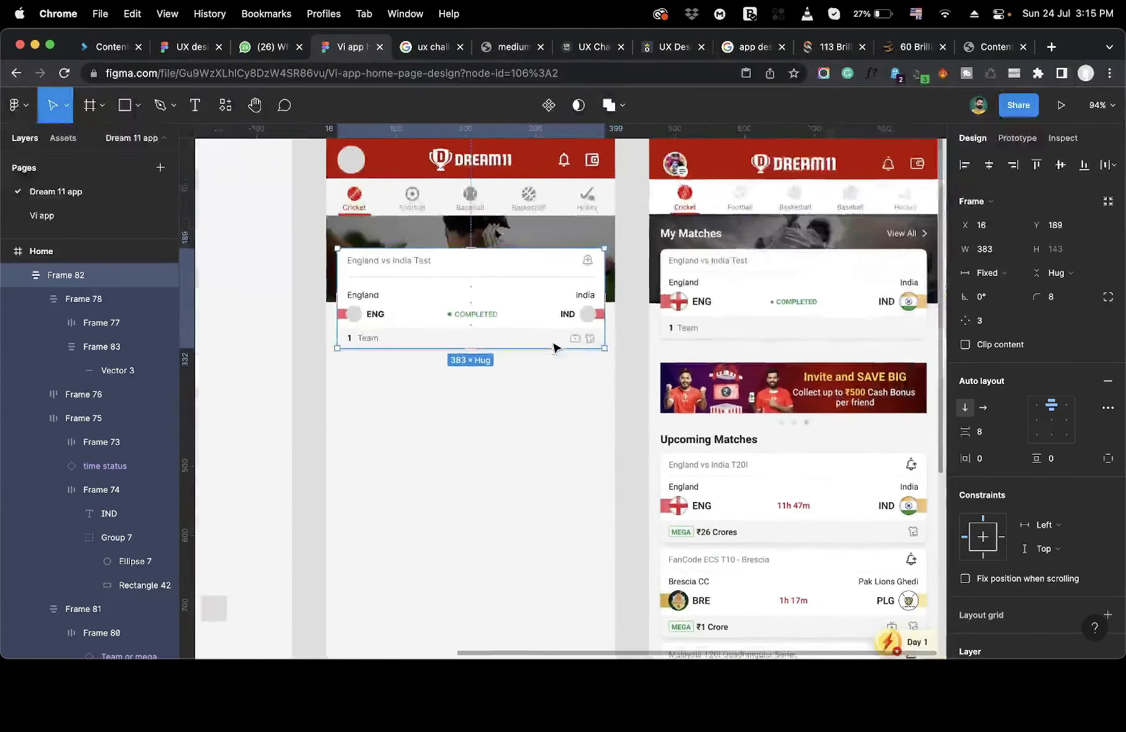
scroll(555, 348, "right", 2)
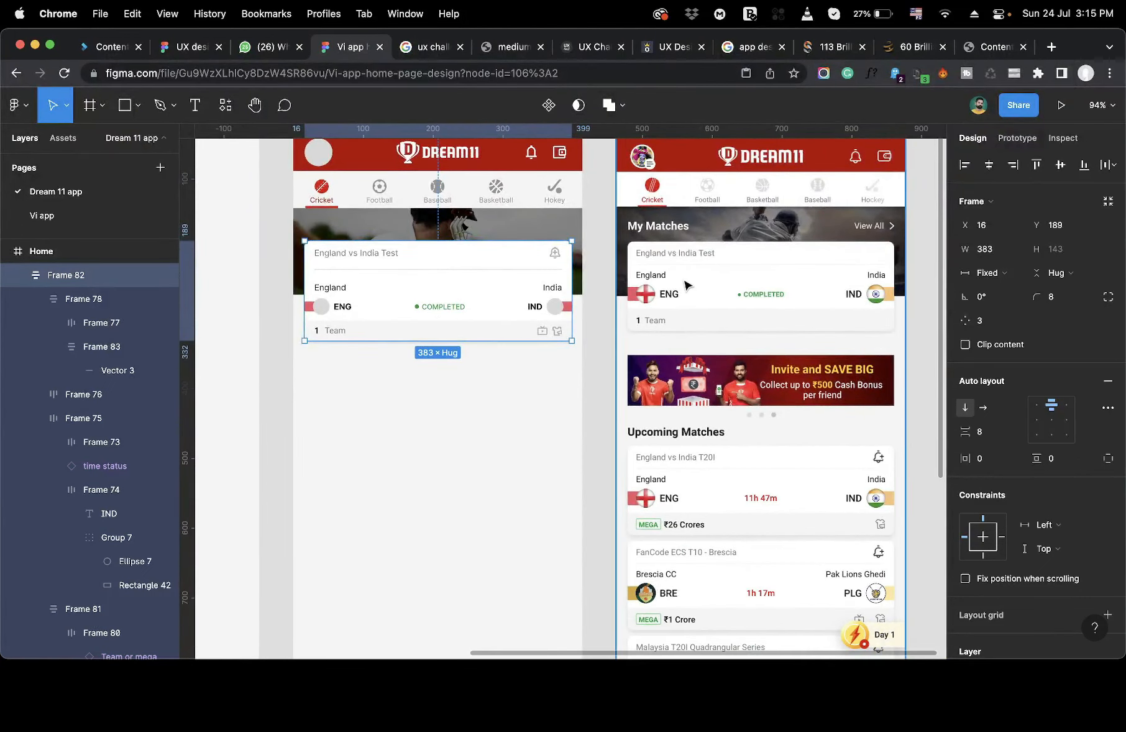
Set the spacing between the match title row and the divider line's frame to 0.
left_click(465, 384)
double_click(380, 265)
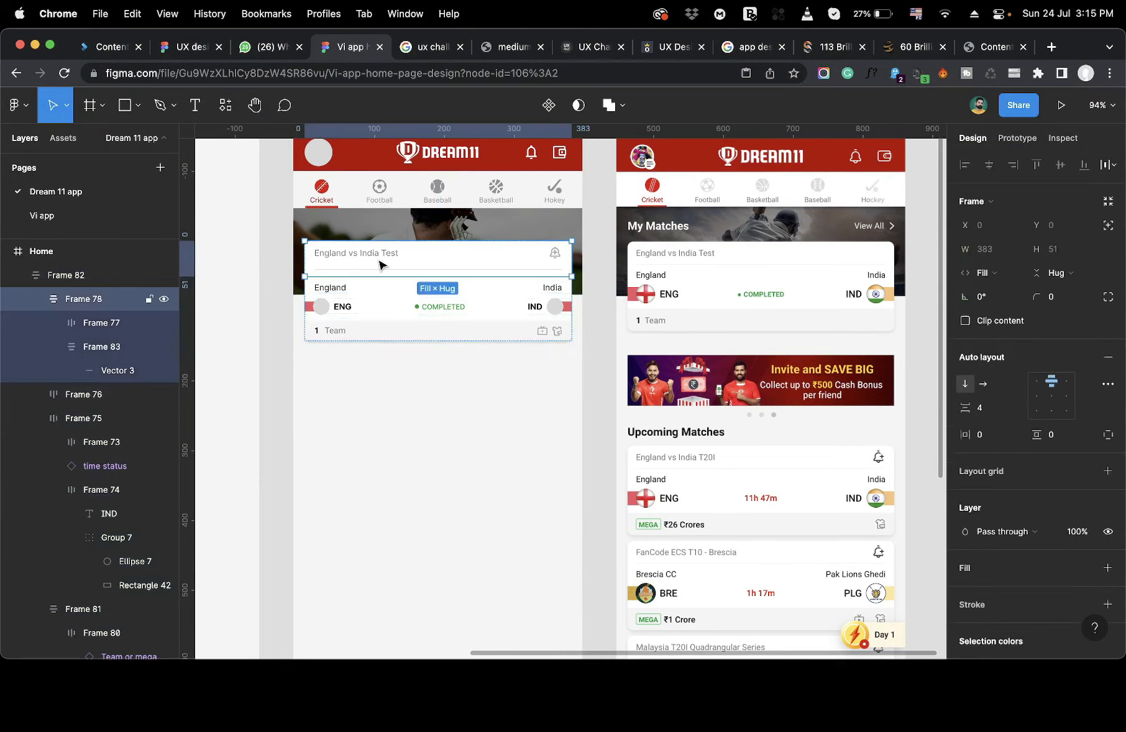
double_click(395, 259)
scroll(442, 278, "up", 5)
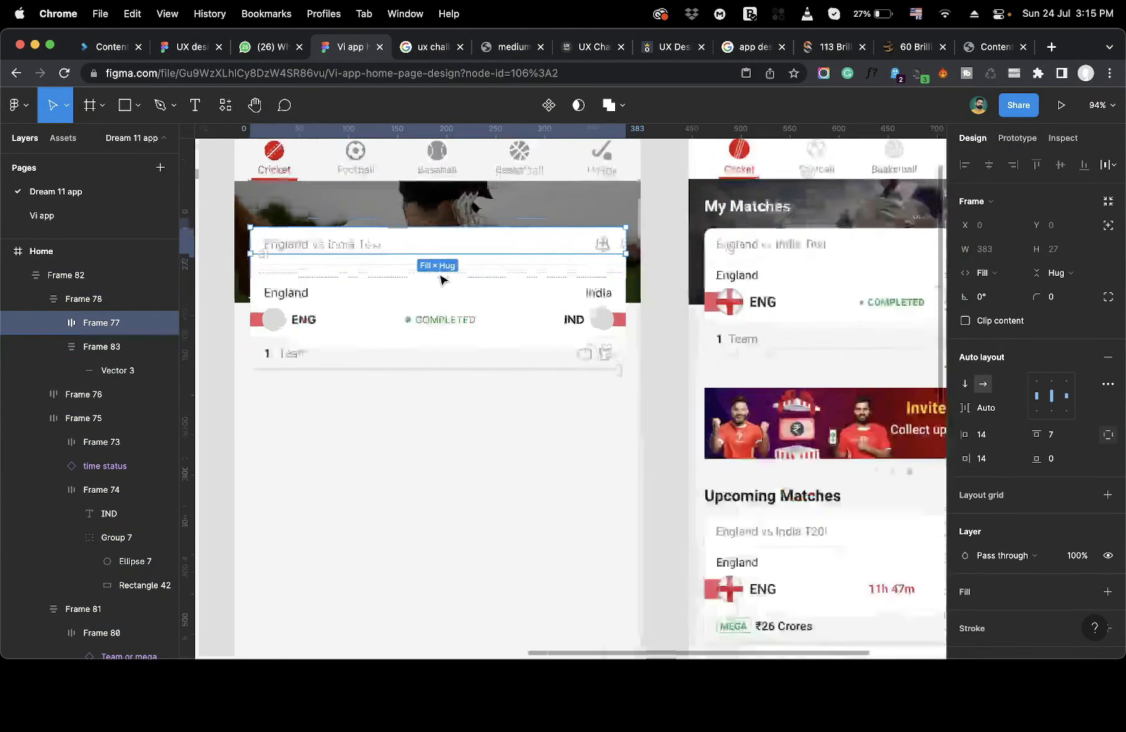
left_click(449, 292)
left_click(313, 223)
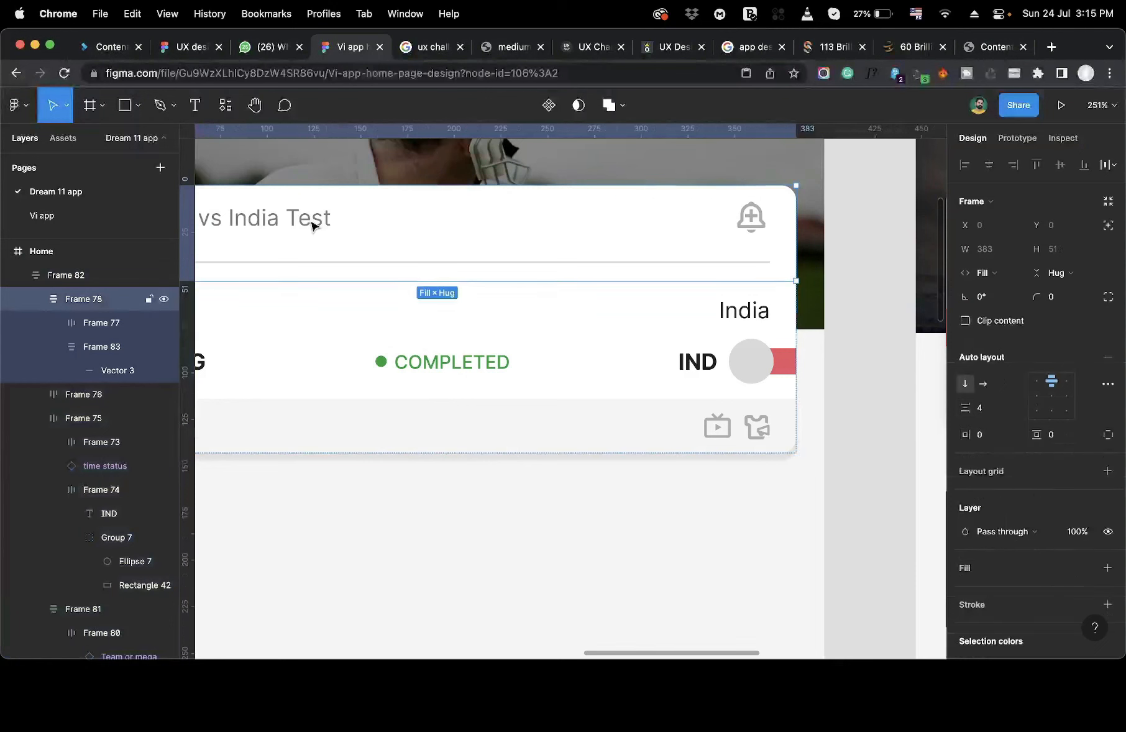
left_click(442, 240)
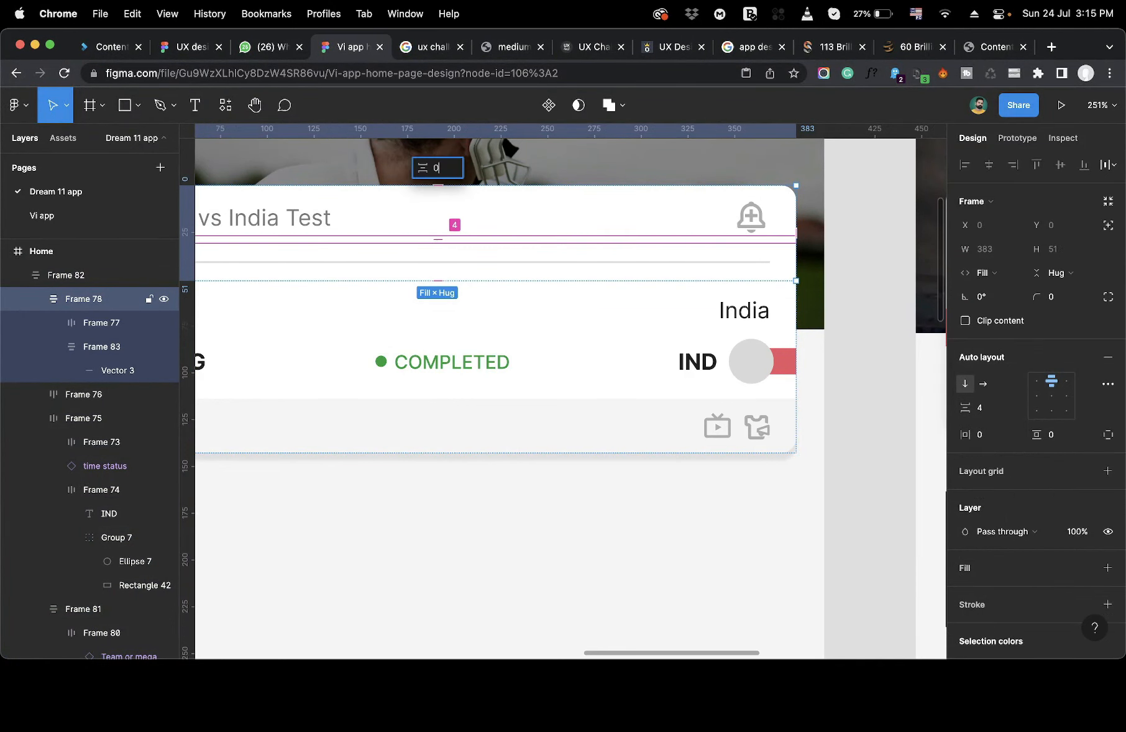
type("0")
key("Return")
scroll(525, 274, "down", 3)
Reduce the height of the divider line's frame below the match title to 13.
left_click(525, 272)
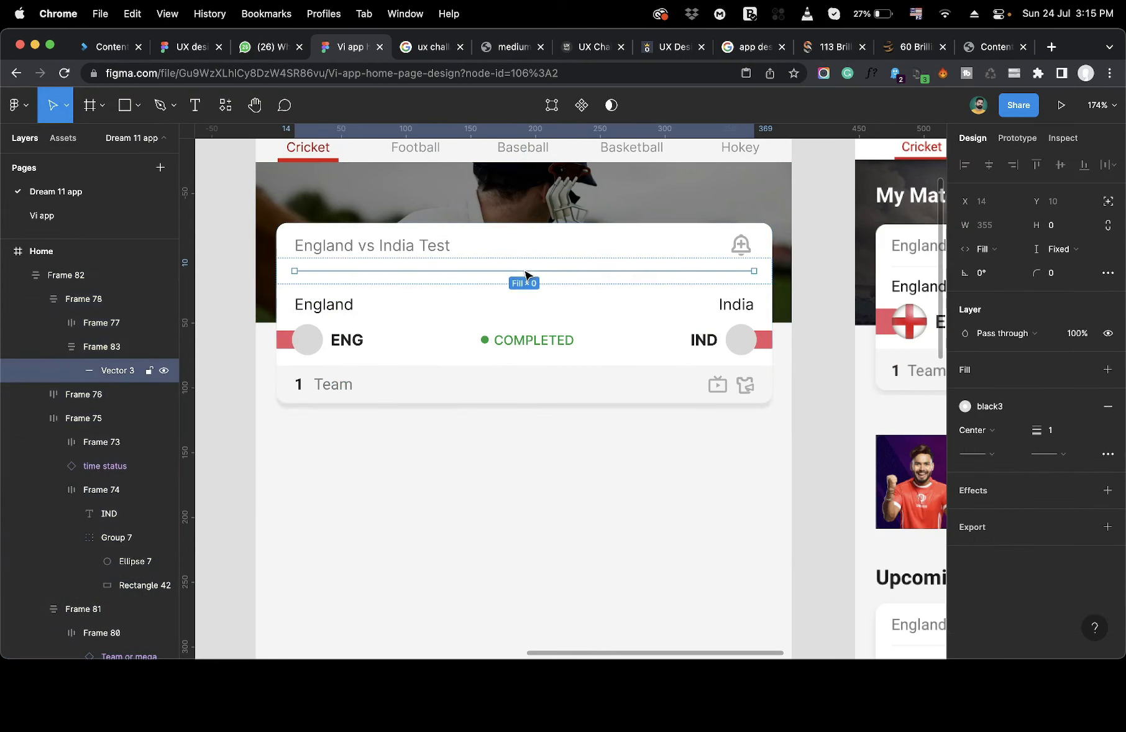
left_click(473, 260)
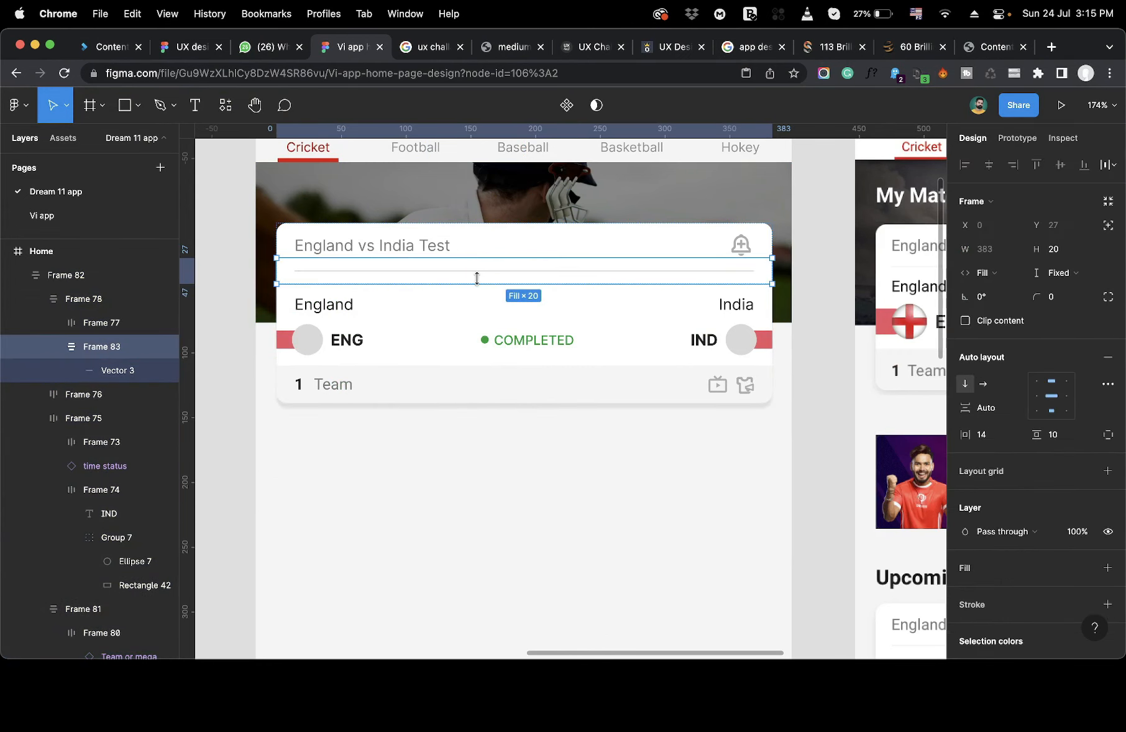
left_click_drag(477, 276, 477, 274)
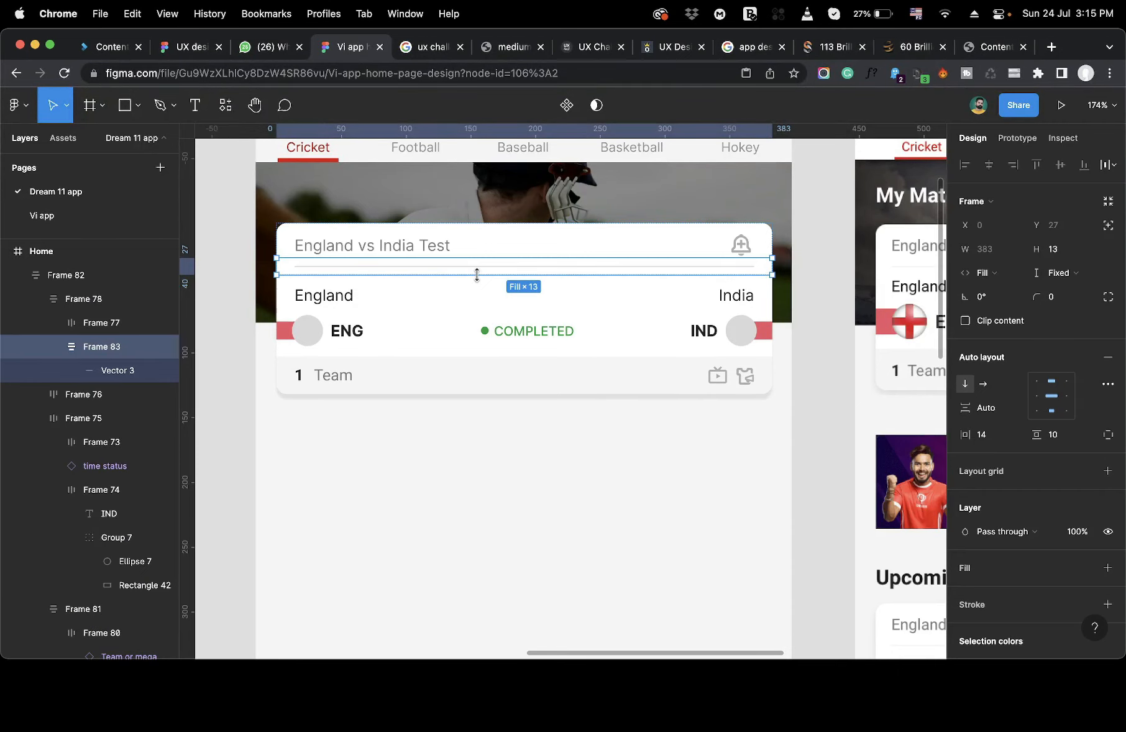
left_click(502, 468)
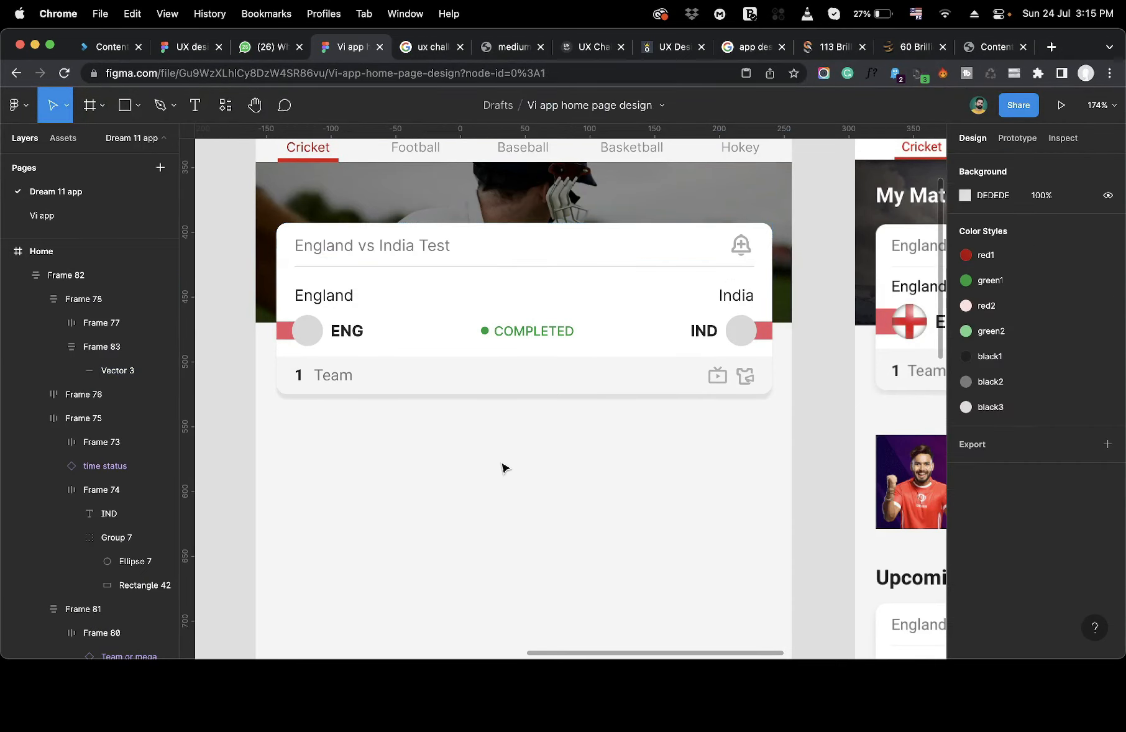
Try reducing the spacing between all rows of the match card to 0 and compare it with the reference card.
scroll(503, 468, "right", 2)
scroll(503, 468, "left", 1)
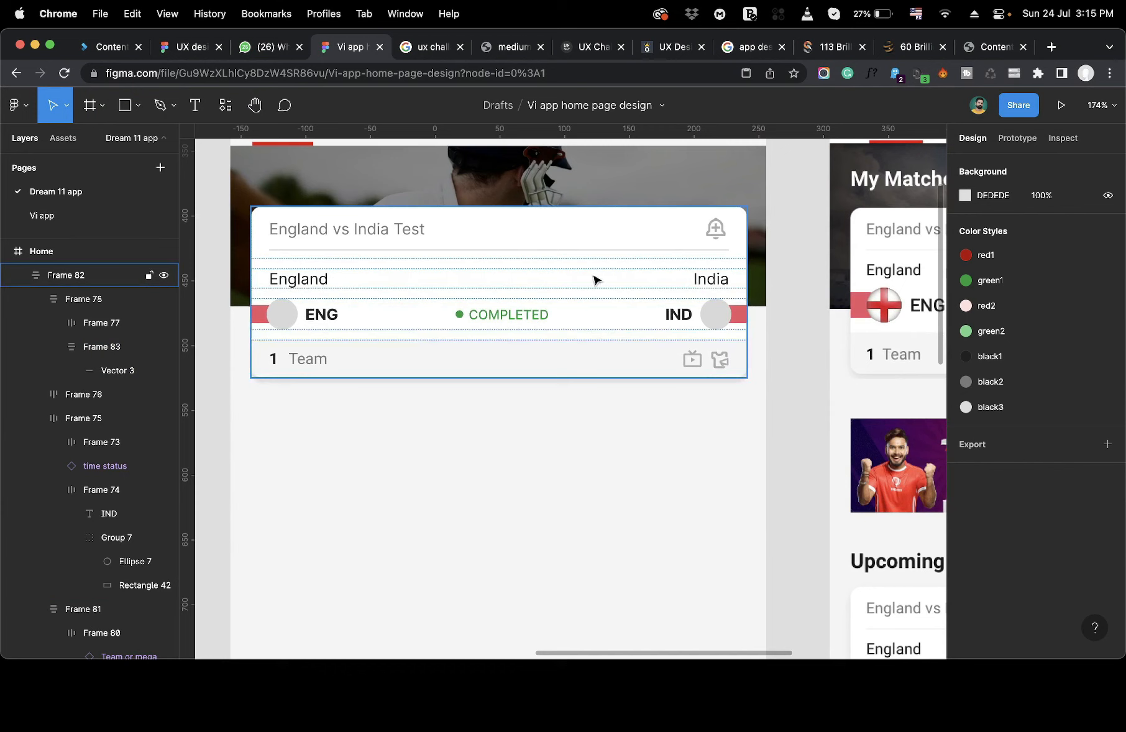
left_click(540, 271)
left_click(538, 269)
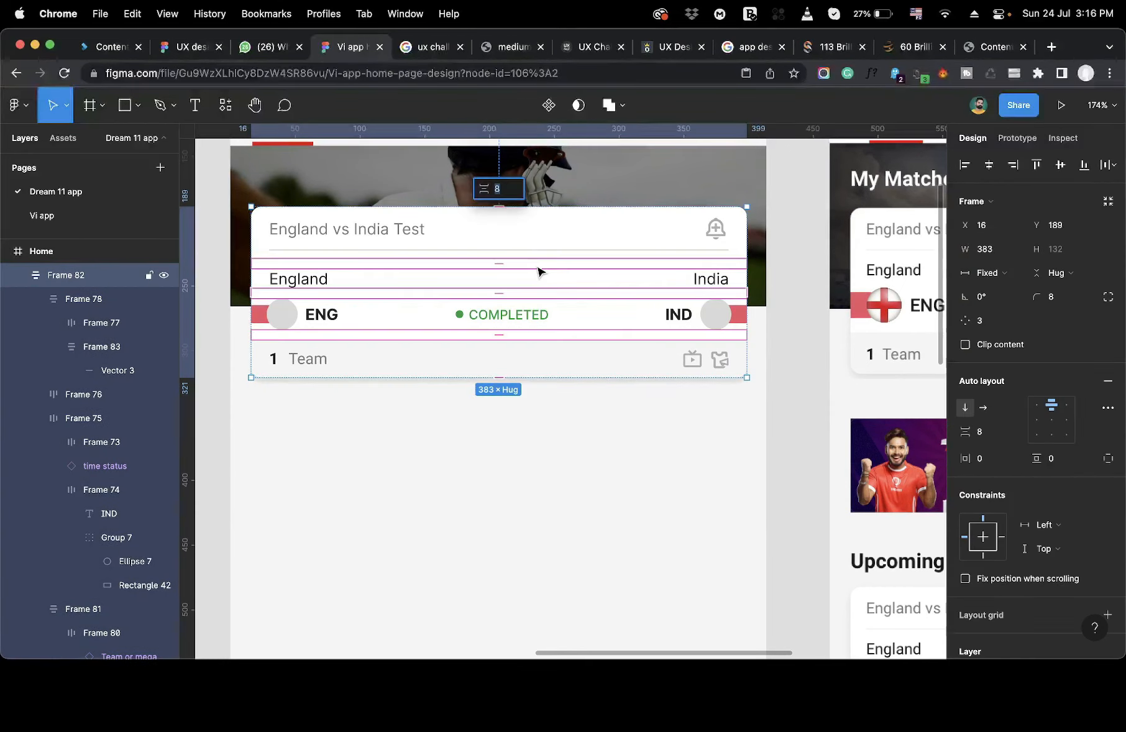
left_click_drag(501, 261, 500, 256)
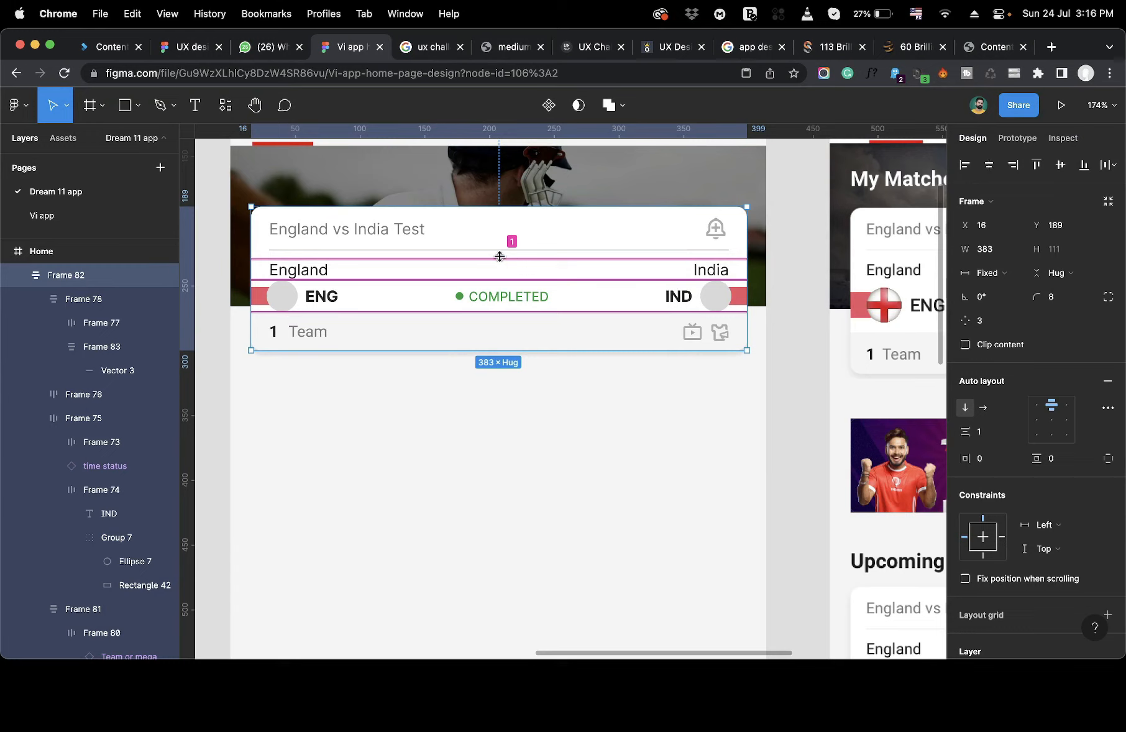
left_click_drag(500, 256, 500, 259)
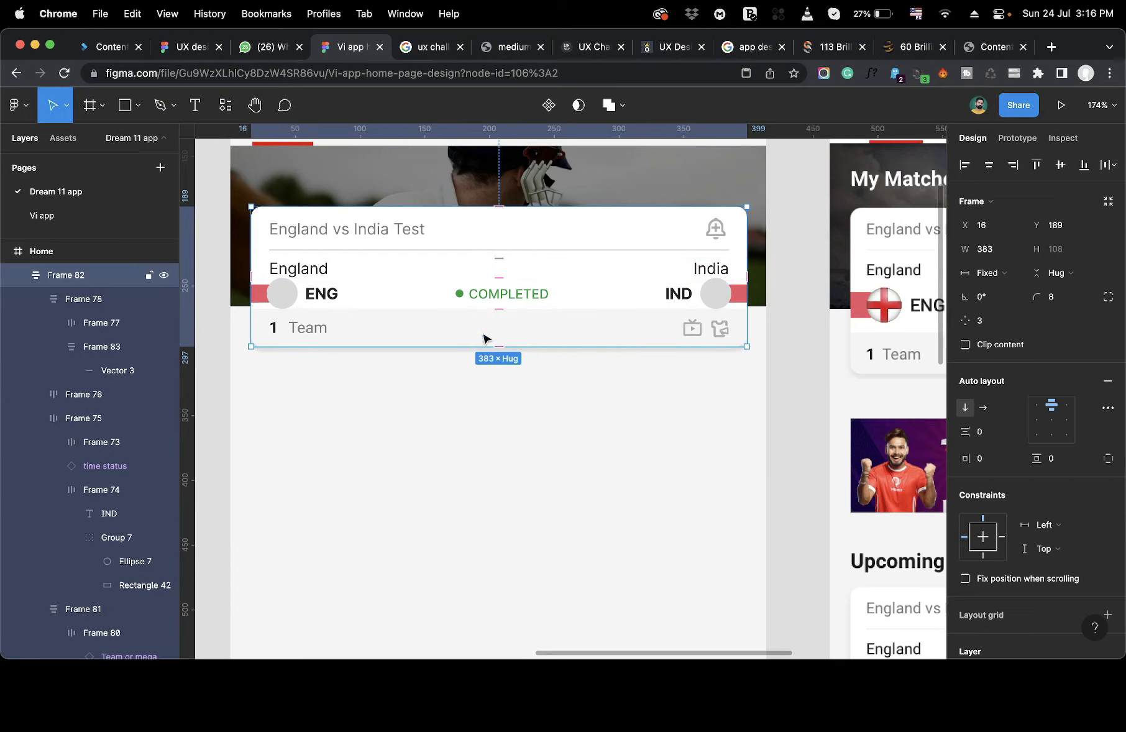
scroll(544, 449, "right", 2)
scroll(544, 448, "down", 3)
scroll(544, 449, "right", 1)
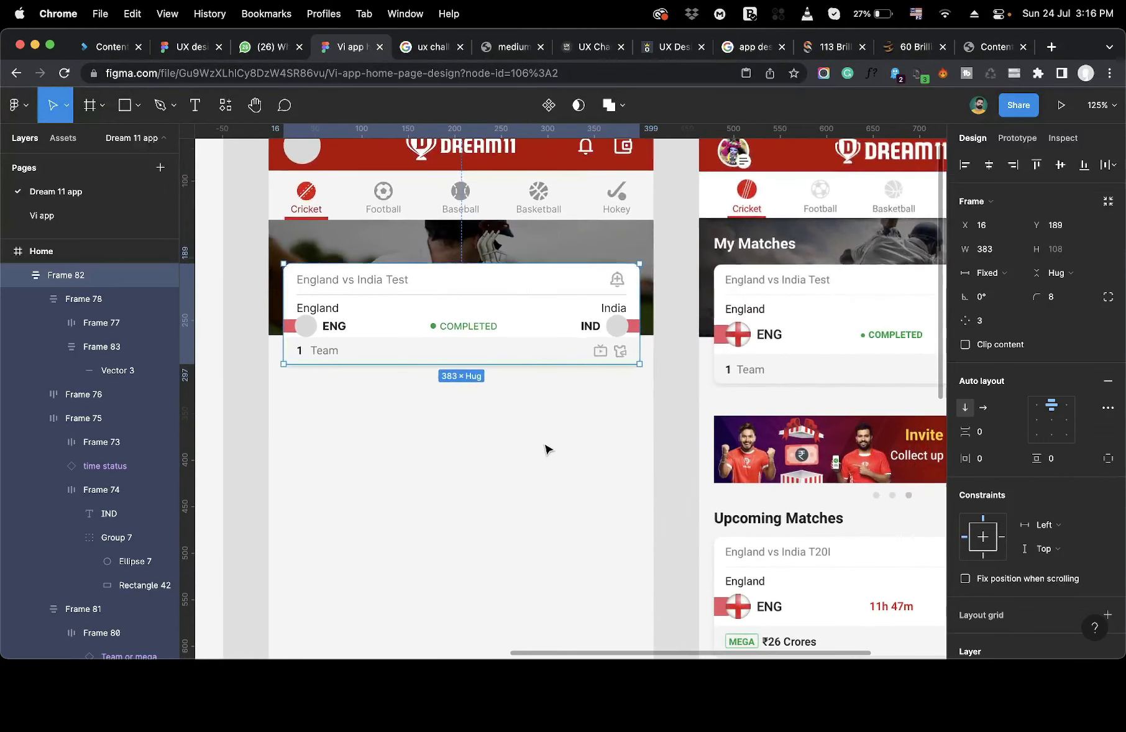
double_click(613, 330)
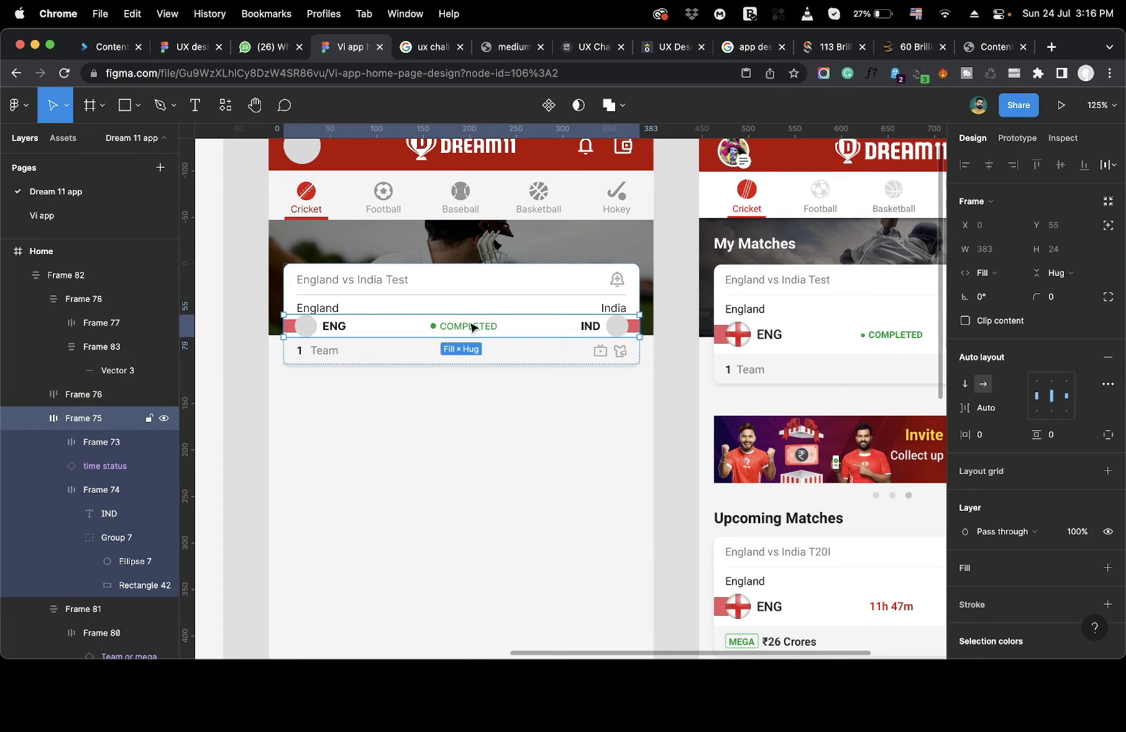
left_click(460, 397)
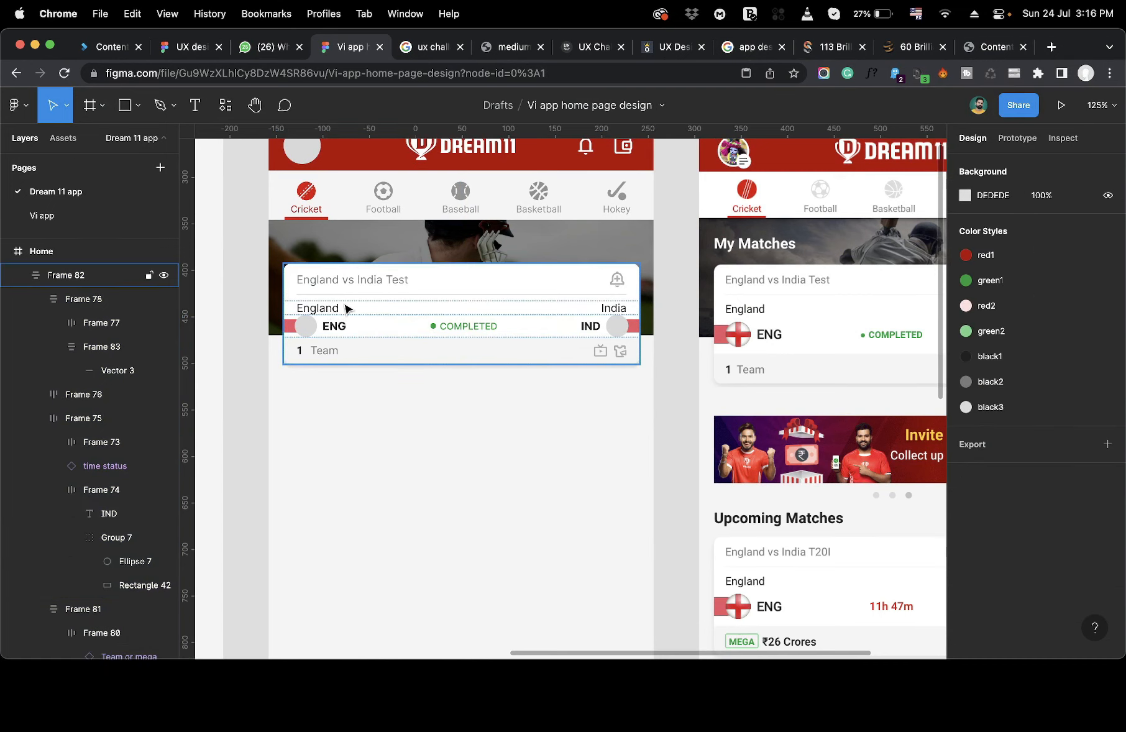
Undo the spacing changes on the match card's rows.
scroll(321, 320, "up", 5)
key("super+z")
key("super+z")
key("super+z")
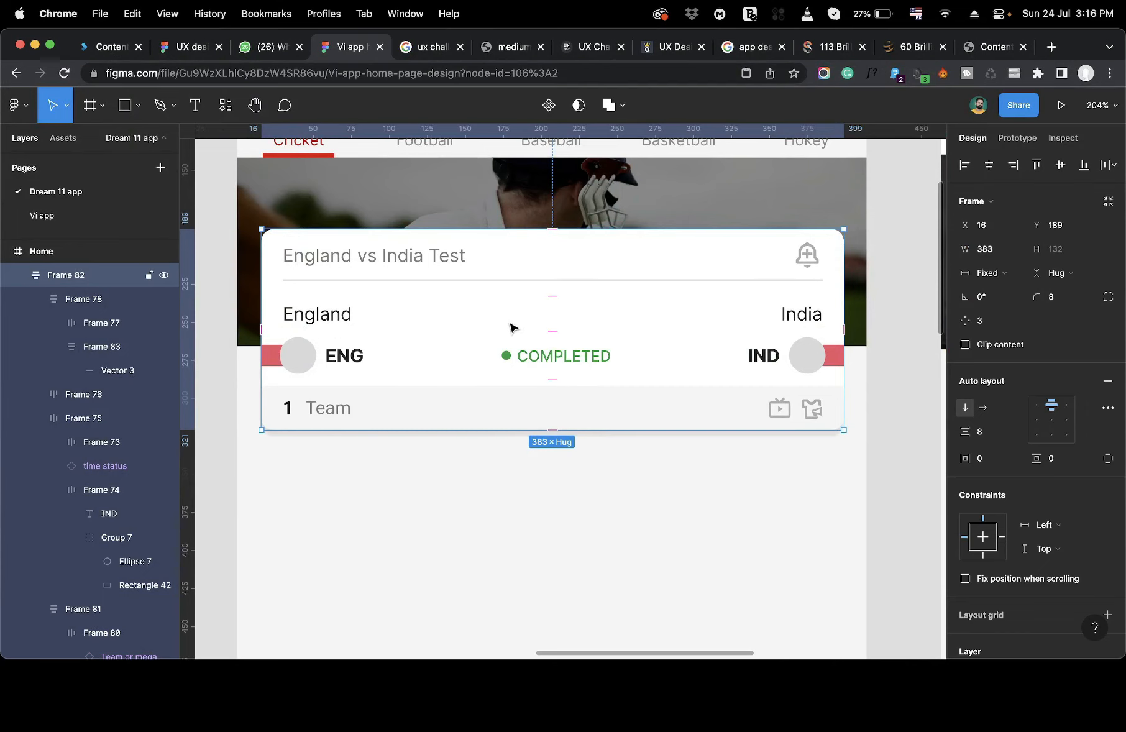
Wrap the England/India name row and the flags and status row in an auto layout frame with Fill container width.
mouse_move(555, 323)
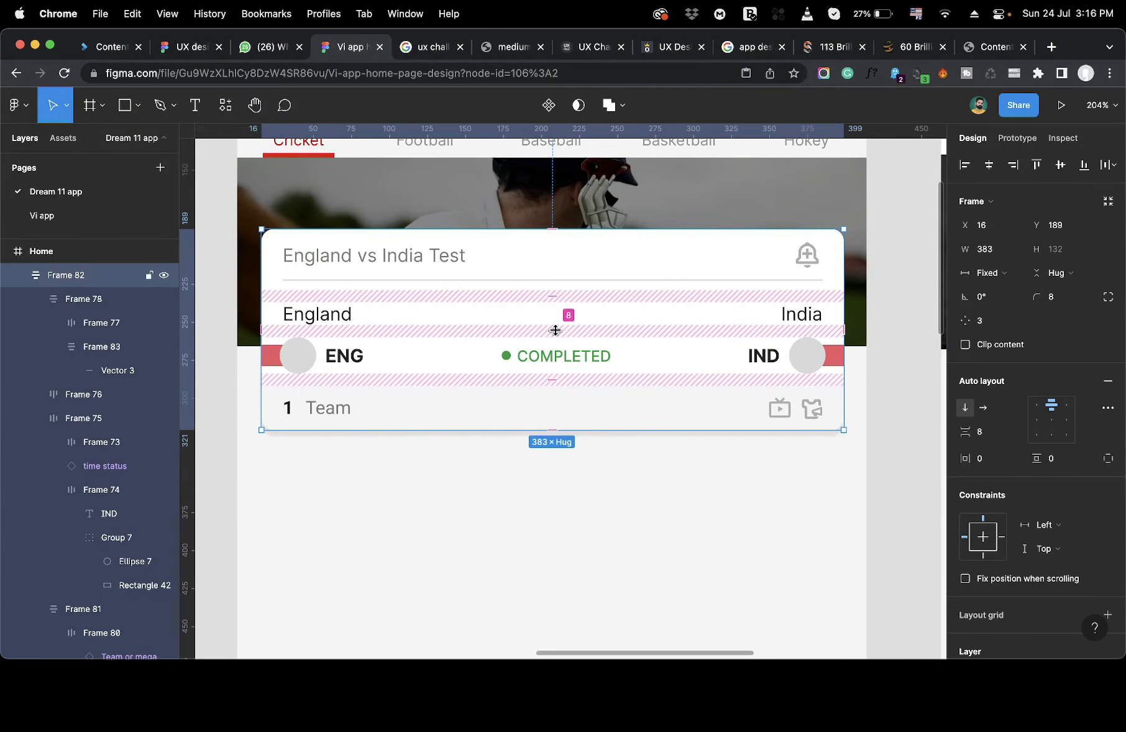
scroll(385, 382, "down", 5)
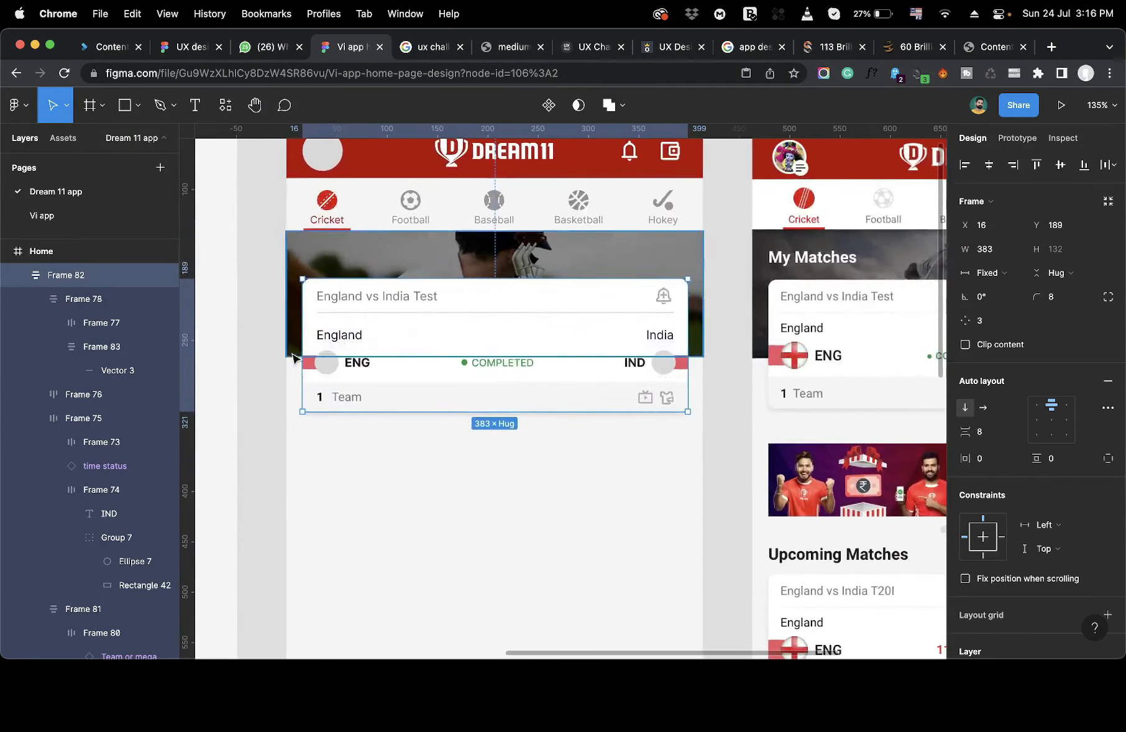
left_click(325, 363)
left_click(348, 337, "shift")
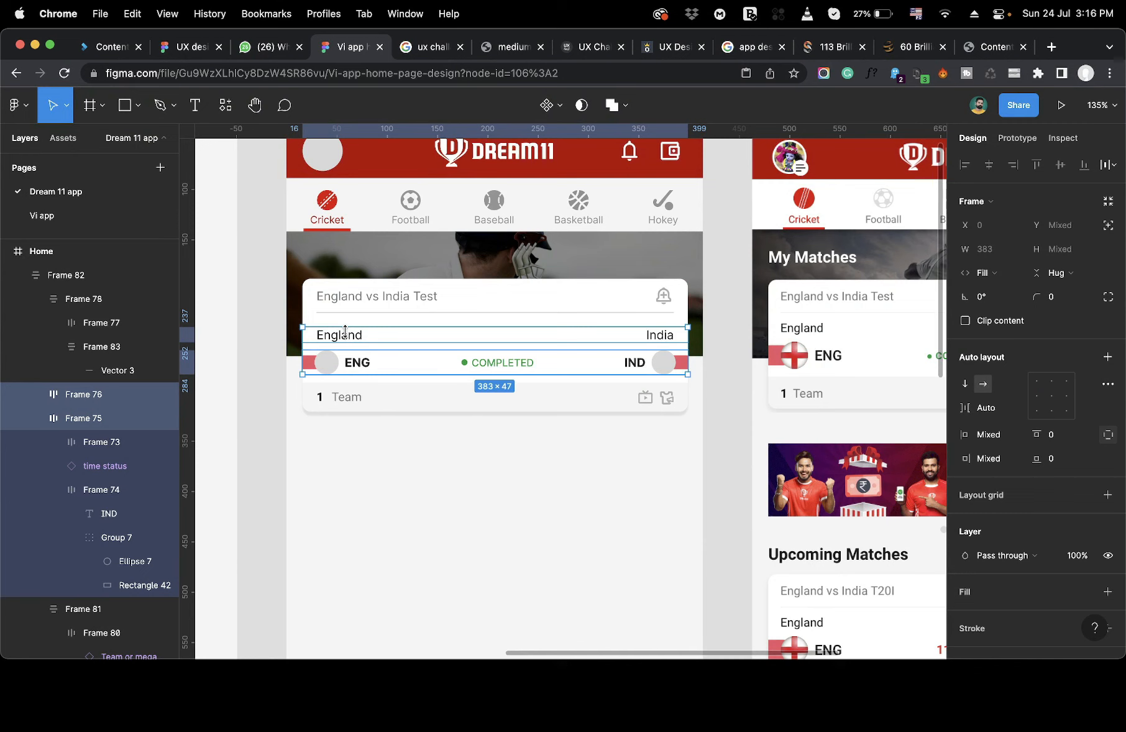
key("shift+a")
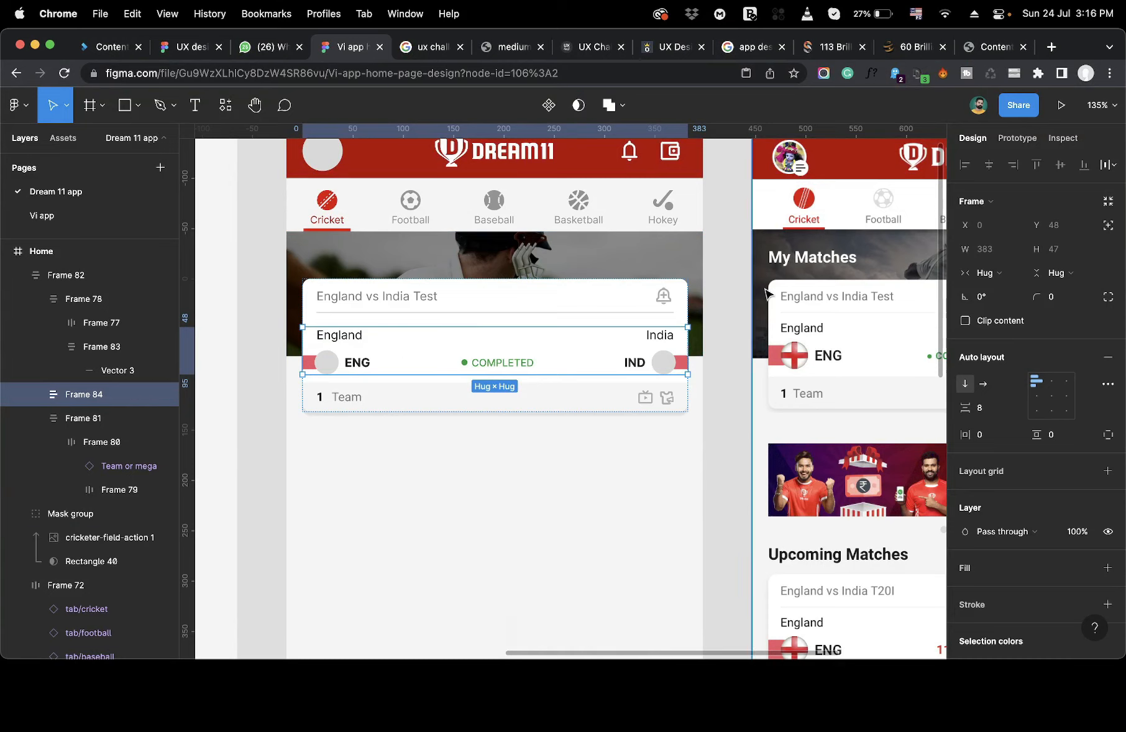
left_click(981, 275)
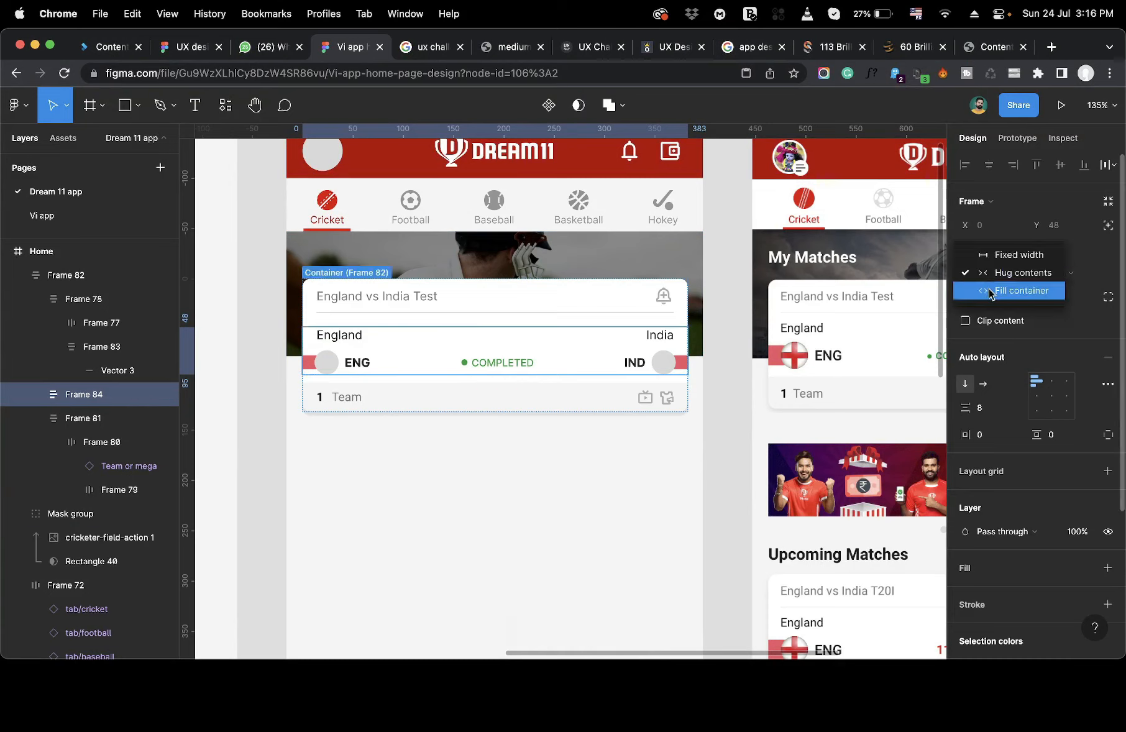
left_click(991, 292)
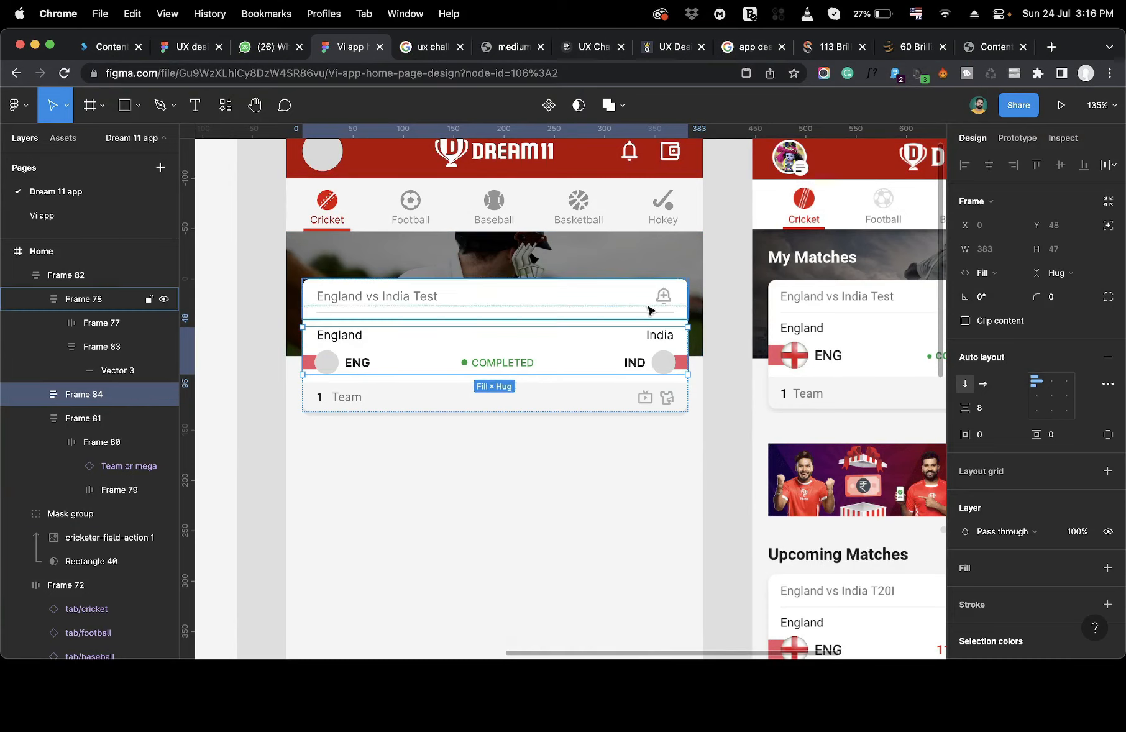
left_click(635, 464)
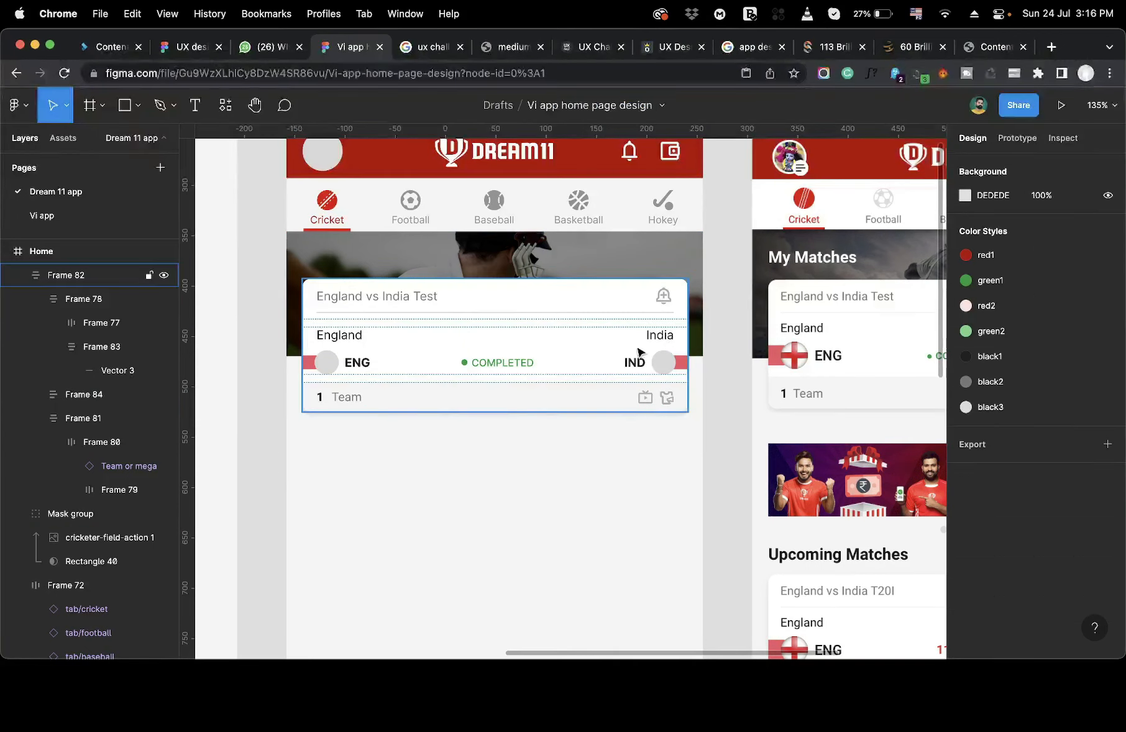
Set the vertical spacing between the match card's sections to 2.
left_click(509, 327)
scroll(507, 327, "up", 5)
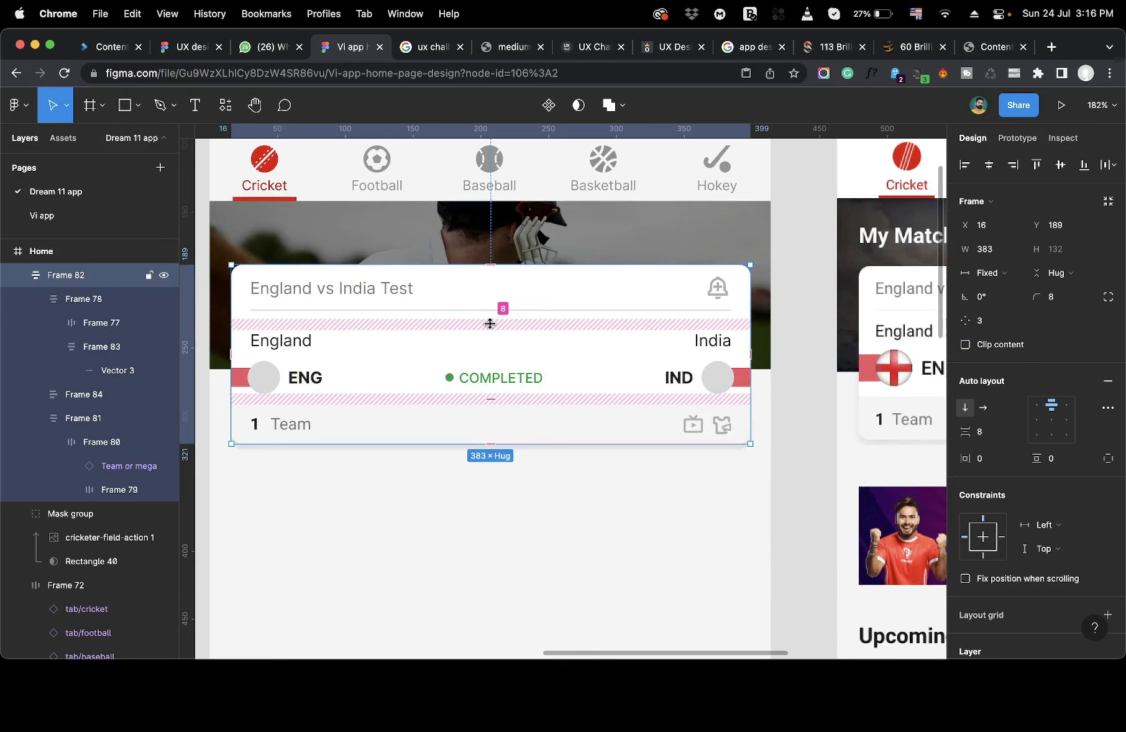
left_click_drag(491, 320, 489, 319)
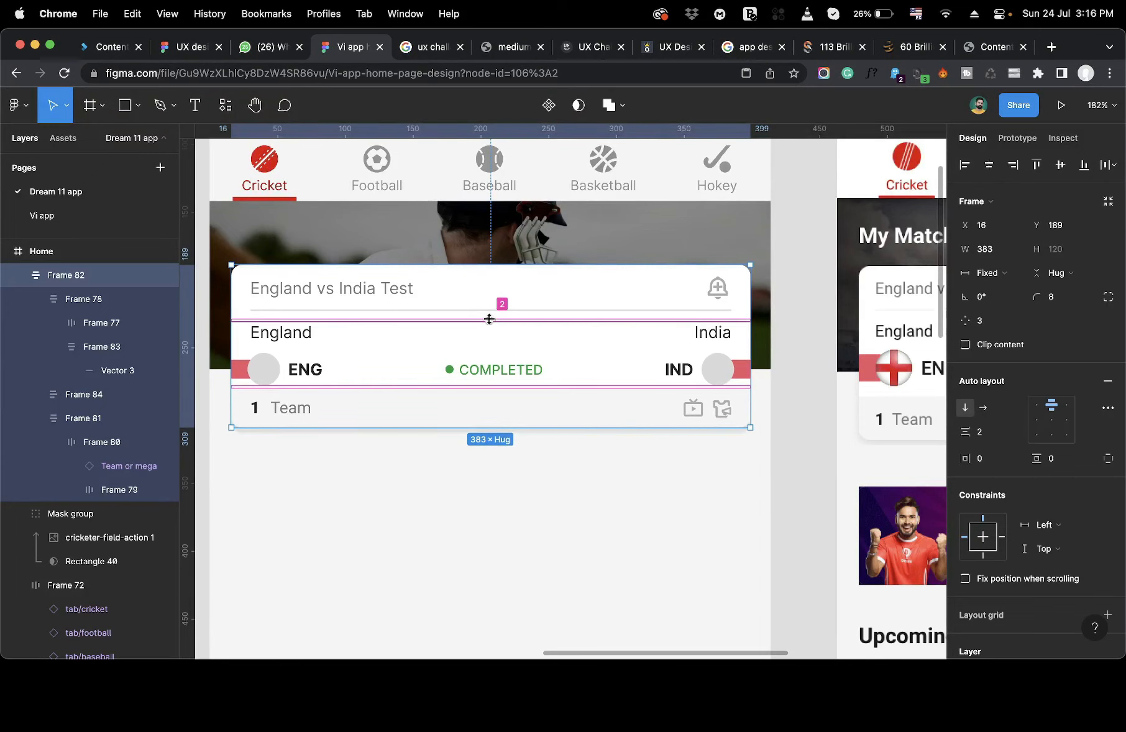
left_click(360, 454)
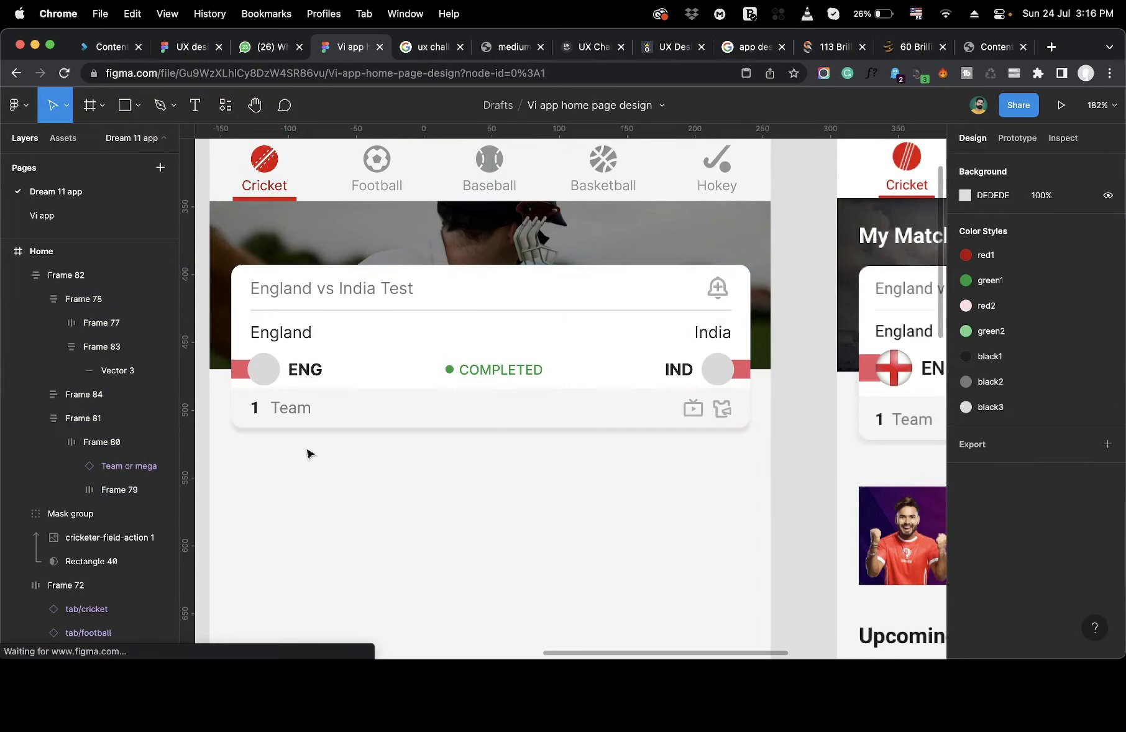
Wrap the team rows' frame and the 1 Team footer in an auto layout frame with a spacing of 8.
double_click(265, 374)
left_click(280, 411, "shift")
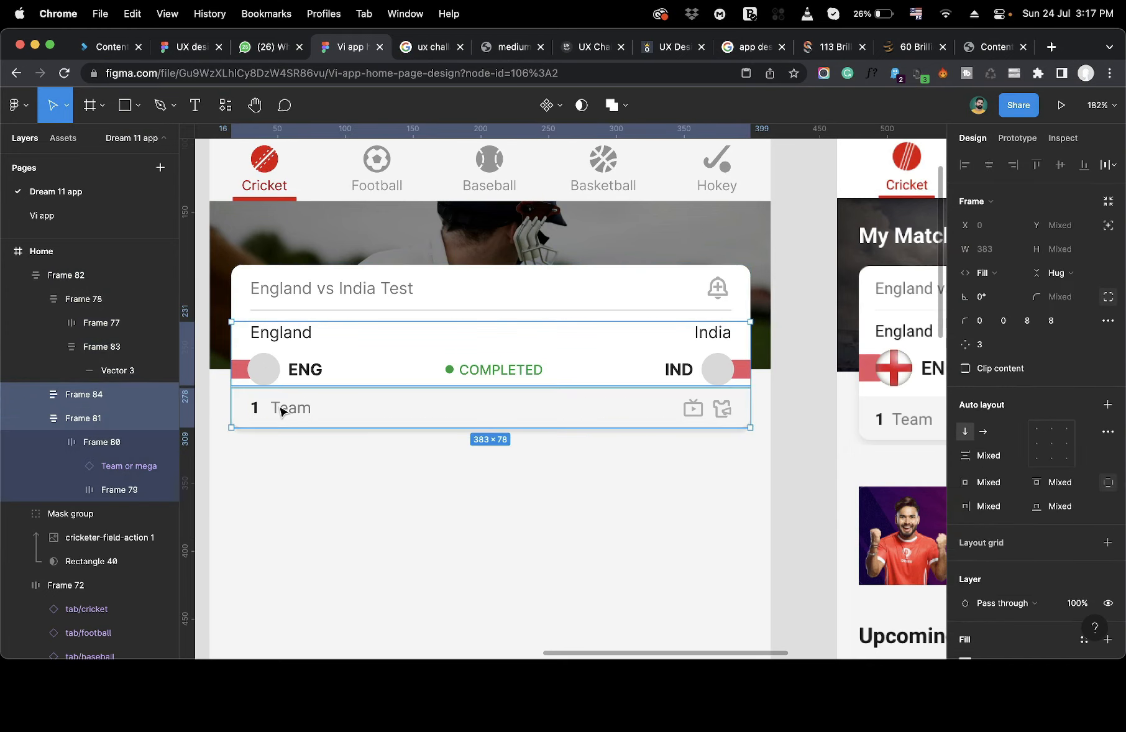
key("shift+a")
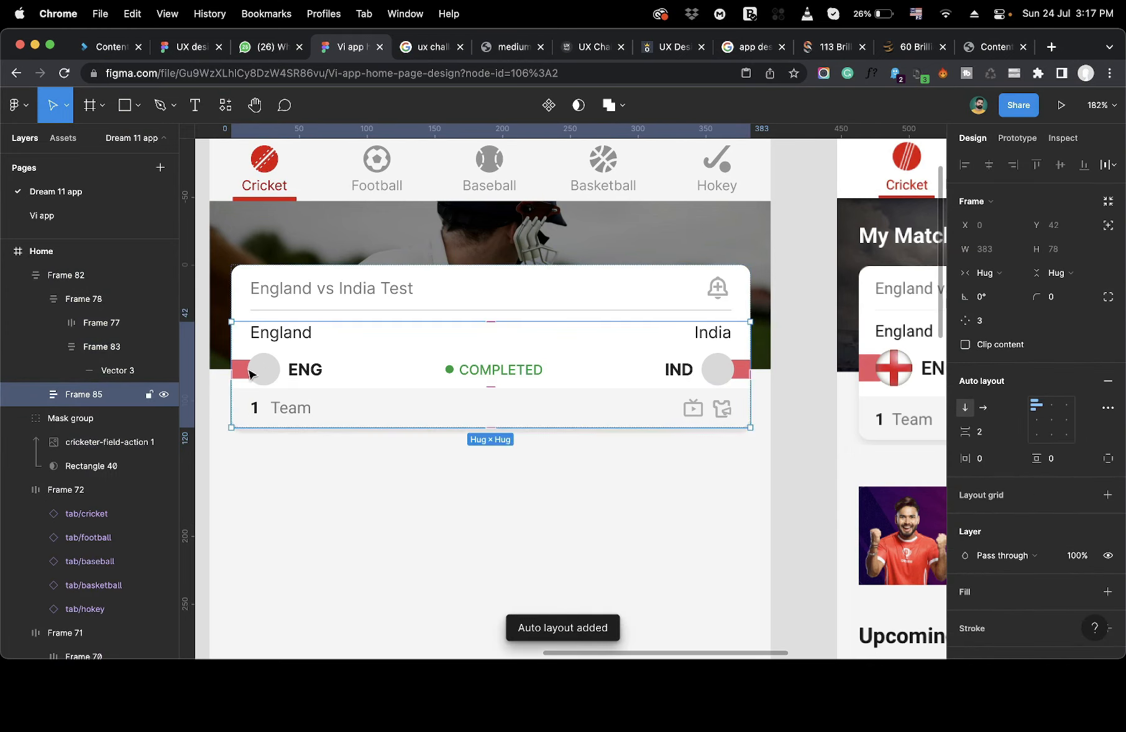
mouse_move(485, 382)
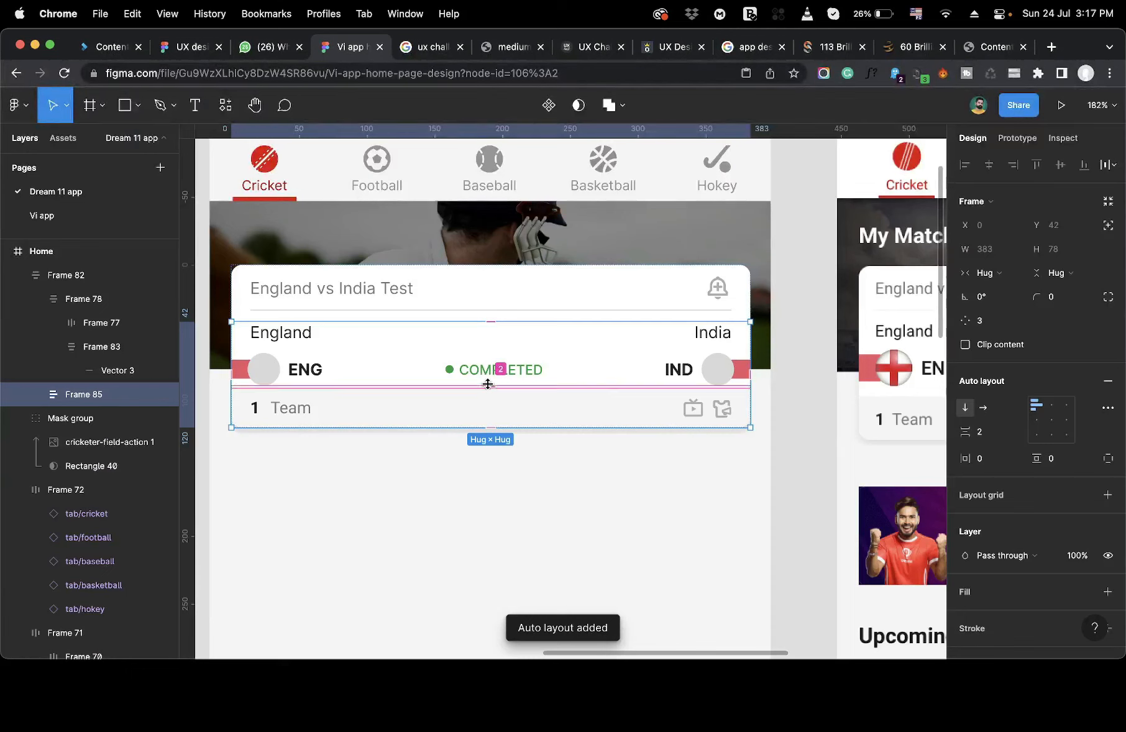
left_click_drag(487, 386, 487, 388)
left_click(555, 527)
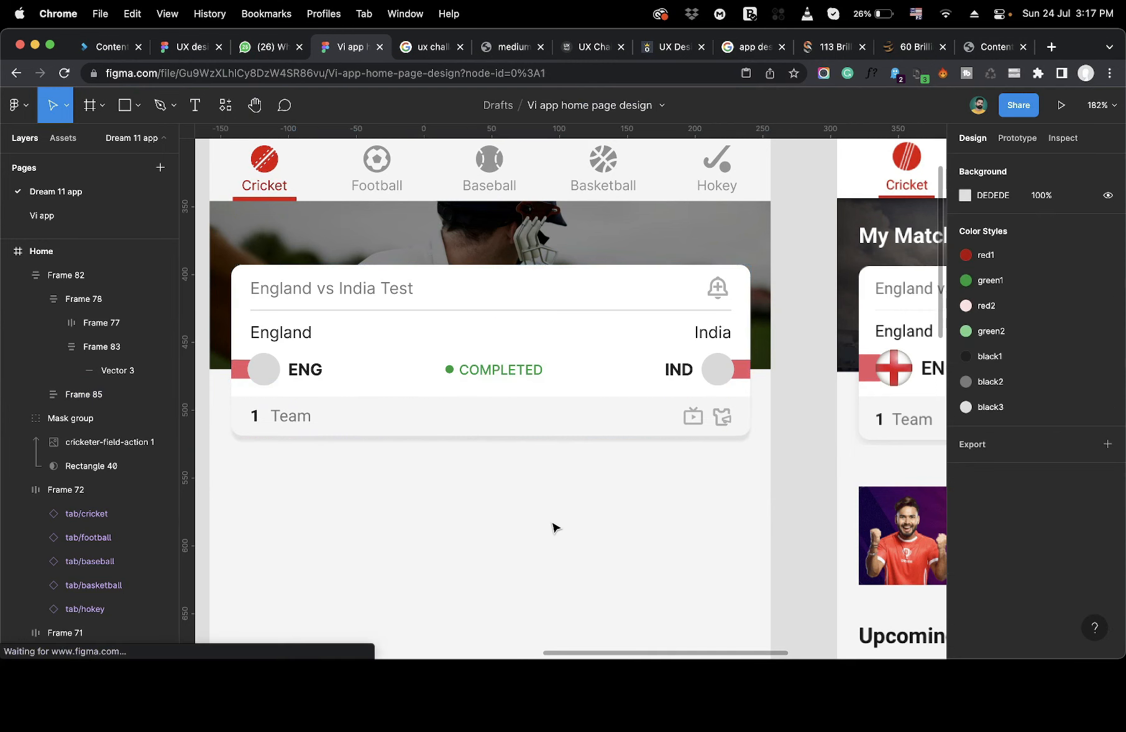
Set the horizontal resizing of the frame holding the team rows and footer to Fill container.
scroll(553, 525, "right", 1)
left_click(621, 354)
left_click_drag(736, 303, 738, 368)
left_click(710, 367)
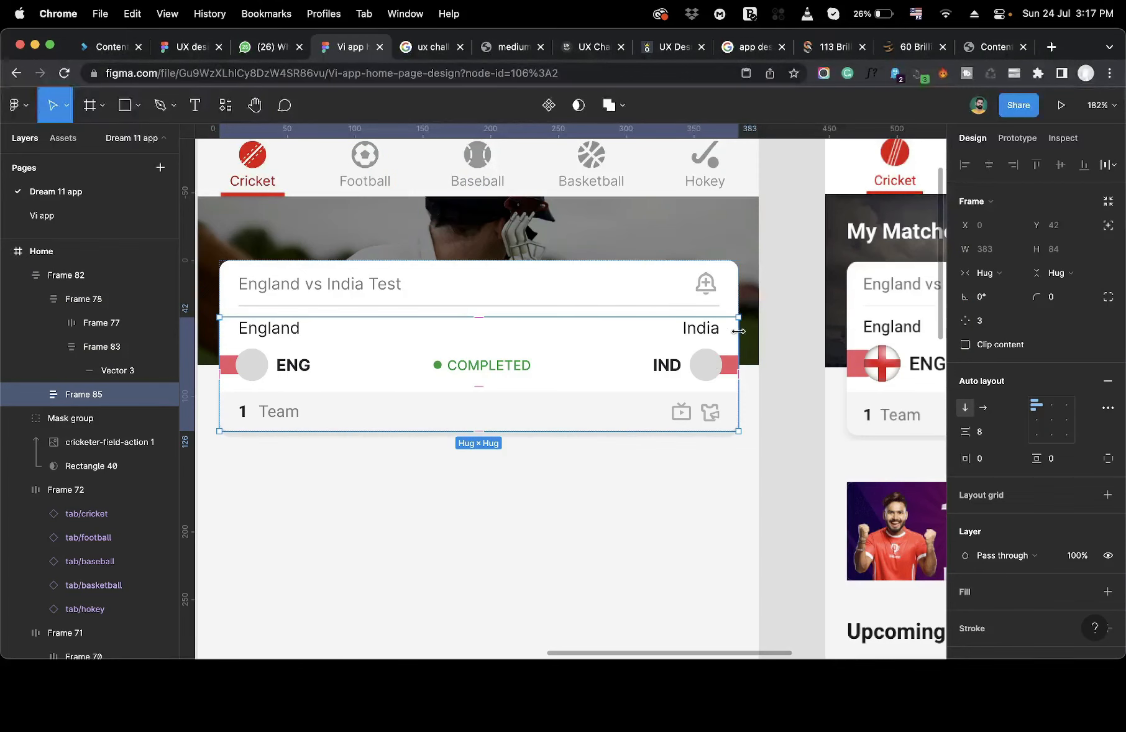
left_click(982, 274)
left_click(994, 290)
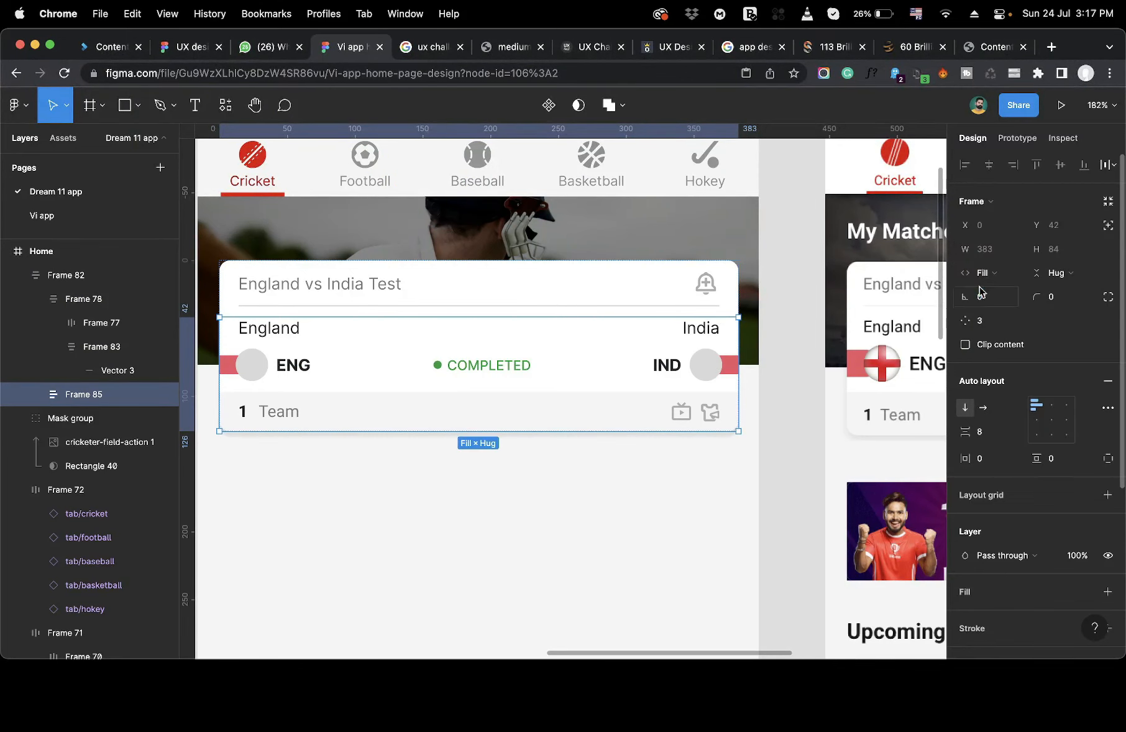
Set the team rows' frame and its England/India name row to Fill container width, and select the flags and status row.
left_click(710, 372)
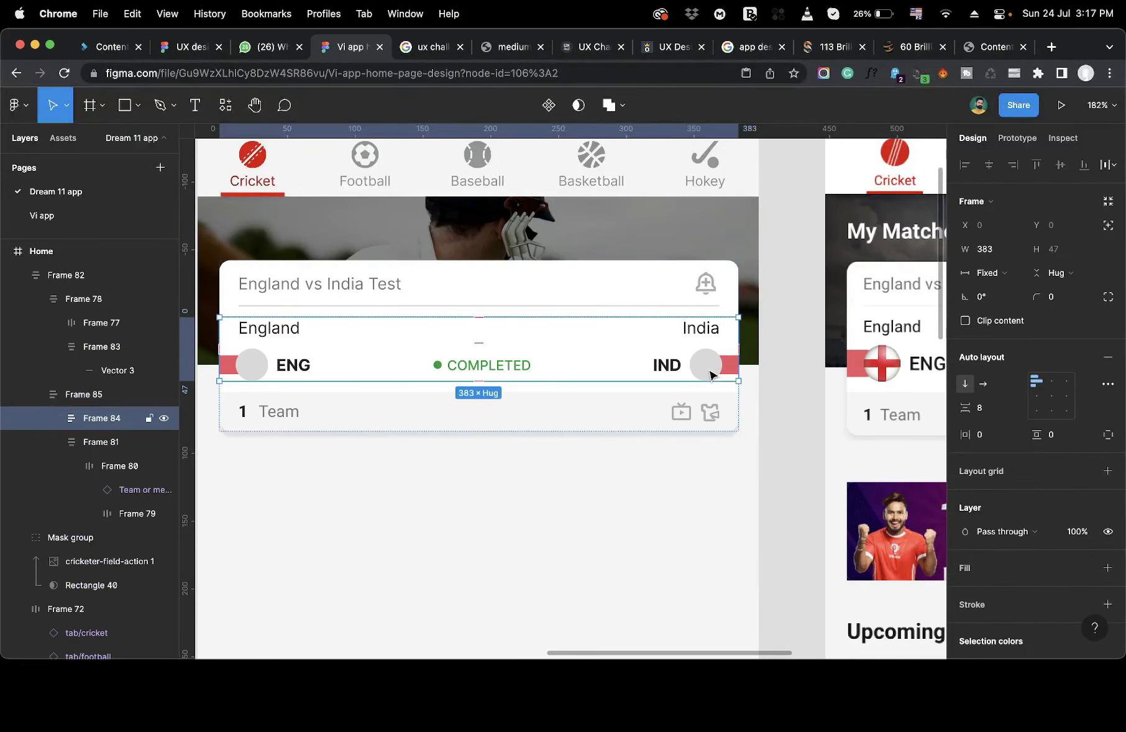
left_click(987, 274)
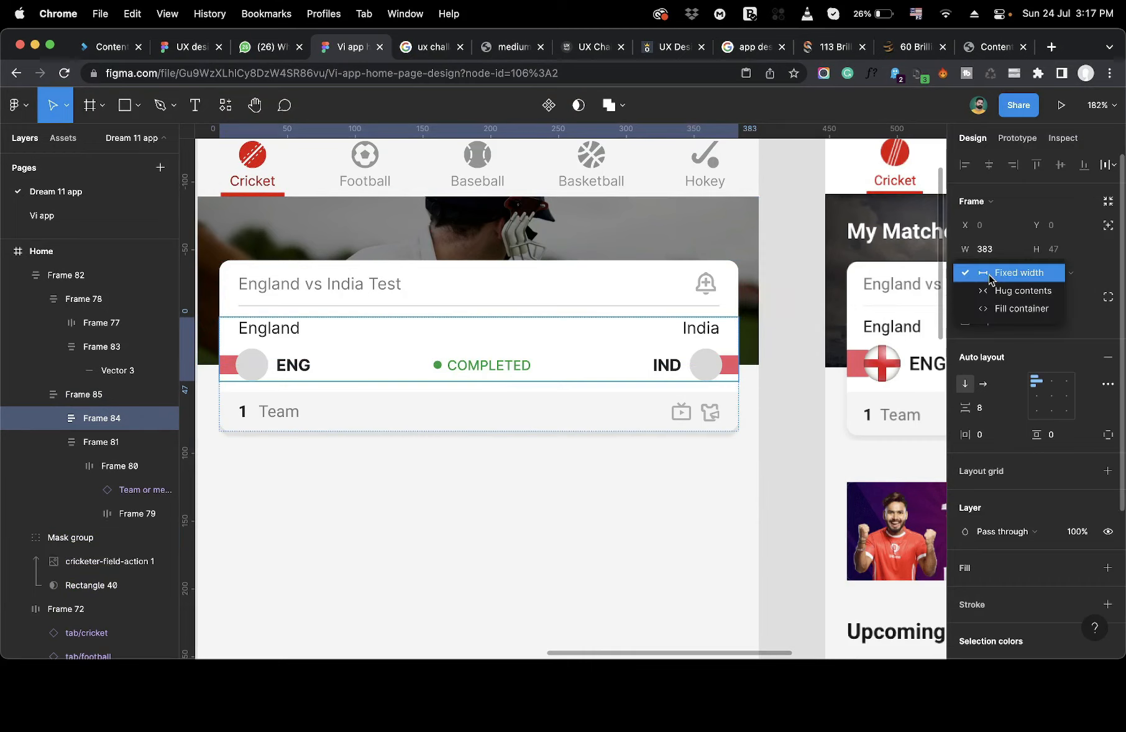
left_click(998, 309)
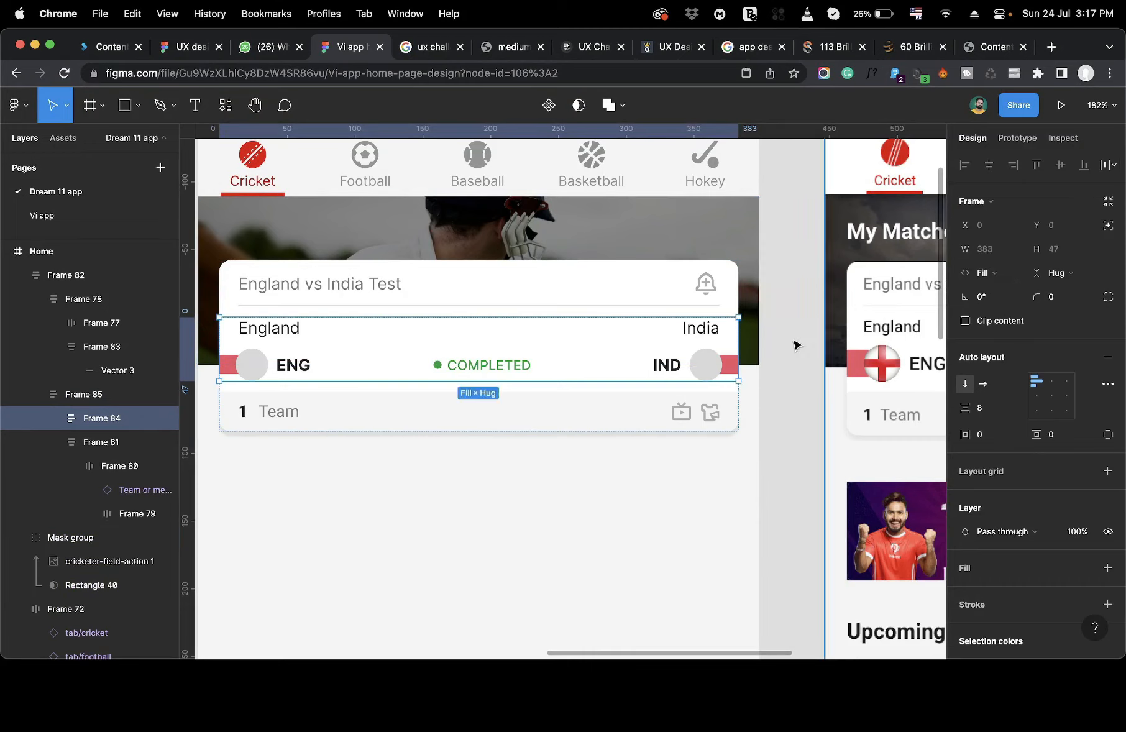
left_click(715, 330)
left_click(998, 272)
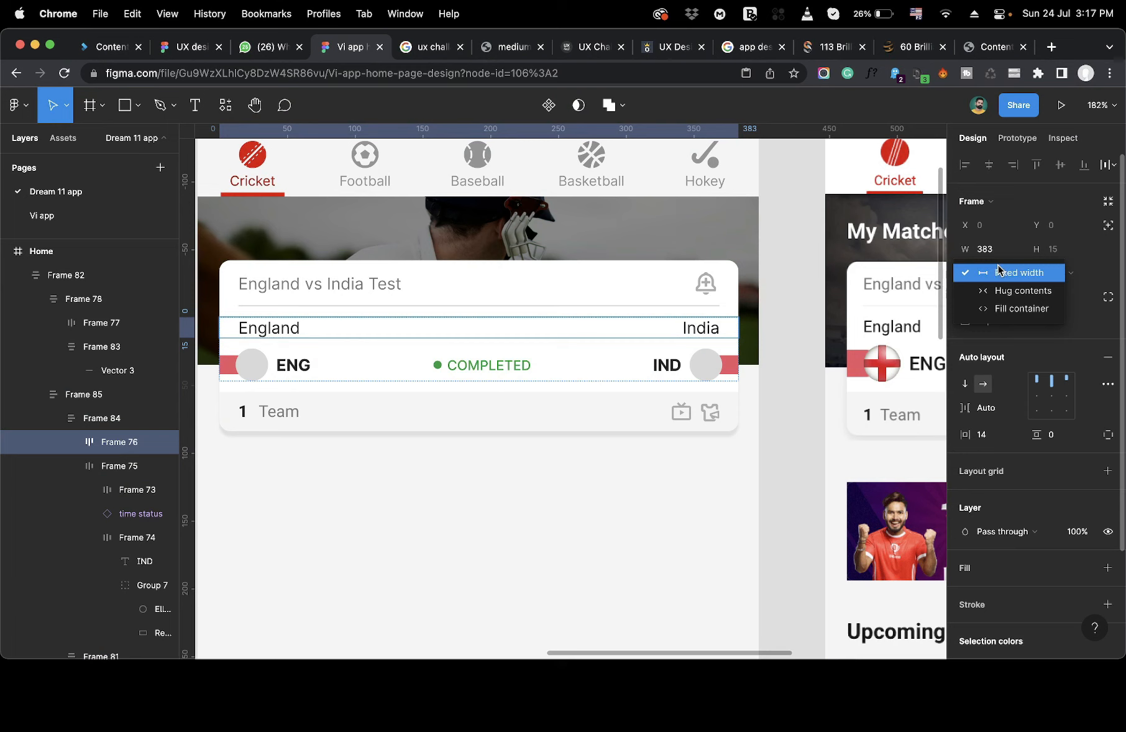
left_click(1022, 309)
left_click(736, 366)
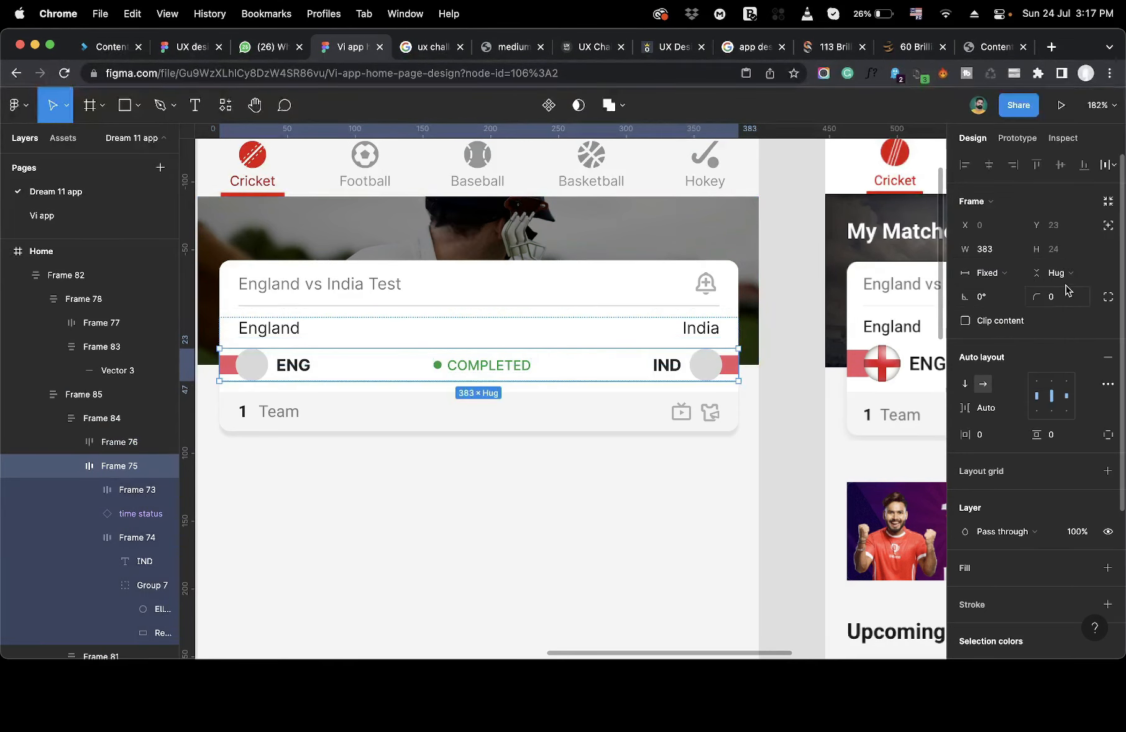
Set the horizontal resizing of the ENG–IND row and the Team footer row in the Home match card to Fill.
left_click(988, 273)
left_click(1009, 309)
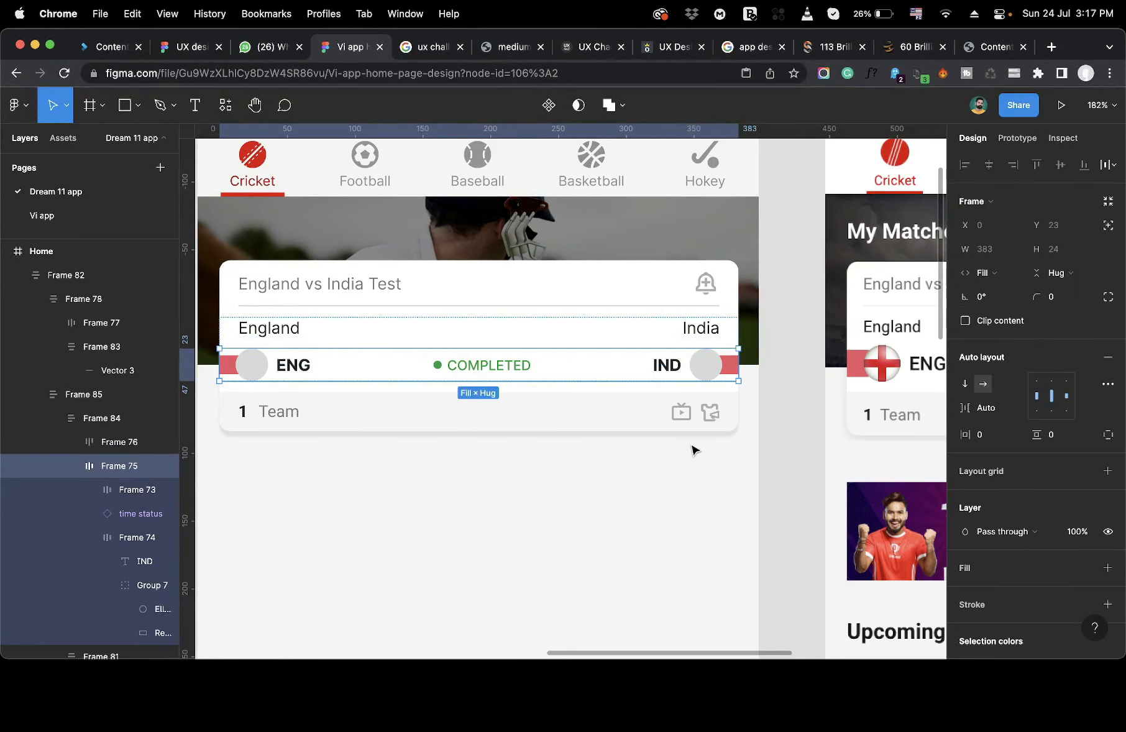
left_click(706, 420)
left_click(969, 275)
left_click(1009, 307)
left_click(683, 418)
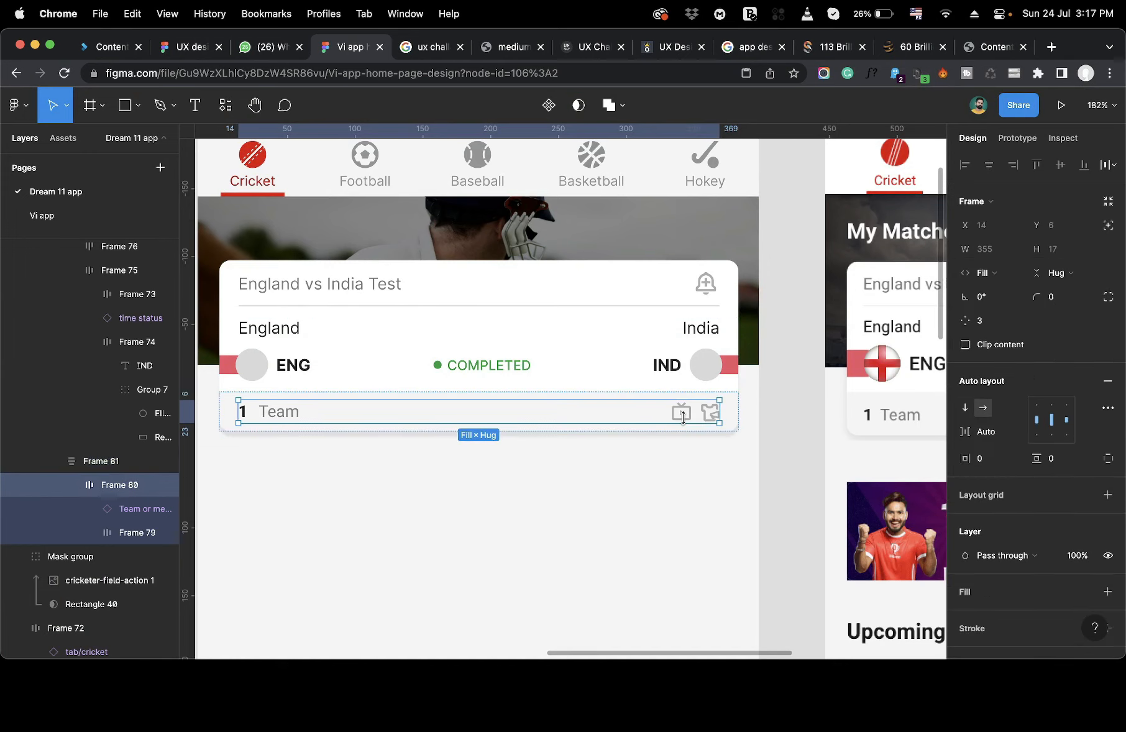
Try resizing the width of the England vs India Test card on the Home screen.
left_click(754, 508)
left_click(660, 345)
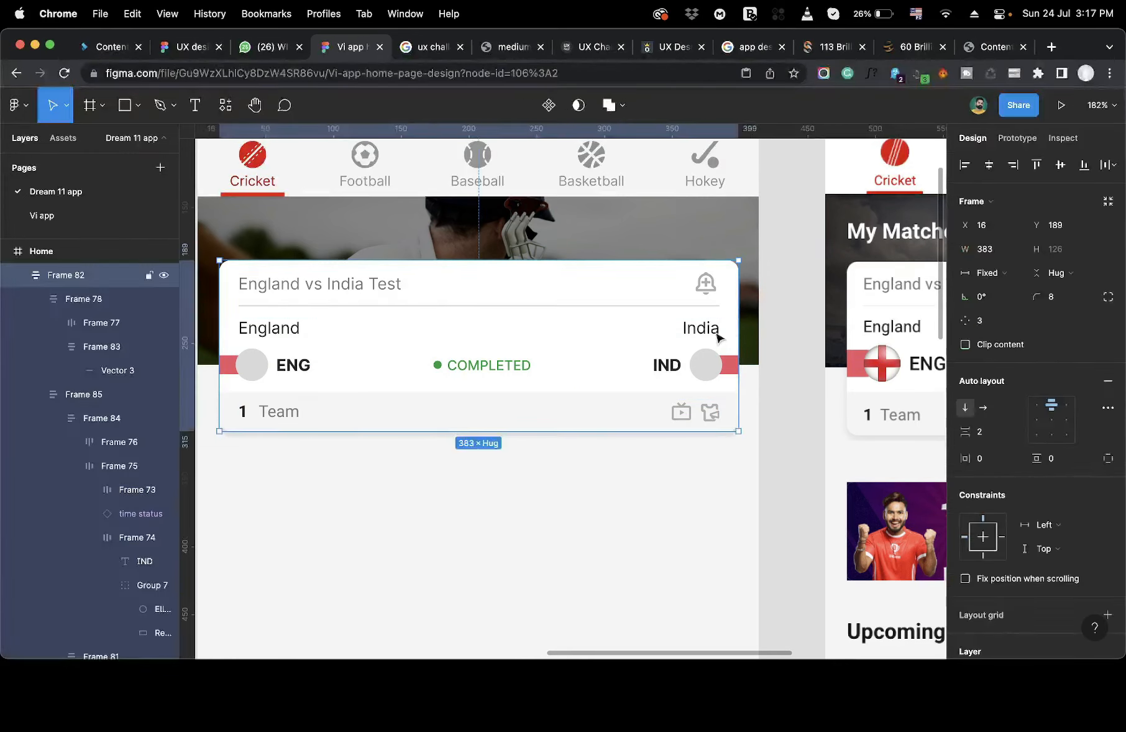
mouse_move(738, 328)
left_mouse_down()
mouse_move(617, 330)
mouse_move(754, 332)
mouse_move(677, 331)
mouse_move(737, 331)
left_mouse_up()
Increase the height of the grey Team footer frame in the Home match card to 31.
scroll(634, 505, "down", 1)
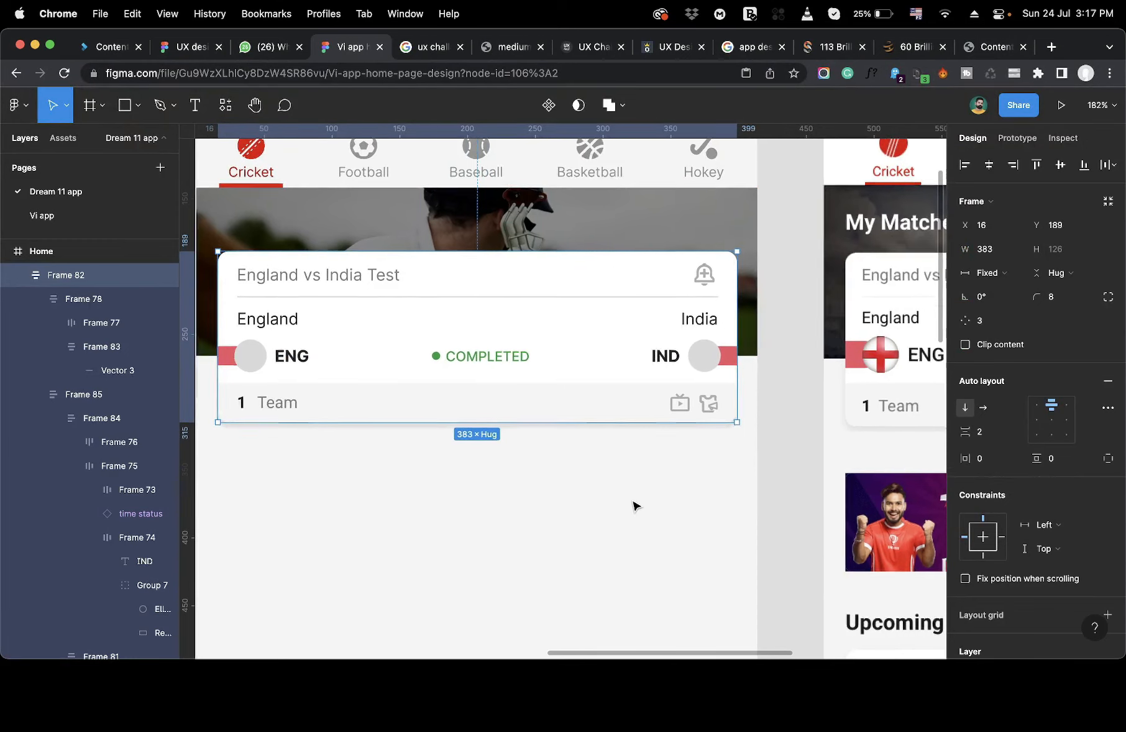
scroll(634, 505, "down", 2)
scroll(634, 505, "right", 3)
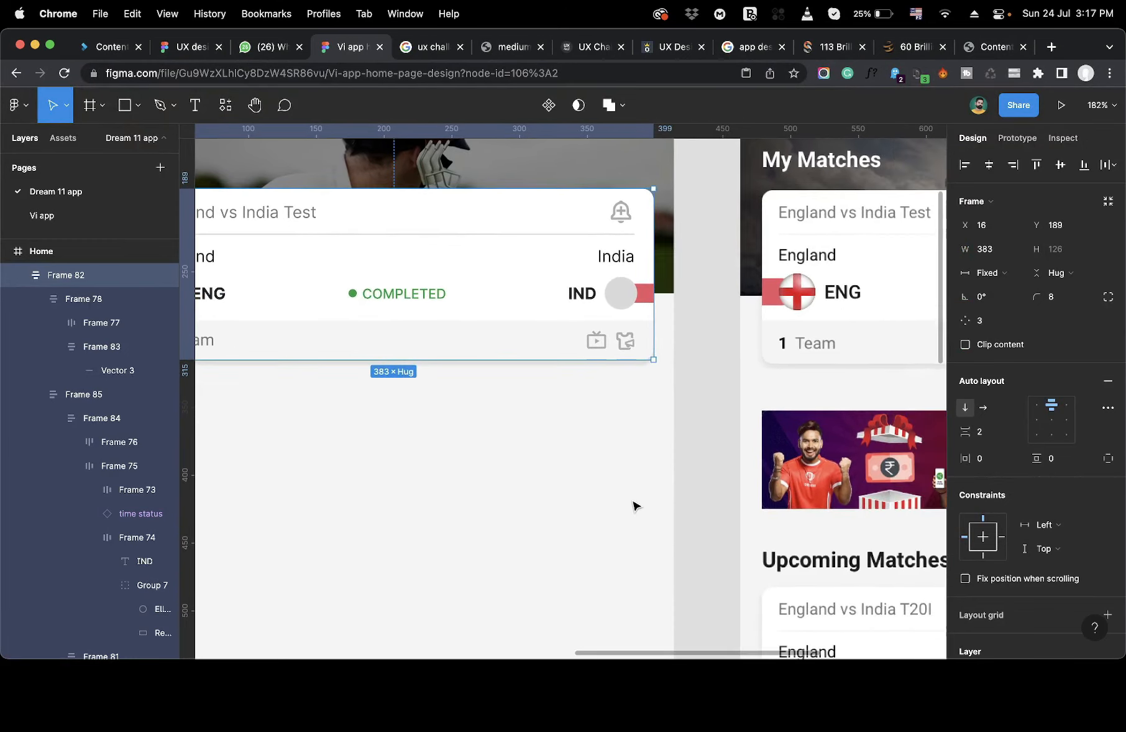
left_click(854, 340)
left_click(510, 343)
double_click(511, 345)
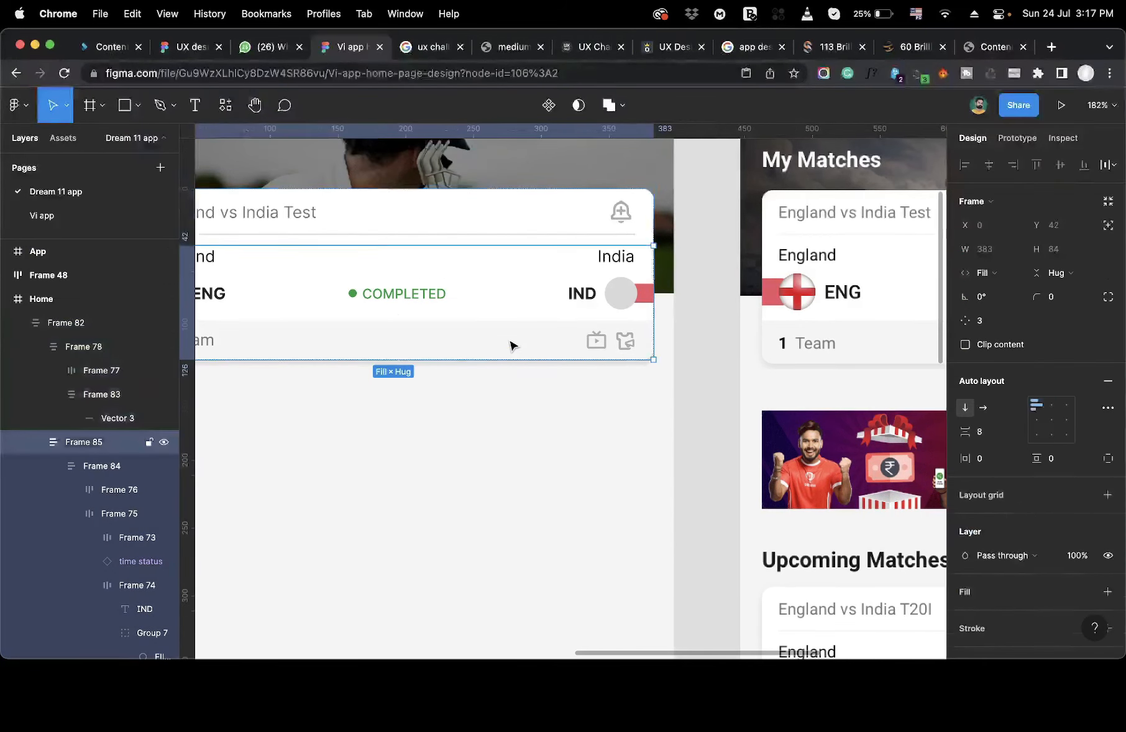
scroll(511, 345, "left", 3)
double_click(511, 345)
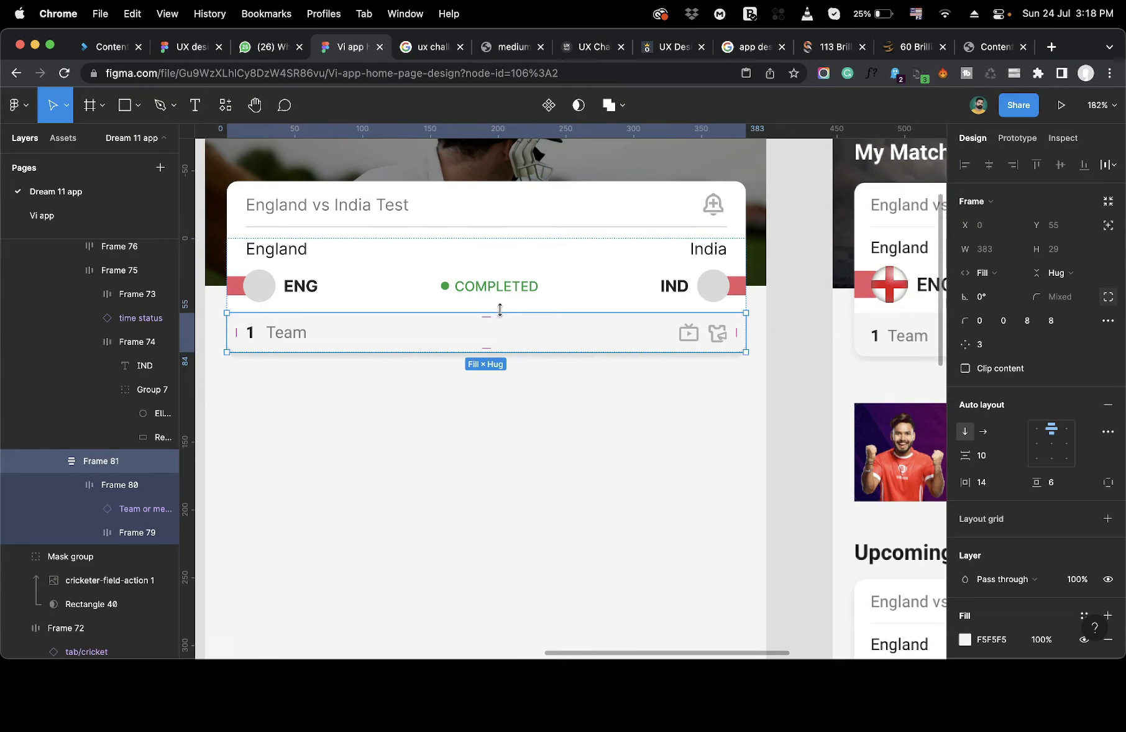
left_click_drag(499, 306, 499, 309)
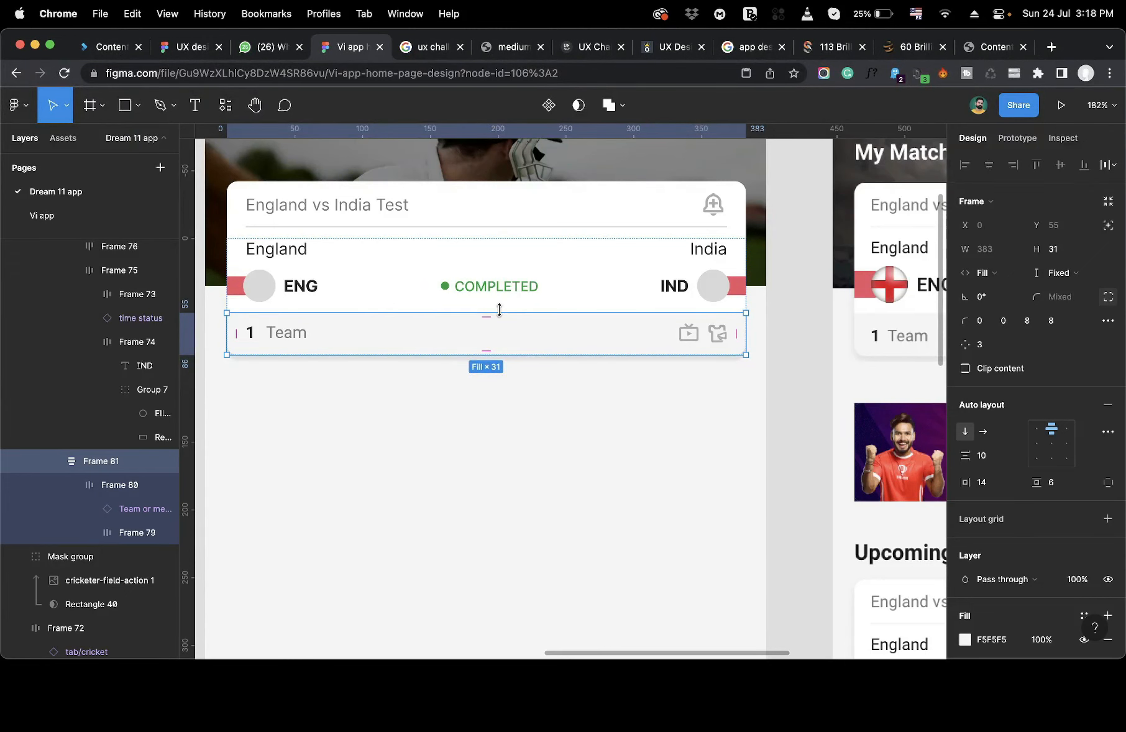
left_click(578, 463)
Test how the Home match card's contents respond to a width change, and compare the card with the App reference screen.
scroll(578, 462, "down", 3)
left_click(583, 327)
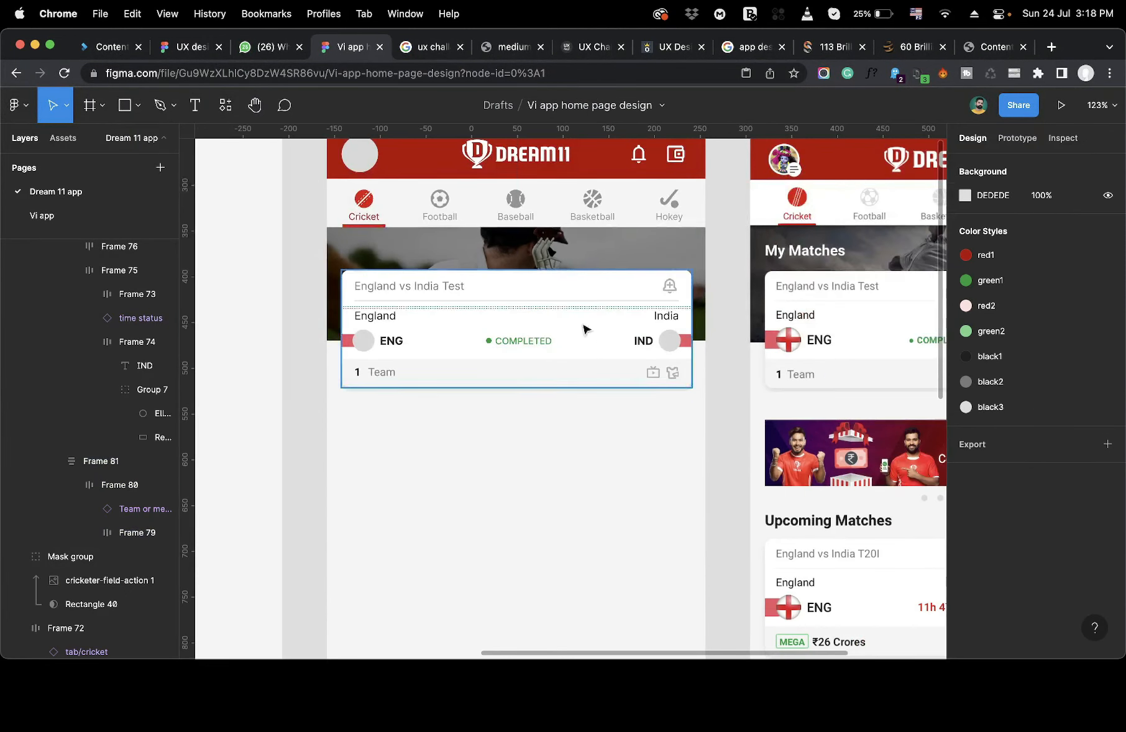
mouse_move(691, 305)
left_mouse_down()
mouse_move(573, 305)
mouse_move(691, 304)
left_mouse_up()
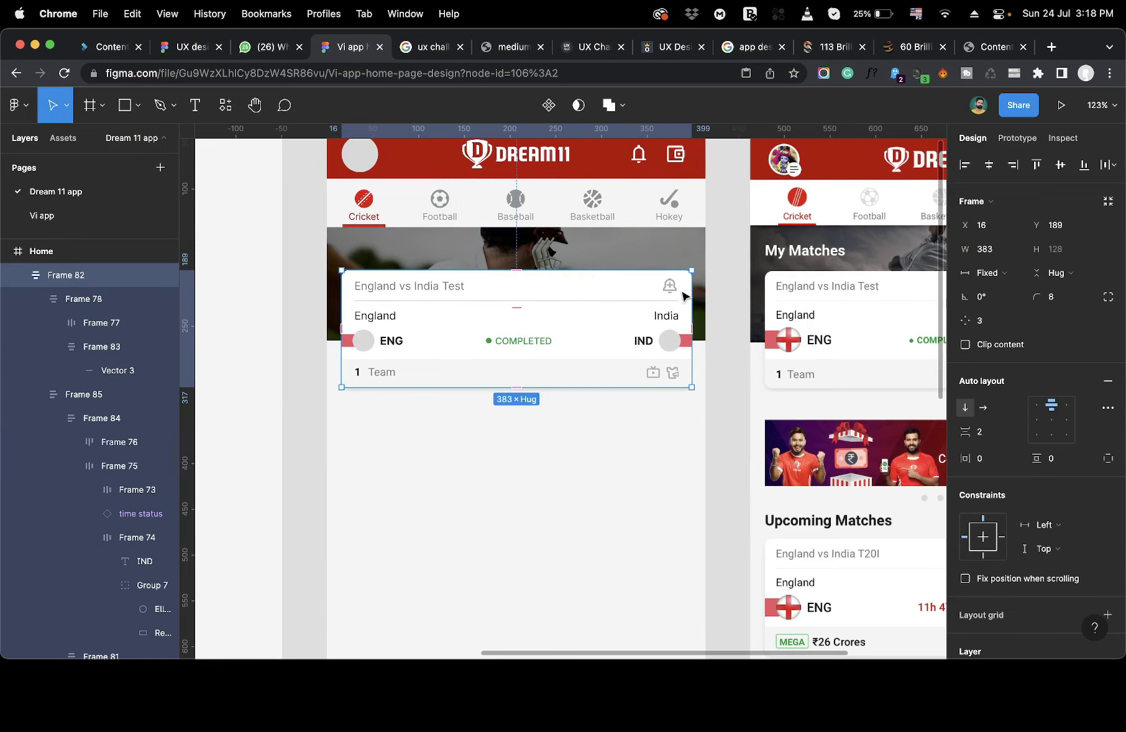
left_click(542, 436)
scroll(543, 437, "right", 5)
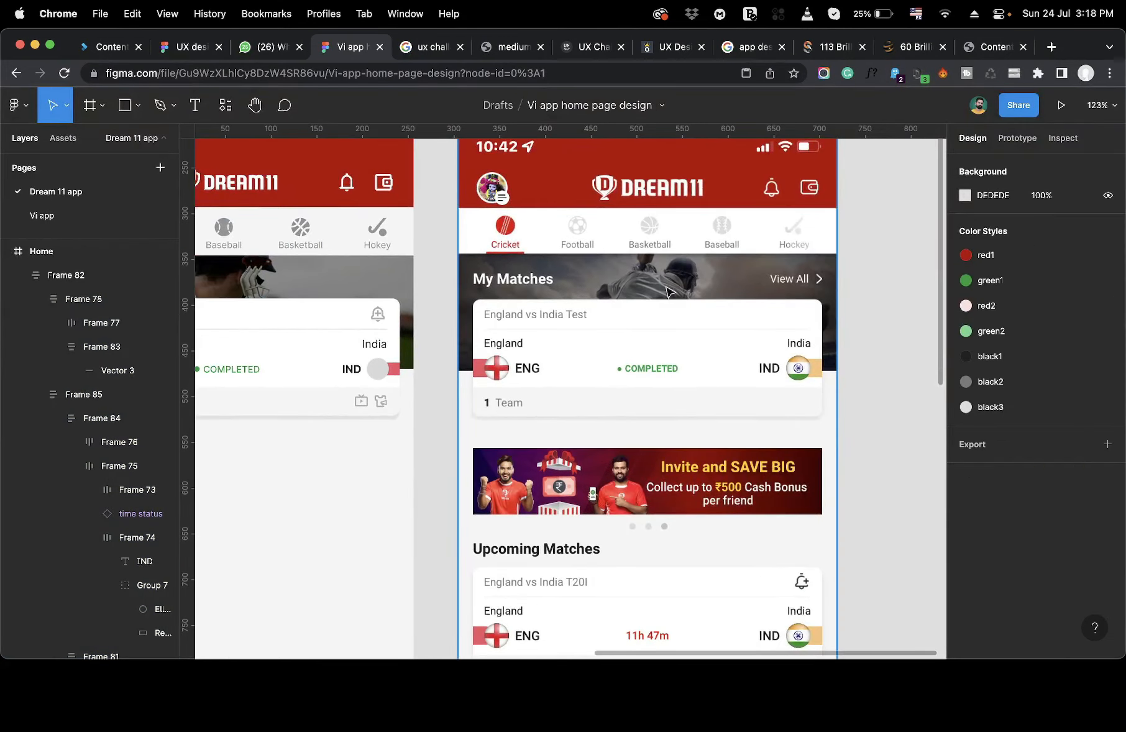
scroll(442, 414, "left", 5)
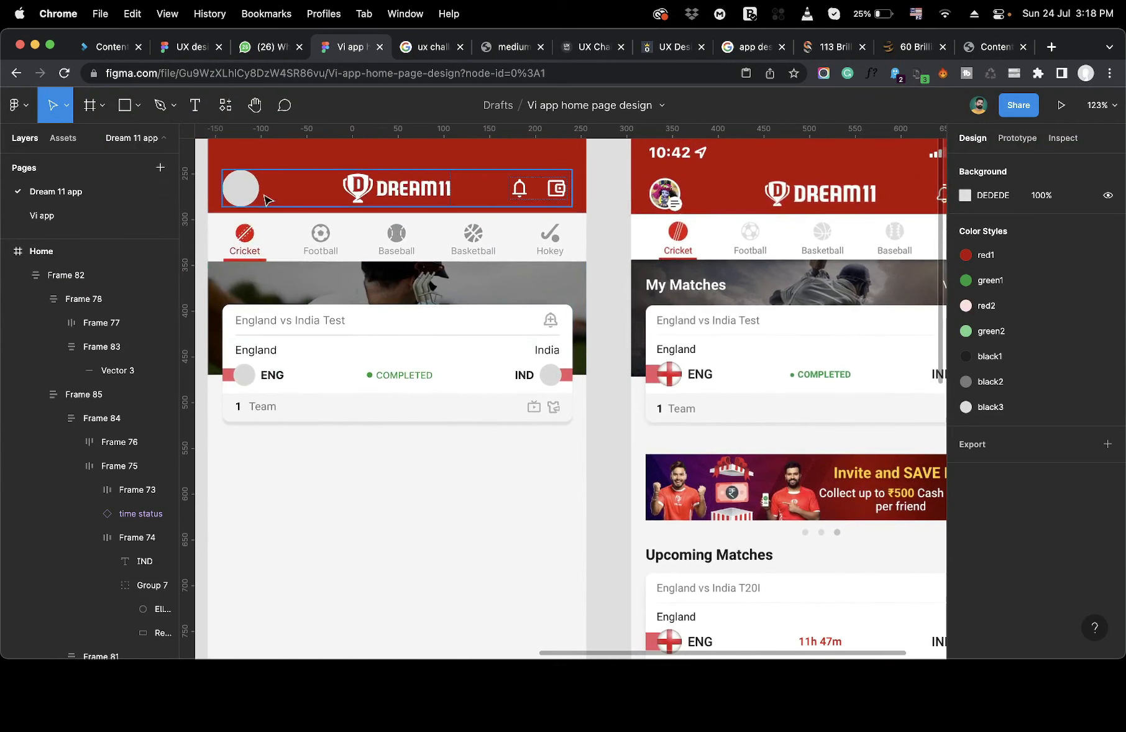
Paste the "My Matches" text over the Home screen's cricket image and style it Bold at size 16.
key("super+v")
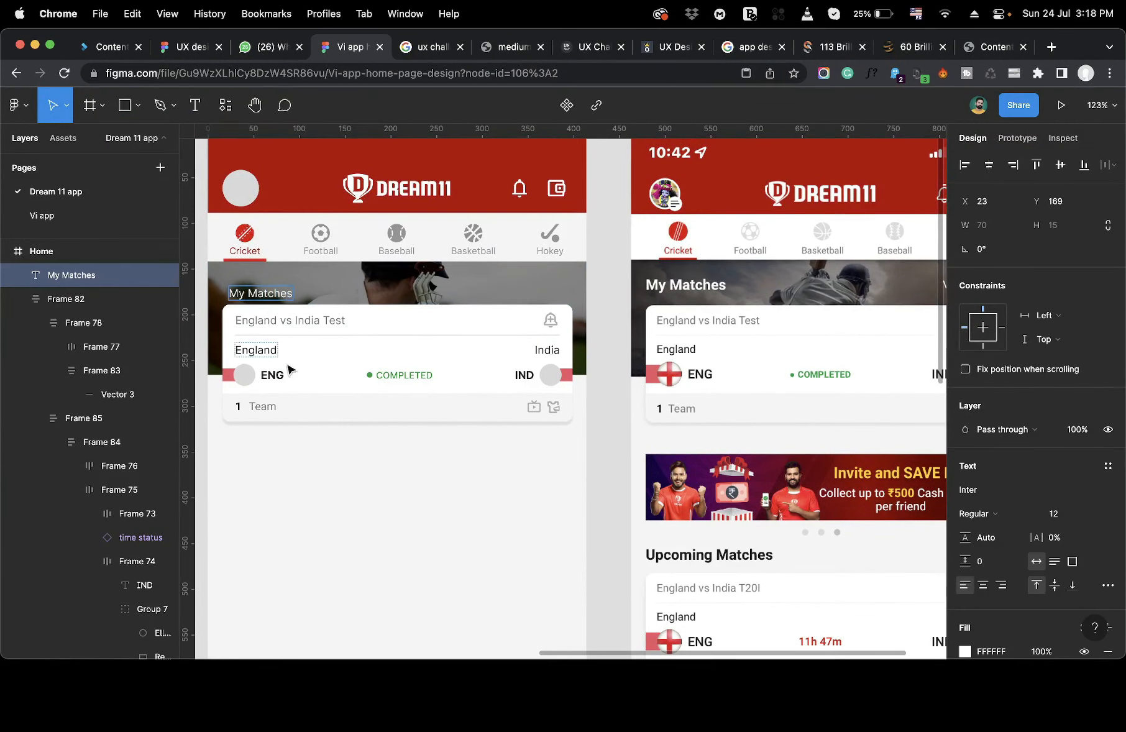
left_click(979, 513)
left_click(991, 567)
left_click(1054, 513)
key("Up")
key("Up")
key("Up")
key("Up")
Duplicate the heading to the opposite end of the cricket image, align its text right, and change it to "View All".
left_click_drag(283, 296, 528, 284)
key("Escape")
left_click(1001, 584)
scroll(528, 292, "right", 3)
double_click(445, 288)
type("View All")
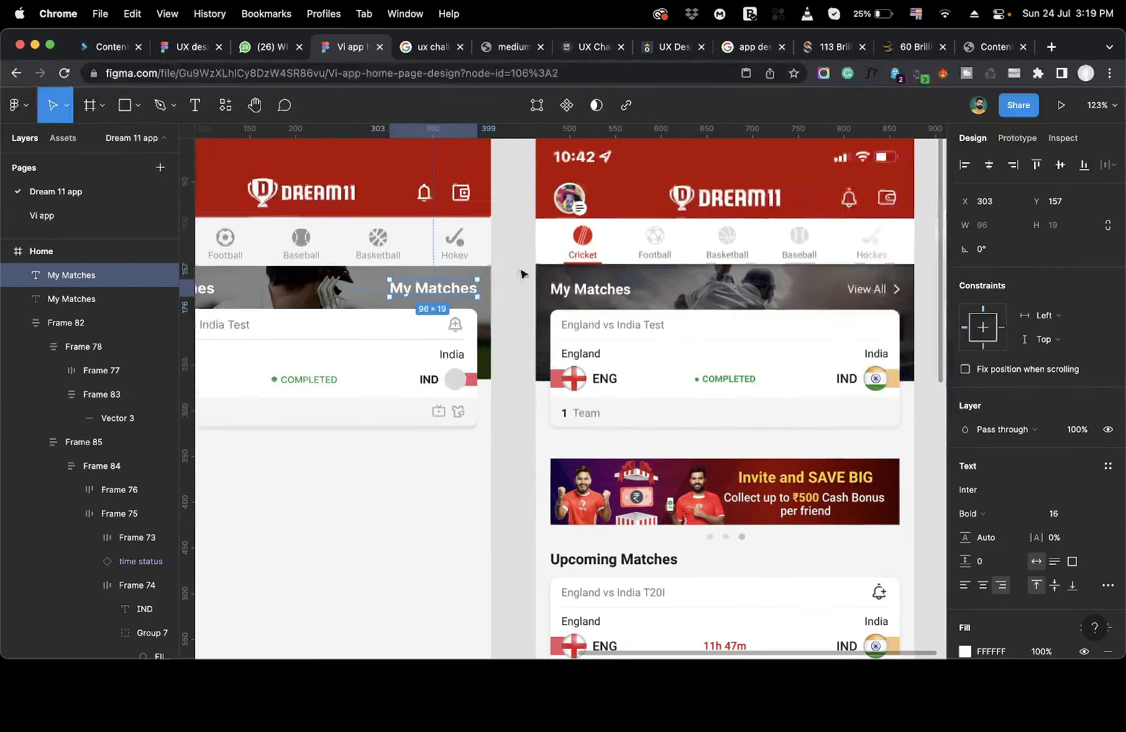
Set the "View All" text to Regular weight at size 14.
key("Escape")
left_click(979, 514)
left_click(1019, 462)
left_click(1053, 514)
key("Down")
key("Down")
Import the "ic:round-navigate-next" icon onto the canvas between the two screens with the Iconify plugin, then close the plugin.
scroll(576, 311, "left", 2)
scroll(656, 356, "right", 3)
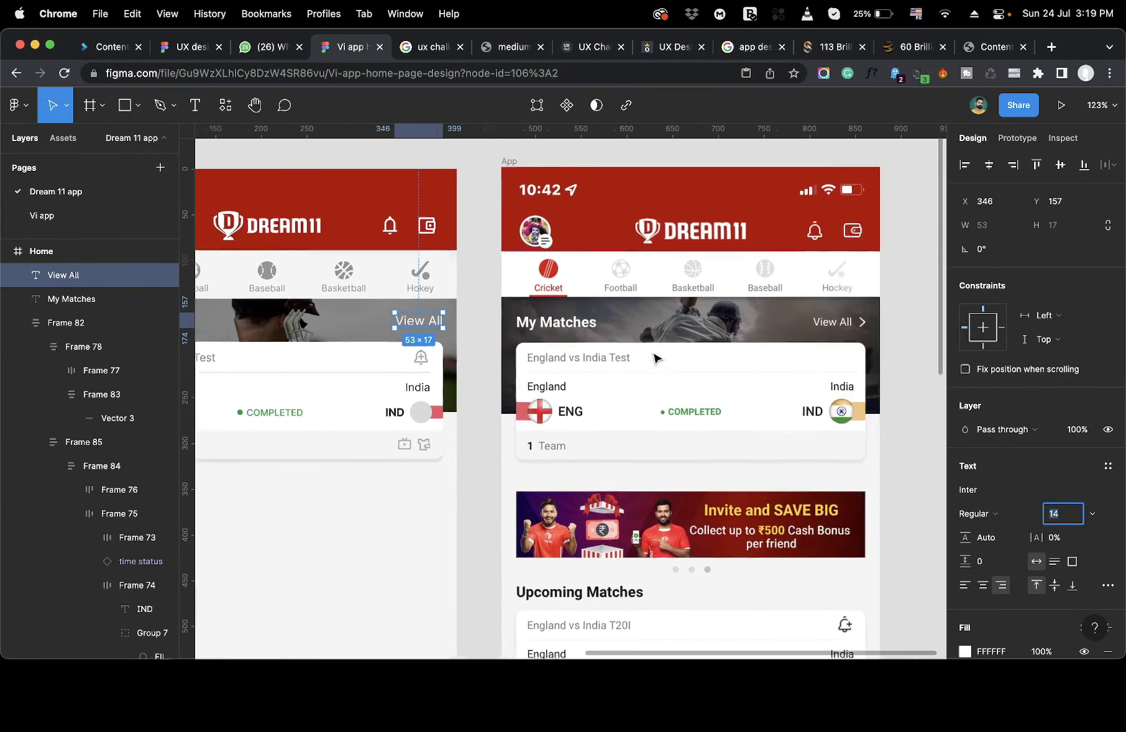
left_click(225, 105)
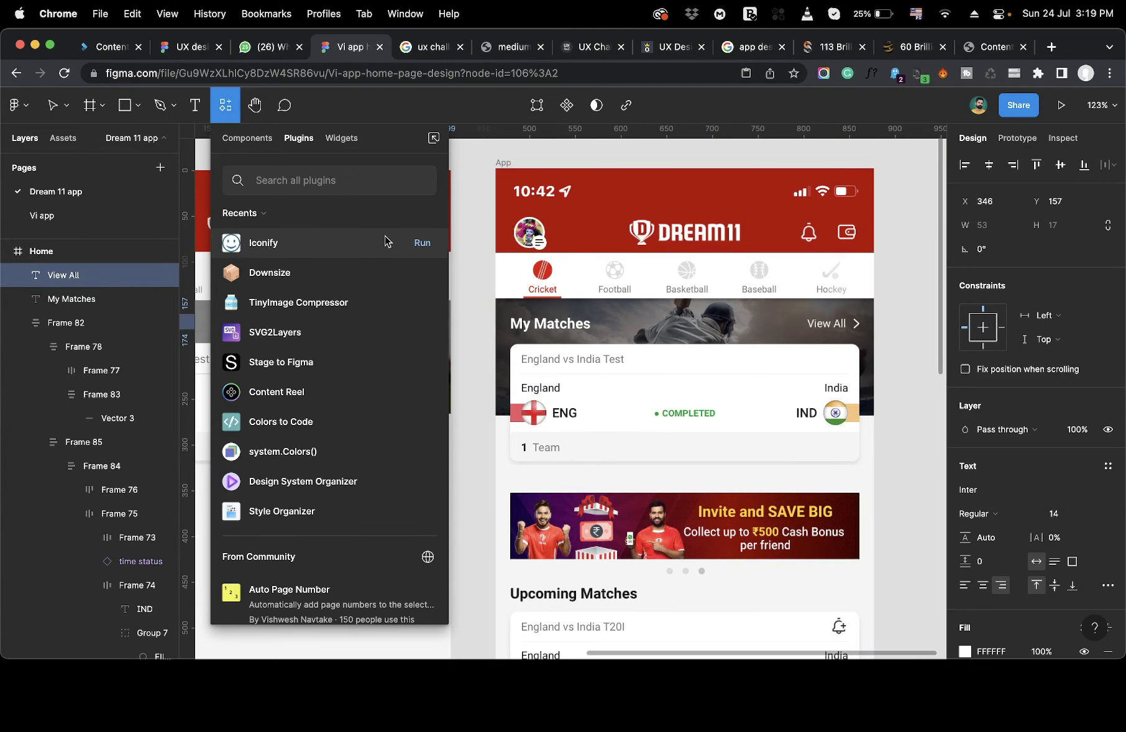
left_click(421, 243)
scroll(107, 440, "down", 2)
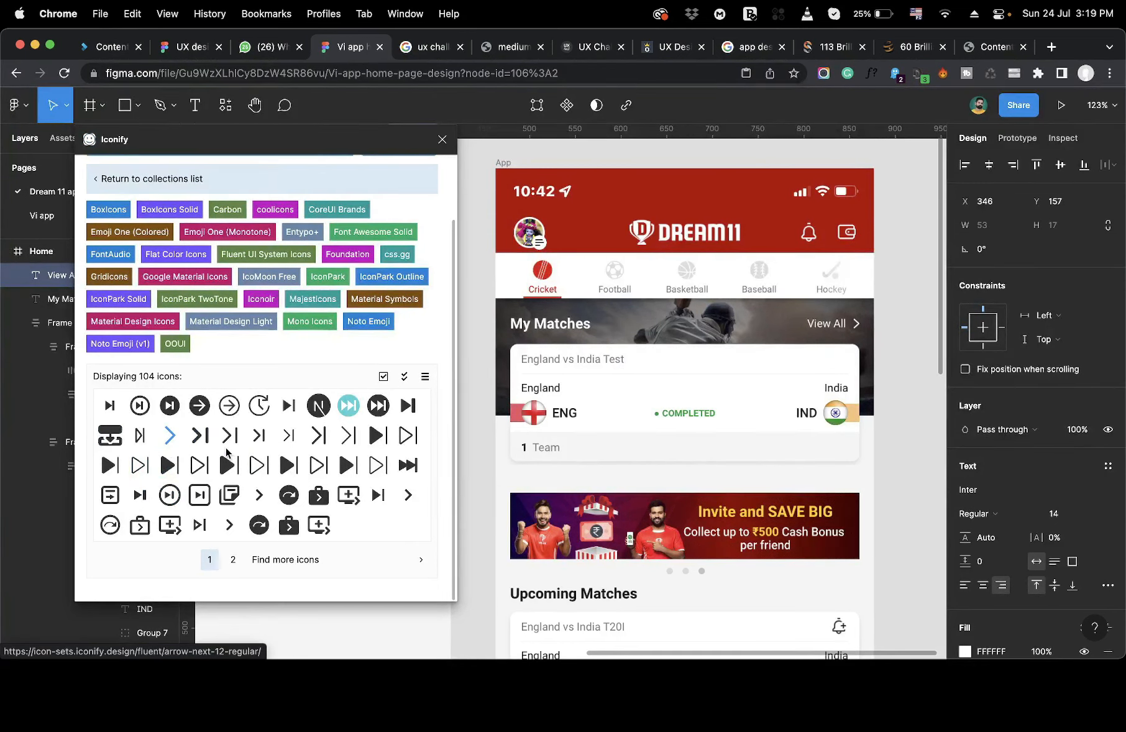
left_click_drag(231, 528, 478, 410)
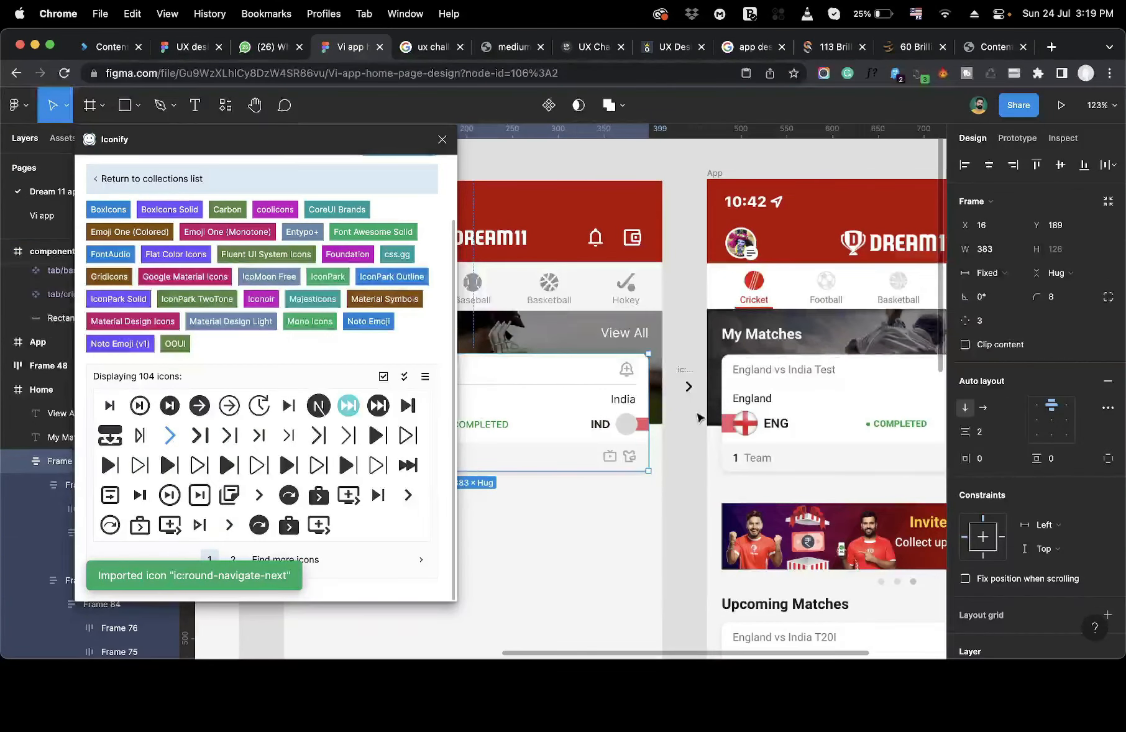
left_click(699, 418)
scroll(700, 418, "up", 3)
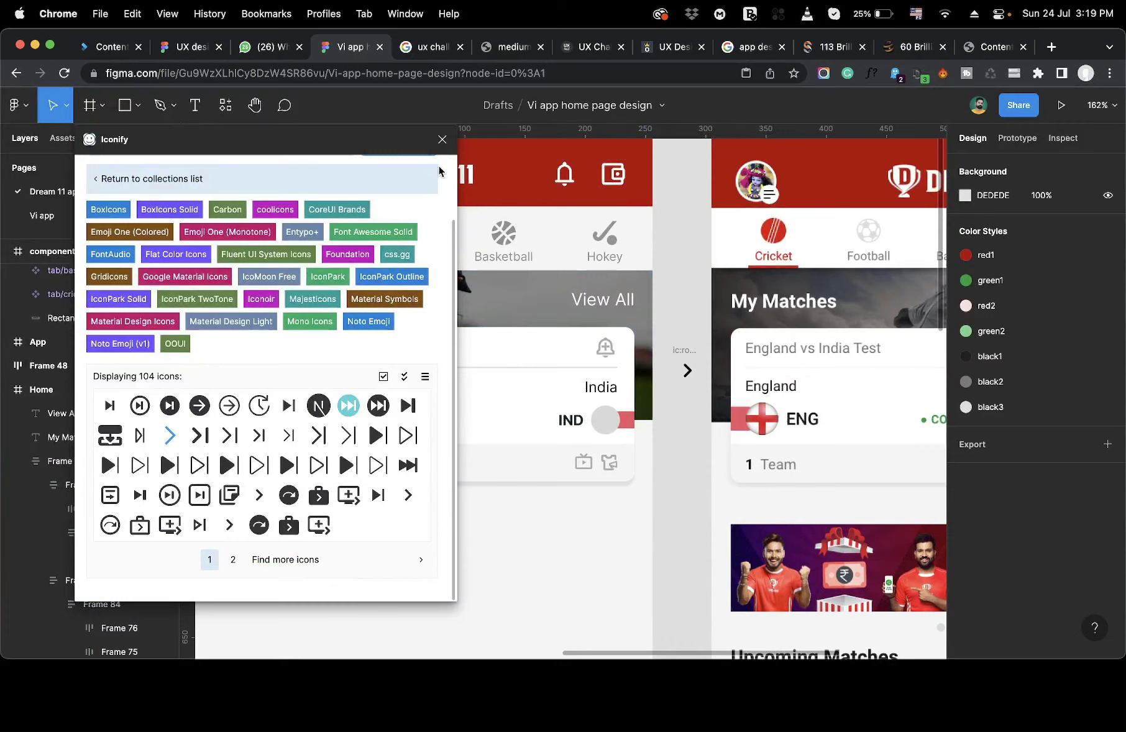
left_click(441, 139)
Move the chevron vector beside "View All" and combine both in a horizontal auto layout.
scroll(662, 401, "up", 5)
left_click_drag(706, 335, 602, 211)
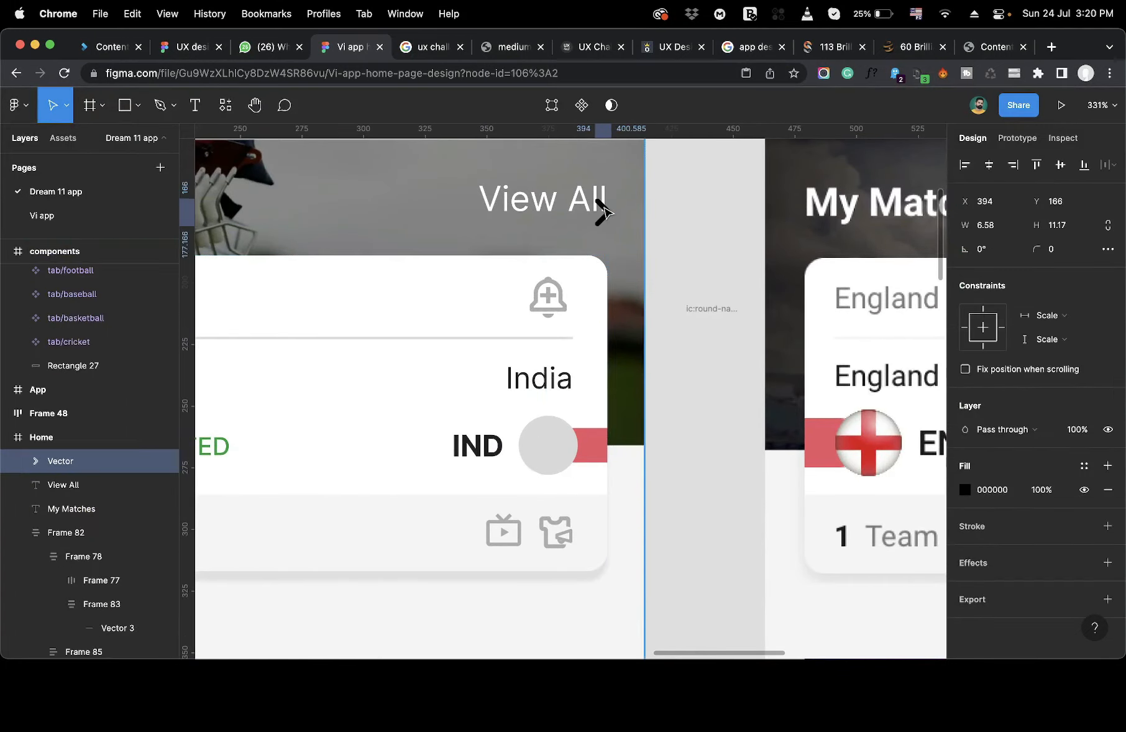
left_click(548, 208, "shift")
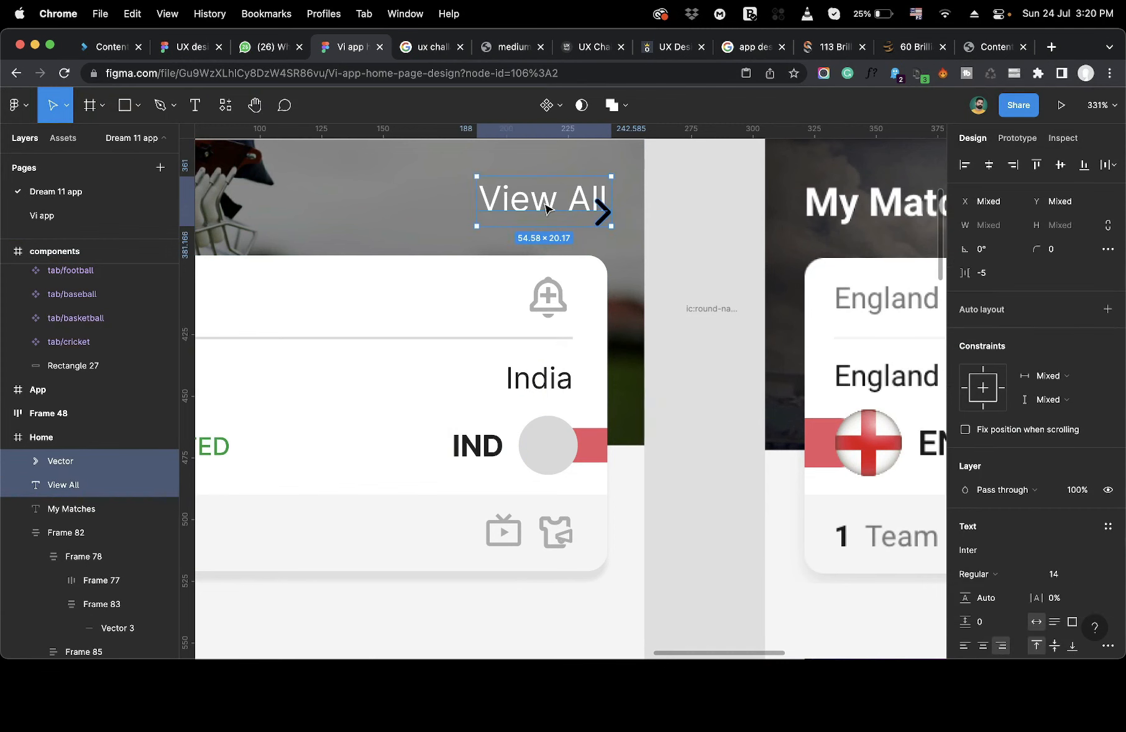
key("shift+a")
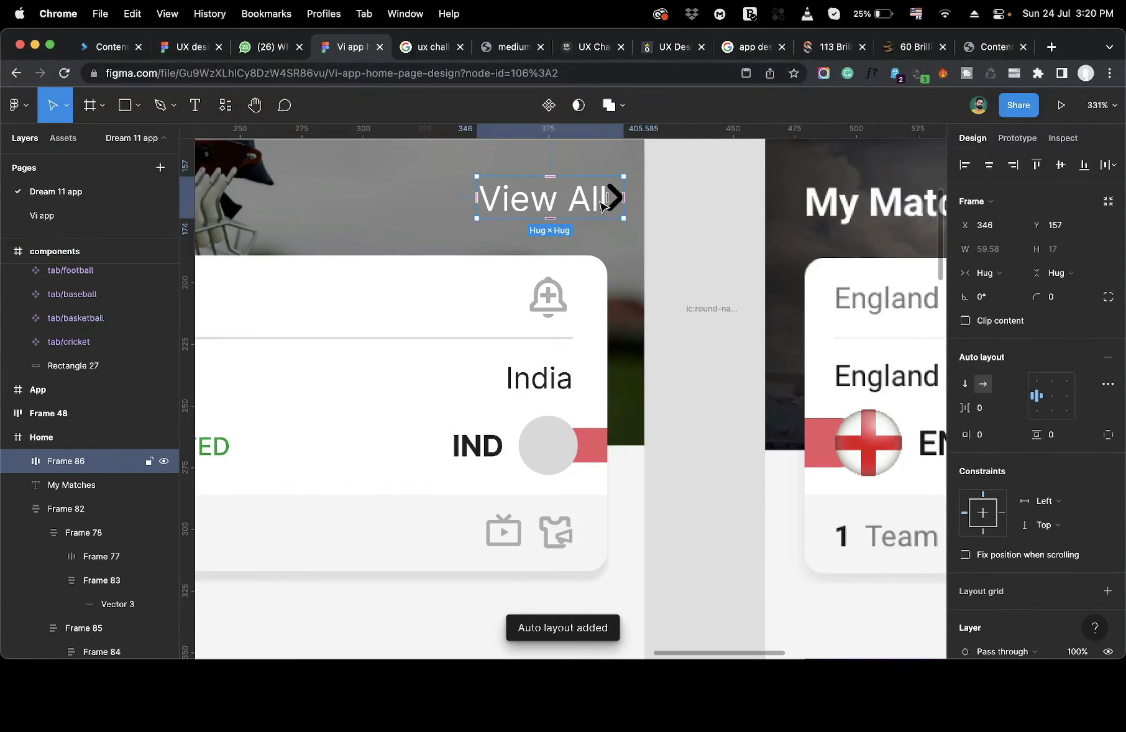
Set the "View All" frame's horizontal constraint to Right and the spacing between its text and chevron to 8.
left_click(701, 233)
left_click(587, 202)
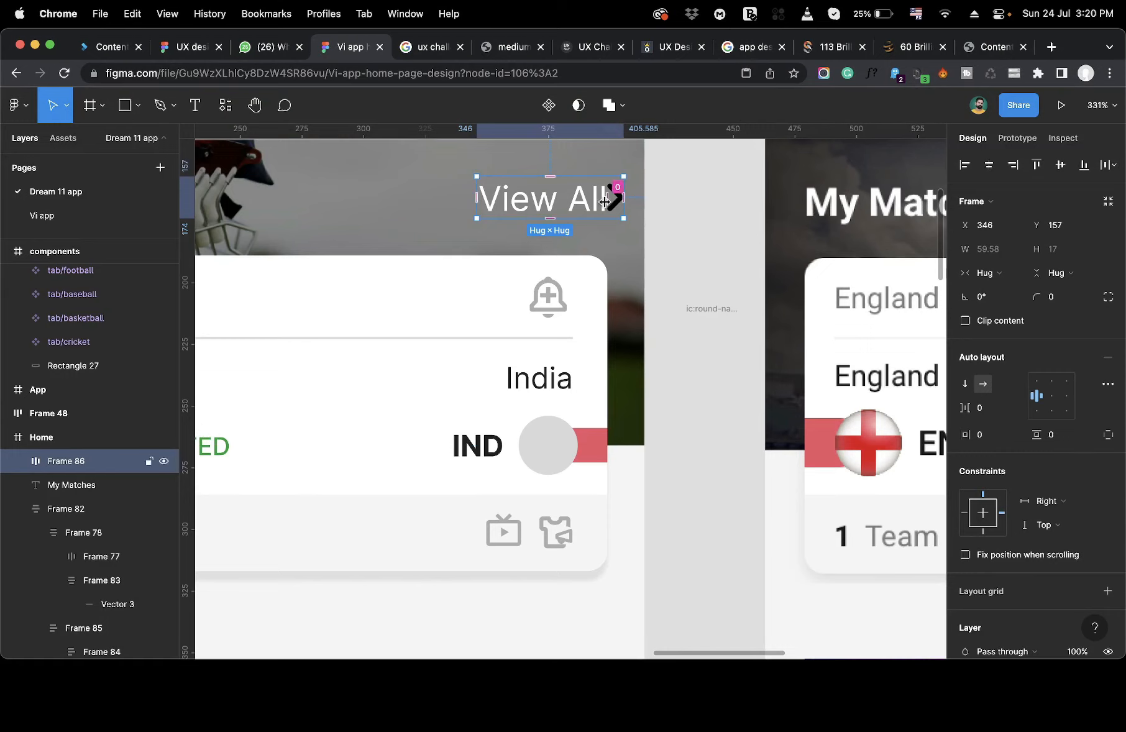
left_click_drag(605, 198, 615, 198)
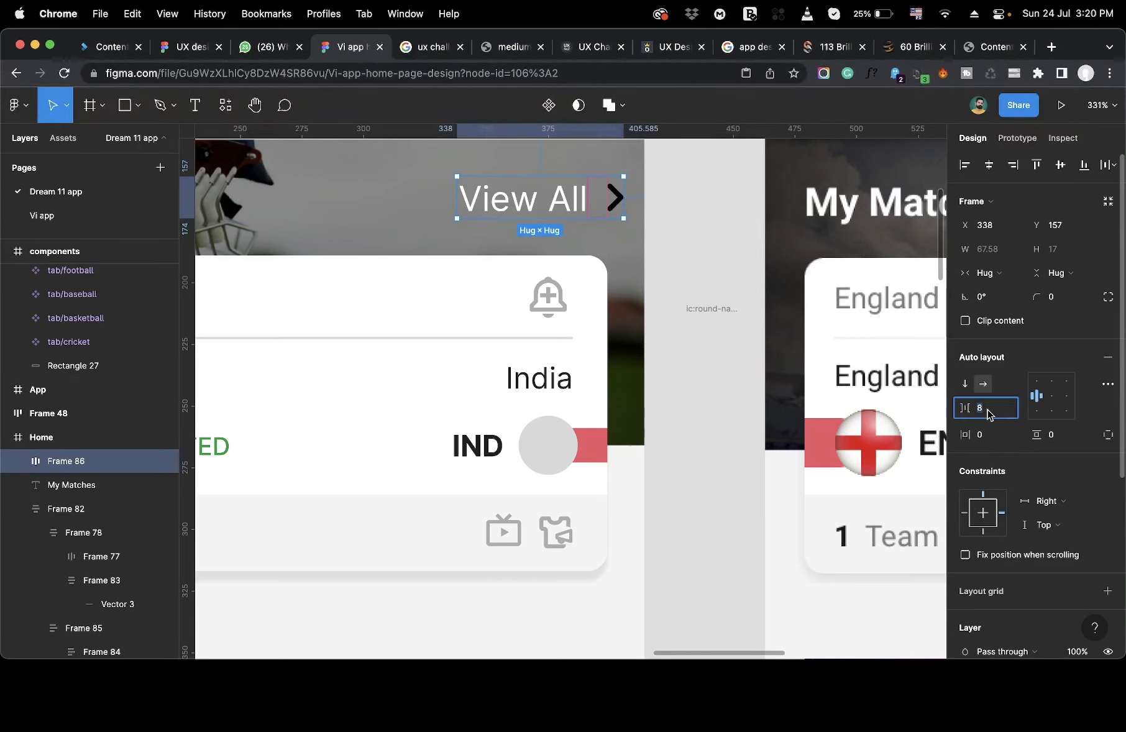
Delete the leftover empty icon frame between the two screens.
left_click(717, 272)
scroll(716, 271, "down", 5)
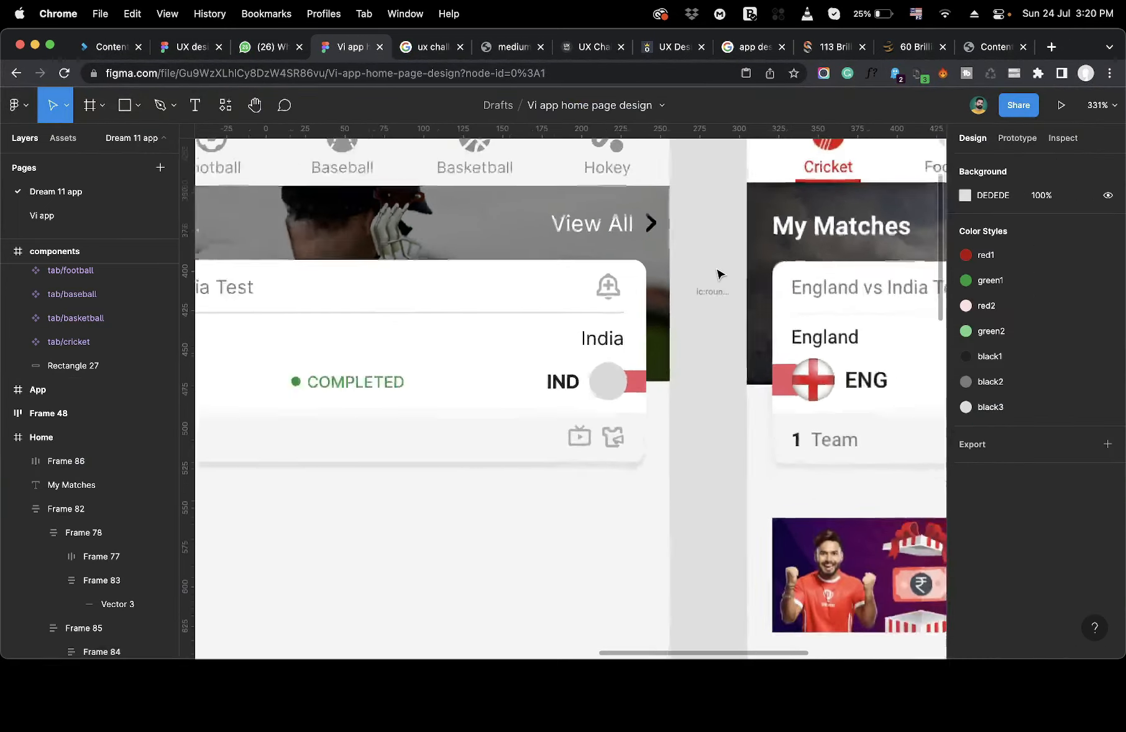
left_click(714, 287)
key("Delete")
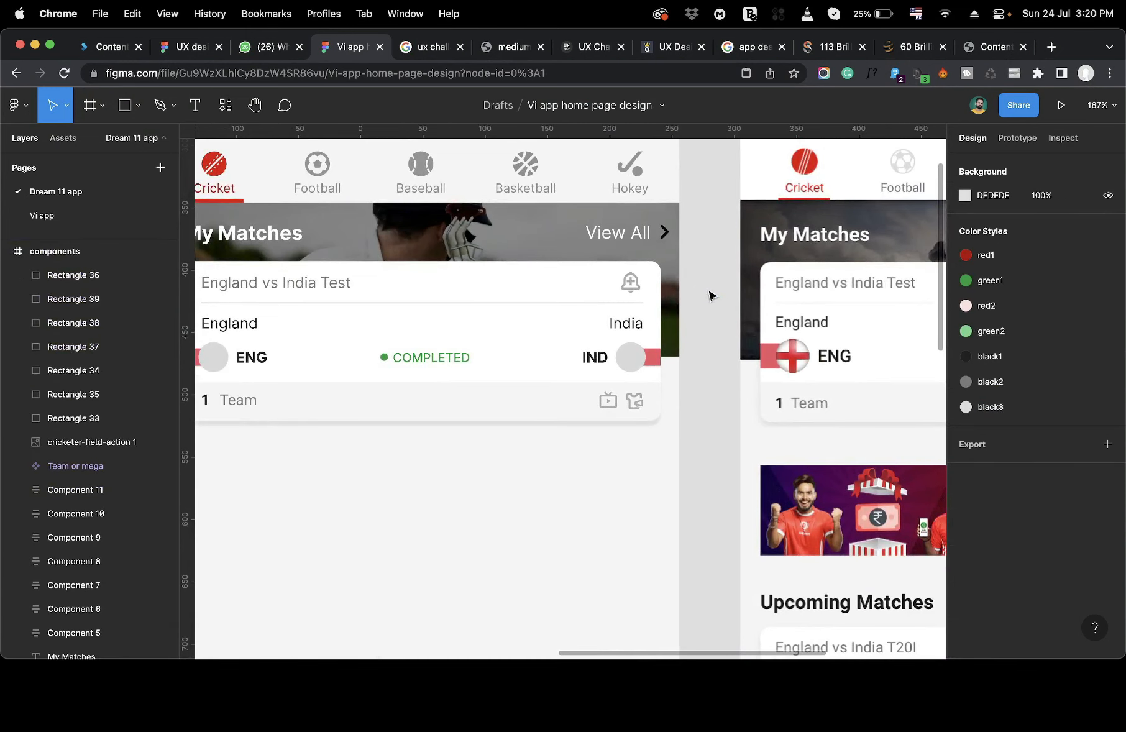
Change the fill of the chevron beside "View All" to white (FFFFFF).
left_click(664, 232)
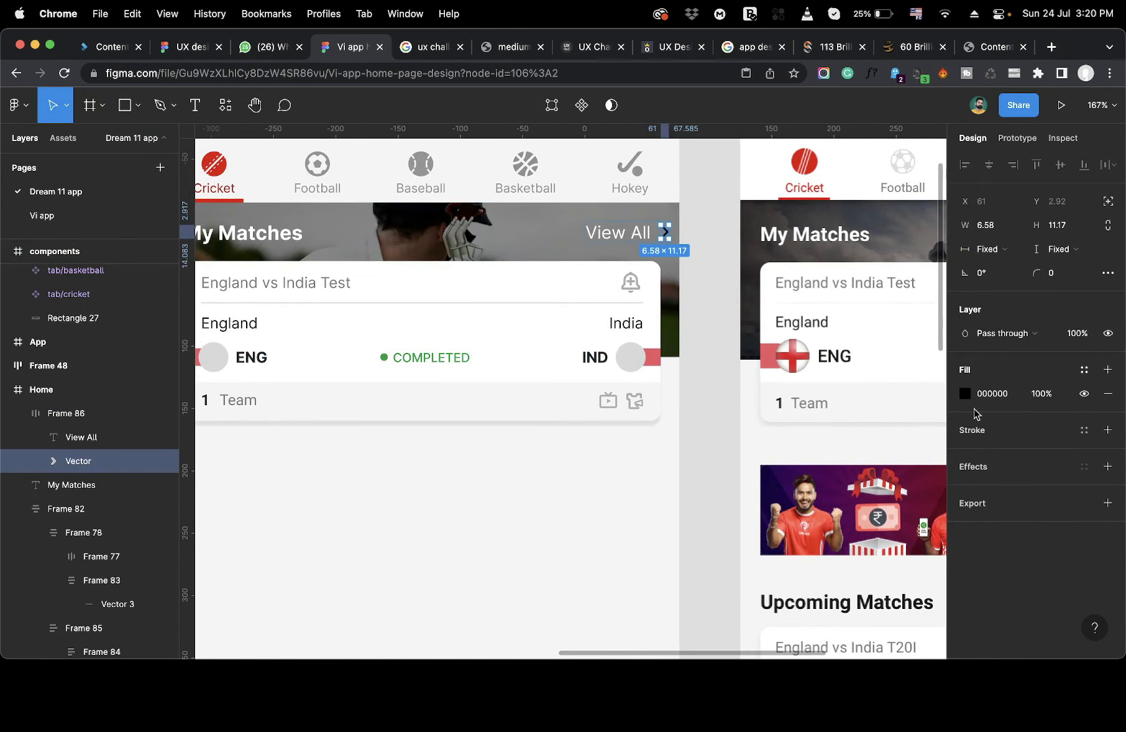
left_click(965, 394)
left_click_drag(927, 408, 699, 251)
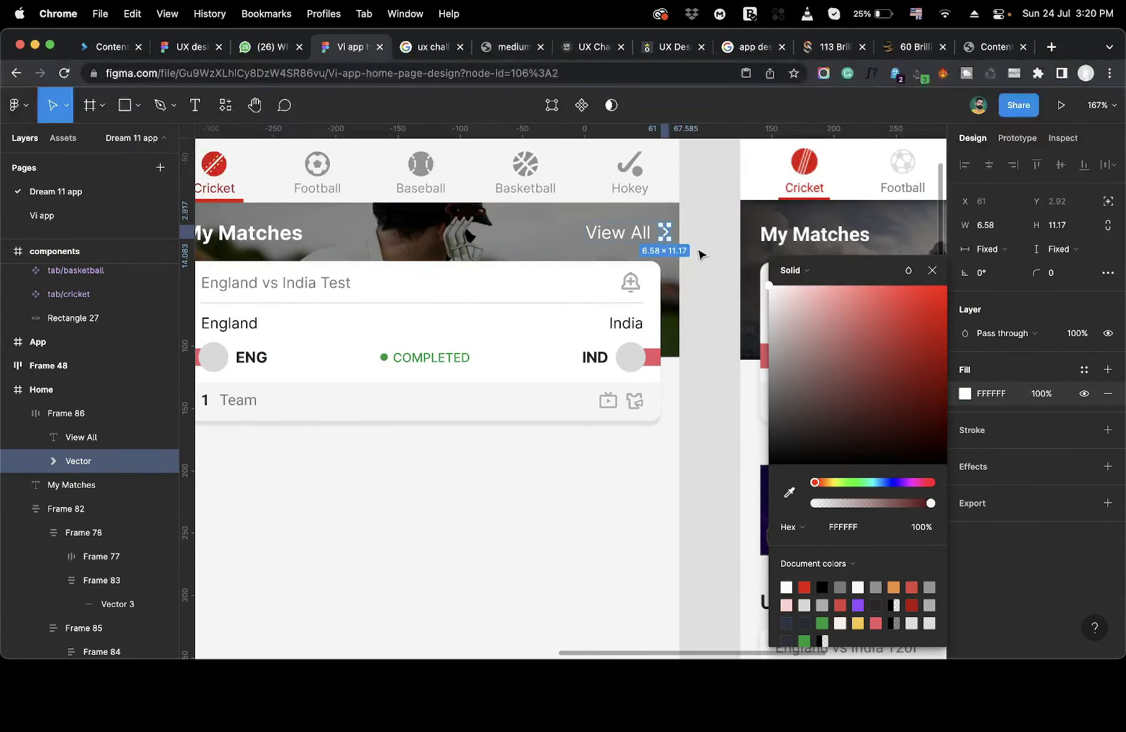
left_click(699, 254)
Copy the "Invite and SAVE BIG" banner from the components frame to below the Home match card, at X 12, Y 350.
scroll(699, 253, "down", 5)
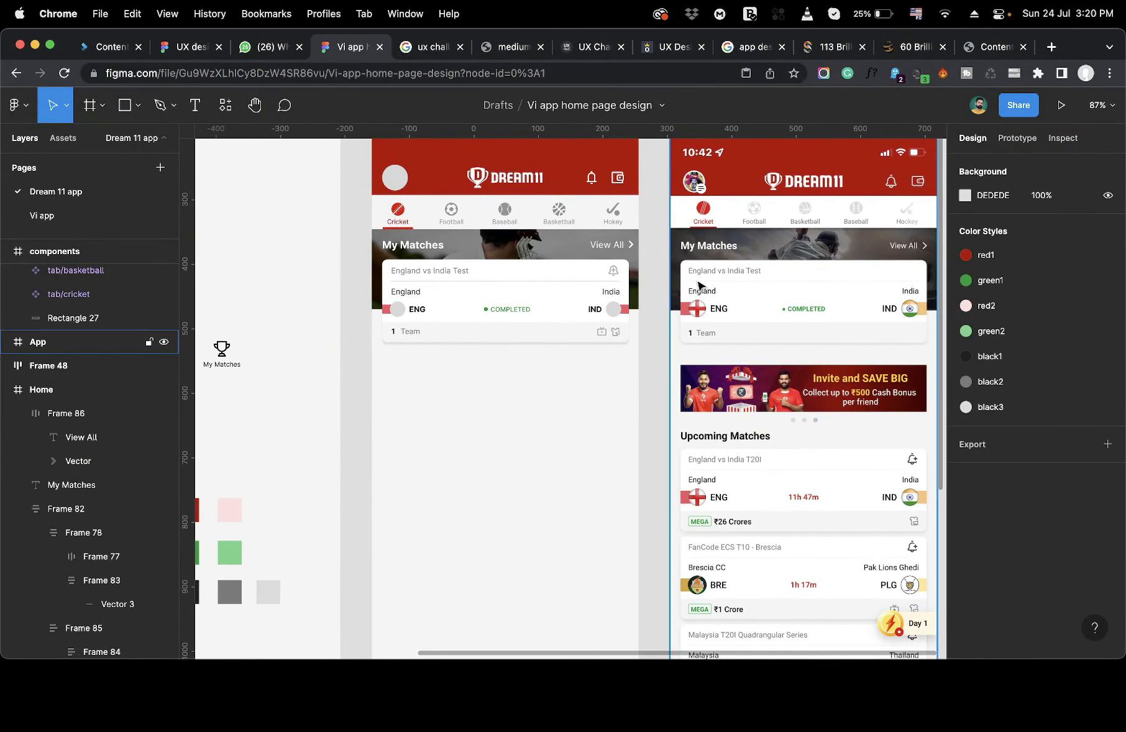
scroll(633, 392, "down", 4)
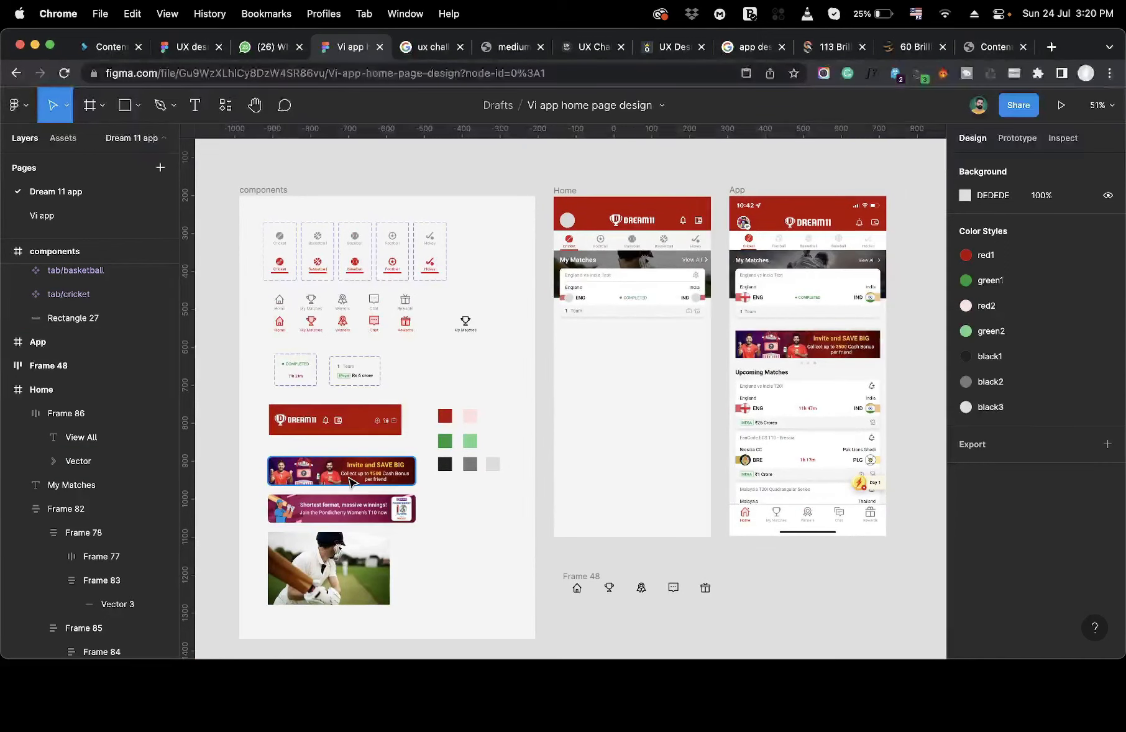
left_click_drag(348, 481, 639, 355)
key("Left")
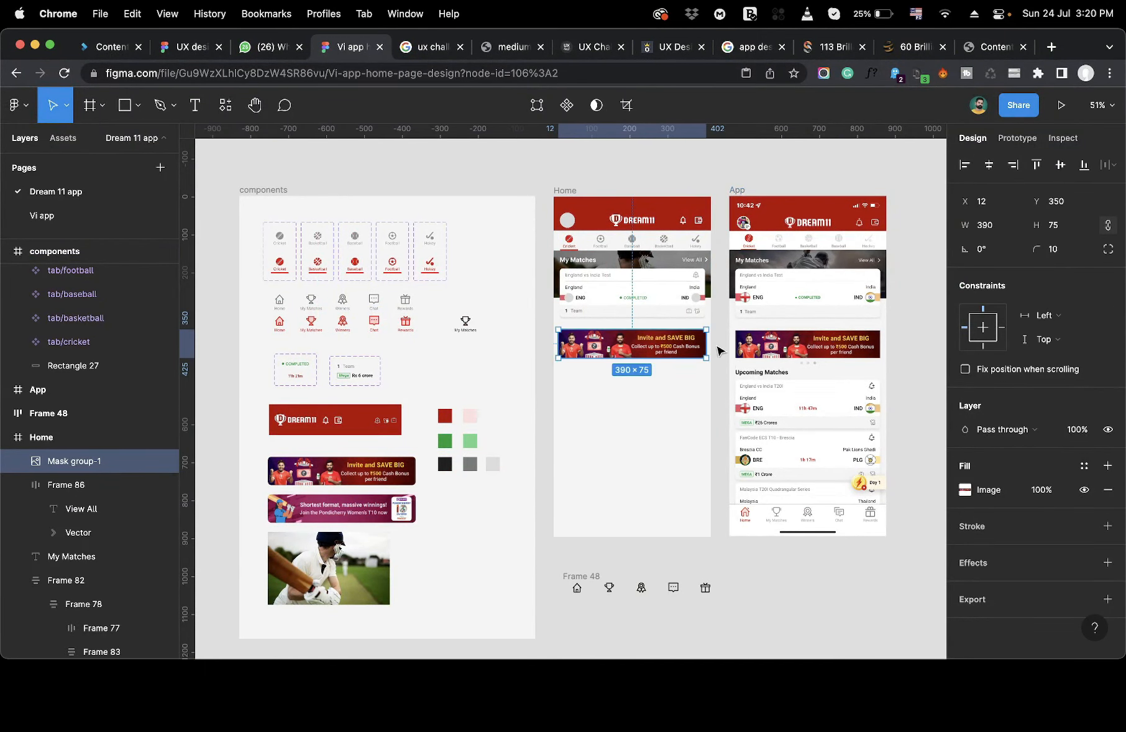
Set the width of the My Matches match card on the Home screen to 382.
scroll(670, 417, "up", 5)
scroll(575, 402, "up", 3)
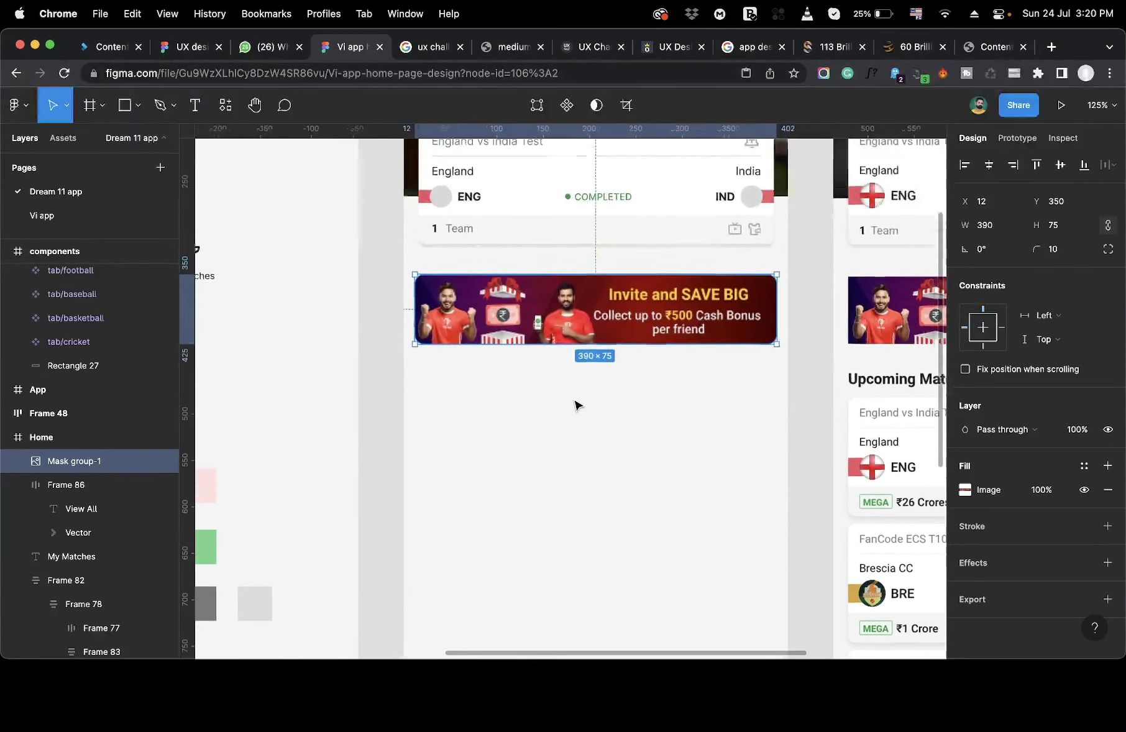
left_click(439, 242)
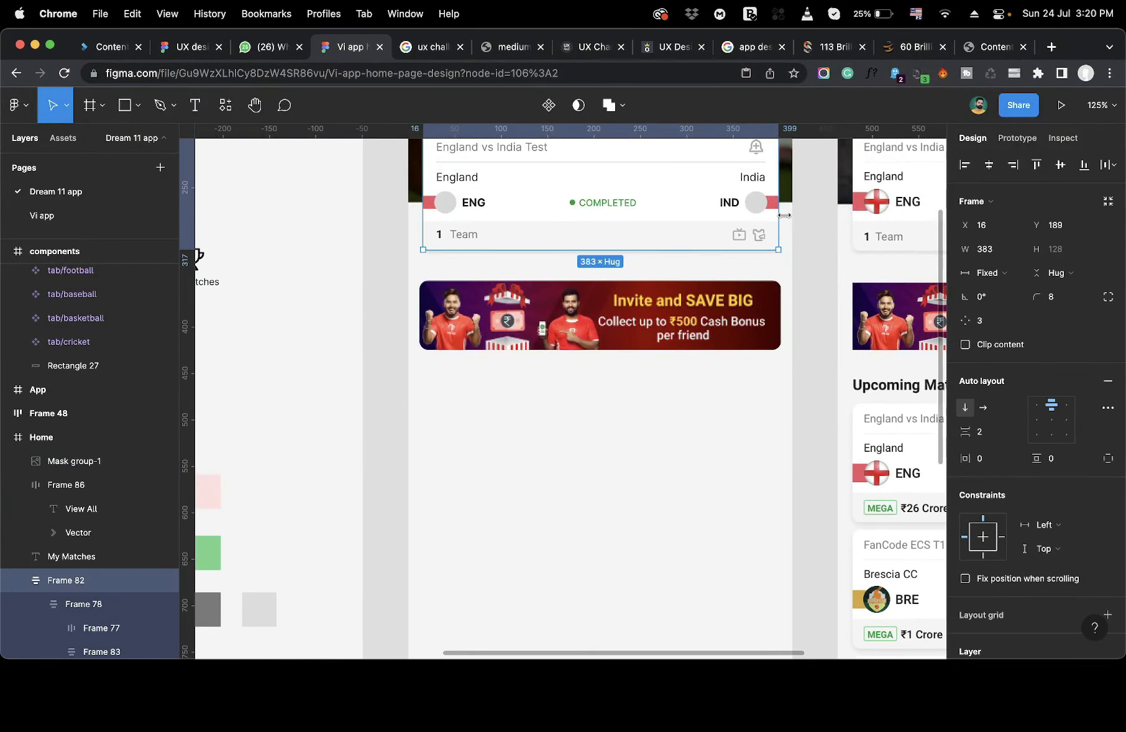
scroll(786, 227, "up", 5)
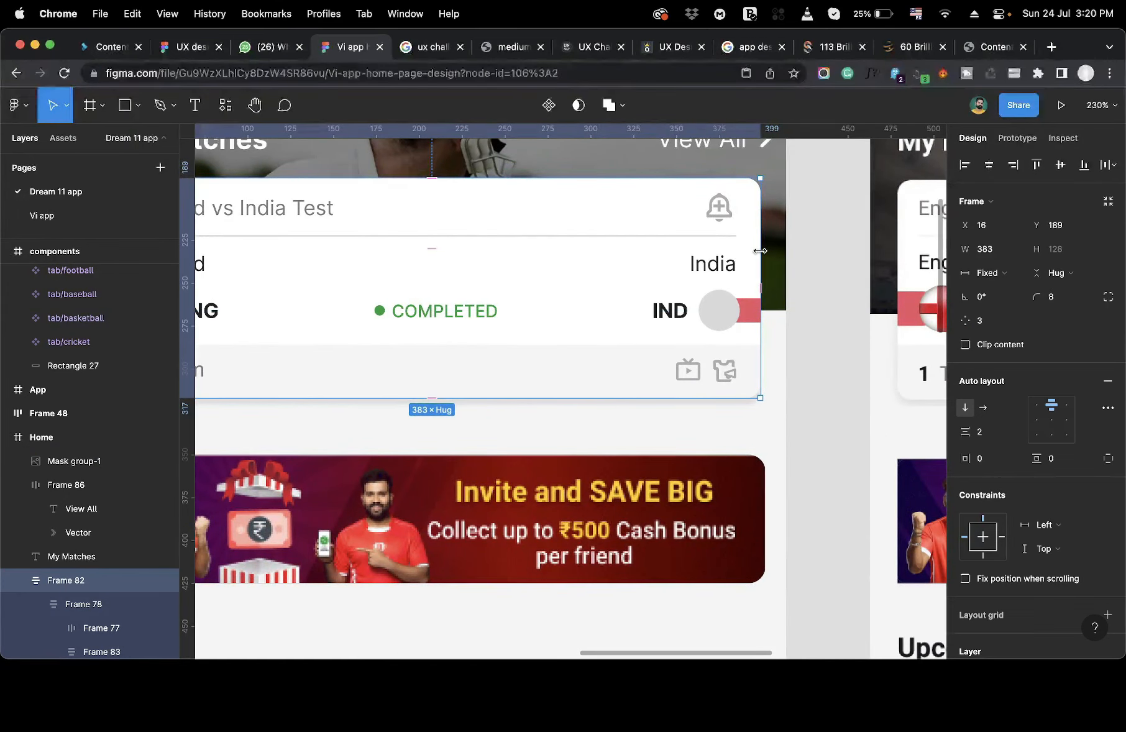
left_click(1006, 244)
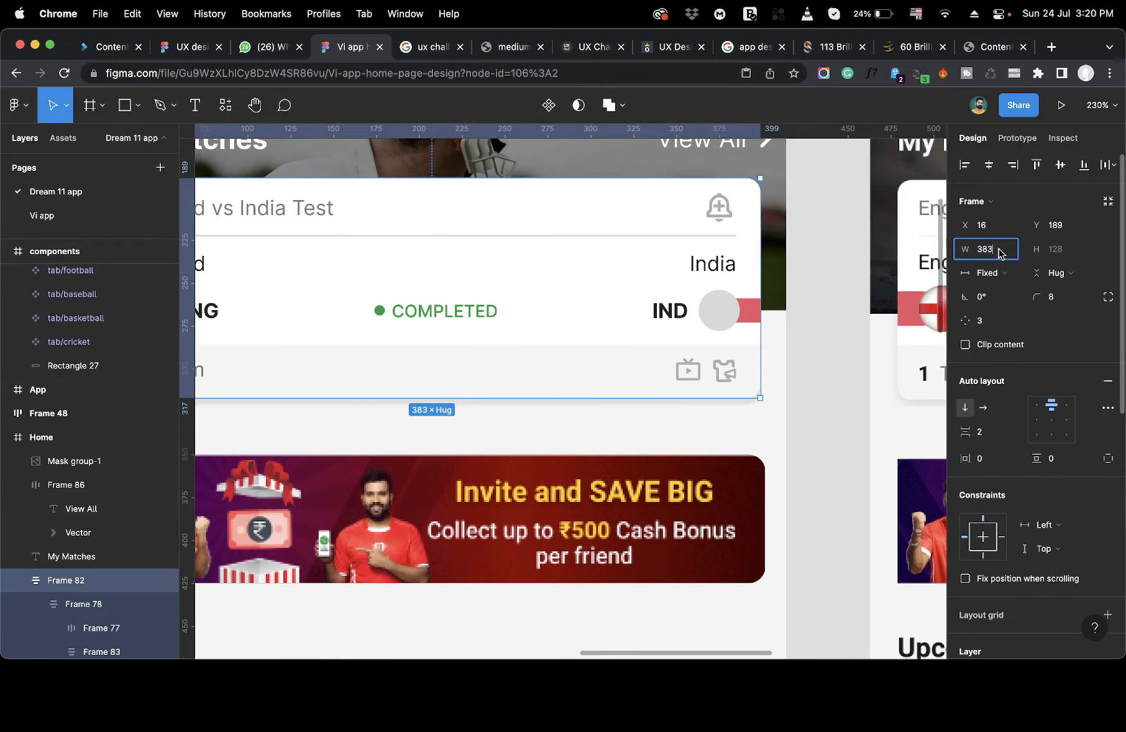
key("Down")
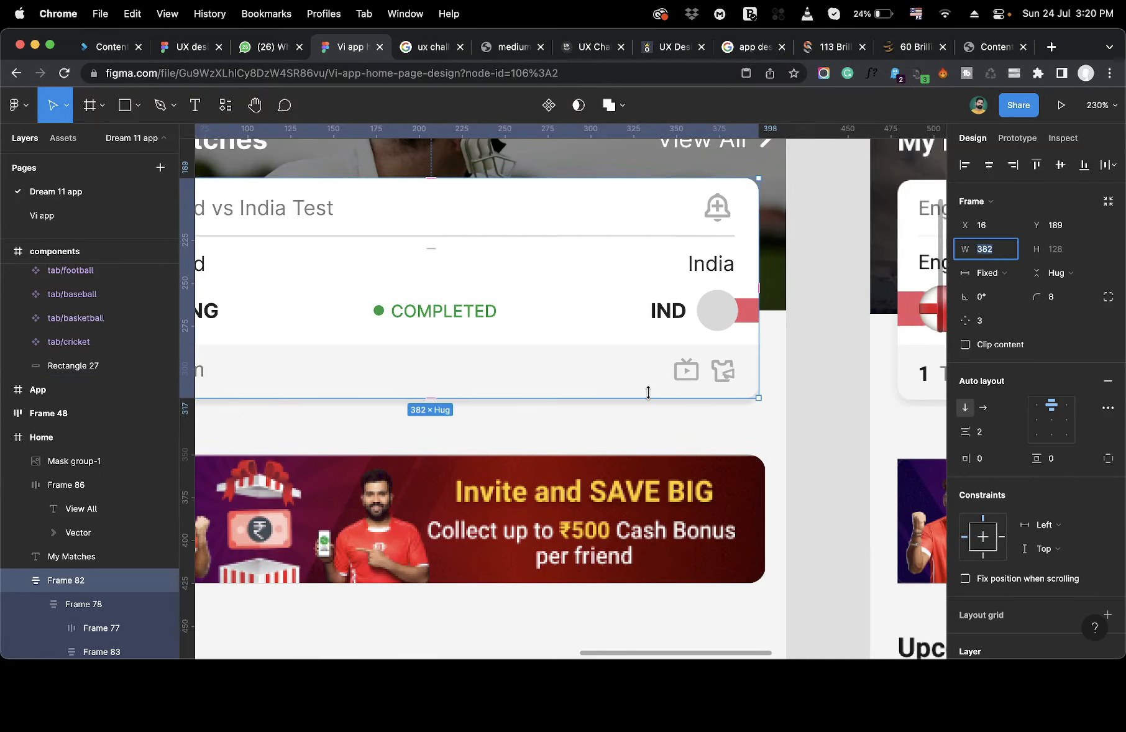
Set the "Invite and SAVE BIG" banner's width to 382 with proportions locked and move it to X 16.
scroll(650, 397, "left", 2)
scroll(650, 396, "down", 2)
scroll(650, 396, "left", 2)
scroll(650, 396, "down", 1)
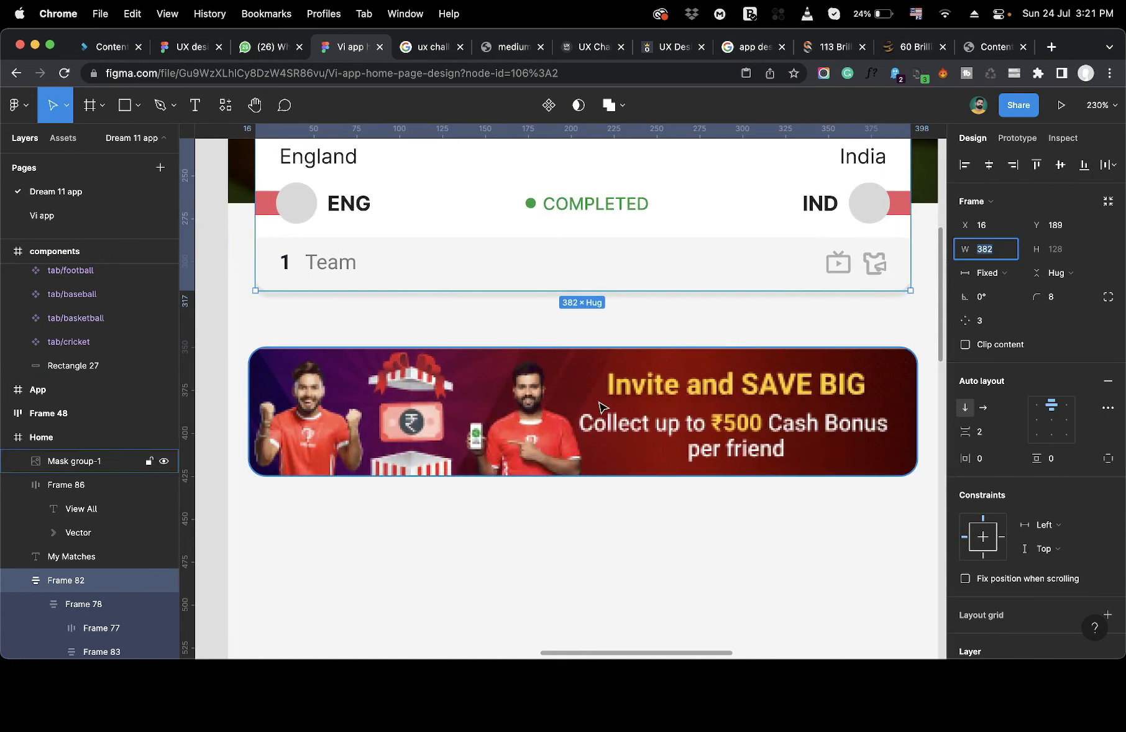
left_click(601, 407)
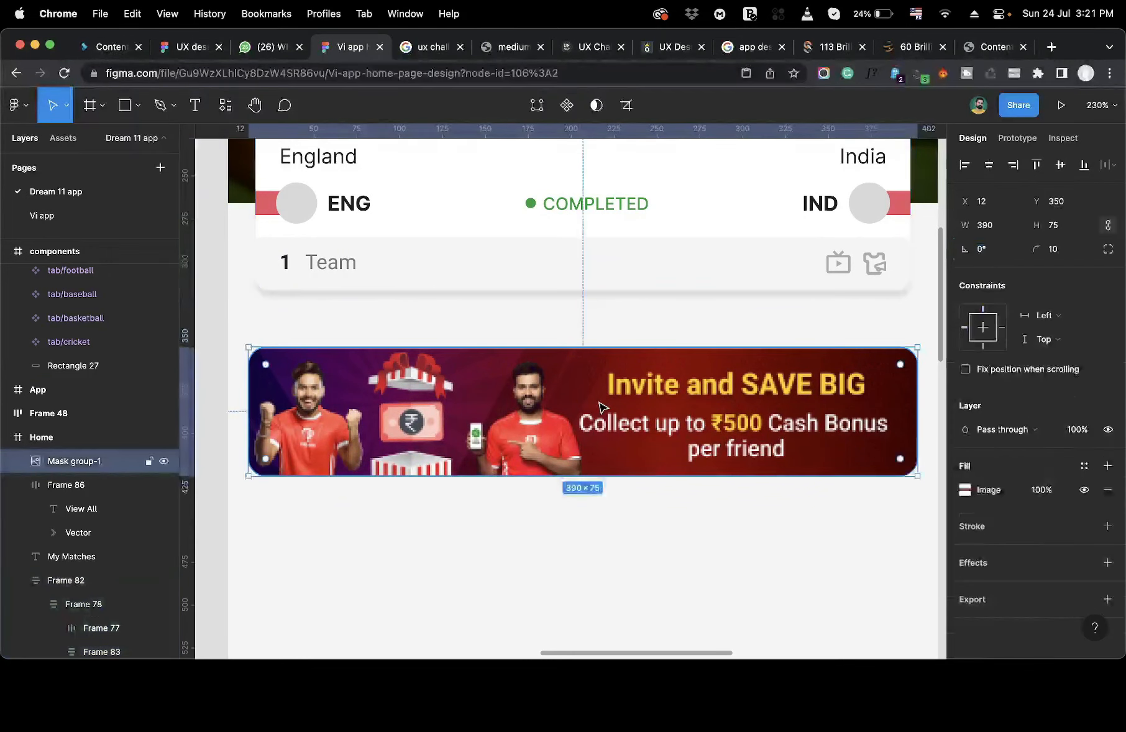
left_click(1002, 235)
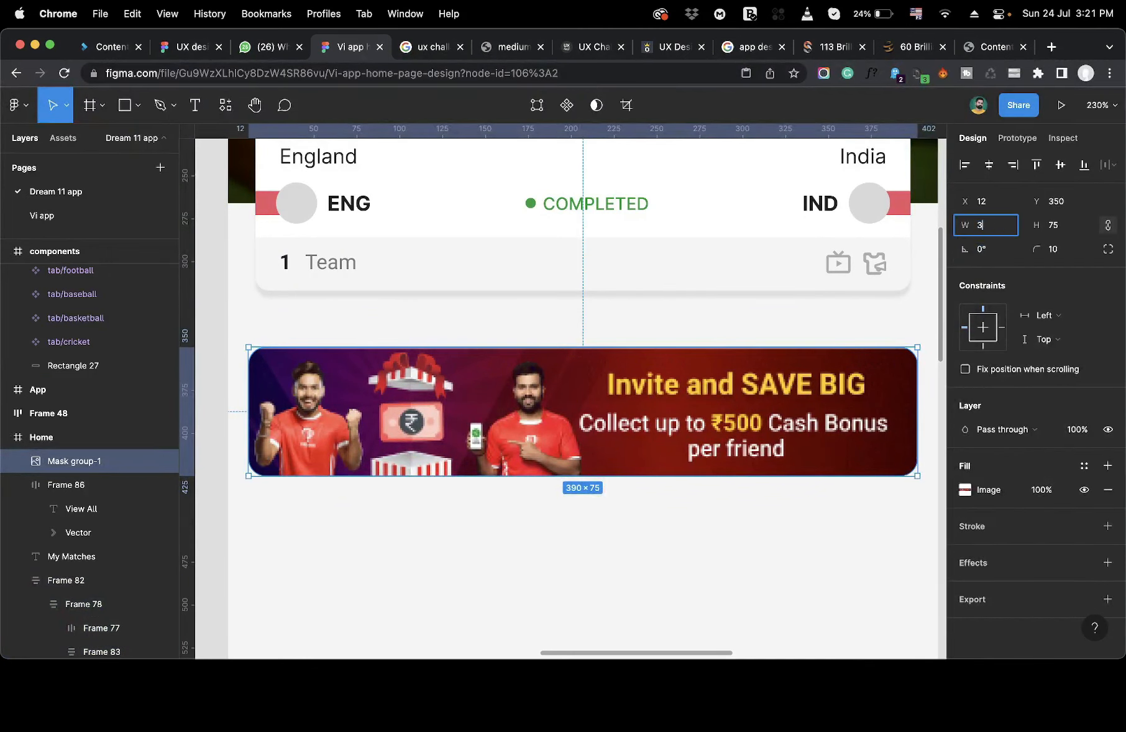
key("Return")
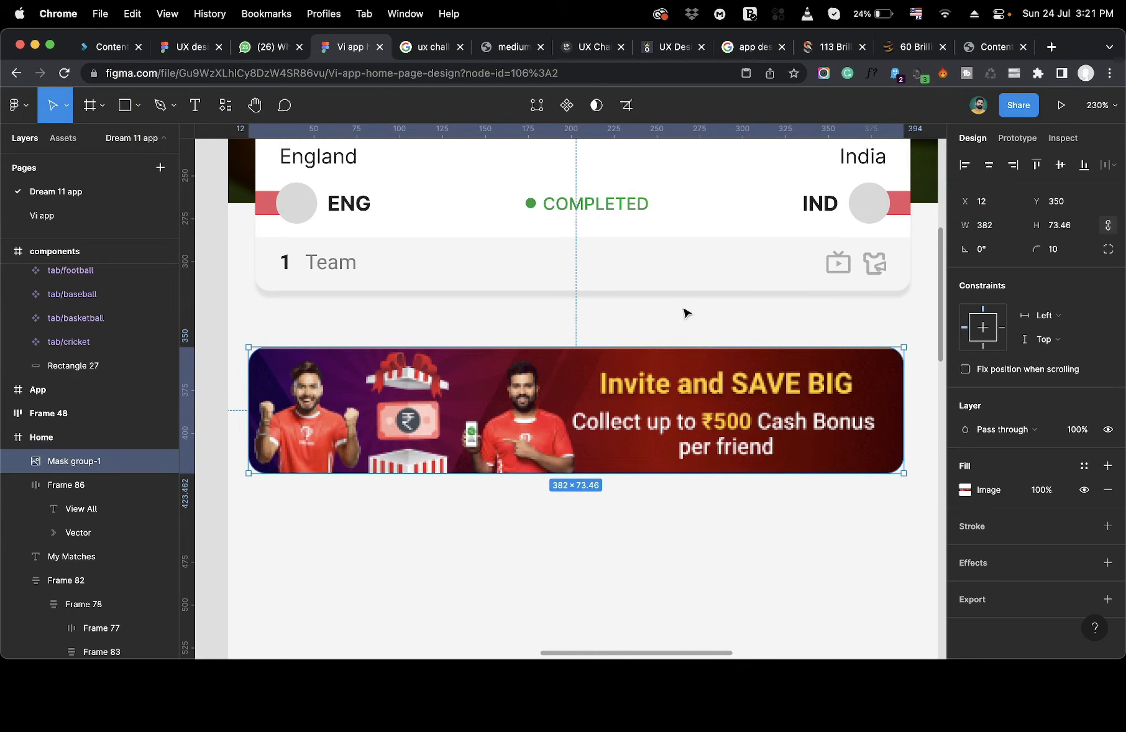
key("Right")
key("Right")
key("Right")
key("Right")
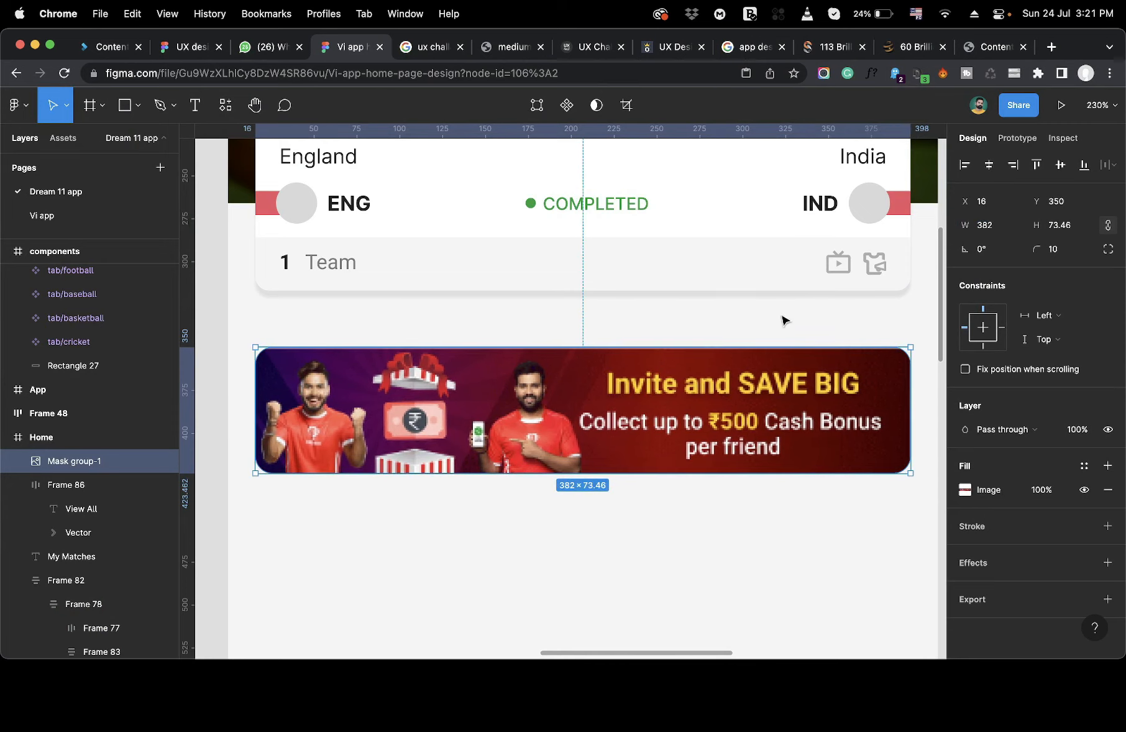
Draw a small circle below the Home banner and duplicate it into a row of three pagination dots.
scroll(782, 320, "down", 5)
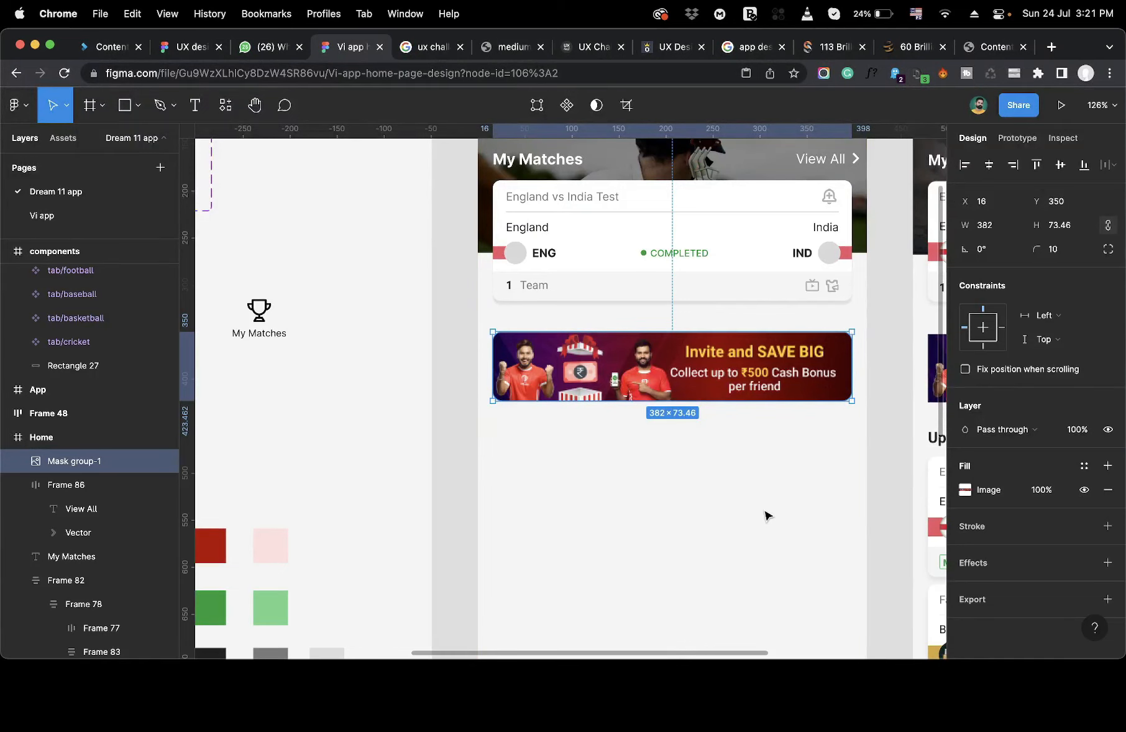
scroll(787, 452, "right", 4)
scroll(786, 448, "down", 2)
scroll(786, 450, "down", 5)
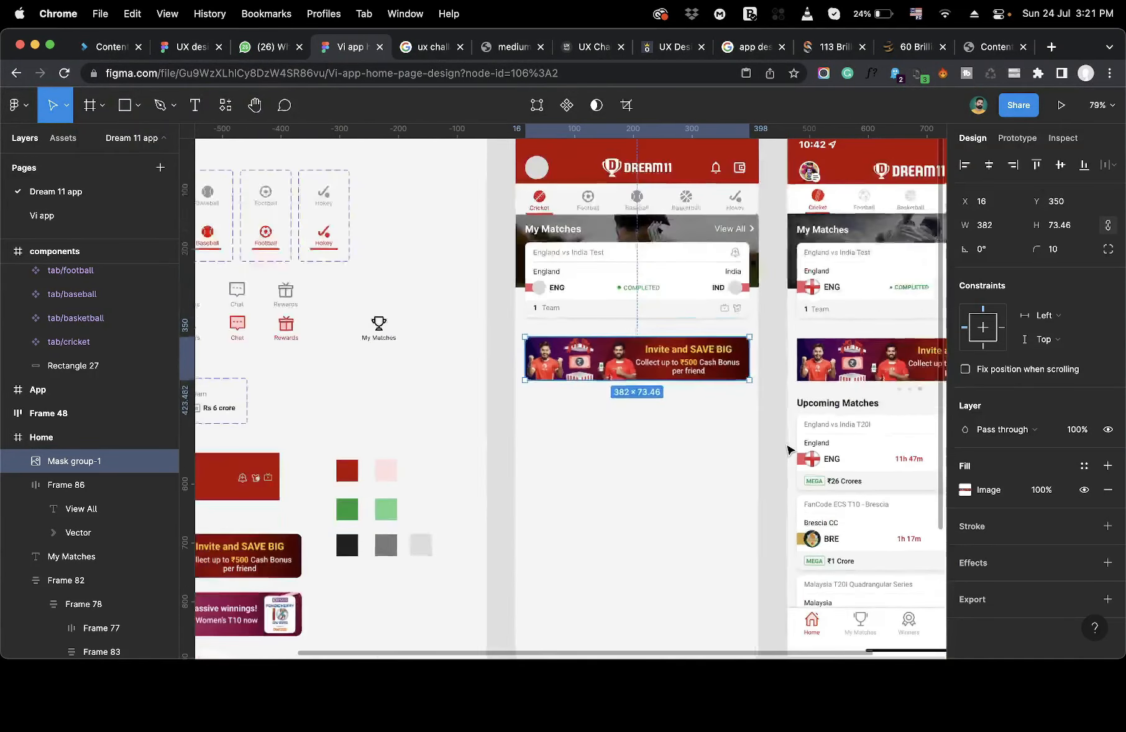
scroll(787, 450, "up", 3)
scroll(787, 449, "up", 1)
scroll(787, 449, "down", 3)
scroll(786, 449, "right", 3)
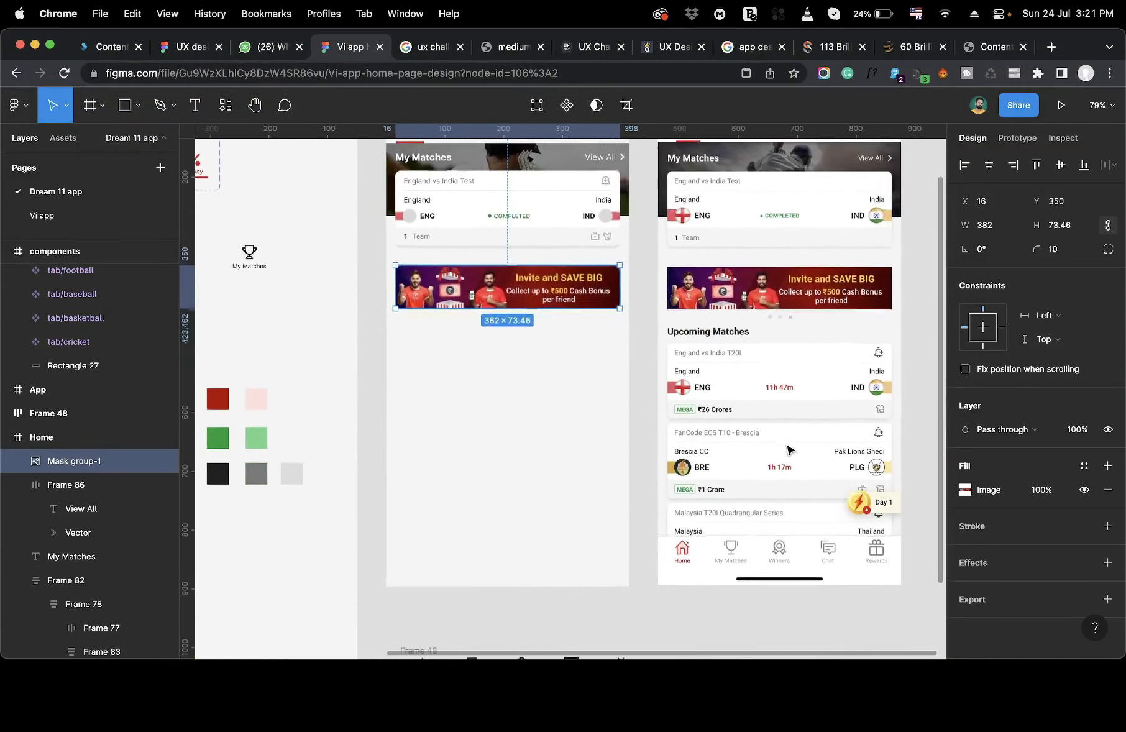
scroll(786, 429, "up", 1)
scroll(785, 429, "left", 1)
scroll(530, 373, "up", 4)
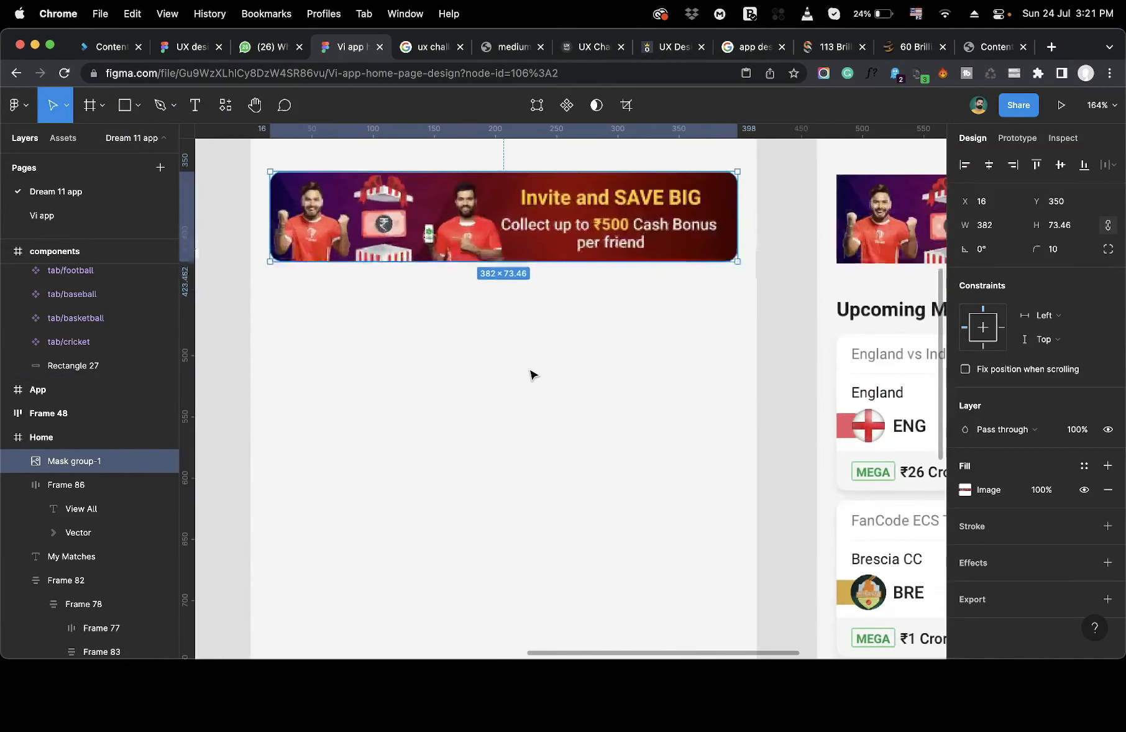
left_click(530, 372)
key("o")
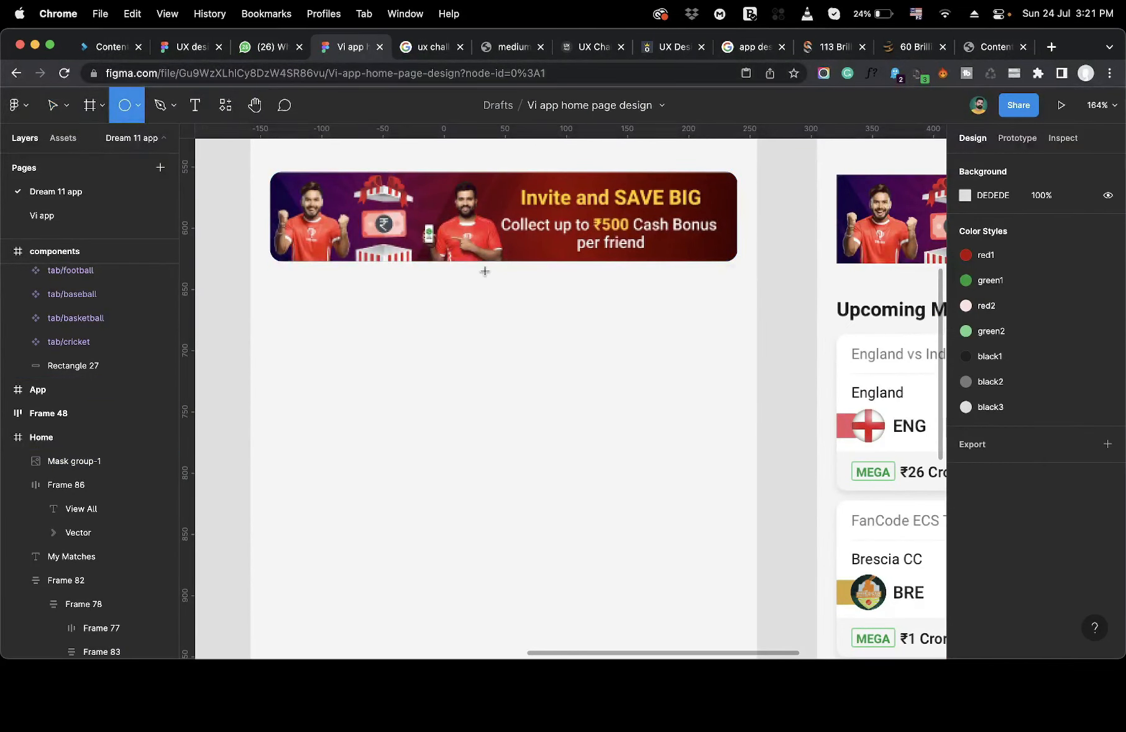
mouse_move(466, 274)
left_mouse_down()
mouse_move(511, 272)
mouse_move(458, 273)
left_mouse_up()
scroll(470, 279, "up", 5)
key("super+d")
Wrap the three dots in an auto layout frame and center it horizontally on the Home screen.
scroll(511, 274, "down", 4)
key("shift+a")
left_click(989, 164)
left_click(845, 284)
Apply color styles to the pagination dots: dark grey for the third and light grey for the other two.
scroll(693, 261, "up", 4)
left_click(332, 274, "super")
left_click(1084, 370)
left_click(990, 370)
left_click(297, 275)
left_click(259, 275, "shift")
left_click(1084, 369)
left_click(410, 359)
scroll(430, 271, "down", 8)
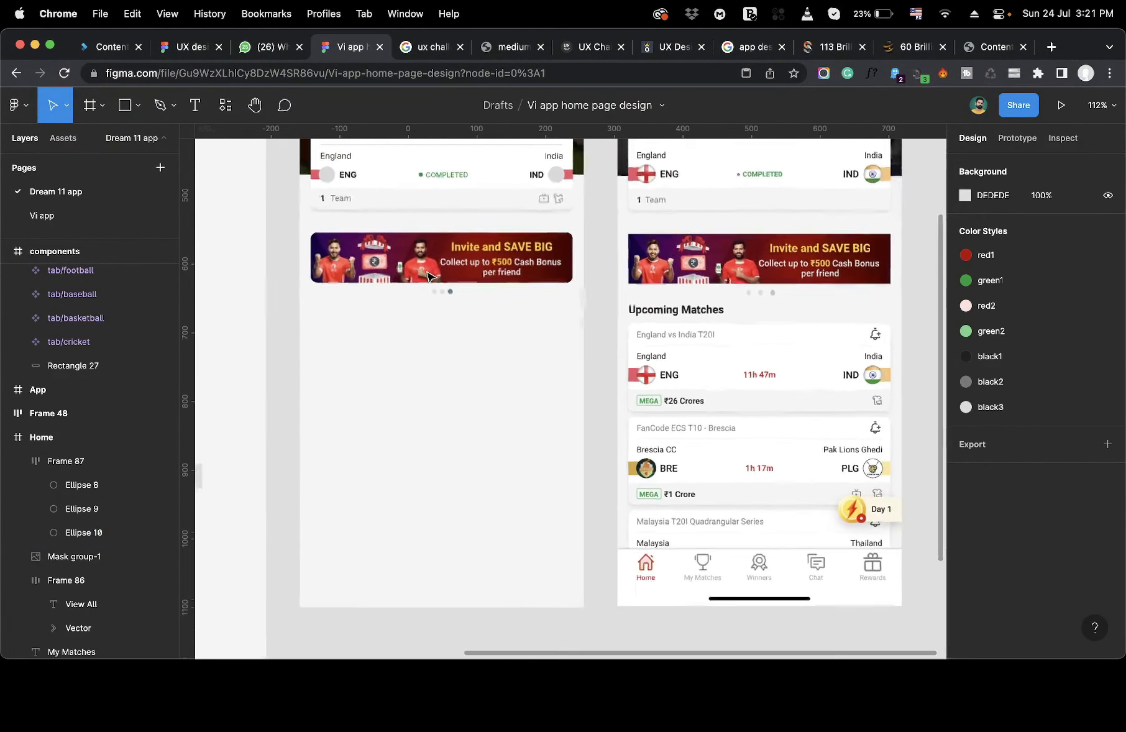
Copy the Home screen's "My Matches" heading to below the pagination dots, at X 16, Y 464.
scroll(429, 278, "up", 2)
scroll(427, 280, "up", 2)
left_click(670, 239)
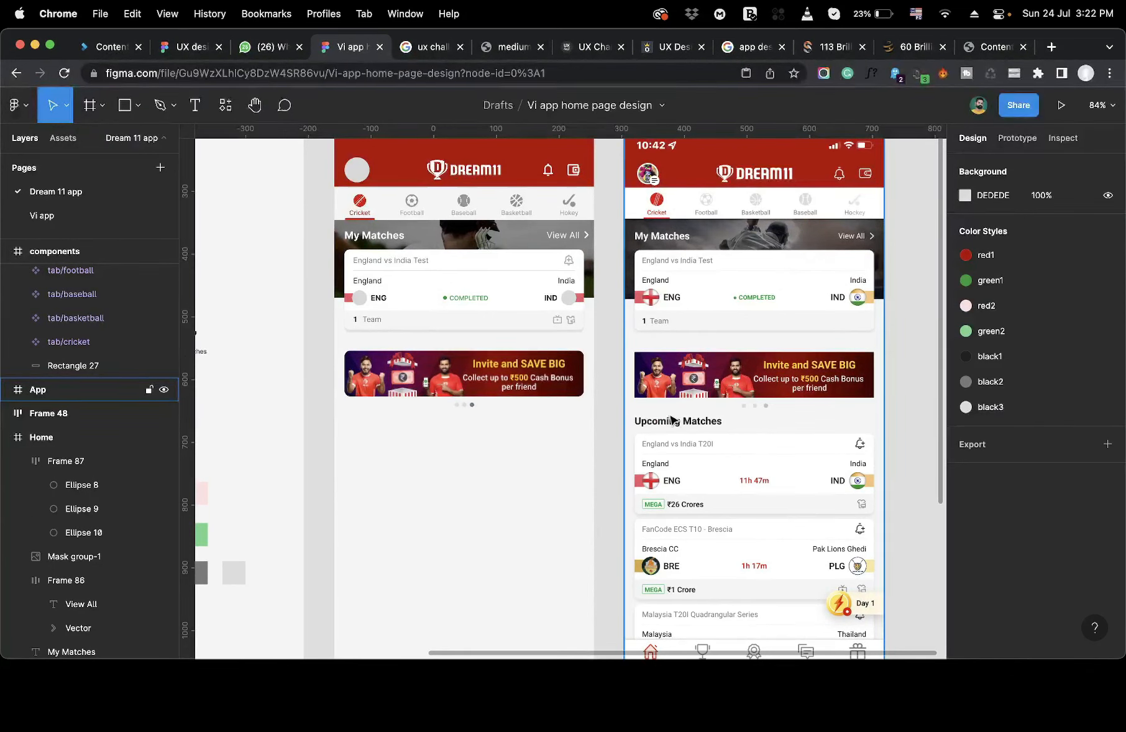
left_click(393, 240)
left_click_drag(393, 293, 391, 442)
scroll(1026, 555, "down", 2)
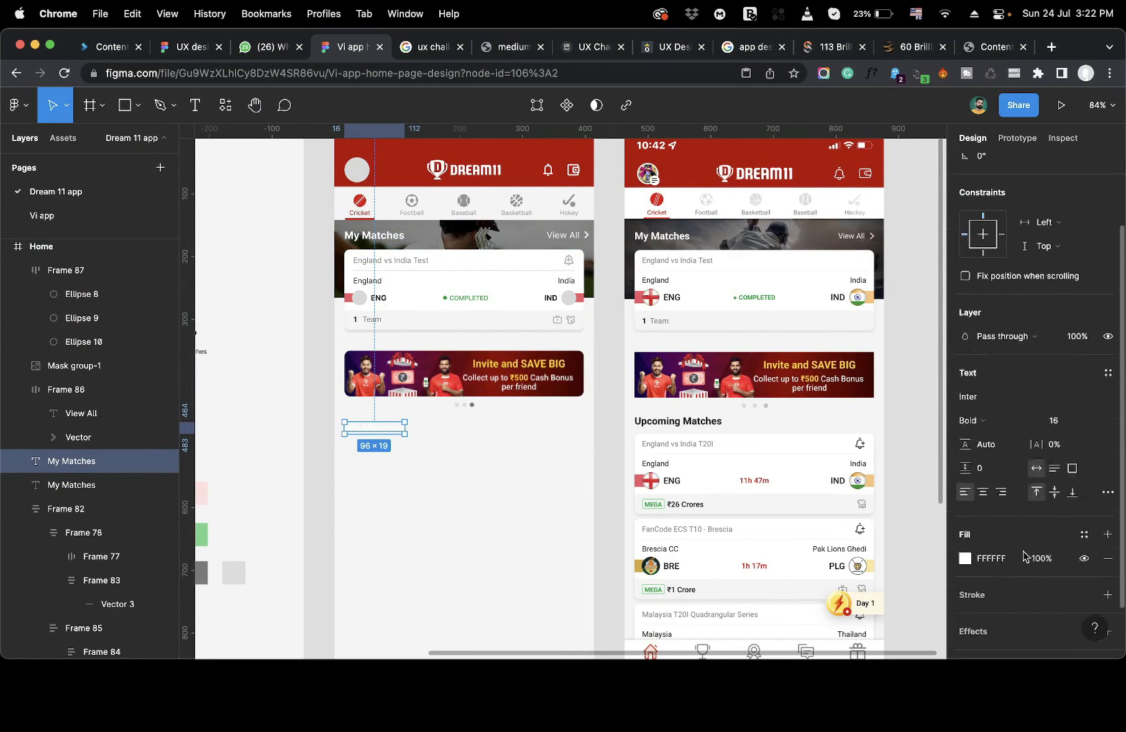
Apply the black1 color style to the copied heading and change its text to "Upcoming Matches".
scroll(1026, 555, "down", 2)
left_click(1084, 470)
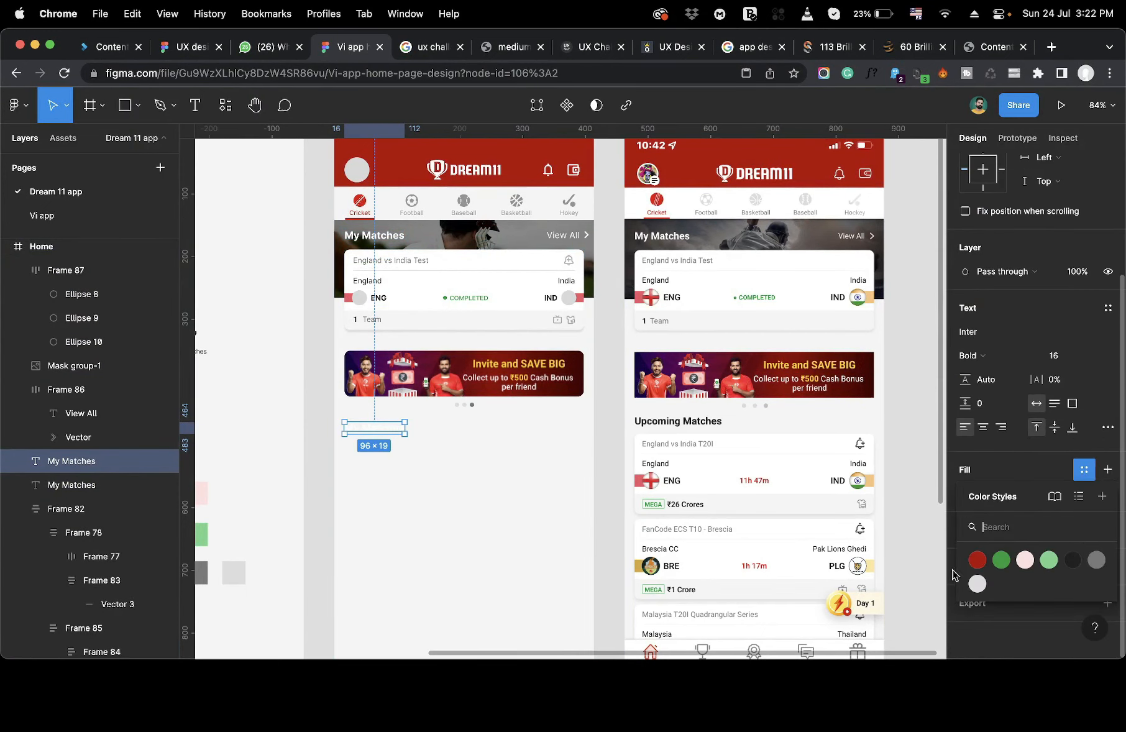
left_click(1072, 560)
double_click(388, 430)
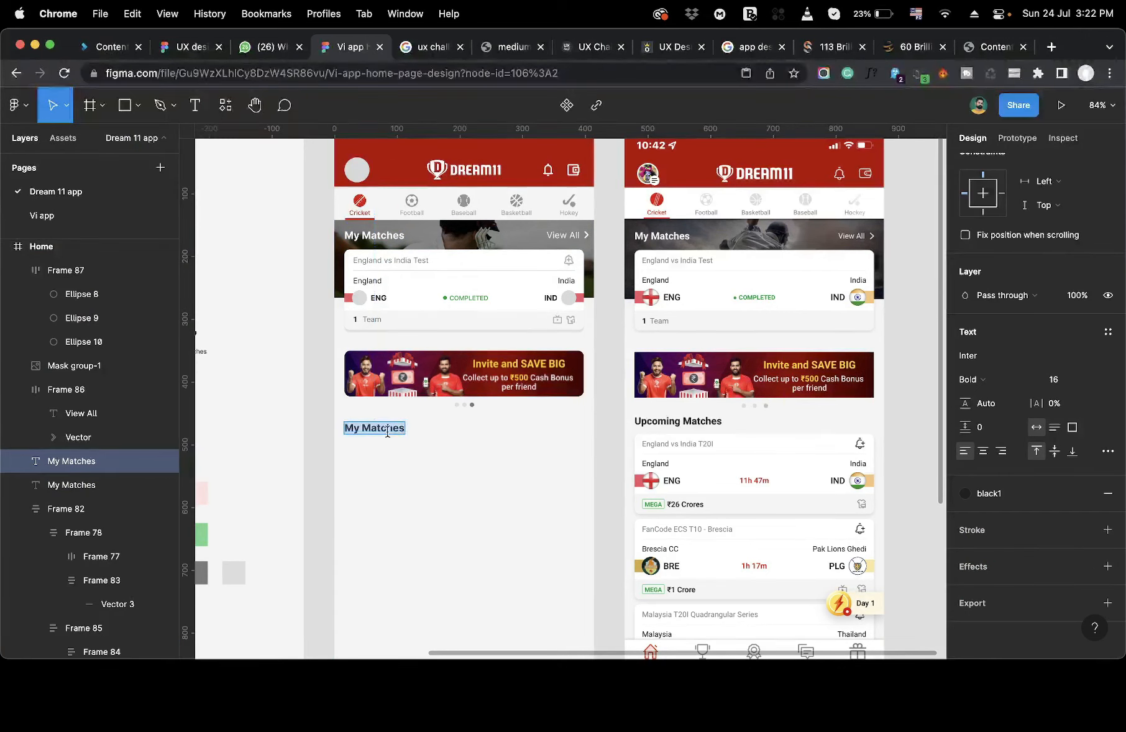
type("Upcoming")
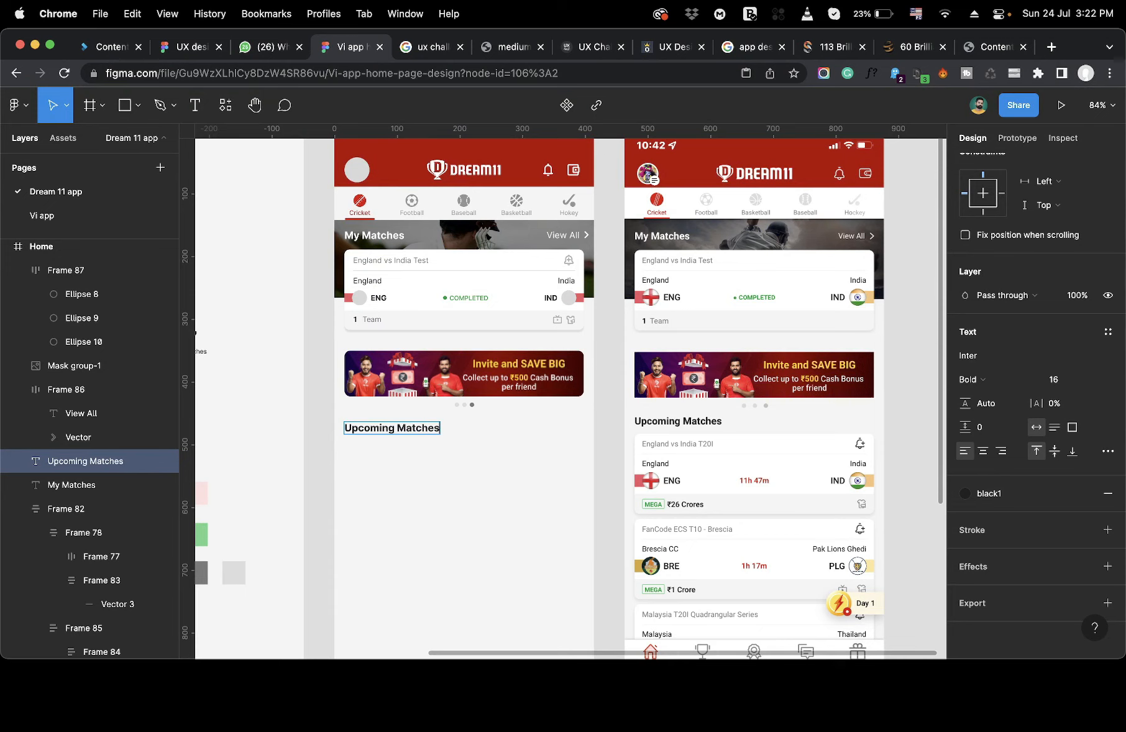
key("Escape")
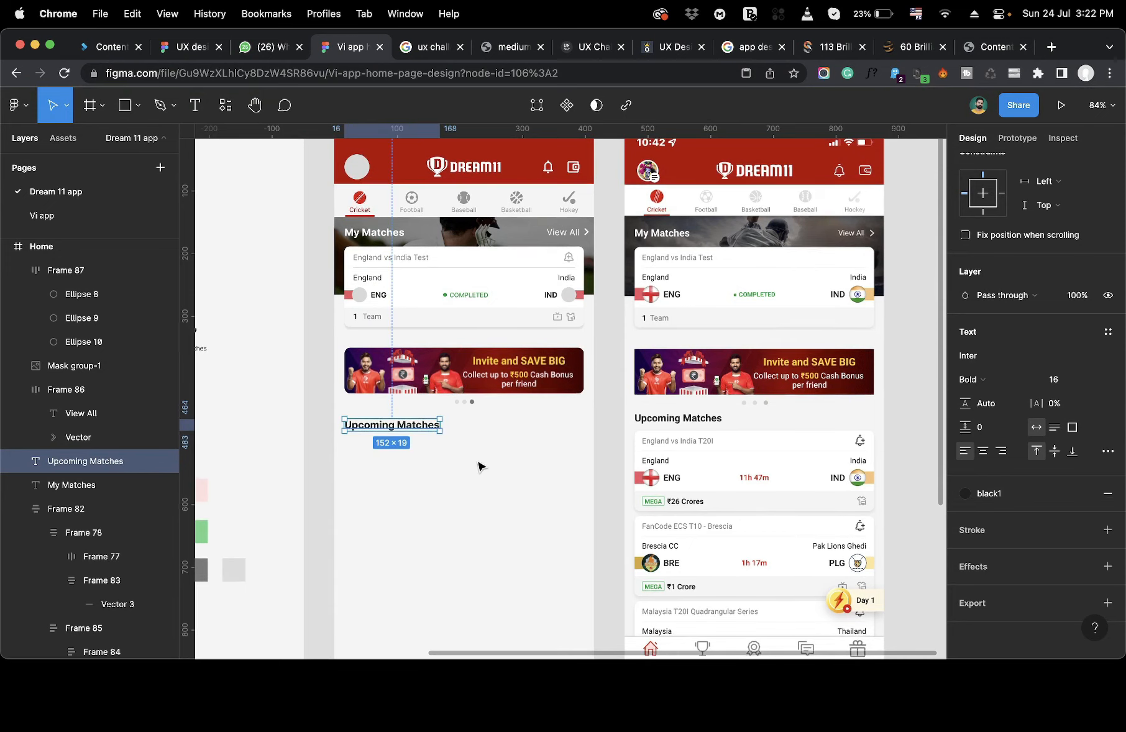
Move the "Upcoming Matches" heading up slightly, closer to the pagination dots, to match the reference screen.
scroll(478, 466, "up", 5)
scroll(479, 466, "down", 2)
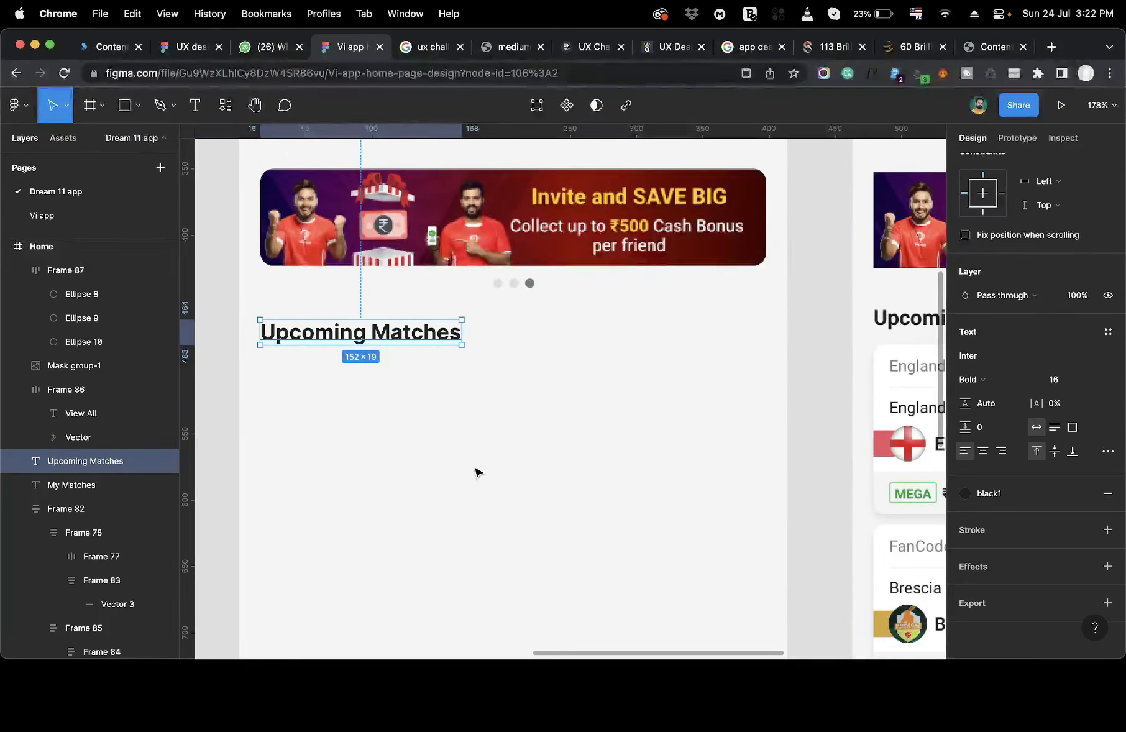
scroll(476, 471, "down", 2)
scroll(470, 483, "down", 3)
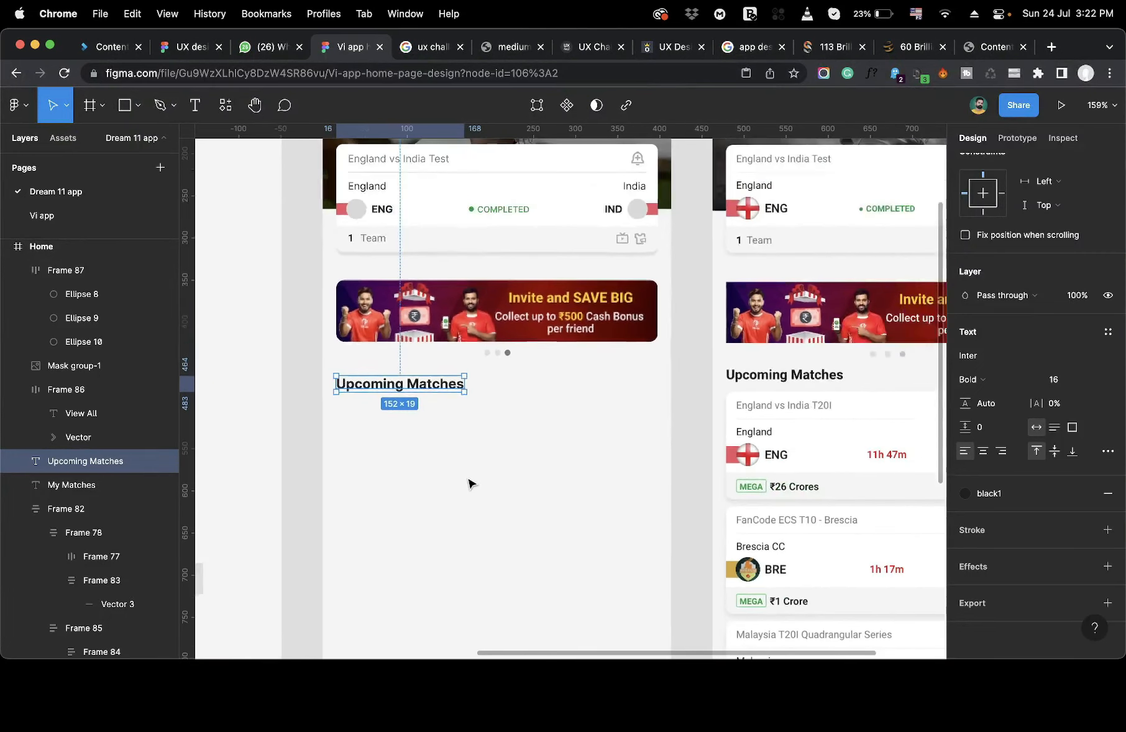
scroll(469, 483, "right", 1)
left_click_drag(405, 375, 402, 371)
Copy the My Matches match card to below the "Upcoming Matches" heading, at X 16, Y 493.
scroll(402, 371, "down", 5)
key("shift+0")
left_click(344, 428)
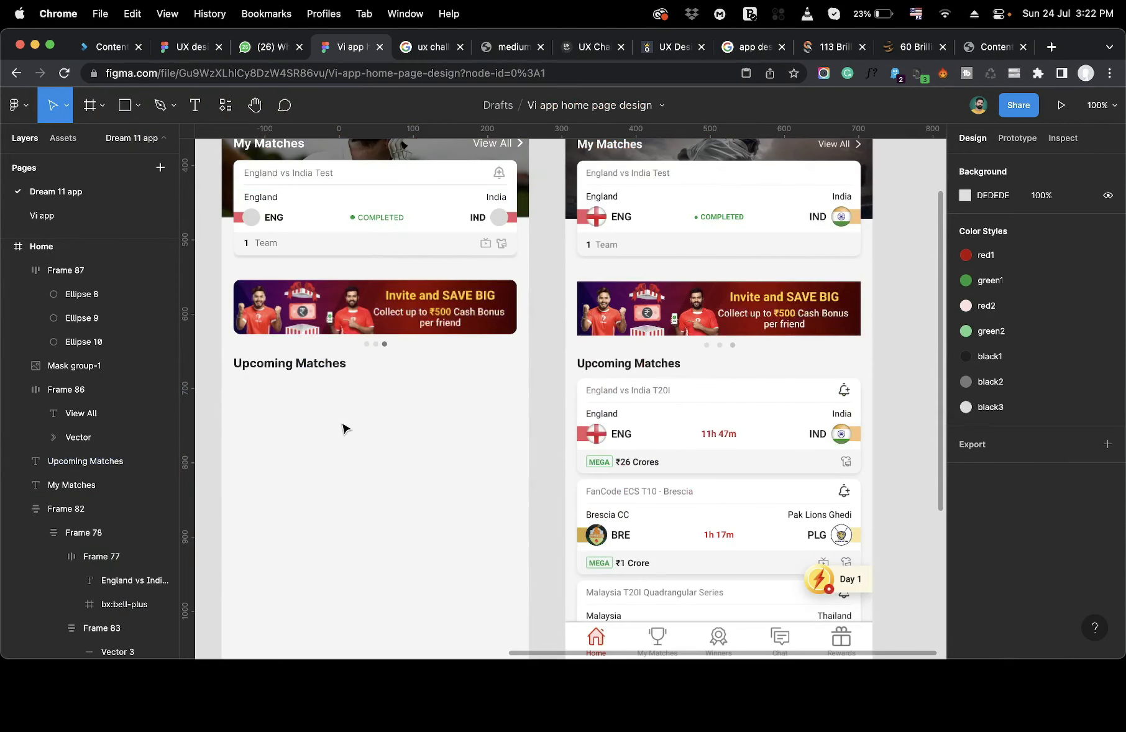
left_click(375, 180)
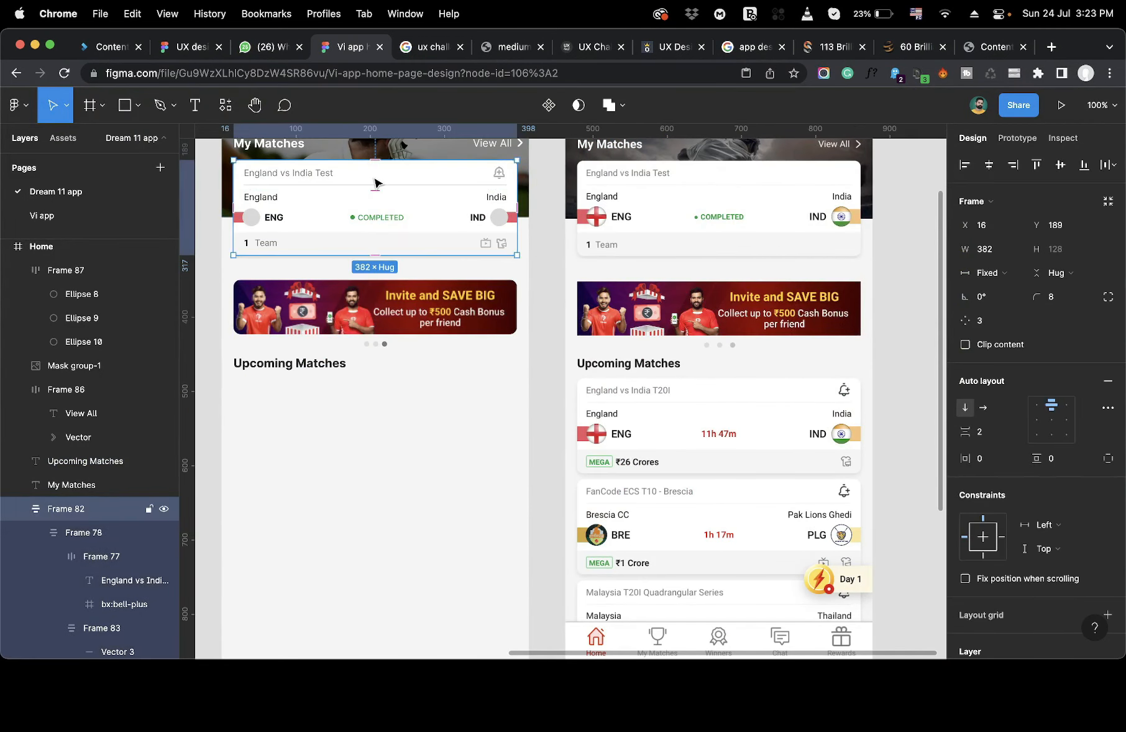
left_click_drag(439, 201, 432, 428)
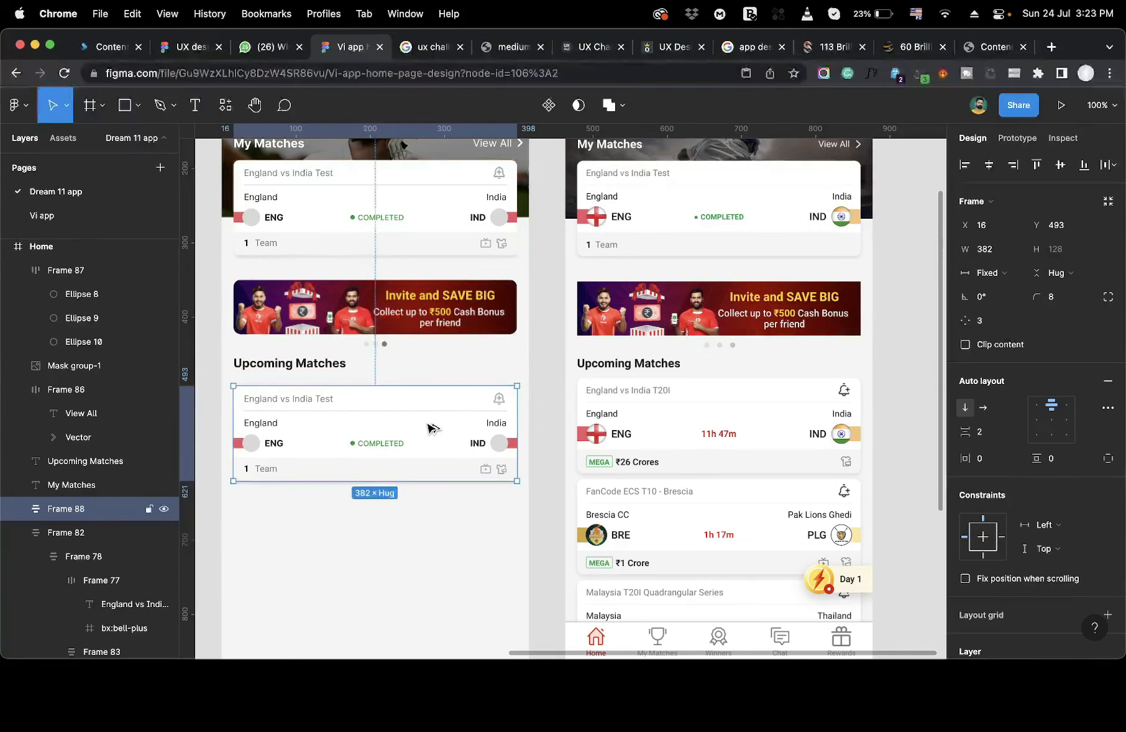
Try deleting the bell icon from the My Matches card's header row, and undo the deletion.
double_click(502, 179)
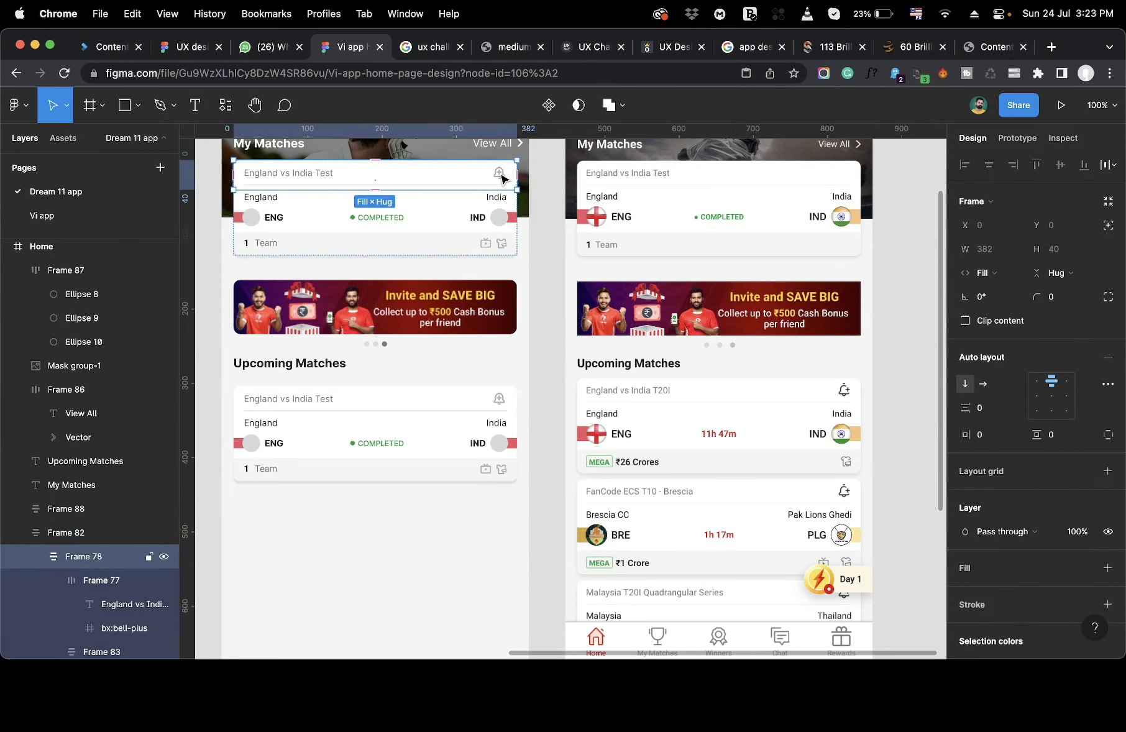
double_click(502, 179)
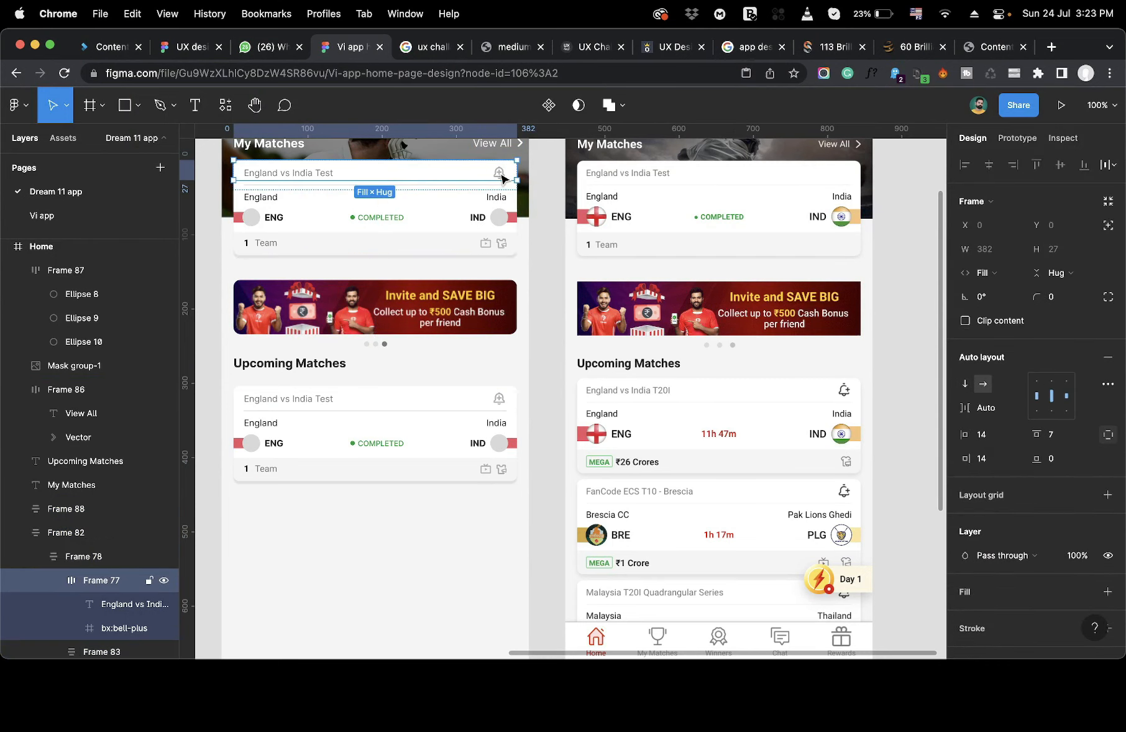
double_click(502, 178)
key("Delete")
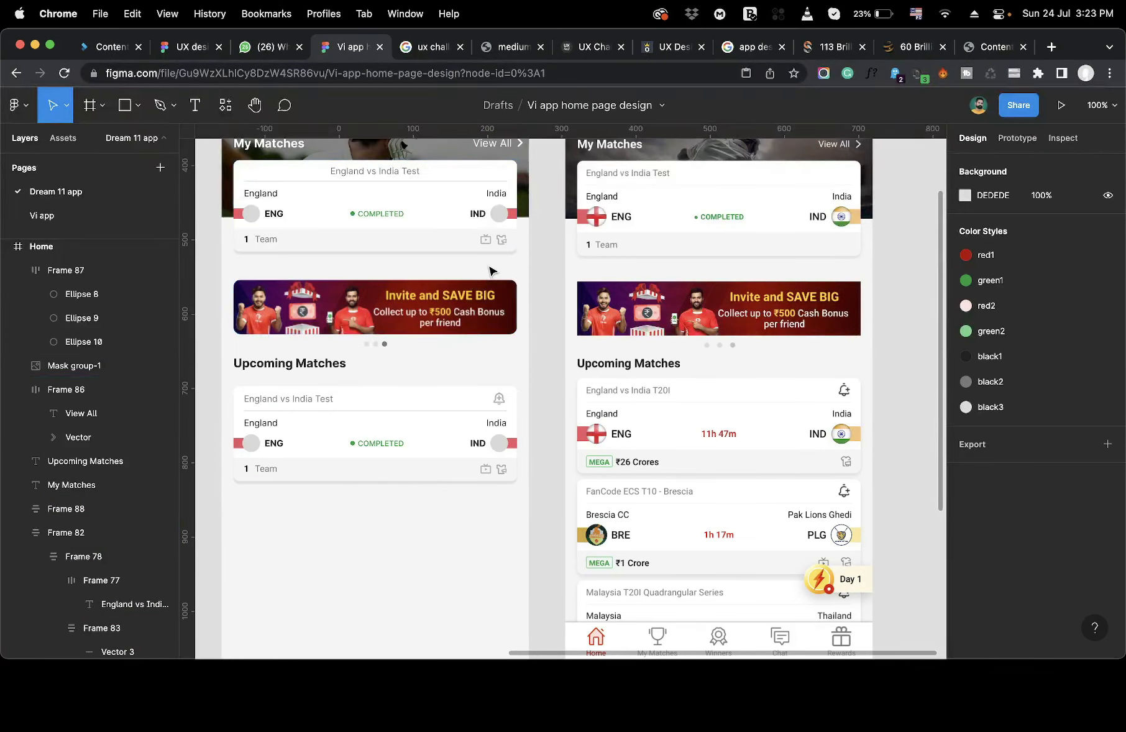
key("super+z")
left_click(544, 271)
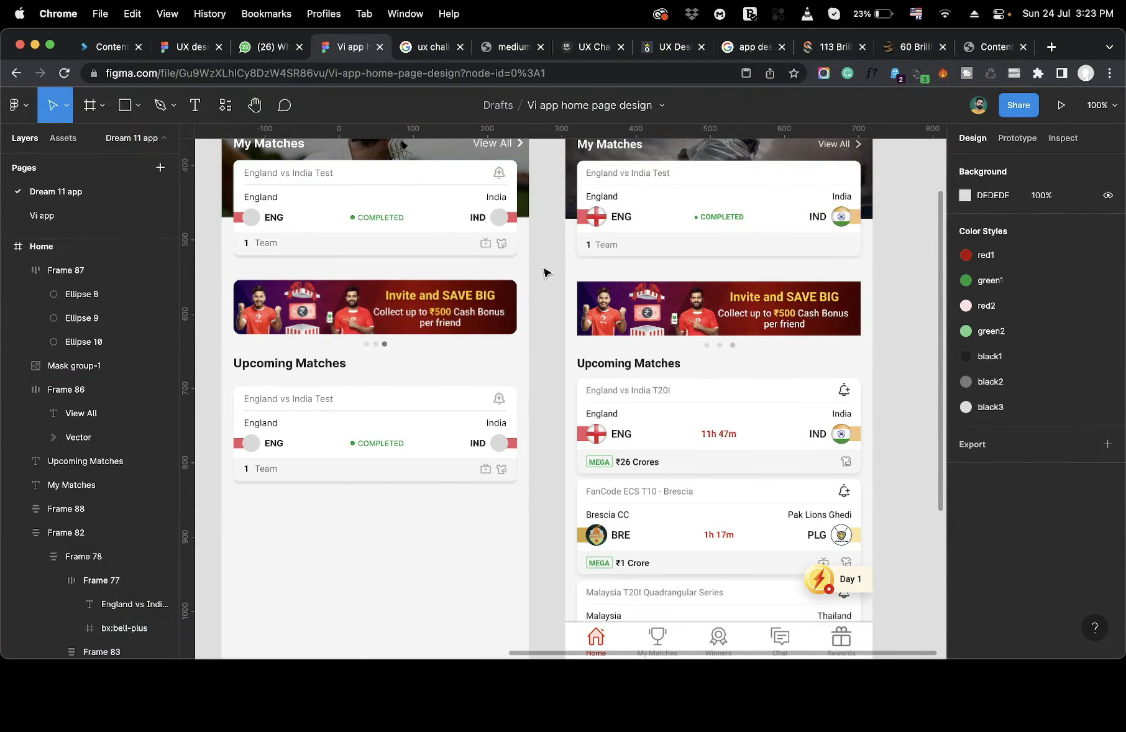
Change the vertical resizing of the My Matches card's header frame to a fixed height of 40.
double_click(314, 172)
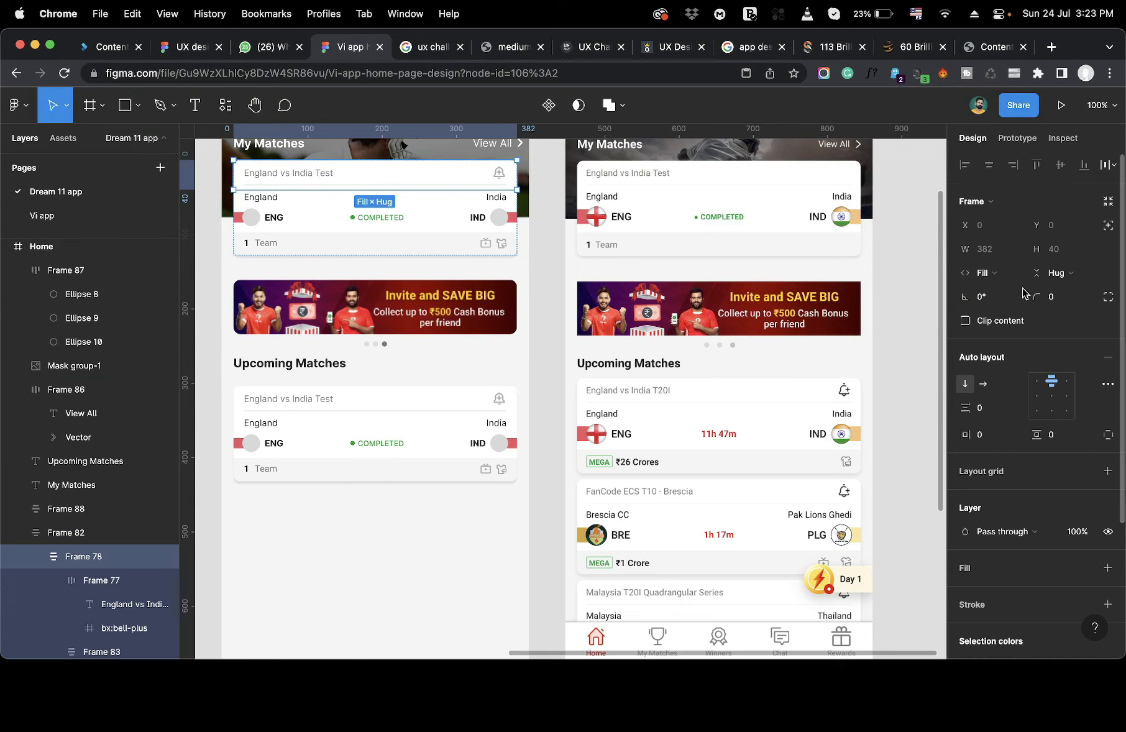
left_click(1064, 281)
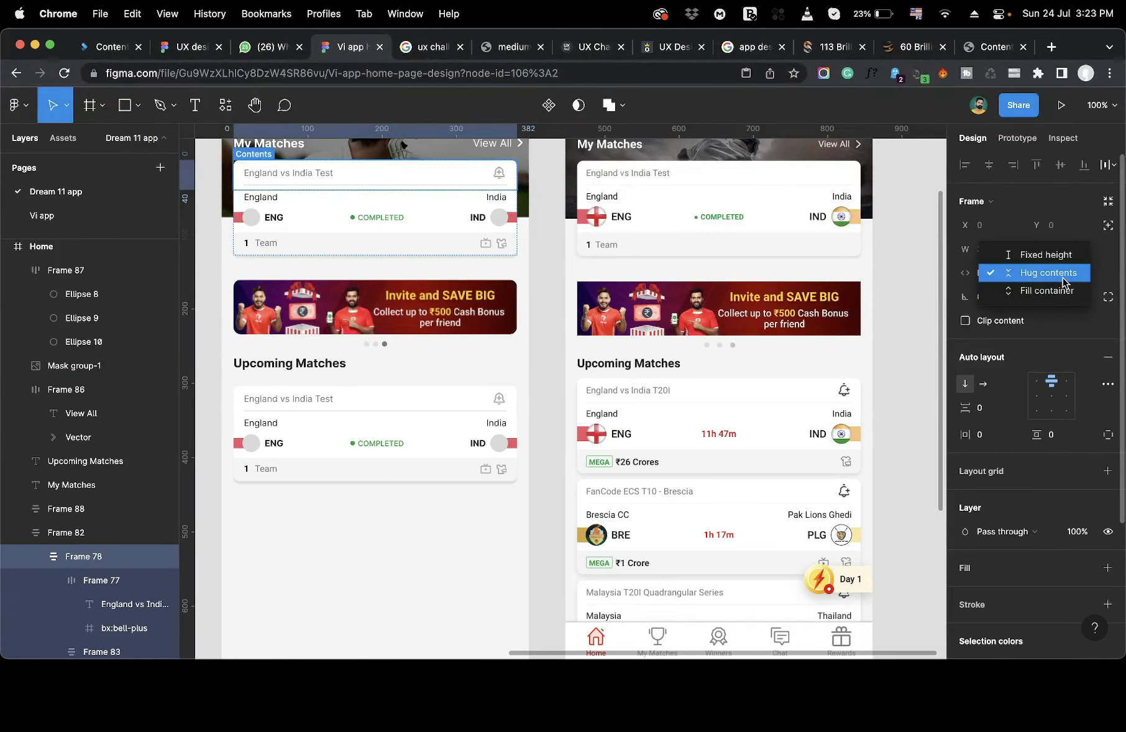
left_click(1060, 261)
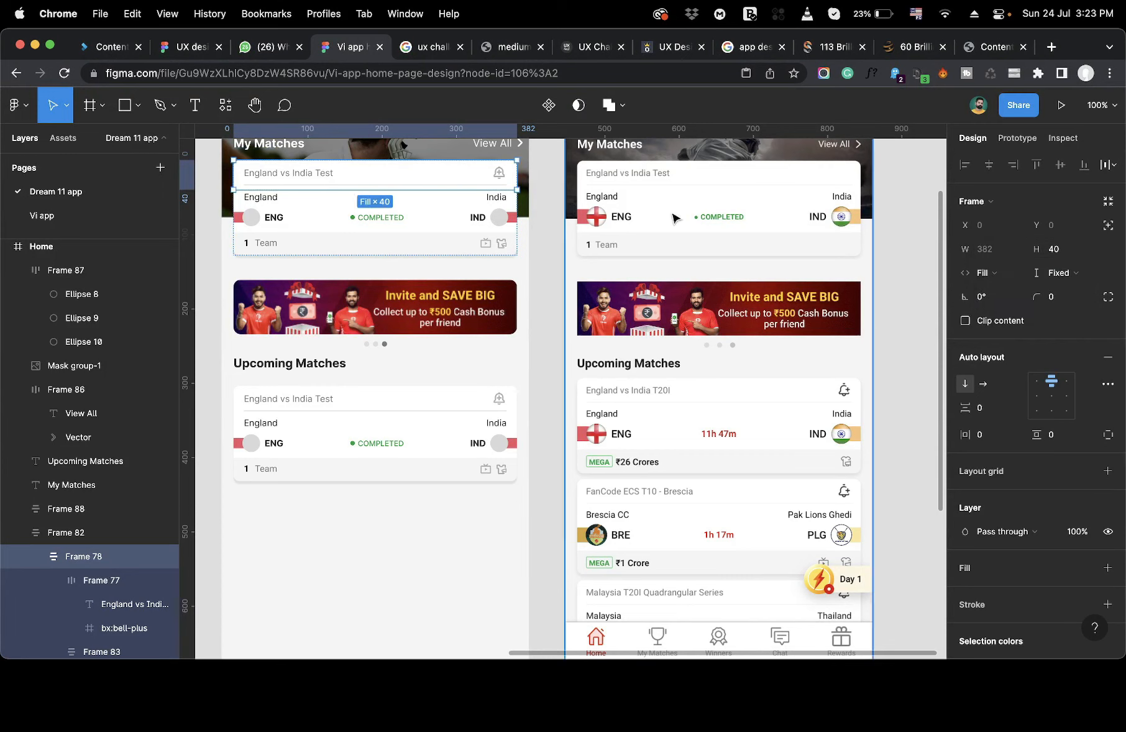
Delete the bell icon from the header row of the My Matches card.
double_click(496, 172)
left_click(499, 174)
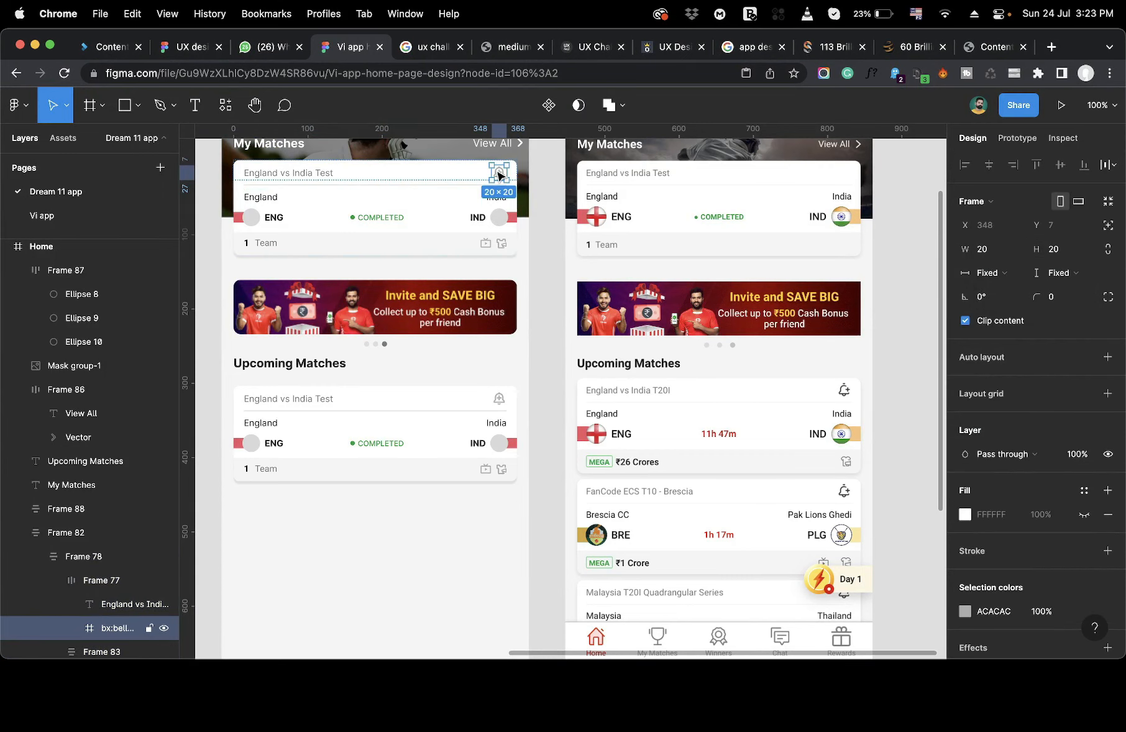
key("Delete")
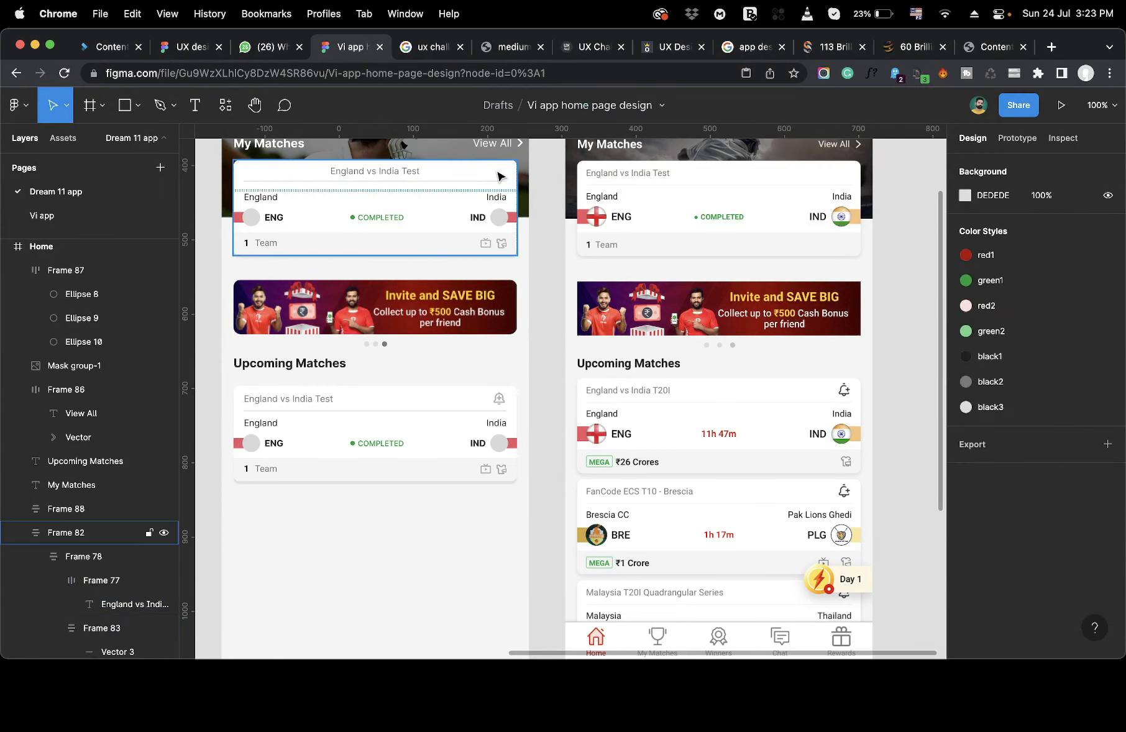
Set the My Matches card's title row to top-left alignment so "England vs India Test" sits at the left edge.
scroll(339, 227, "up", 3)
scroll(339, 227, "up", 3, "ctrl")
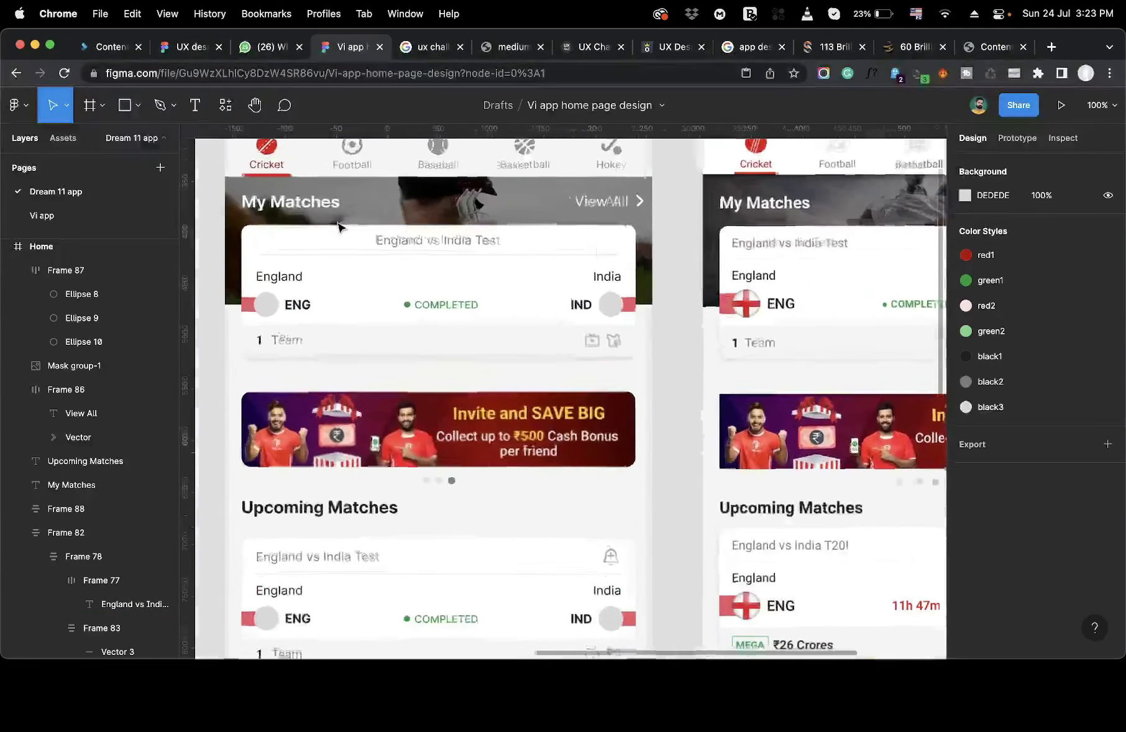
left_click(416, 246)
double_click(416, 246)
scroll(415, 246, "down", 4, "ctrl")
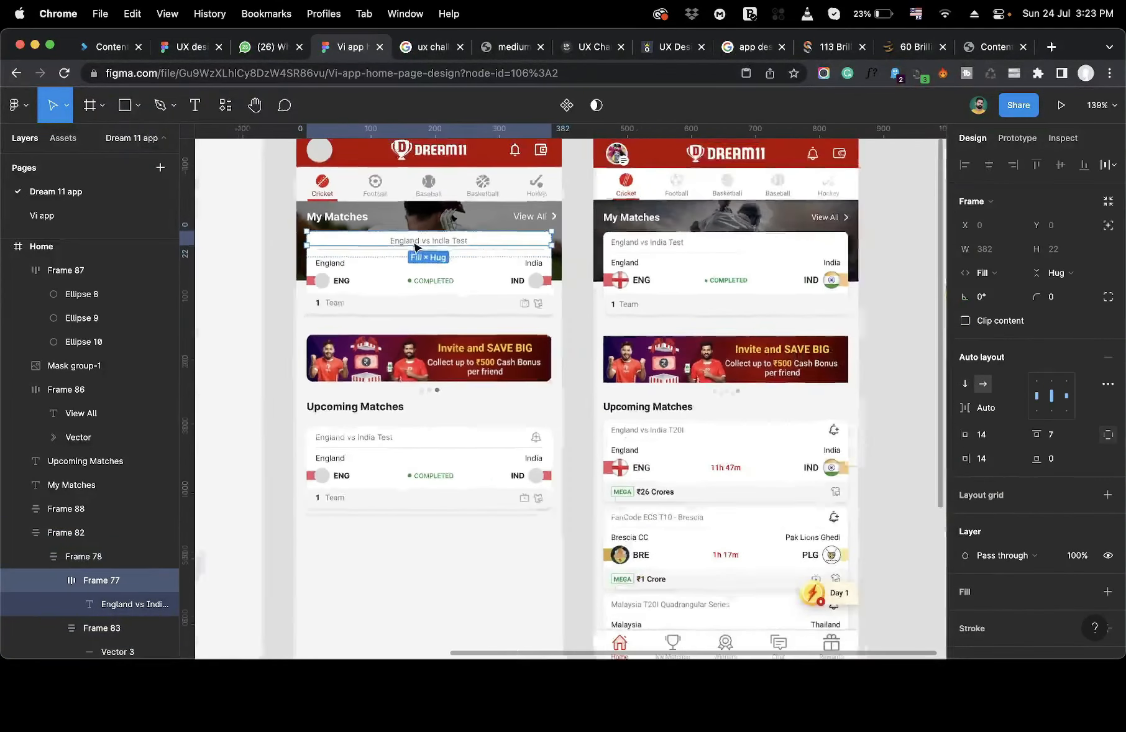
left_click(1040, 404)
left_click(1032, 380)
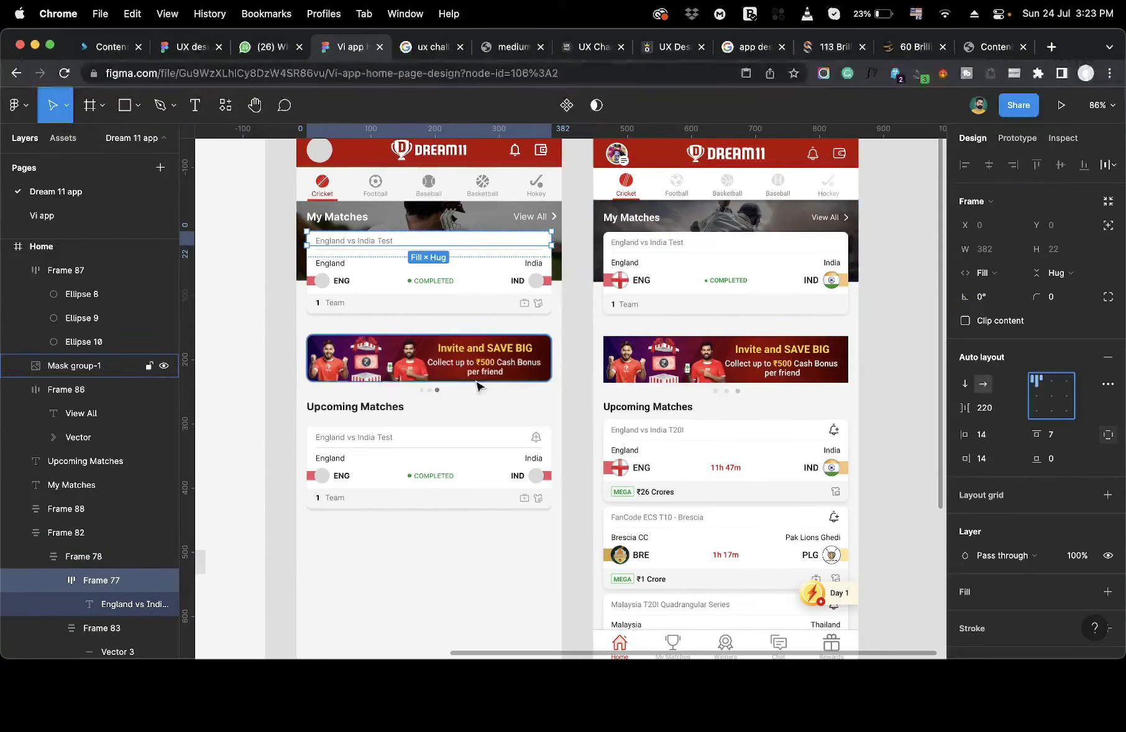
left_click(901, 381)
Delete the frame with the TV and shirt icons from the My Matches card's footer row.
scroll(435, 348, "down", 2)
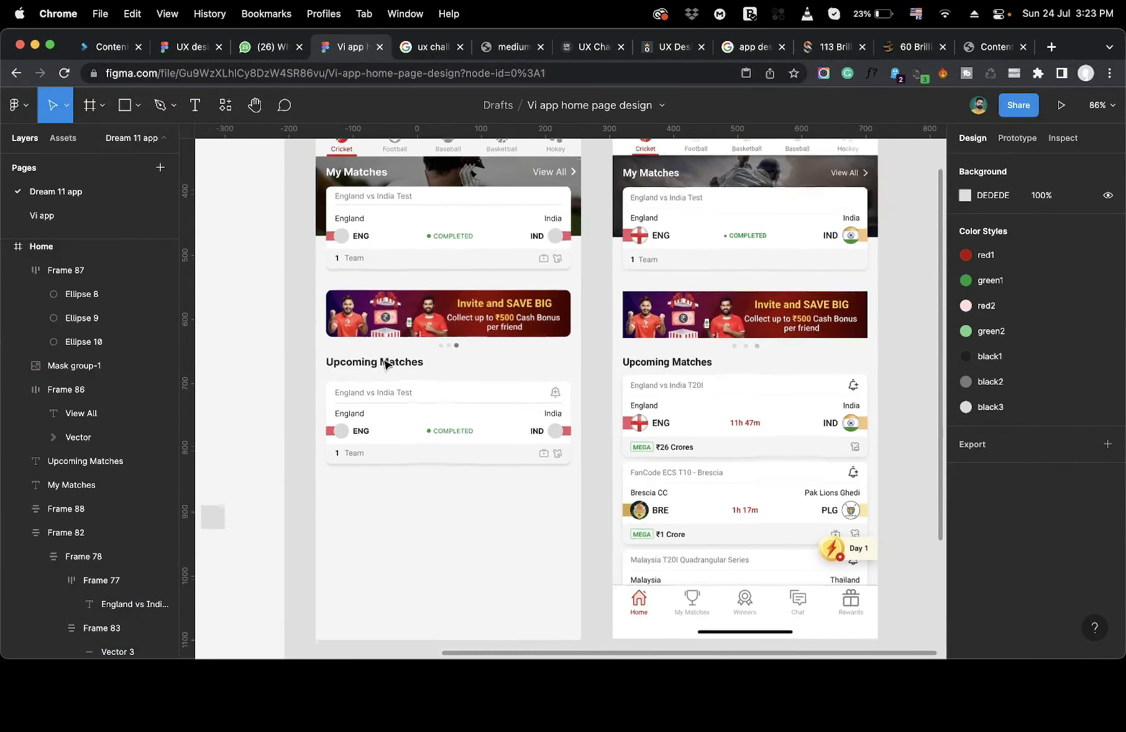
left_click(534, 255)
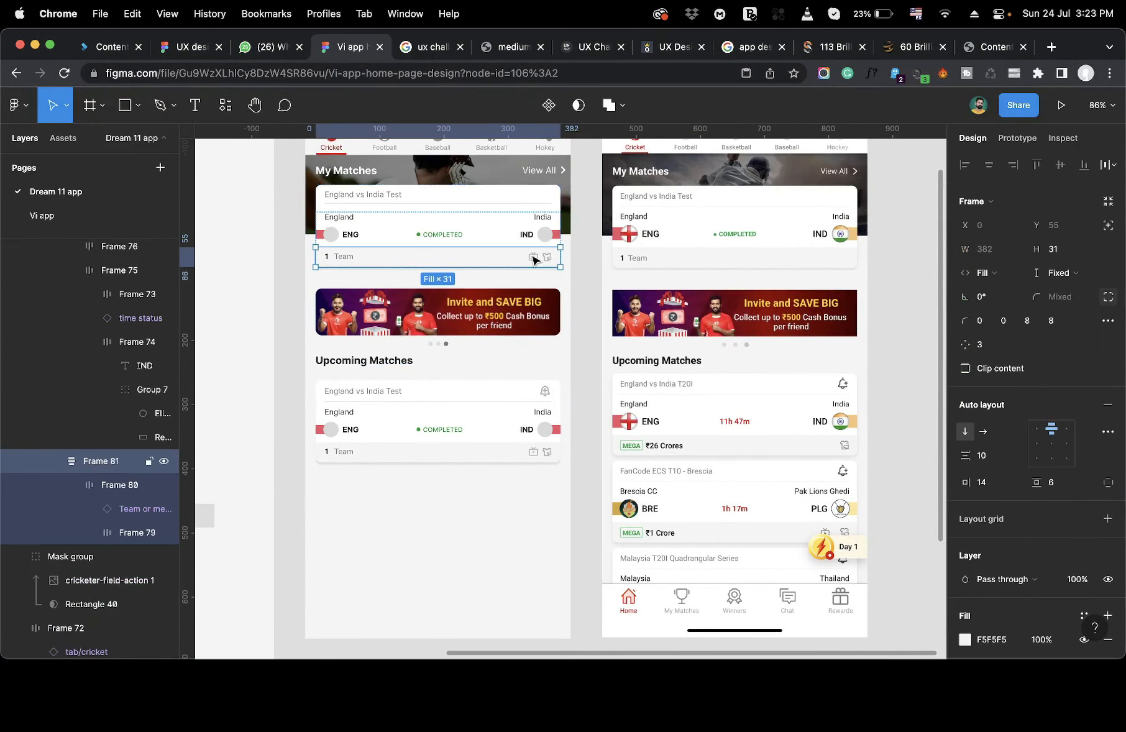
left_click(538, 260)
left_click(540, 261)
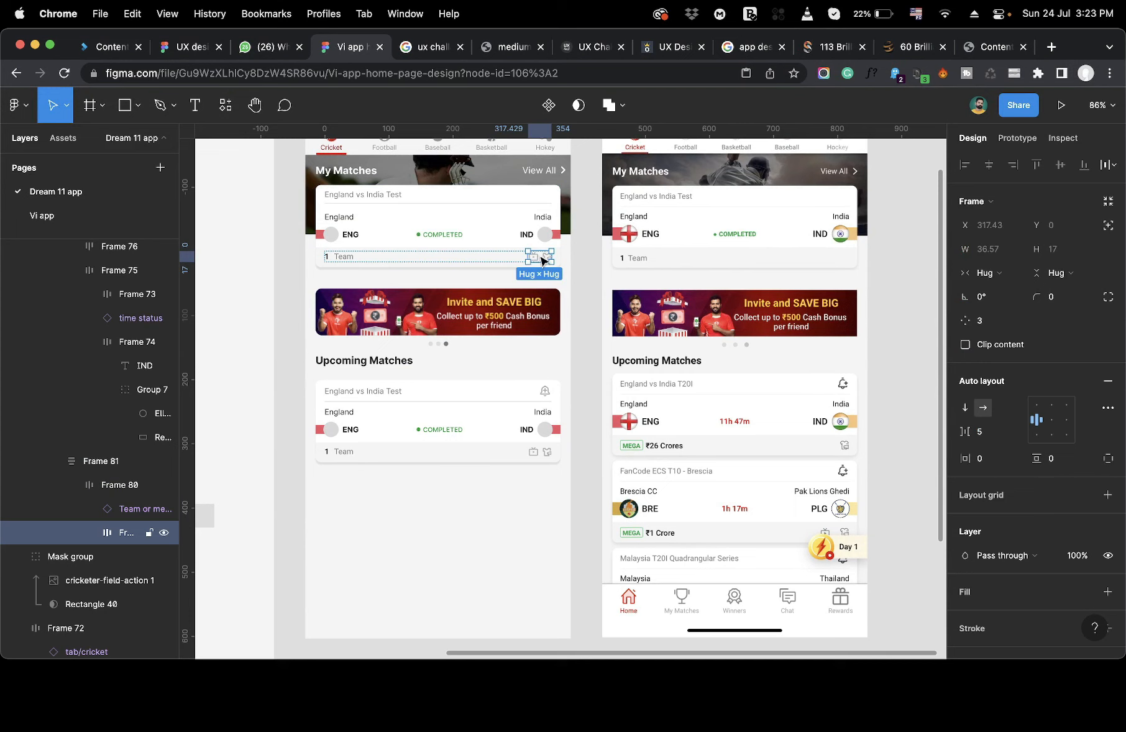
key("Delete")
Left-align the "1 Team" label within the My Matches card's footer row.
double_click(445, 254)
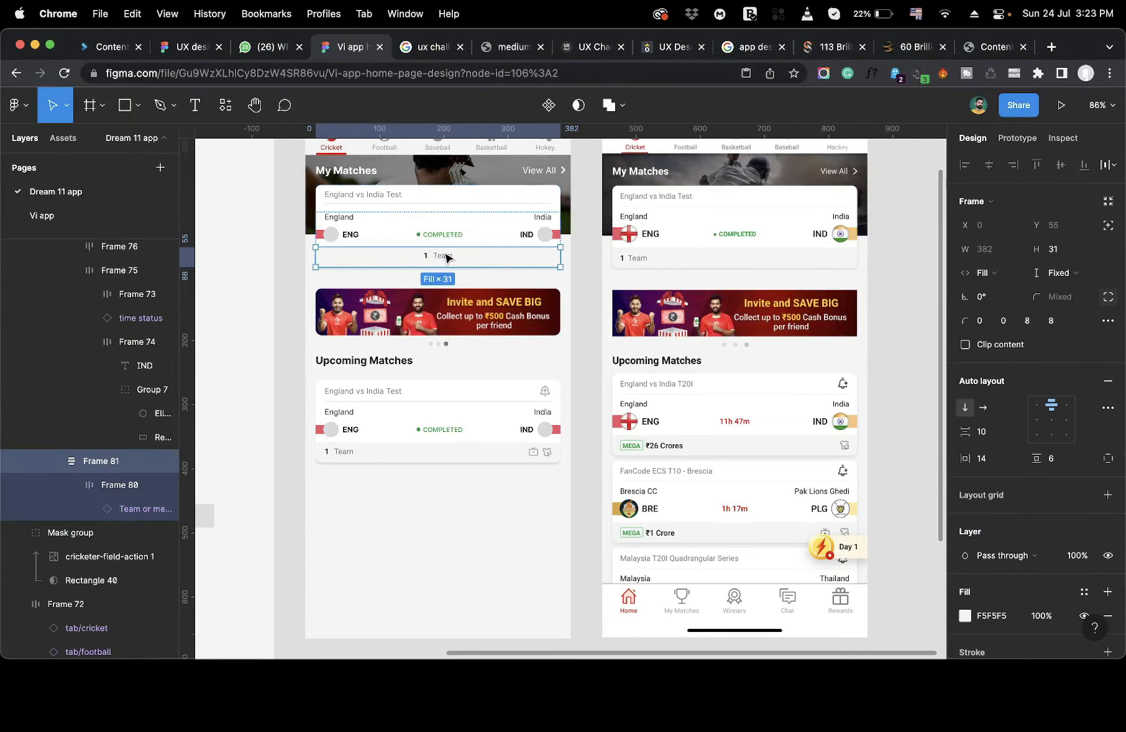
double_click(445, 254)
left_click(483, 301)
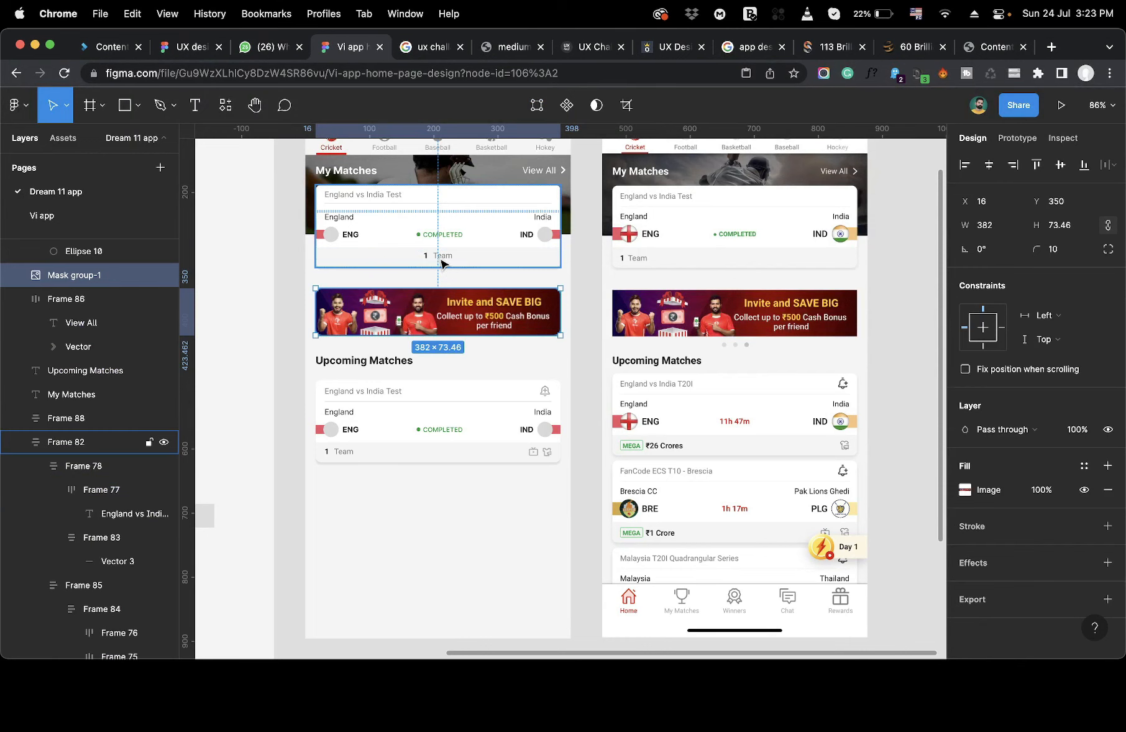
left_click(443, 262)
double_click(443, 261)
double_click(443, 260)
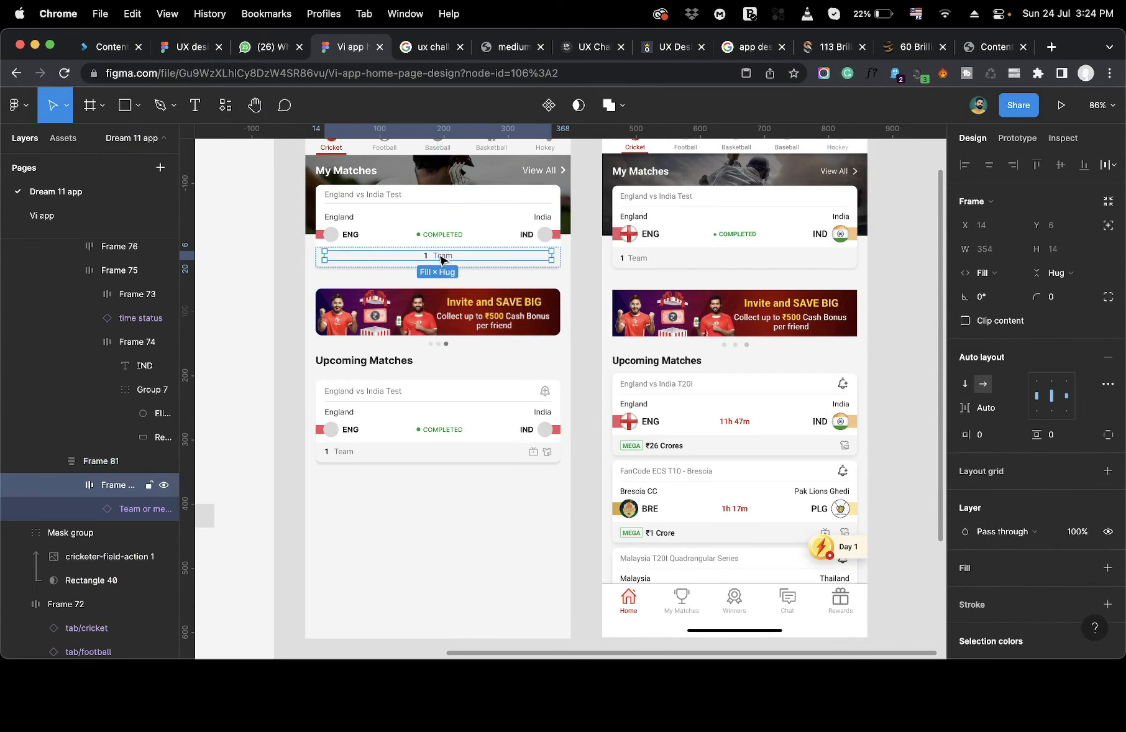
left_click(1035, 401)
left_click(1035, 401)
left_click(905, 354)
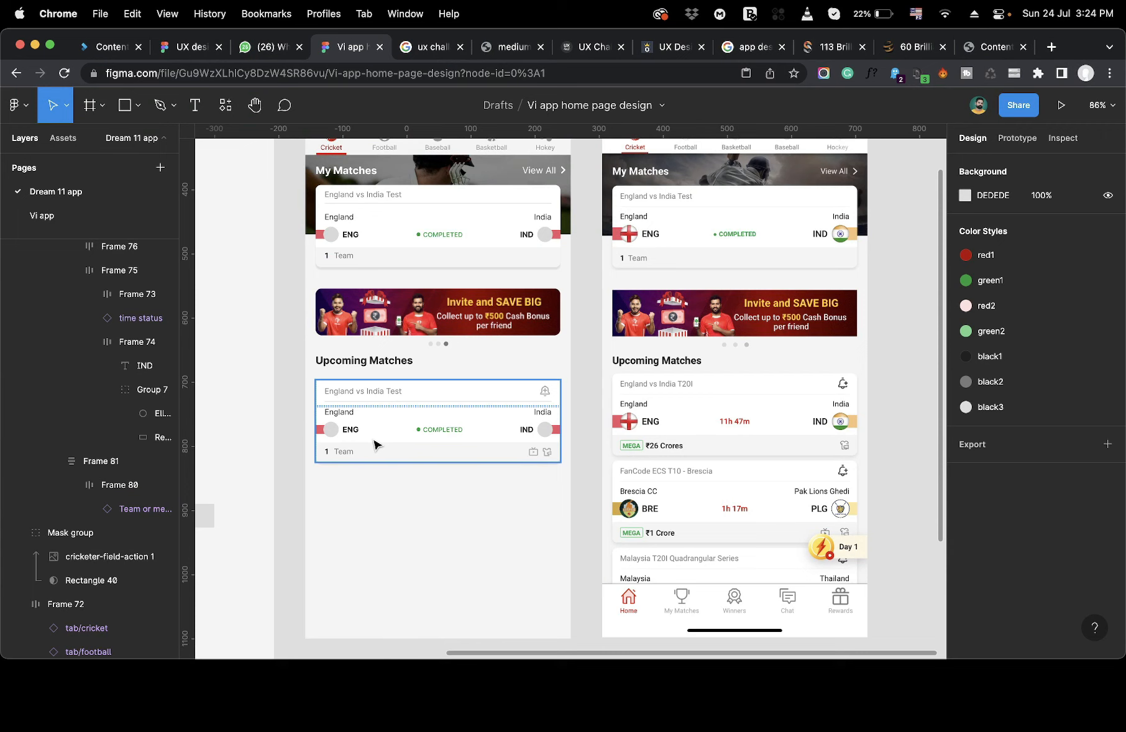
Examine the components frame's icons and status variants, comparing them with the Upcoming Matches card and the reference screen.
left_click(529, 450)
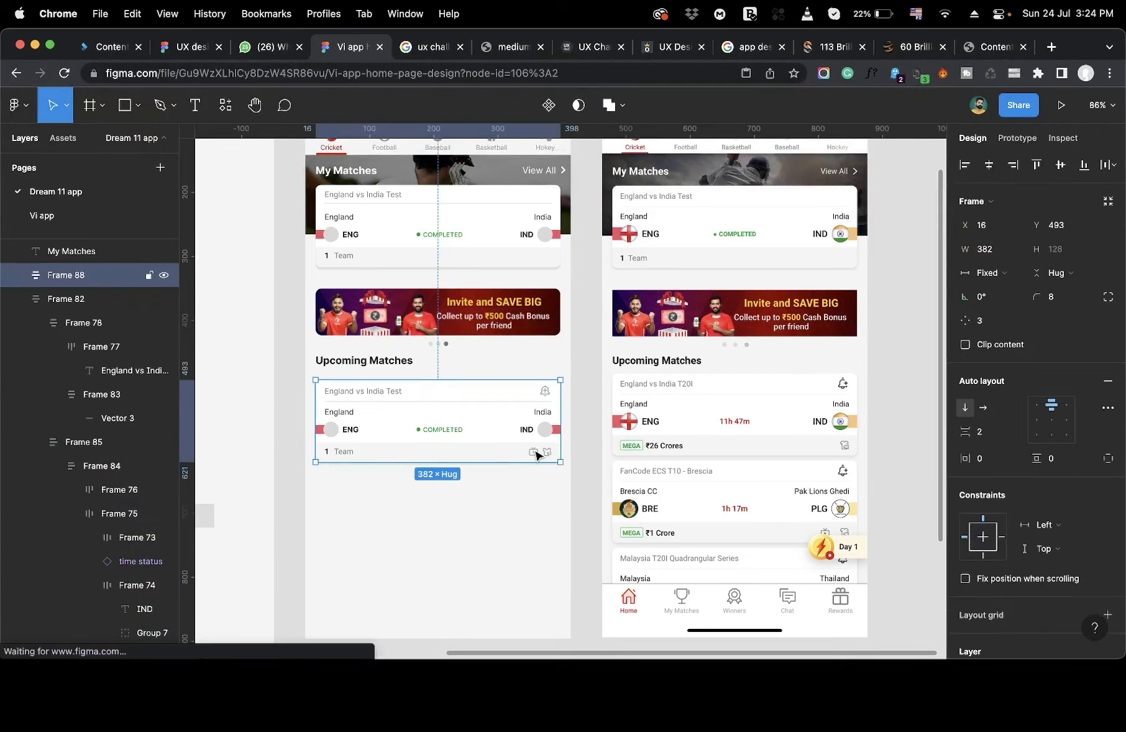
double_click(535, 454)
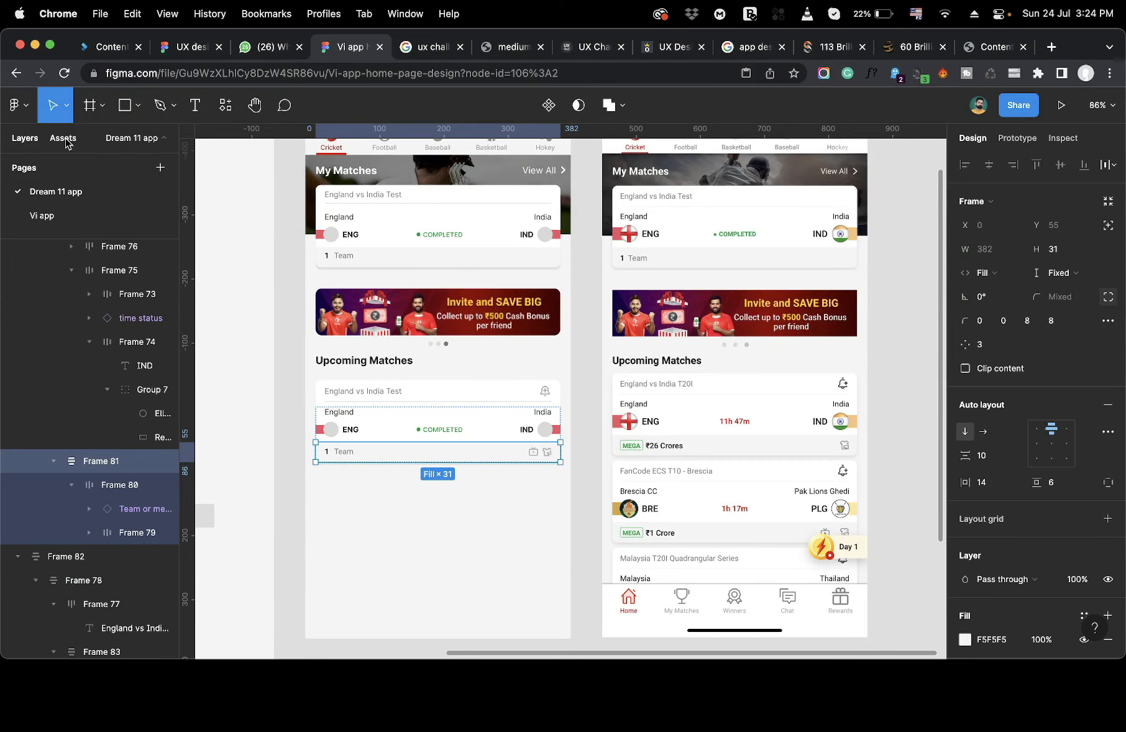
scroll(228, 279, "left", 10)
scroll(227, 280, "up", 3)
scroll(228, 280, "right", 3)
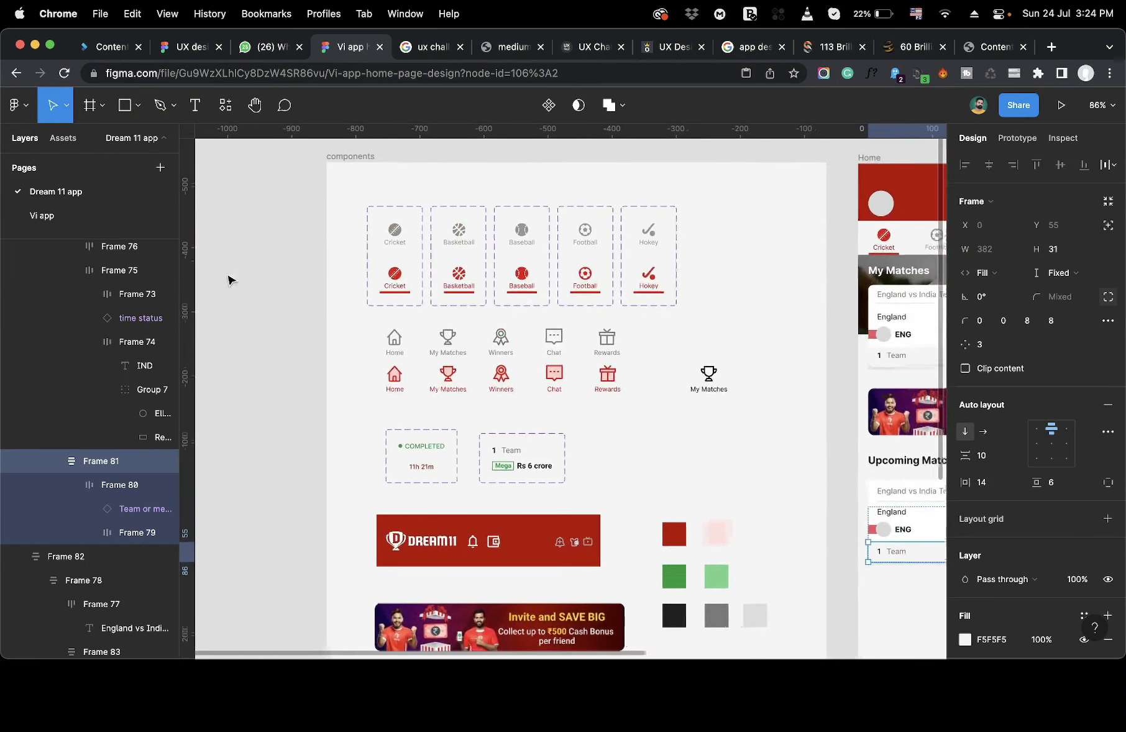
scroll(648, 352, "up", 2)
scroll(648, 351, "right", 2)
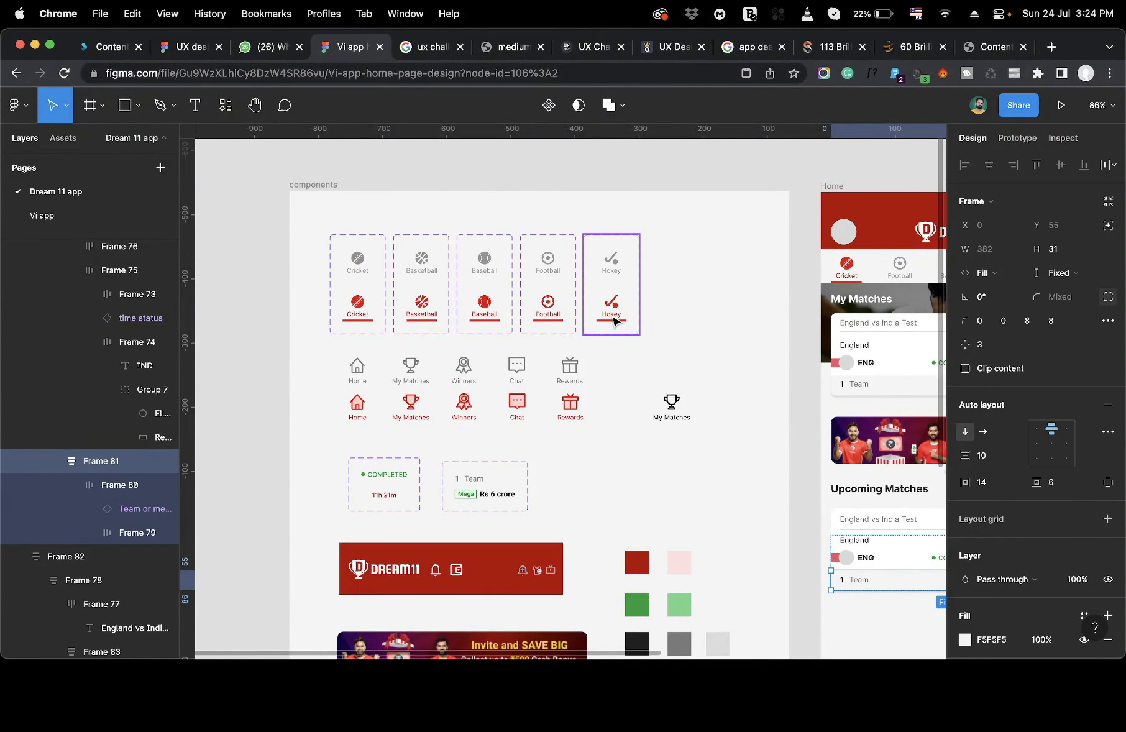
scroll(617, 367, "down", 3)
scroll(617, 367, "right", 5)
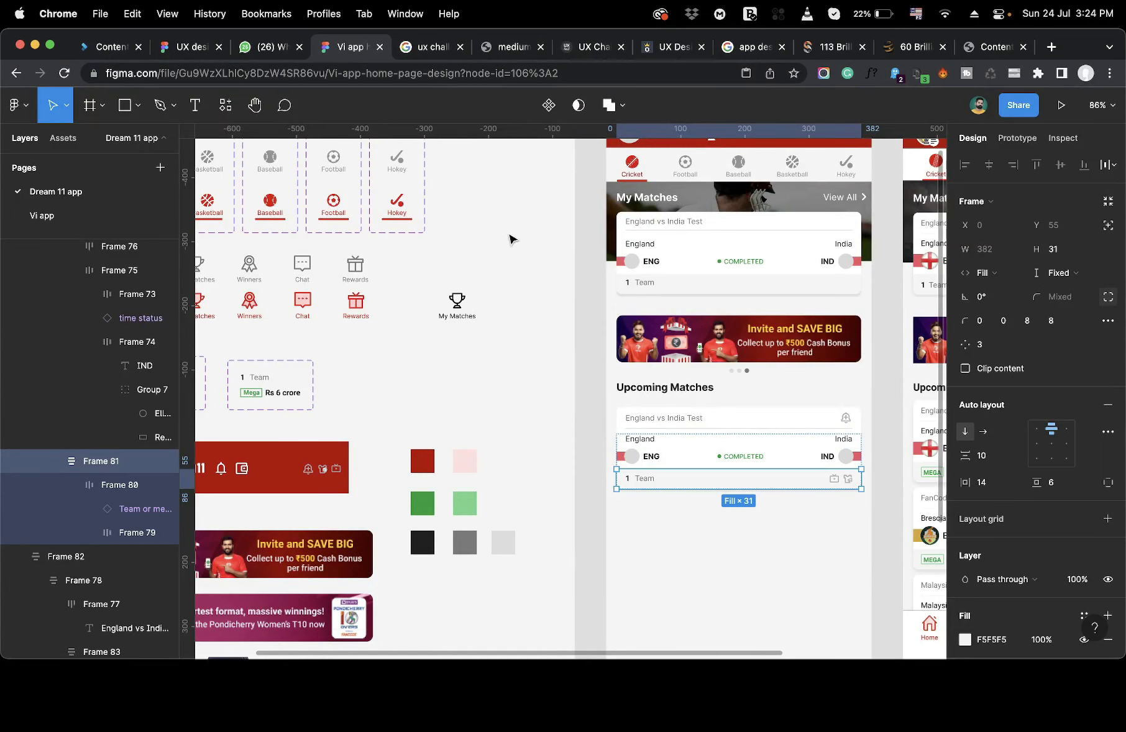
scroll(509, 239, "up", 3)
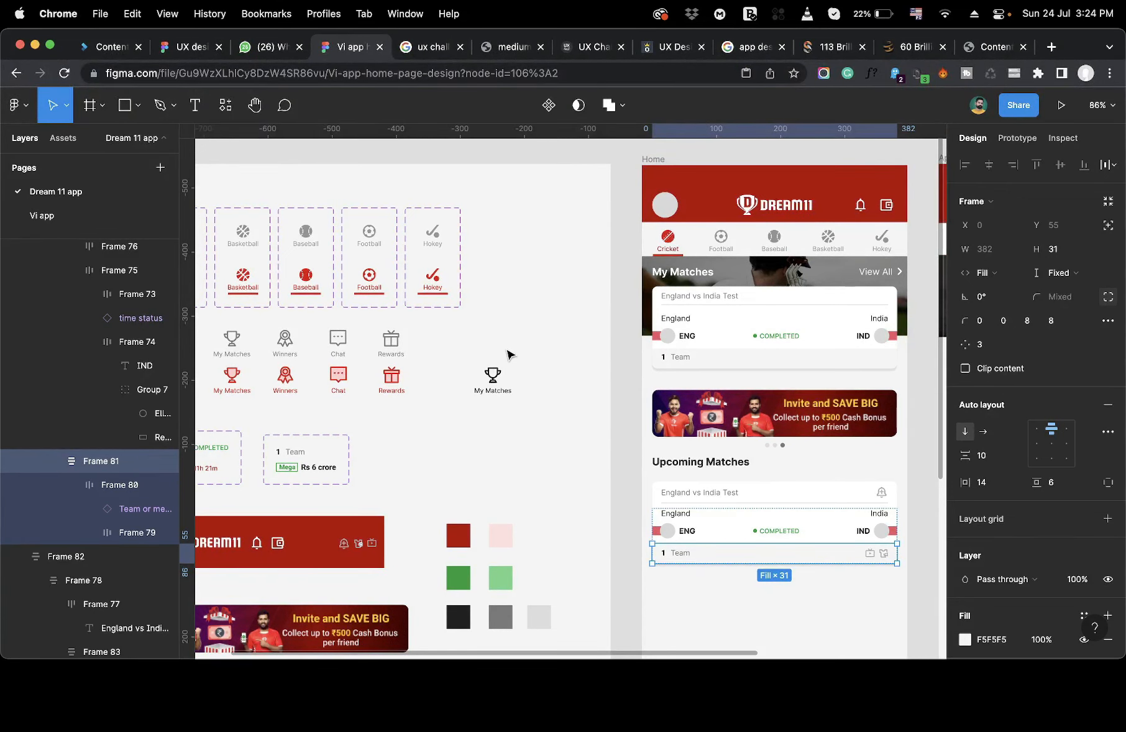
scroll(616, 452, "down", 2)
scroll(615, 452, "right", 4)
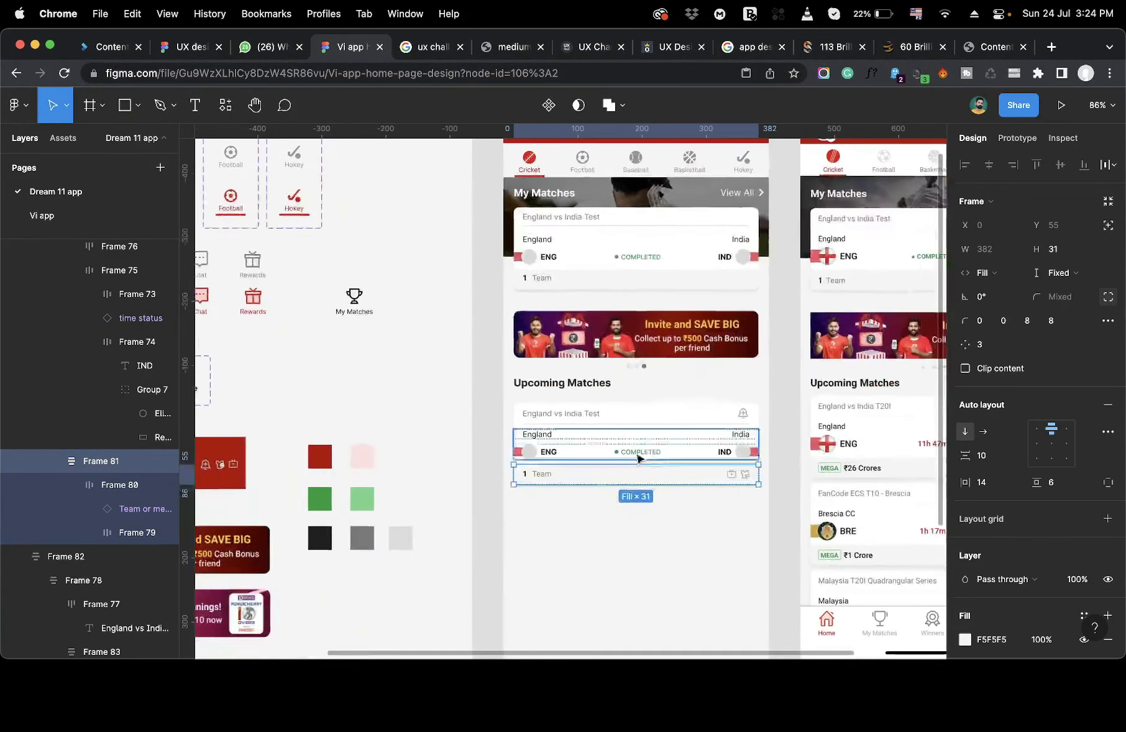
double_click(734, 478)
double_click(734, 478)
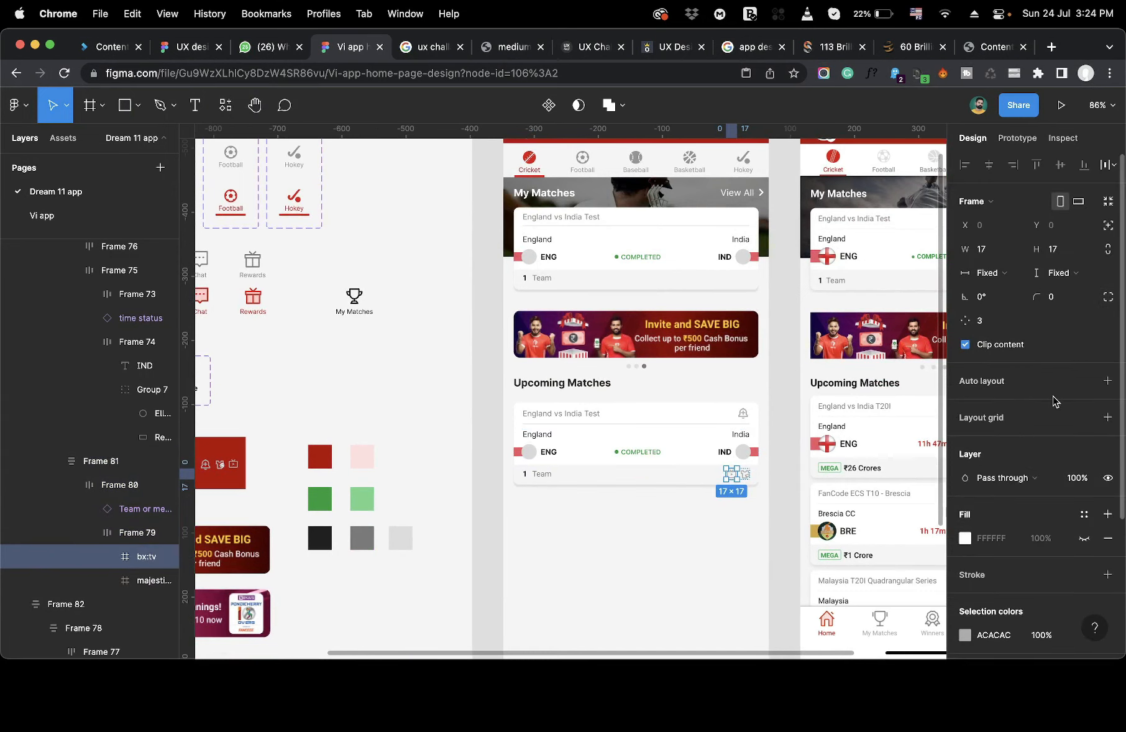
left_click(744, 515)
scroll(736, 479, "down", 1)
scroll(736, 479, "right", 1)
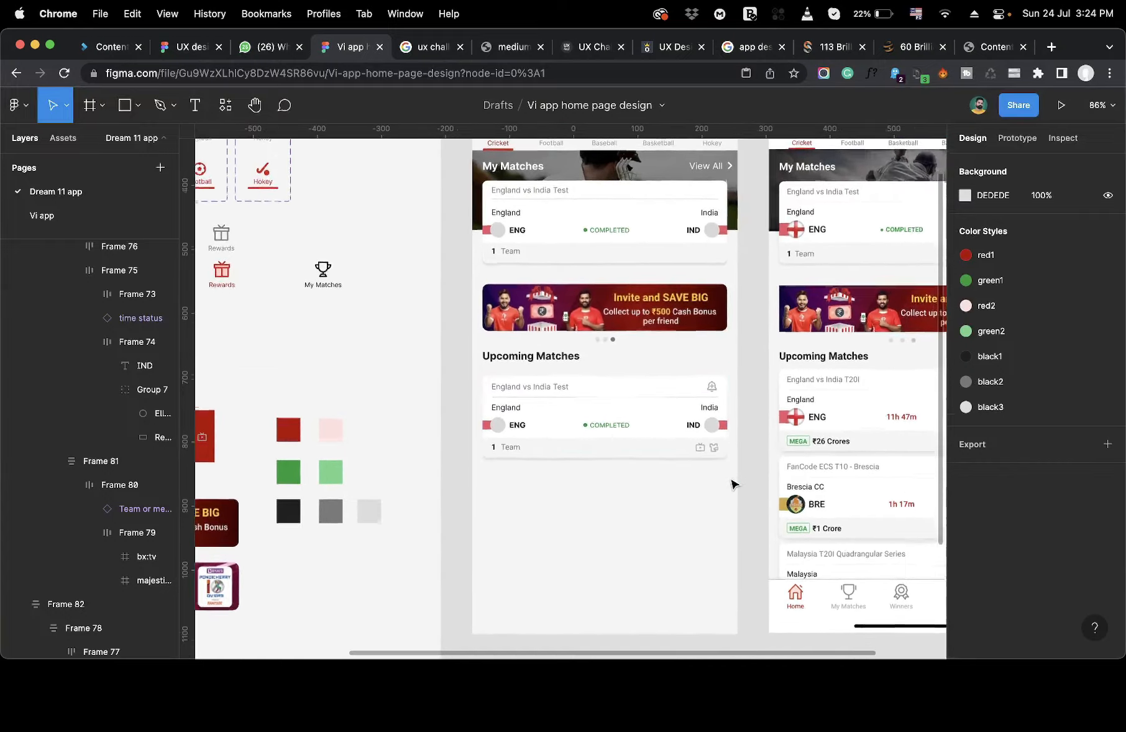
scroll(733, 484, "down", 1)
scroll(733, 484, "right", 1)
scroll(733, 483, "down", 1)
scroll(733, 483, "right", 1)
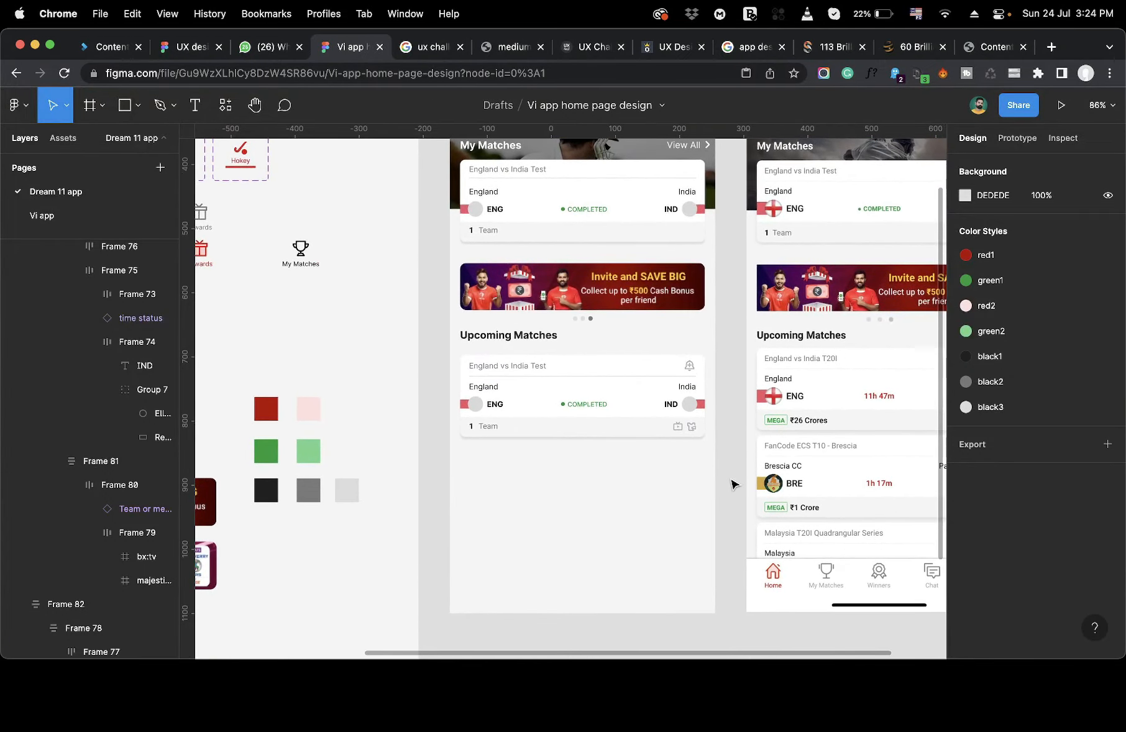
Switch the status variant of the Upcoming Matches card's time status instance from completed to time.
scroll(649, 478, "down", 3)
scroll(649, 479, "right", 4)
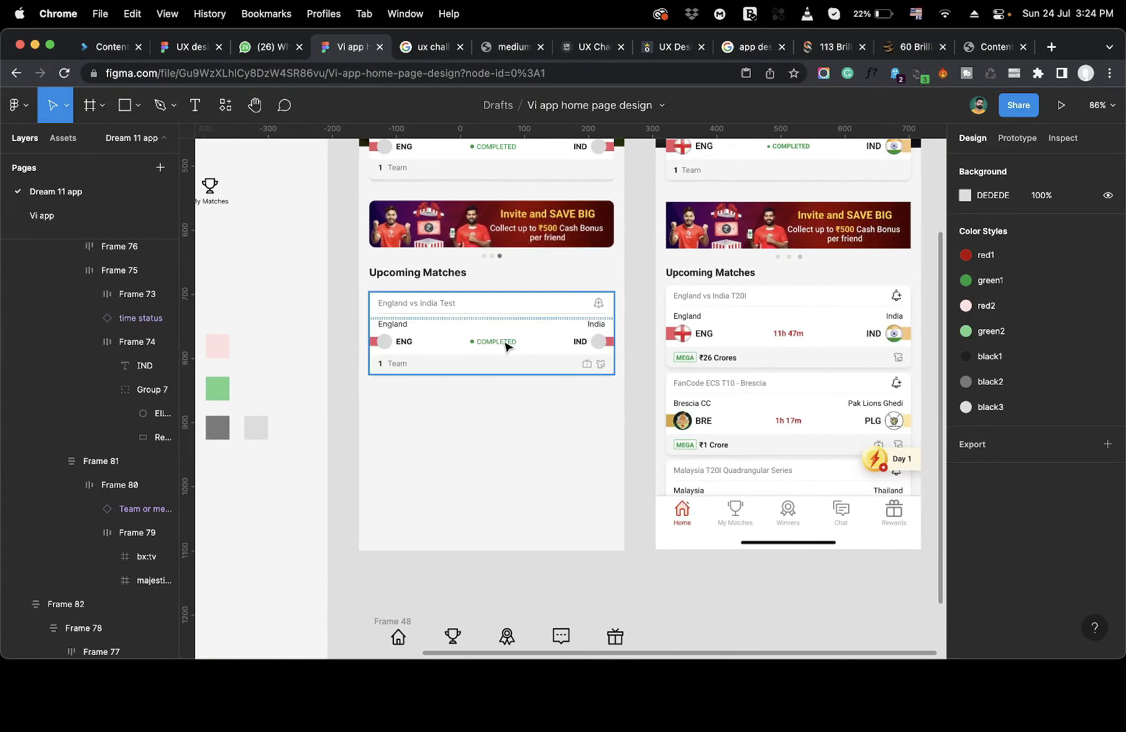
left_click(504, 344)
left_click(506, 345)
left_click(506, 345)
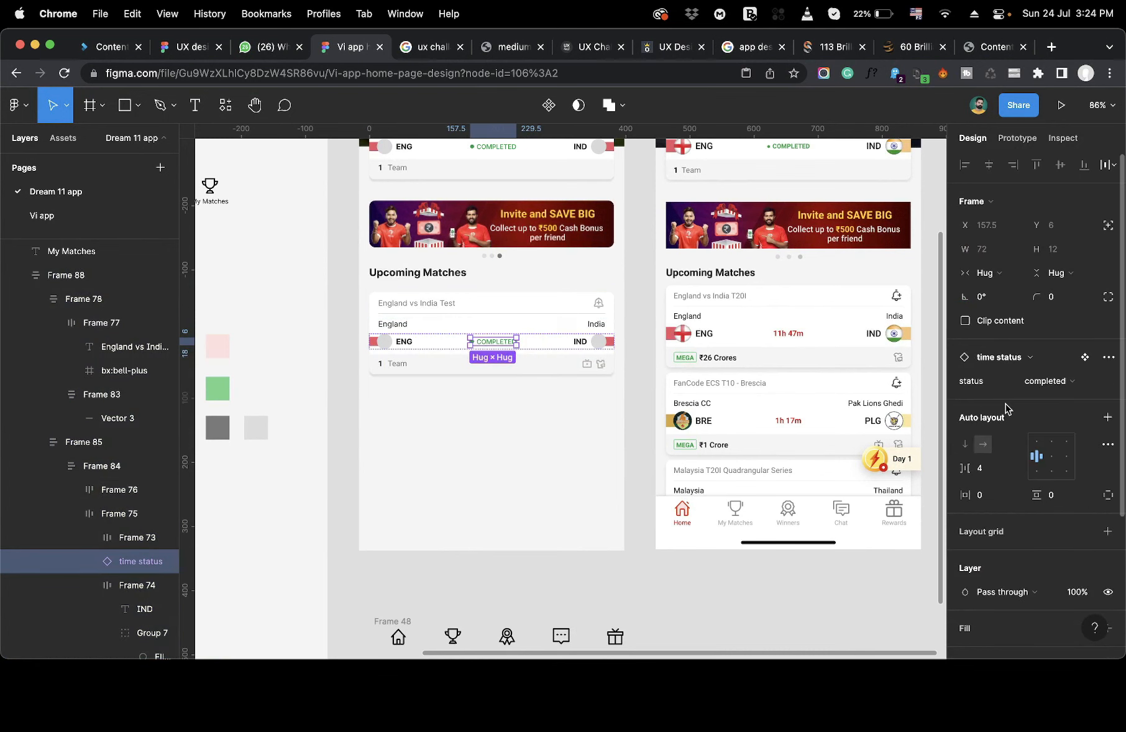
left_click(1045, 382)
left_click(1049, 397)
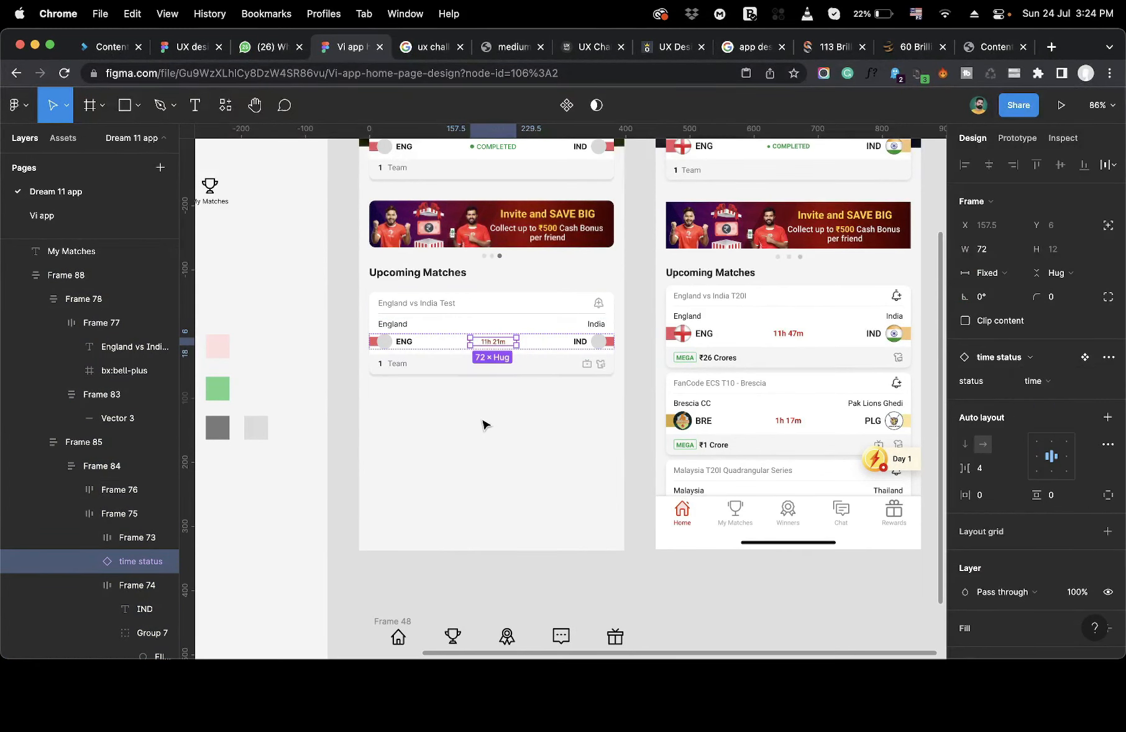
left_click(504, 423)
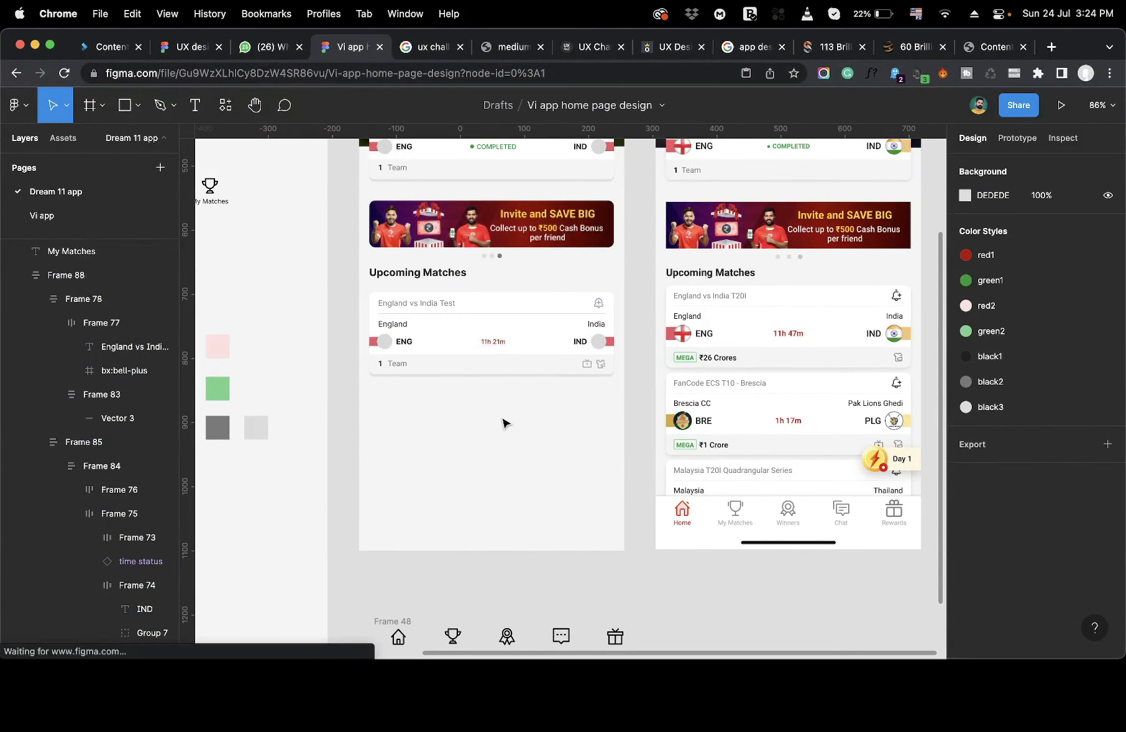
left_click(585, 370)
left_click(586, 369)
left_click(586, 369)
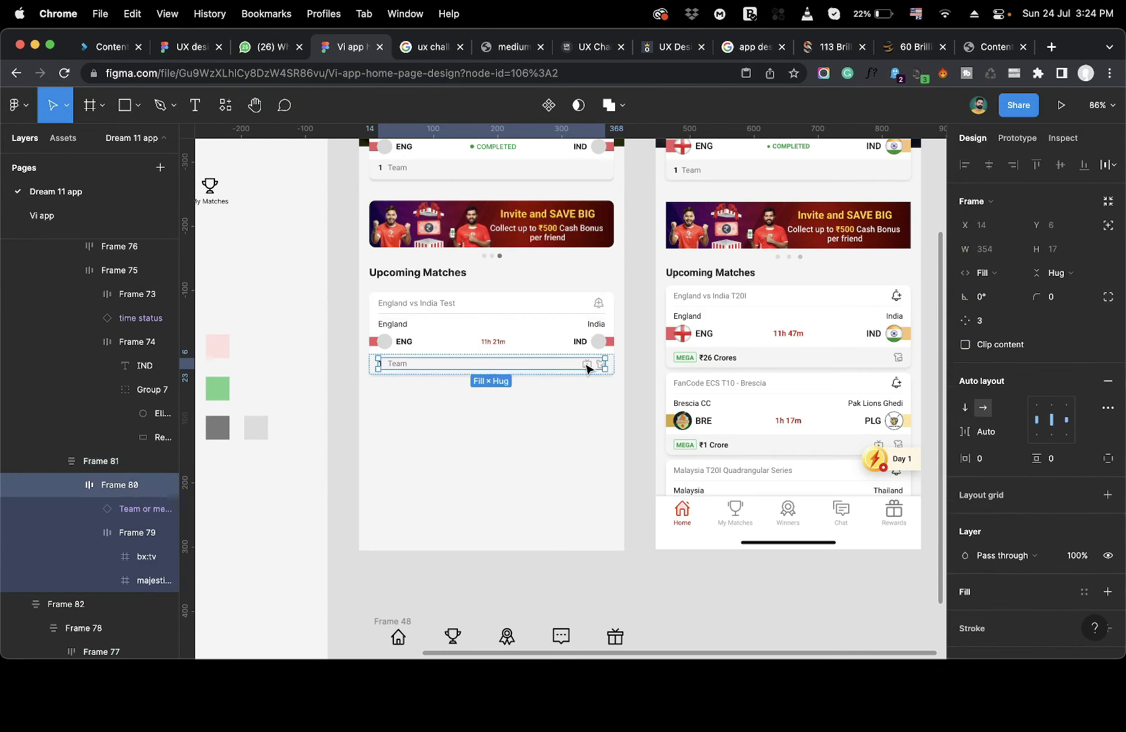
double_click(586, 369)
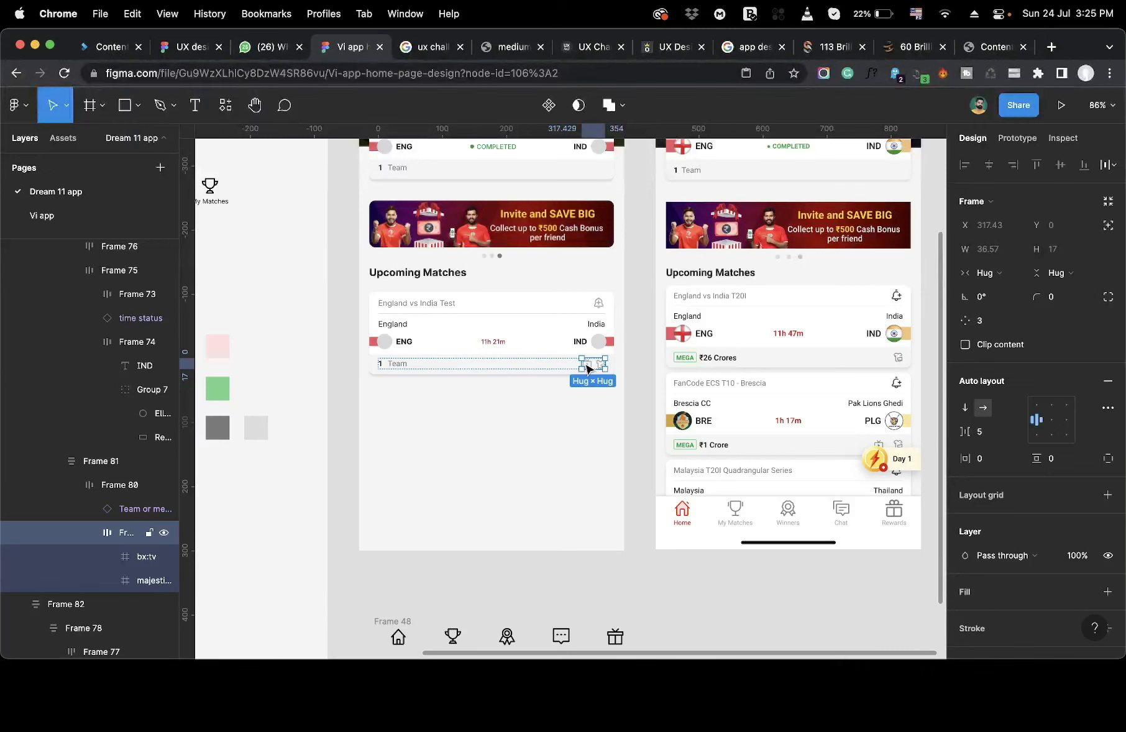
left_click(585, 407)
Duplicate the Upcoming Matches card twice, stacking the copies directly below it, with the last copy at X 16, Y 768.
left_click(533, 342)
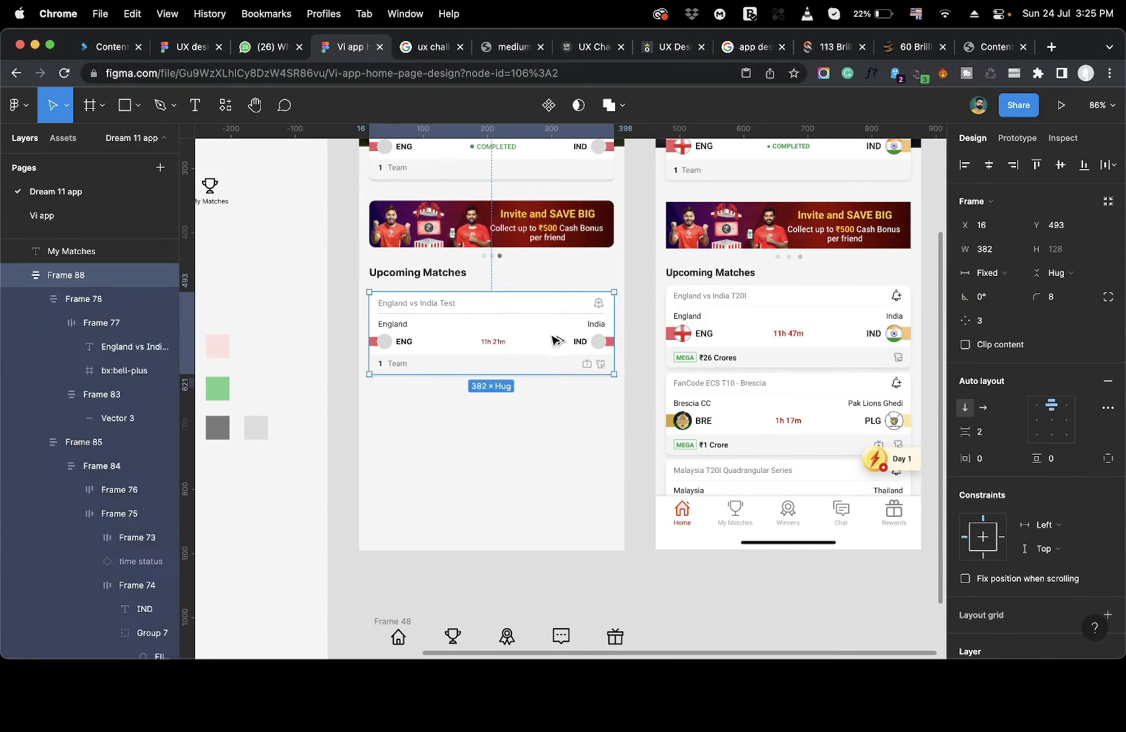
key("super+d")
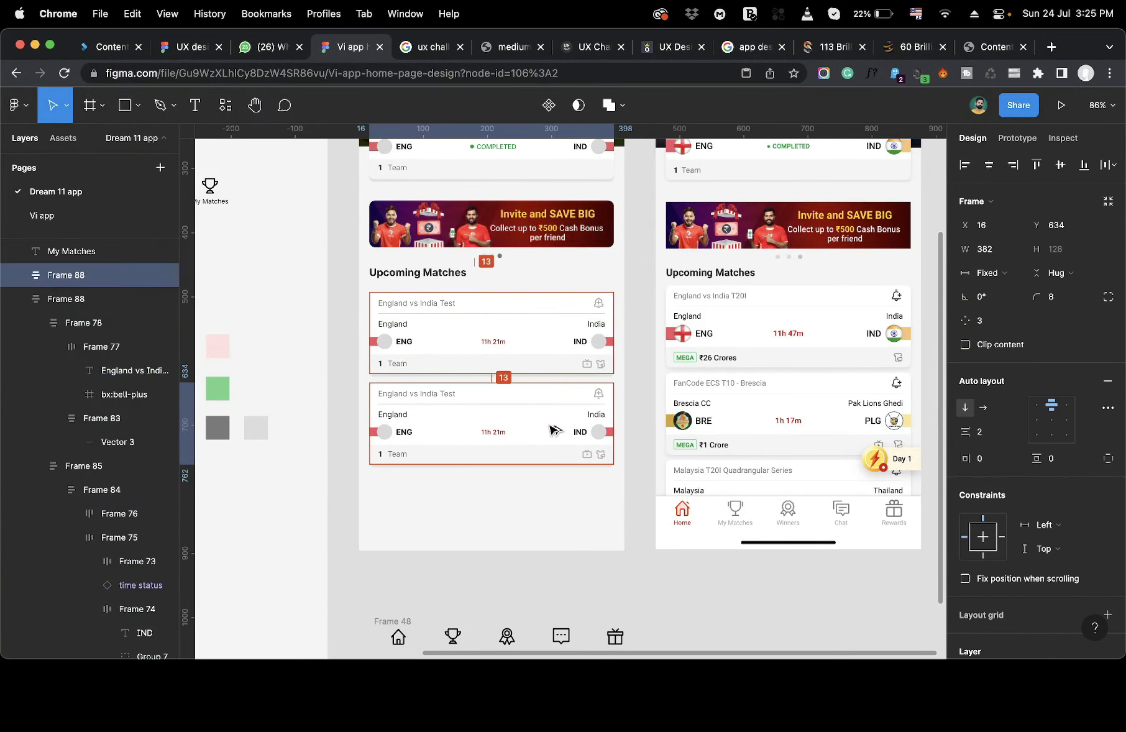
left_click_drag(551, 425, 547, 517)
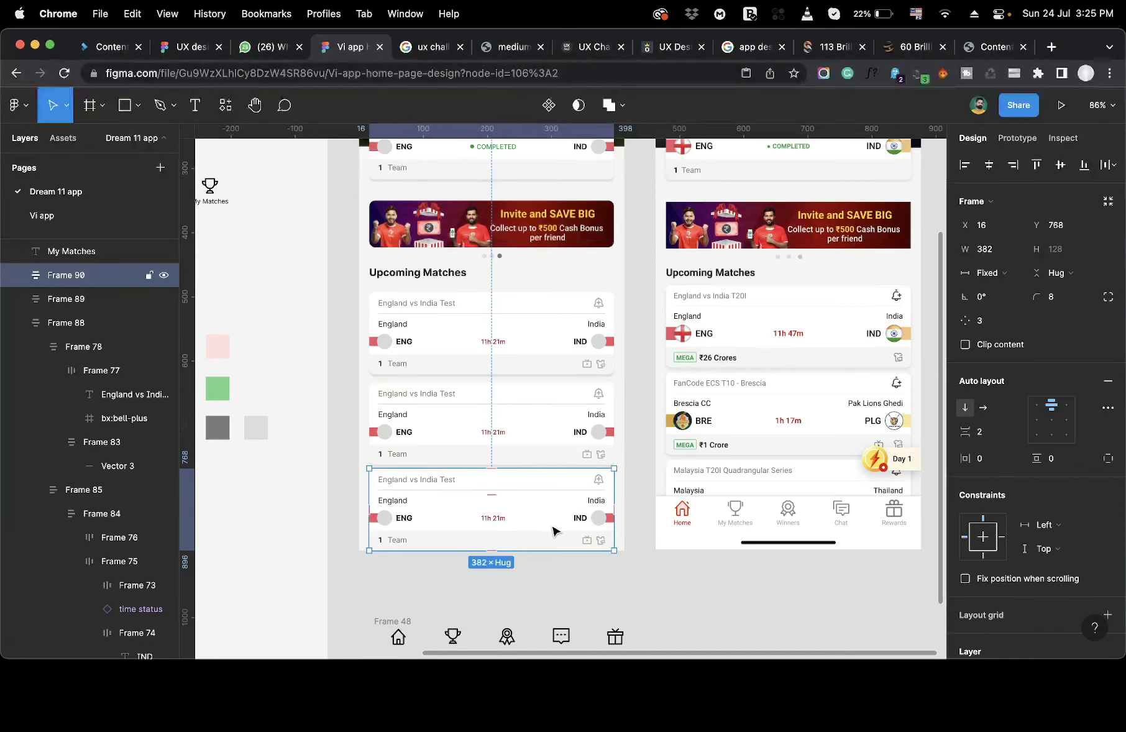
Wrap the three Upcoming Matches cards together in a vertical auto layout frame.
left_click(545, 440, "shift")
left_click(528, 349, "shift")
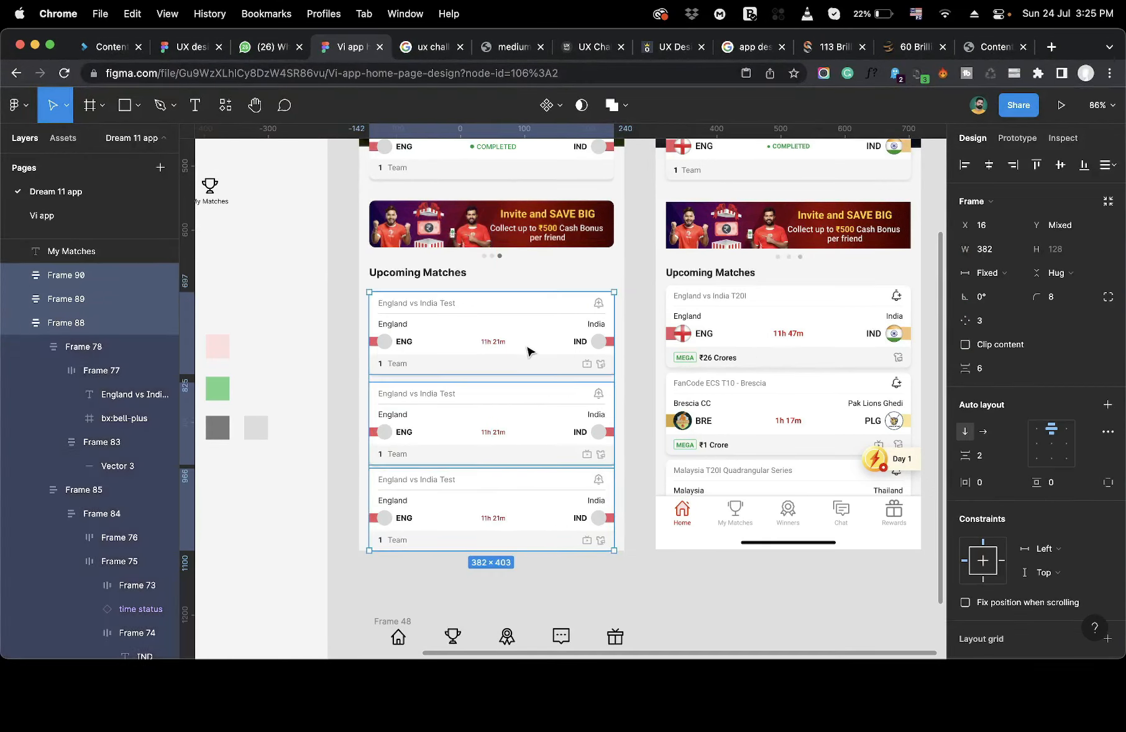
key("shift+a")
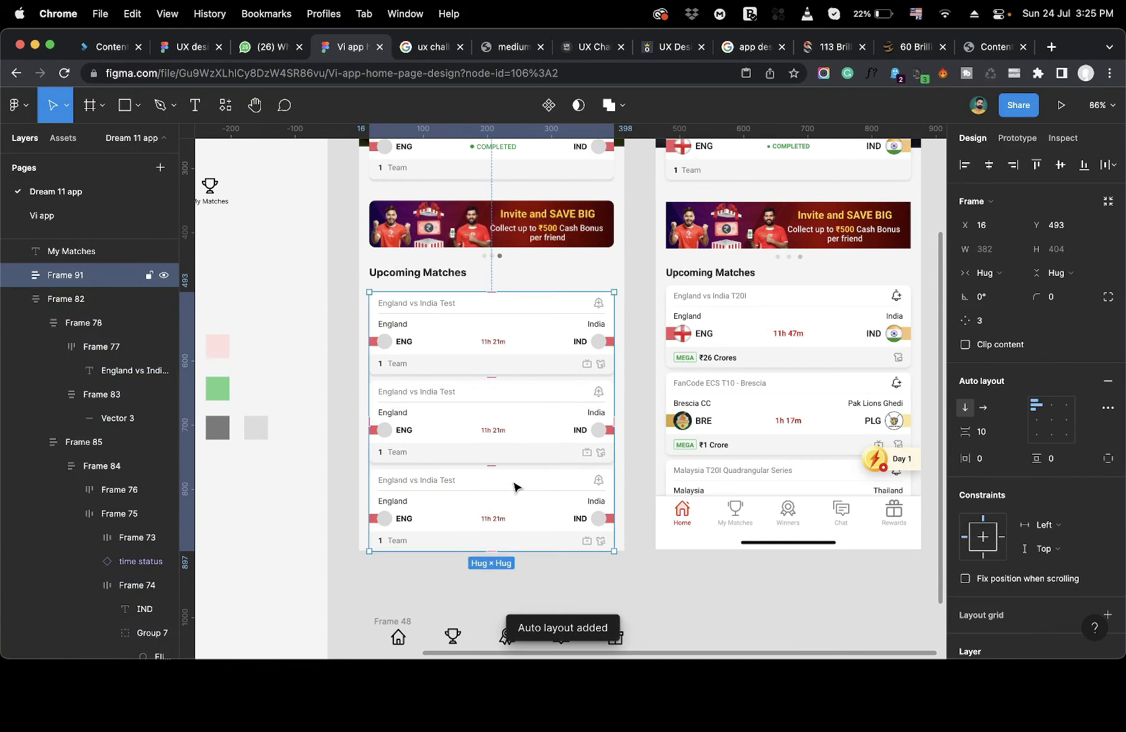
left_click(626, 568)
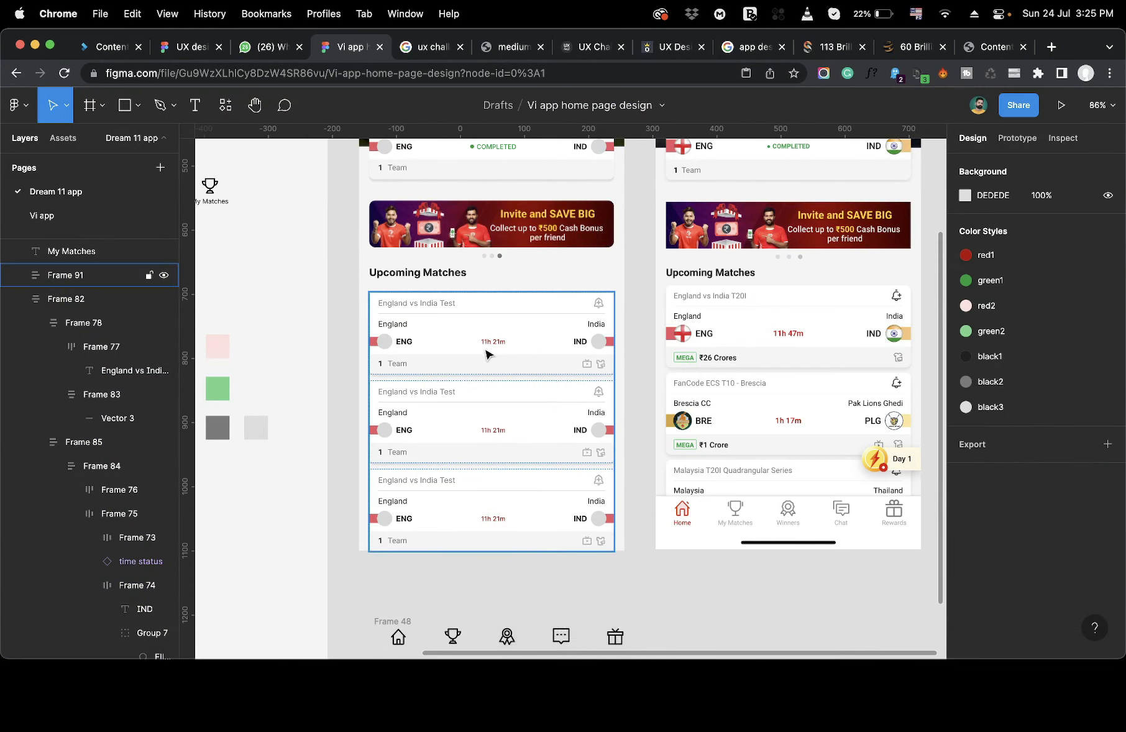
Switch the Team or mega instance in the first Upcoming Matches card's footer to the mega variant.
double_click(391, 361)
double_click(391, 360)
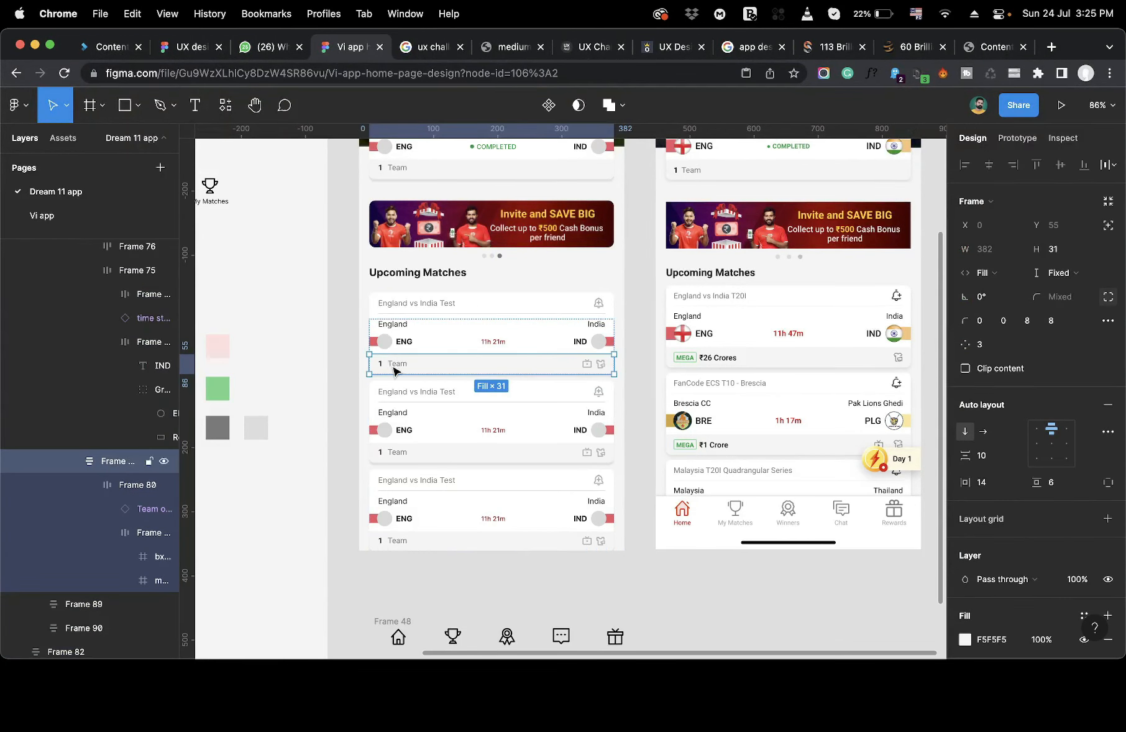
double_click(395, 367)
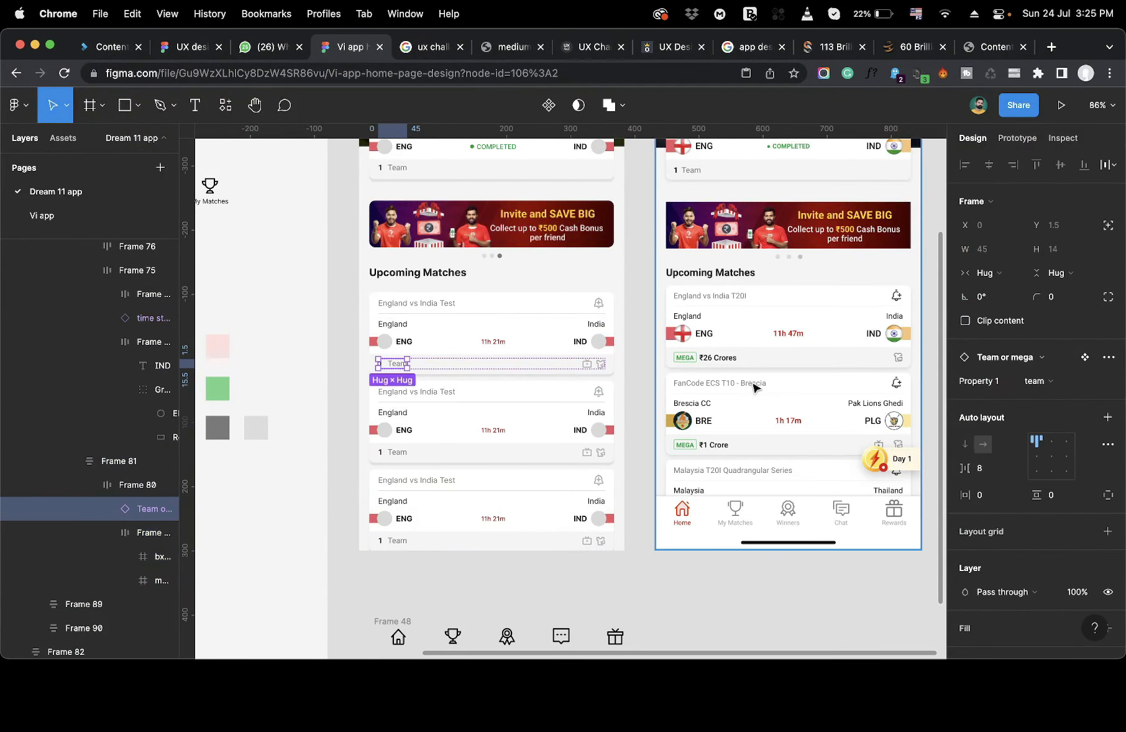
left_click(1052, 391)
left_click(1058, 401)
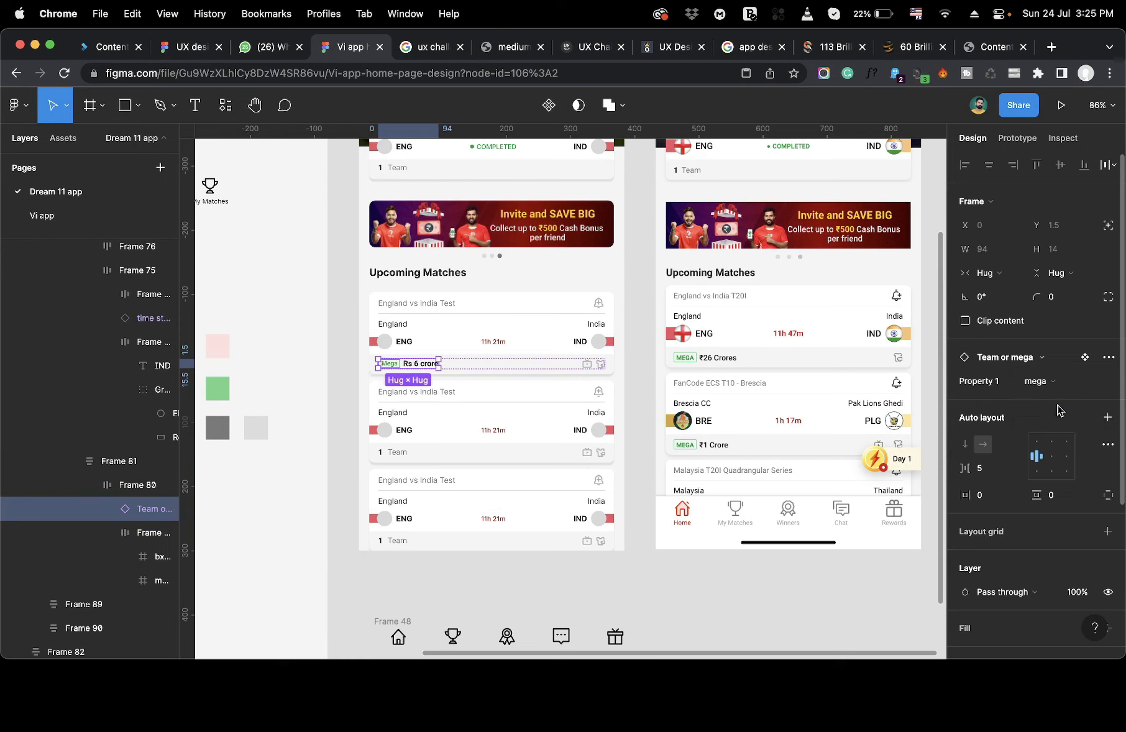
Set the footer's Team or mega instance in the second Upcoming Matches card to mega.
double_click(395, 456)
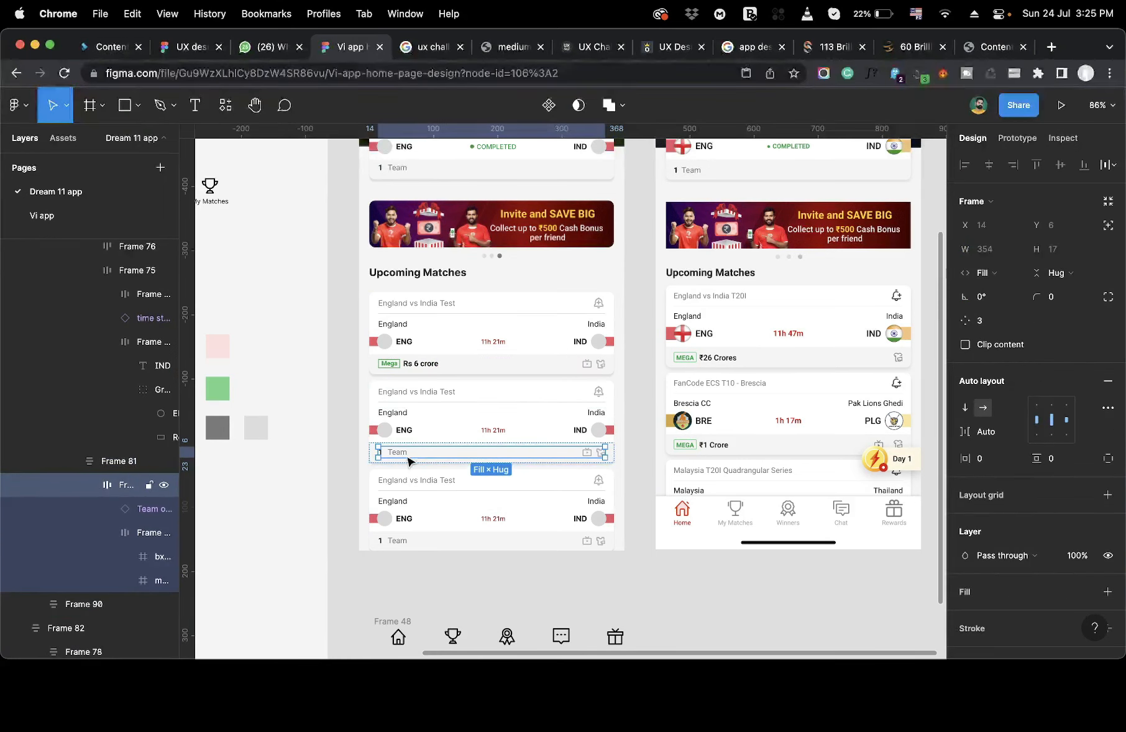
left_click(402, 457)
left_click(1050, 381)
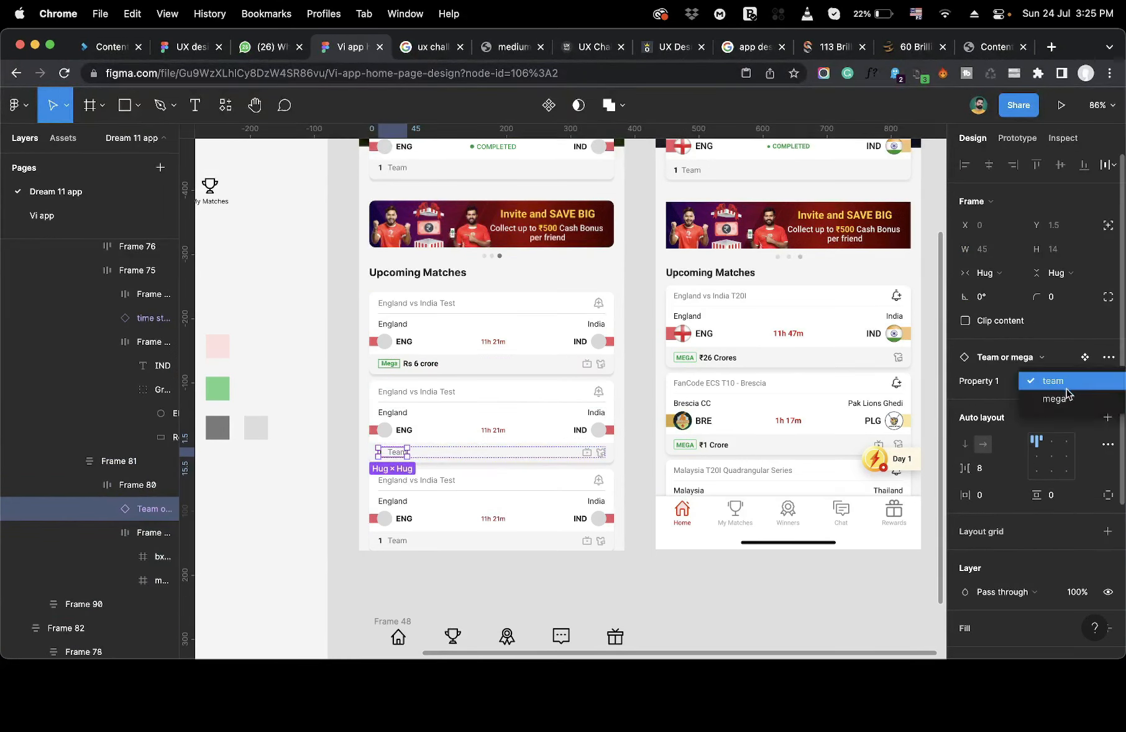
left_click(1067, 398)
Change the third Upcoming Matches card's footer instance to the mega variant and clear the selection.
left_click(393, 541)
double_click(392, 540)
left_click(393, 540)
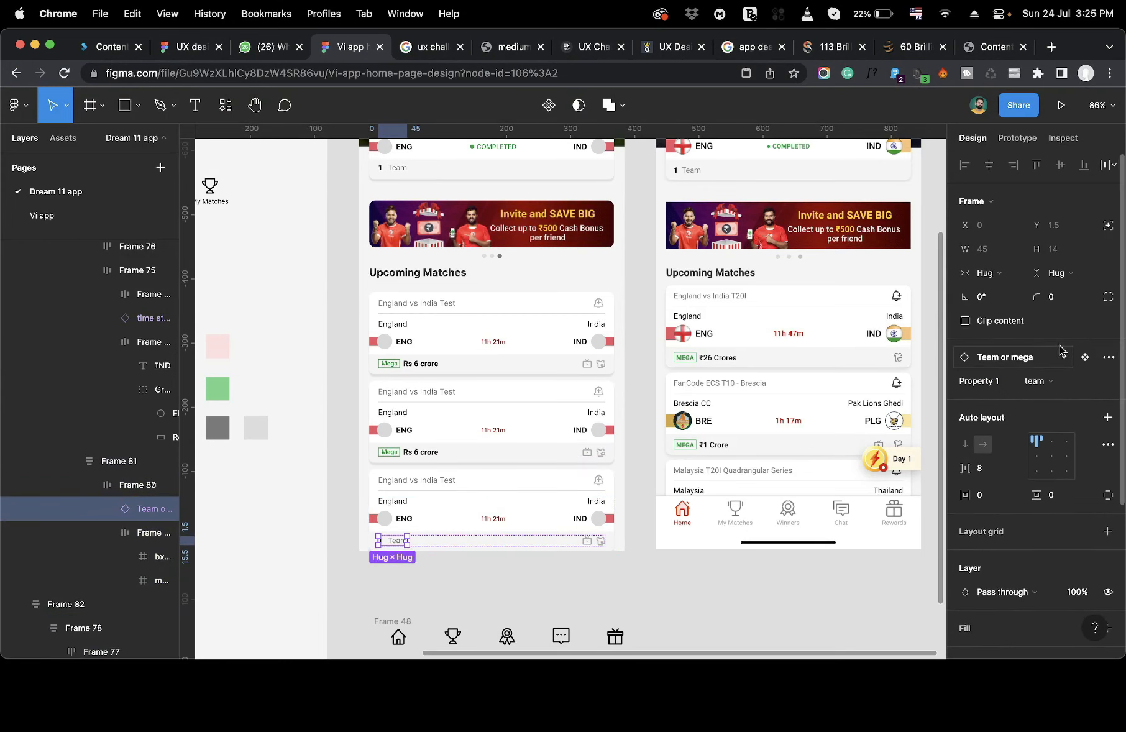
left_click(1064, 382)
left_click(1060, 397)
left_click(601, 623)
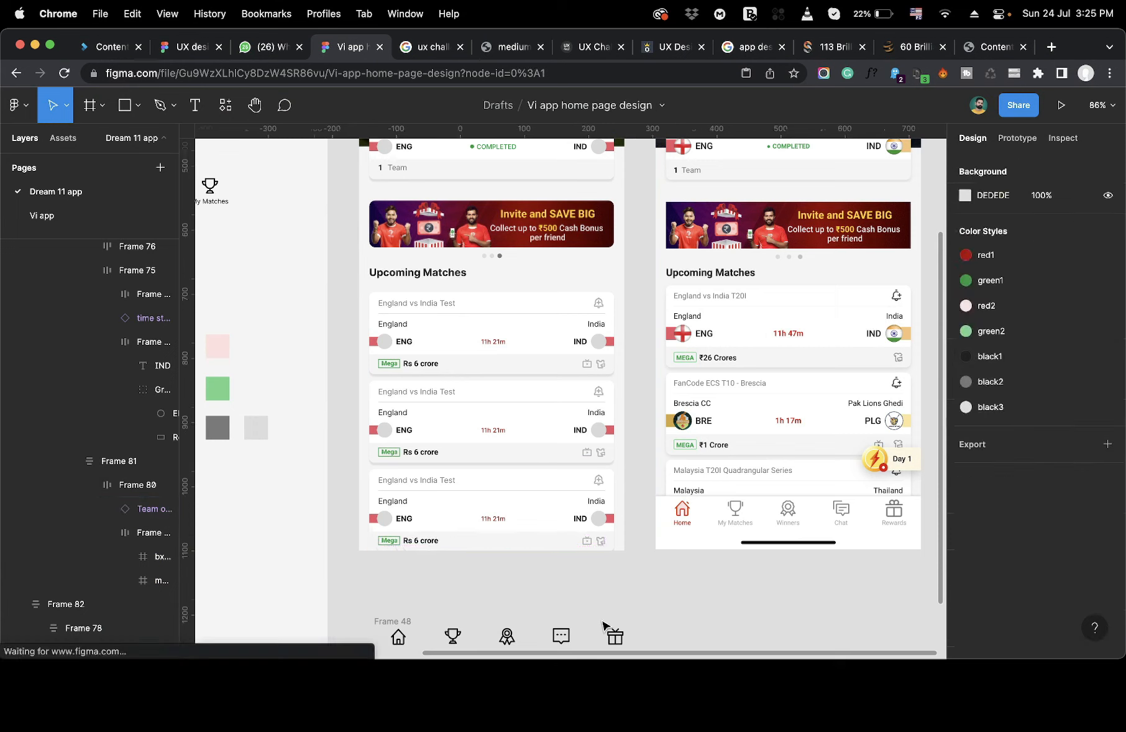
Edit the remaining time on the second Upcoming Matches card to read 10h 21m.
left_click(493, 431)
double_click(492, 431)
double_click(493, 430)
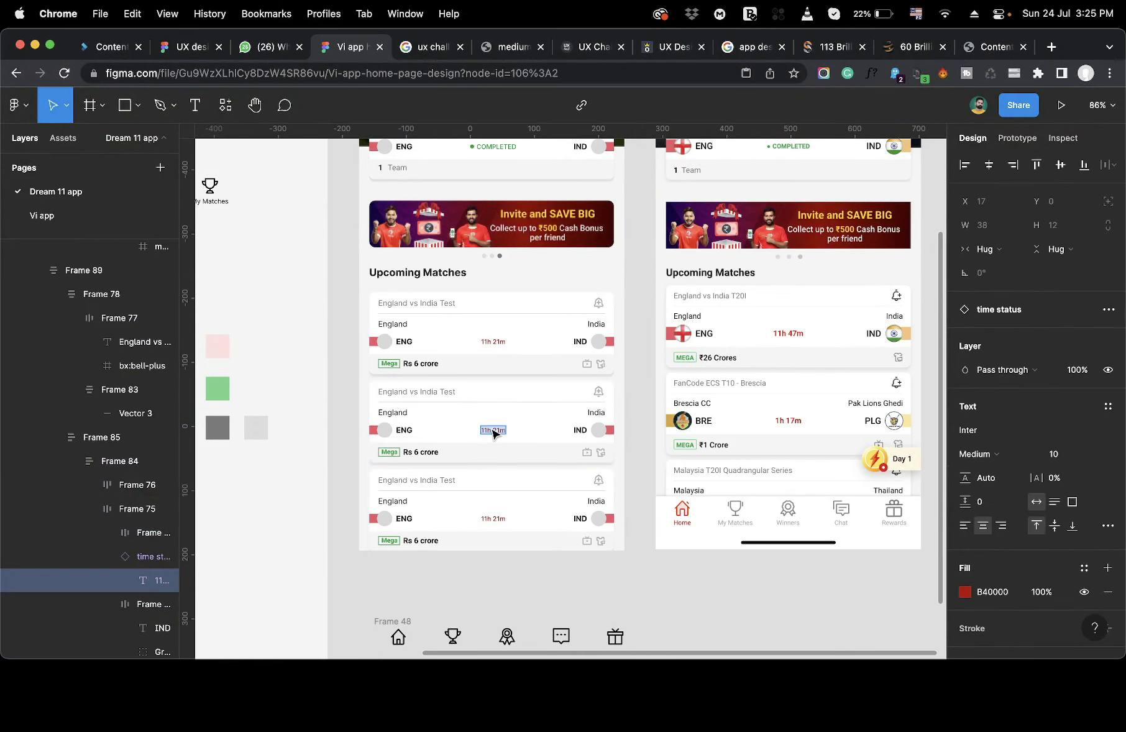
left_click(490, 428)
key("BackSpace")
key("Escape")
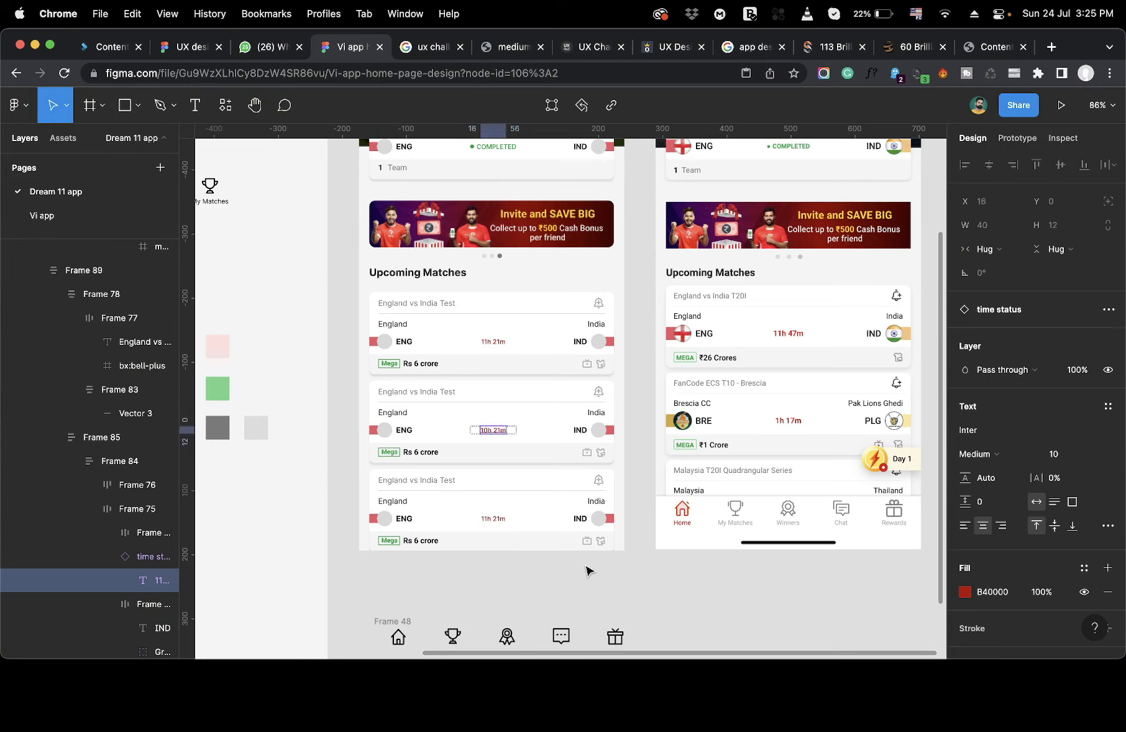
left_click(587, 568)
Try switching the second Upcoming Matches card's time status instance to the completed variant.
left_click(493, 431)
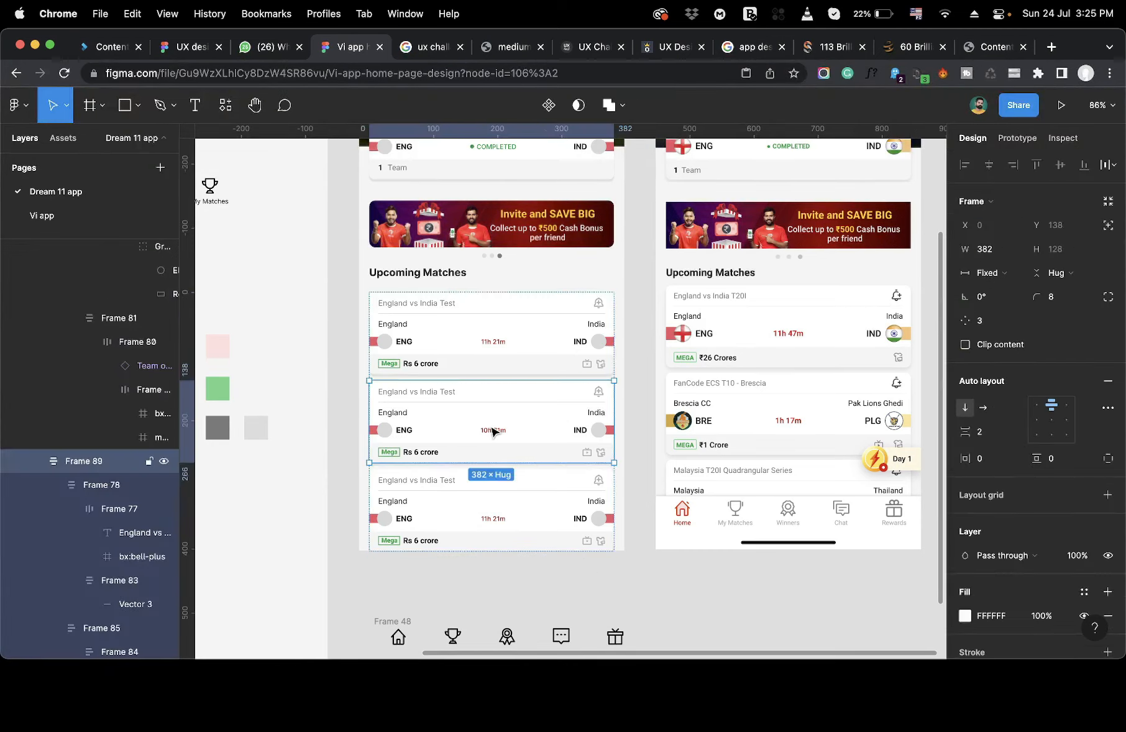
double_click(492, 430)
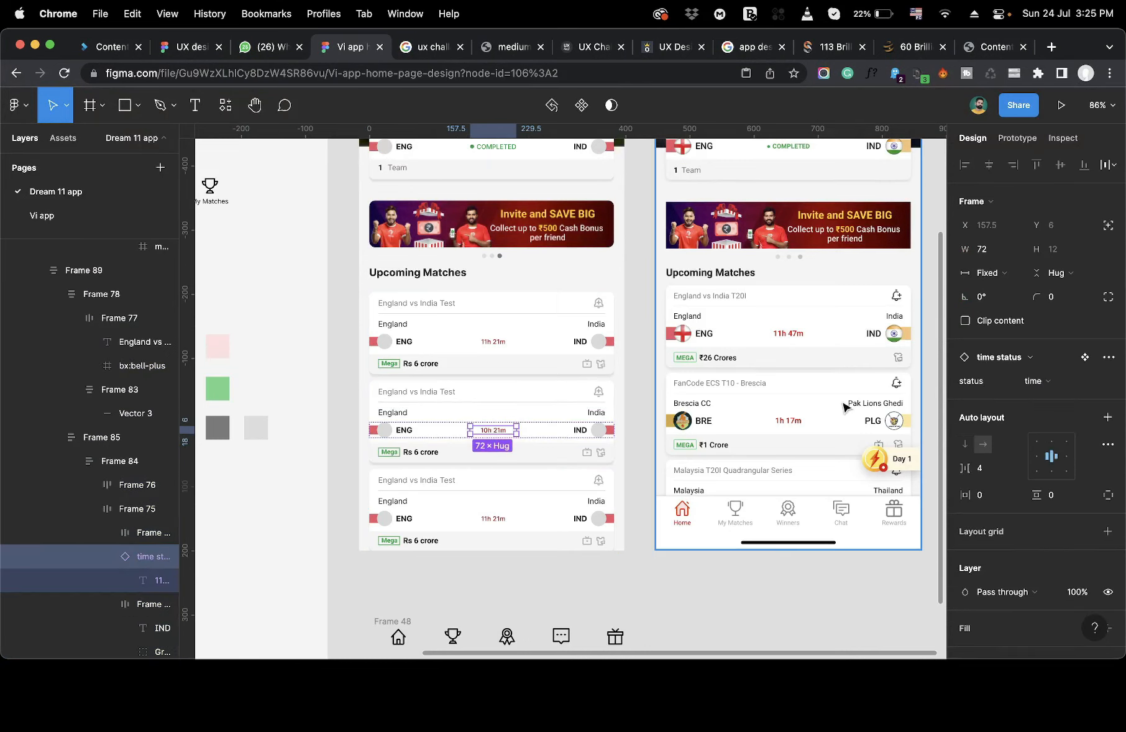
left_click(1034, 382)
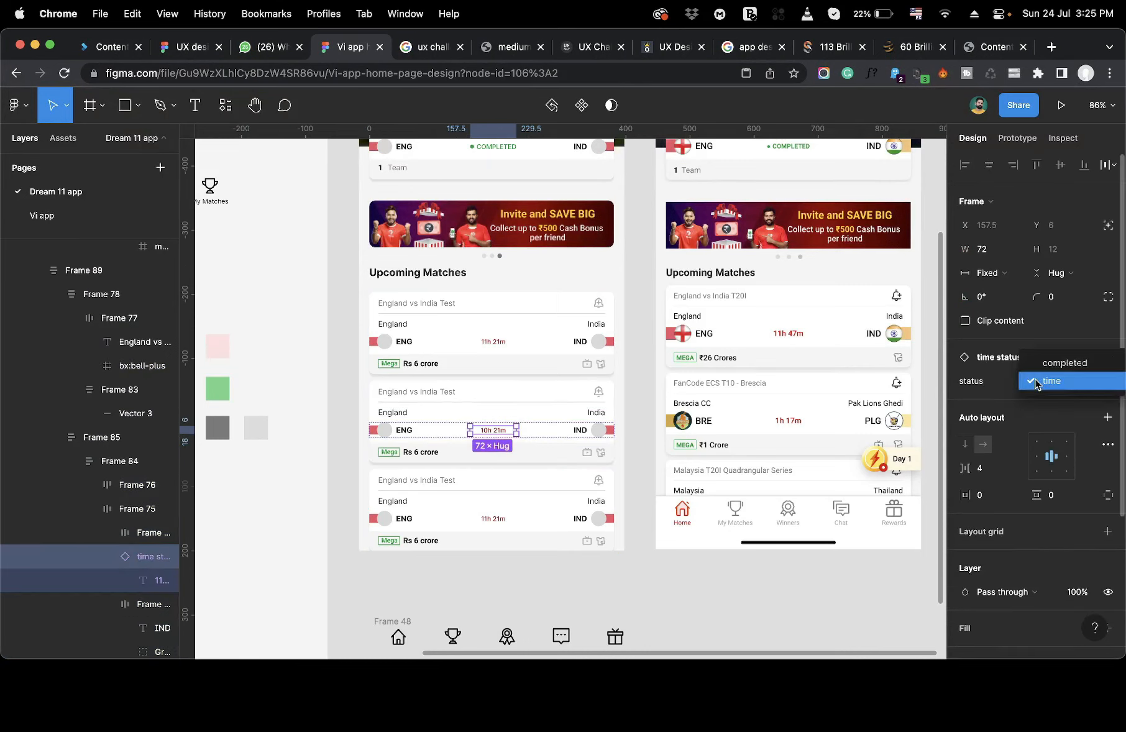
left_click(1063, 365)
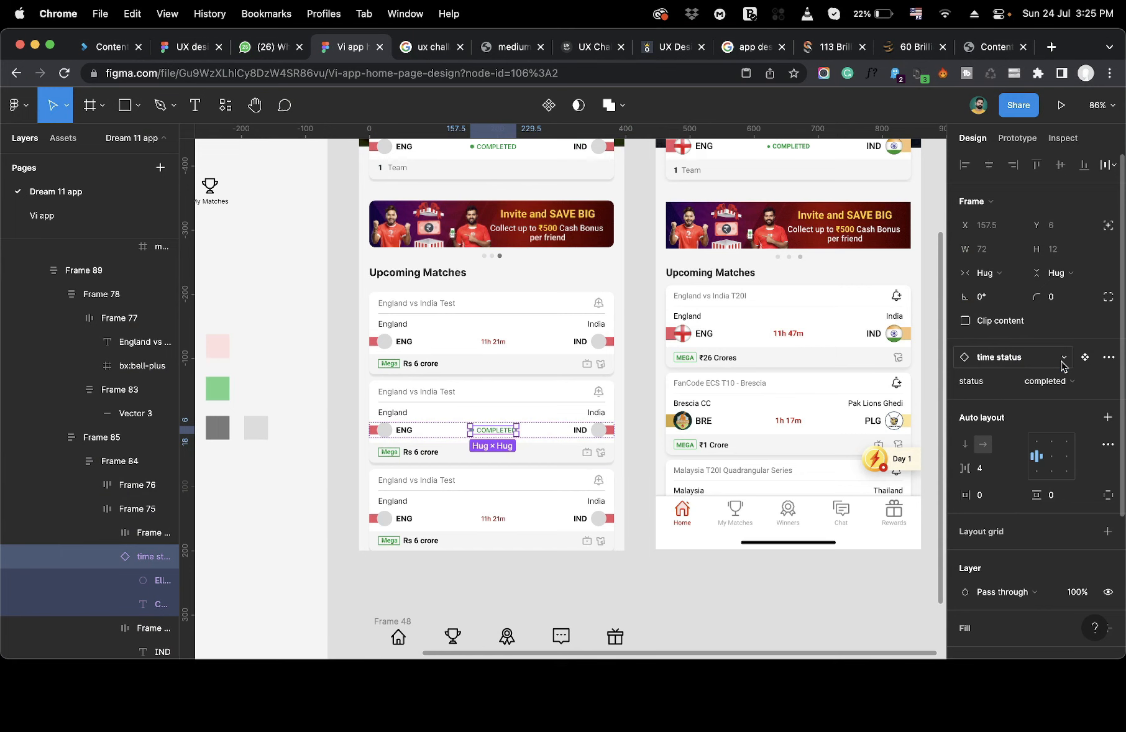
left_click(697, 582)
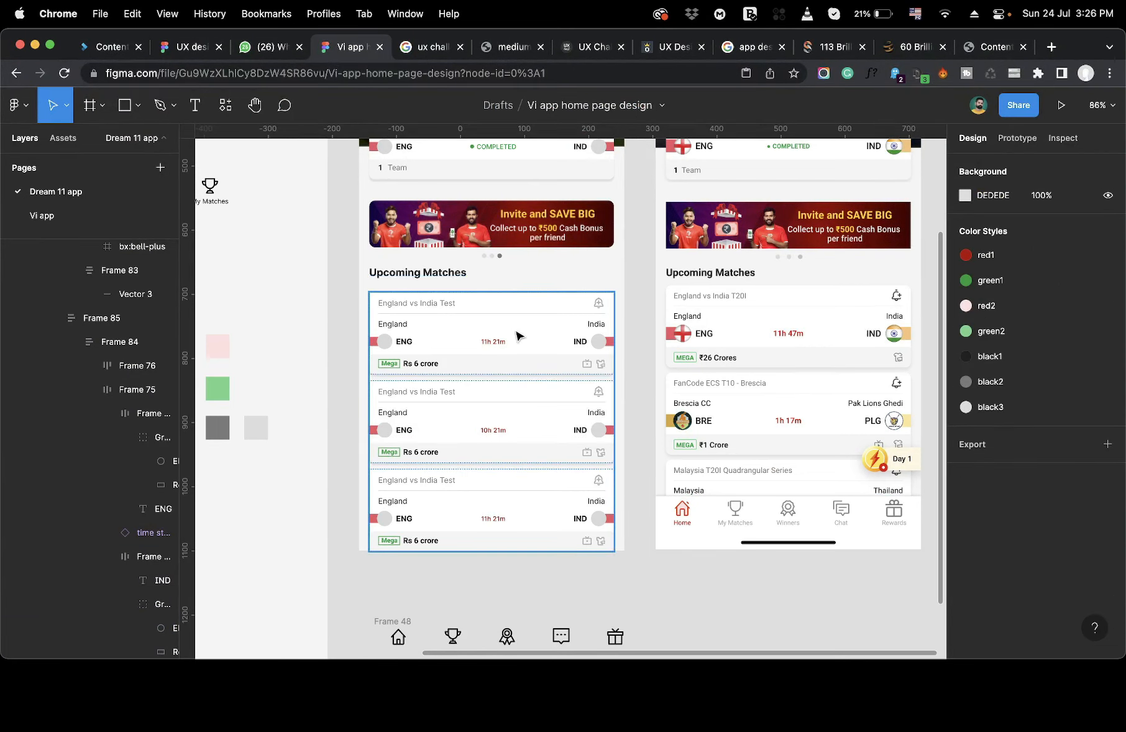
Compare the Home screen with the reference App screen, including its bottom navigation bar and the loose navigation icons.
scroll(516, 326, "up", 5)
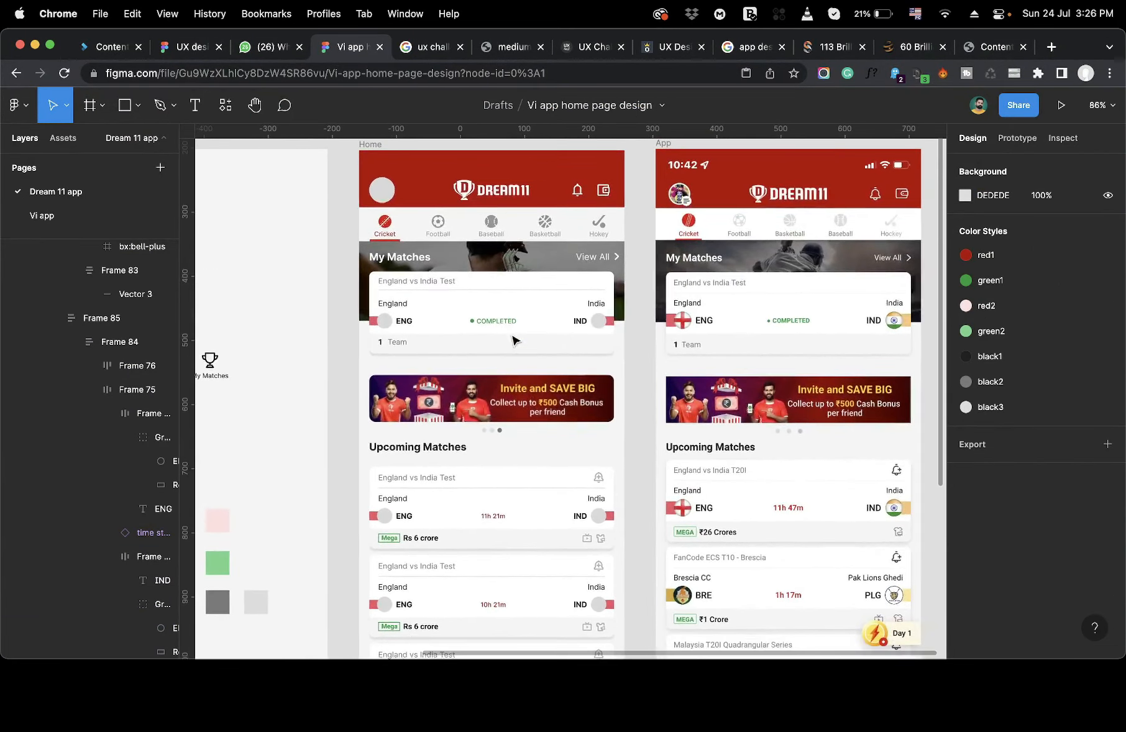
scroll(514, 339, "down", 4)
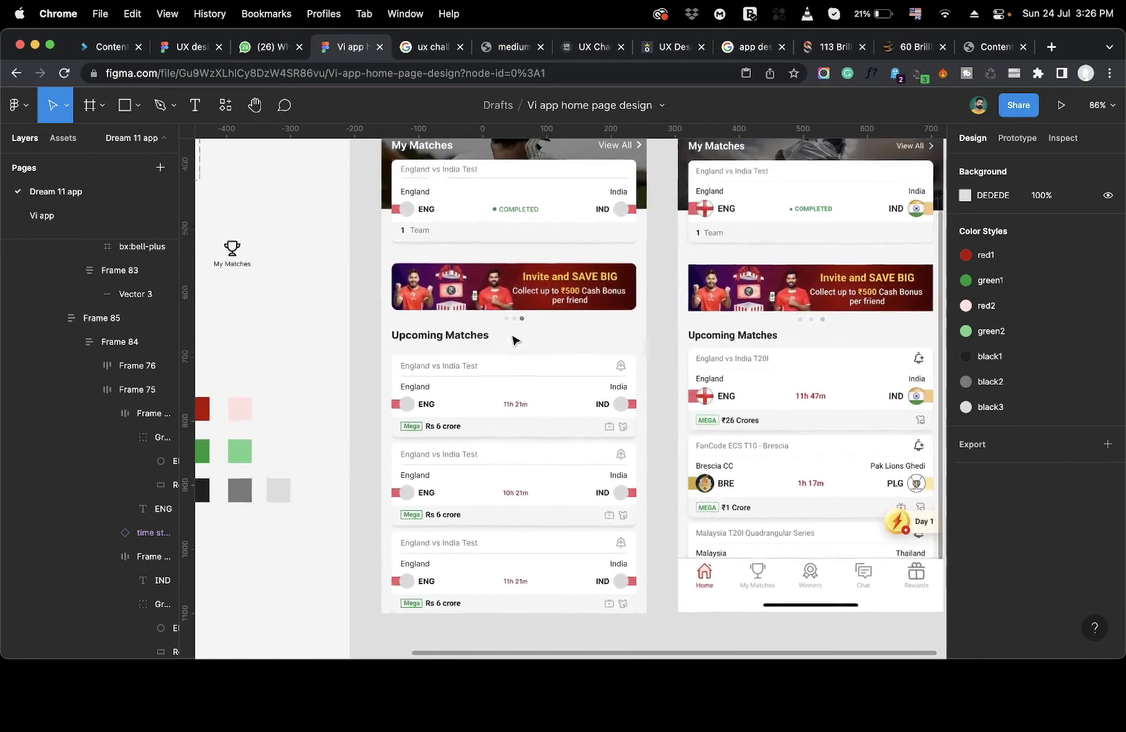
scroll(513, 340, "up", 3)
scroll(513, 340, "down", 5)
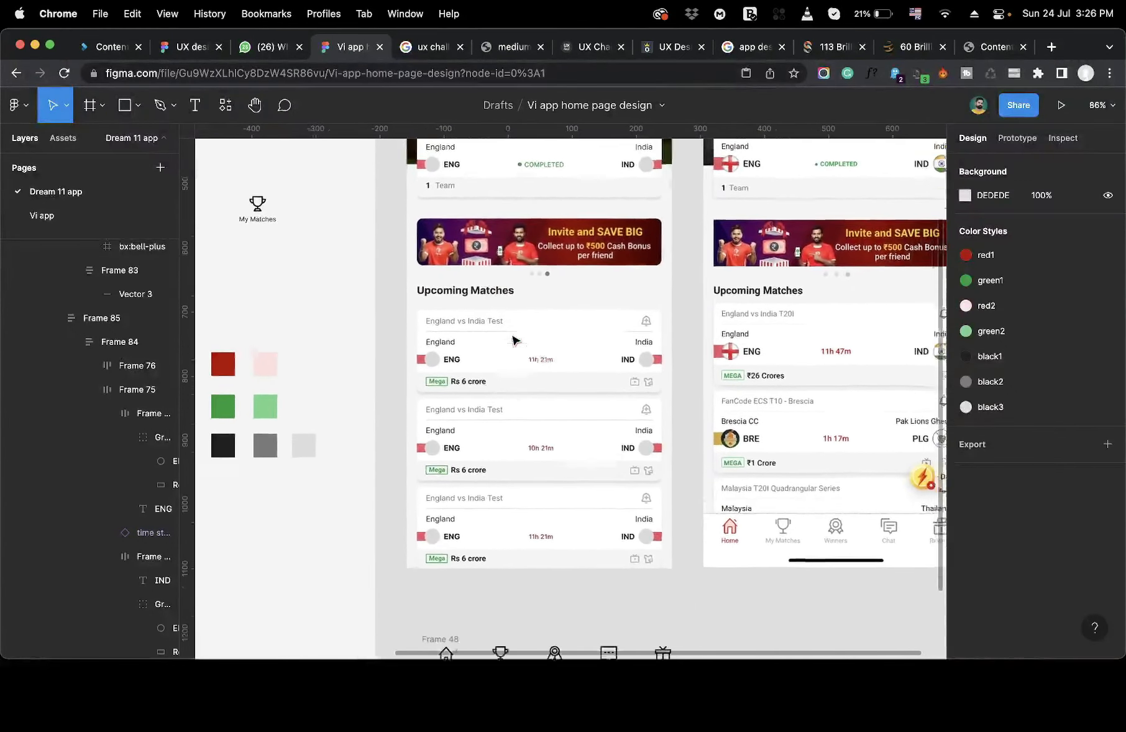
scroll(514, 339, "right", 4)
scroll(513, 340, "down", 2)
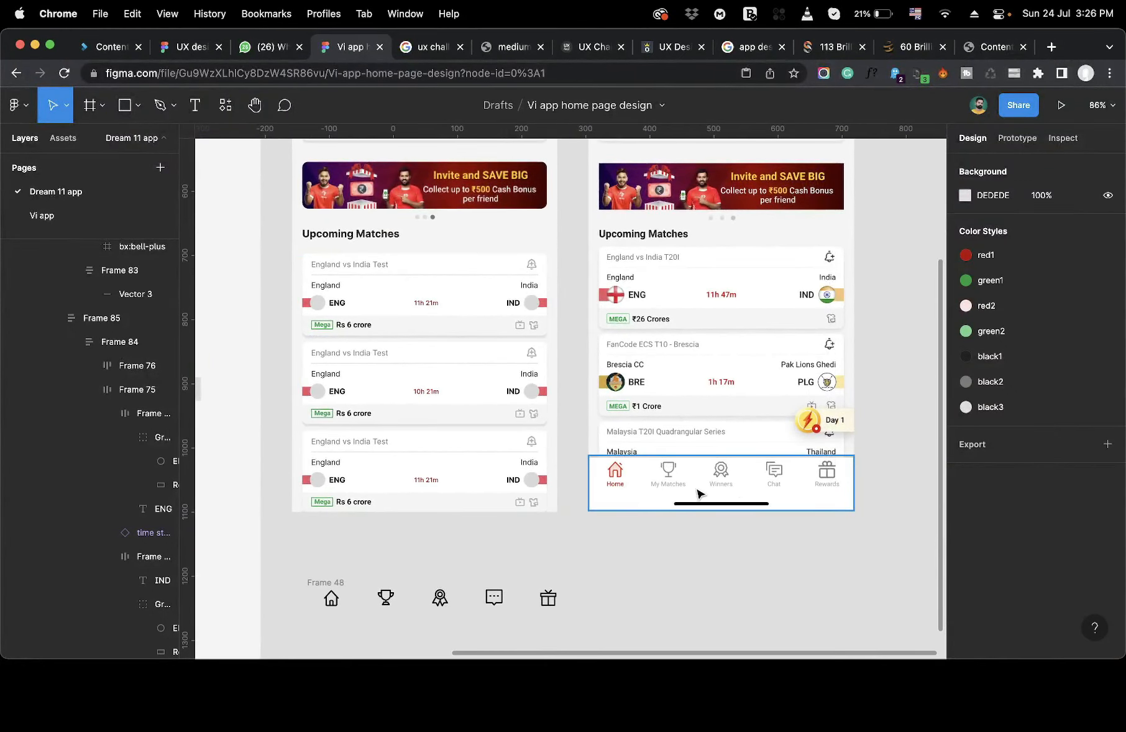
scroll(727, 549, "down", 4)
scroll(726, 549, "left", 3)
scroll(726, 550, "down", 1)
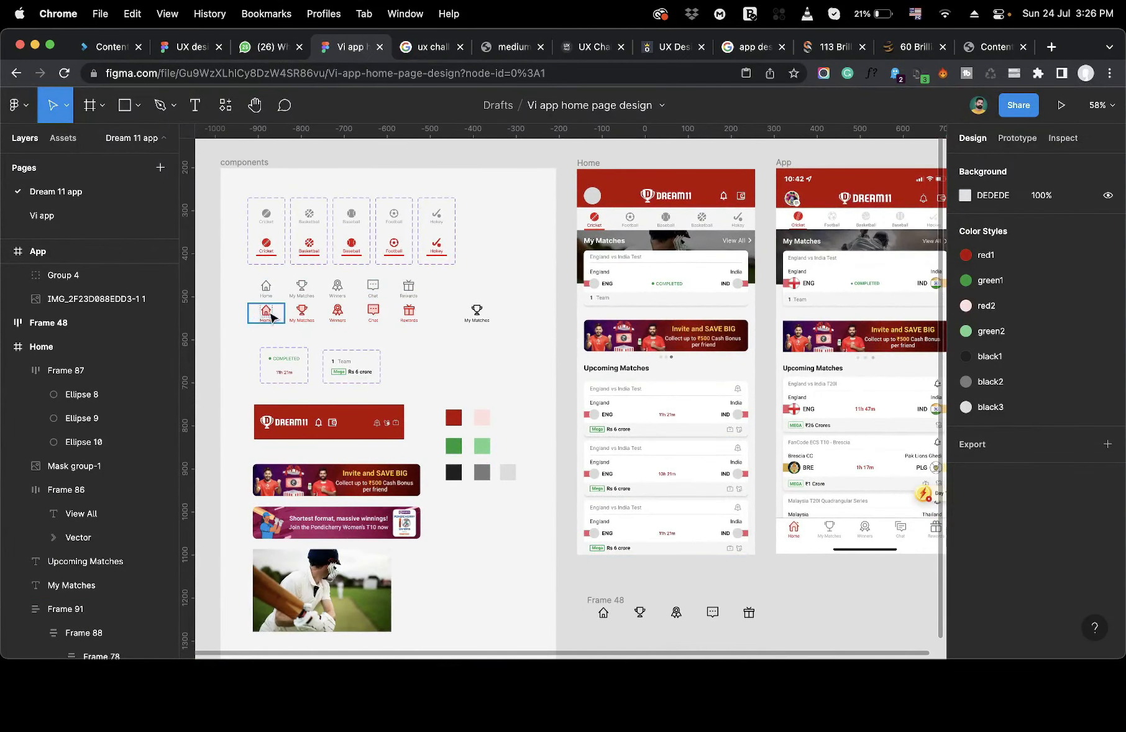
Apply the red1 color style to the loose black trophy icon and its My Matches label in the components frame.
scroll(442, 328, "up", 5)
left_click(515, 299)
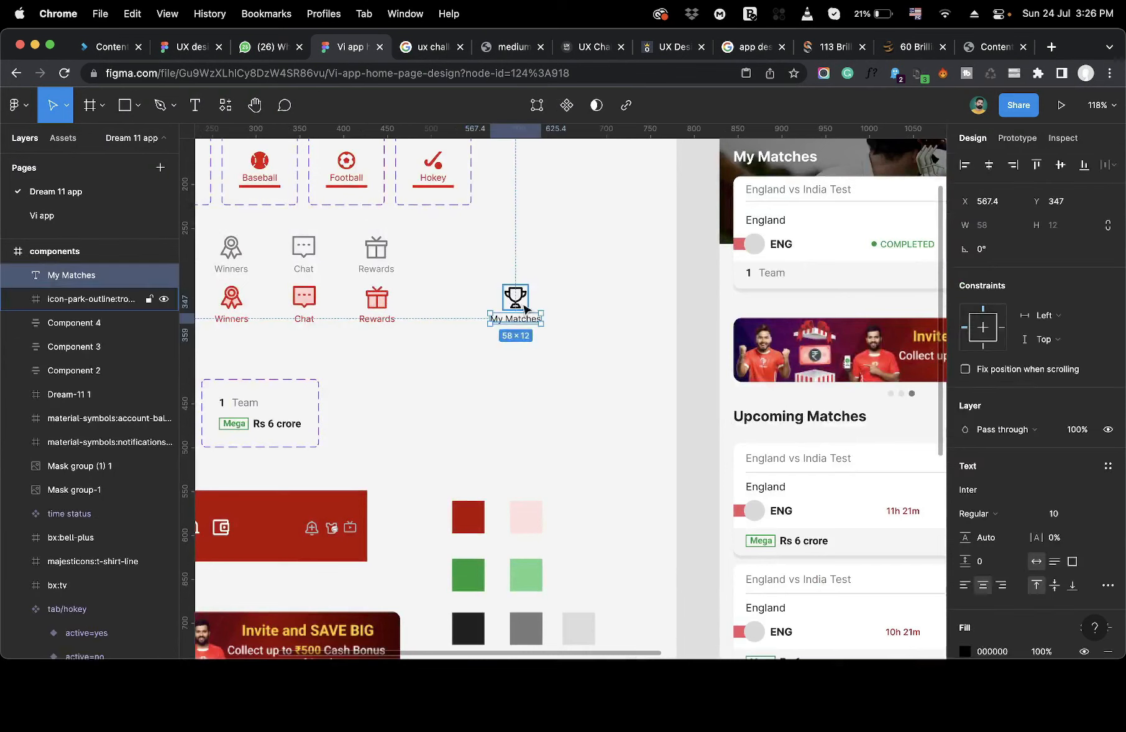
left_click(569, 307)
scroll(415, 335, "up", 10)
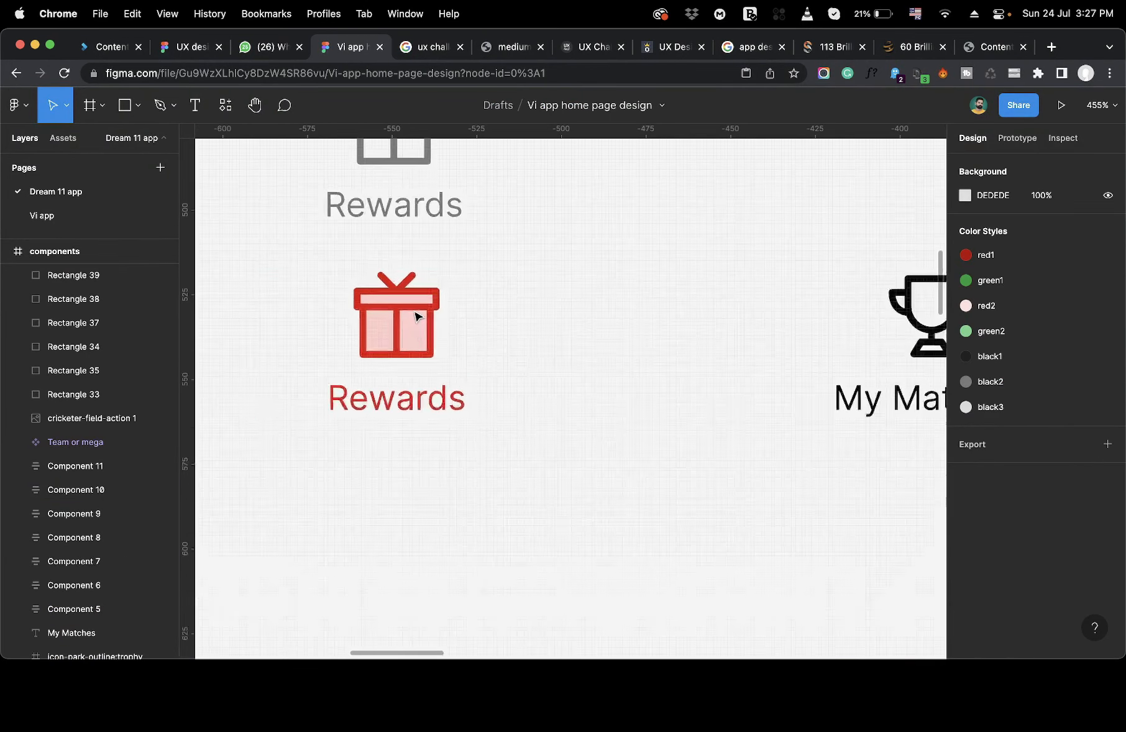
scroll(415, 336, "right", 5)
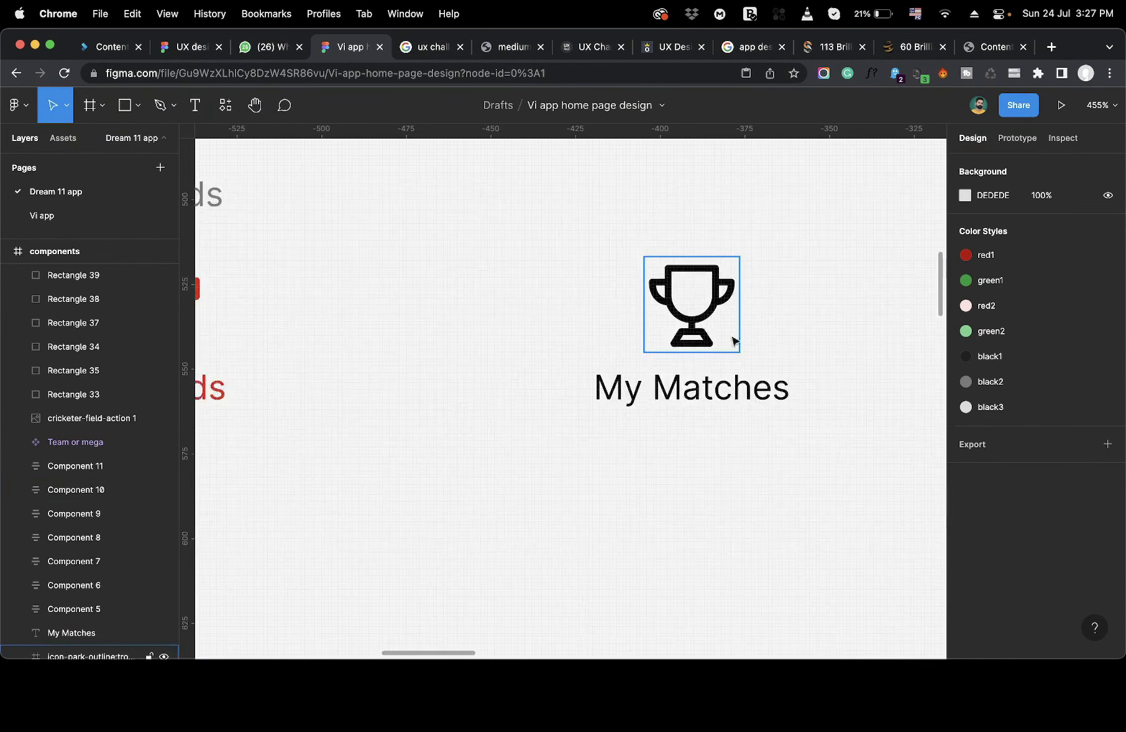
scroll(736, 336, "down", 5)
left_click_drag(663, 267, 768, 384)
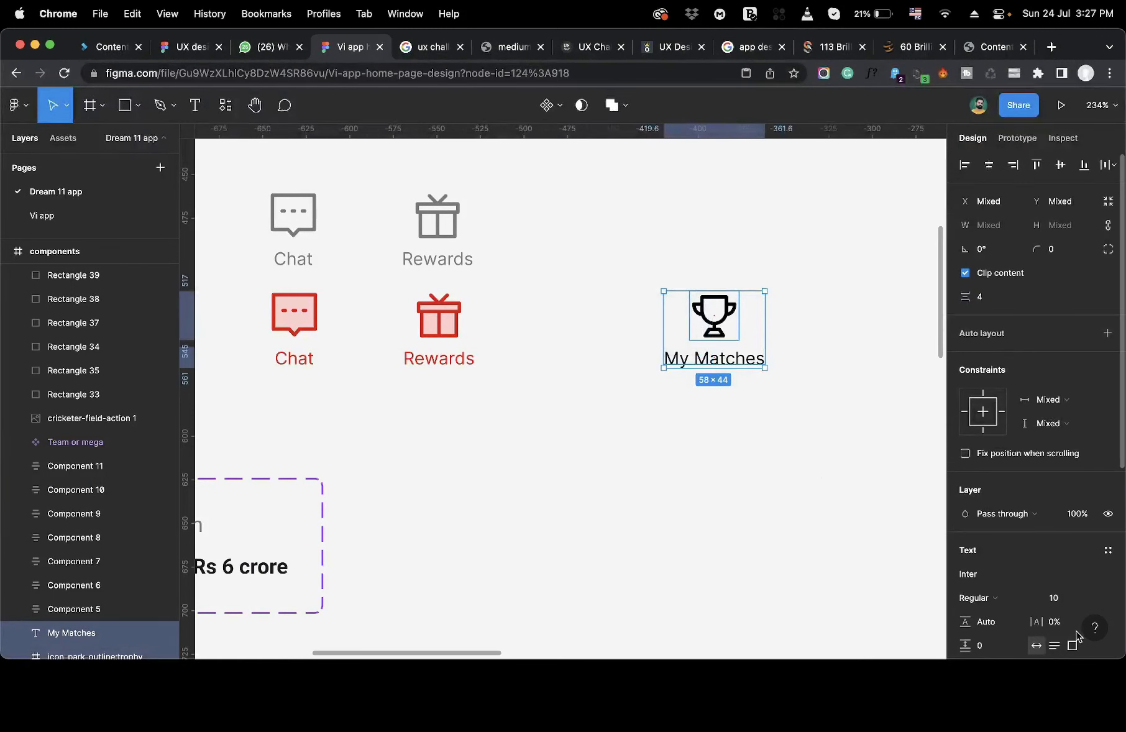
scroll(1074, 632, "down", 5)
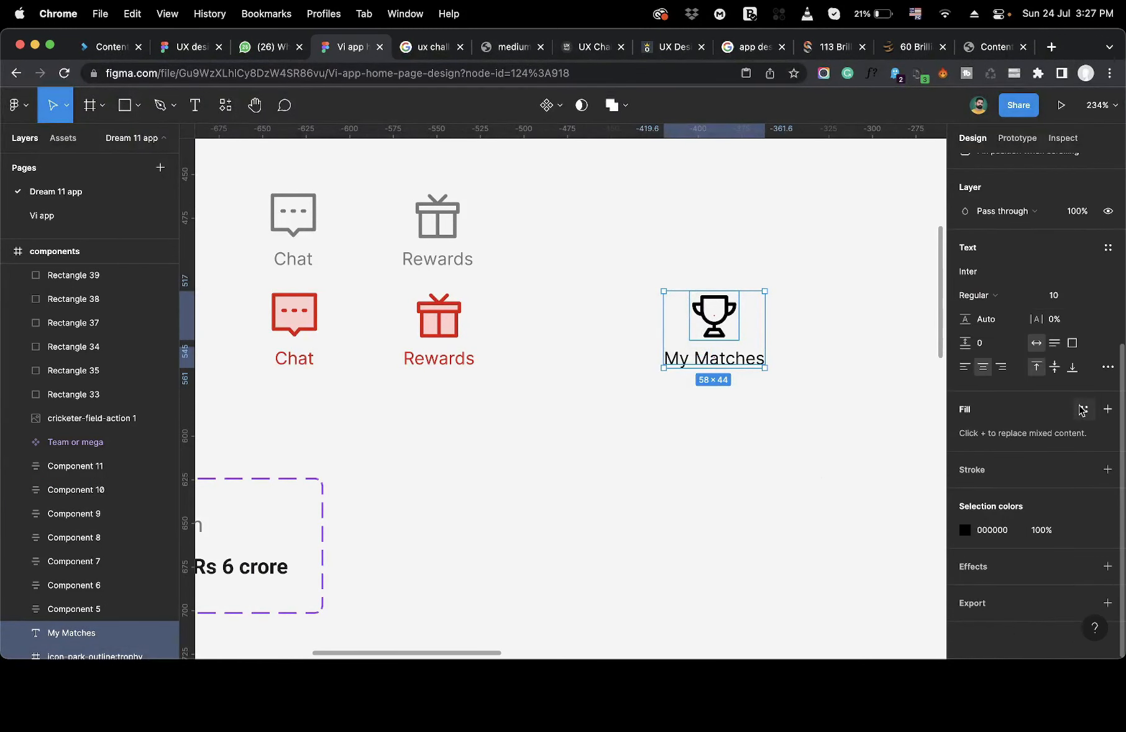
left_click(1084, 533)
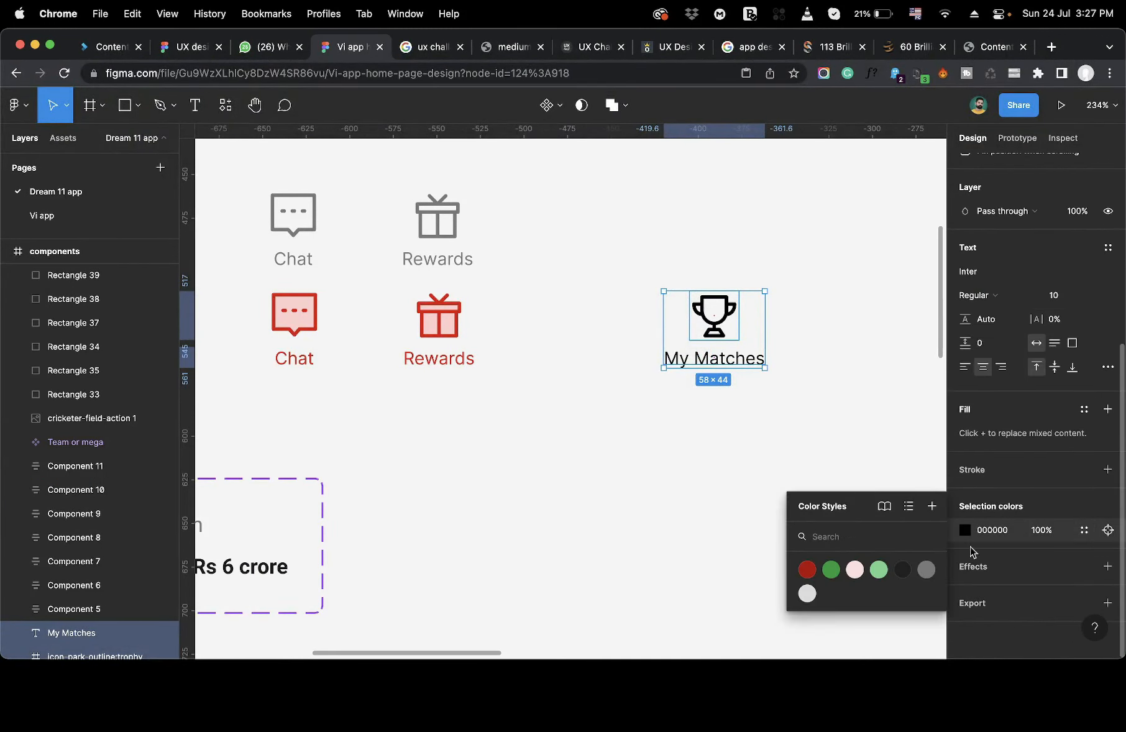
left_click(806, 568)
left_click(809, 540)
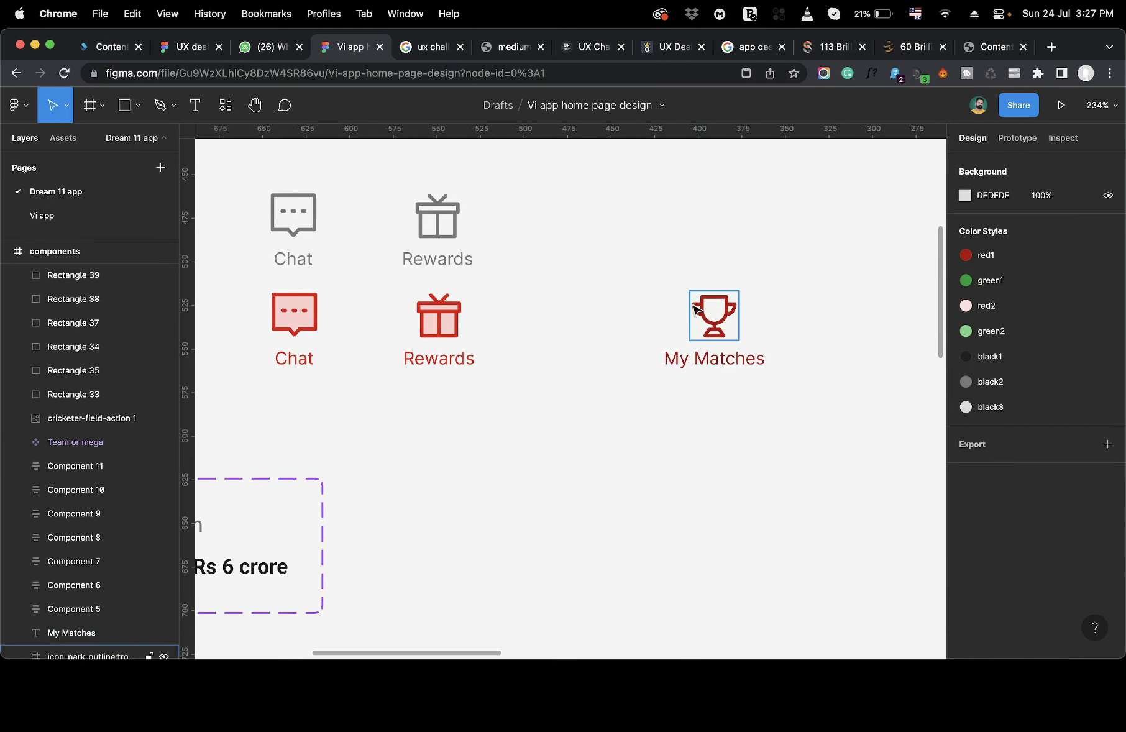
Trace the trophy's cup with a closed Pen path about 13.5 px wide inside the icon's group.
scroll(688, 322, "up", 3)
scroll(736, 325, "up", 7)
scroll(738, 328, "right", 2)
scroll(737, 328, "up", 2)
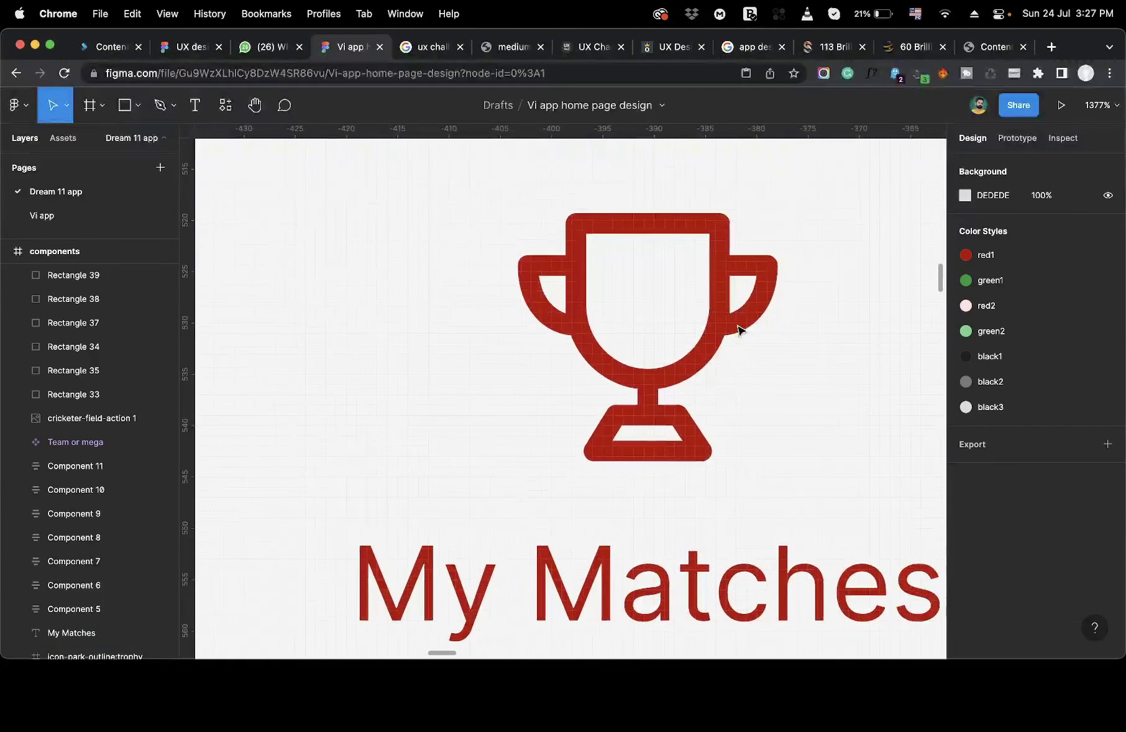
double_click(577, 294)
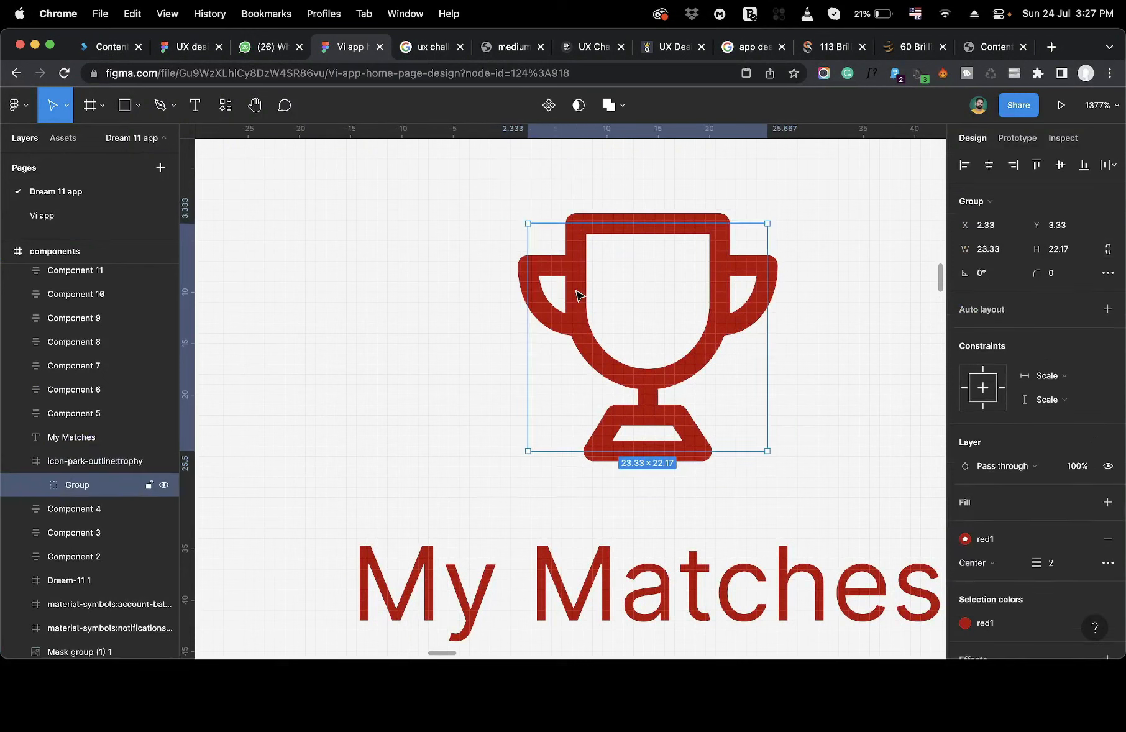
left_click(160, 105)
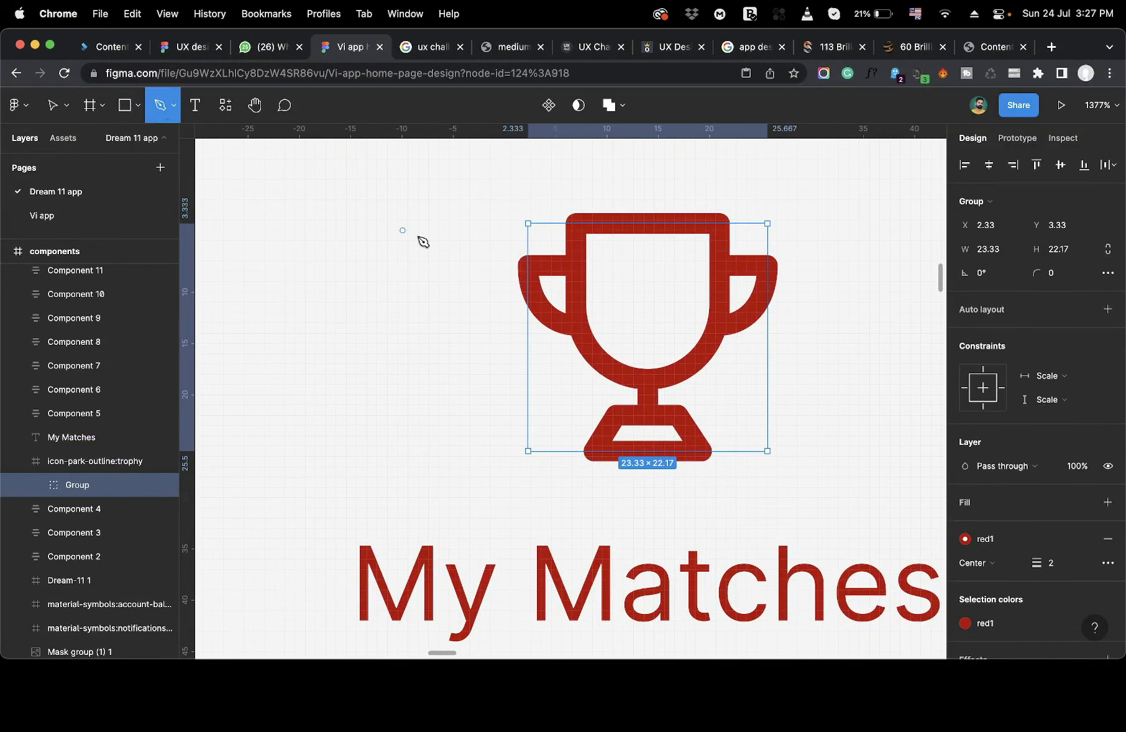
left_click(577, 230)
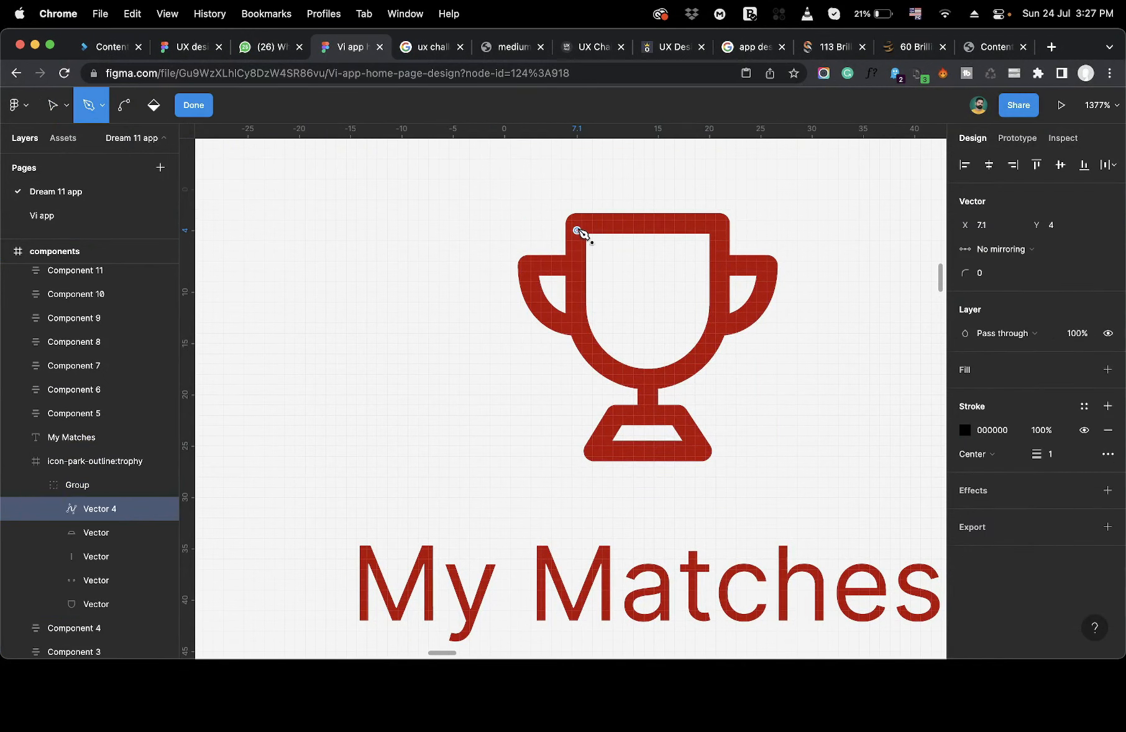
left_click(577, 322)
left_click(603, 363)
left_click(649, 379)
left_click(701, 363)
left_click(715, 323)
left_click(716, 231)
left_click(658, 225)
left_click(577, 231)
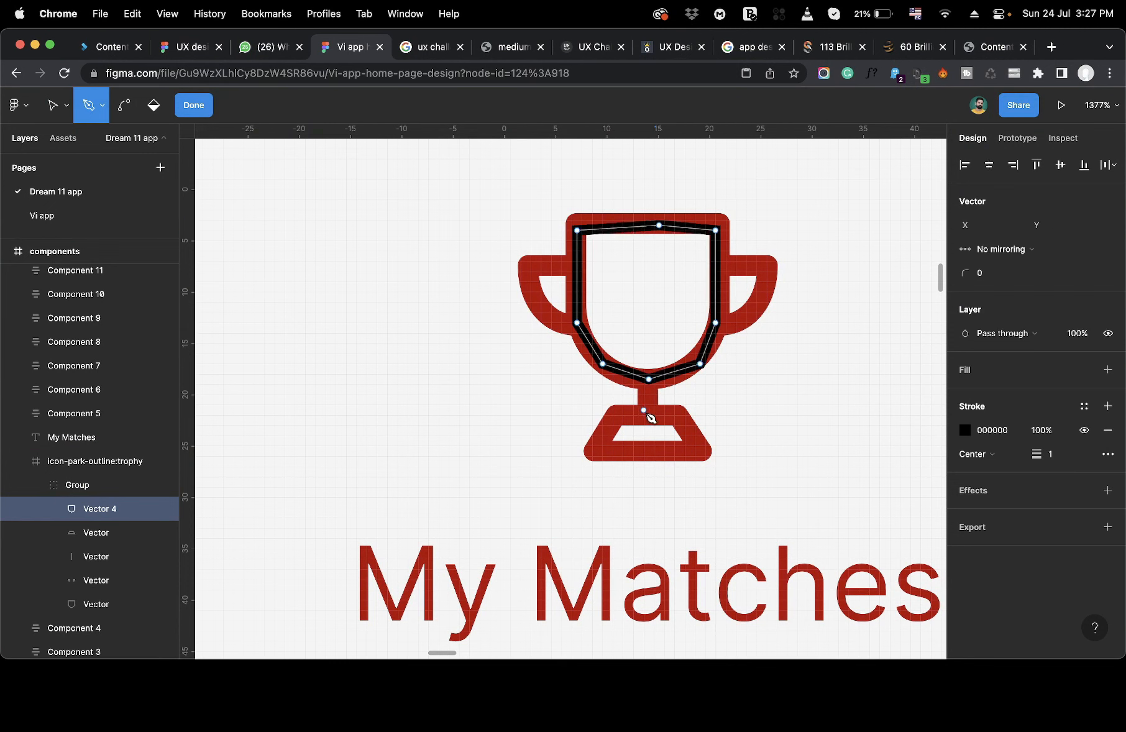
Add a closed Pen outline around the trophy's base to the same vector, making it about 13.5 × 21.5 px overall.
left_click(649, 415)
left_click(618, 415)
left_click(602, 446)
left_click(701, 446)
left_click(680, 421)
left_click(649, 415)
key("Escape")
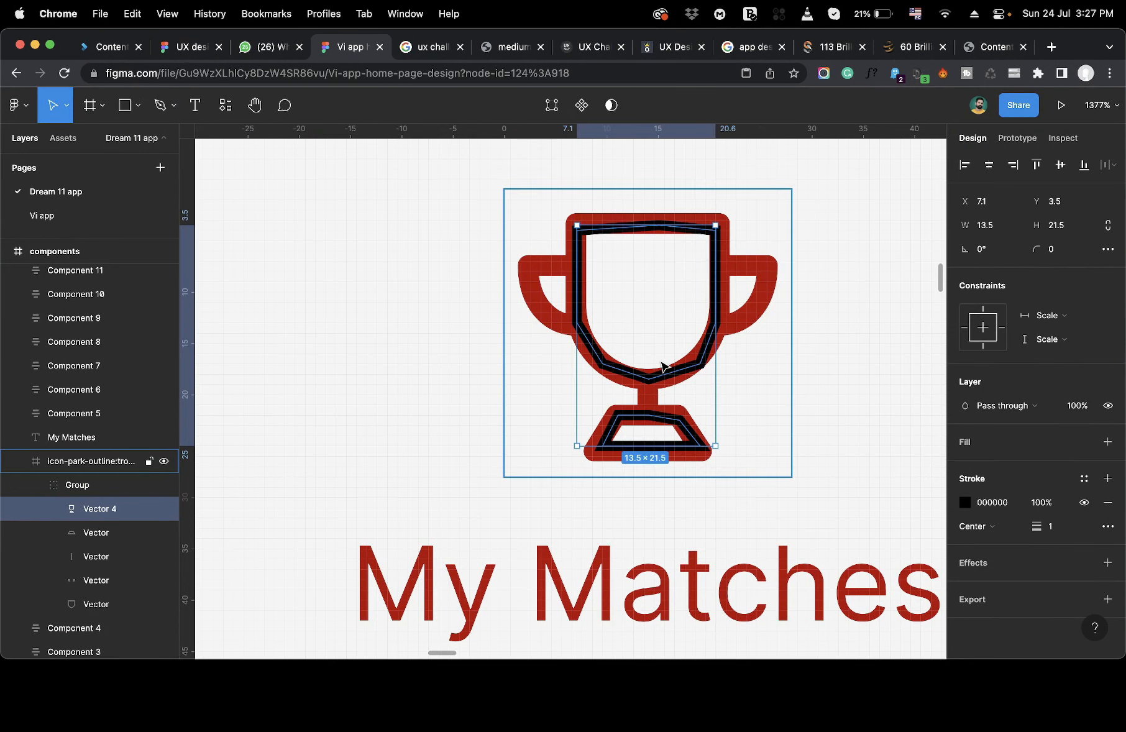
Fill the traced trophy vector with the red2 color style and remove its black stroke.
left_click(1107, 442)
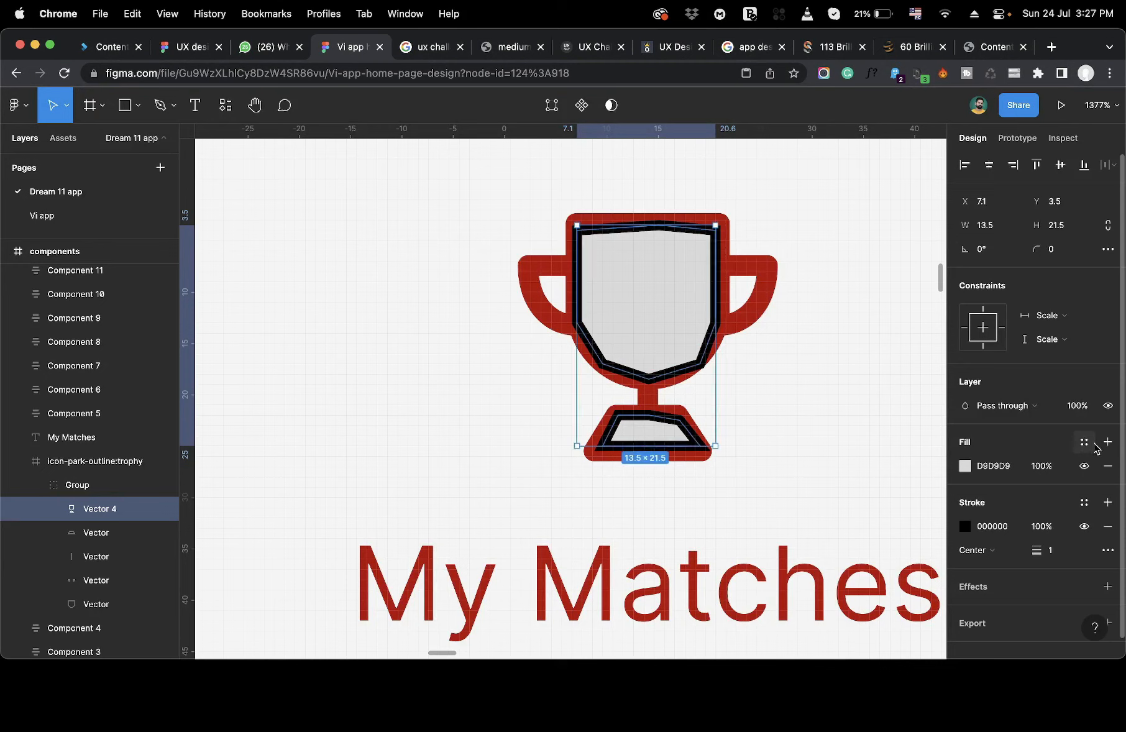
left_click(1092, 443)
left_click(1025, 533)
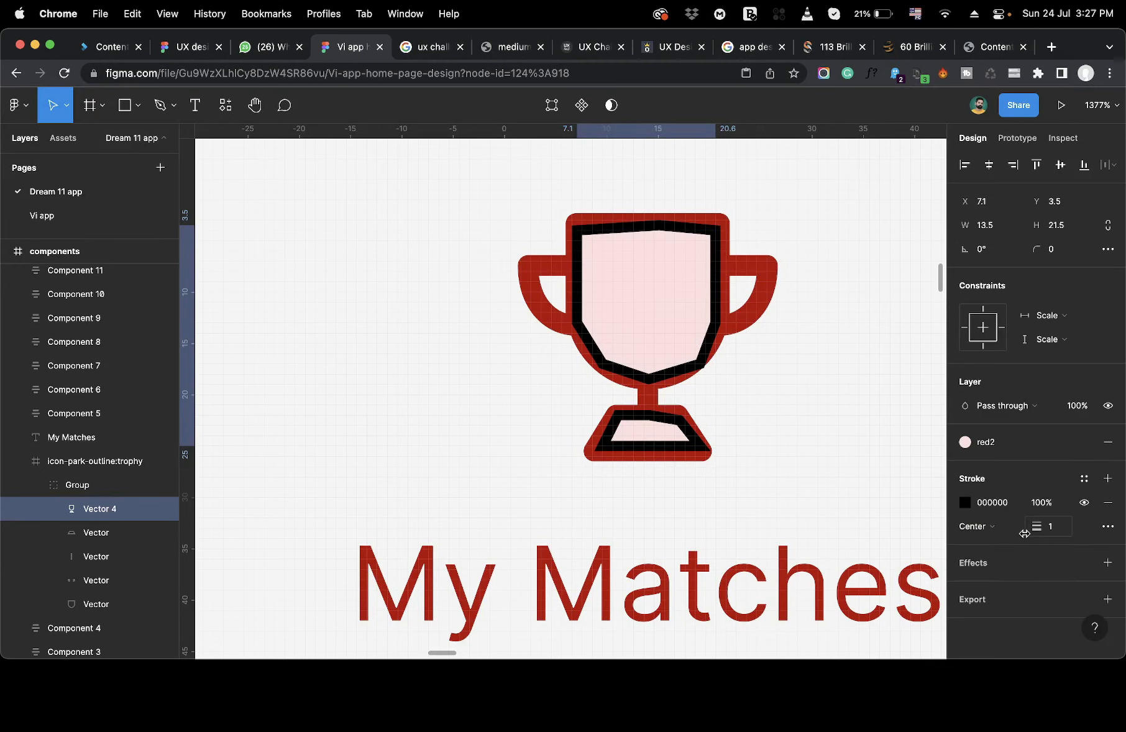
left_click(1107, 502)
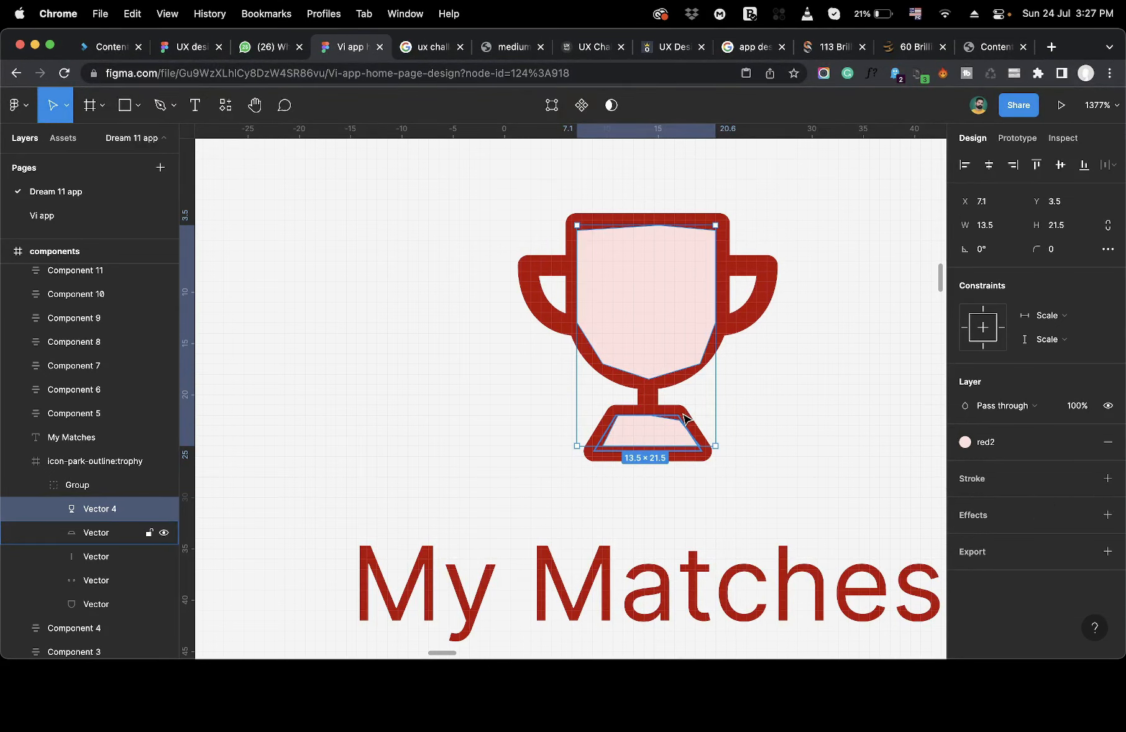
Send the traced red2 trophy vector to the back of its group, behind the red outline vectors.
key("bracketleft")
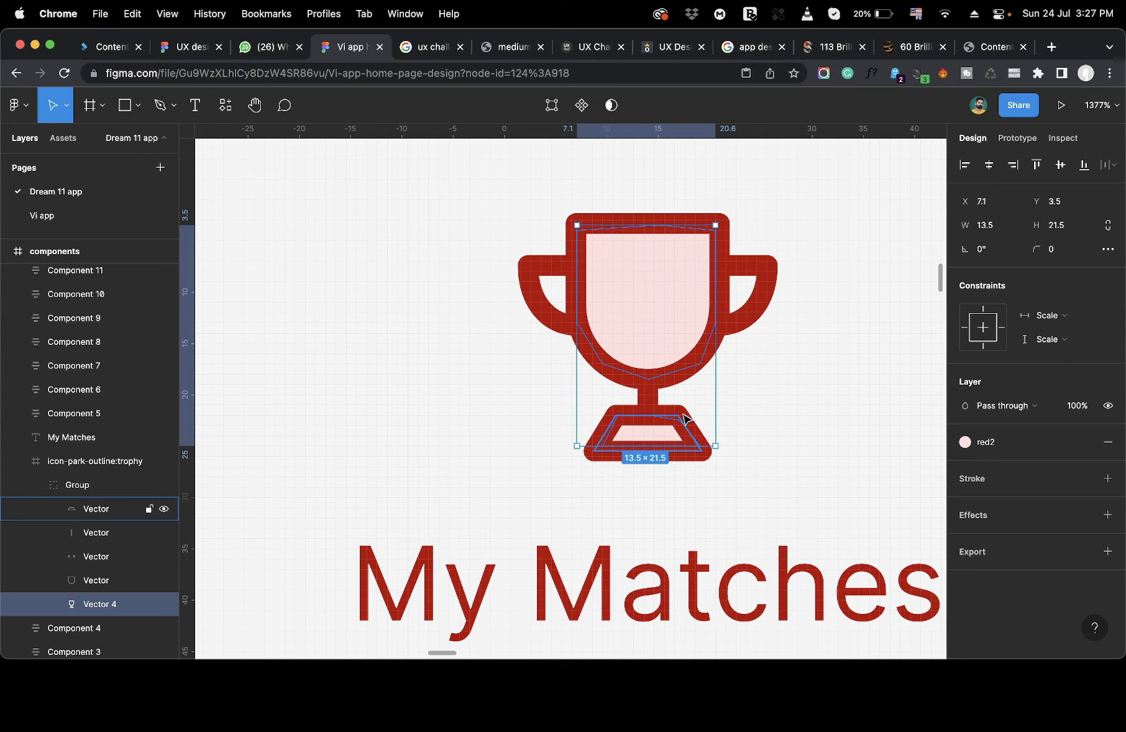
left_click(752, 423)
scroll(768, 433, "down", 3)
scroll(768, 433, "down", 5)
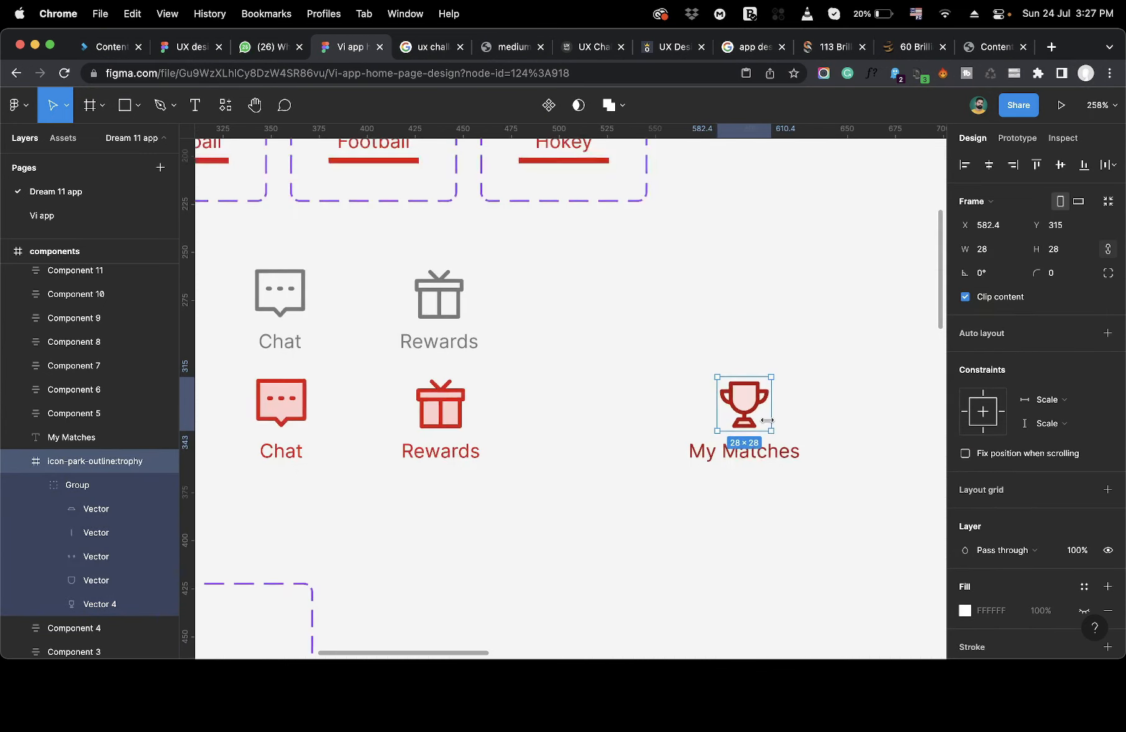
scroll(773, 445, "right", 2)
left_click(756, 455)
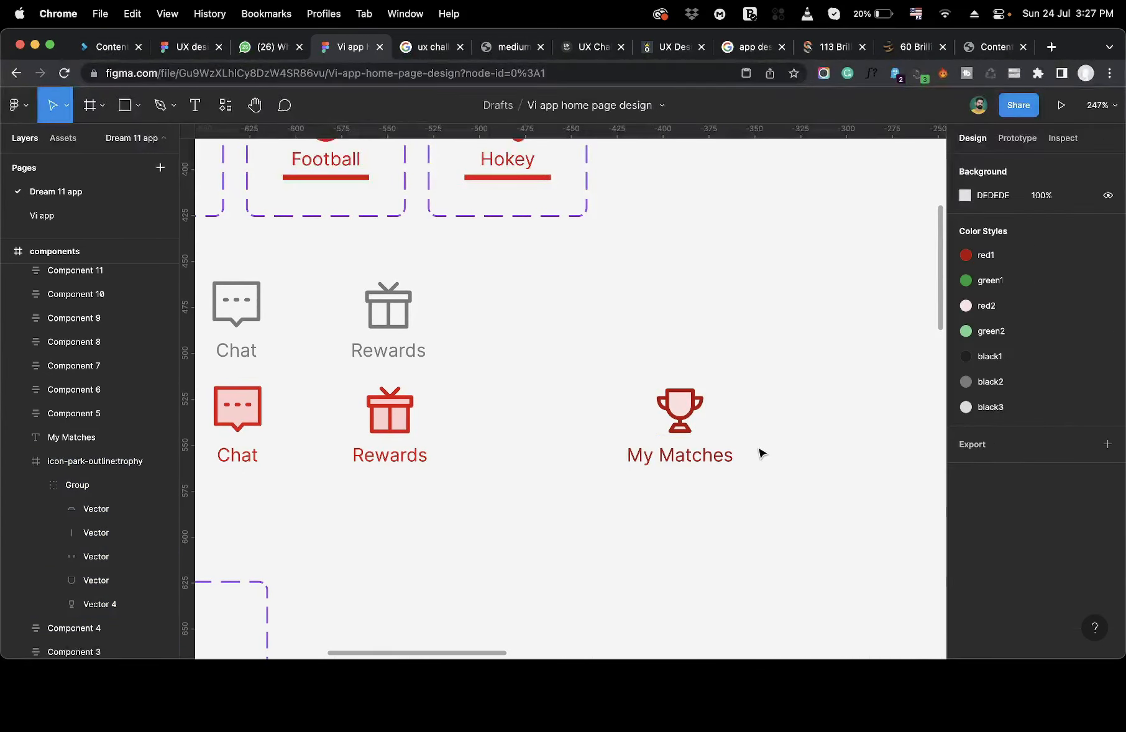
scroll(771, 442, "down", 4)
scroll(785, 426, "up", 2)
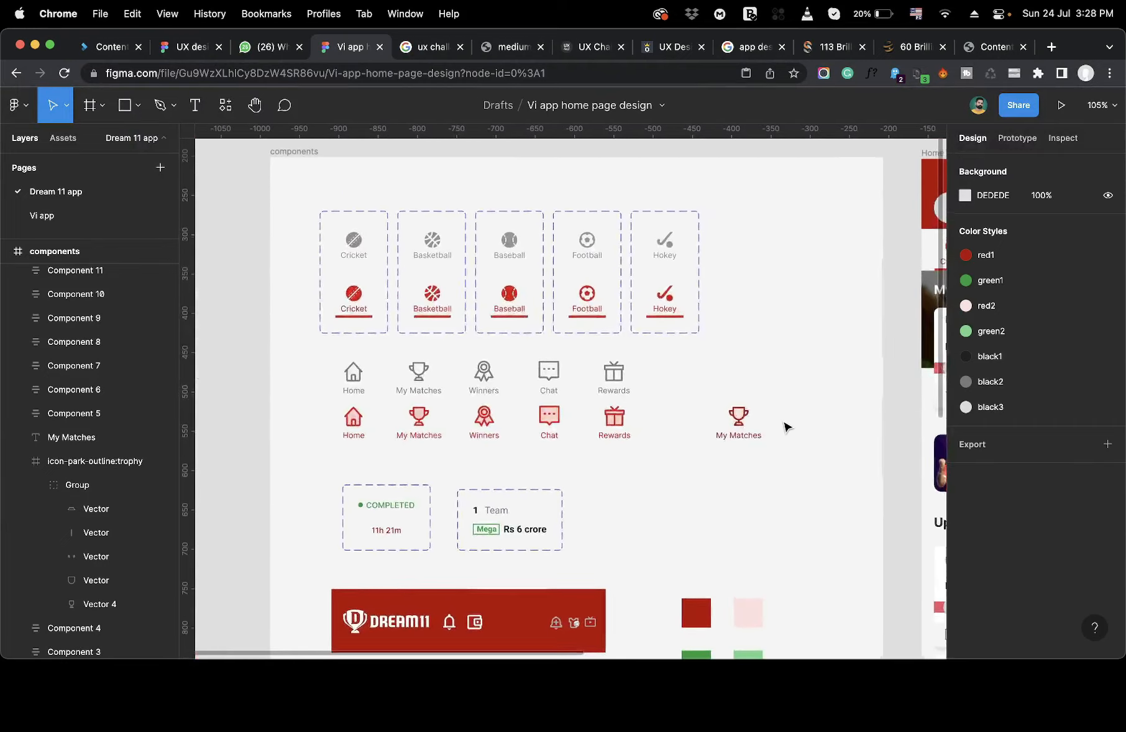
scroll(786, 428, "up", 3)
Combine the loose trophy icon and its My Matches label in an auto layout, make it a component, and add a second variant.
left_click(694, 428)
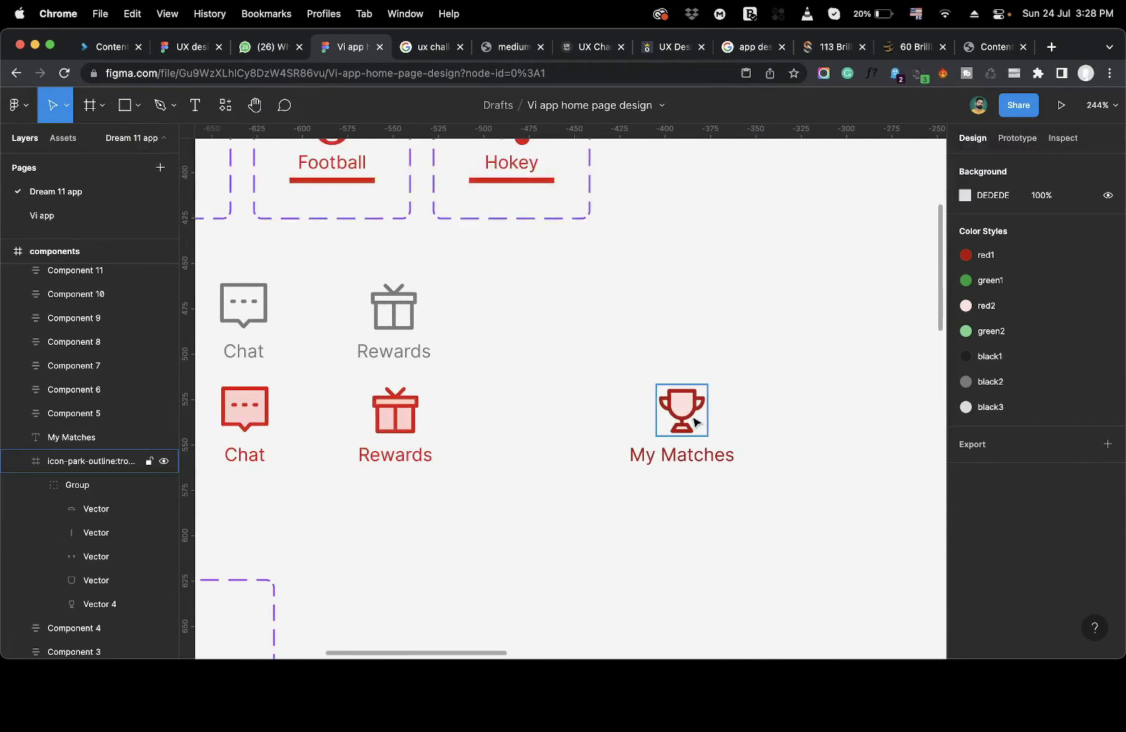
left_click(718, 456, "shift")
key("shift+a")
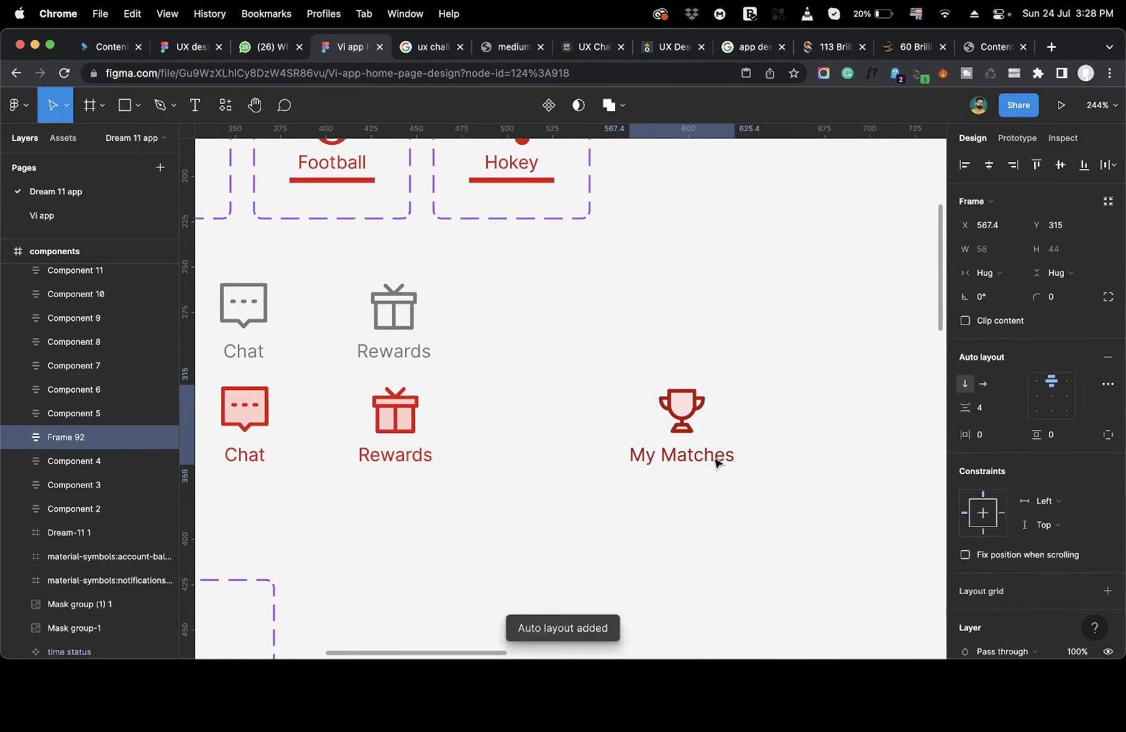
left_click(550, 115)
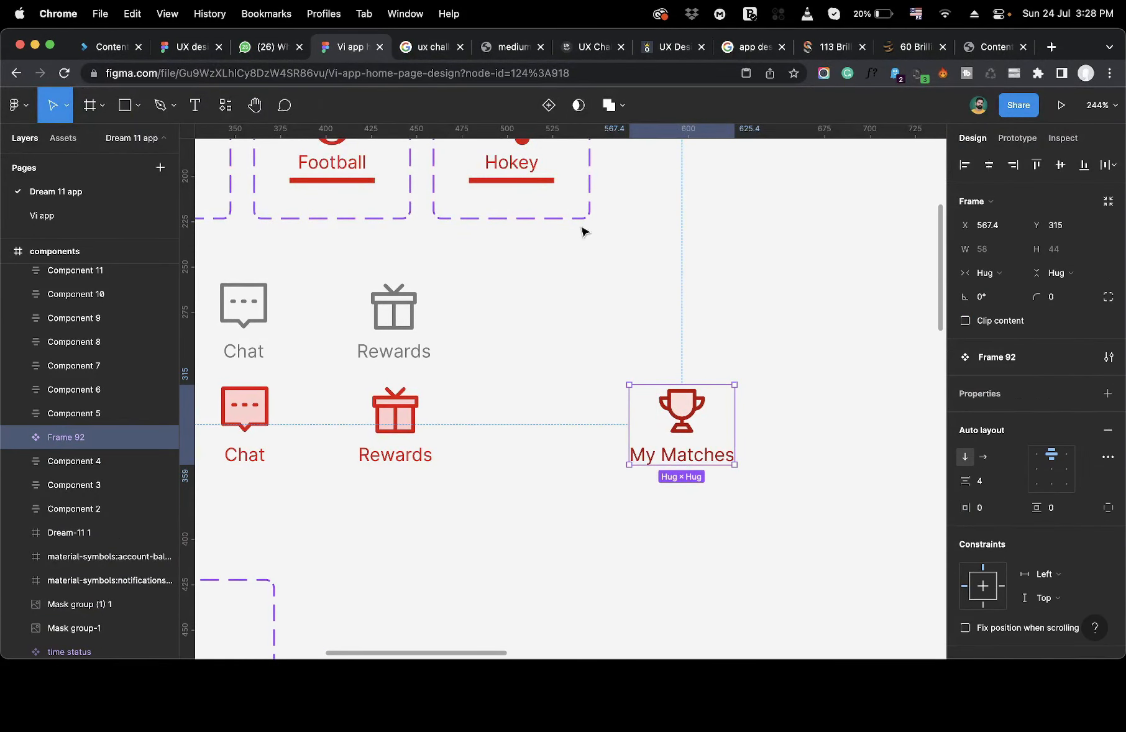
left_click(547, 106)
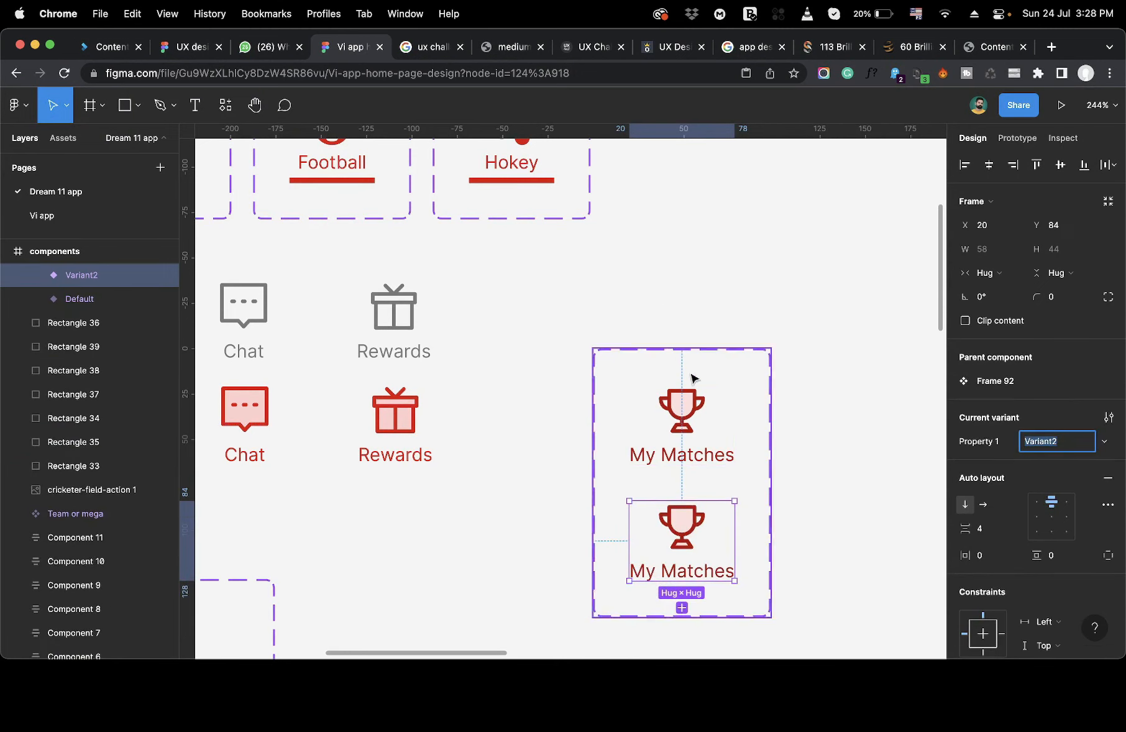
Replace the red2 fill of the traced trophy vector in the Default variant with solid white FFFFFF.
left_click(681, 412, "super")
scroll(681, 412, "up", 6)
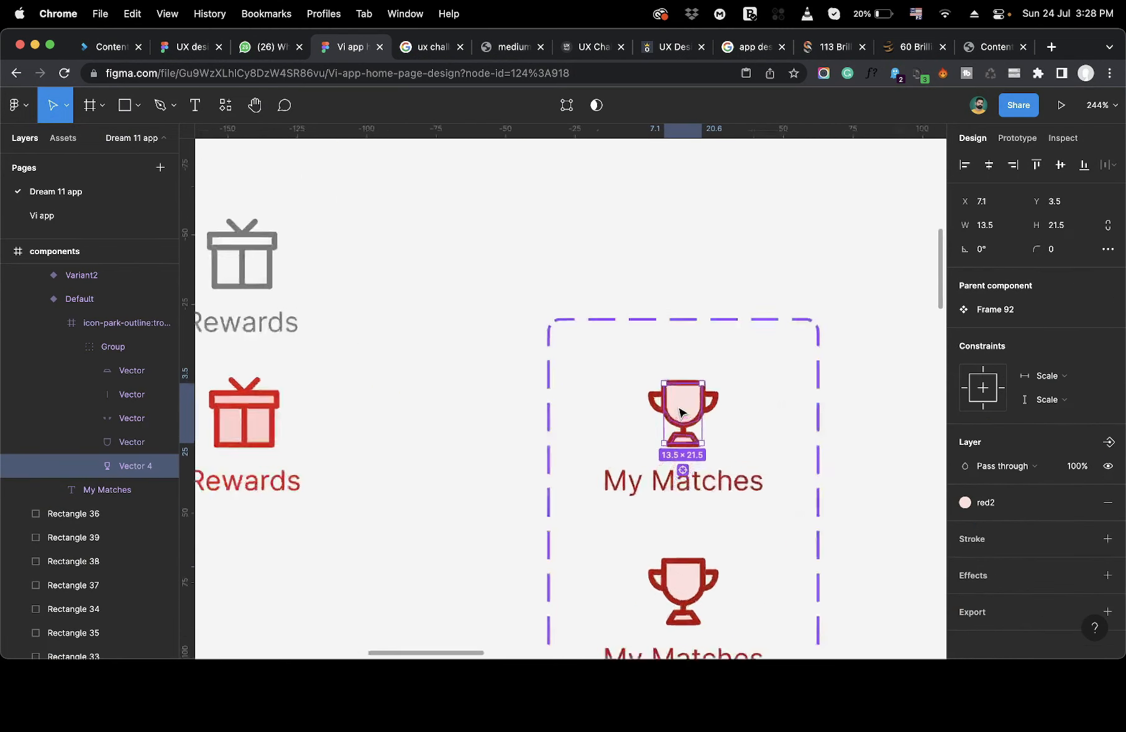
scroll(682, 413, "down", 2)
scroll(681, 413, "up", 2)
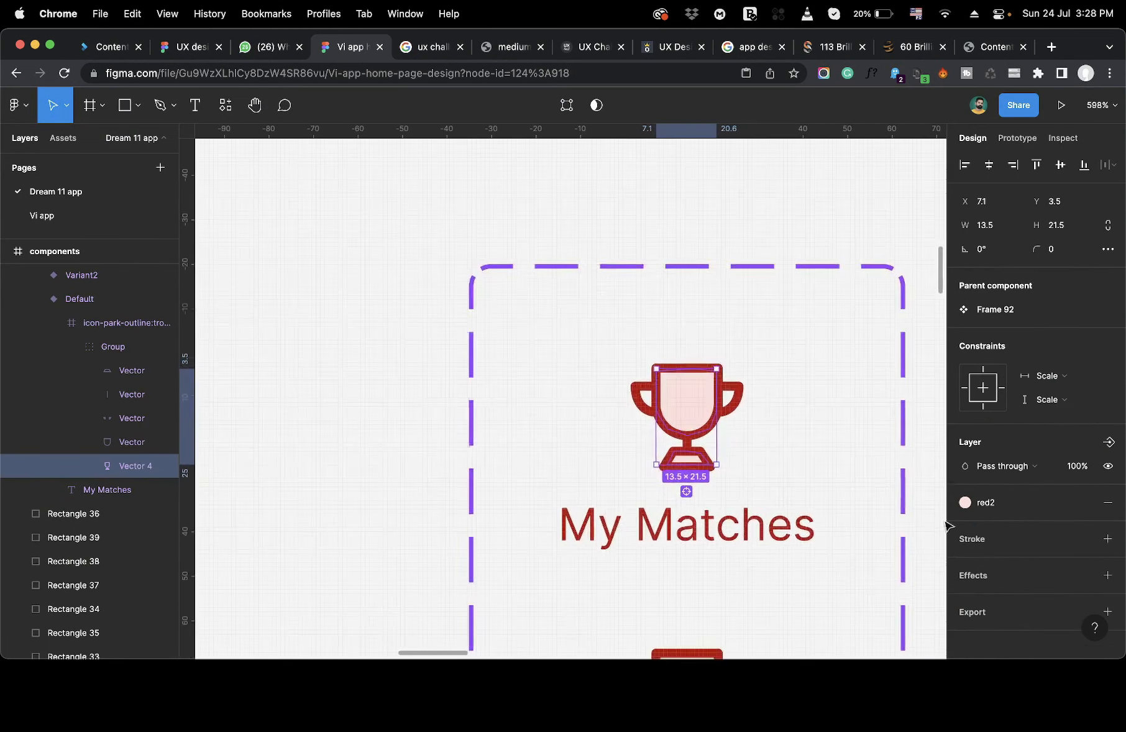
scroll(696, 414, "down", 2)
scroll(696, 413, "down", 2)
scroll(695, 413, "right", 1)
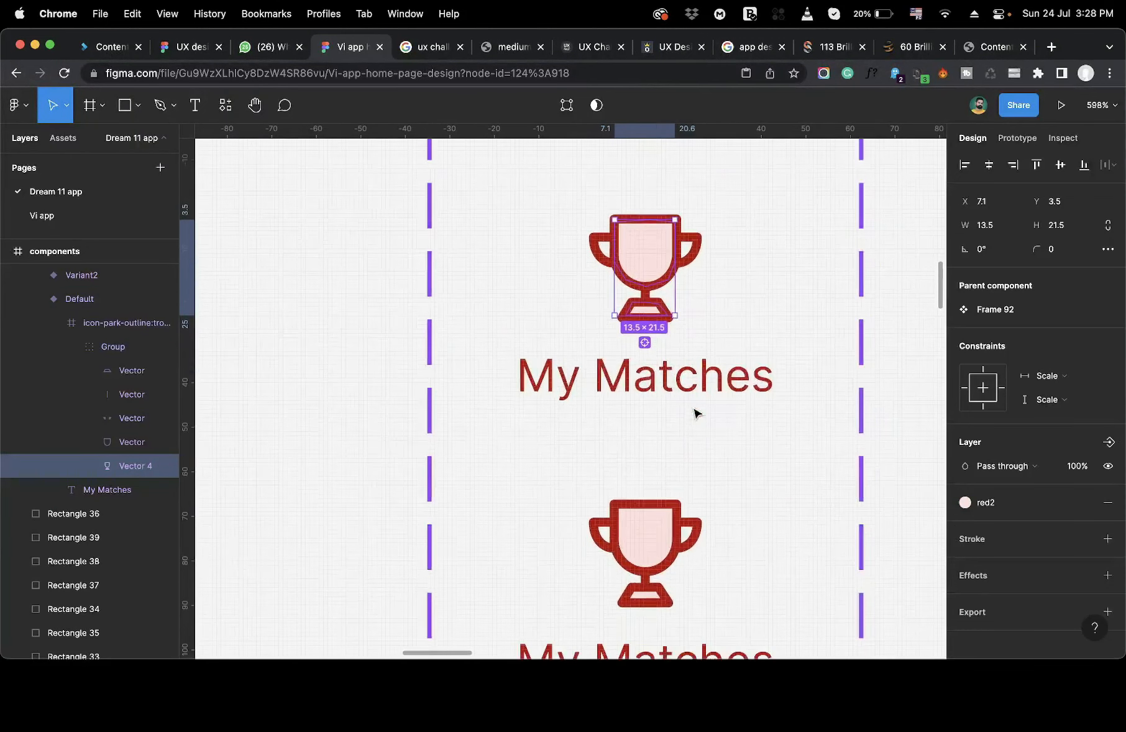
left_click(968, 503)
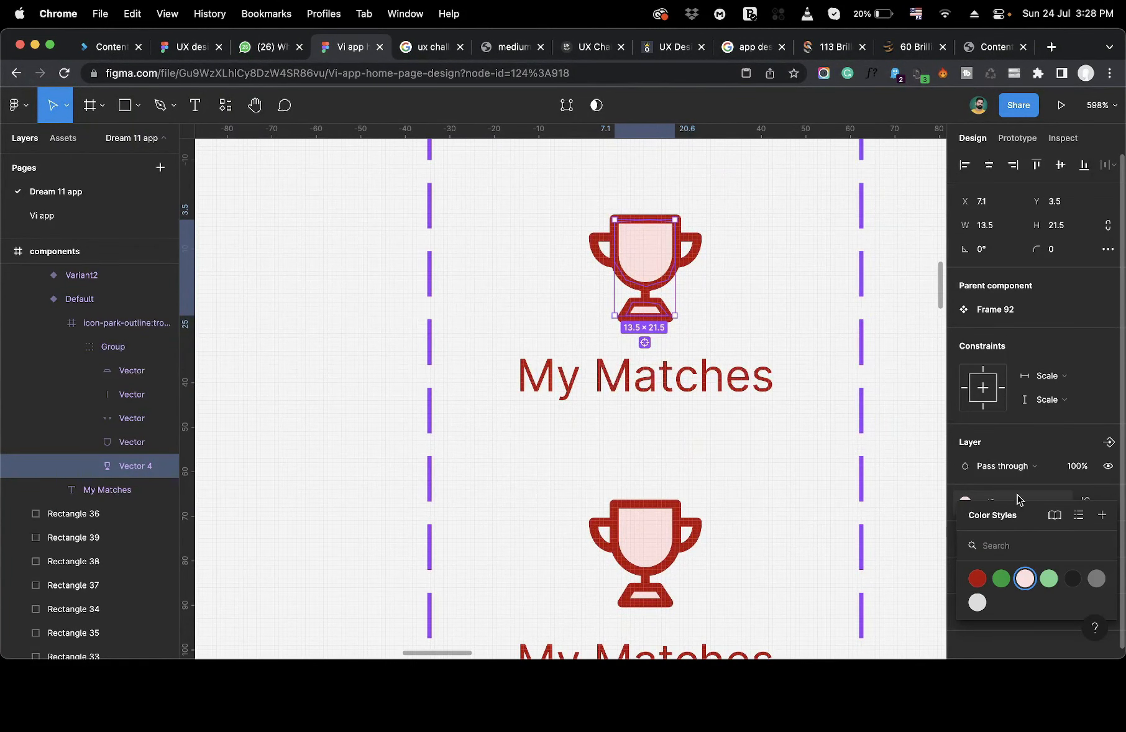
left_click(1084, 498)
left_click(1107, 494)
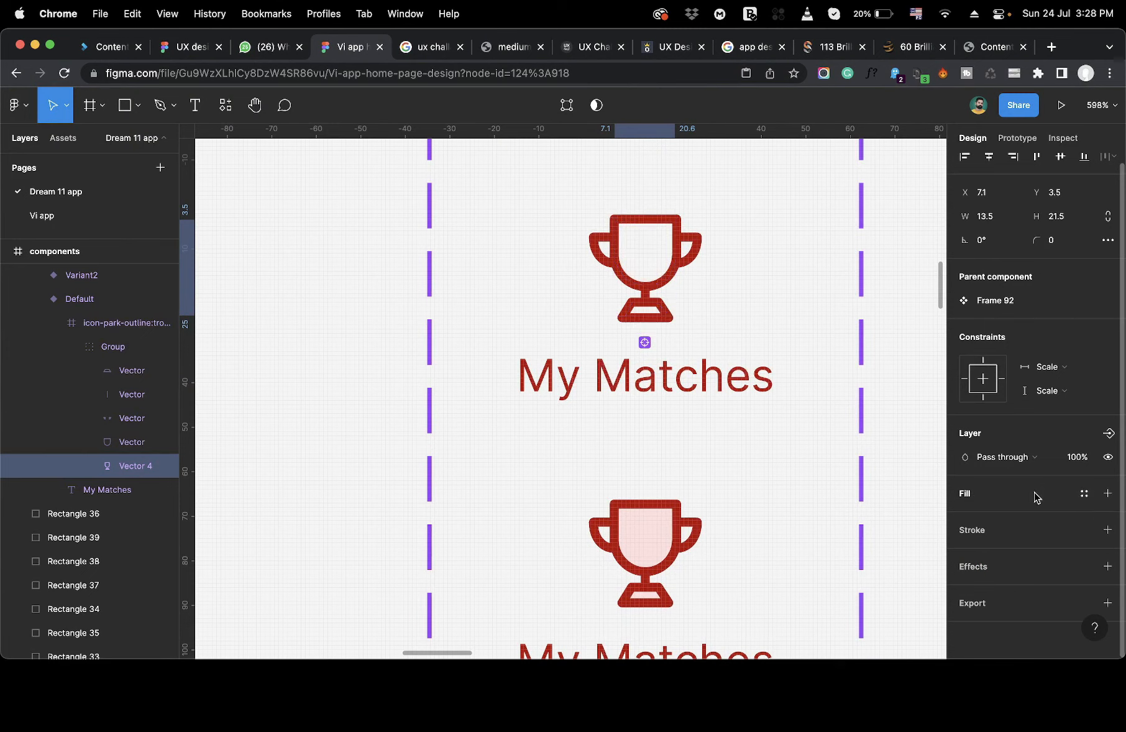
left_click(1108, 493)
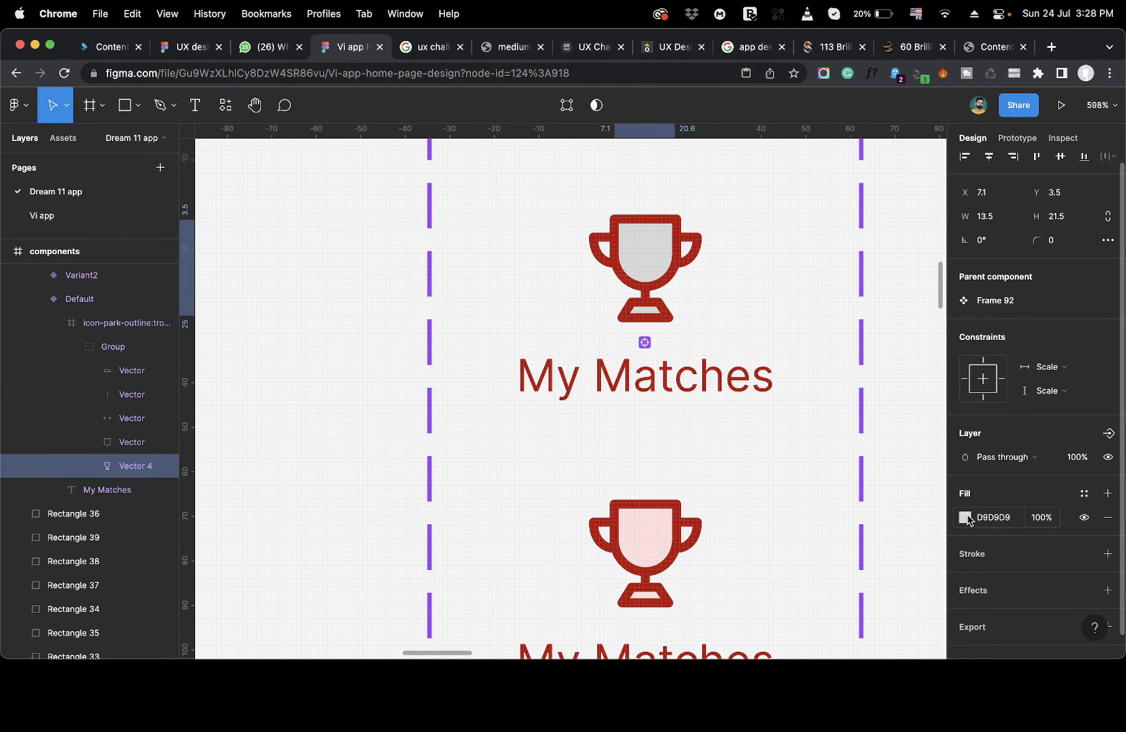
left_click(966, 520)
left_click_drag(822, 344, 693, 253)
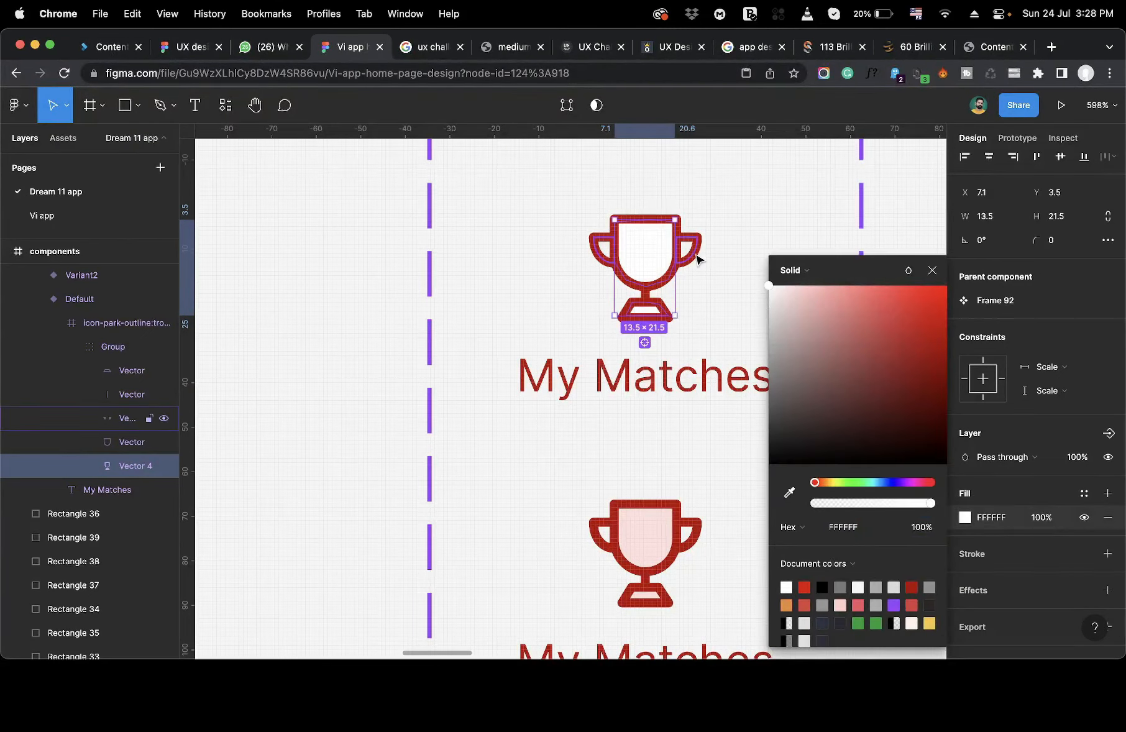
left_click(375, 289)
Change the Default variant's red1 selection color to the black2 color style.
scroll(594, 339, "down", 10)
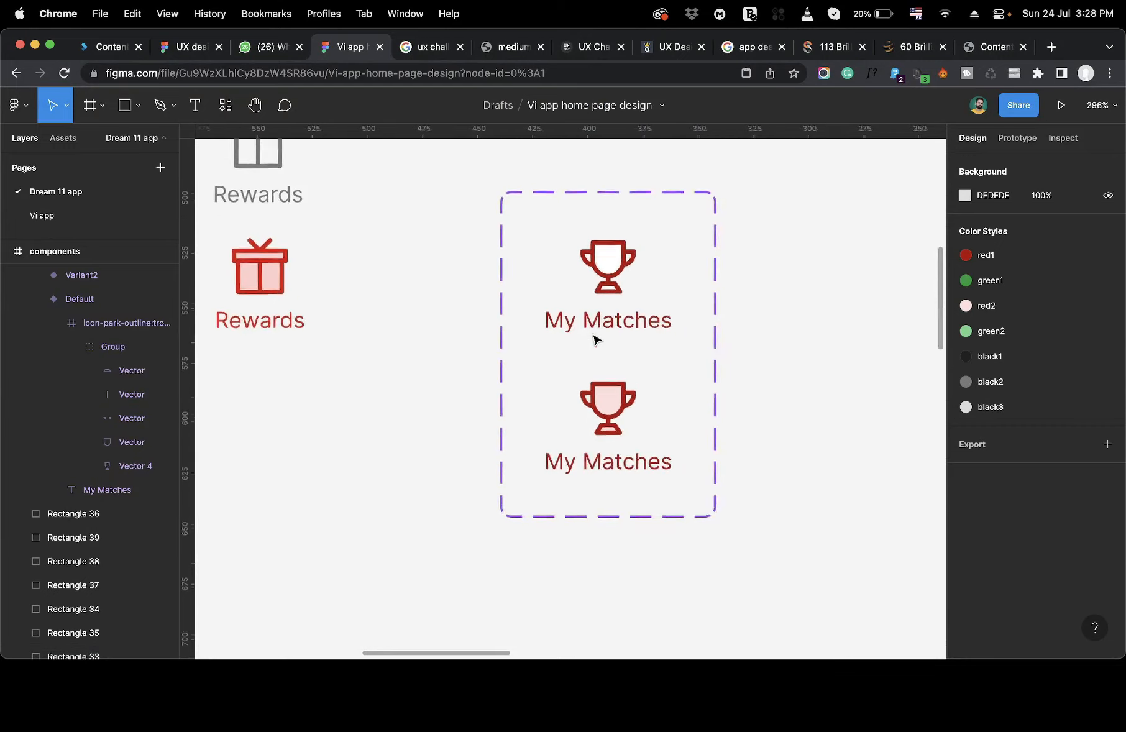
left_click(625, 311)
left_click(625, 311)
scroll(1006, 503, "down", 5)
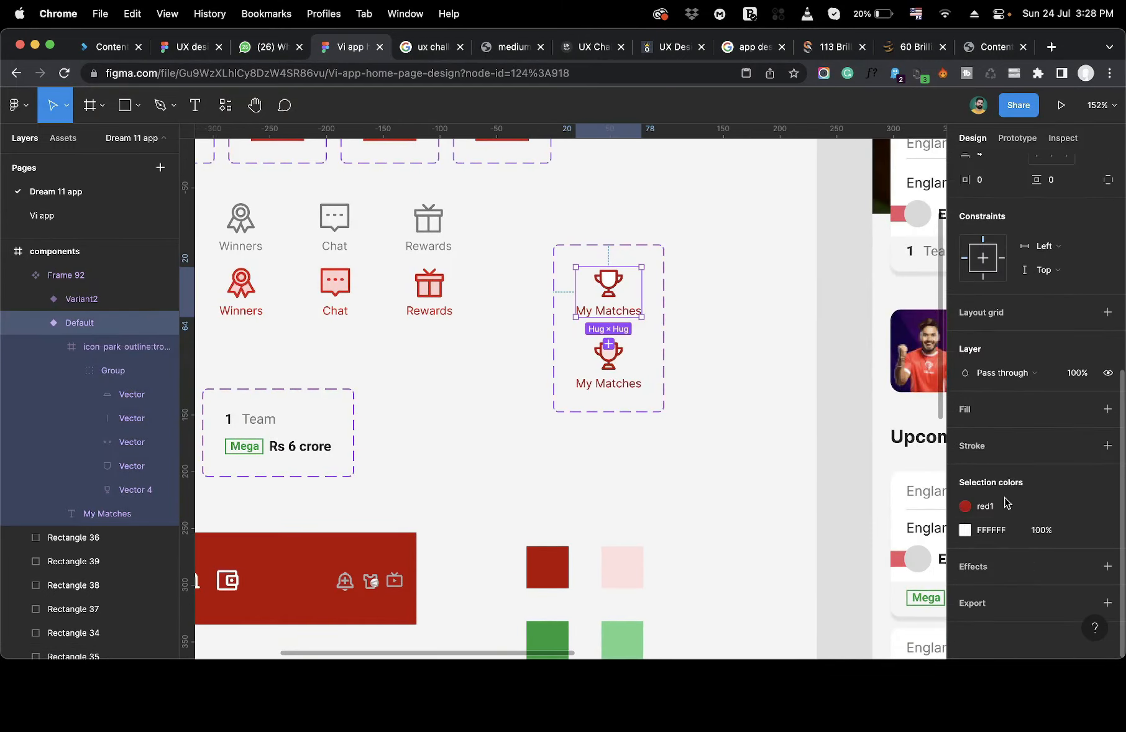
left_click(965, 507)
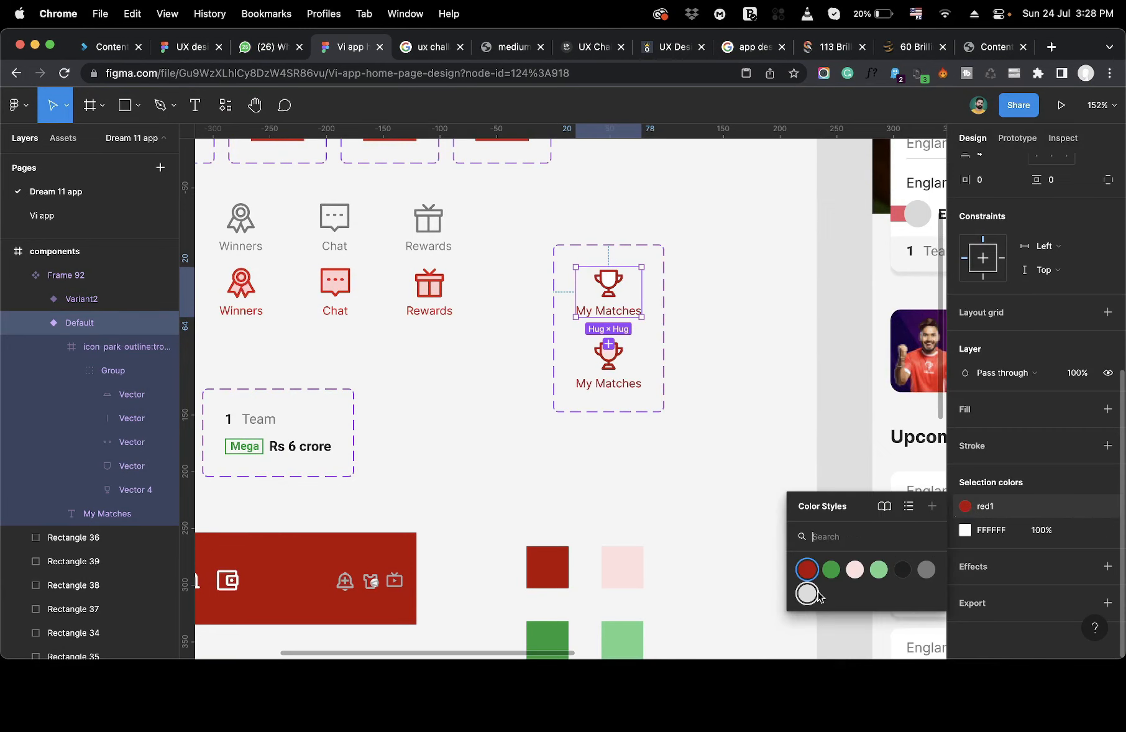
left_click(925, 570)
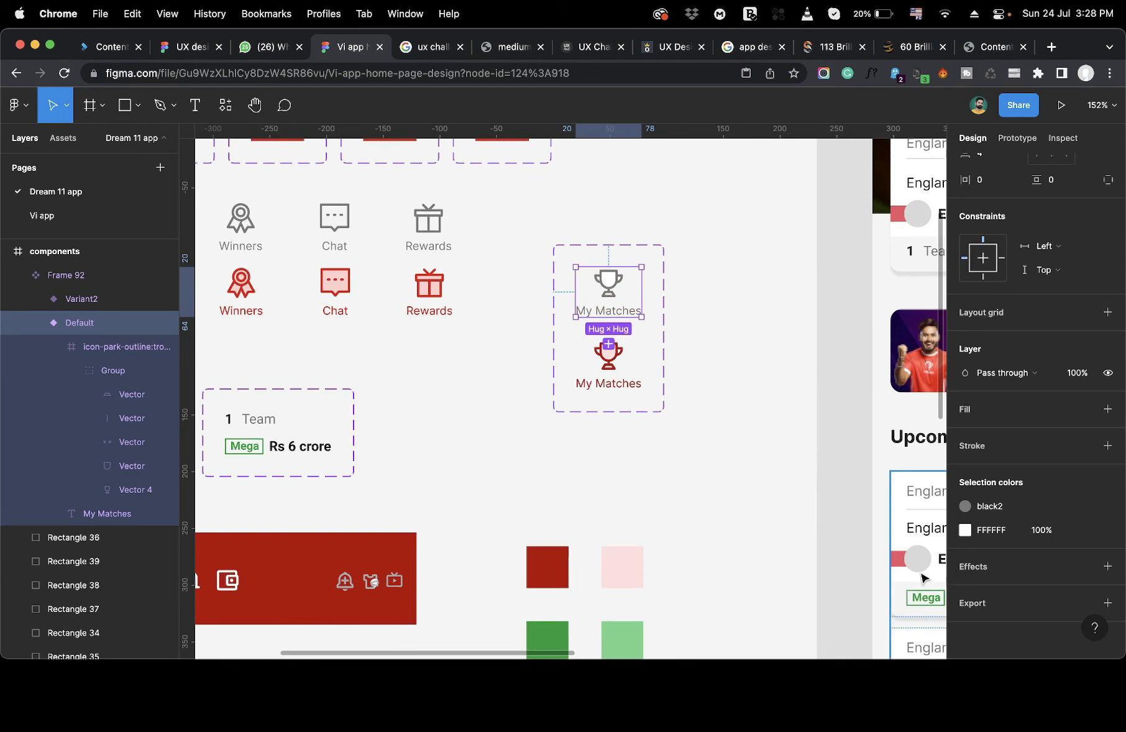
left_click(726, 489)
scroll(723, 487, "down", 5)
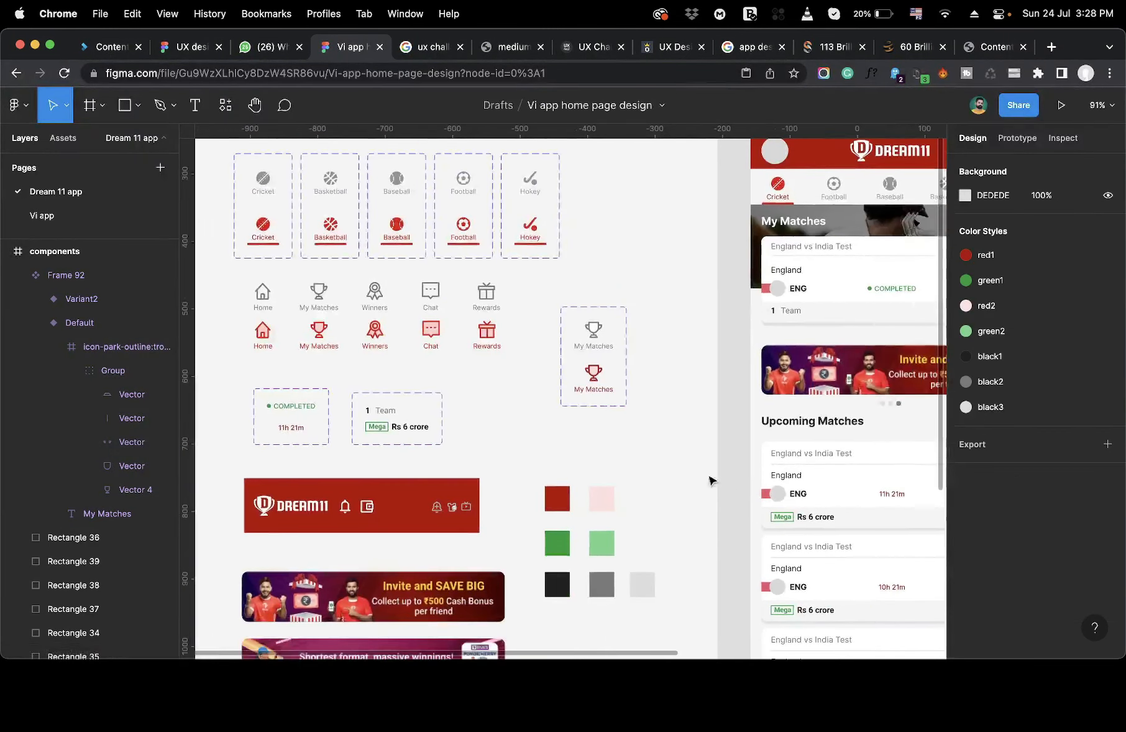
Move the two-variant My Matches component set closer to the nav icon rows, to about X 524, Y 250.
left_click(585, 382)
scroll(677, 410, "right", 3)
scroll(677, 409, "down", 2)
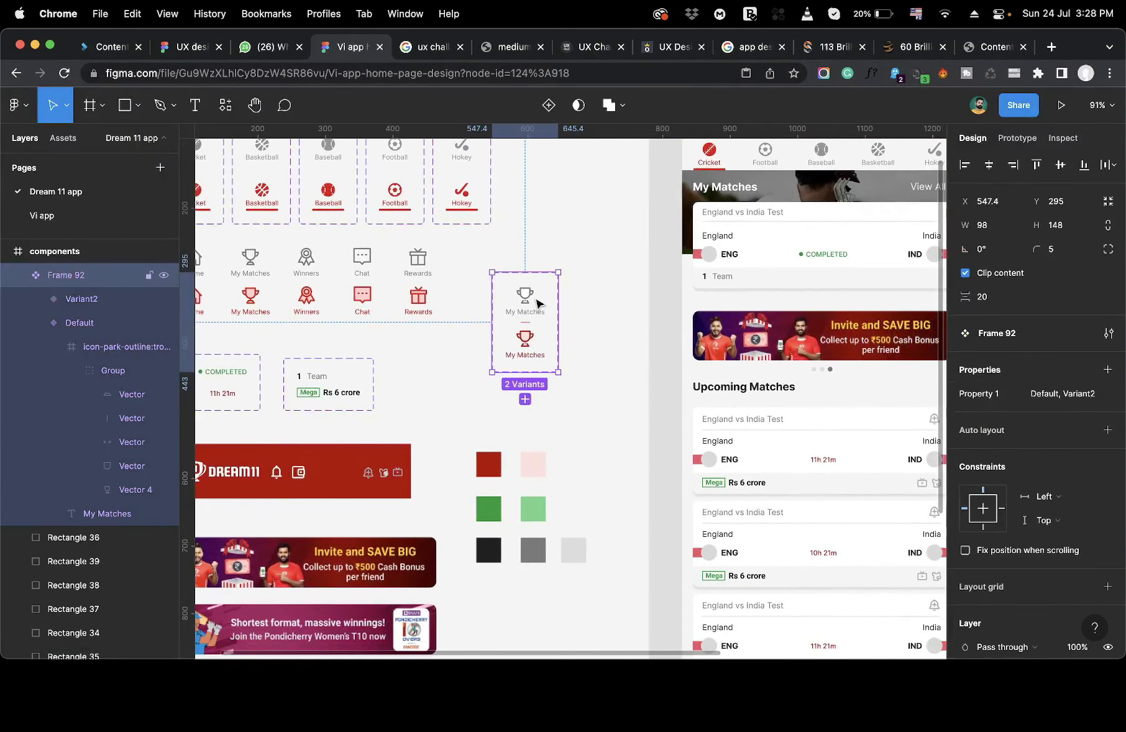
left_click_drag(536, 338, 521, 308)
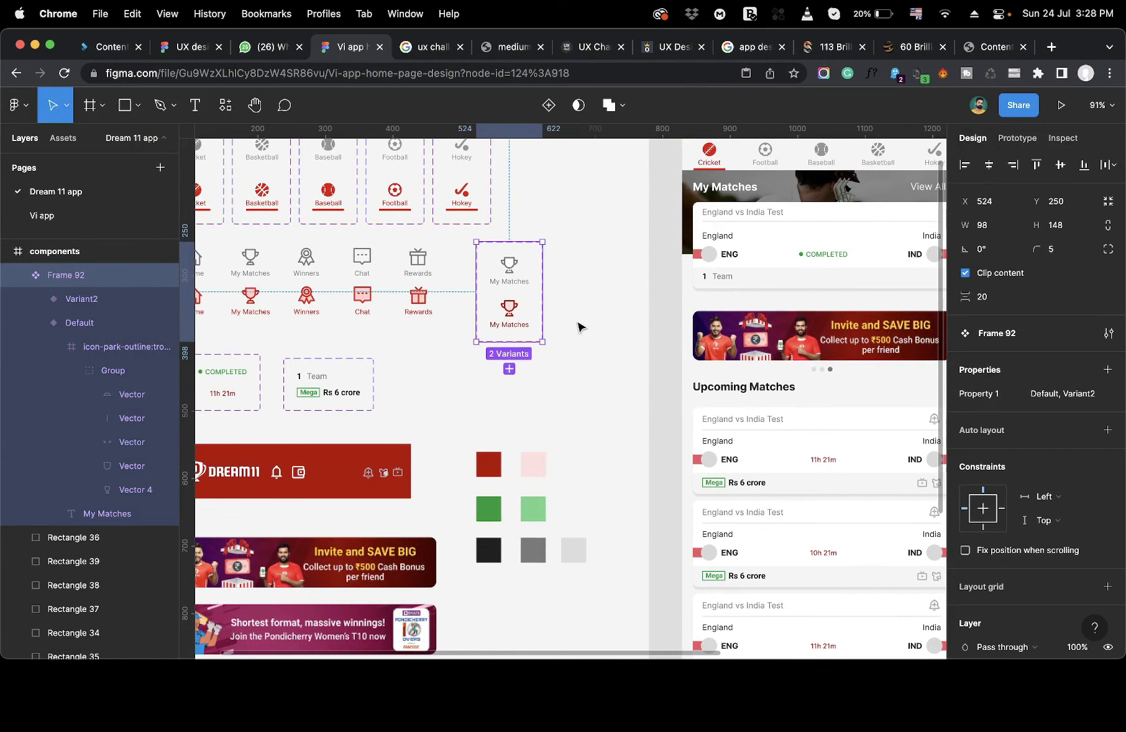
left_click(589, 329)
scroll(589, 329, "down", 4)
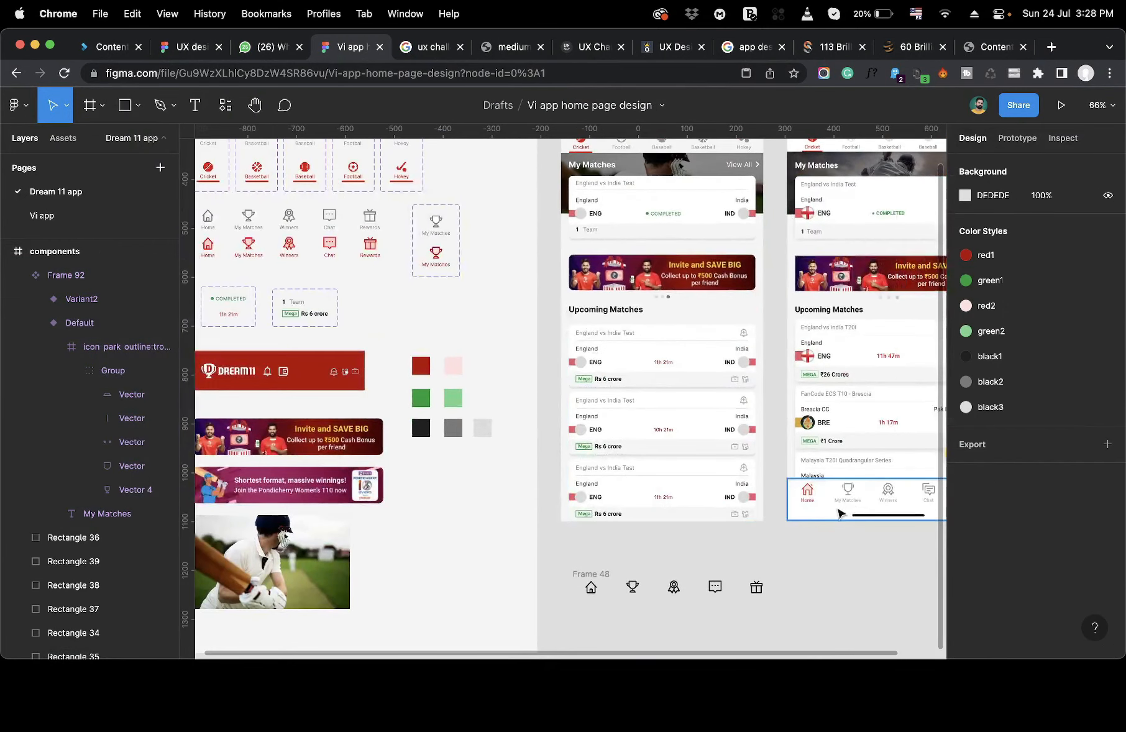
scroll(460, 283, "left", 5)
scroll(460, 283, "up", 2)
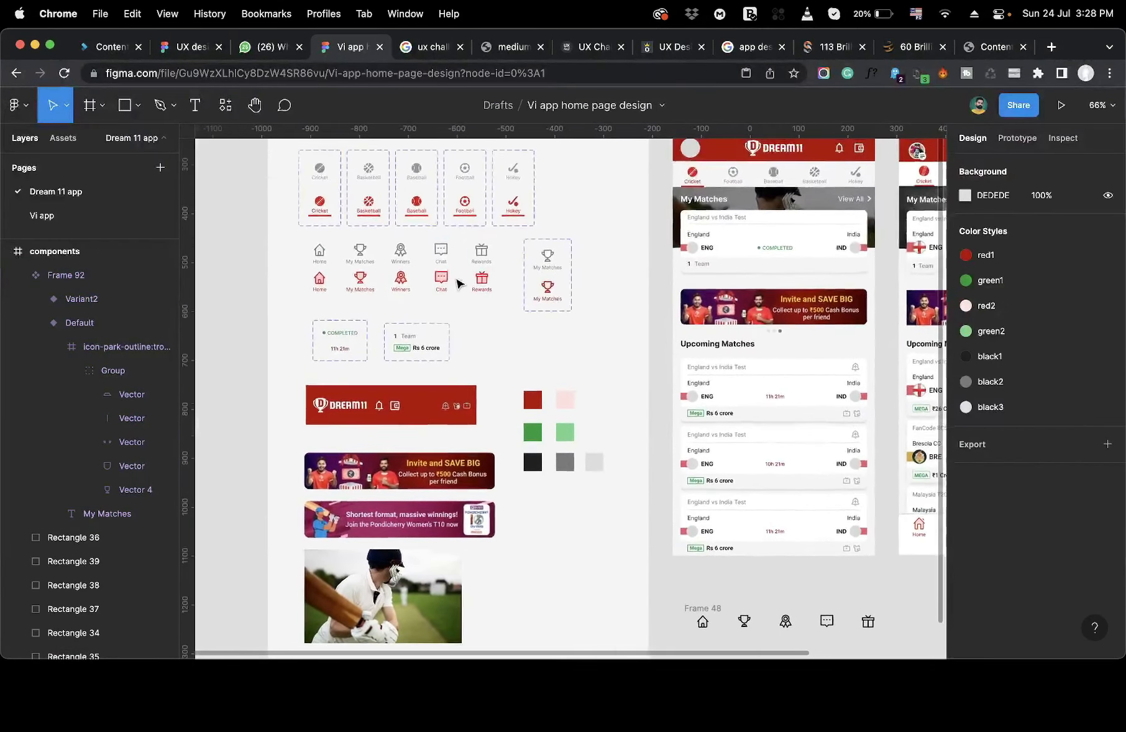
Delete the two-variant My Matches component set beside the nav icon rows.
left_click(541, 272)
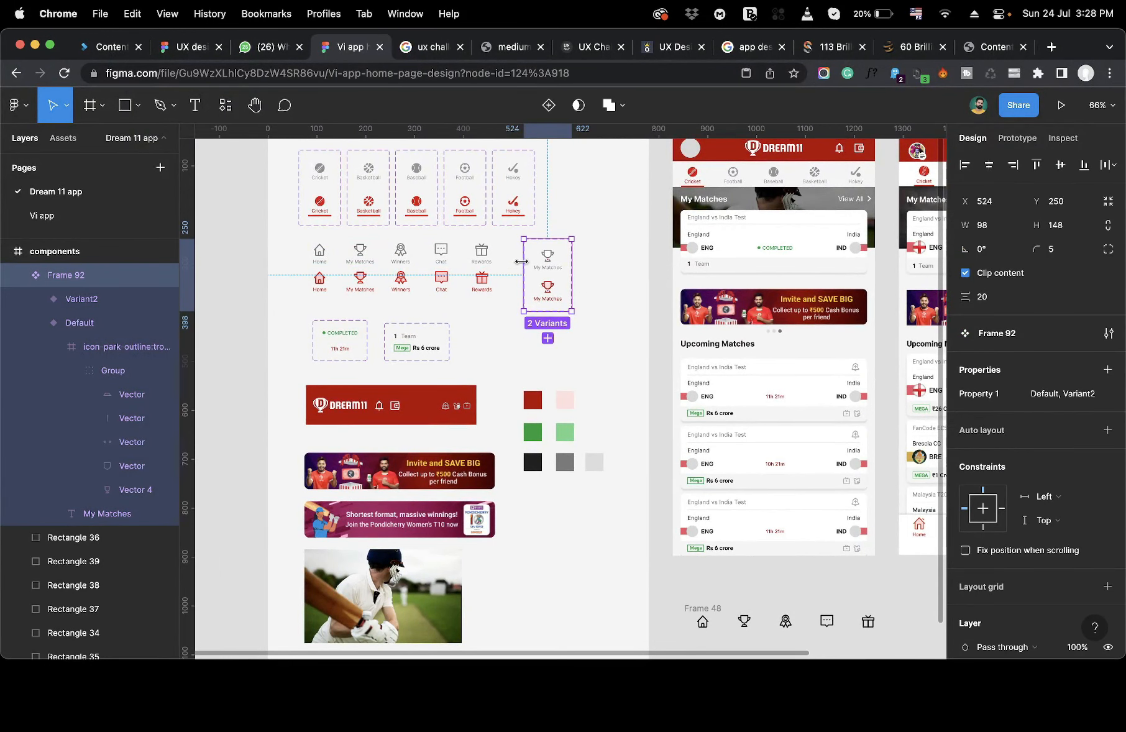
key("Escape")
scroll(566, 307, "left", 3)
scroll(566, 307, "up", 1)
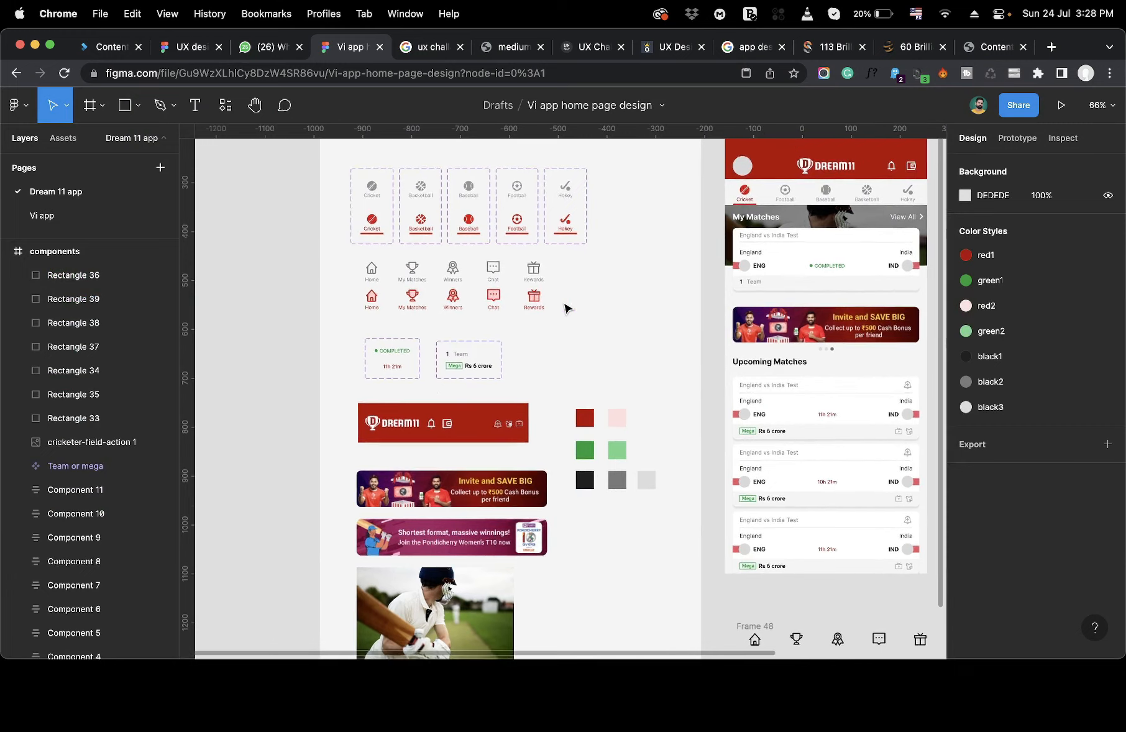
Turn the grey Home and grey My Matches nav item frames into two separate components.
scroll(361, 303, "up", 5)
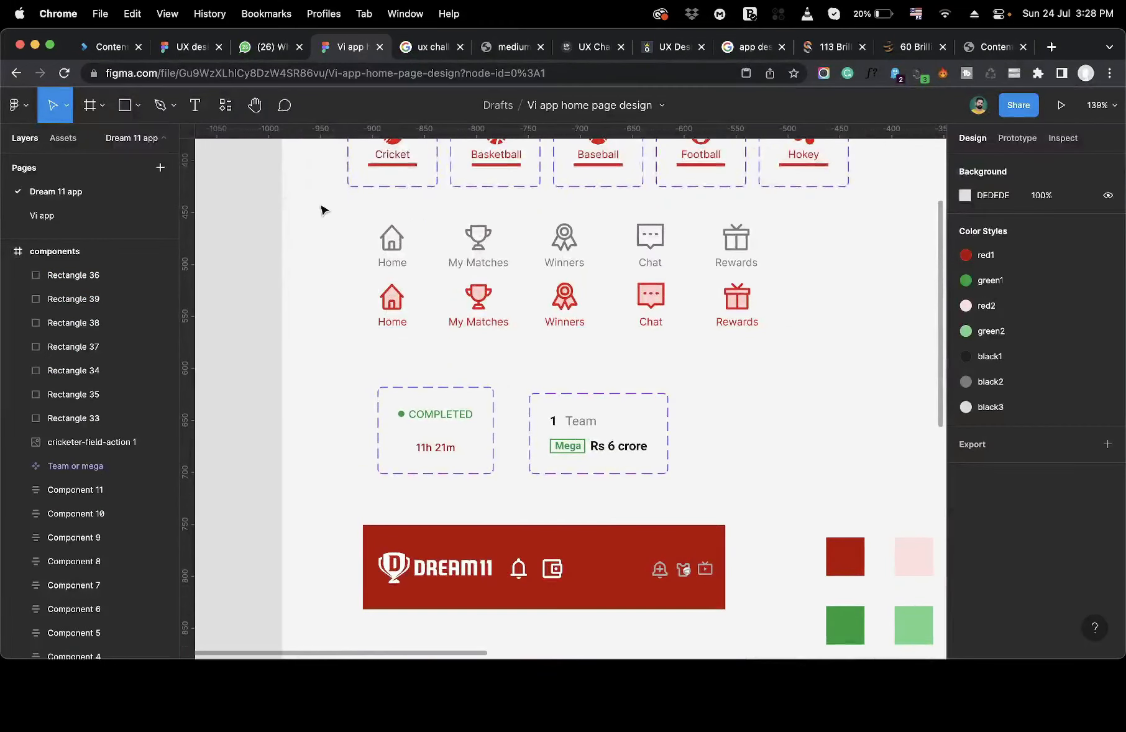
scroll(321, 210, "up", 4)
scroll(321, 209, "right", 1)
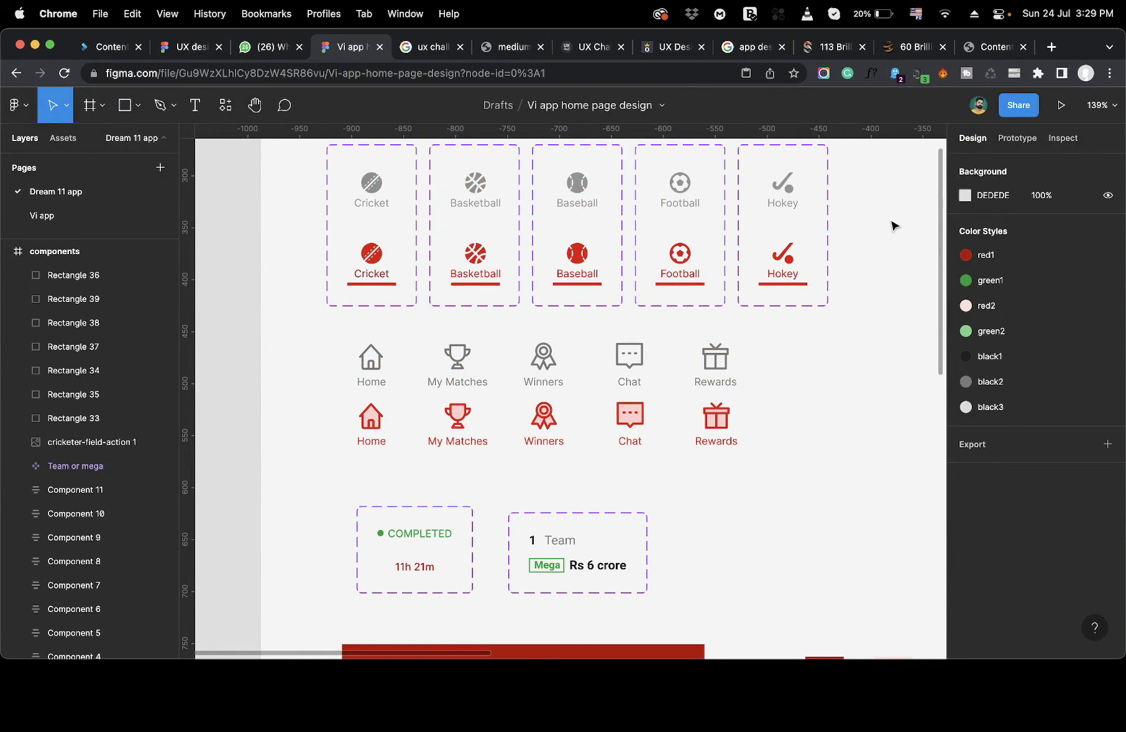
scroll(767, 324, "down", 3)
scroll(767, 325, "right", 1)
left_click_drag(360, 272, 734, 373)
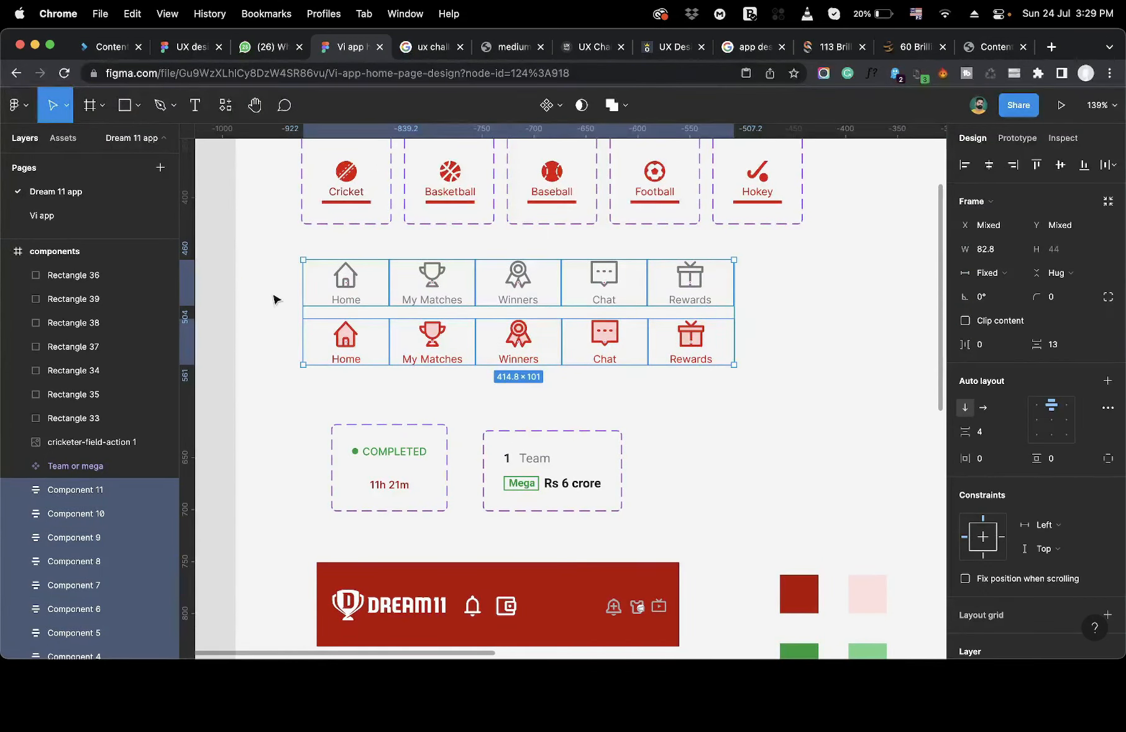
left_click(234, 299)
left_click(323, 297)
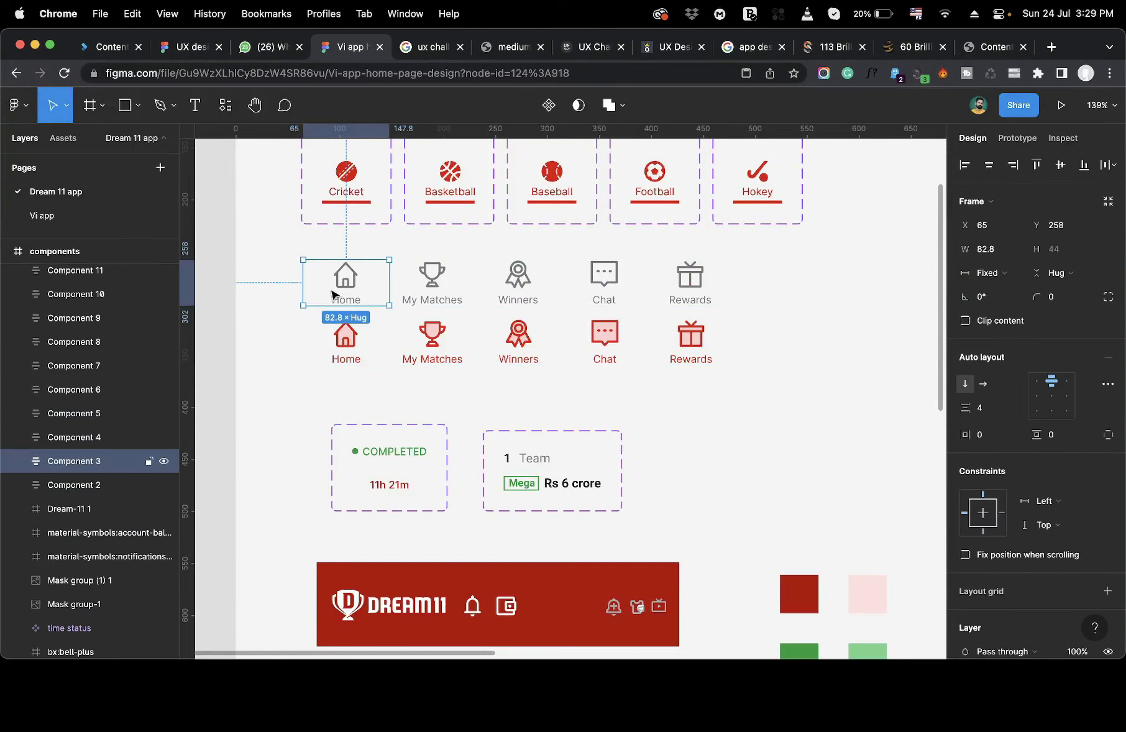
left_click(557, 107)
left_click(432, 277)
left_click(548, 105)
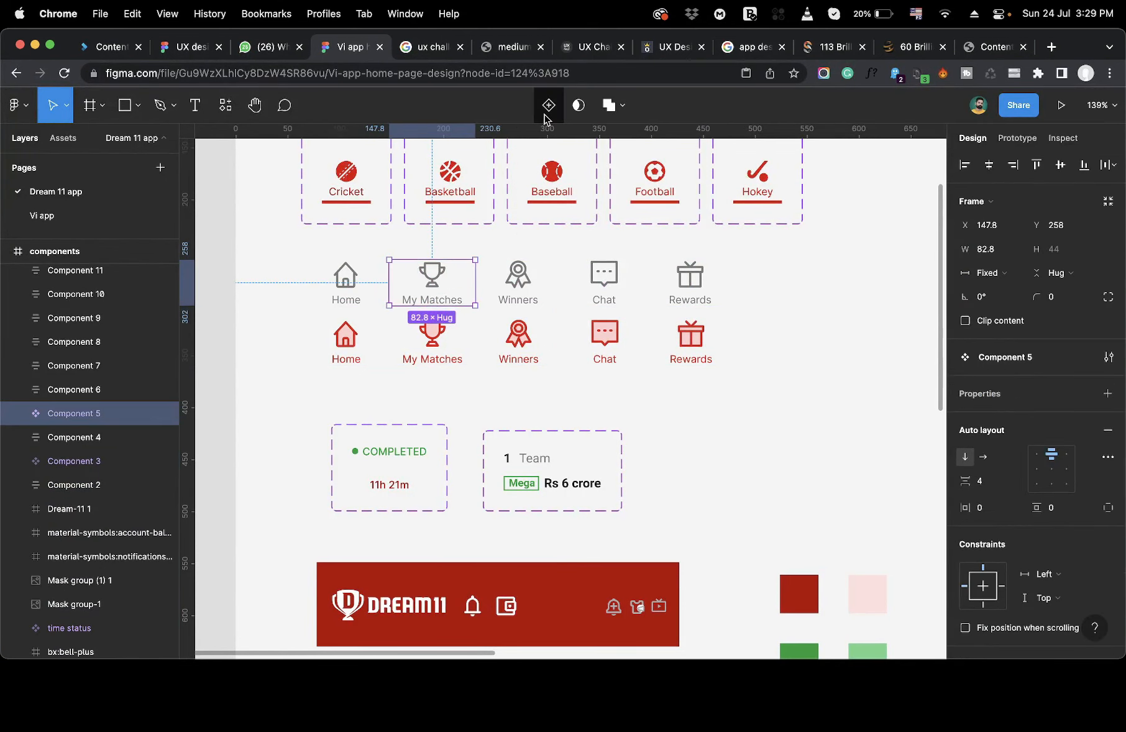
left_click(540, 256)
left_click(535, 267)
left_click(632, 273)
left_click(520, 285)
left_click(603, 277, "shift")
left_click(786, 257)
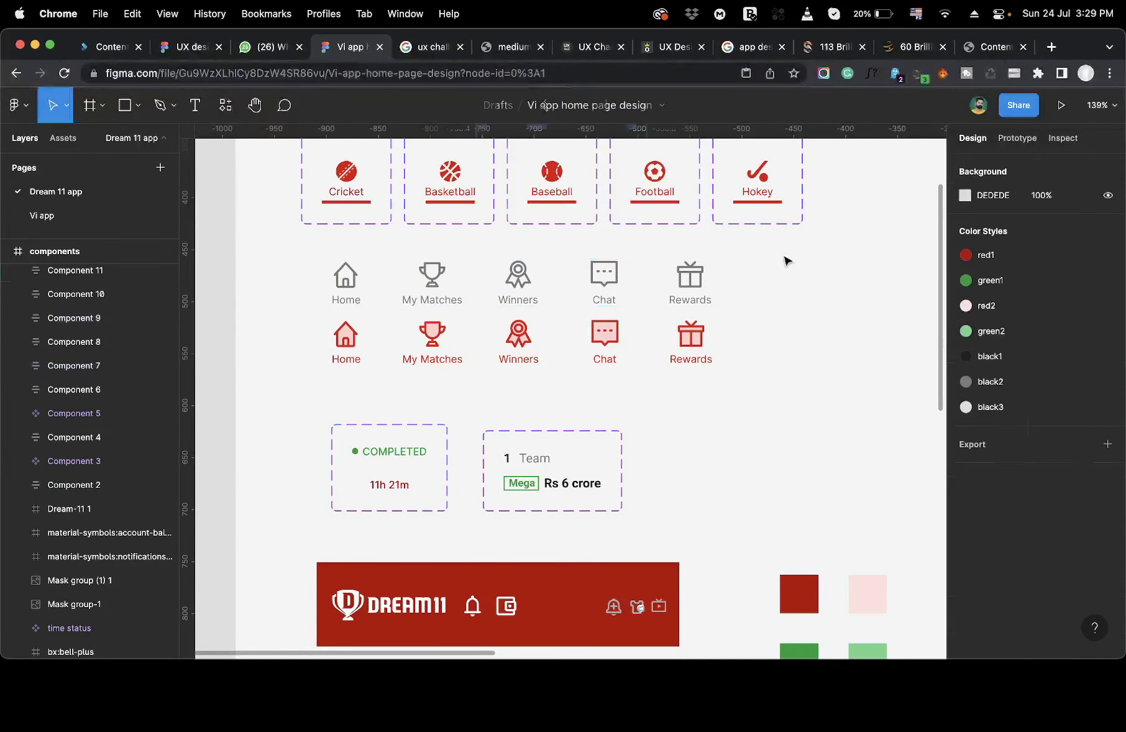
Turn the three remaining grey and all five red nav item frames into separate components and select the red Home component.
left_click(546, 276)
left_click(616, 289, "shift")
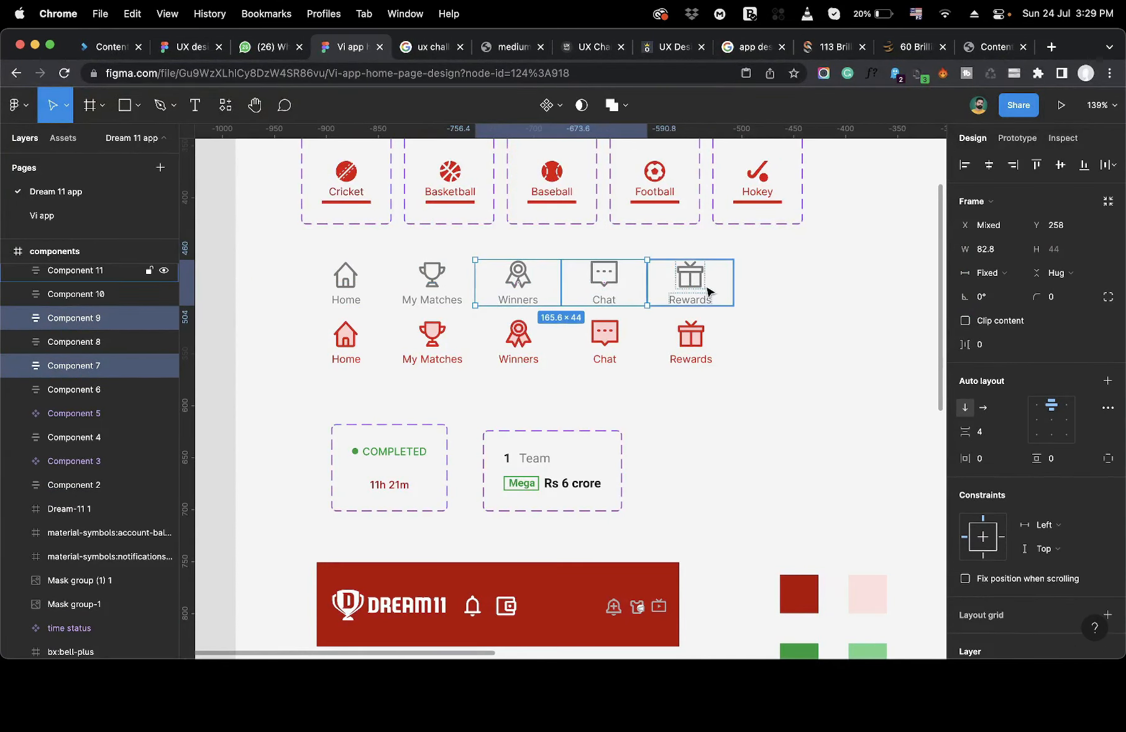
left_click(726, 284)
left_click_drag(726, 284, 469, 371)
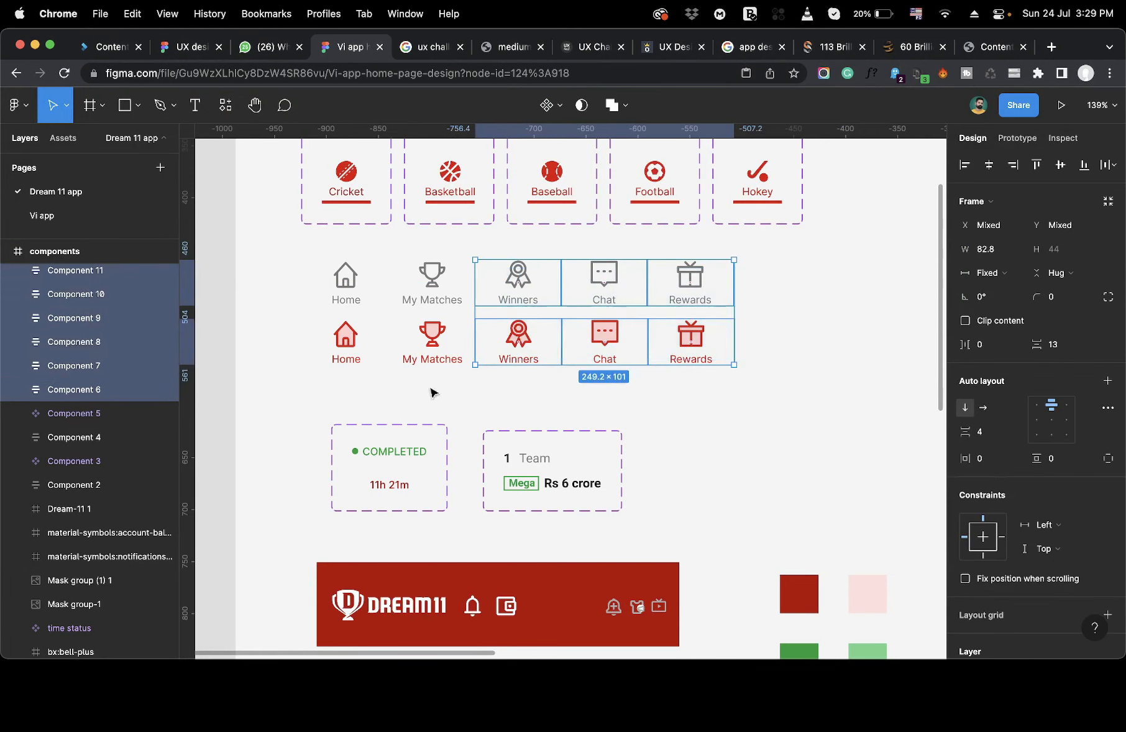
left_click_drag(355, 383, 458, 339)
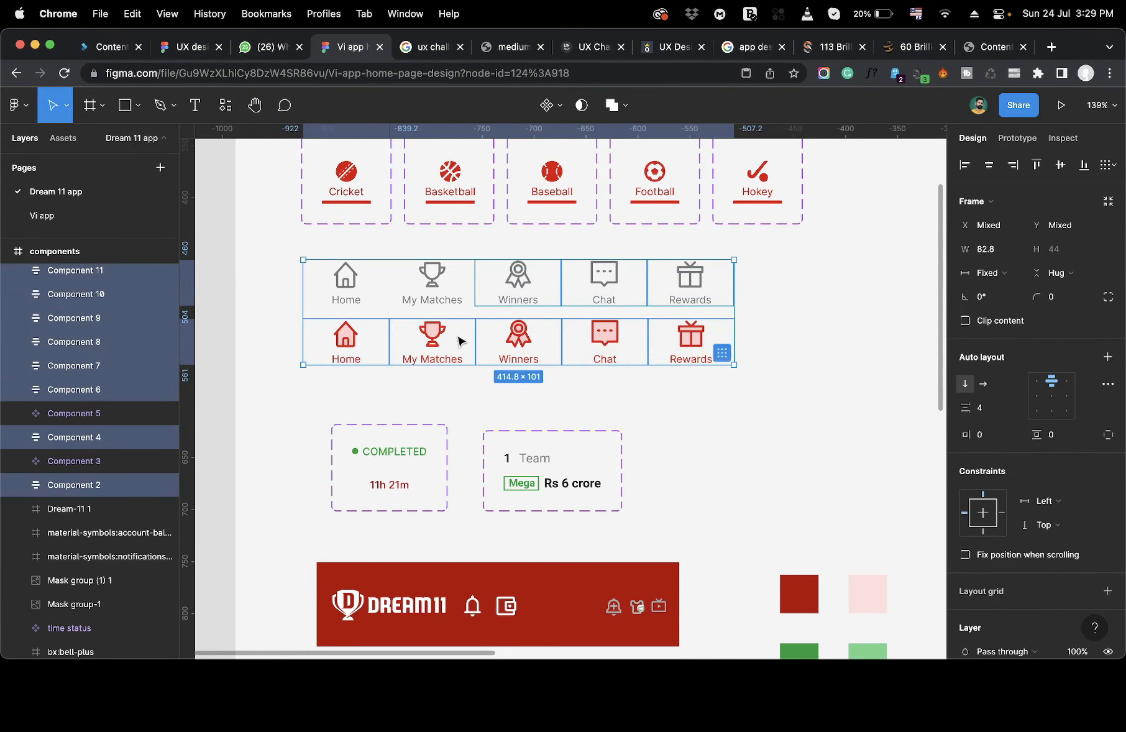
left_click(562, 113)
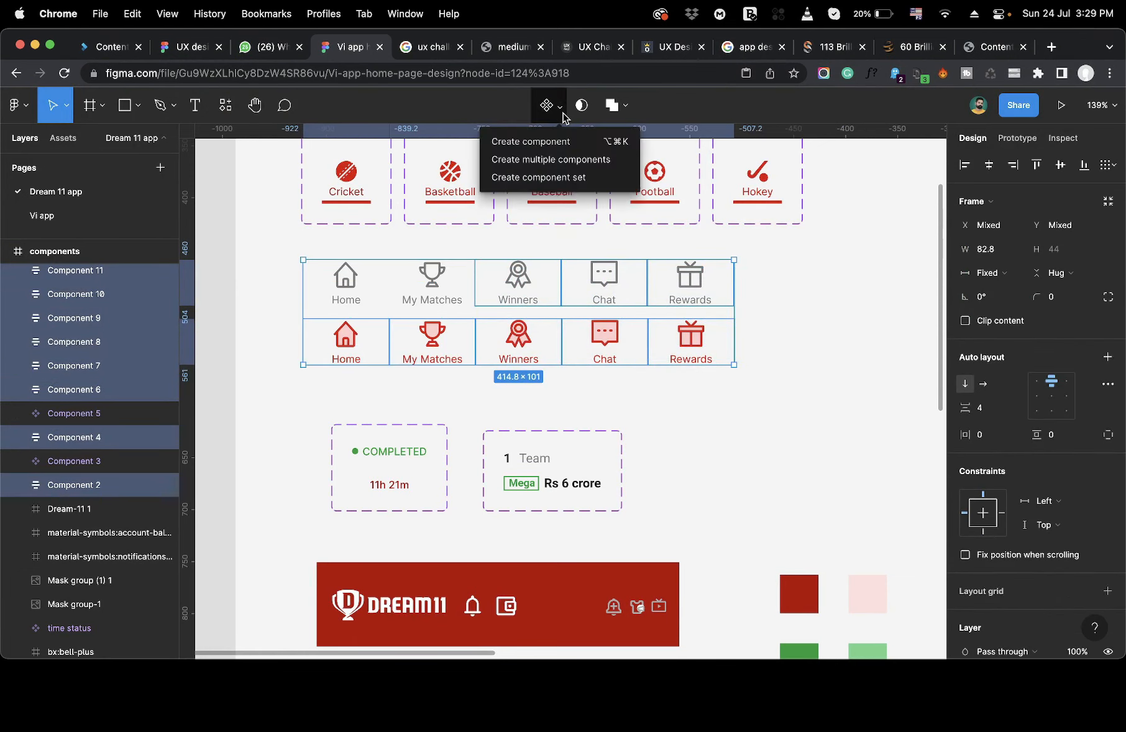
left_click(551, 160)
left_click(645, 396)
left_click(509, 289)
left_click(509, 343)
left_click(373, 341)
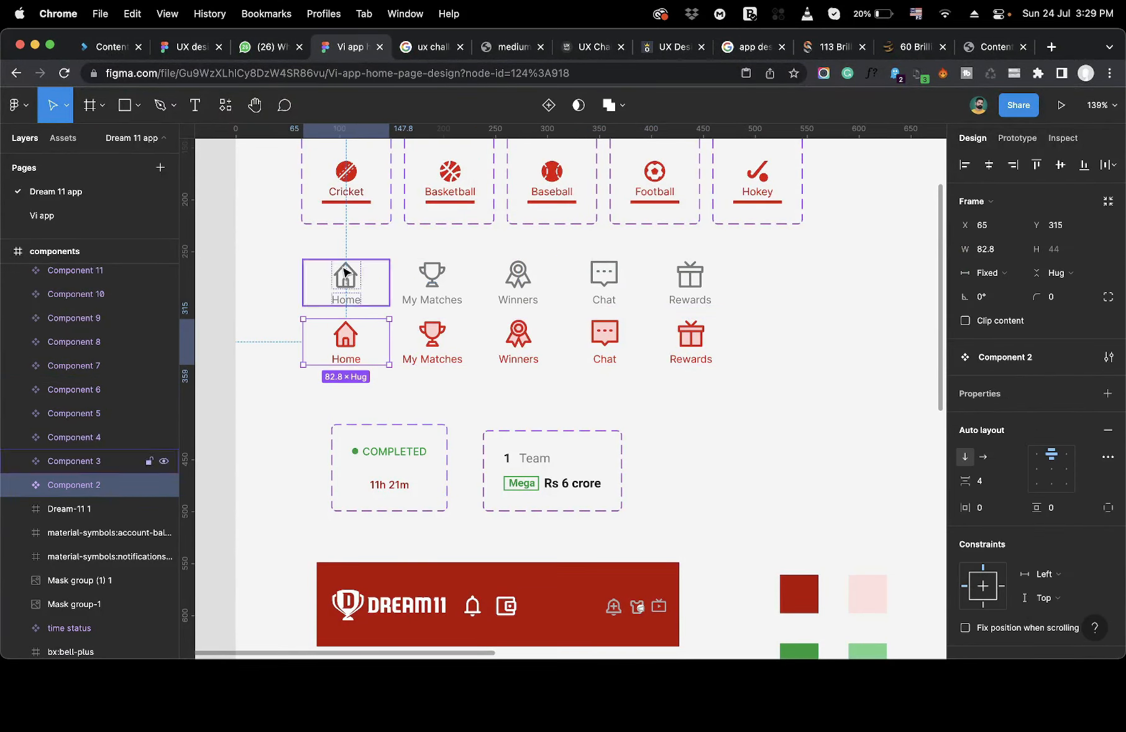
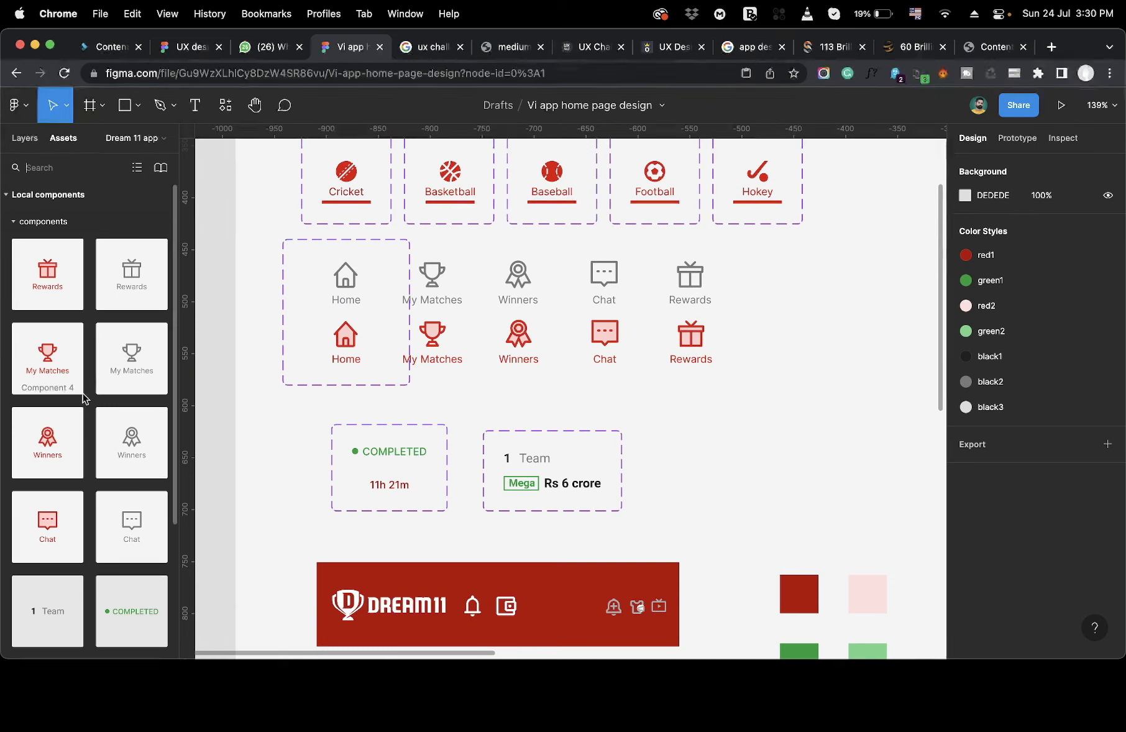
Place an instance of the Home menu component in the components frame, at about X 485, Y 395.
scroll(85, 426, "up", 1)
left_click(13, 502)
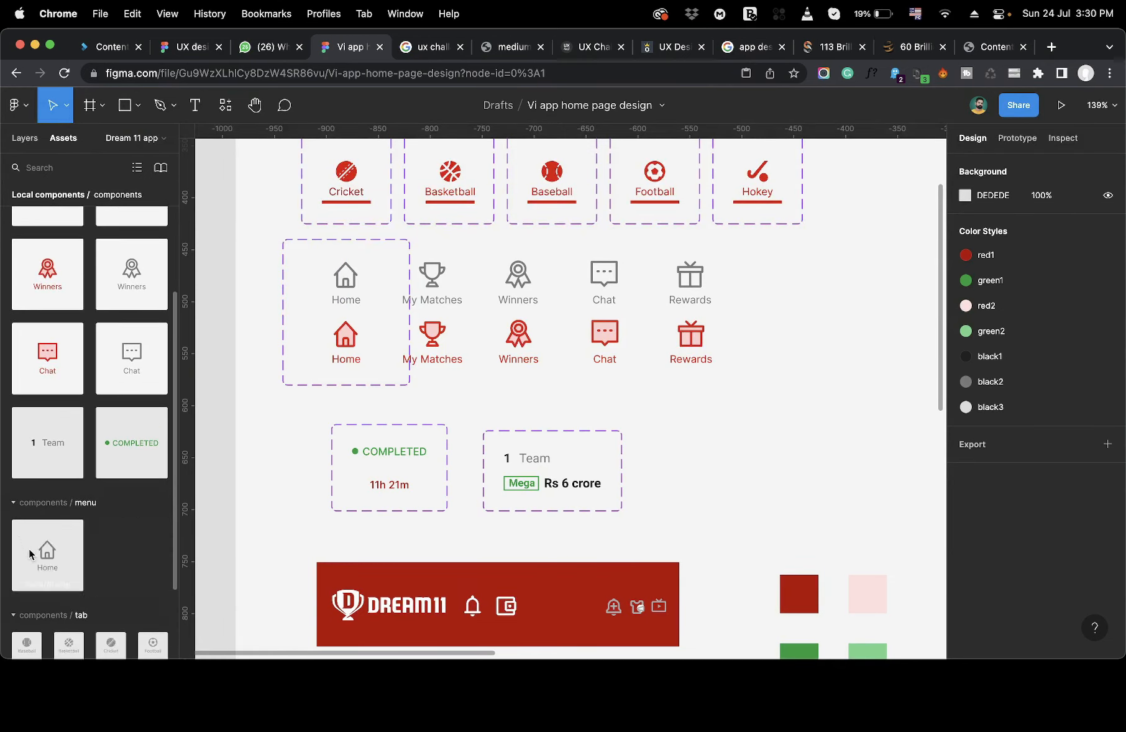
left_click_drag(40, 558, 782, 427)
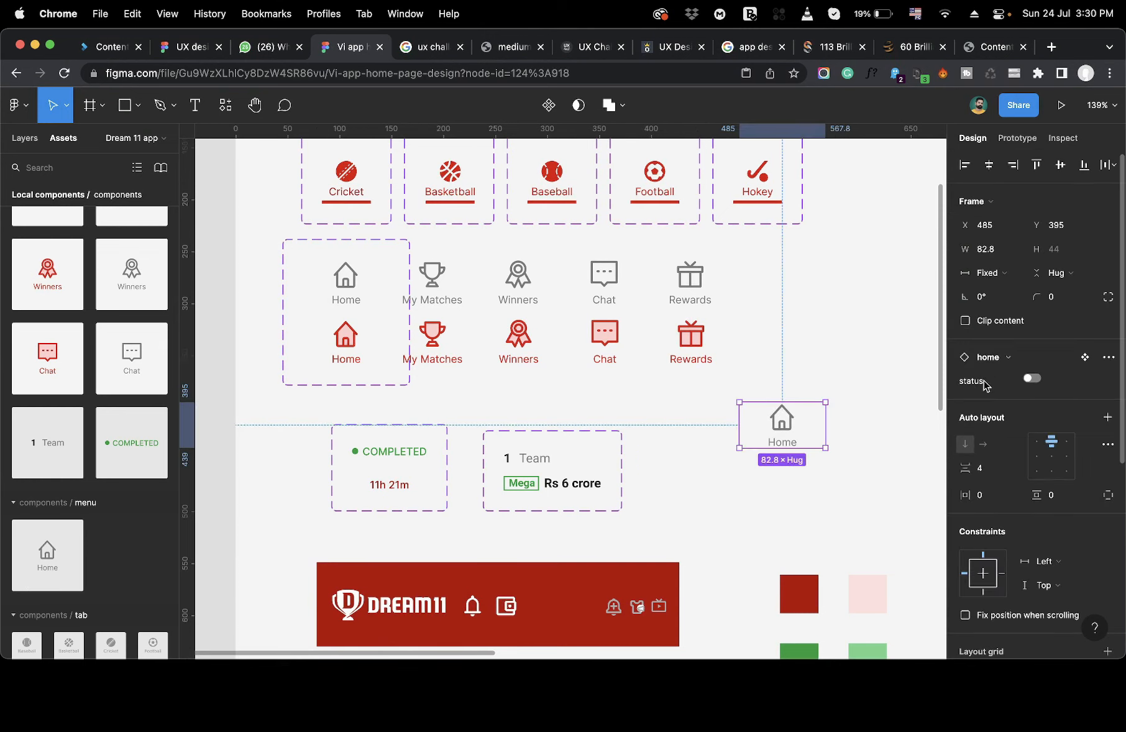
Toggle the Home instance's status property on and off to test both variants, and delete the instance.
left_click(1031, 380)
left_click(1031, 381)
left_click(1031, 380)
left_click(1031, 381)
left_click(1032, 380)
left_click(1031, 380)
left_click(1032, 380)
left_click(1032, 380)
left_click(1031, 381)
left_click(1032, 380)
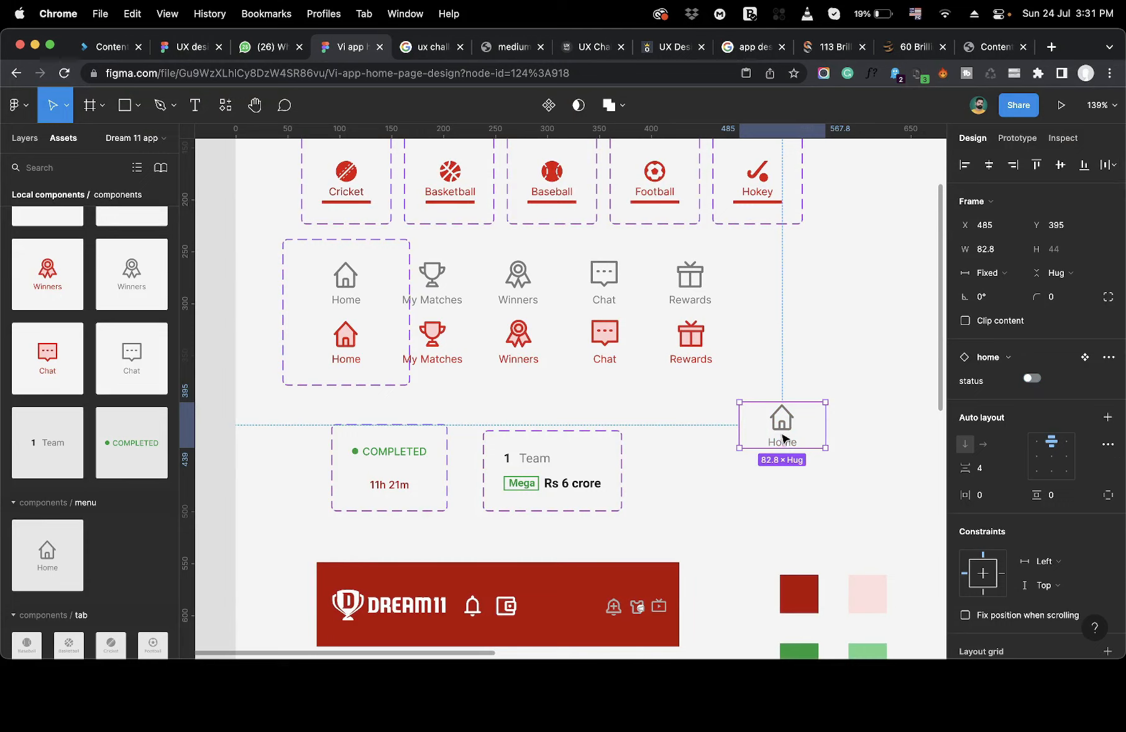
key("Delete")
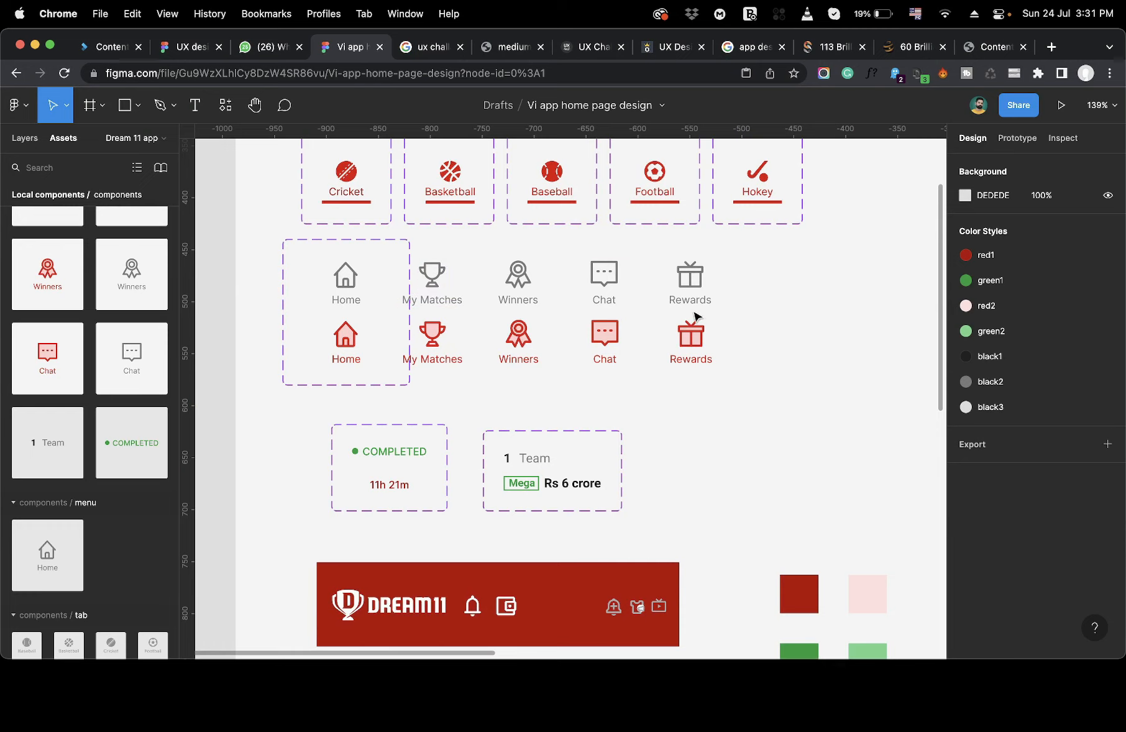
Rename the My Matches, Winners, Chat and Rewards component sets menu/matches, menu/winners, menu/chat and menu/rewards.
left_click(25, 138)
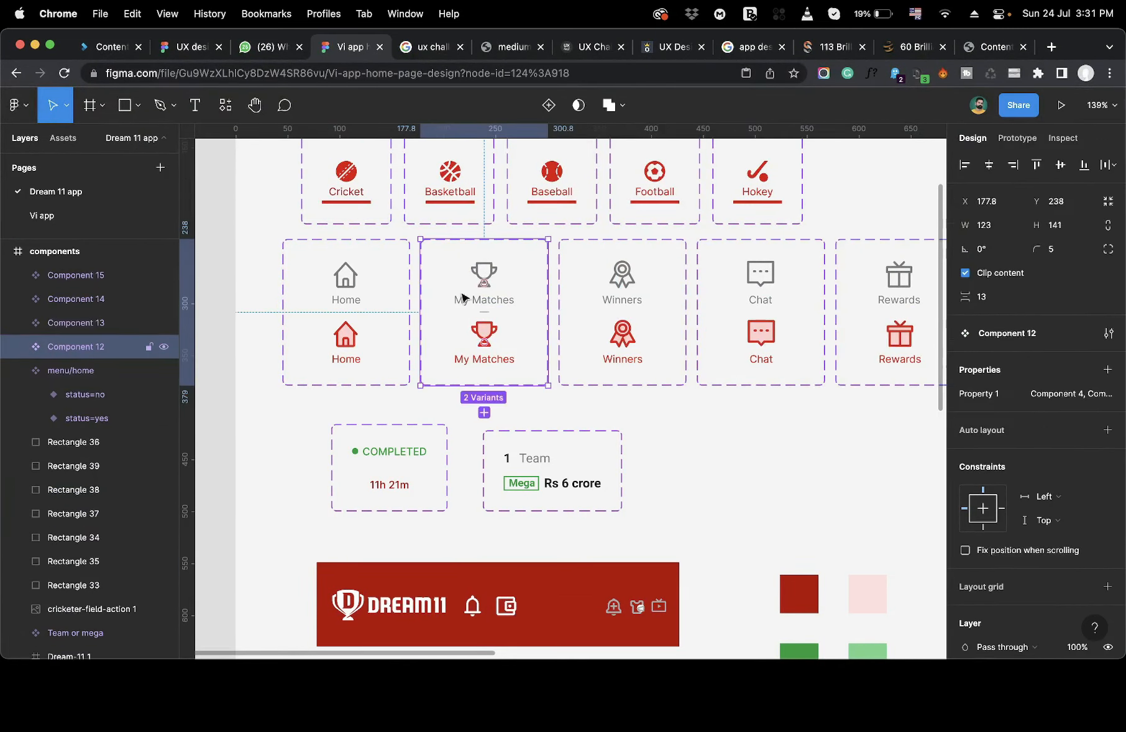
key("super+r")
type("menu/matches")
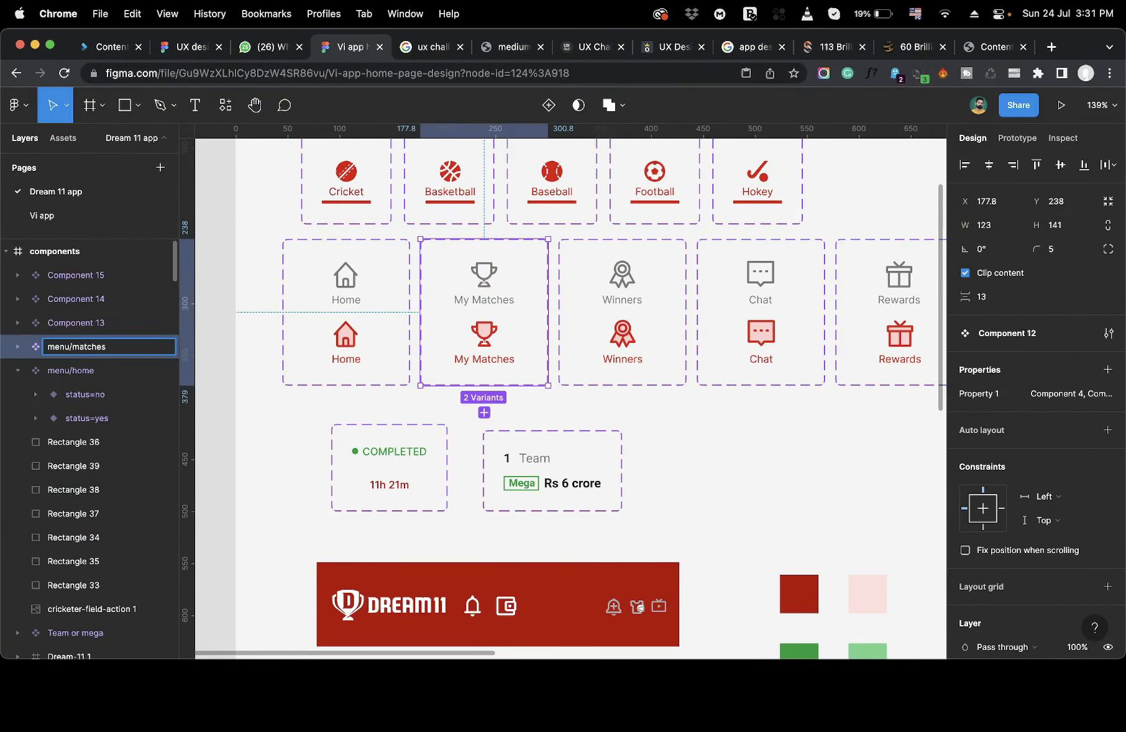
double_click(76, 323)
type("menu/winners")
double_click(76, 299)
type("menu/chat")
double_click(76, 276)
type("menu/rewards")
left_click(242, 396)
Rename the variants in the matches, winners, chat and rewards sets status=no for grey and status=yes for red.
left_click(17, 347)
double_click(113, 300)
type("status=no")
left_click(91, 537)
type("status=yes")
left_click(72, 466)
type("status=yes")
left_click(740, 449)
Draw a full-width rectangle of 414 × 85 at the bottom of the Home frame and fill it white (FFFFFF).
scroll(741, 448, "right", 3)
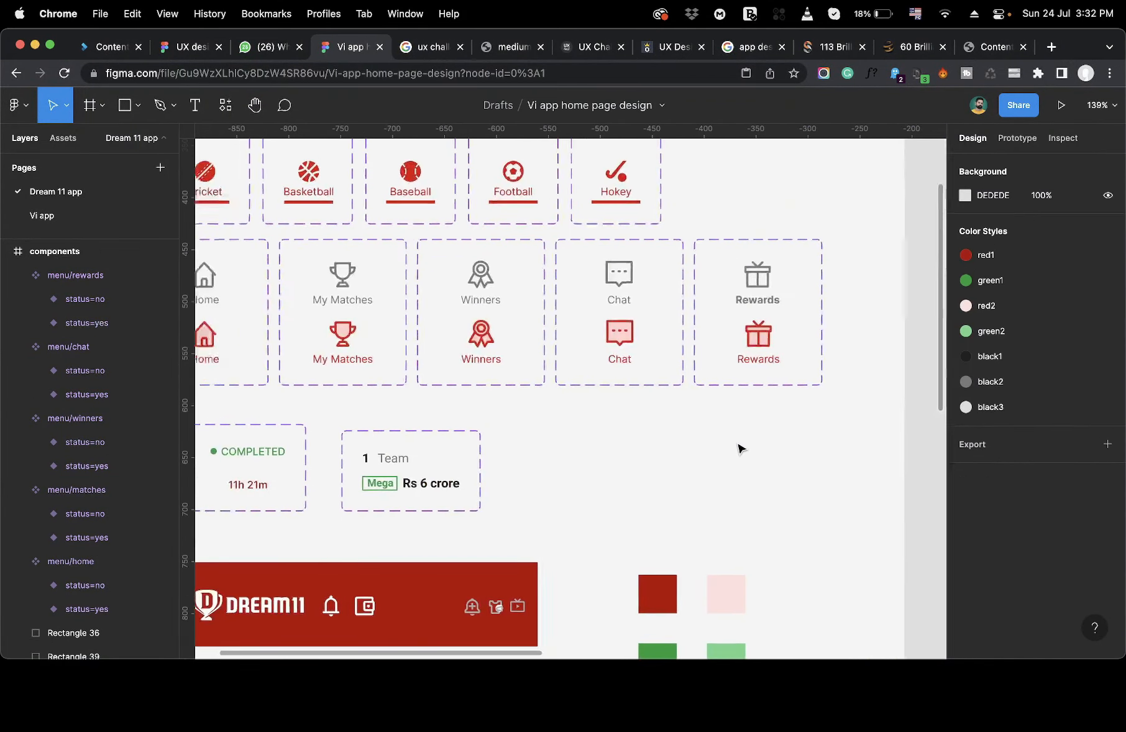
scroll(741, 449, "down", 5, "ctrl")
scroll(742, 444, "right", 5)
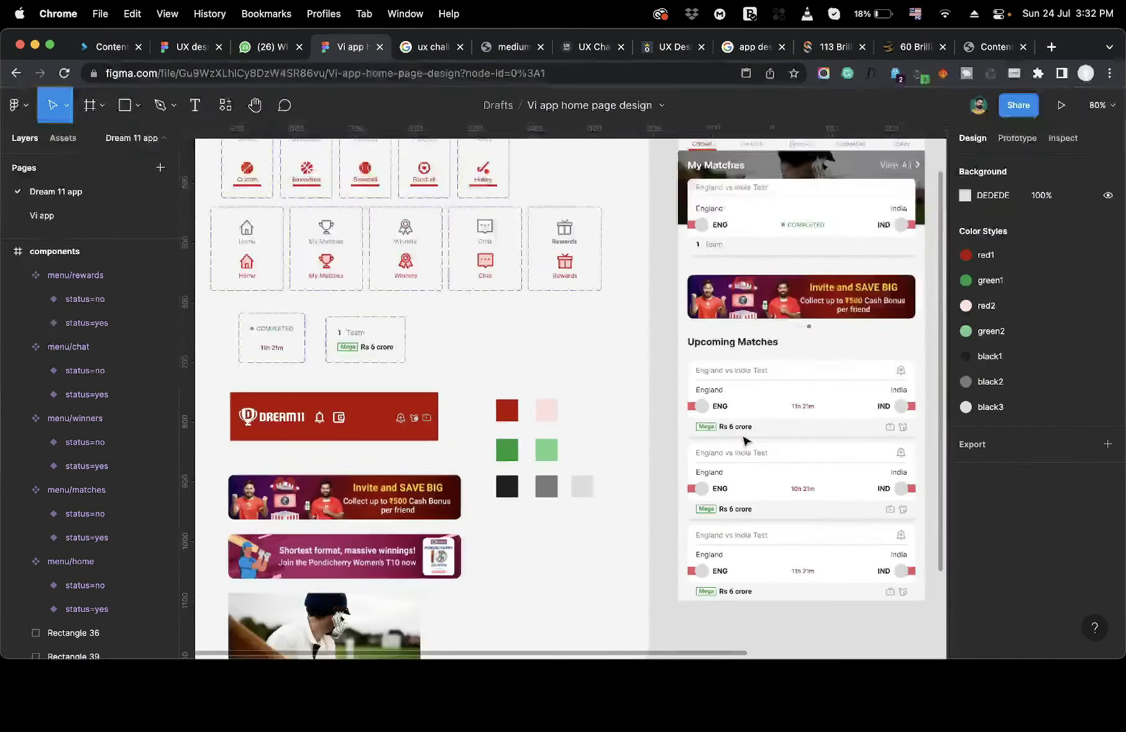
scroll(745, 440, "down", 5)
scroll(746, 440, "right", 3)
left_click(730, 437)
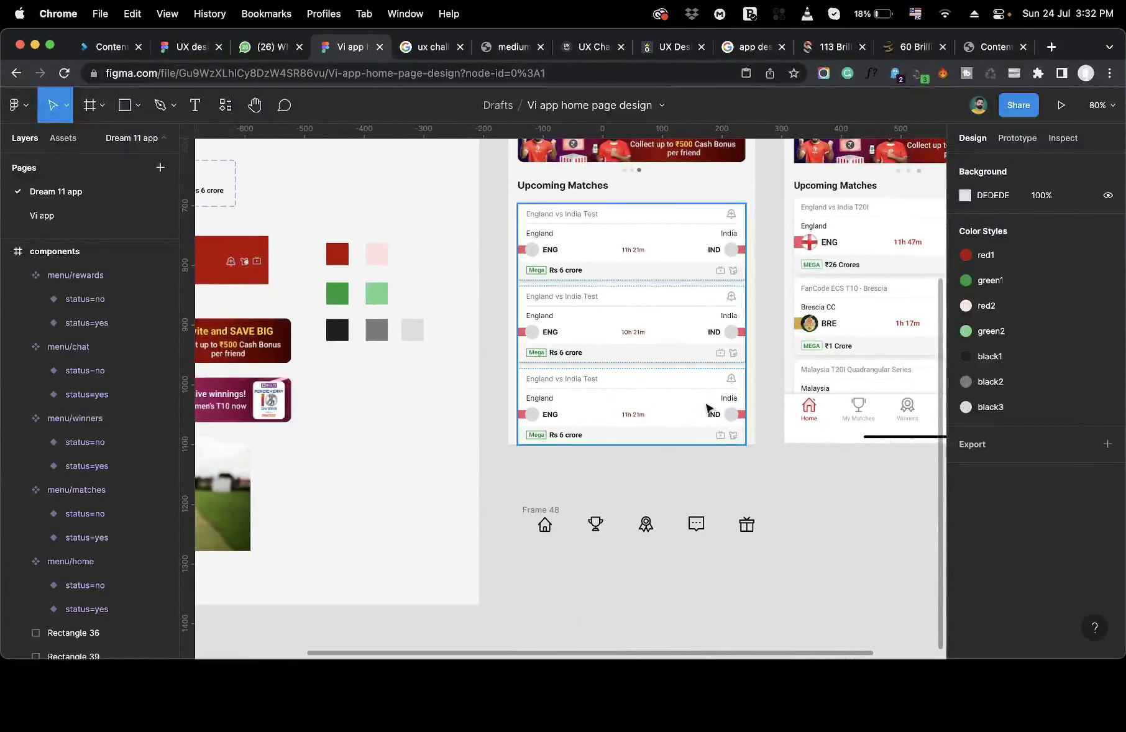
left_click(124, 105)
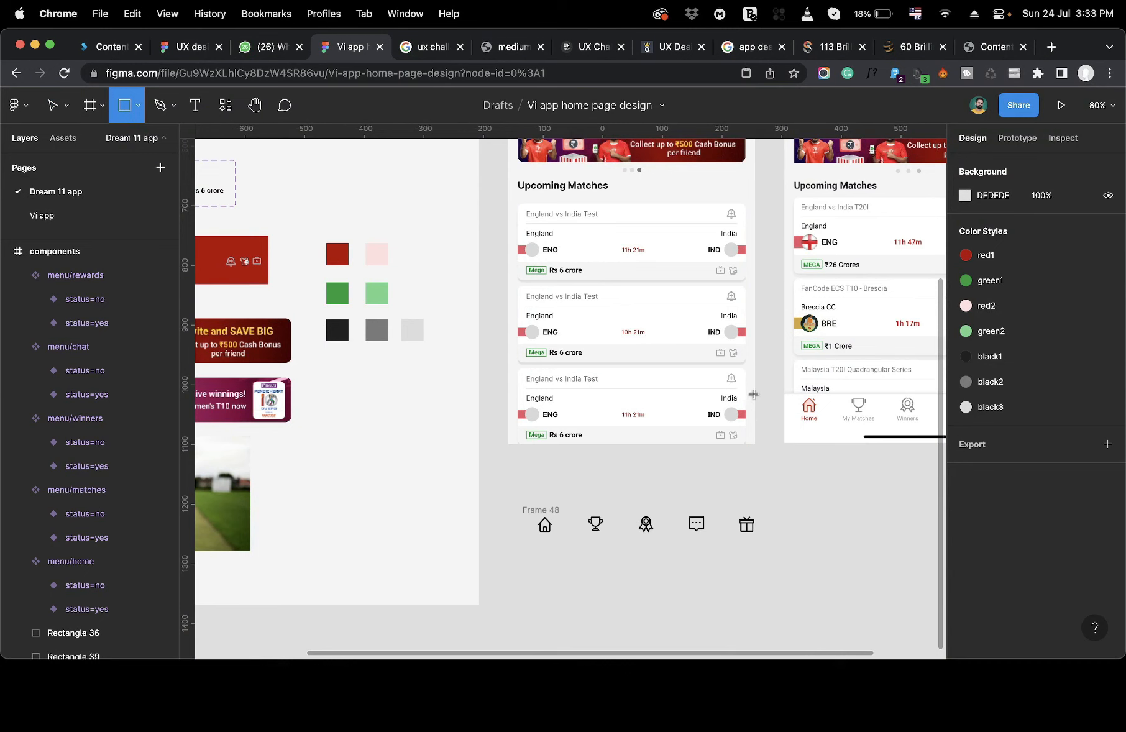
mouse_move(754, 394)
left_mouse_down()
mouse_move(584, 475)
mouse_move(508, 444)
left_mouse_up()
left_click(965, 492)
left_click_drag(865, 406, 686, 208)
left_click(701, 474)
Add a drop shadow to the white bottom rectangle with a Y offset of -1.
scroll(701, 478, "up", 5)
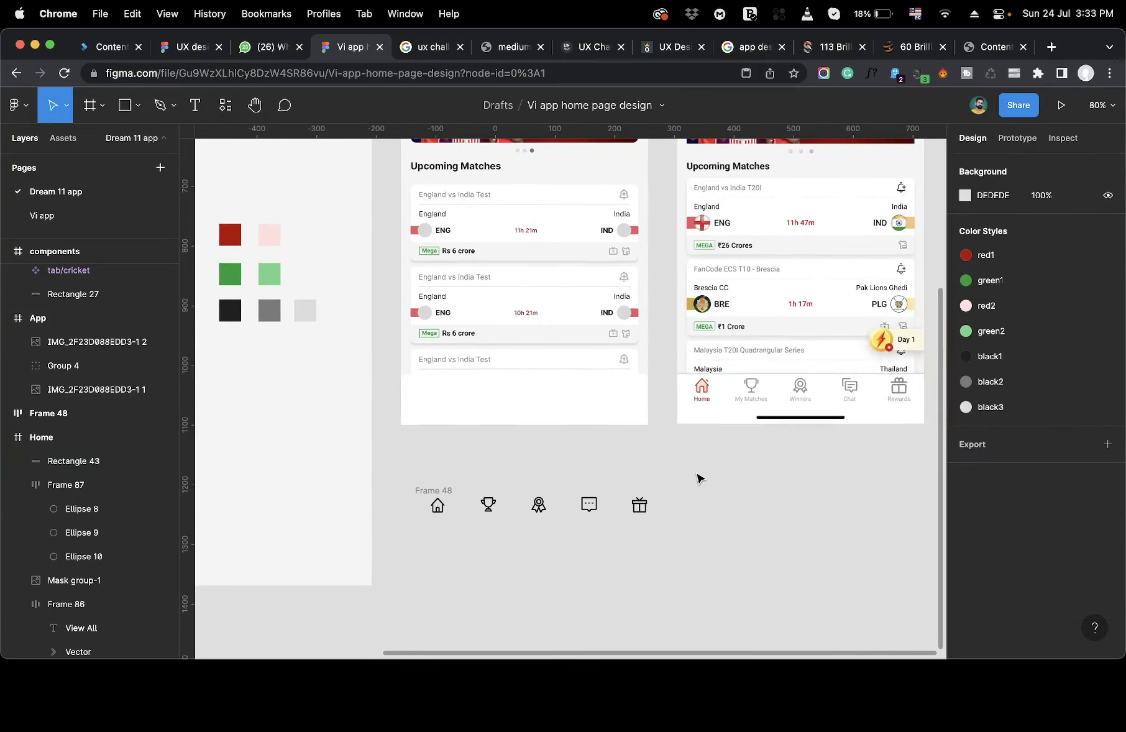
left_click(659, 373)
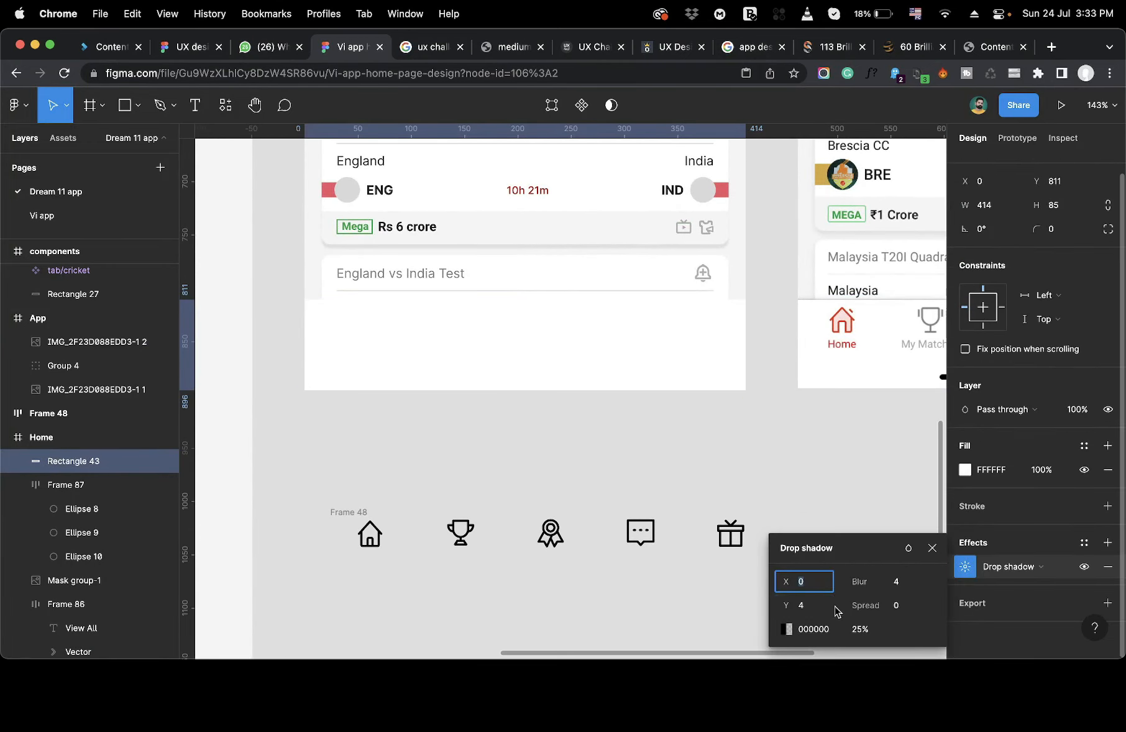
left_click(835, 608)
left_click(815, 608)
key("Down")
key("Down")
key("Down")
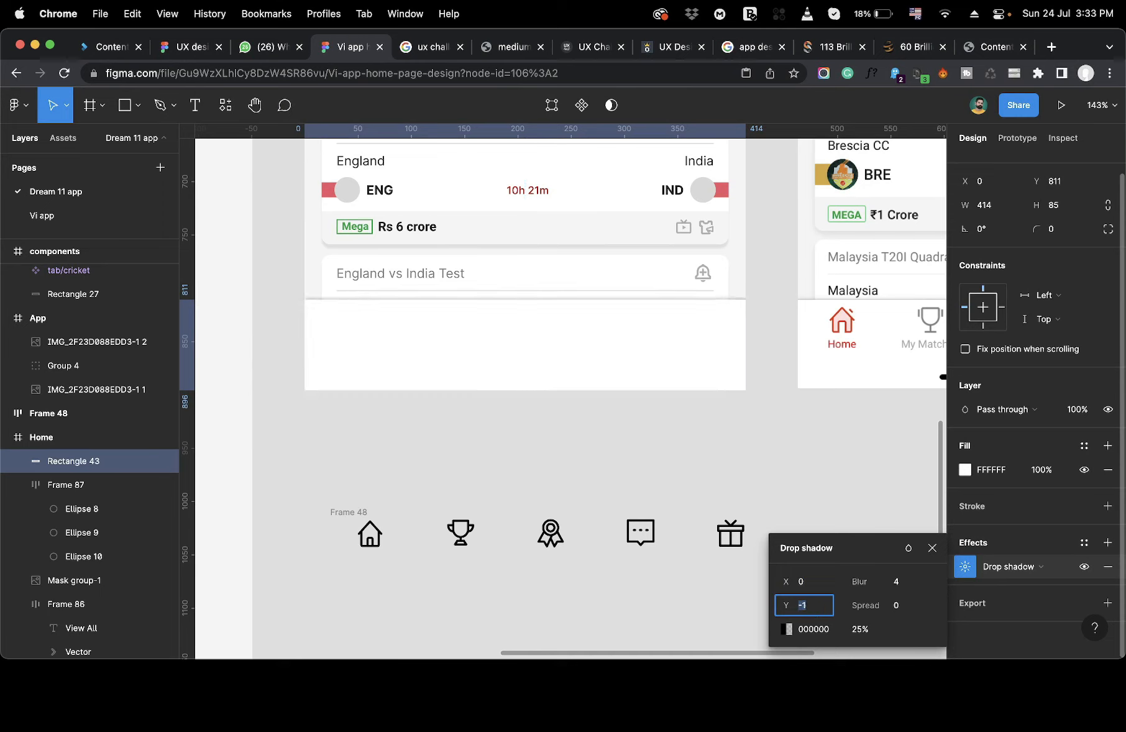
left_click(865, 629)
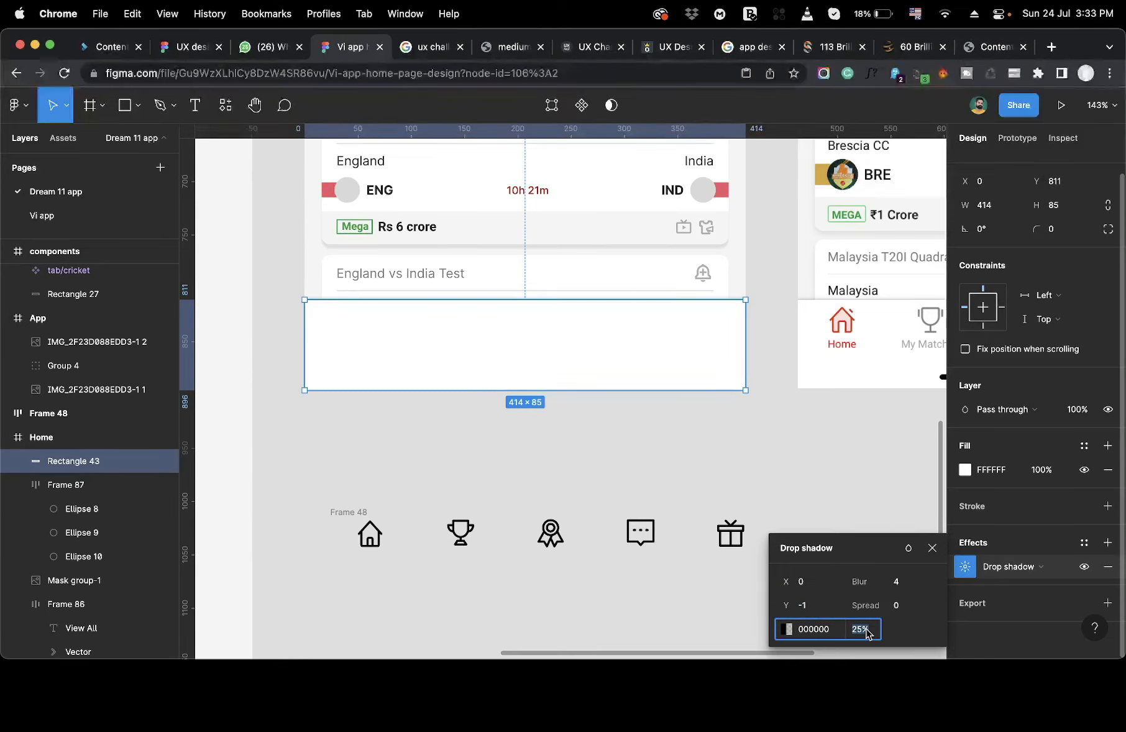
left_click(678, 452)
Move the black nav icon row (Frame 48) into the components frame below the cricketer photo, to about X 245, Y 1106.
scroll(679, 452, "left", 2)
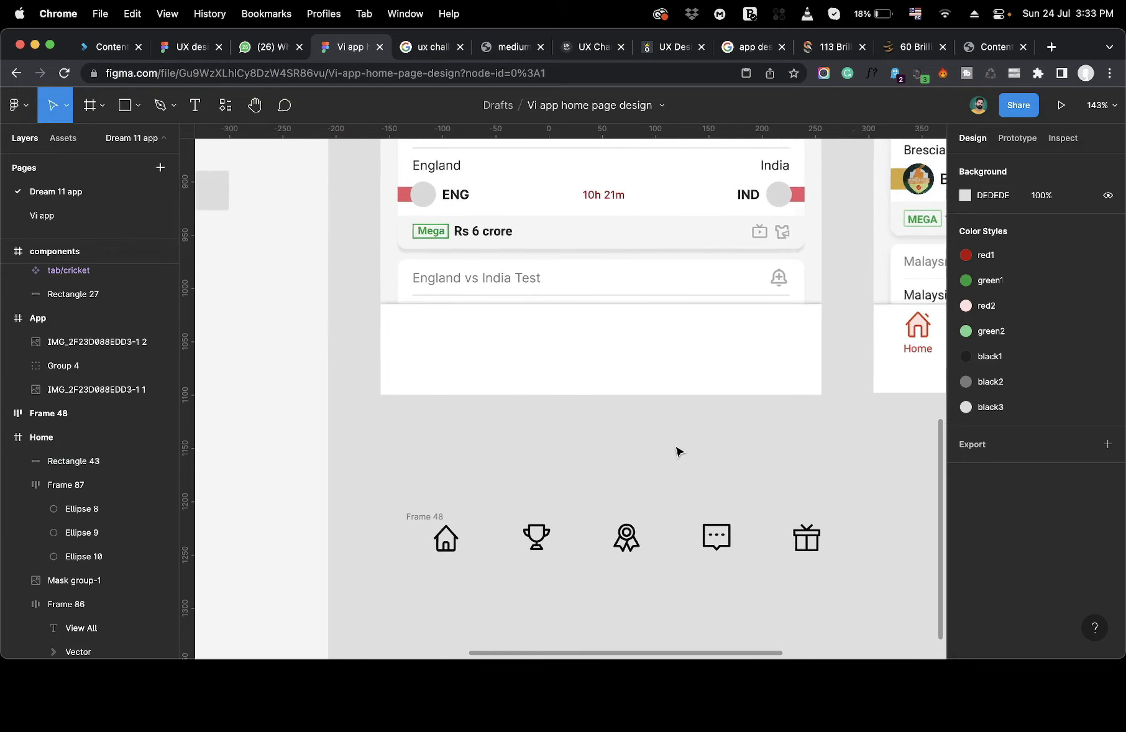
scroll(679, 453, "down", 5, "ctrl")
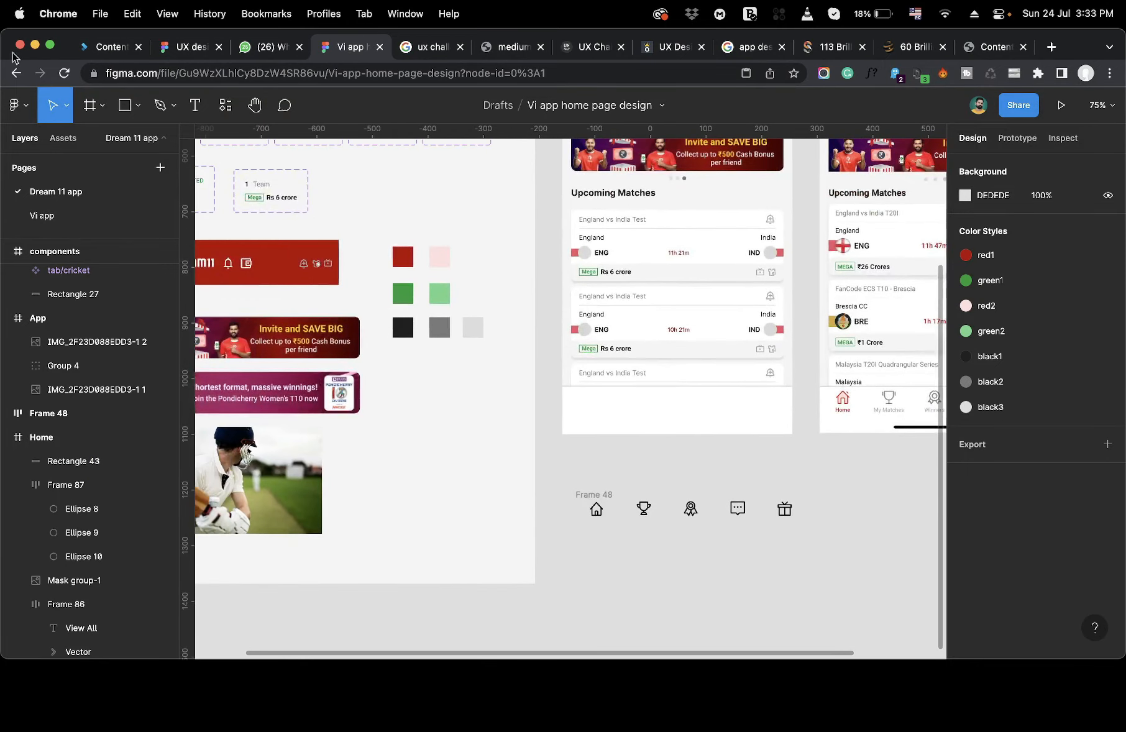
left_click(63, 138)
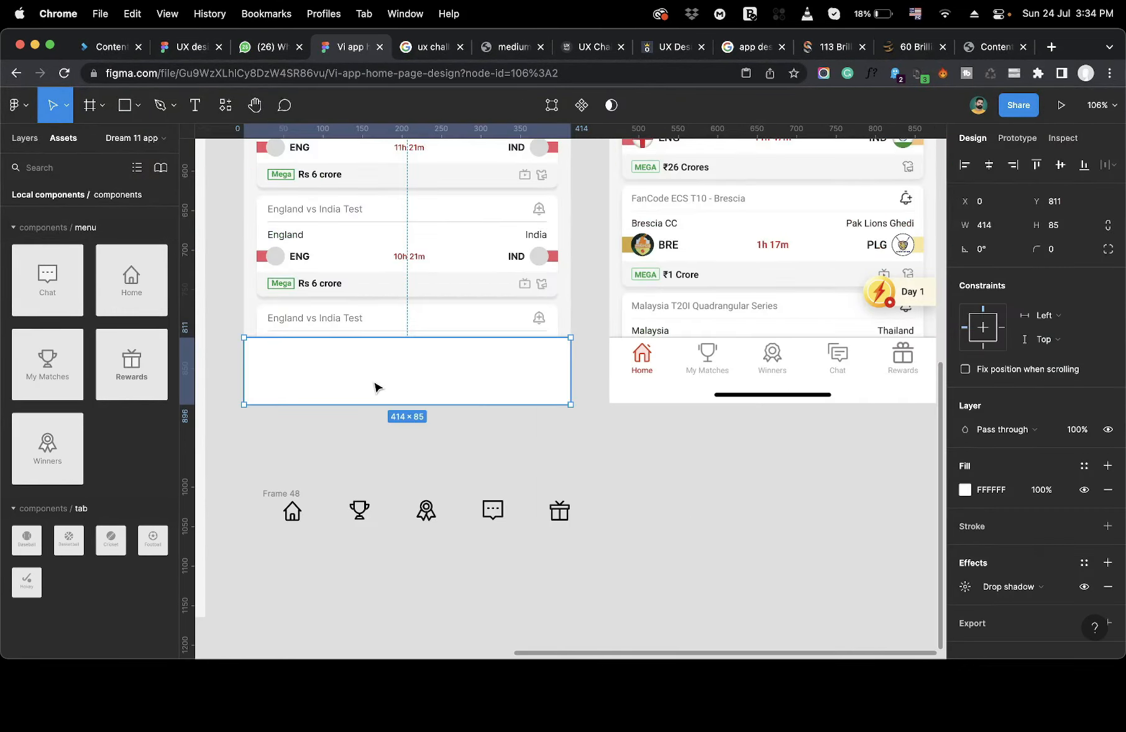
scroll(377, 385, "down", 3)
left_click_drag(298, 380, 681, 495)
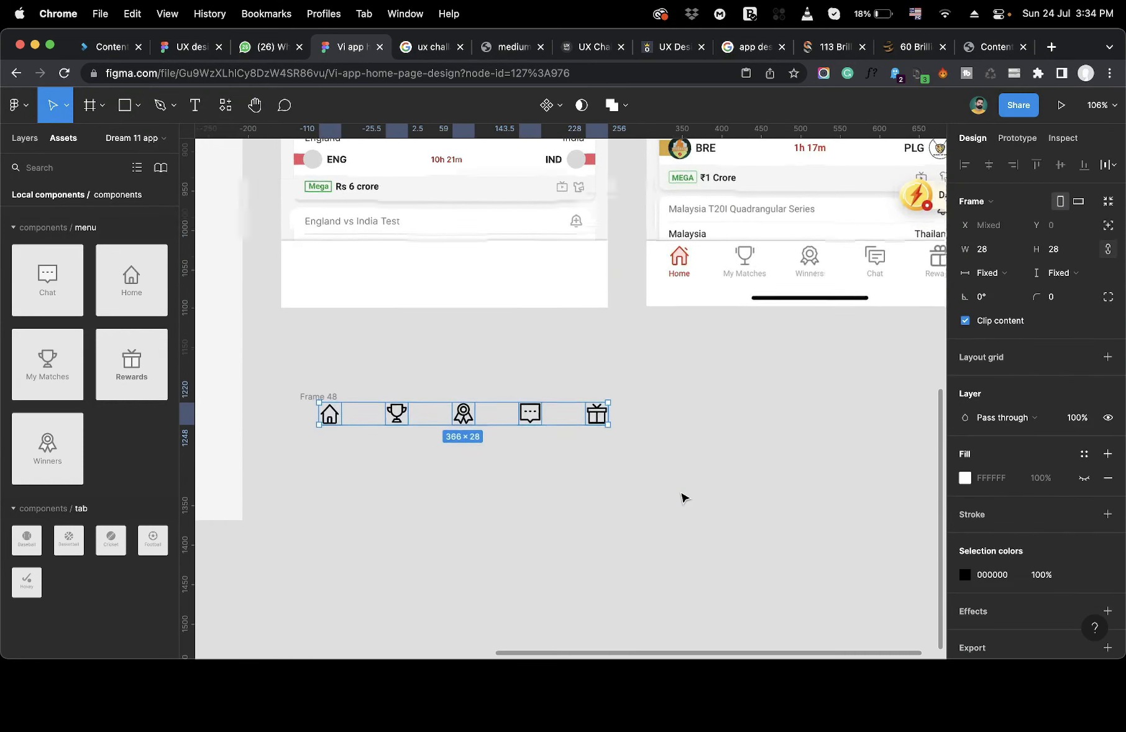
scroll(683, 495, "down", 5)
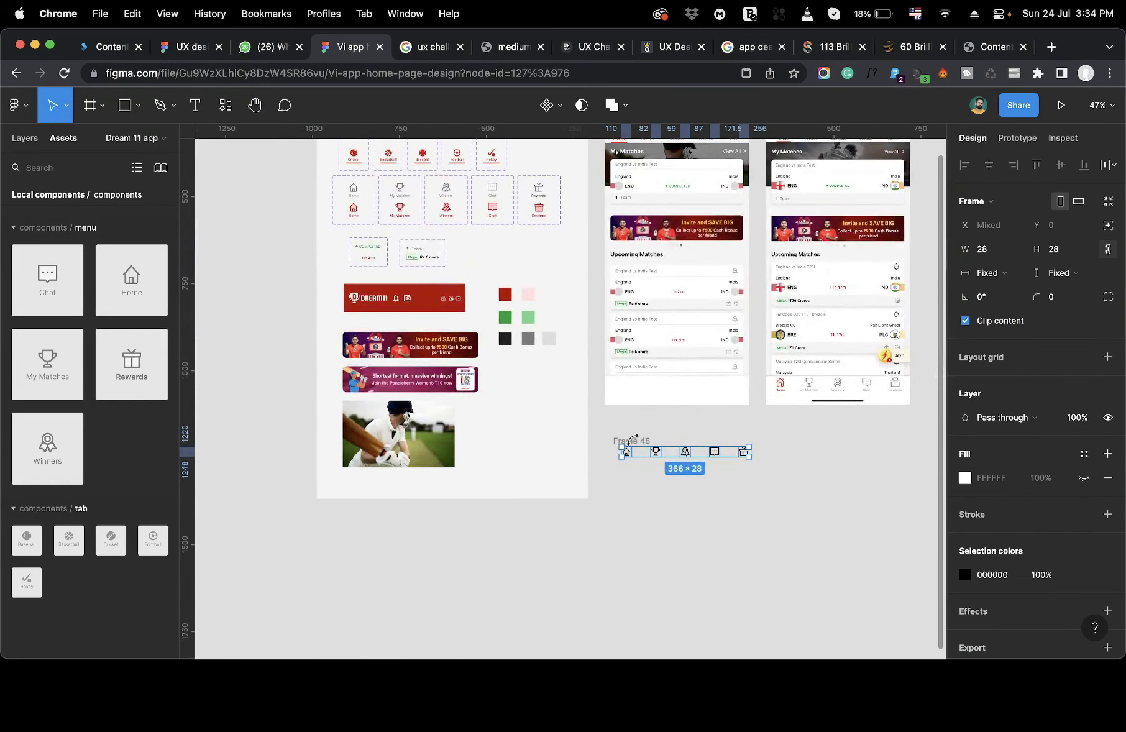
left_click_drag(637, 443, 425, 474)
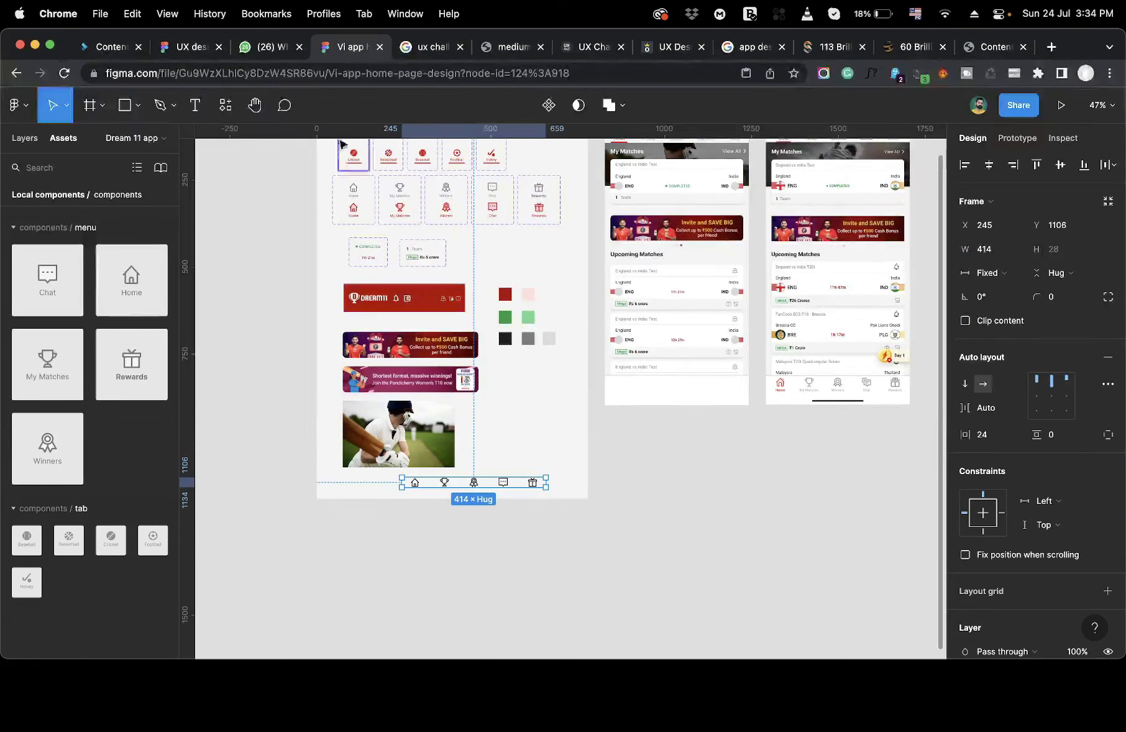
left_click(823, 475)
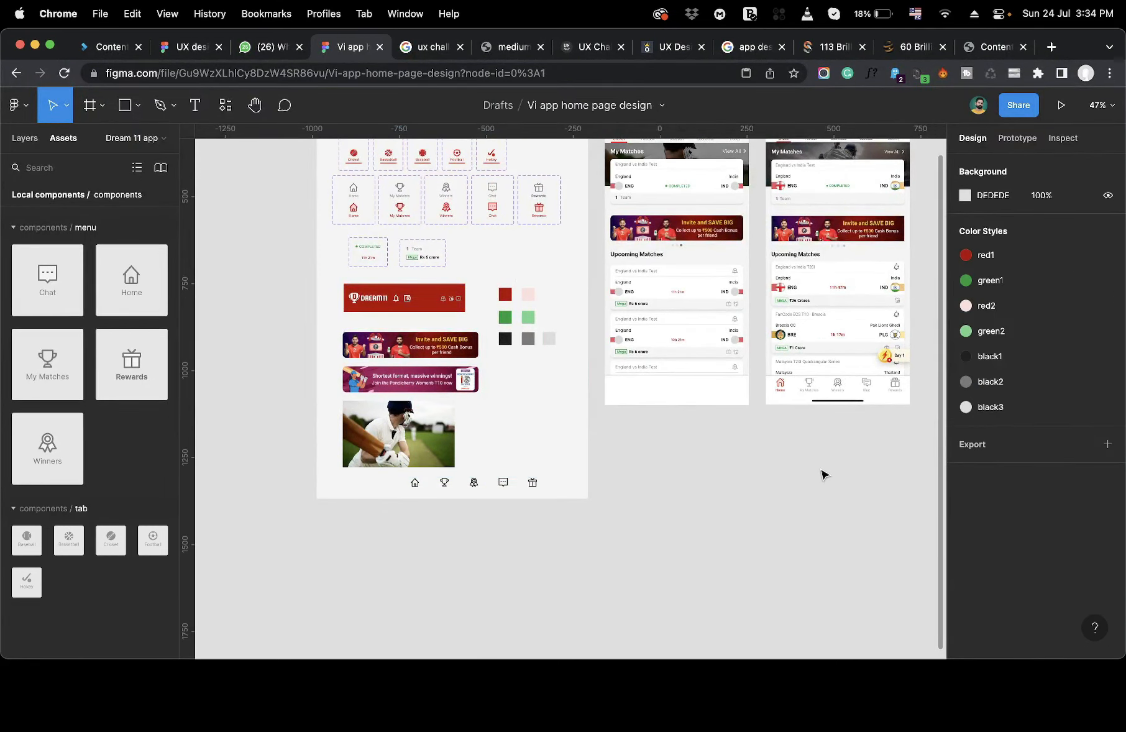
Try to place a Home menu component instance on the white bar at the bottom of the Home frame.
scroll(740, 383, "up", 5)
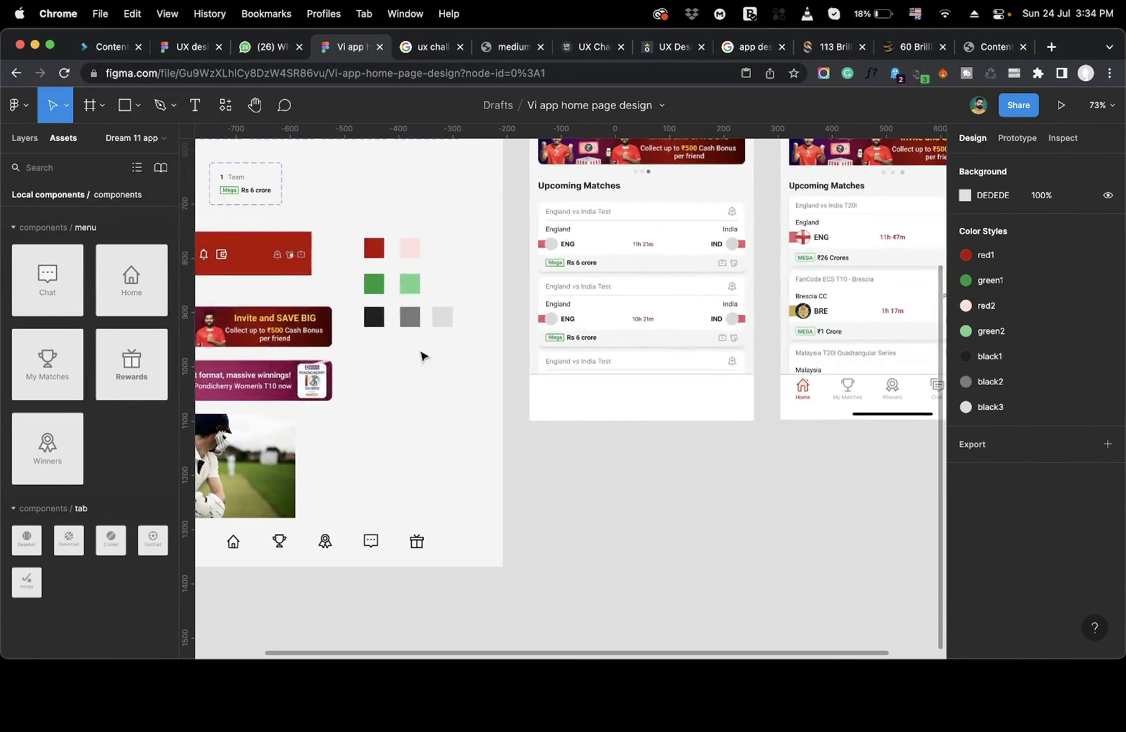
left_click_drag(166, 289, 578, 402)
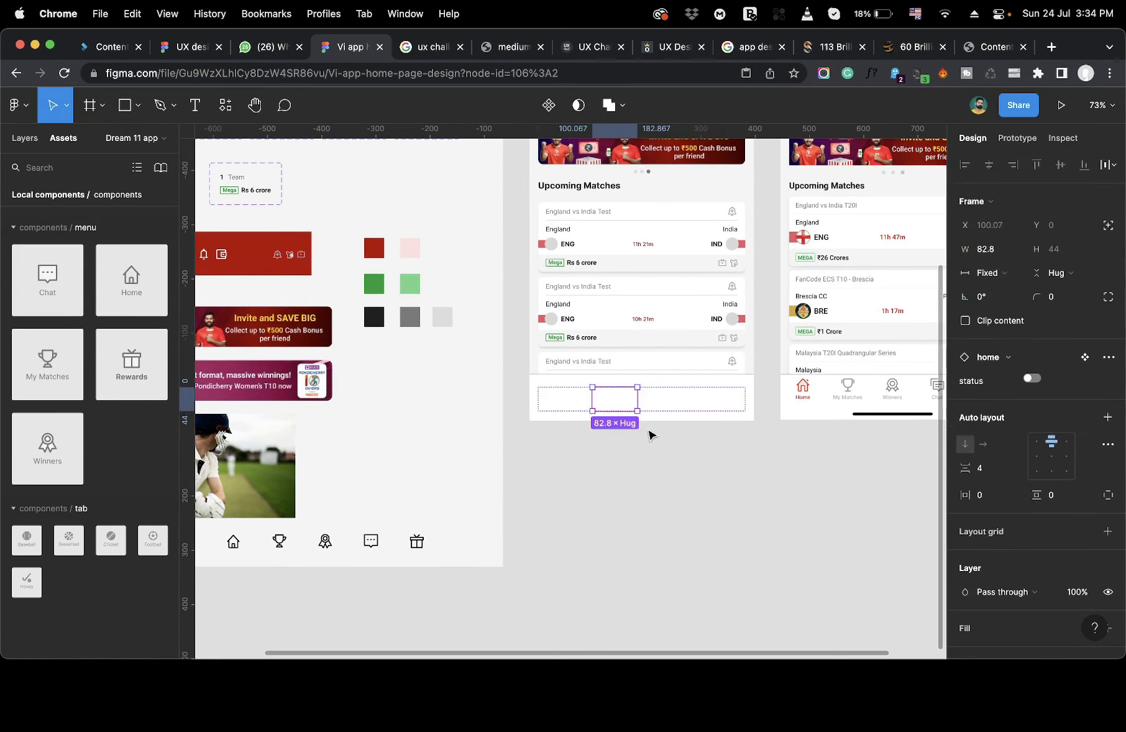
left_click(679, 435)
Try moving the white bar down to uncover what lies behind it, and undo these moves and the Home instance placement.
left_click_drag(741, 385, 741, 467)
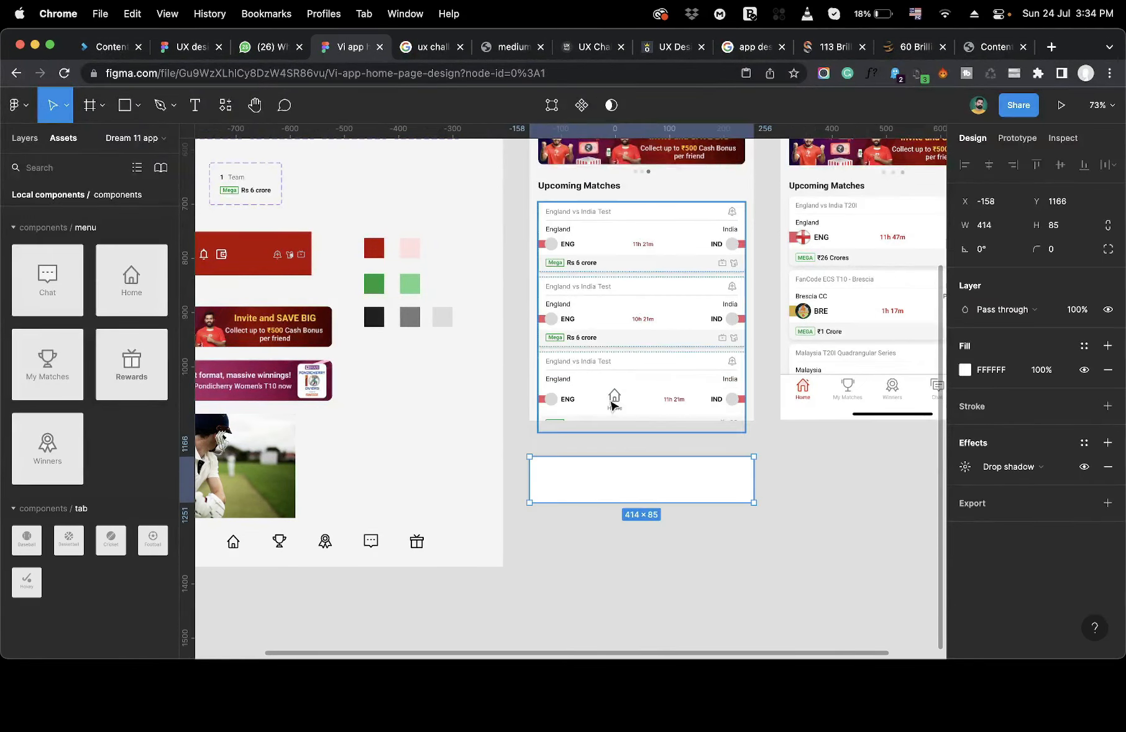
key("super+z")
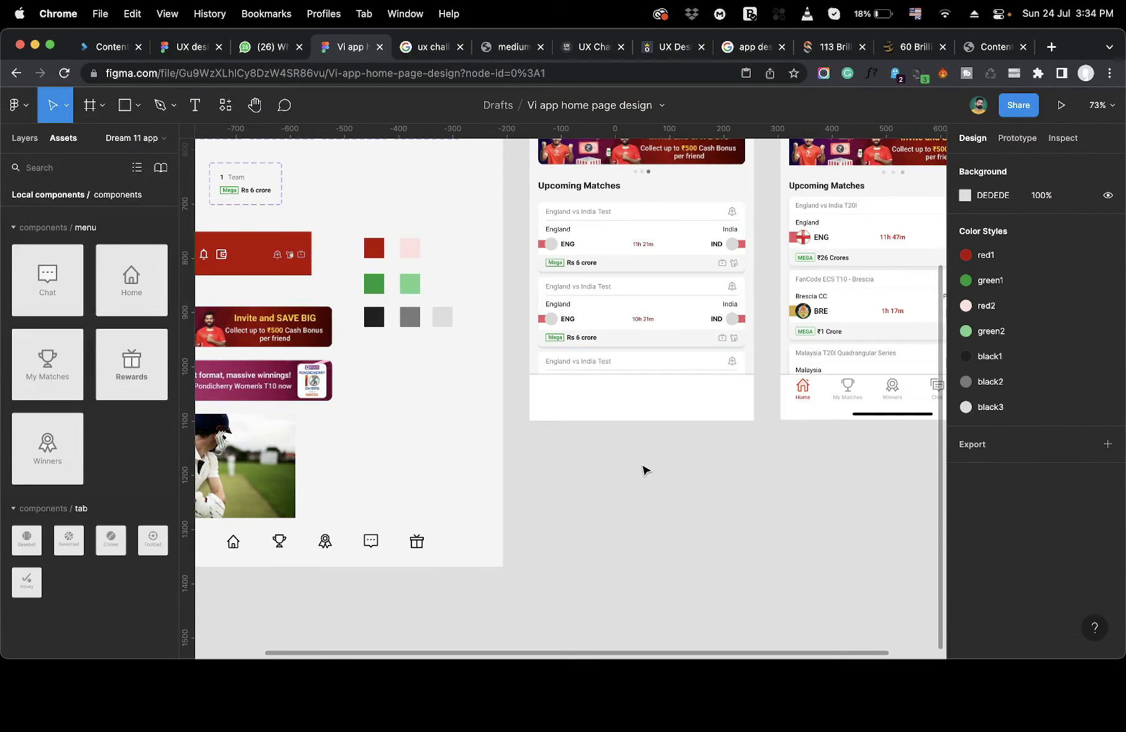
left_click_drag(659, 414, 658, 448)
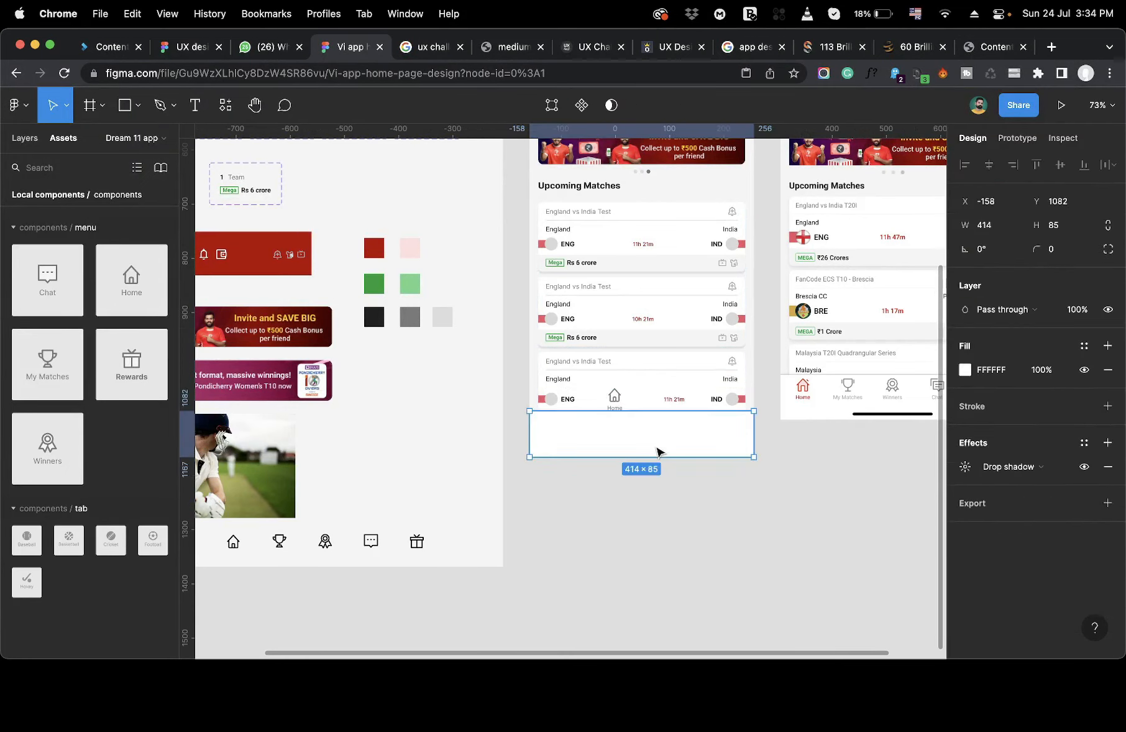
key("super+z")
key("super+z")
left_click(657, 448)
left_click_drag(656, 396, 658, 432)
key("super+z")
Move the white bar below the Home frame to about Y 1130 and place Home, My Matches, Winners, Chat and Rewards menu instances on it.
left_click_drag(607, 401, 605, 462)
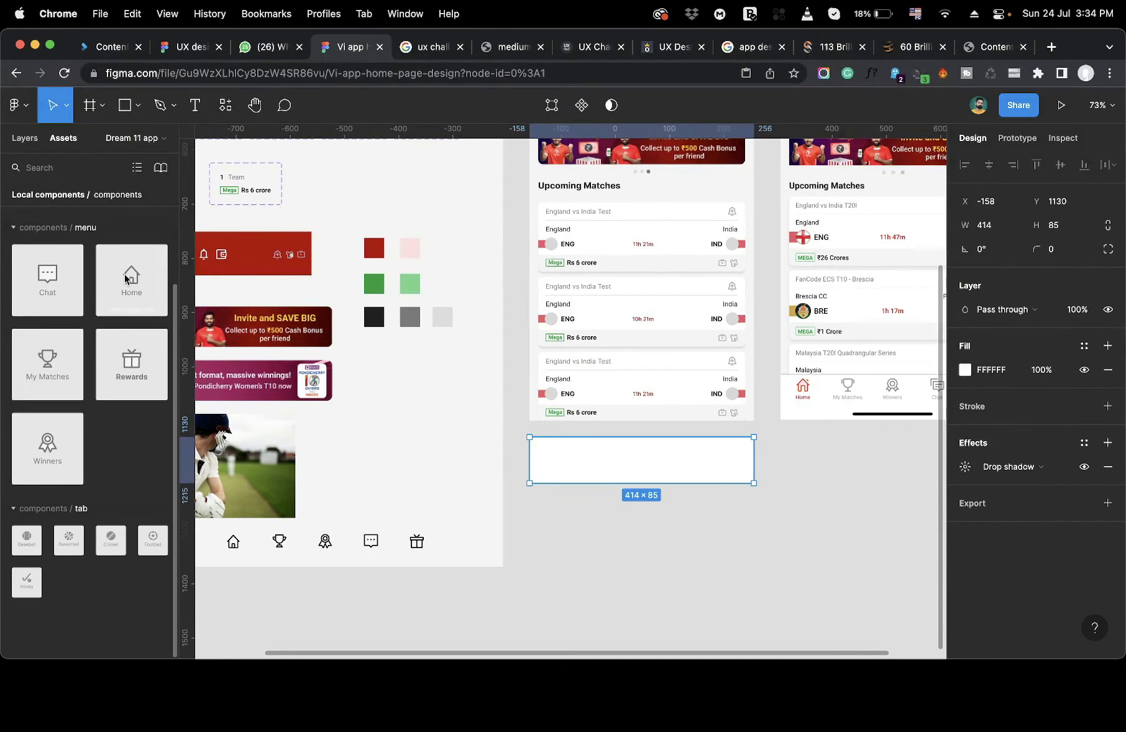
left_click_drag(126, 279, 552, 461)
left_click_drag(48, 366, 609, 461)
left_click_drag(48, 450, 652, 465)
left_click_drag(48, 294, 687, 473)
left_click_drag(132, 365, 533, 463)
Arrange the five menu instances in a horizontal auto layout with 0 spacing and move the row down to about Y 1151.
key("shift+a")
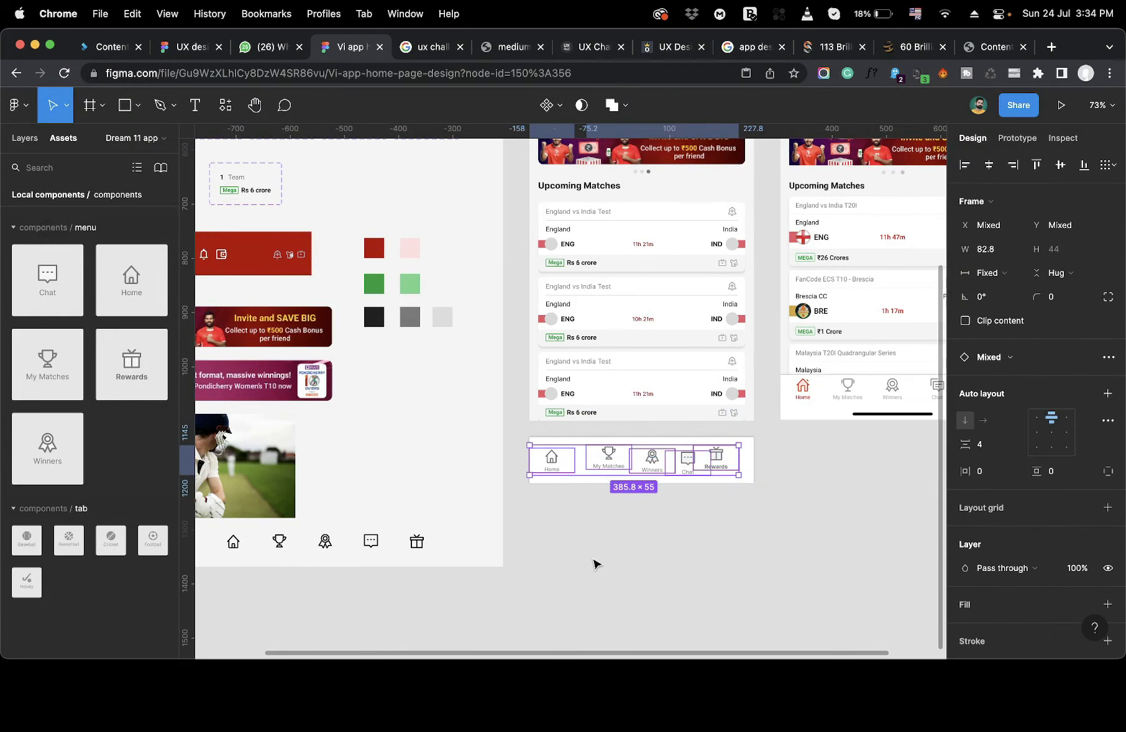
key("shift+a")
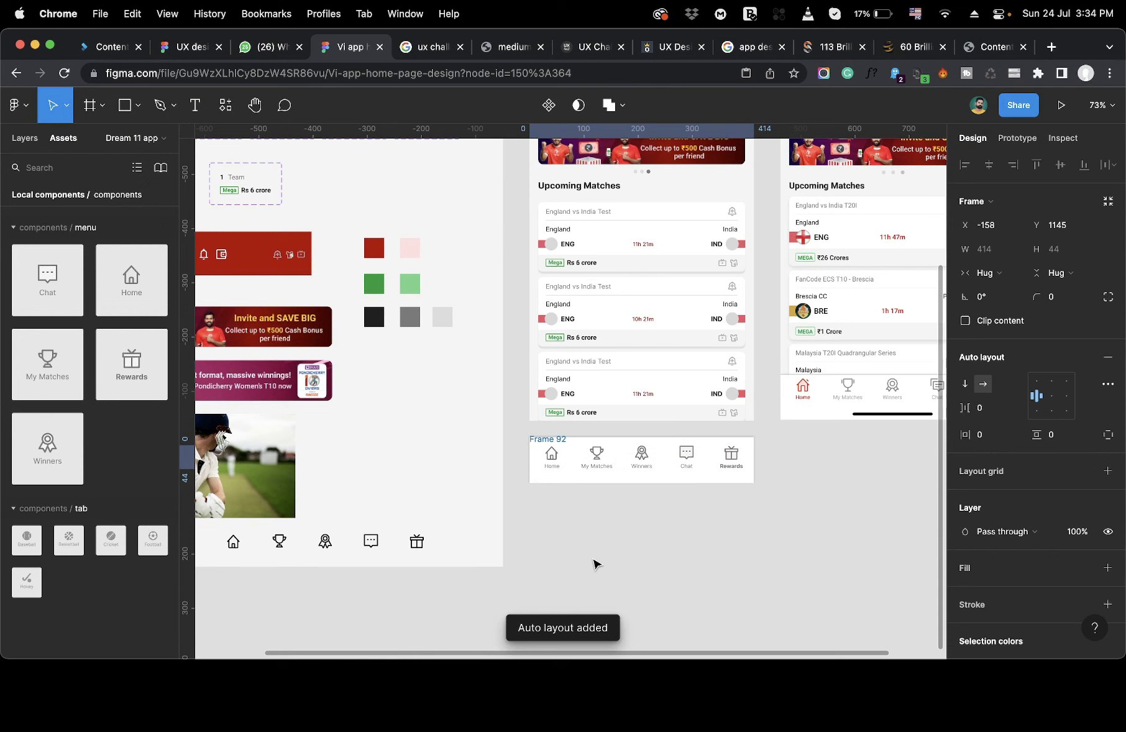
scroll(594, 563, "up", 5)
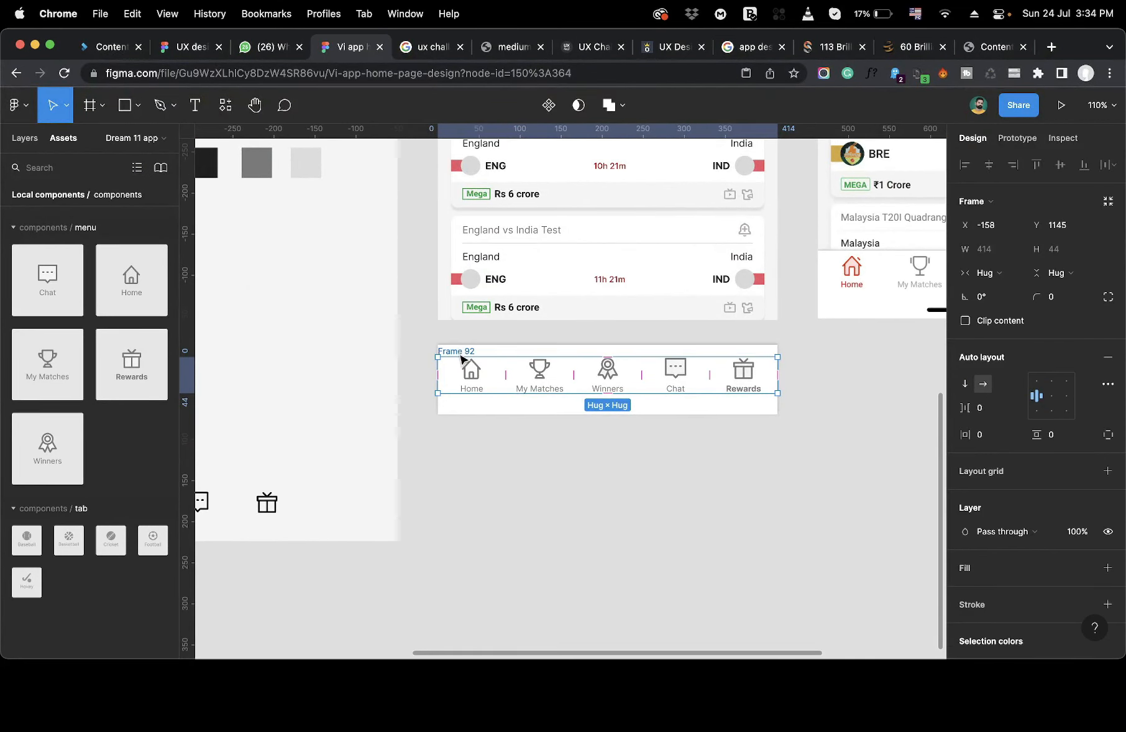
left_click_drag(461, 356, 463, 361)
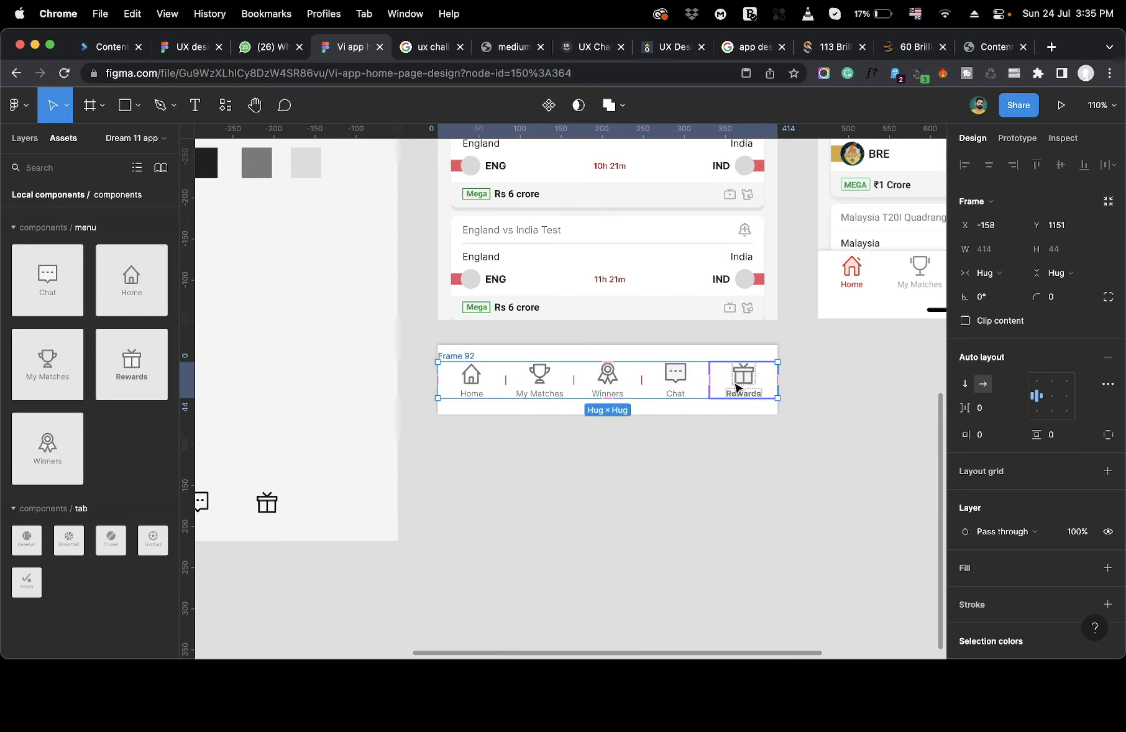
left_click(553, 511)
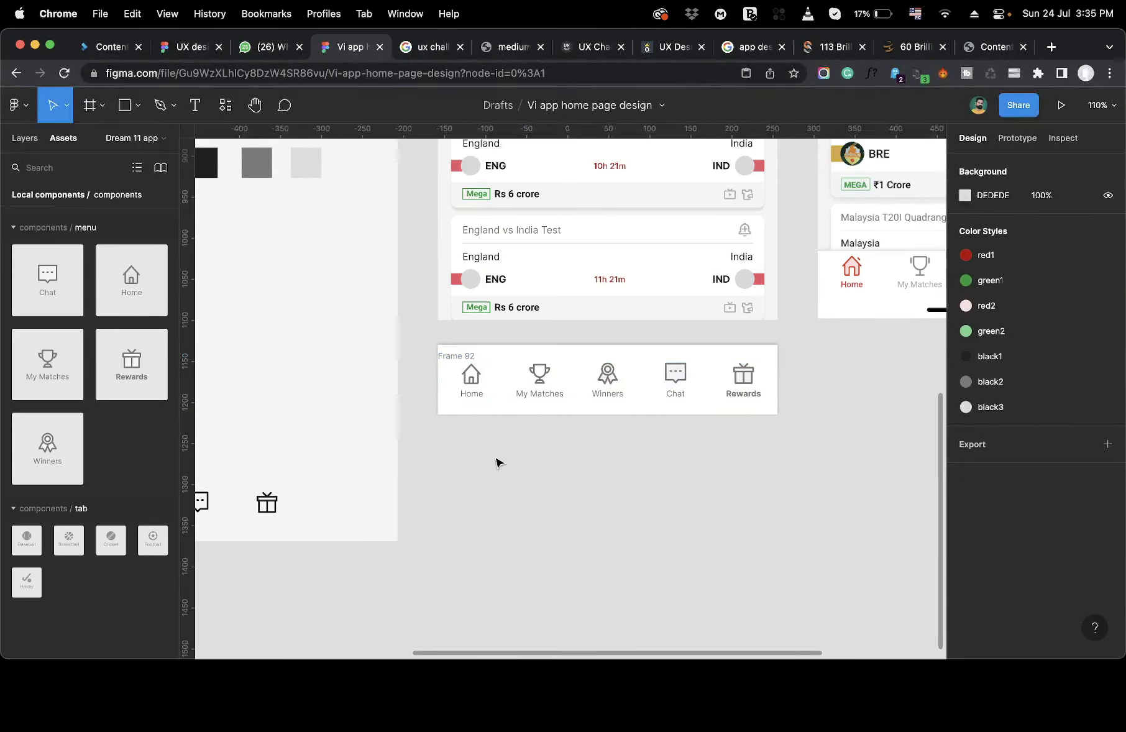
Examine the widths of the individual menu instances in the navigation row and of the white bar behind them.
left_click(471, 392)
left_click(538, 393)
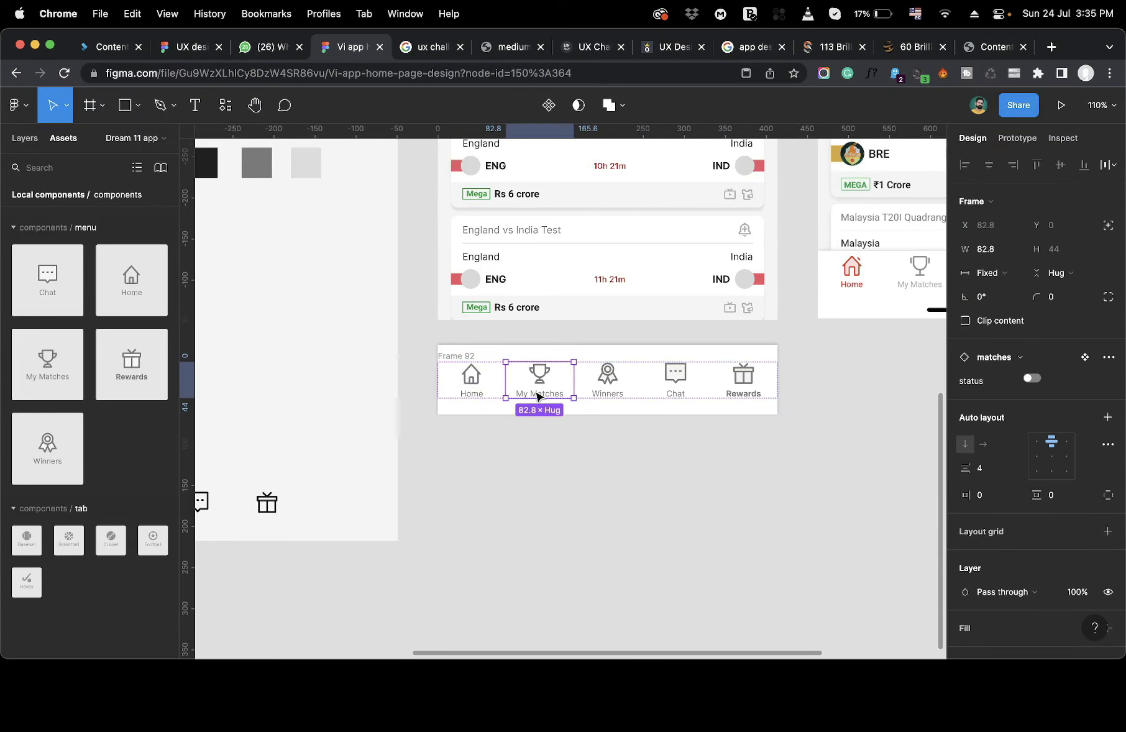
left_click(602, 393)
left_click(670, 392)
left_click(729, 392)
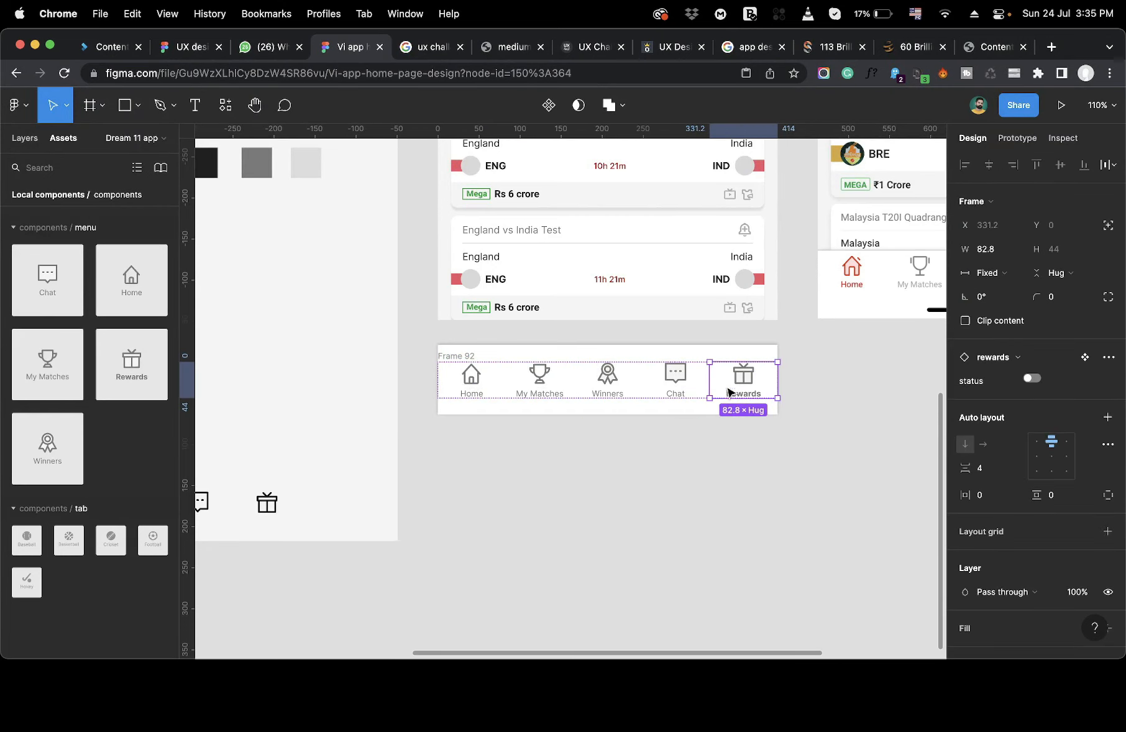
left_click(718, 444)
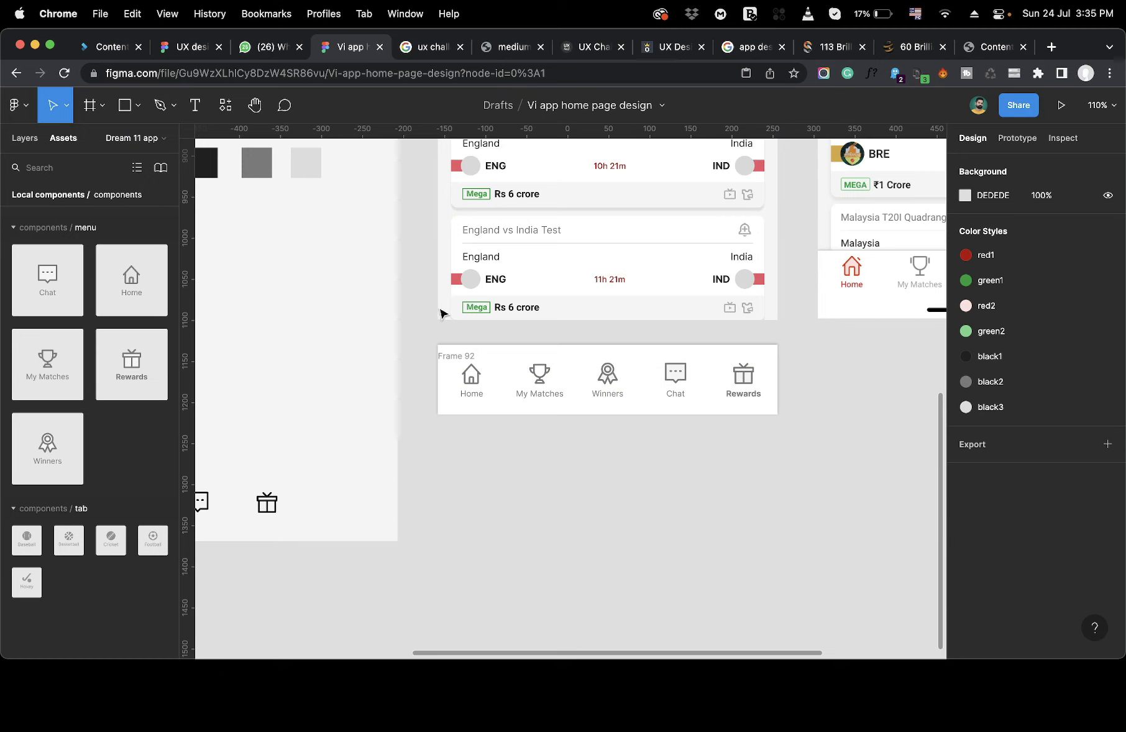
left_click(448, 348)
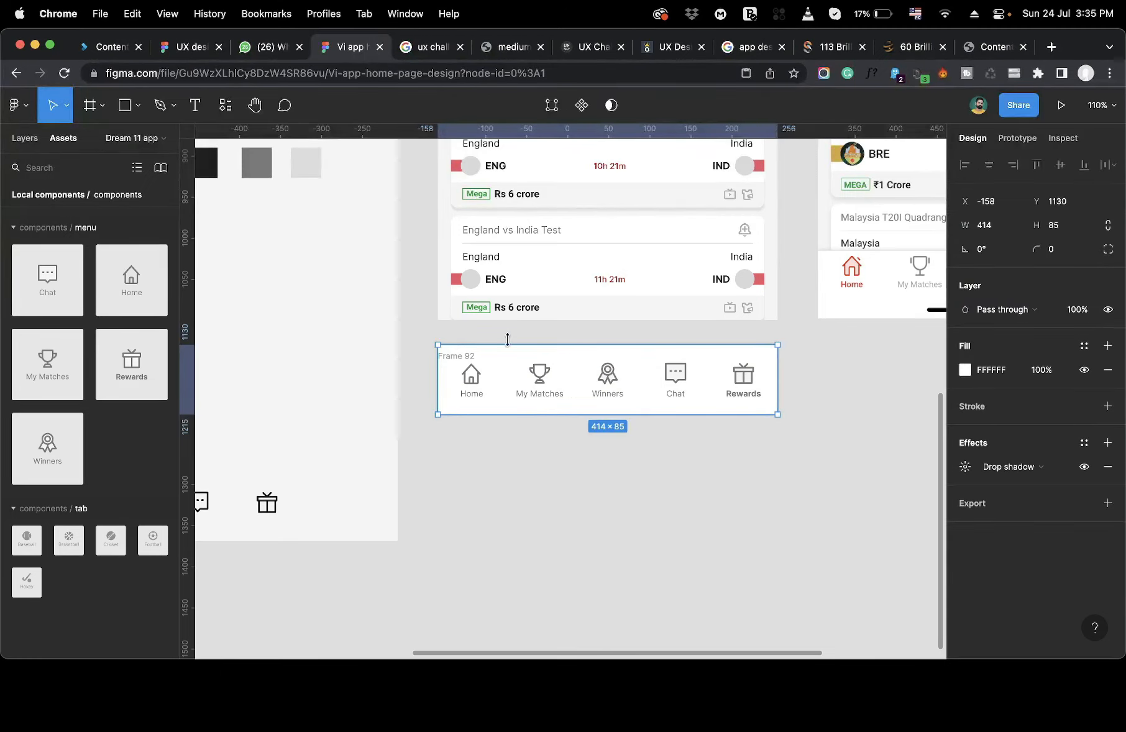
left_click(995, 231)
left_click(802, 447)
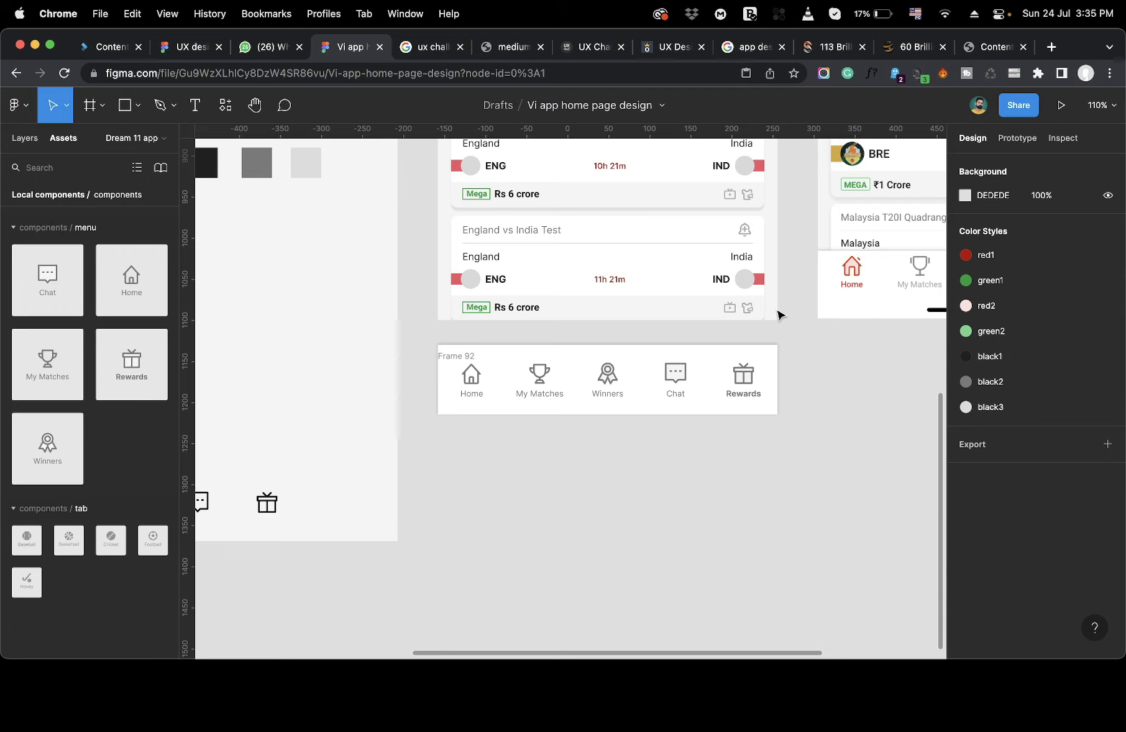
left_click(743, 388)
left_click(675, 390)
left_click(608, 391)
left_click(545, 397)
left_click(471, 381)
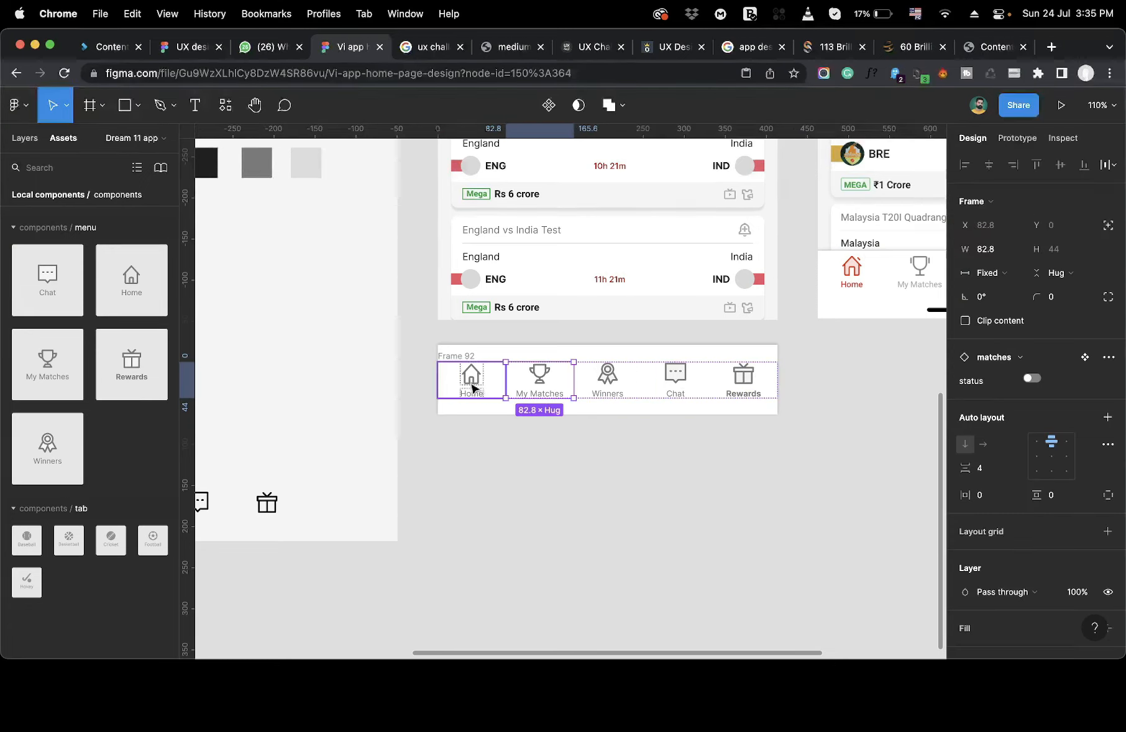
left_click(532, 479)
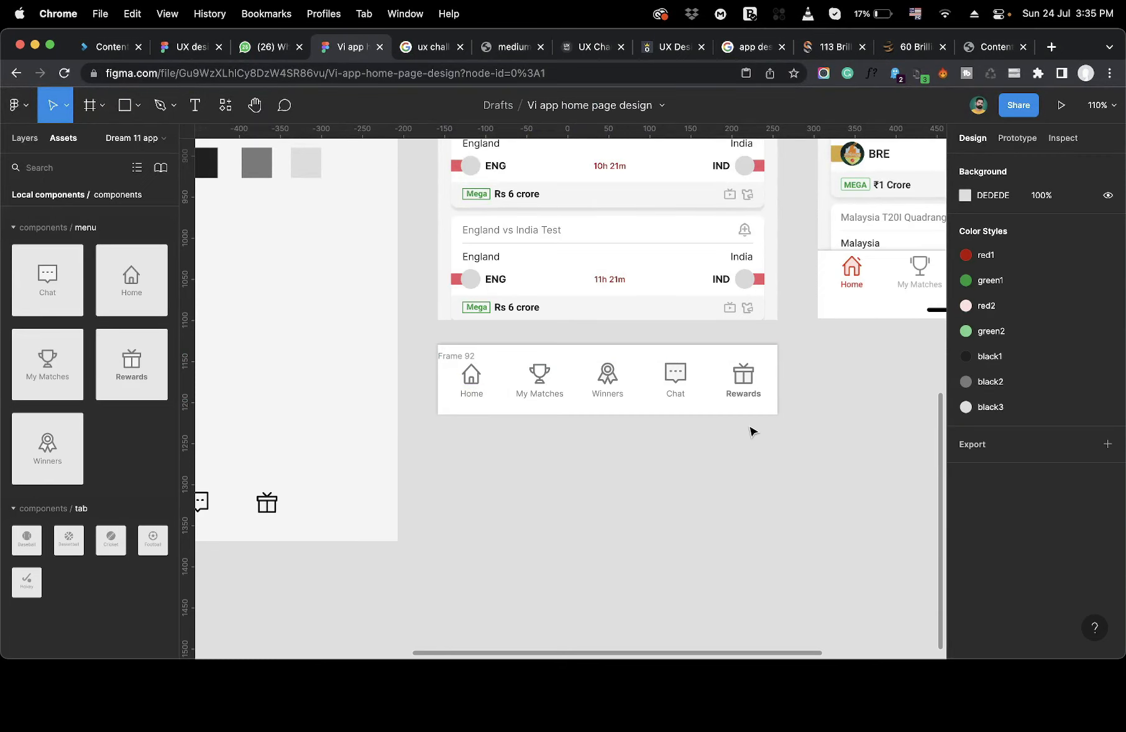
Move the white bar below the navigation row to about Y 1266 and set its width to 414/5.
left_click_drag(614, 421, 602, 523)
left_click(1003, 228)
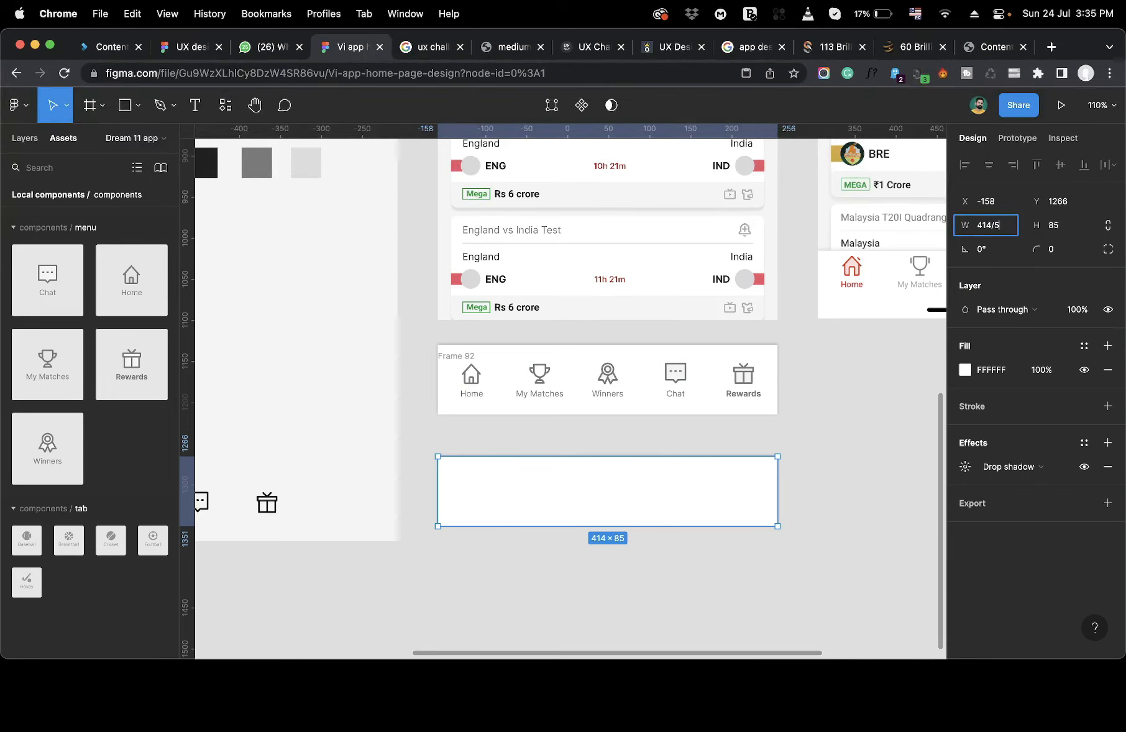
type("/5")
key("Return")
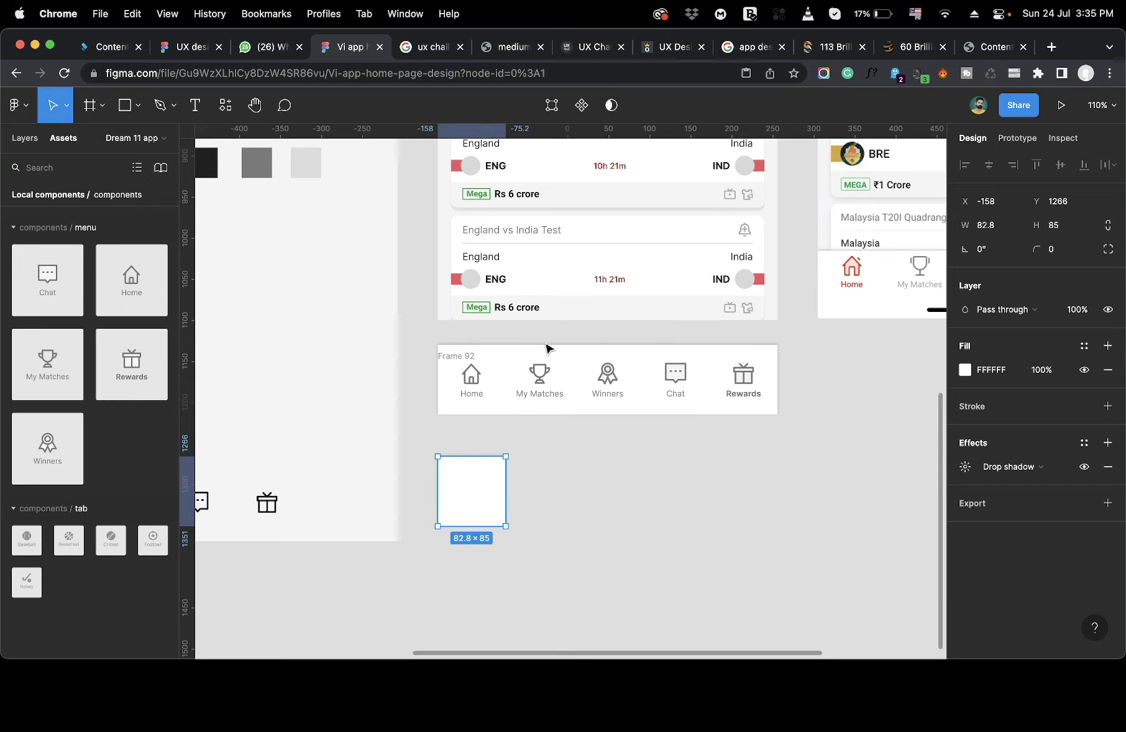
Check the width of the Home instance in the navigation row and of the red Home and Rewards variants in the components frame.
left_click(472, 390)
key("shift+2")
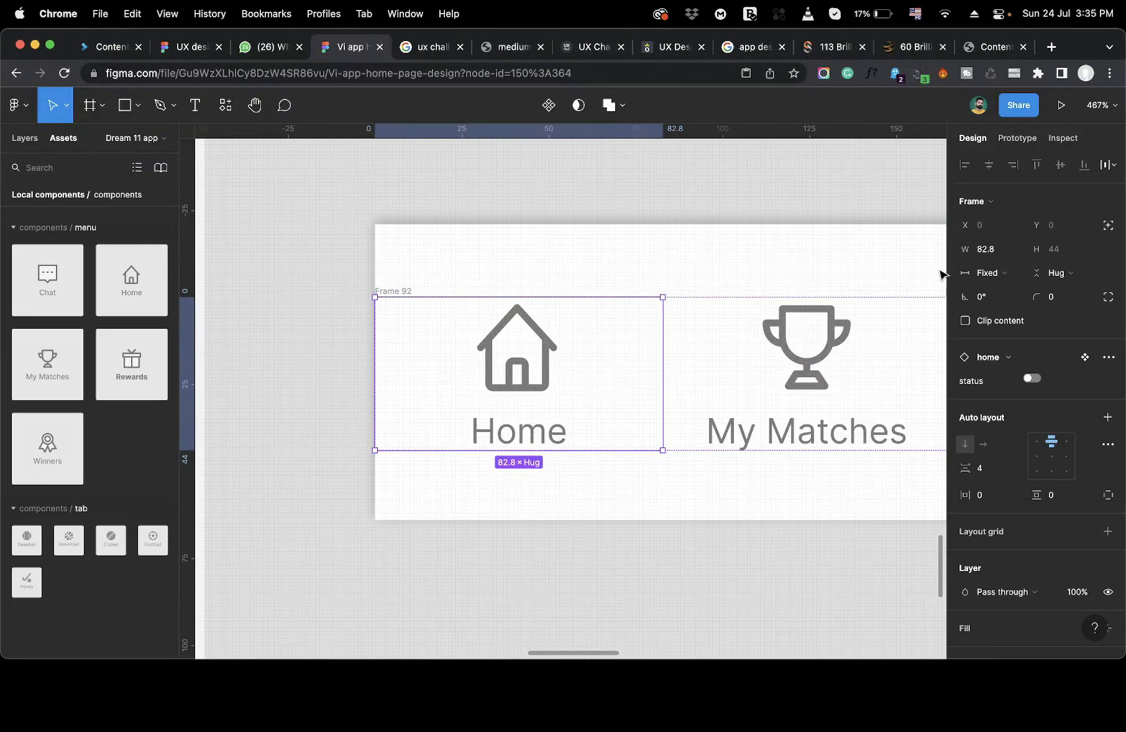
left_click(991, 249)
left_click(691, 563)
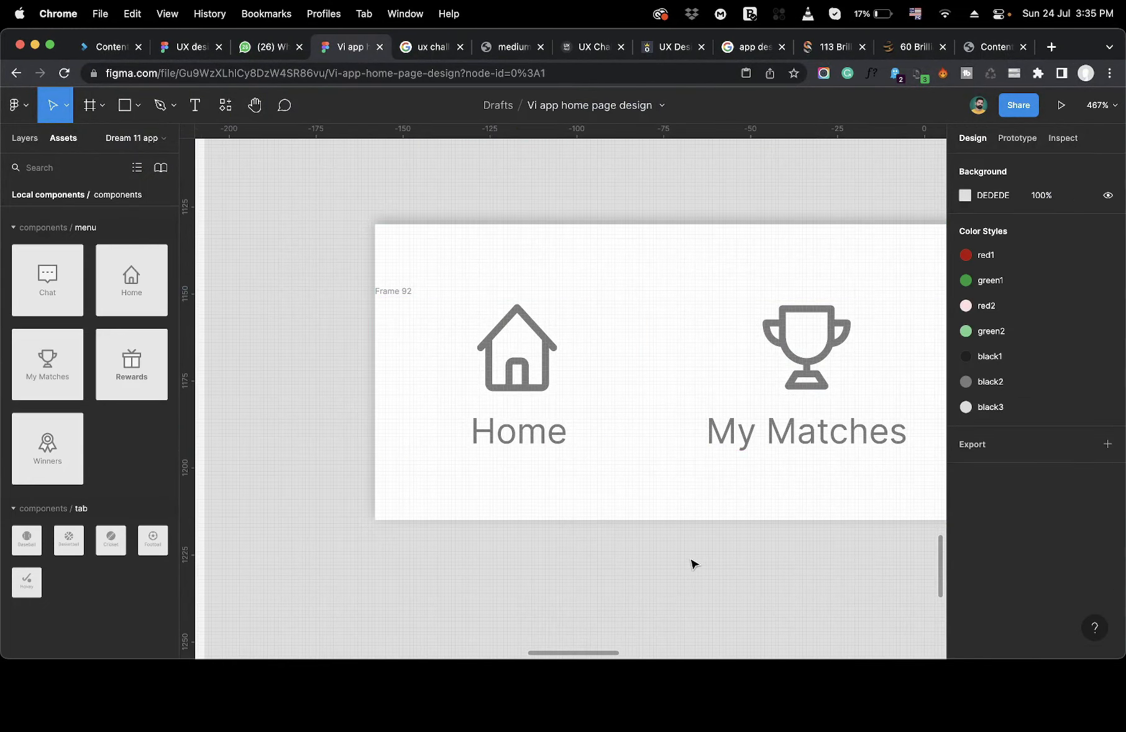
scroll(691, 563, "down", 10)
scroll(505, 508, "up", 5)
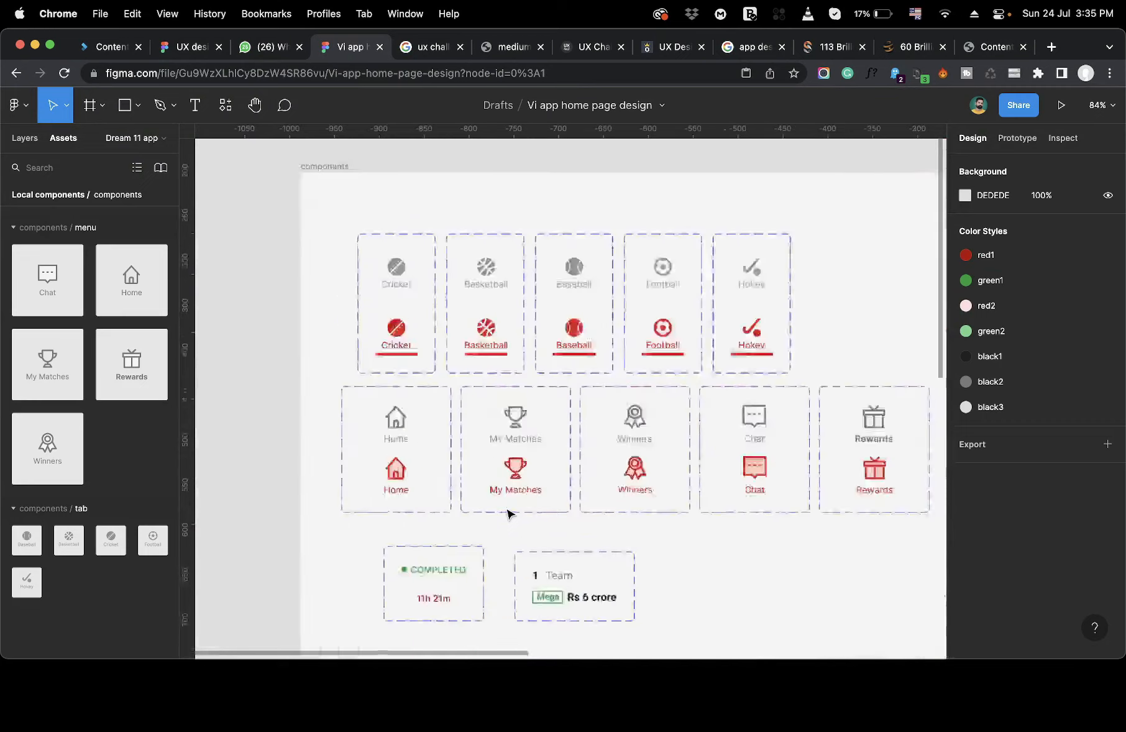
left_click(360, 463)
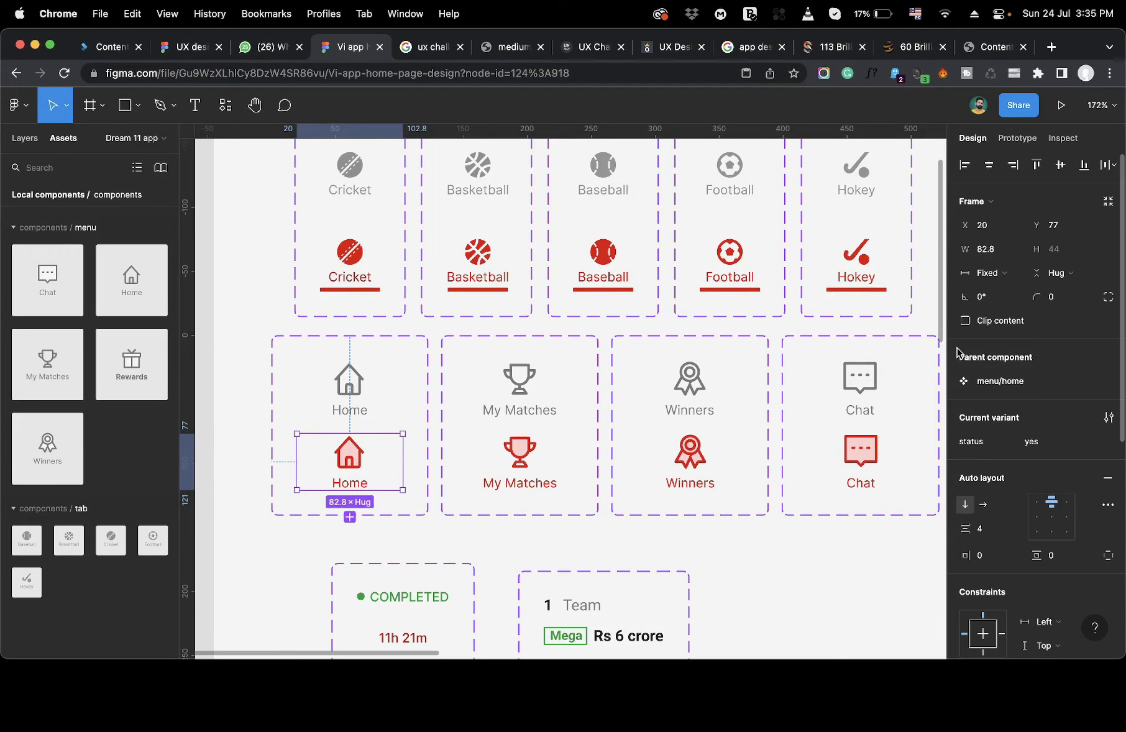
left_click(997, 252)
left_click(827, 556)
scroll(828, 556, "right", 10)
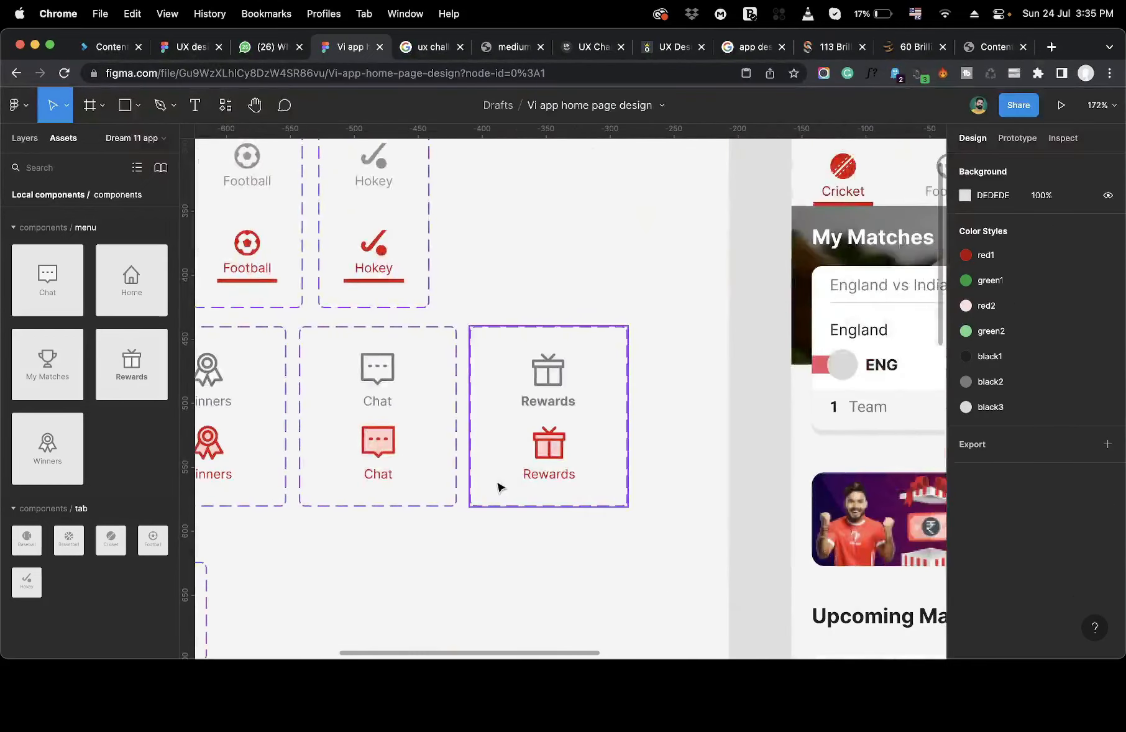
scroll(498, 487, "down", 5)
left_click(631, 392)
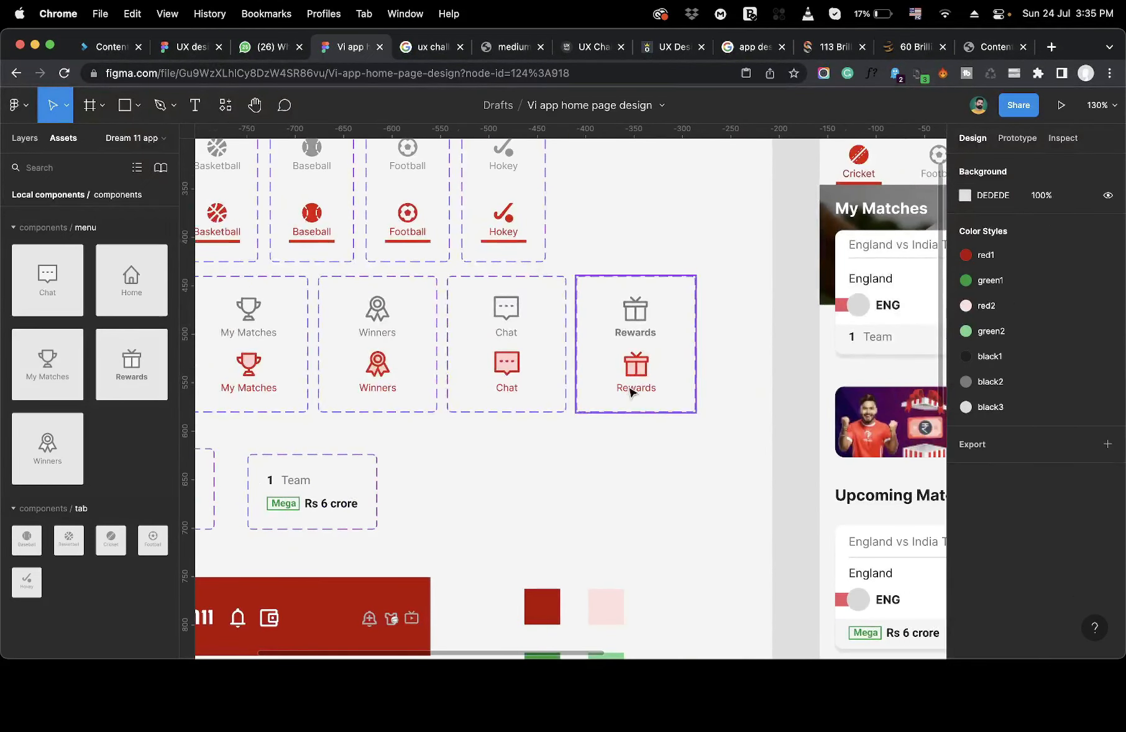
left_click(639, 389)
scroll(654, 441, "down", 10)
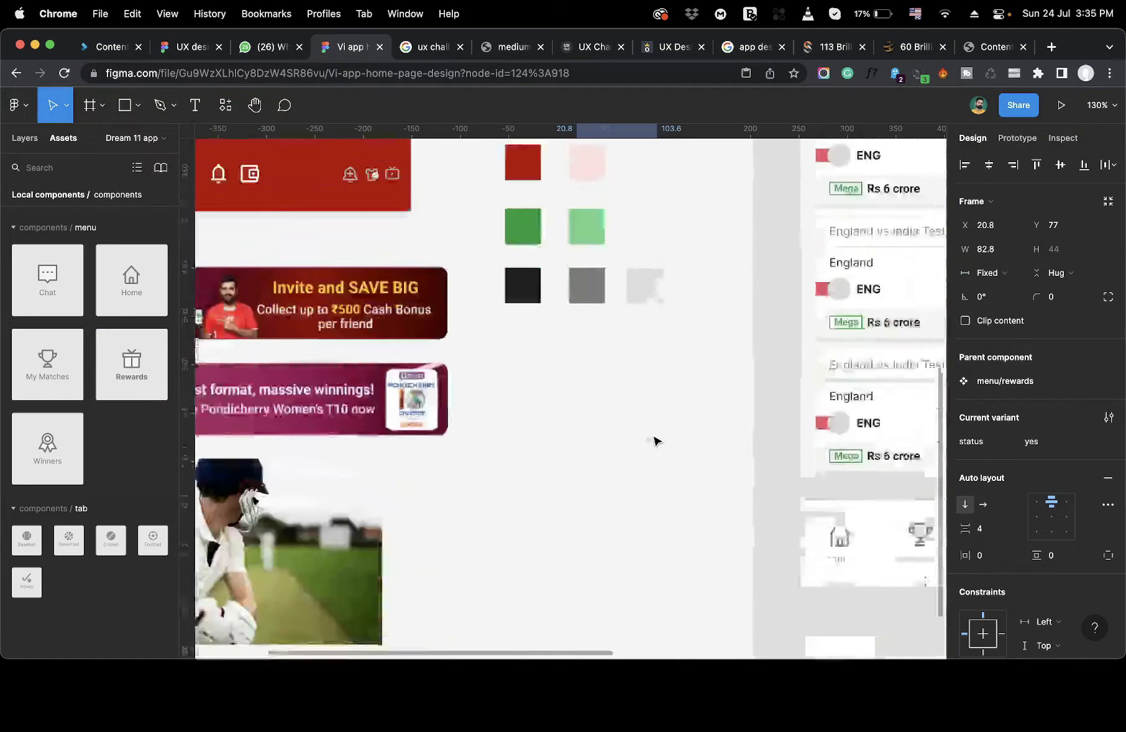
Place a copy of the black gift icon above the nav icon row, at about X 645, Y 955.
left_click(593, 485)
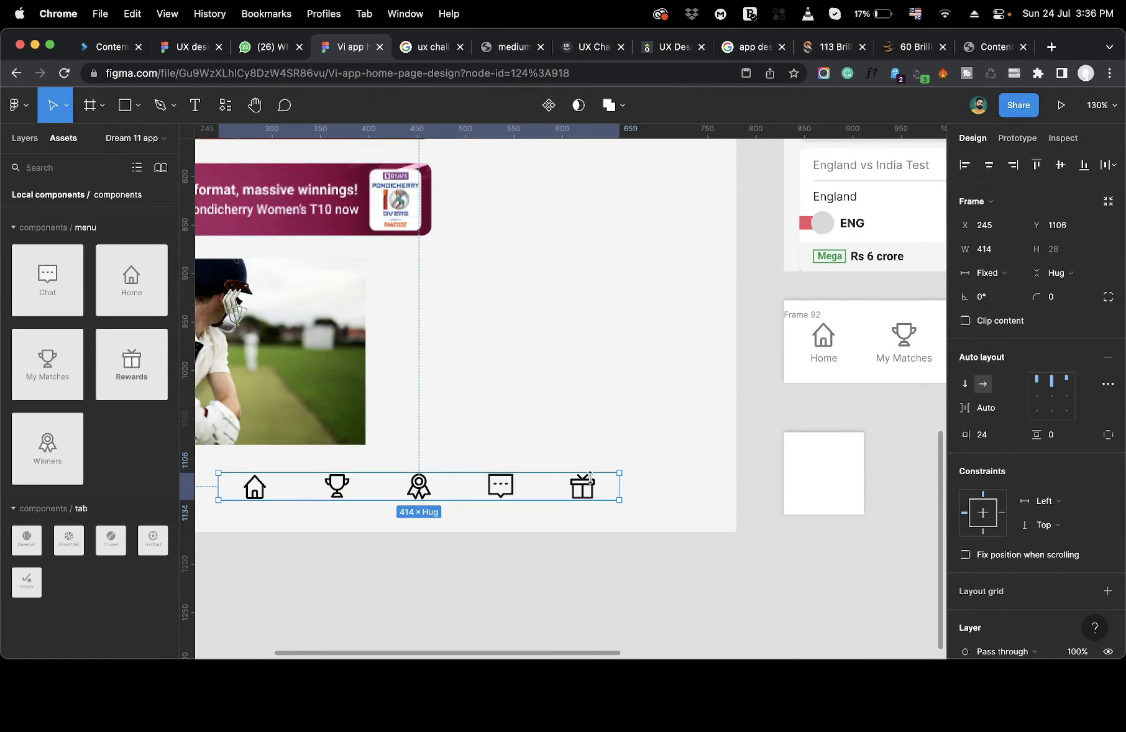
left_click(589, 489)
left_click_drag(587, 488, 613, 363)
scroll(623, 340, "up", 5)
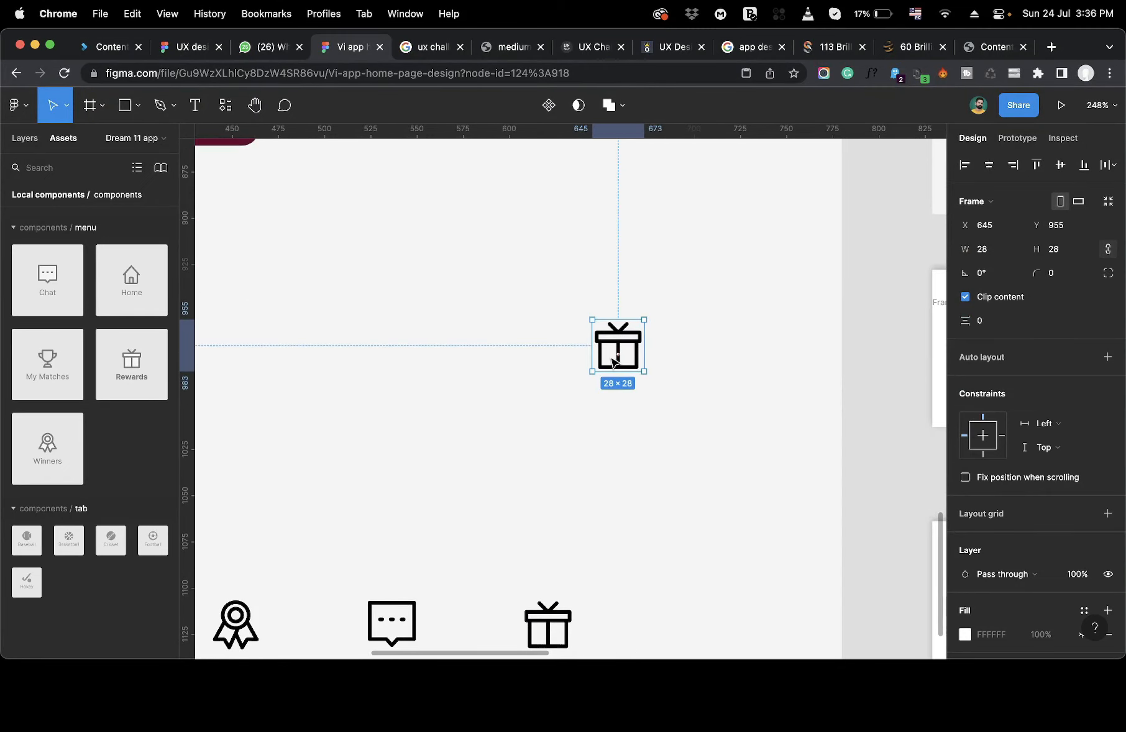
Add auto layout to the gift icon copy, set its width to 82.8 and align its content to the top centre.
key("shift+a")
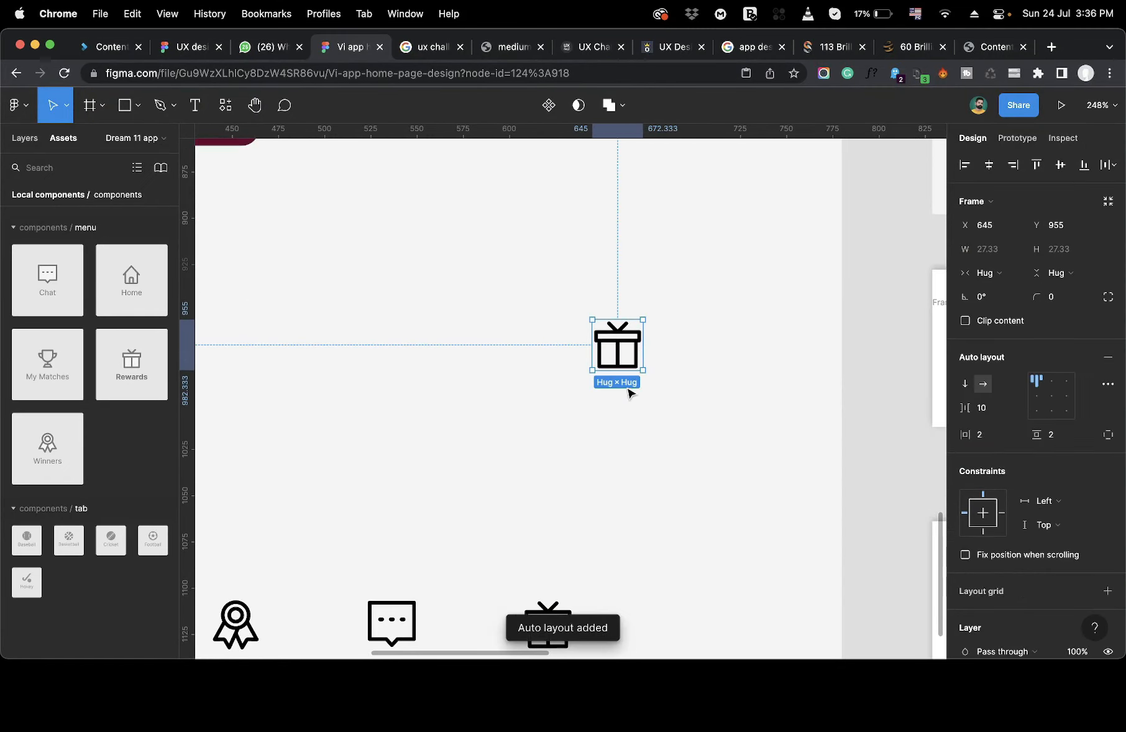
left_click_drag(647, 328, 672, 328)
left_click(996, 256)
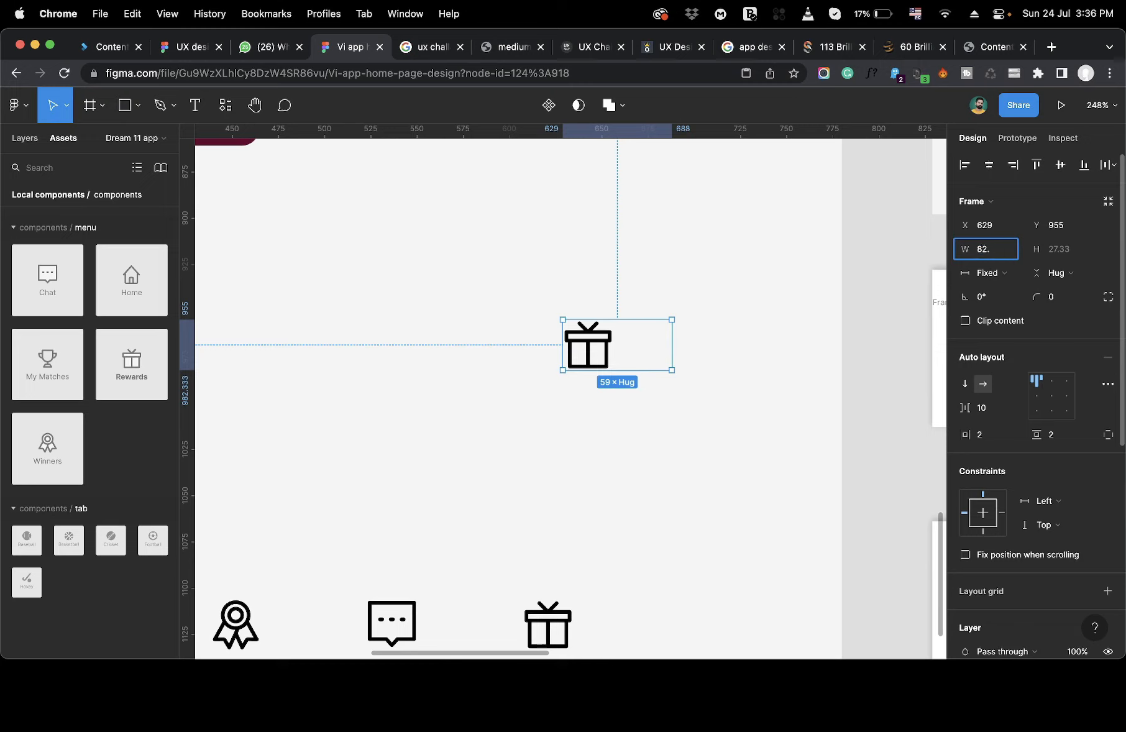
type("82.8")
key("Return")
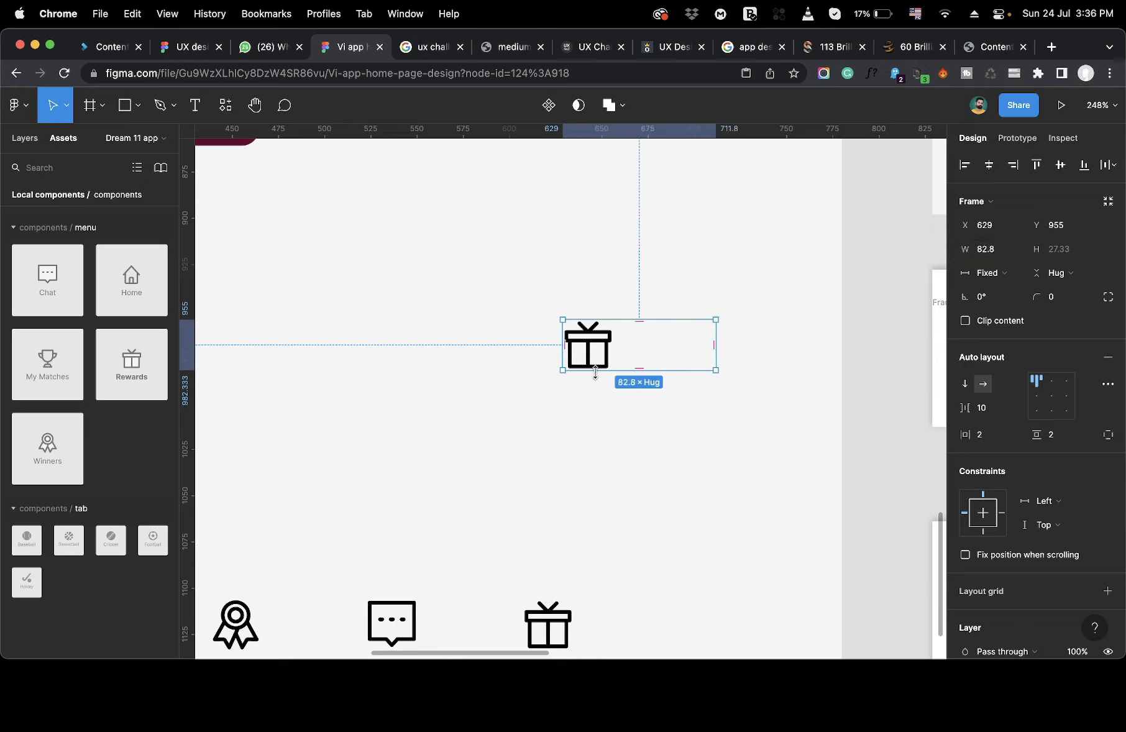
left_click(1049, 383)
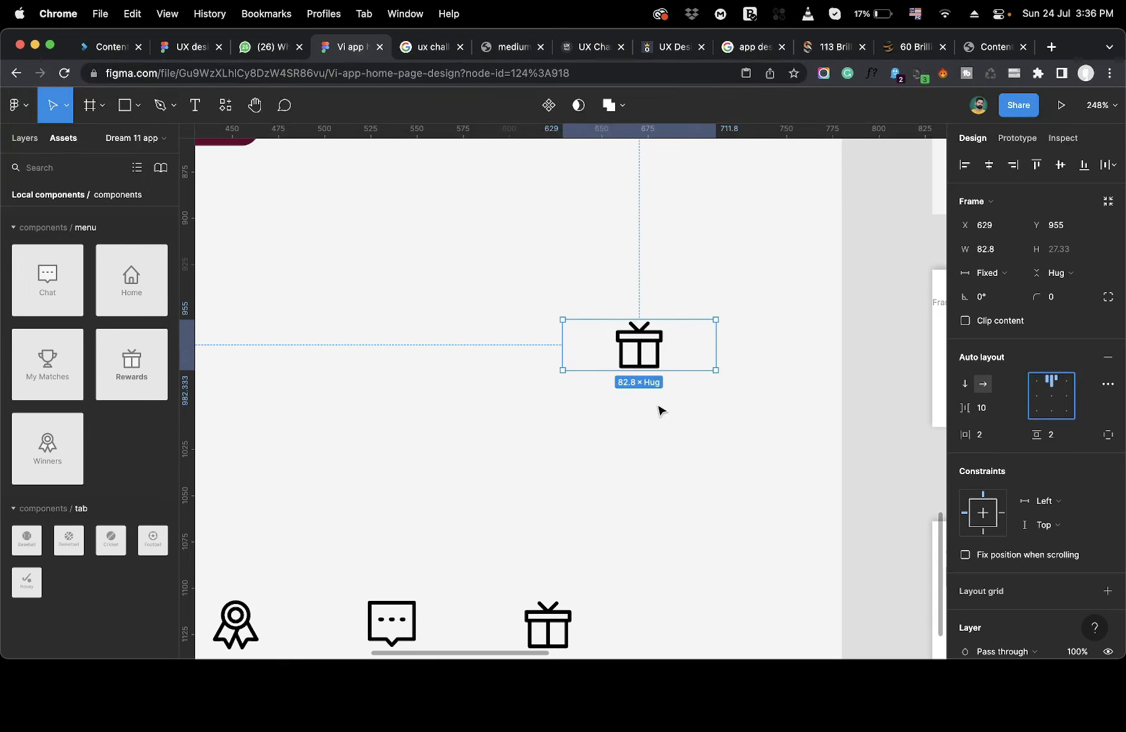
Try making the gift icon copy a component with a second variant, undo both changes and delete the copy.
scroll(661, 410, "down", 3)
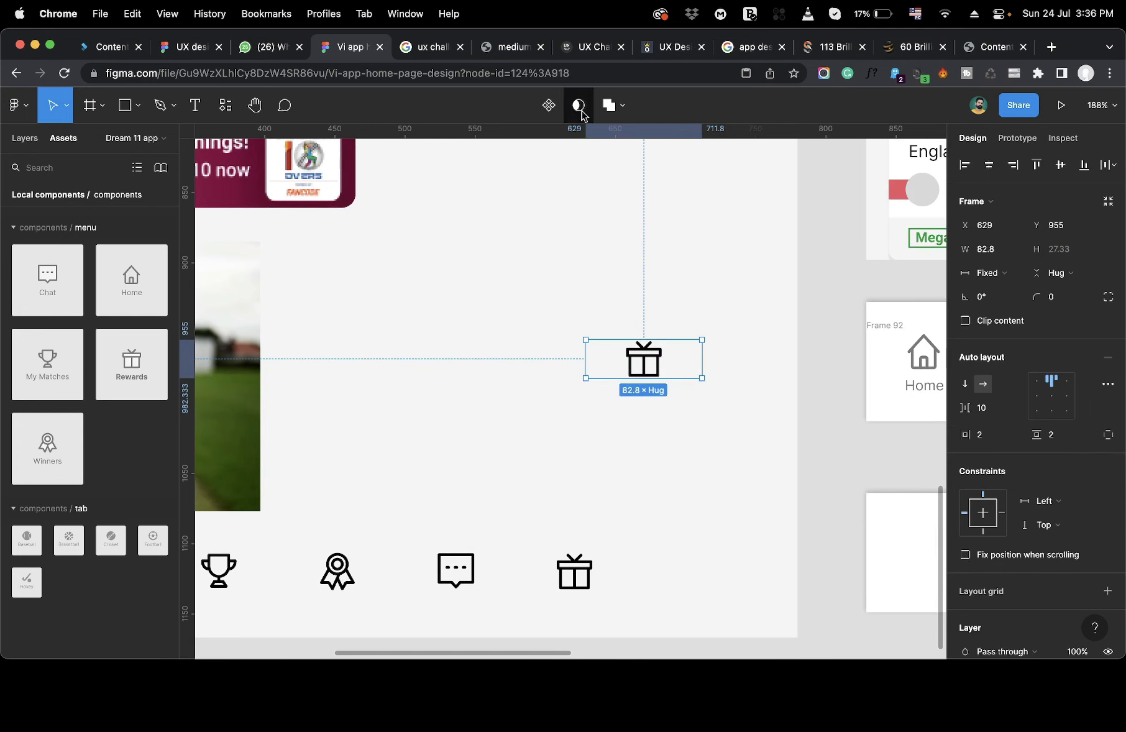
left_click(549, 105)
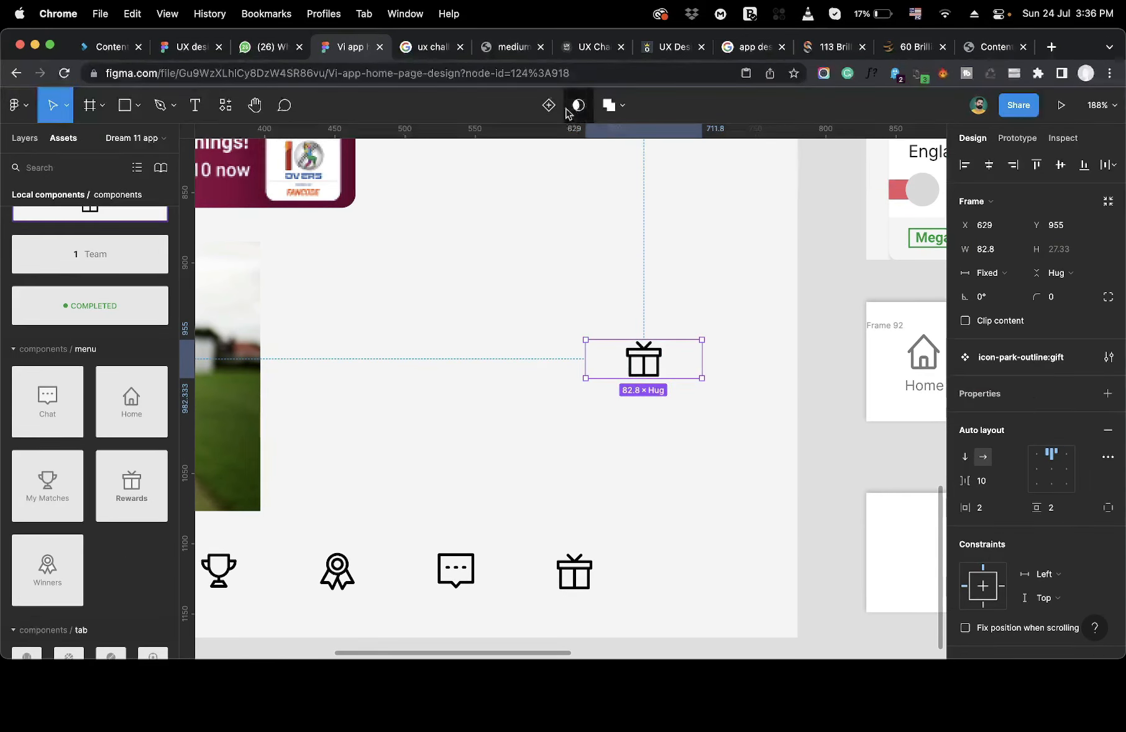
left_click(552, 108)
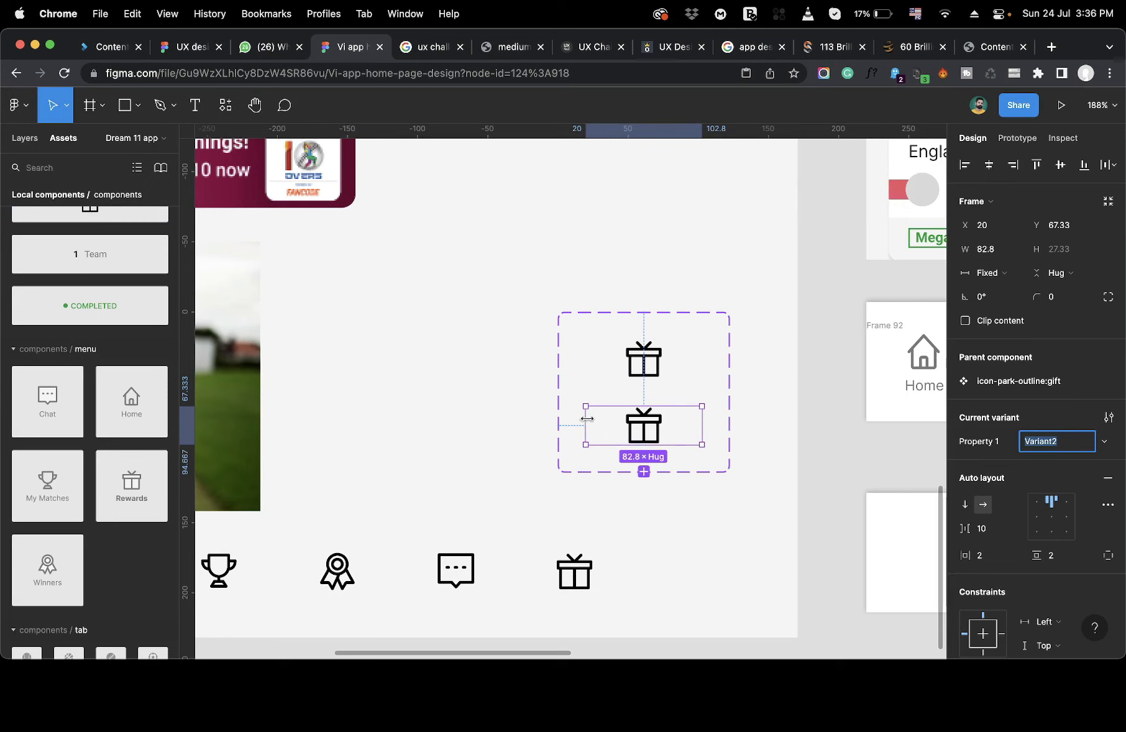
key("super+z")
key("super+z")
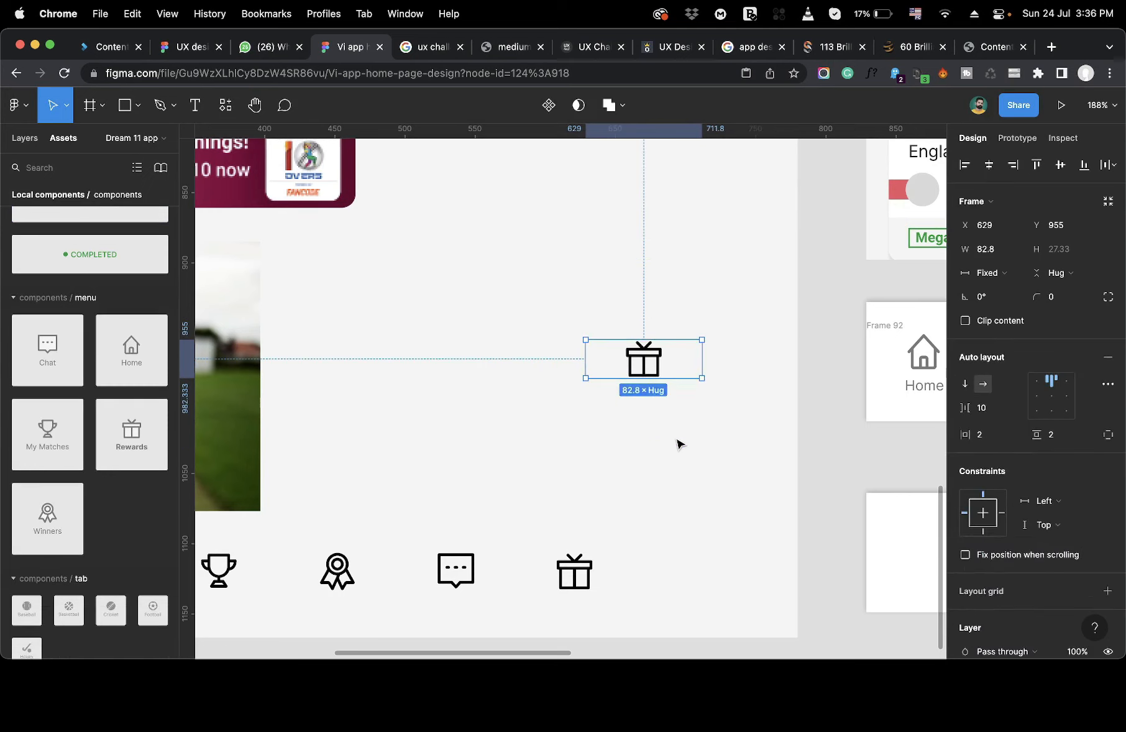
key("BackSpace")
Review the Home, My Matches and Chat instances in the navigation row and the red Rewards variant in the components frame.
scroll(646, 383, "down", 5)
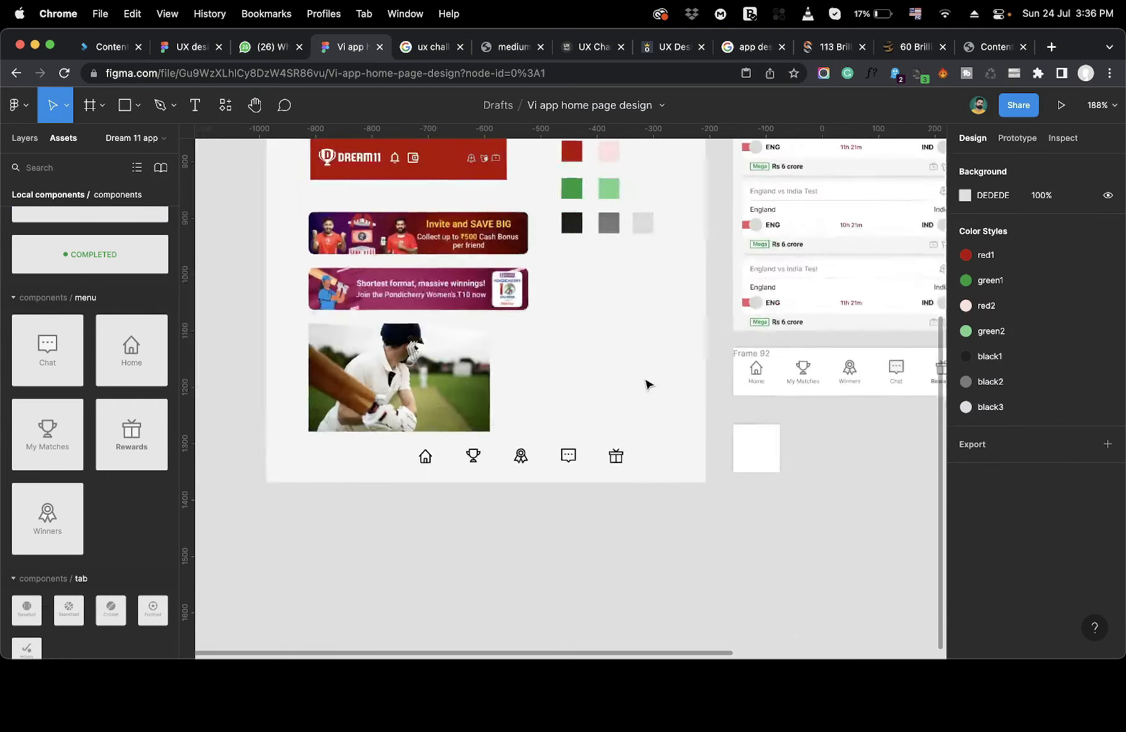
scroll(646, 383, "right", 3)
scroll(646, 383, "up", 3)
left_click(607, 347)
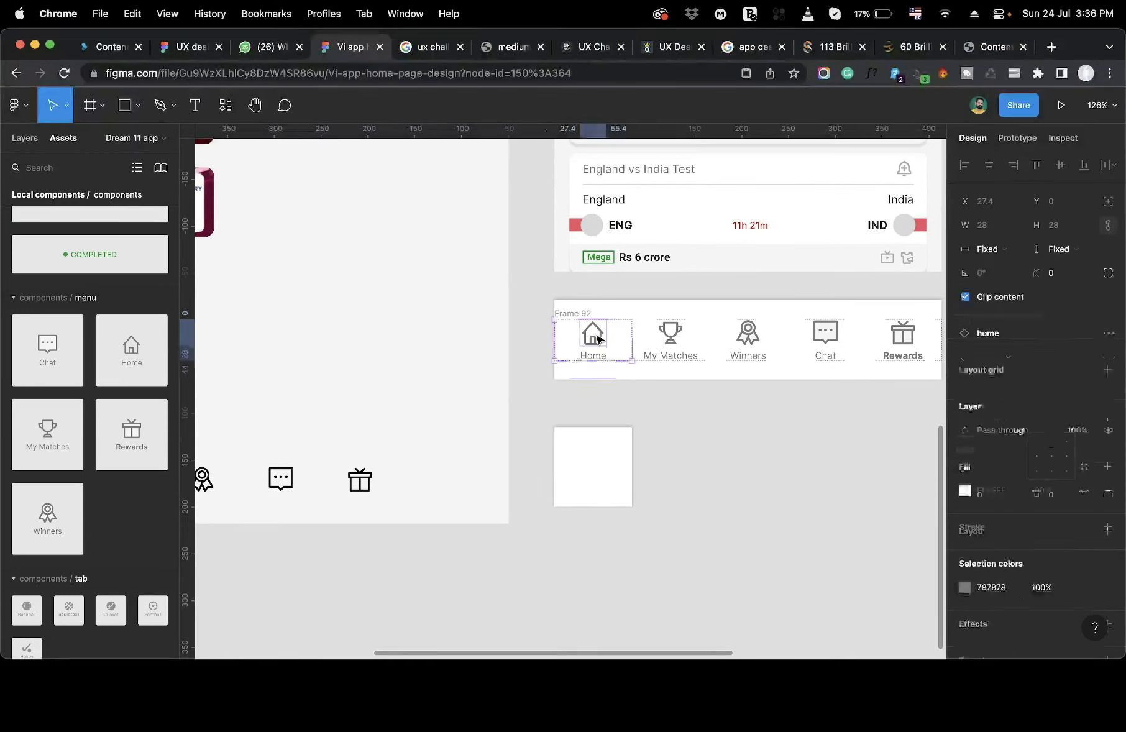
left_click(669, 355)
left_click(809, 355)
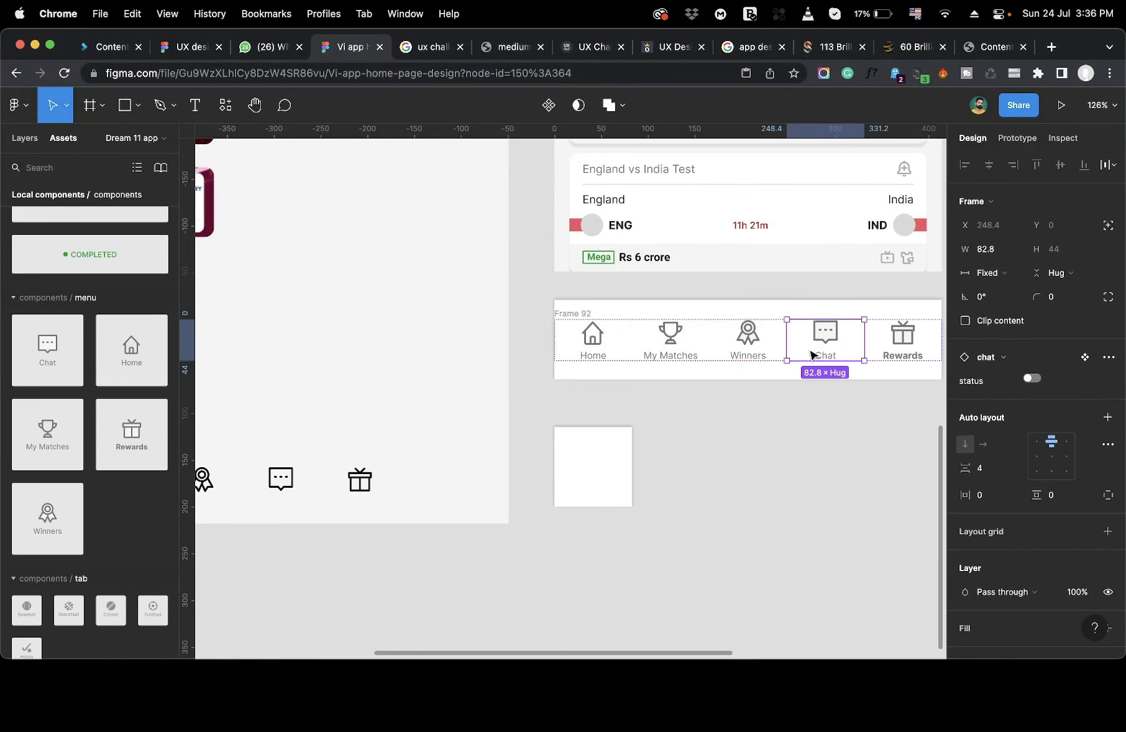
scroll(810, 355, "up", 12)
scroll(810, 355, "left", 6)
left_click(796, 414)
left_click(794, 414)
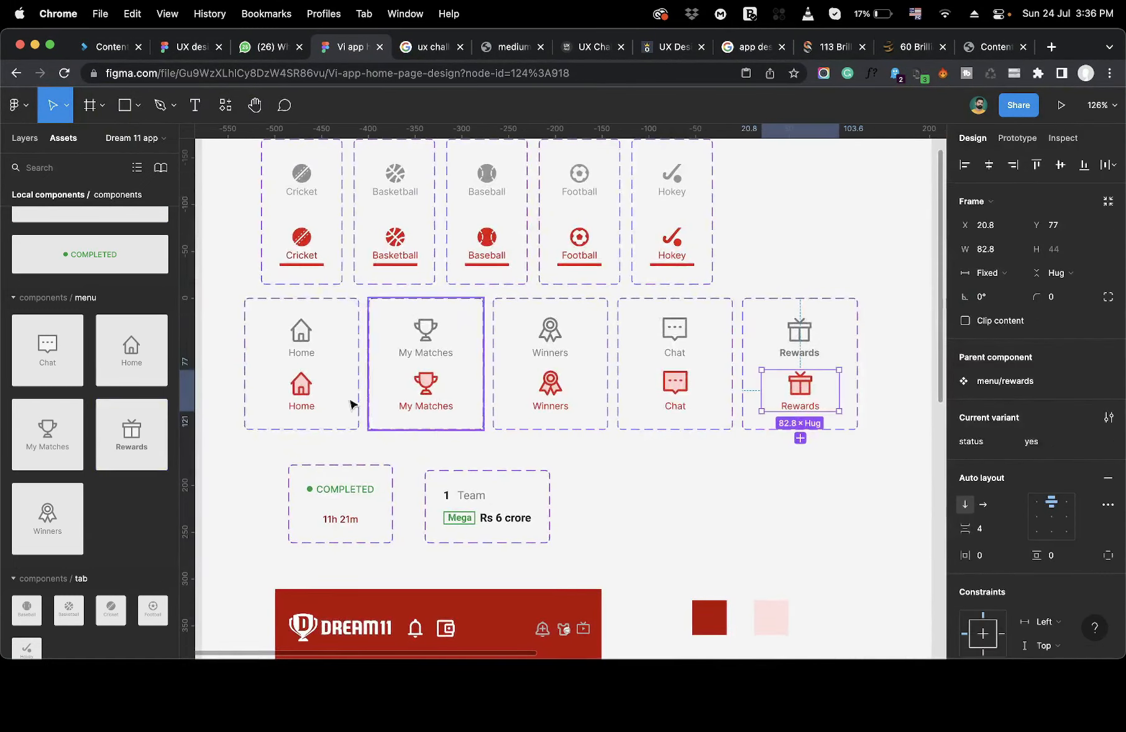
Combine the row of menu instances and its white background into one auto layout frame with 20 vertical padding.
left_click(296, 398)
left_click(617, 495)
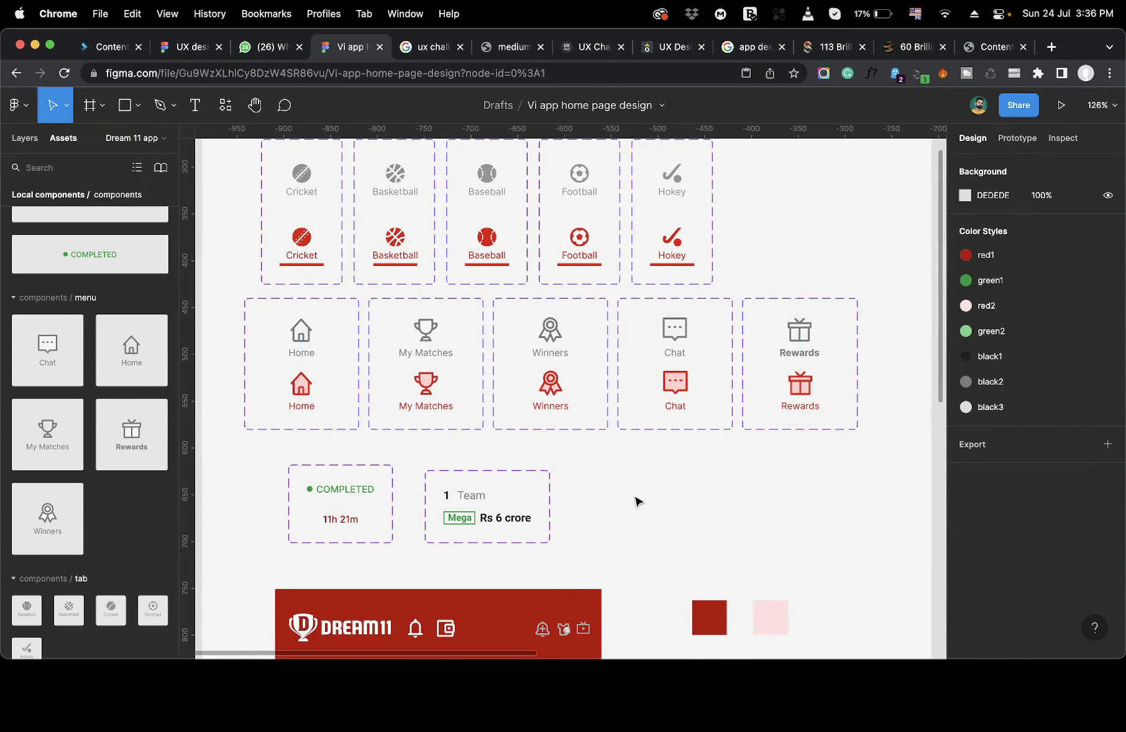
scroll(627, 497, "down", 15)
scroll(525, 449, "left", 10)
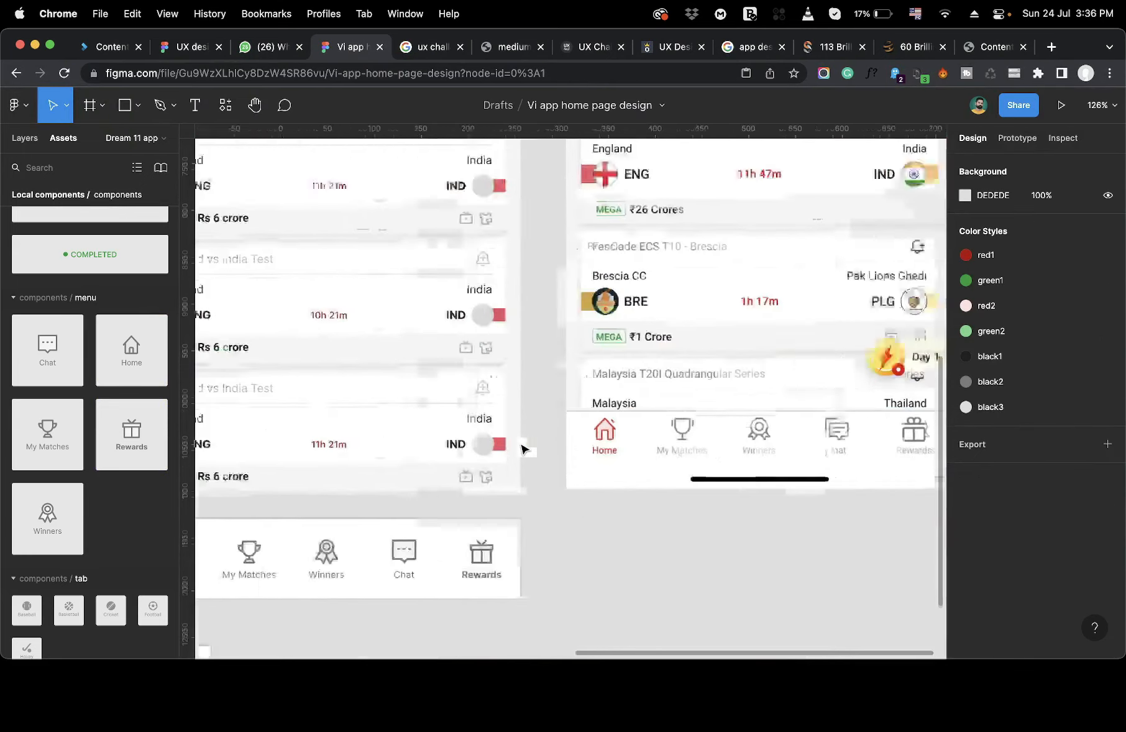
left_click_drag(411, 504, 776, 595)
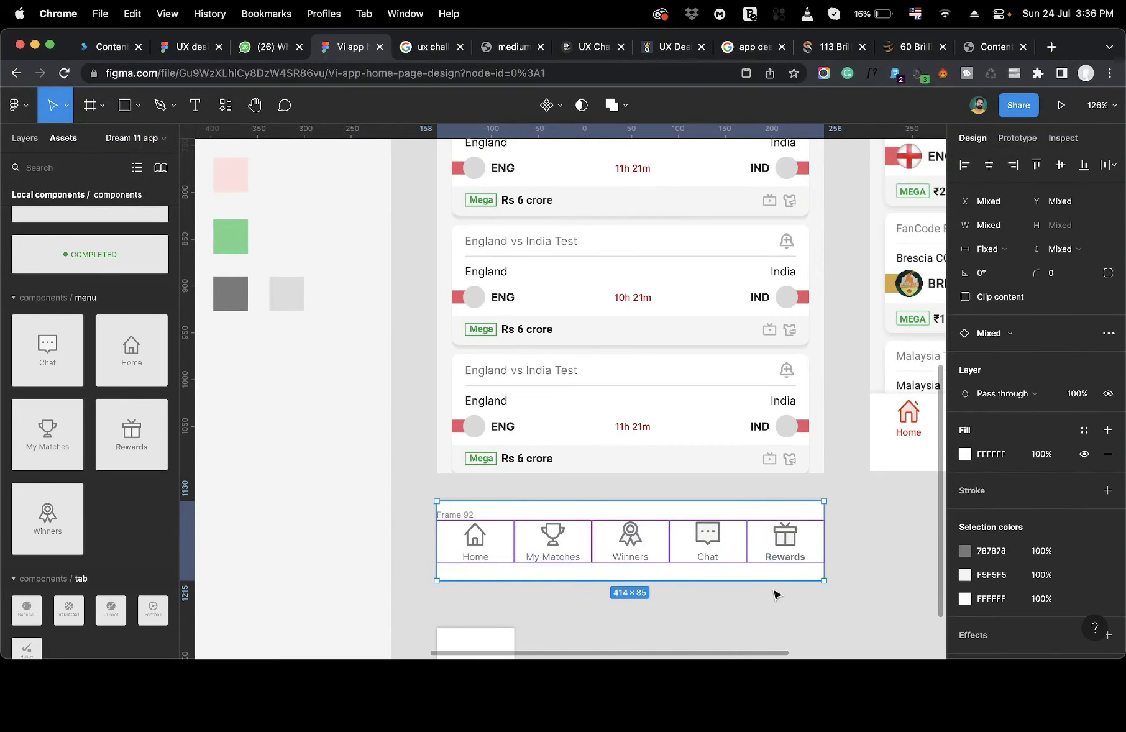
key("shift+a")
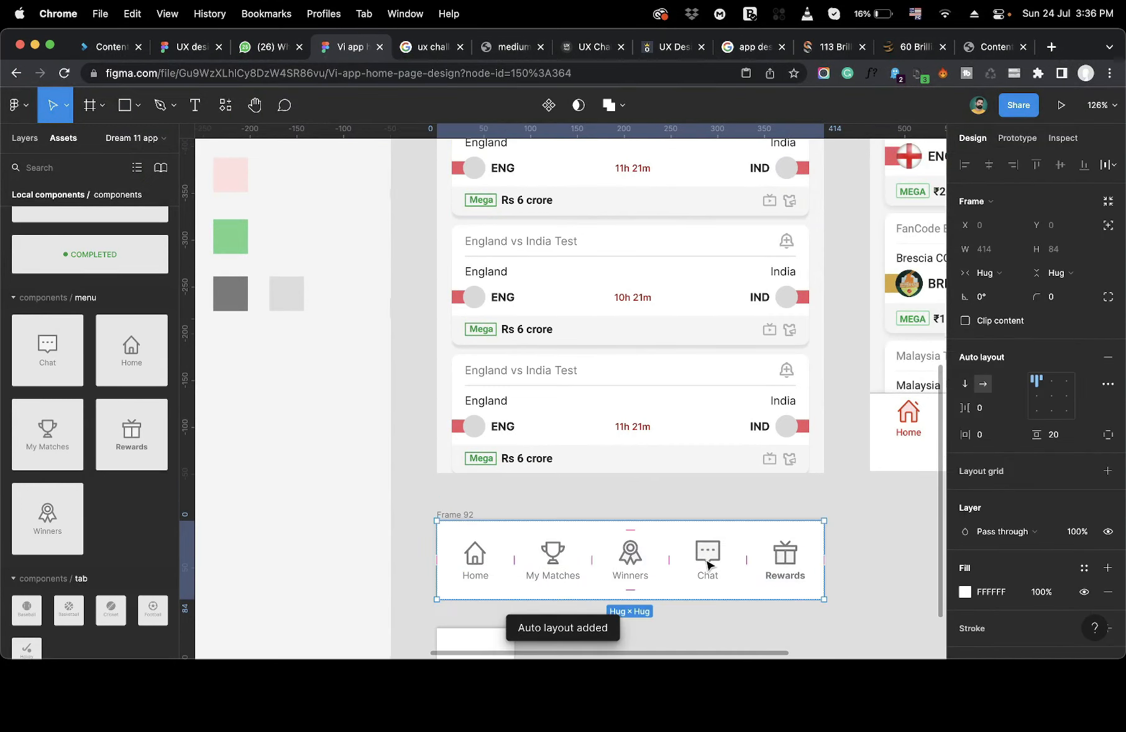
Move the navigation bar into the Home frame and align it to the frame's bottom edge at X 0, Y 812.
scroll(707, 564, "down", 2)
left_click_drag(448, 479, 441, 340)
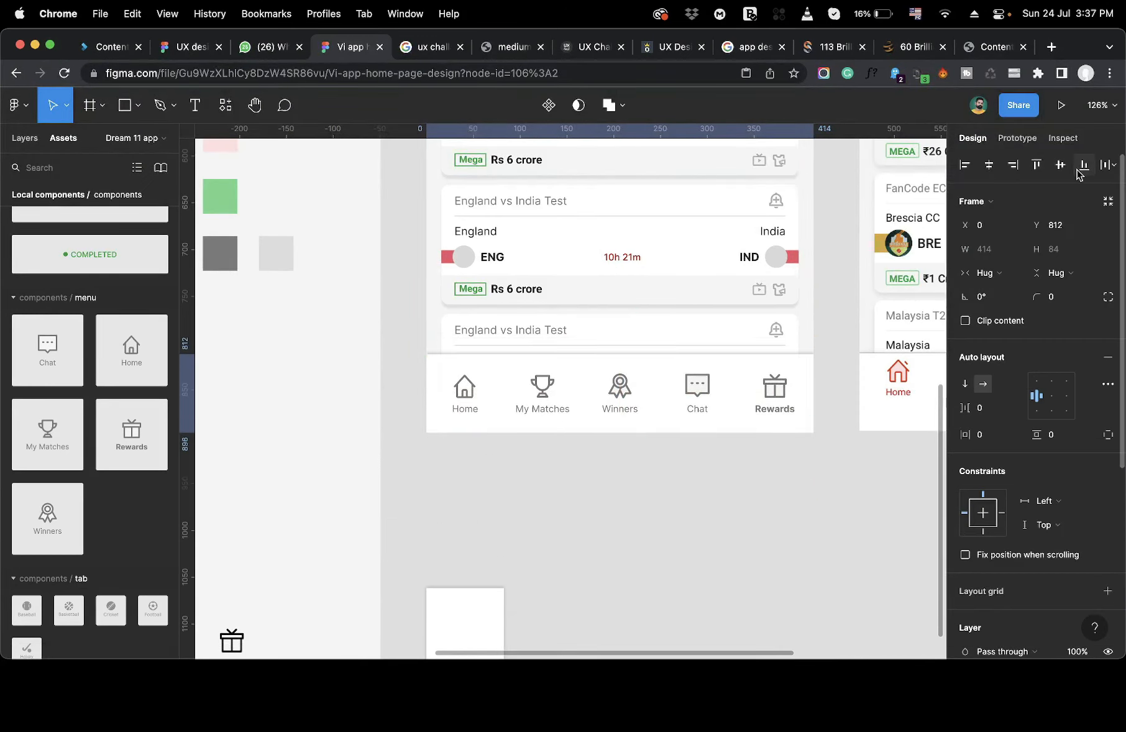
left_click(528, 513)
scroll(528, 514, "right", 2)
scroll(528, 513, "left", 1)
scroll(528, 513, "up", 1)
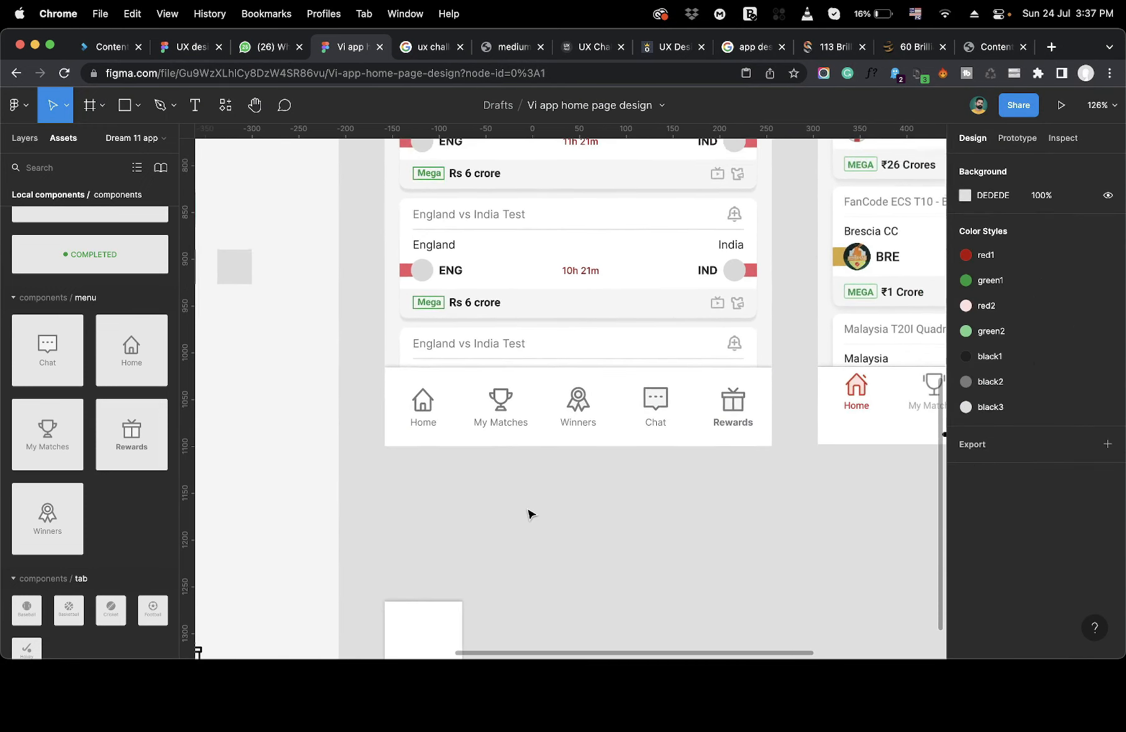
Turn on the status property of the Home item in the bottom navigation bar.
left_click(425, 408)
double_click(427, 408)
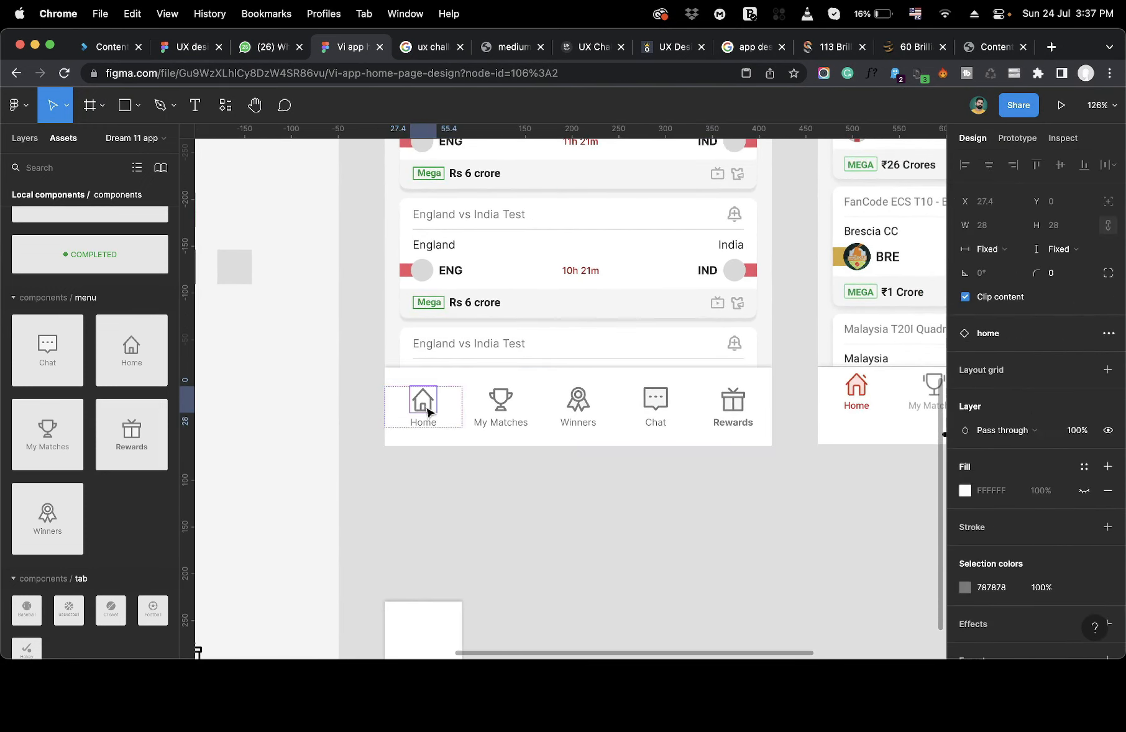
left_click(441, 459)
left_click(422, 412)
double_click(422, 415)
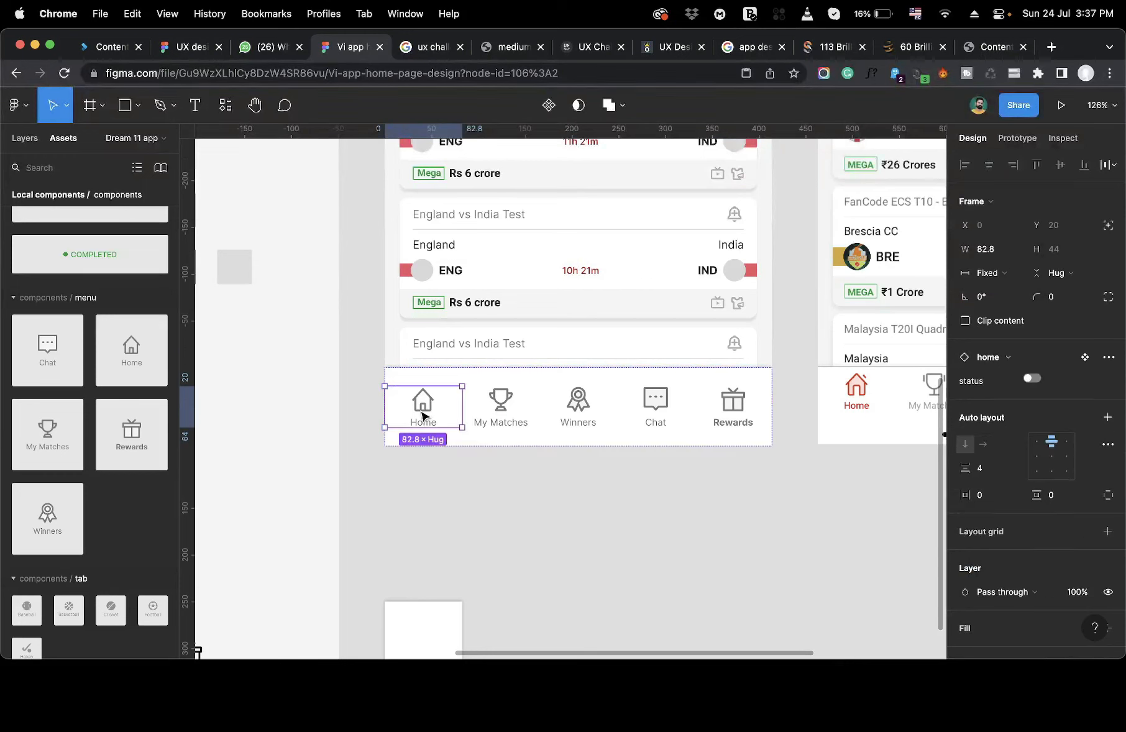
left_click(1031, 381)
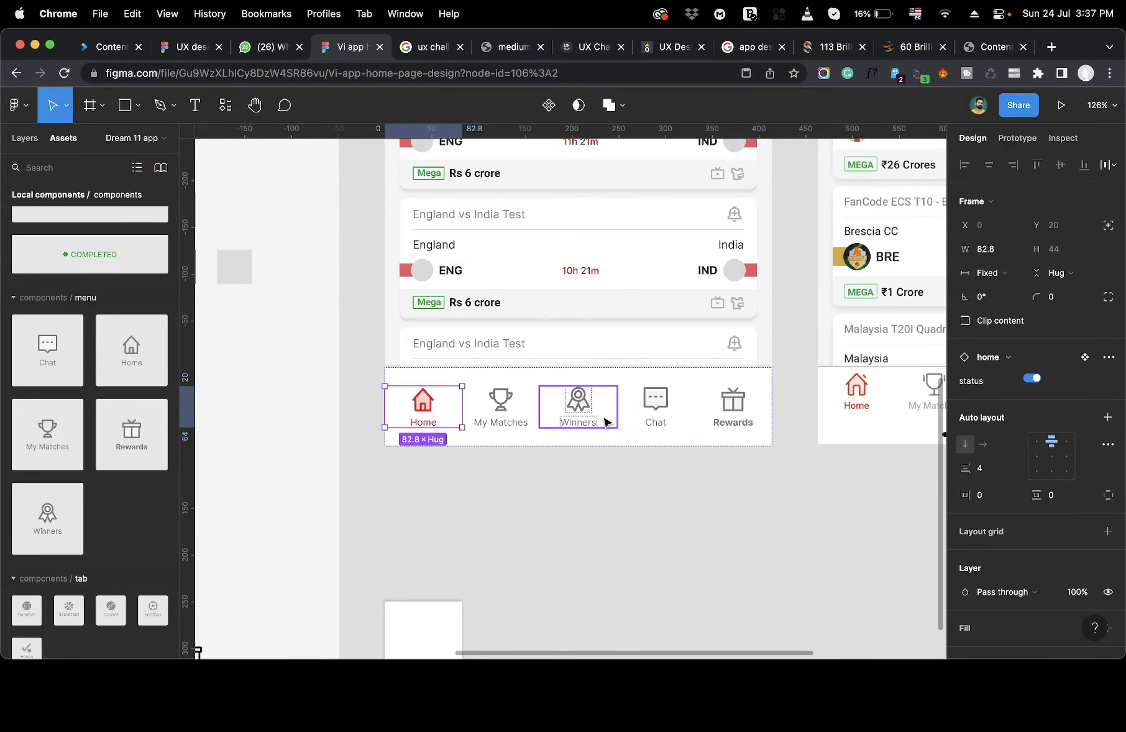
Turn on the status of the Winners item and turn off the status of the Home item.
left_click(581, 415)
left_click(1033, 381)
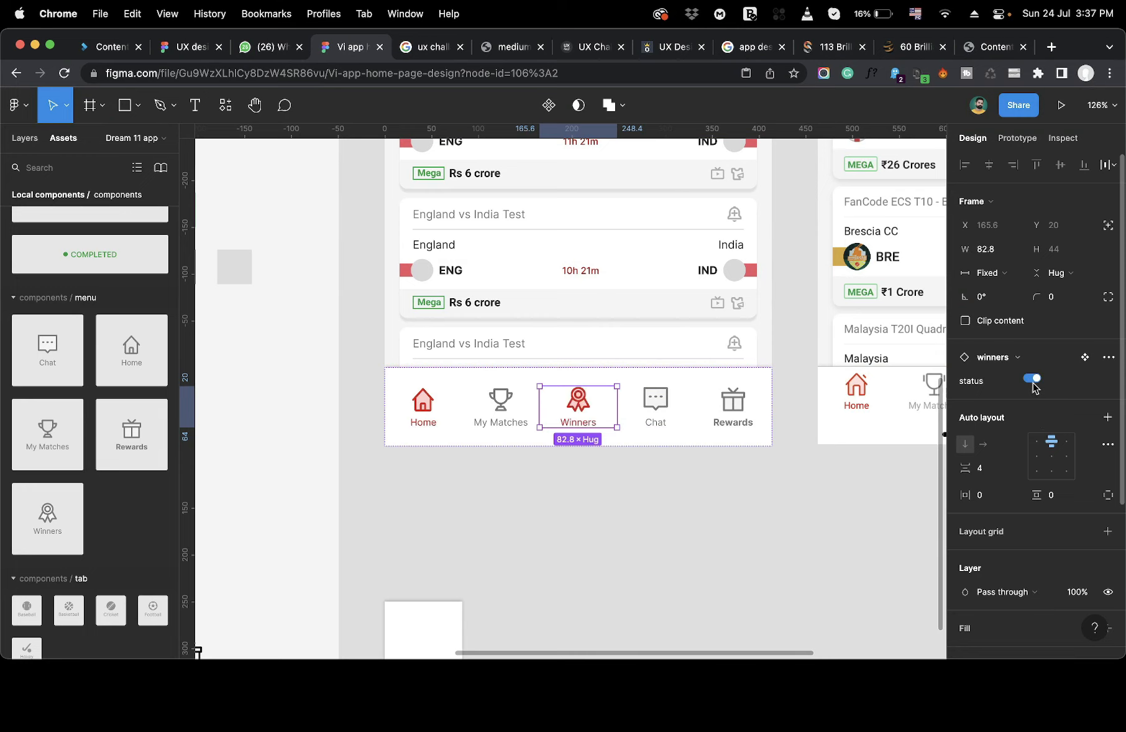
left_click(422, 407)
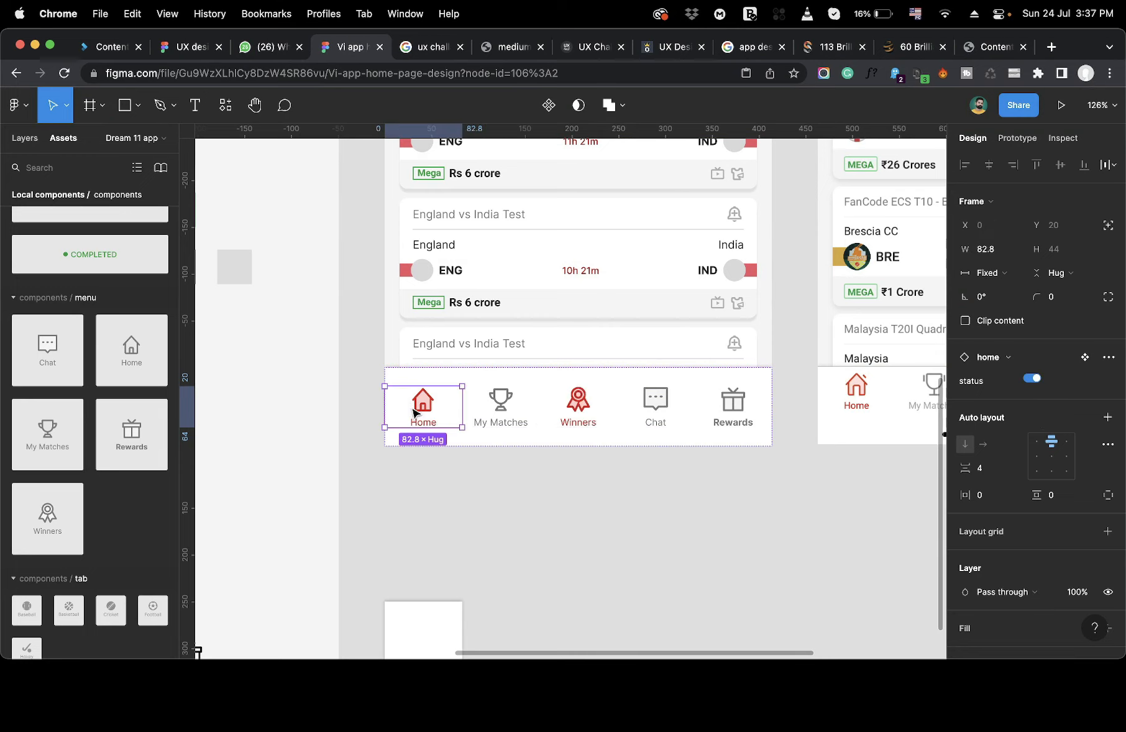
left_click(1035, 379)
Turn off the status of the Winners item and turn on the status of the My Matches item.
left_click(693, 517)
scroll(693, 518, "down", 5)
scroll(692, 518, "up", 2)
left_click(692, 510)
scroll(697, 508, "up", 4)
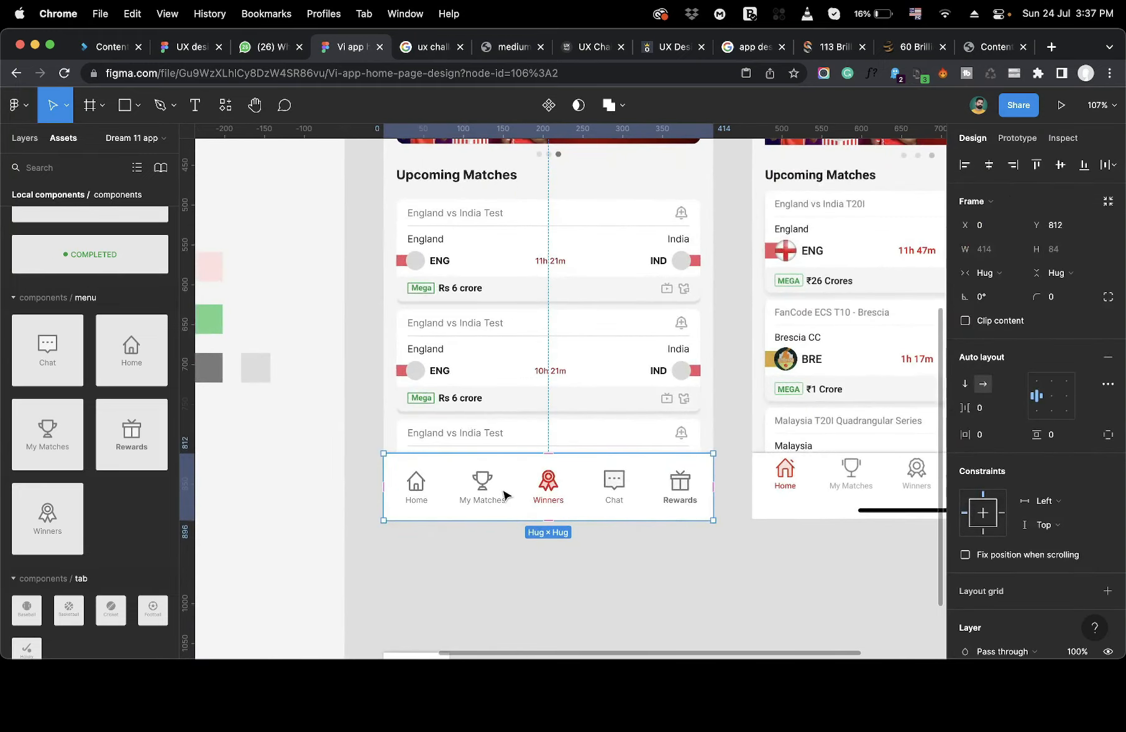
scroll(503, 494, "up", 6)
left_click(453, 469)
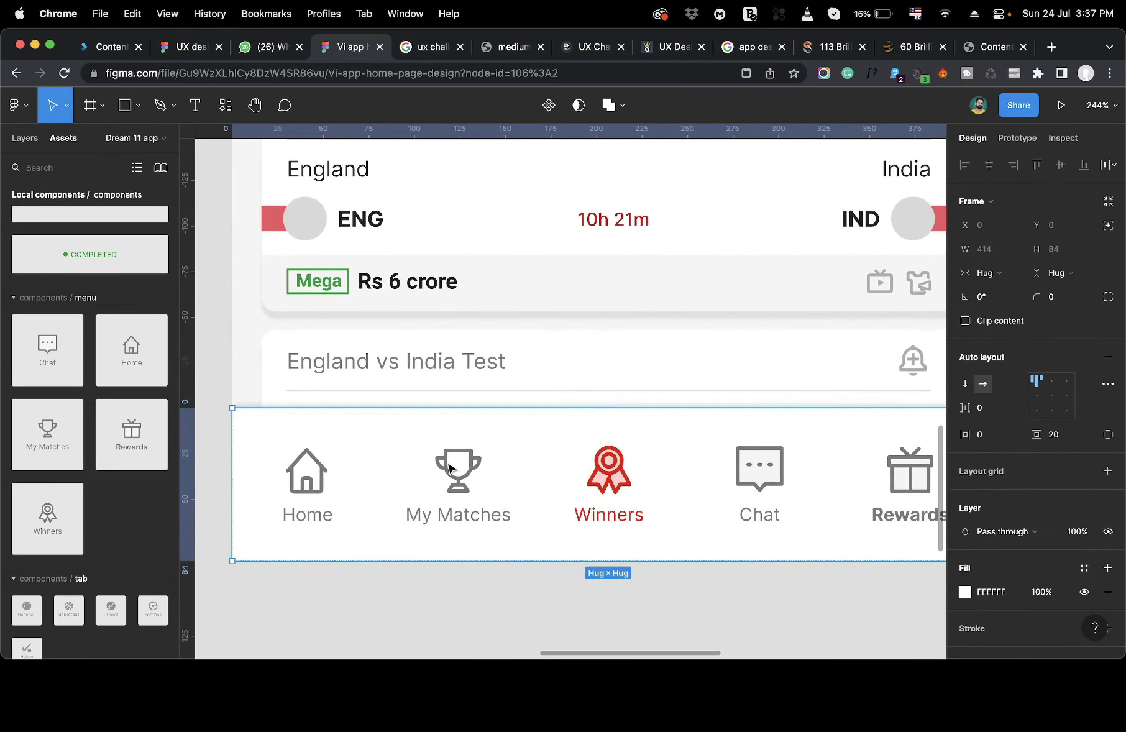
left_click(609, 468)
left_click(1031, 379)
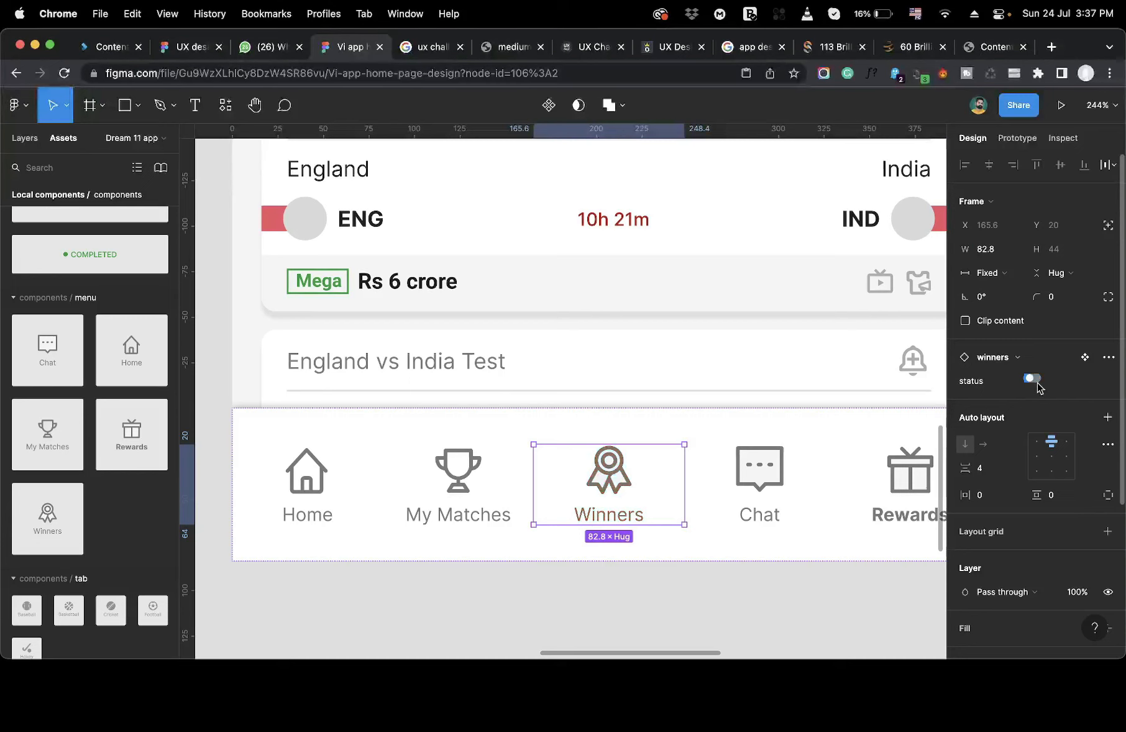
left_click(440, 506)
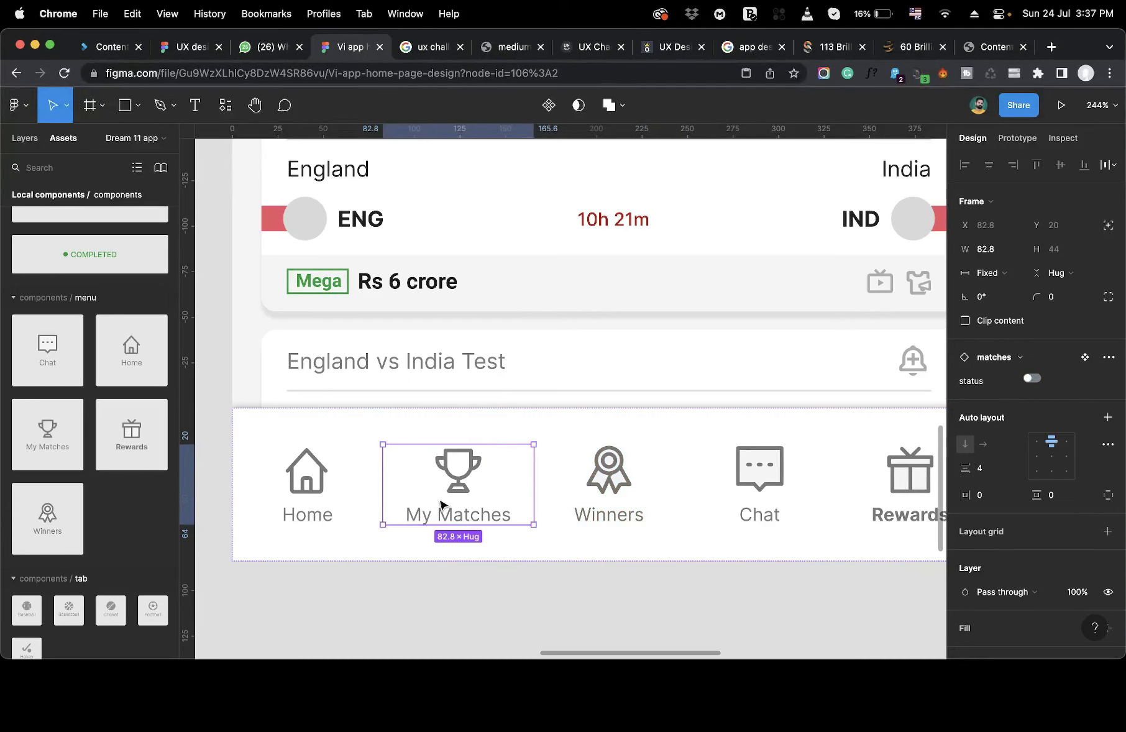
left_click(1031, 381)
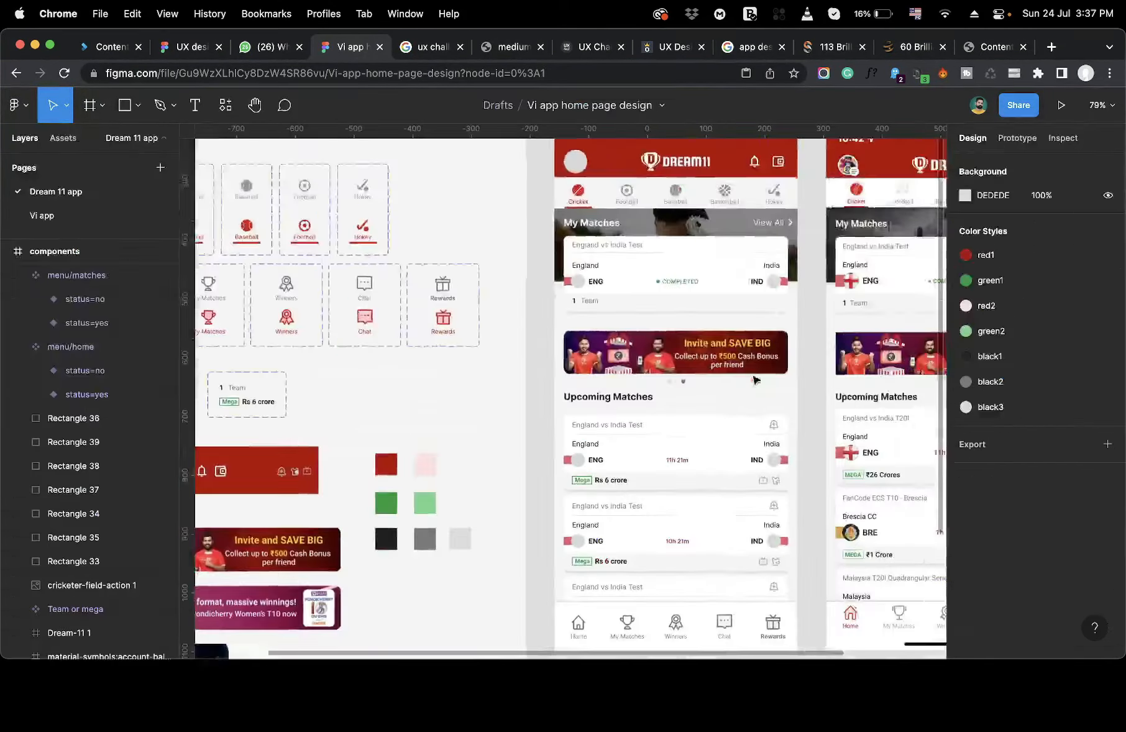
Compare the recreated Home screen with the App reference, from the sport tabs and Upcoming Matches heading to the navigation bar.
scroll(752, 396, "right", 3)
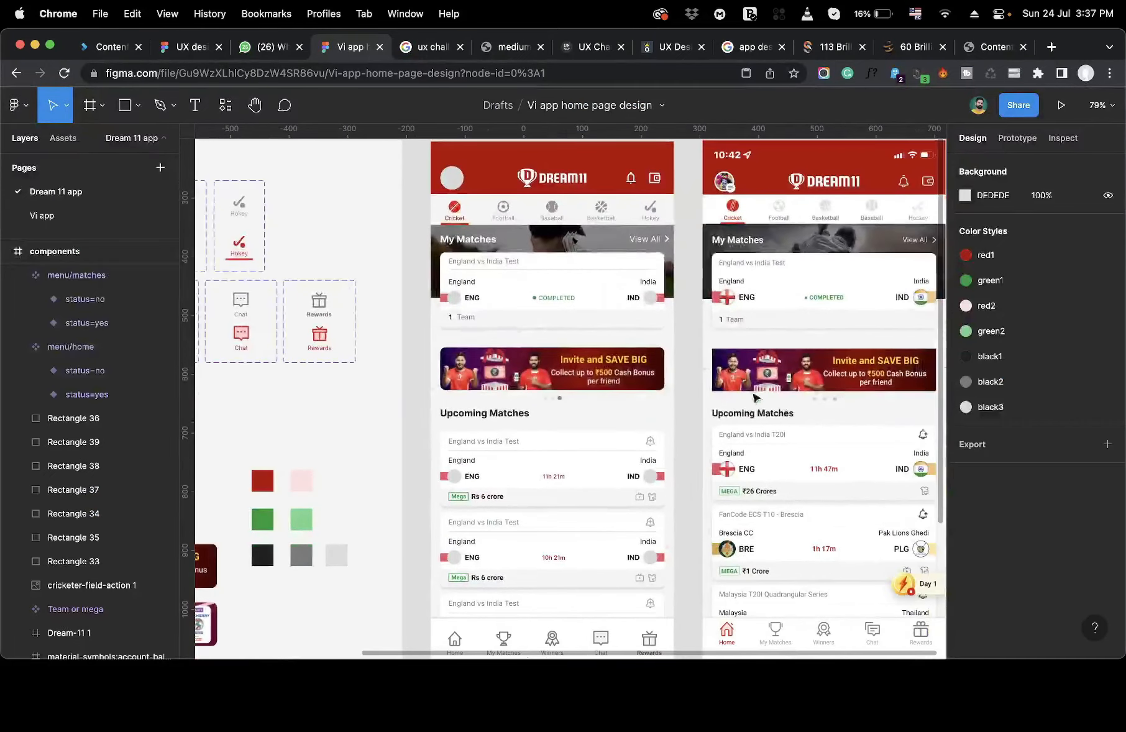
scroll(751, 413, "up", 2)
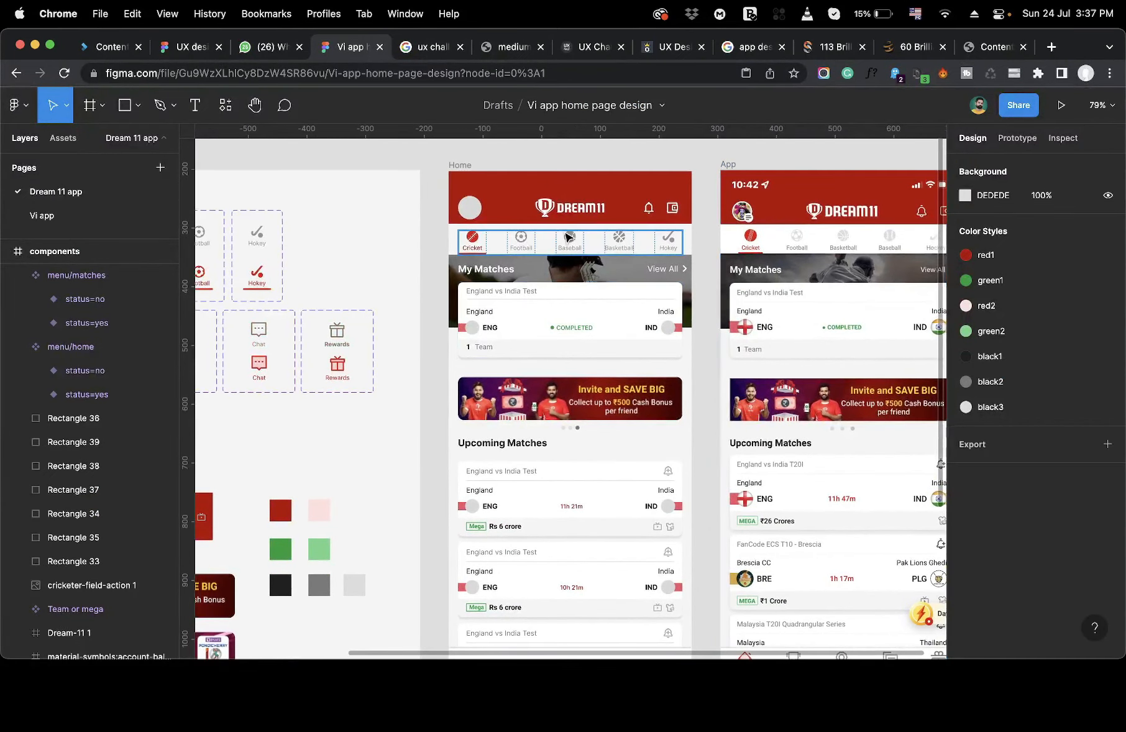
scroll(550, 267, "up", 5)
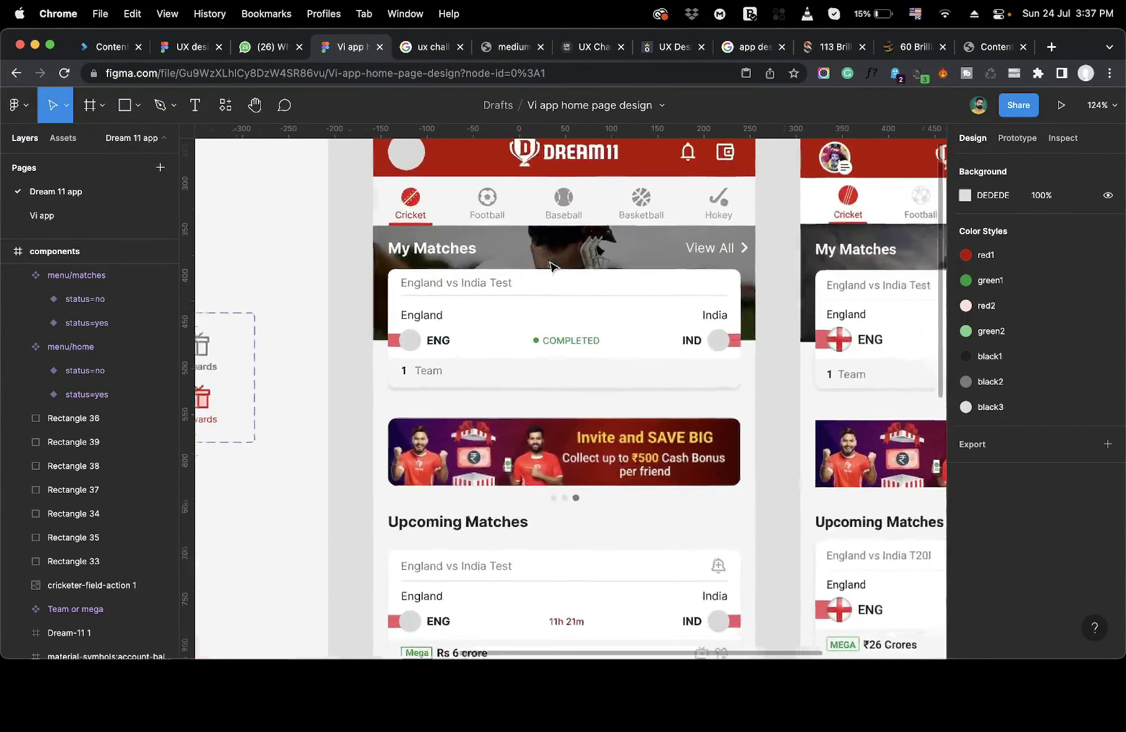
scroll(550, 267, "down", 2)
scroll(550, 267, "down", 2)
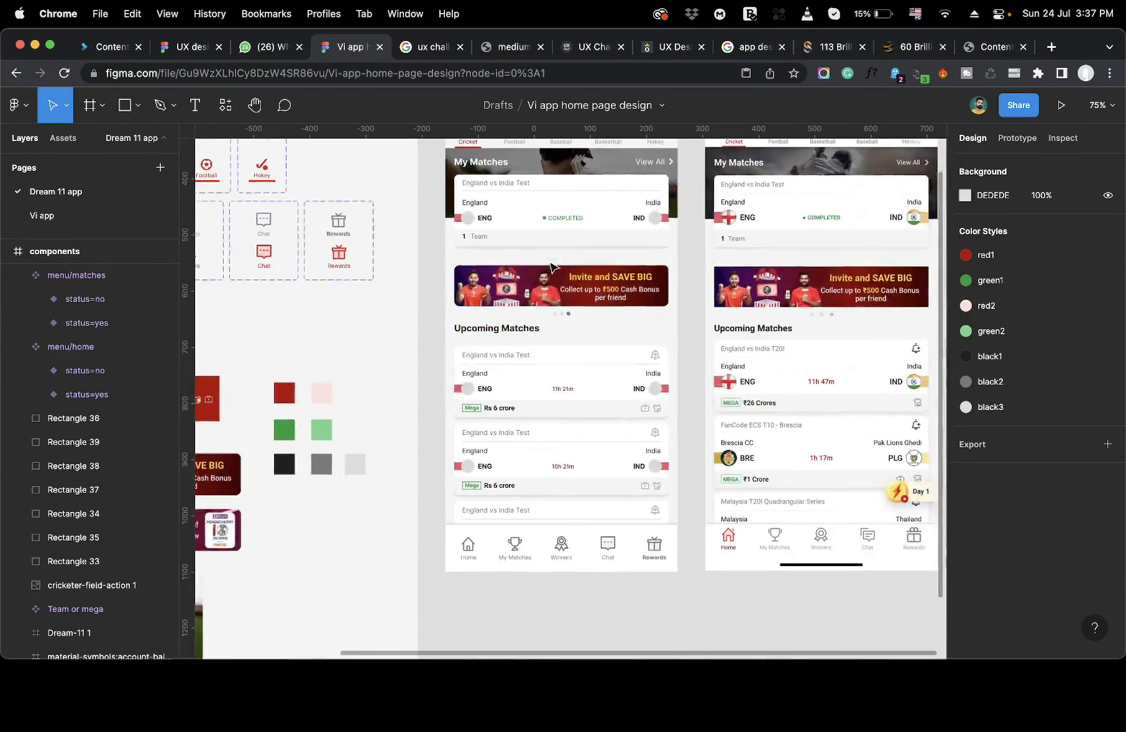
left_click(538, 333)
scroll(539, 345, "down", 1)
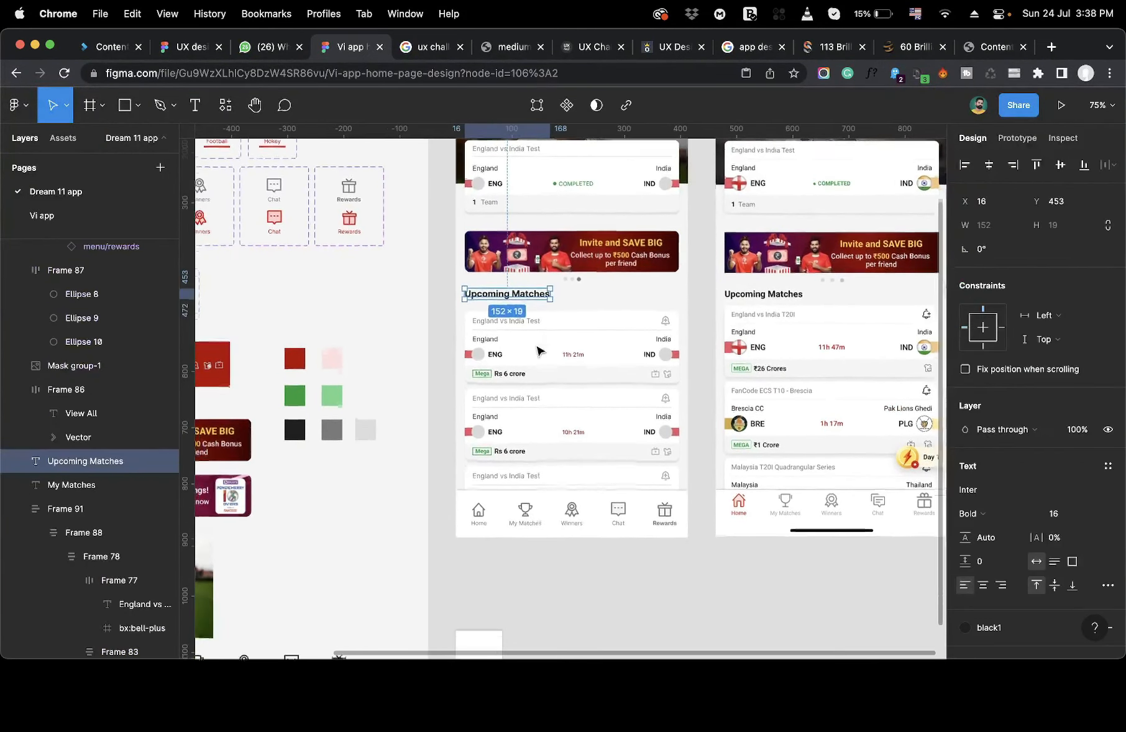
left_click(572, 556)
Review the tab and menu variants, banners and colour swatches in the components frame beside the Home screen.
scroll(572, 556, "left", 5)
scroll(572, 556, "up", 2)
left_click_drag(482, 413, 598, 538)
left_click(600, 544)
scroll(352, 363, "up", 2)
scroll(352, 364, "left", 1)
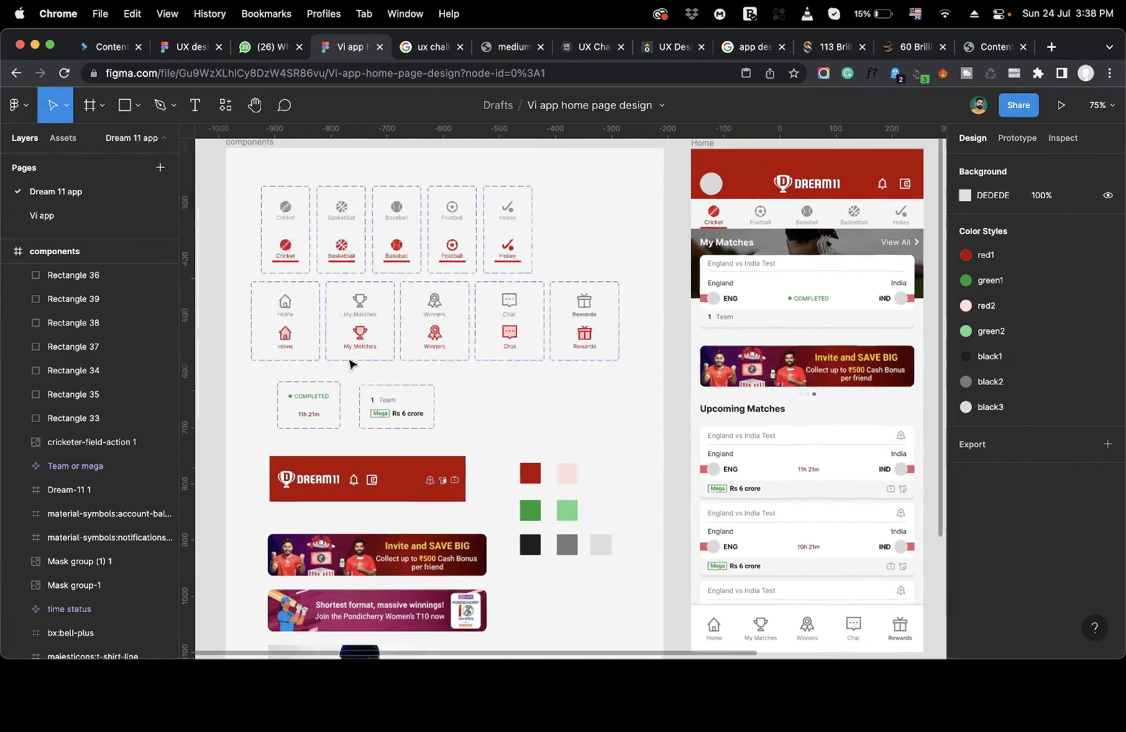
scroll(525, 329, "down", 3)
scroll(612, 480, "right", 4)
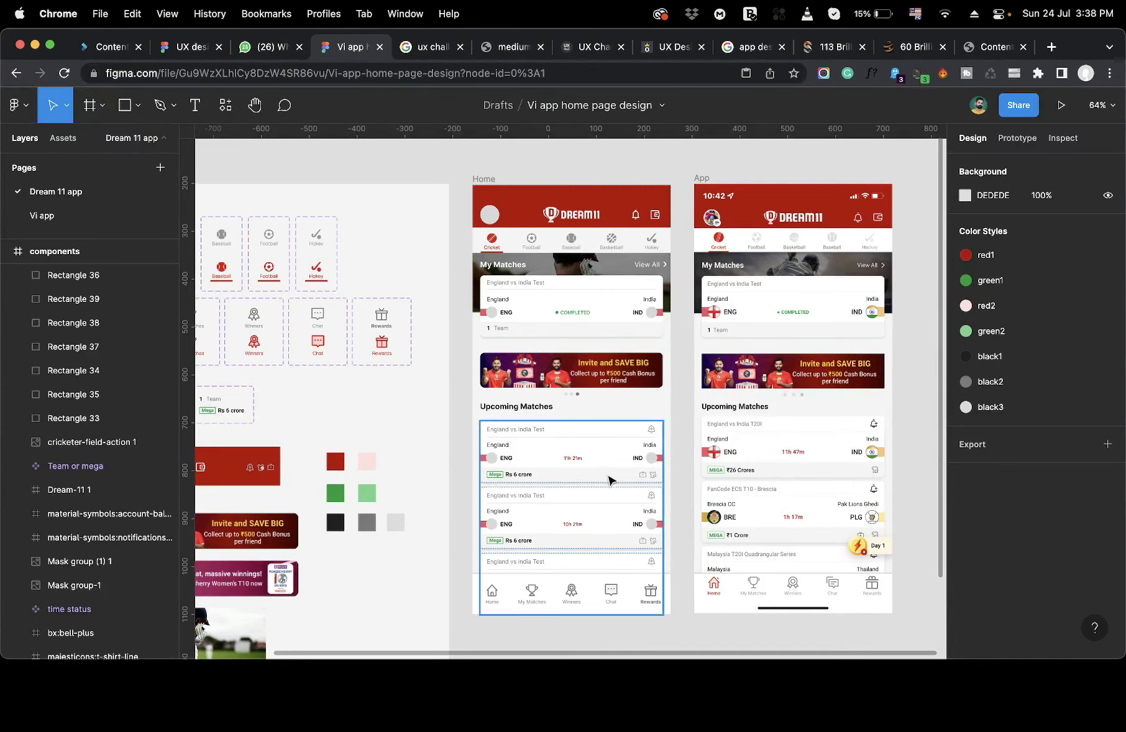
Open the Vi app page and compare the Android Large - 1 frame's header and data card with the reference screenshot.
left_click(93, 216)
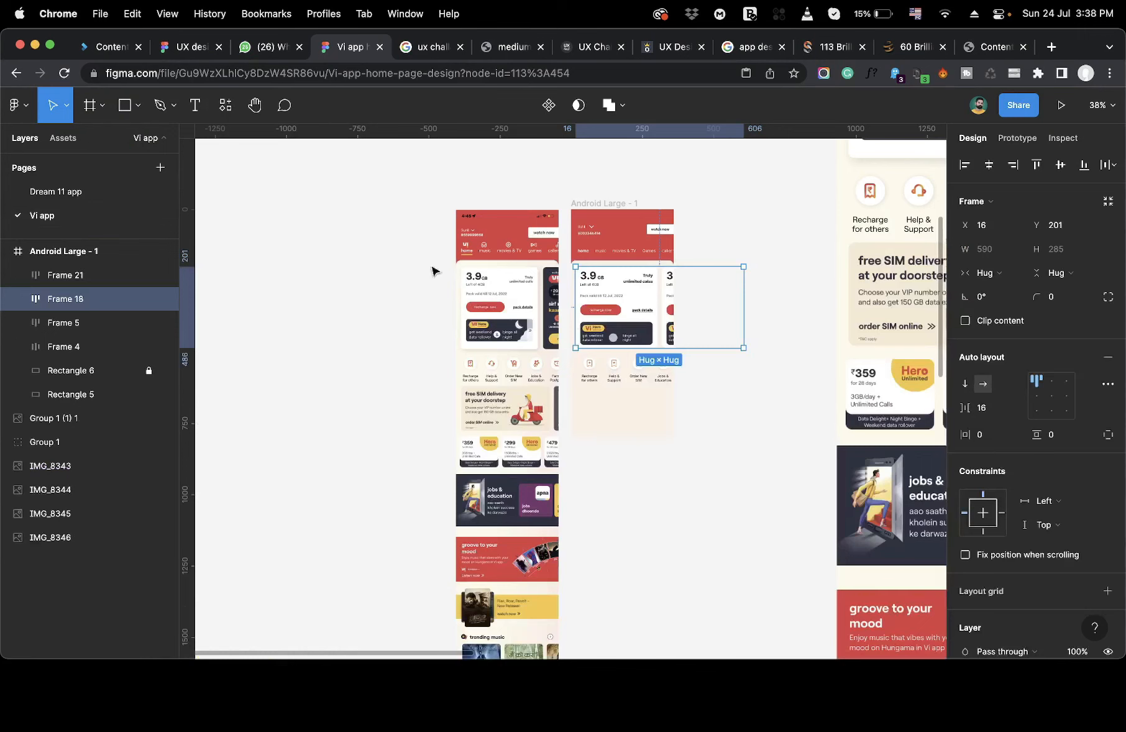
left_click(635, 495)
scroll(538, 323, "up", 10)
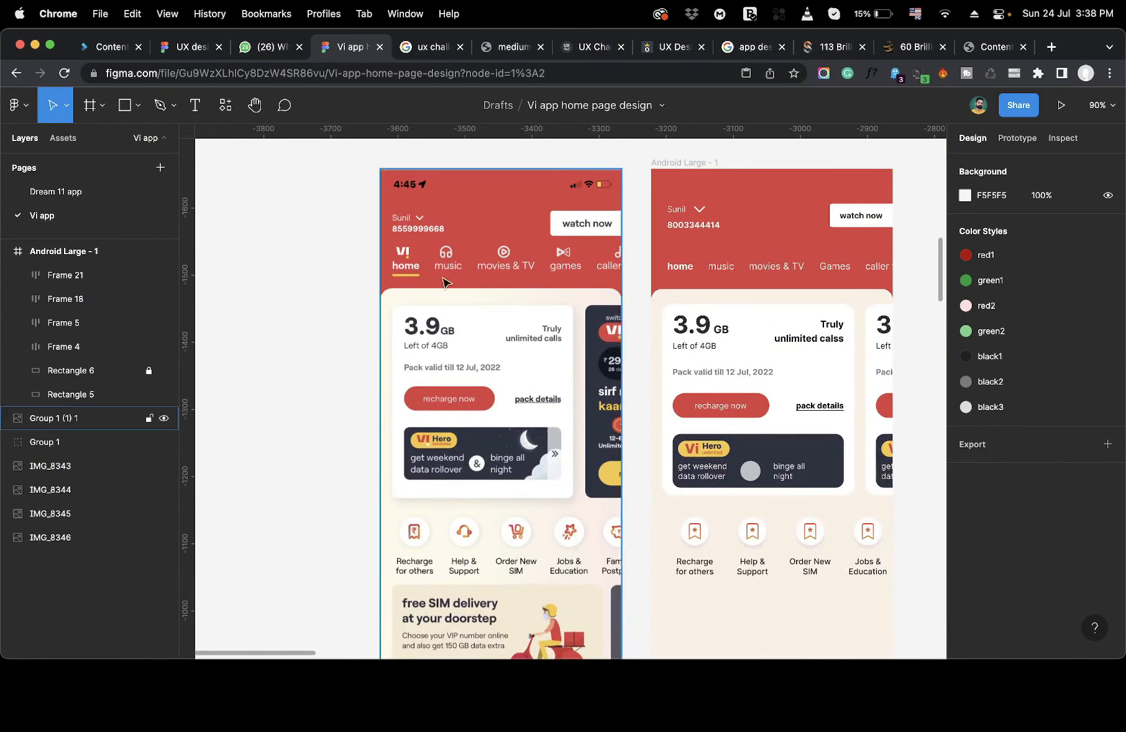
scroll(504, 277, "down", 4)
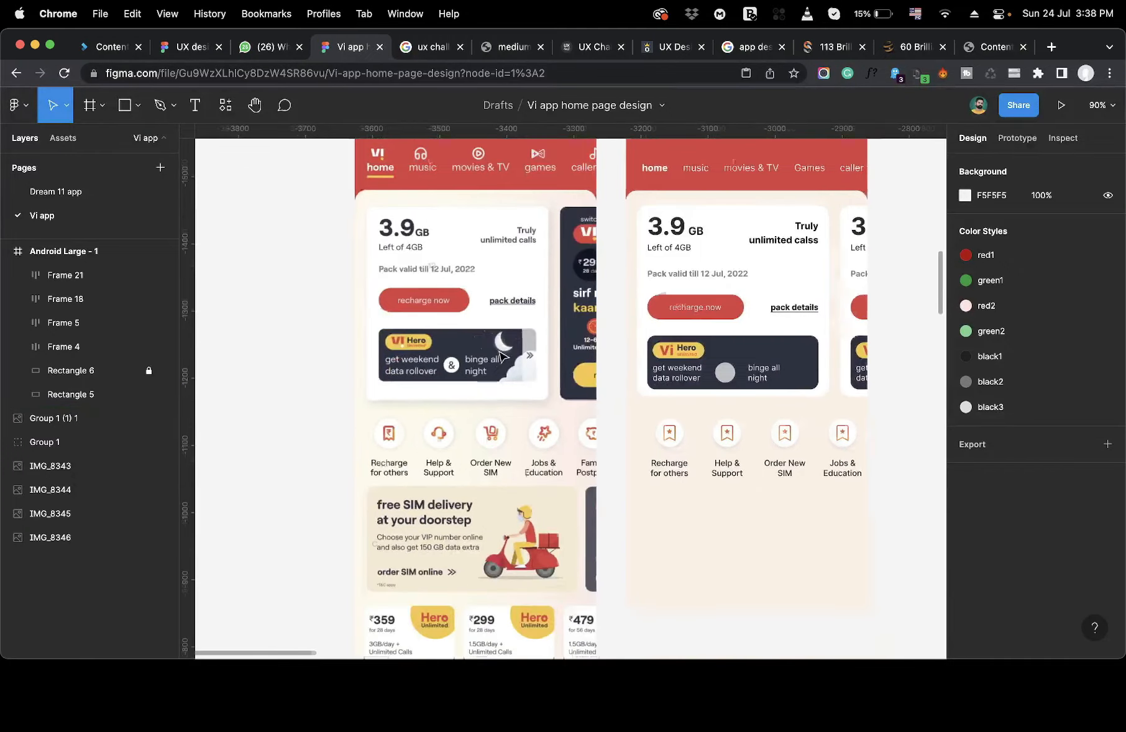
scroll(420, 274, "up", 5)
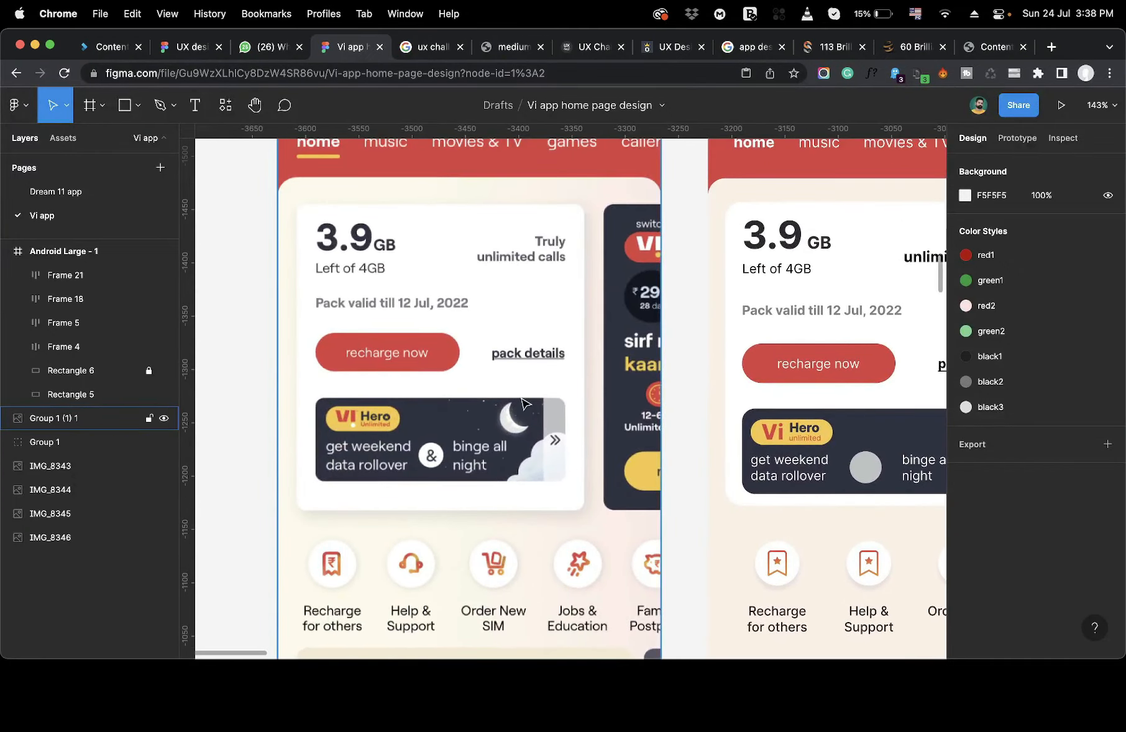
scroll(525, 404, "down", 2)
scroll(530, 402, "right", 5)
Inspect the data card row and the shortcut icon row of Android Large - 1, and examine the reference sections further down.
left_click(646, 377)
scroll(644, 379, "down", 3)
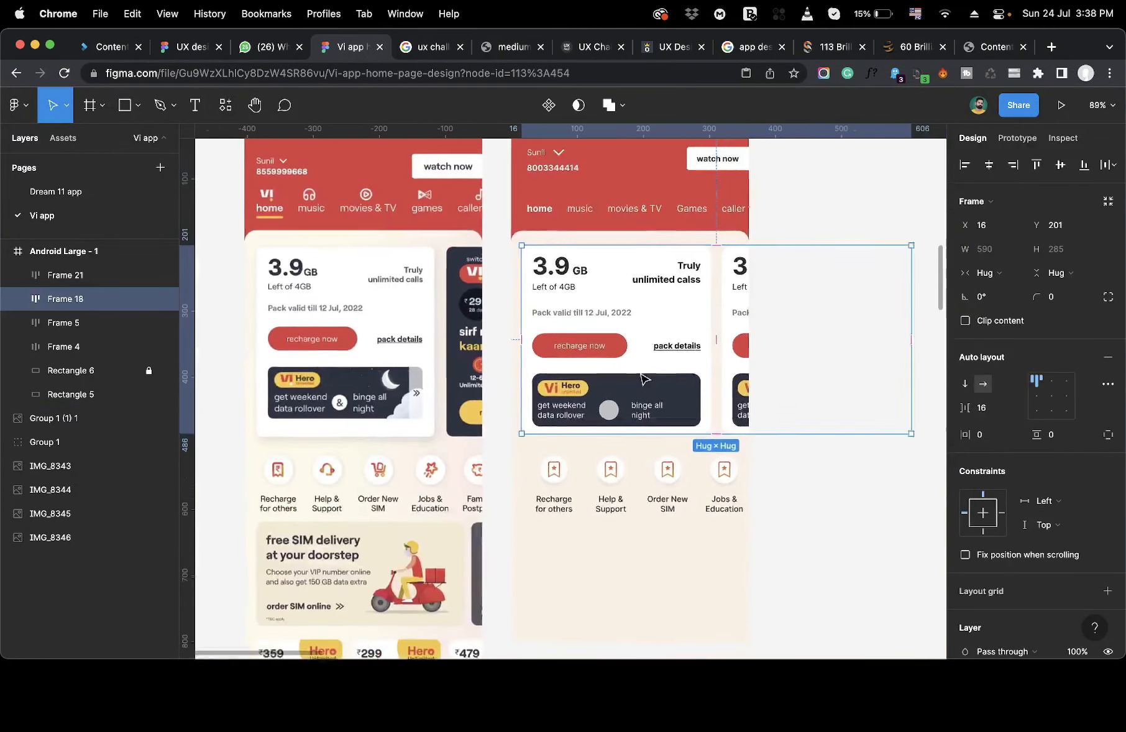
scroll(644, 377, "right", 2)
scroll(644, 377, "down", 1)
left_click(644, 378)
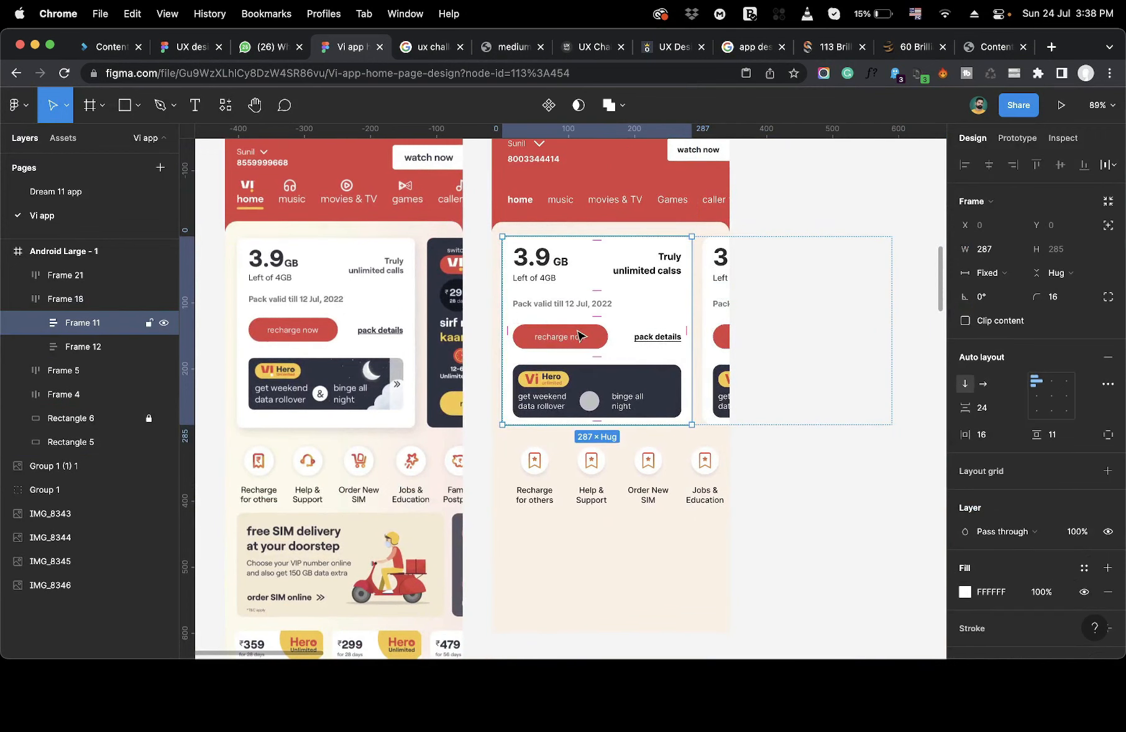
left_click(607, 486)
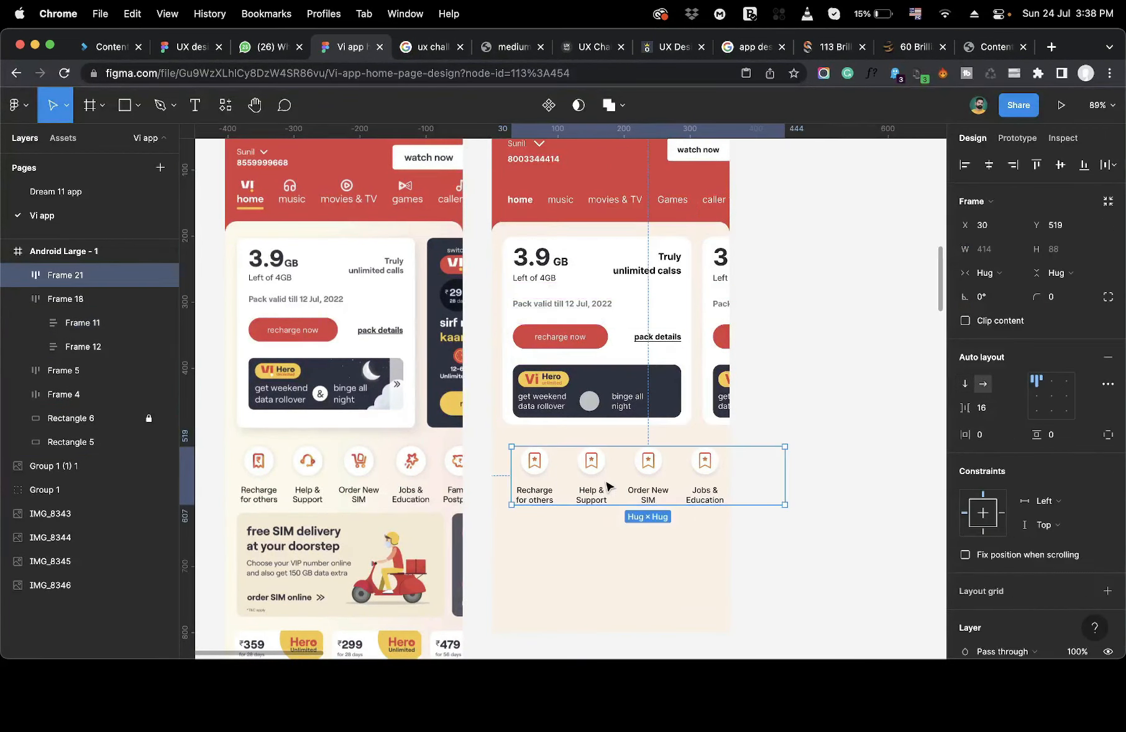
scroll(658, 484, "down", 10)
scroll(404, 523, "left", 3)
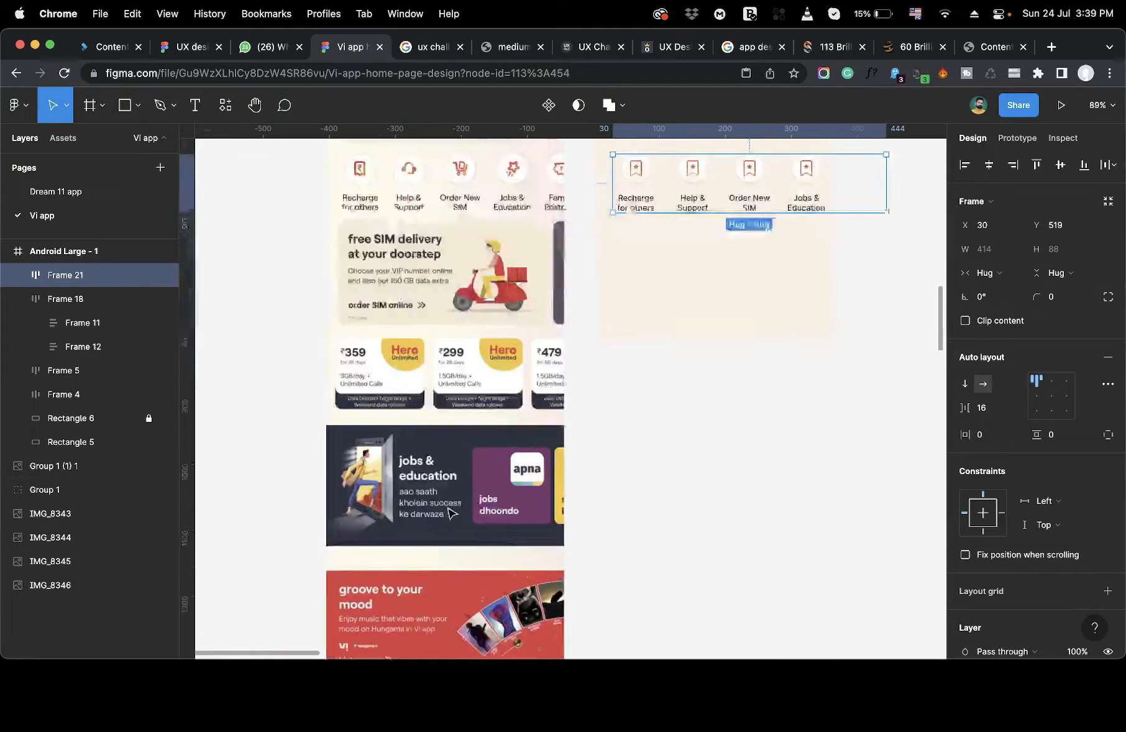
scroll(404, 524, "up", 10)
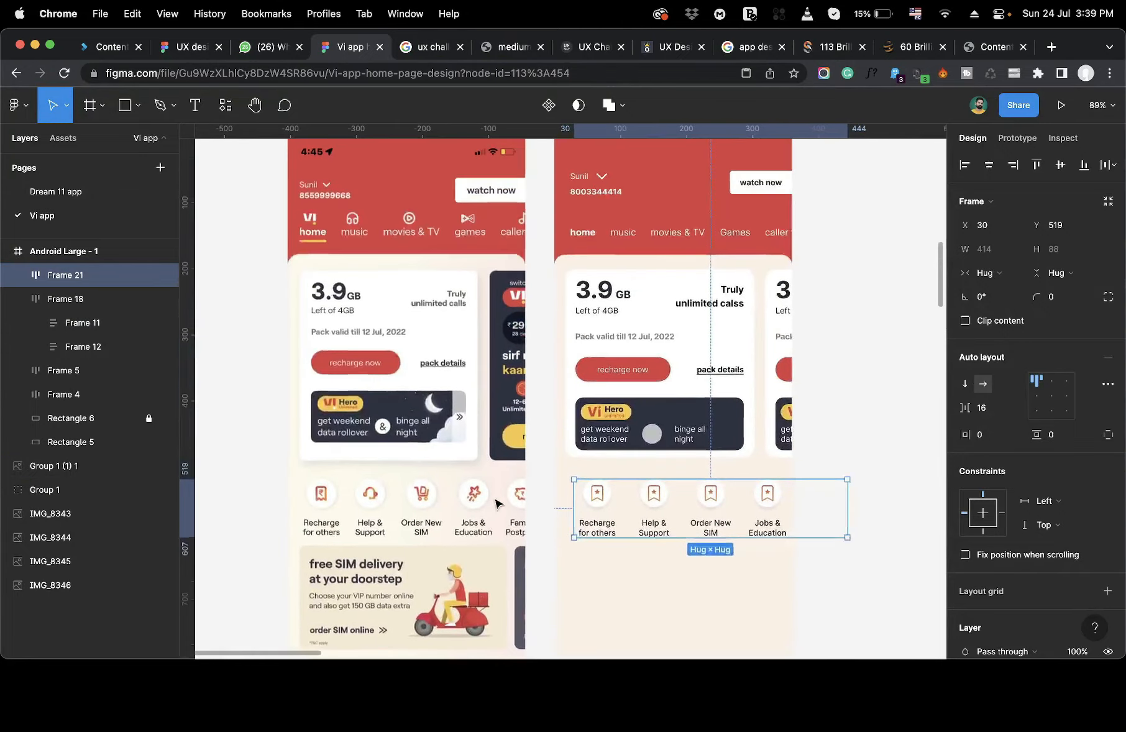
scroll(485, 506, "right", 2)
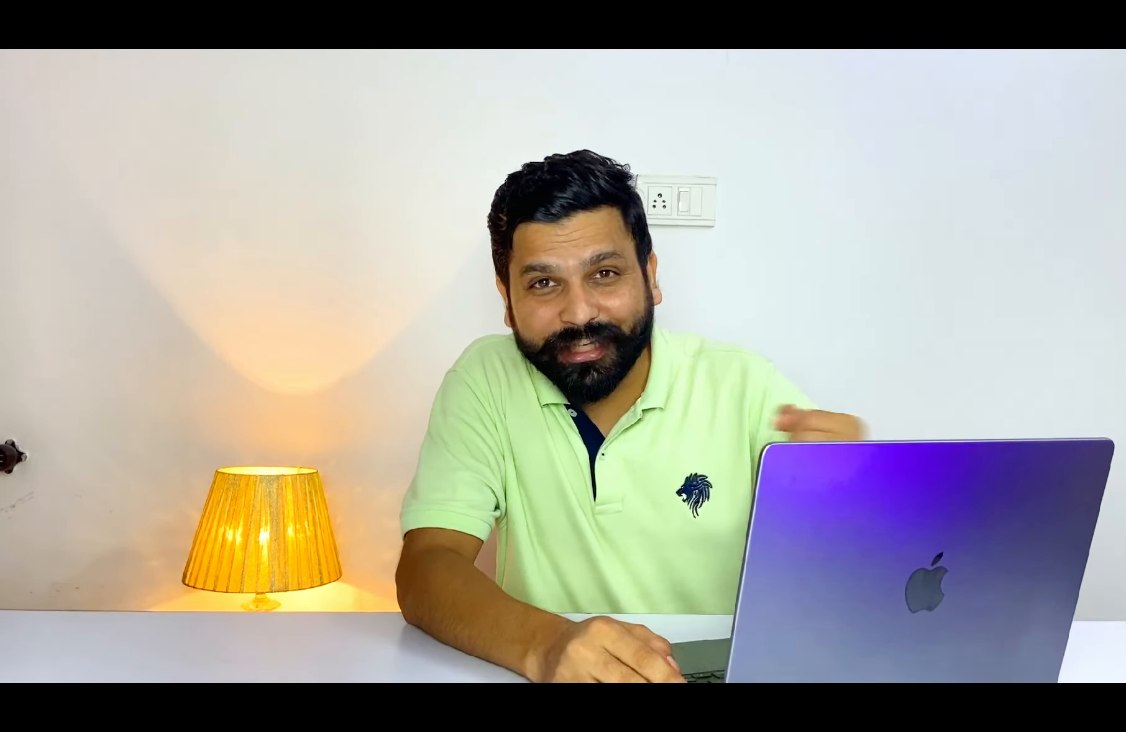